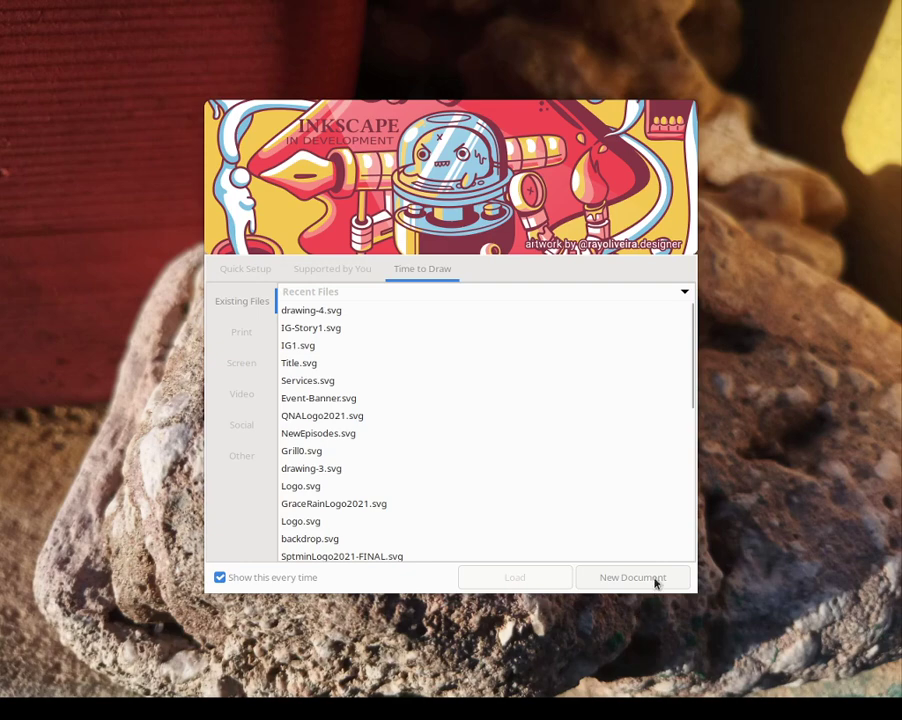
Start a new document and open FemaleMammatotyran.svg from the Random folder inside Artwork
click(656, 584)
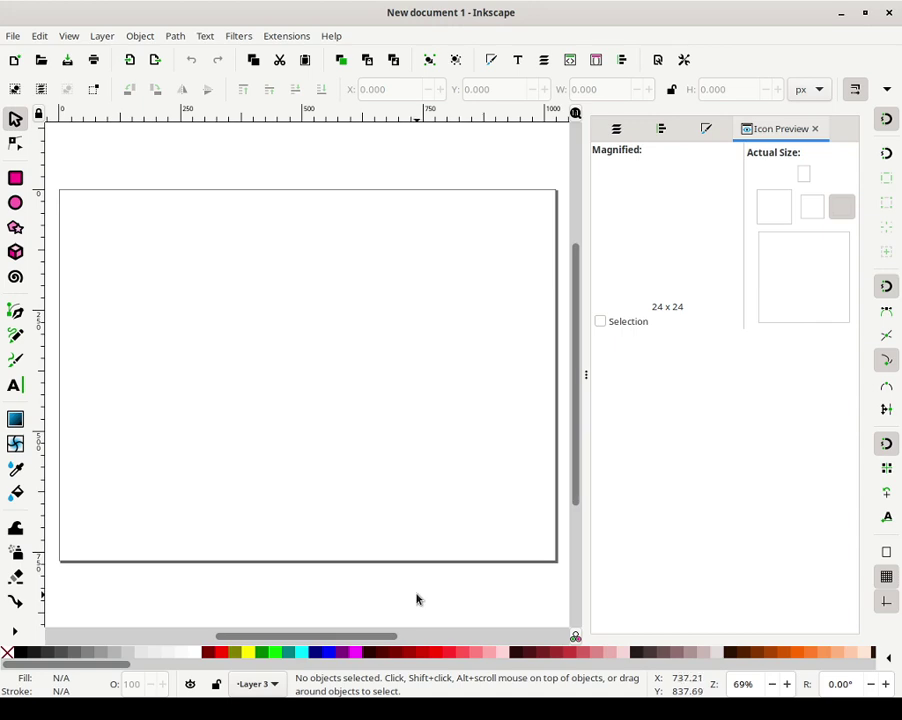
click(13, 36)
mouse_move(57, 116)
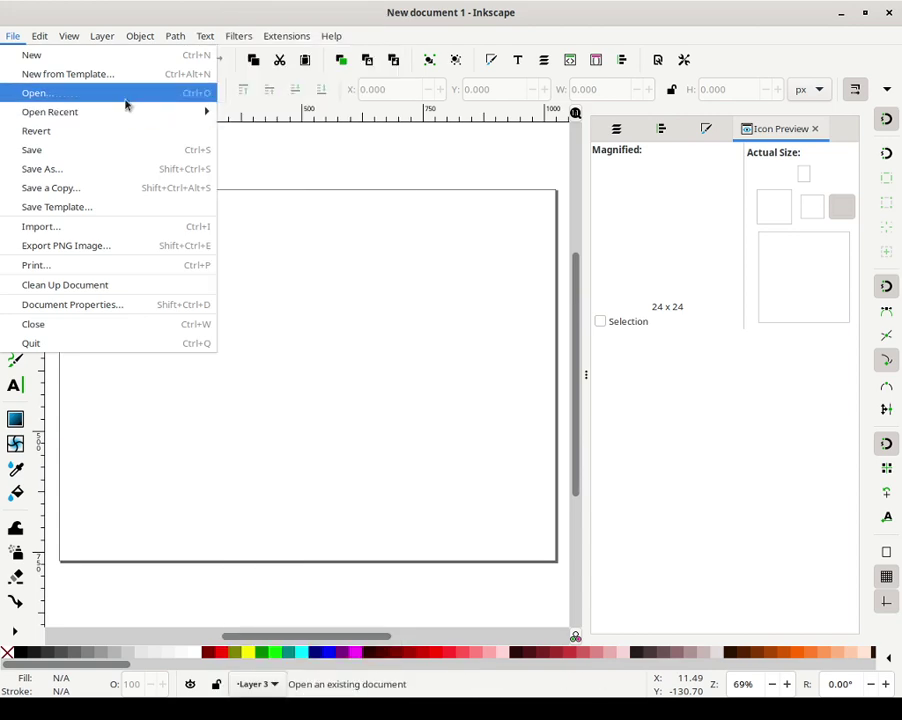
click(126, 98)
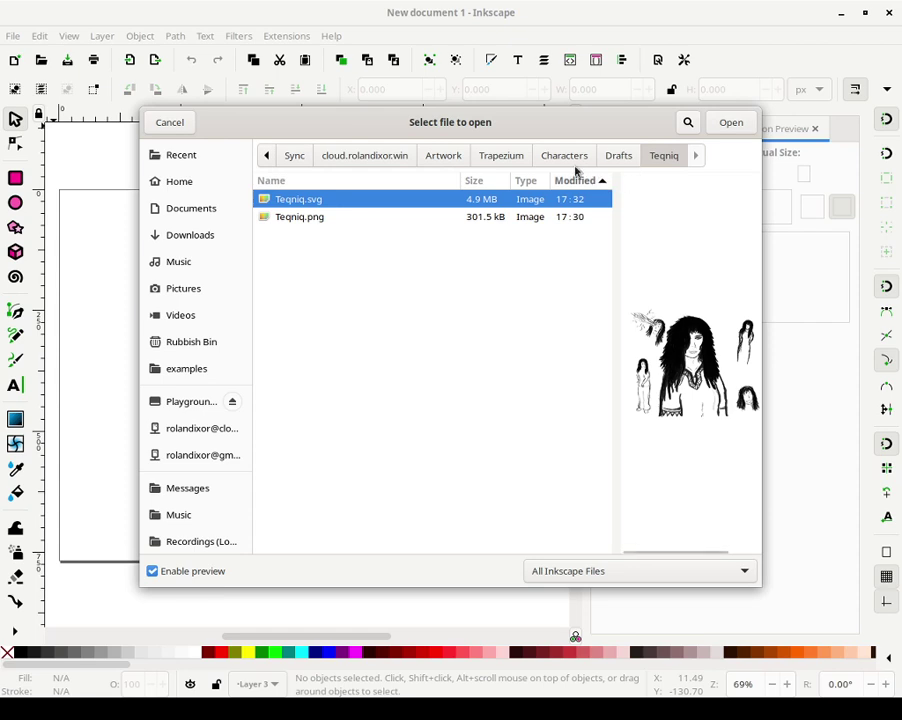
click(606, 158)
click(584, 157)
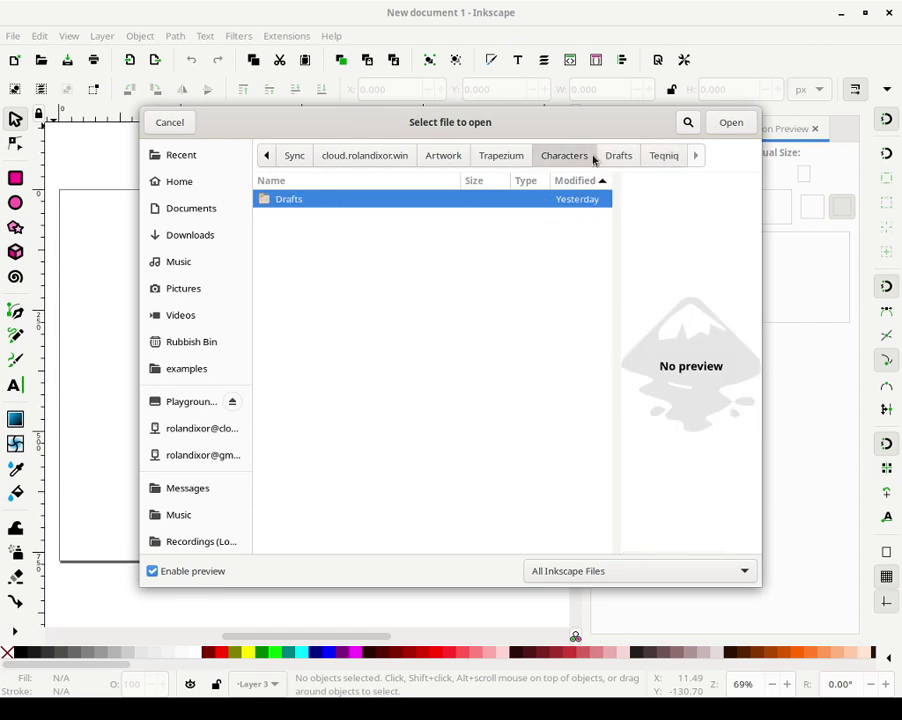
click(512, 157)
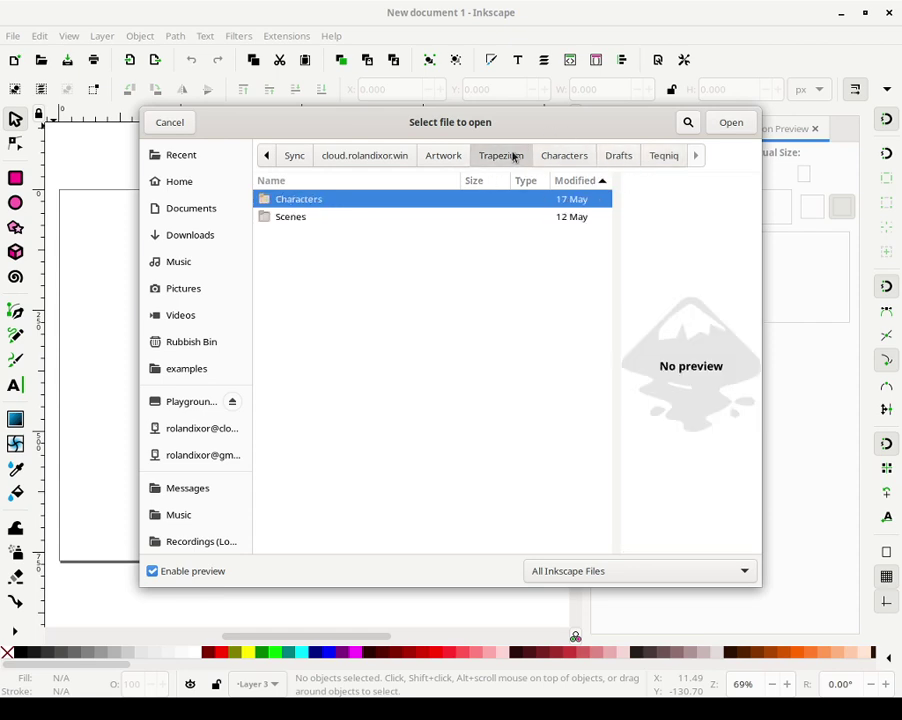
click(447, 158)
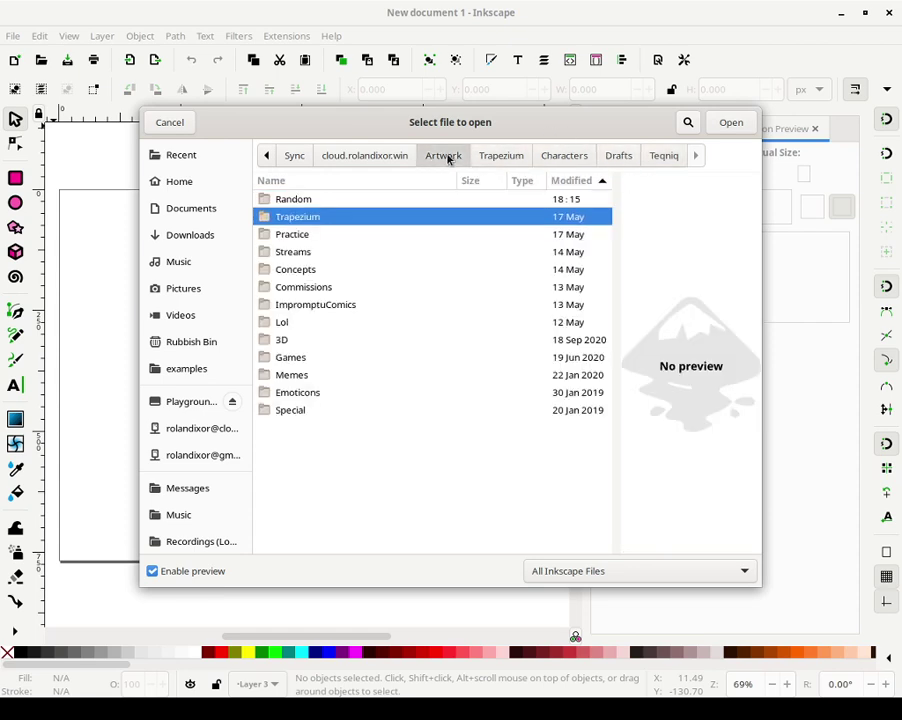
double_click(364, 199)
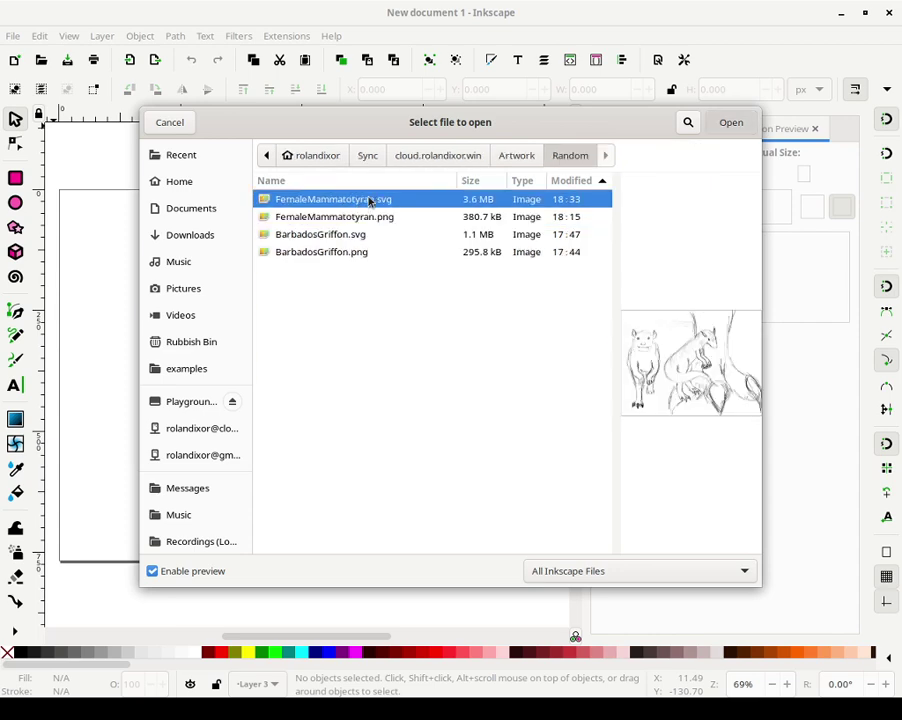
double_click(368, 200)
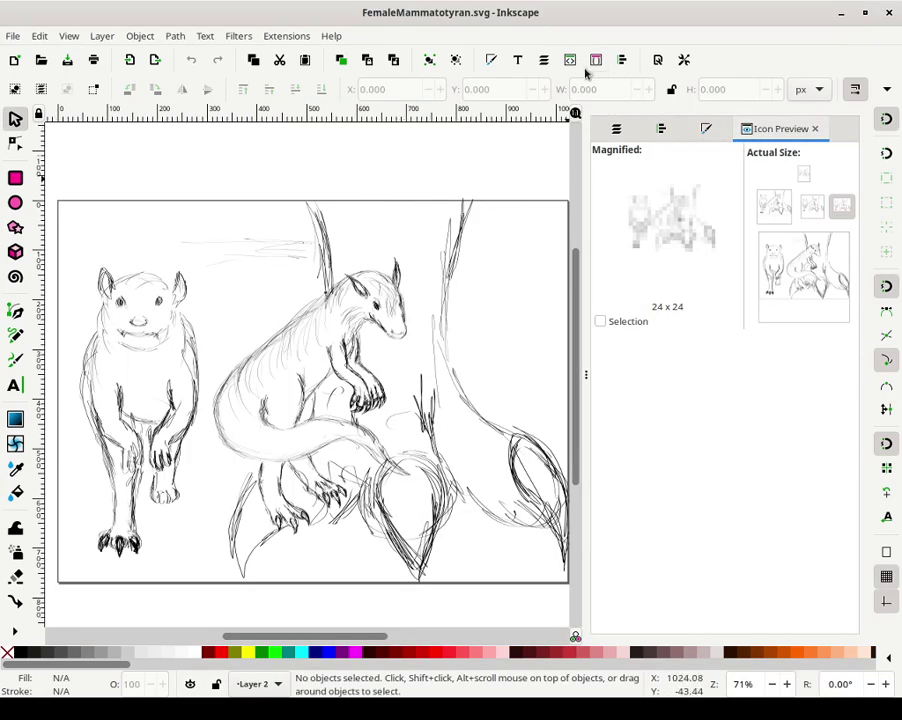
Make Layer 3 visible, then hide and lock Layer 2
click(614, 126)
click(602, 153)
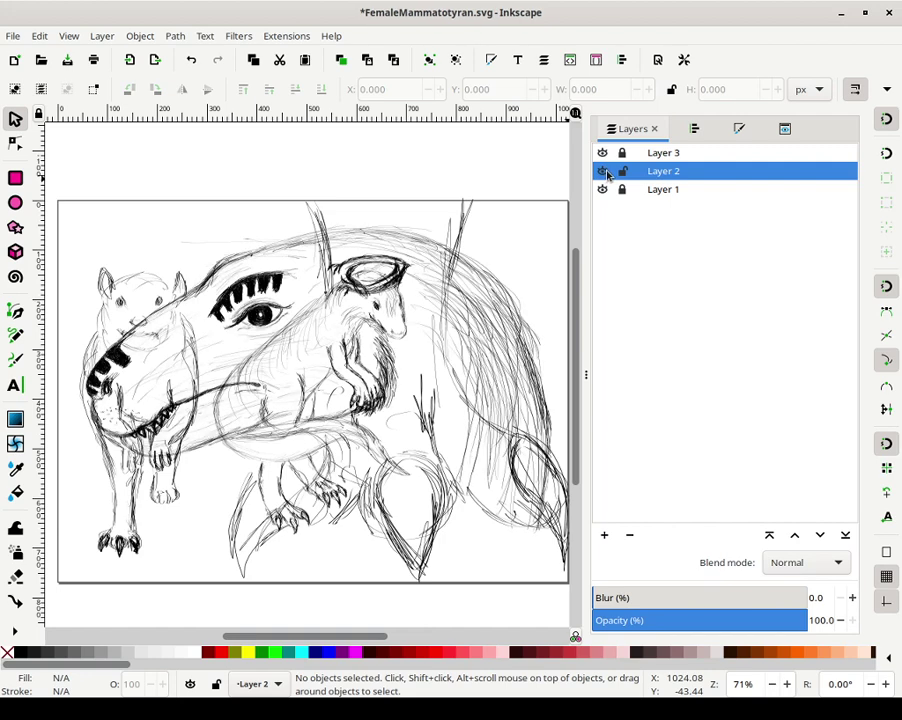
click(603, 171)
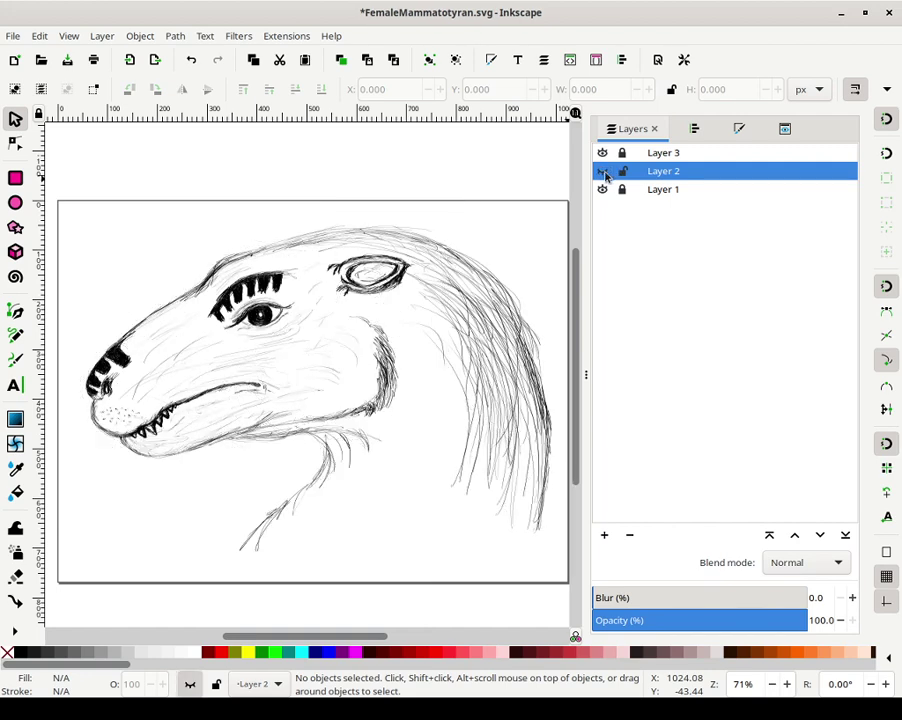
click(624, 171)
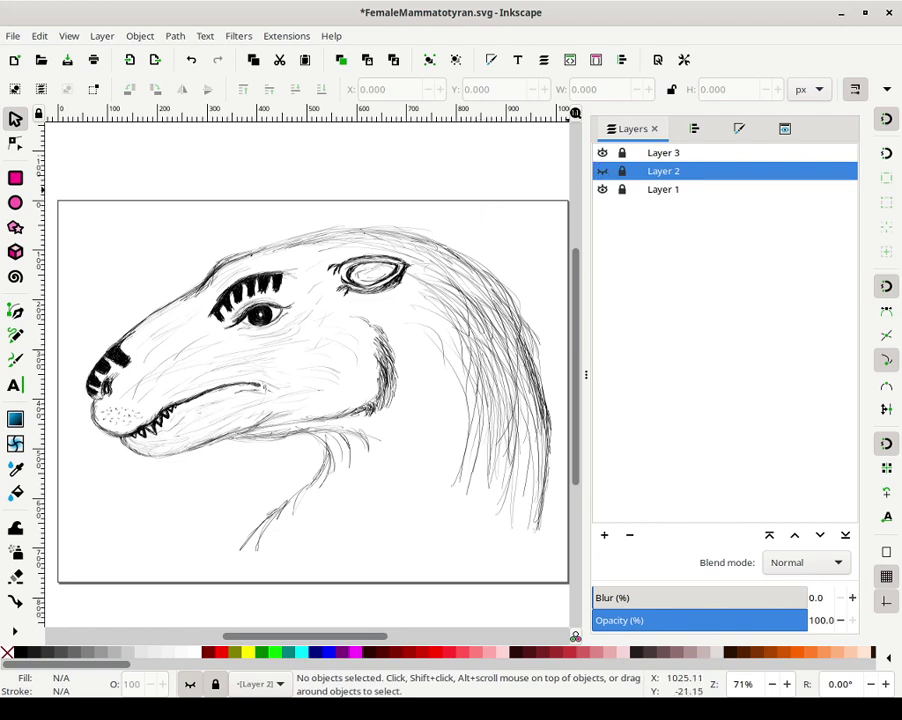
Hide Layer 3, show Layer 2 to view its sketch, and hide Layer 2 again
click(602, 153)
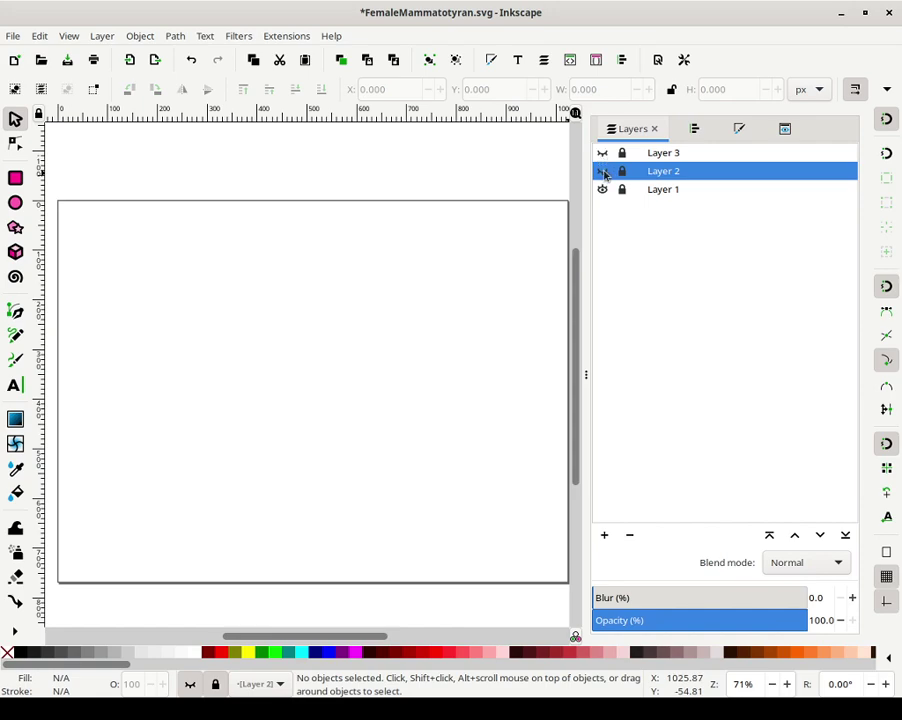
click(603, 172)
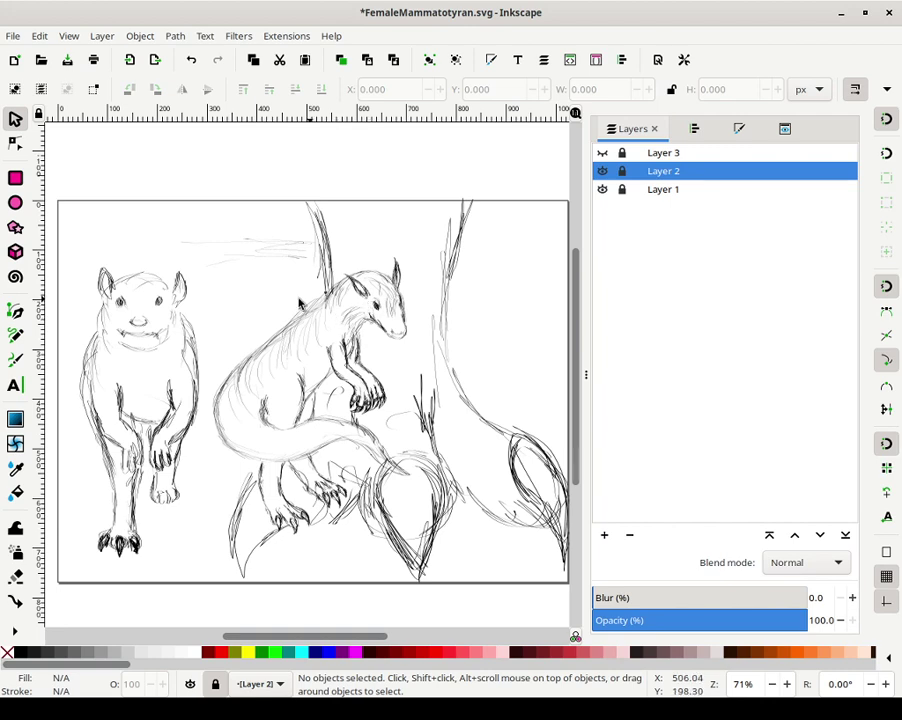
click(603, 173)
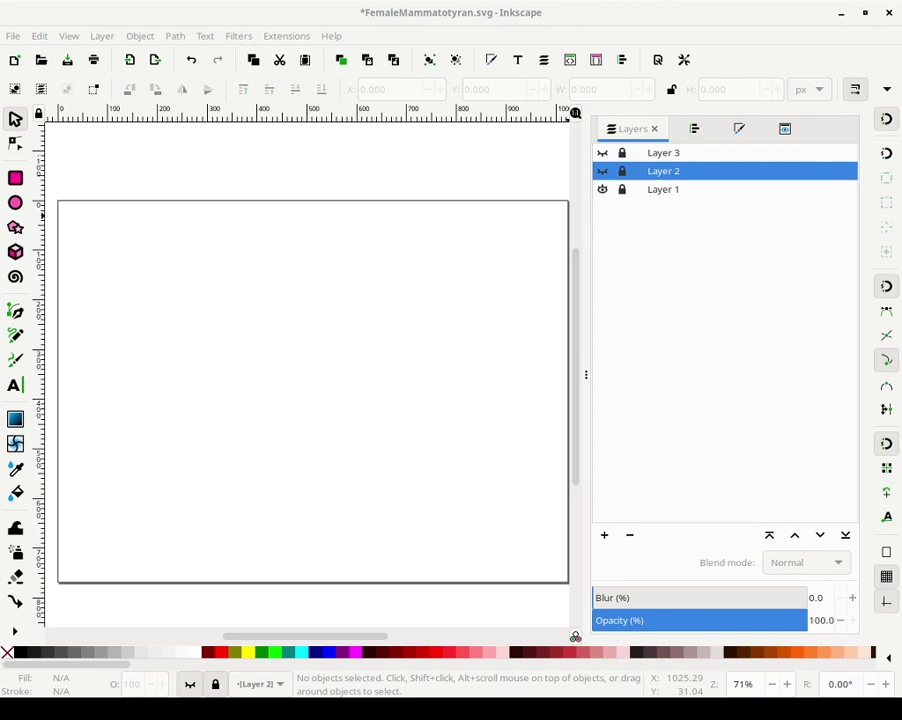
Add a new layer named Layer 4 and raise it to the top of the layer stack
click(604, 535)
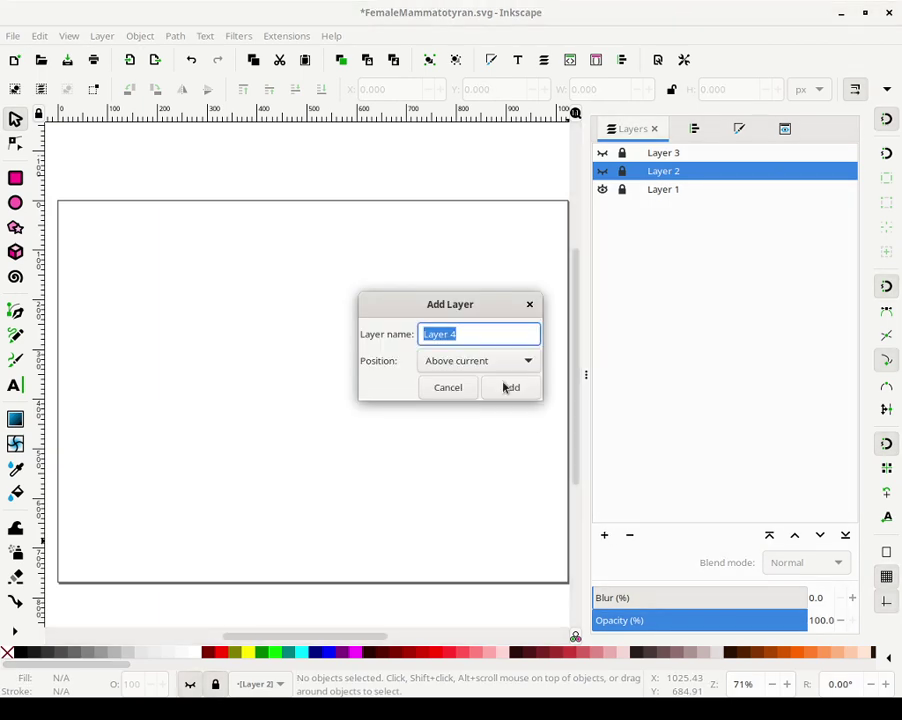
click(529, 390)
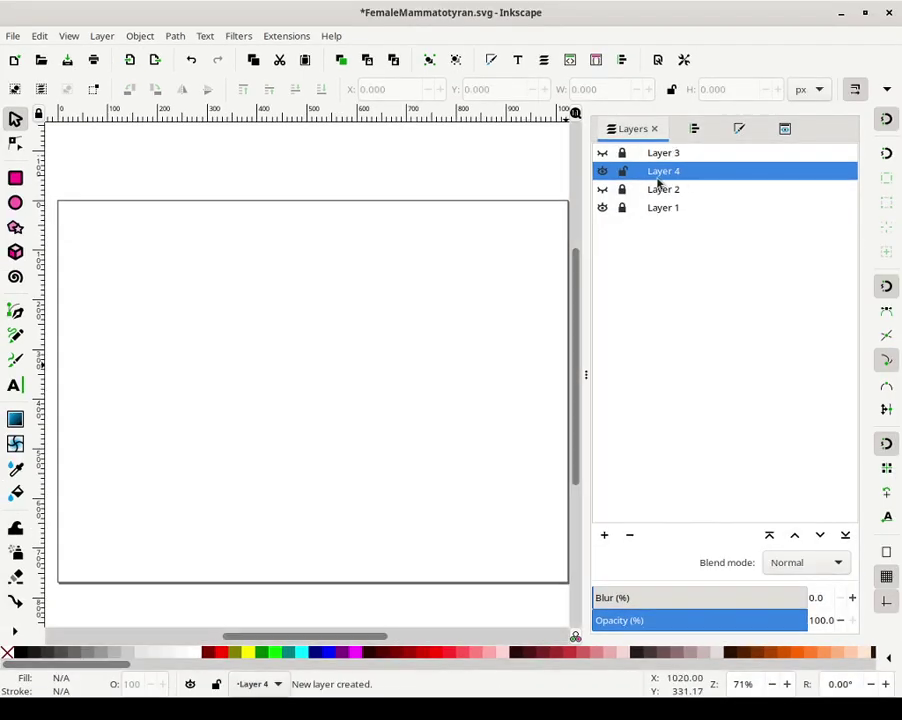
click(815, 535)
click(795, 535)
click(795, 535)
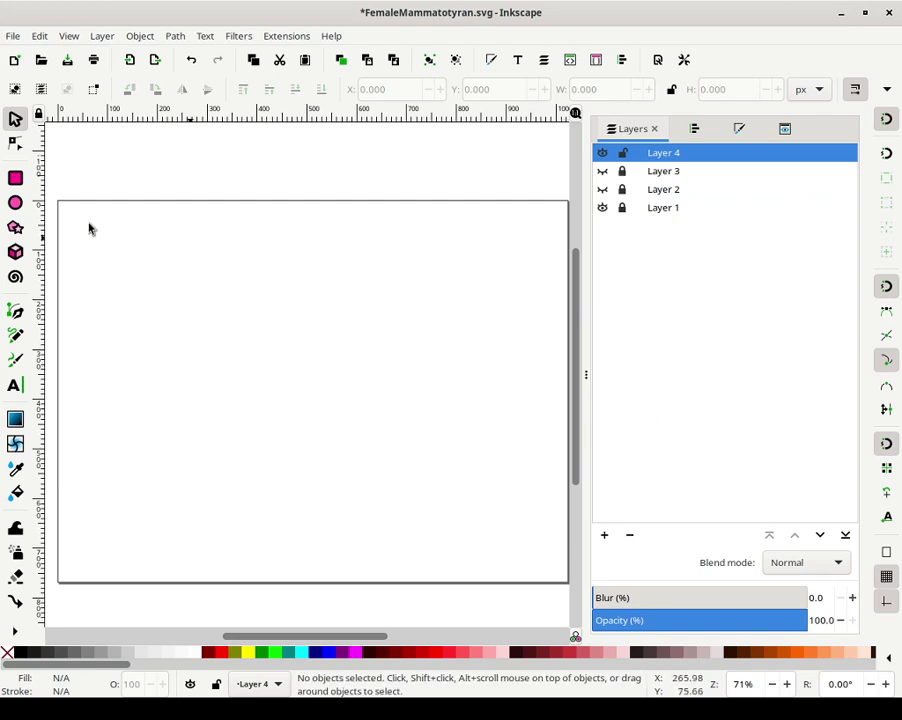
Activate the Calligraphy tool and set its fill to a very dark grey
click(15, 359)
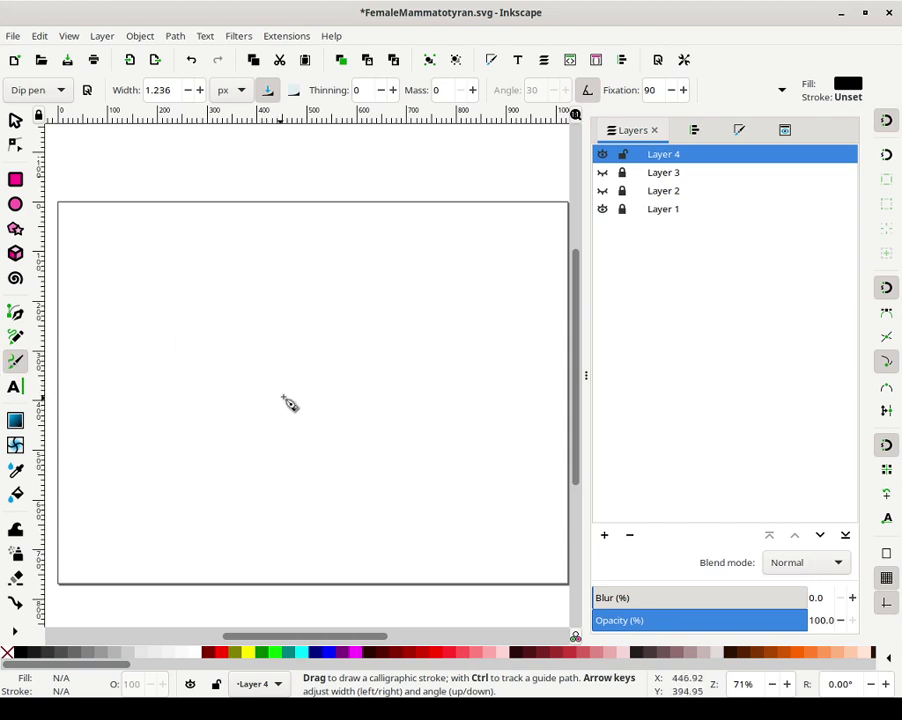
click(36, 656)
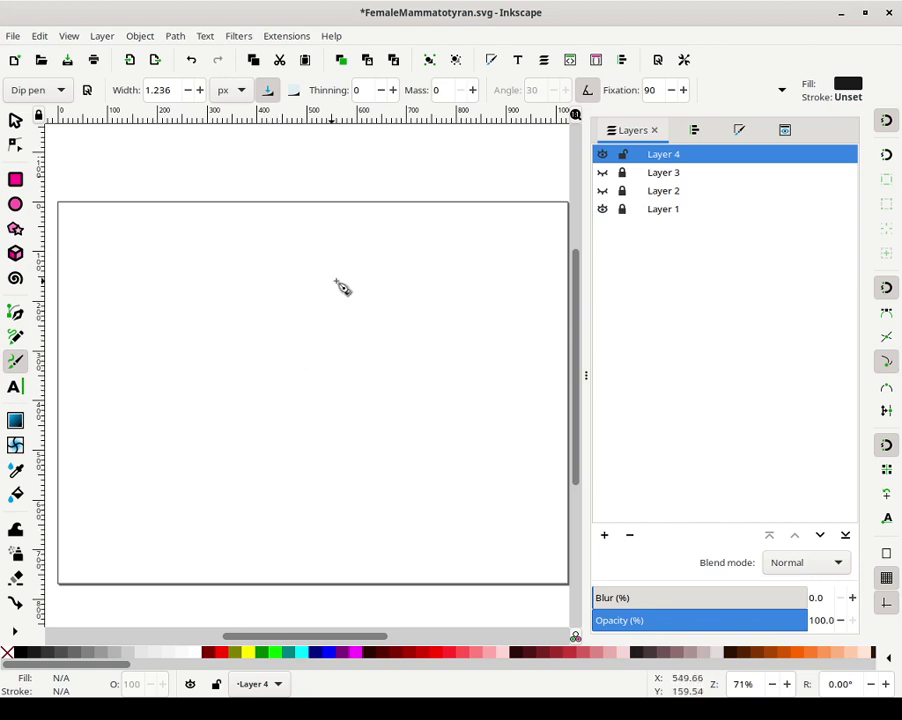
Draw loose curved test strokes and scribbled loops across the page on Layer 4
drag(224, 430, 295, 305)
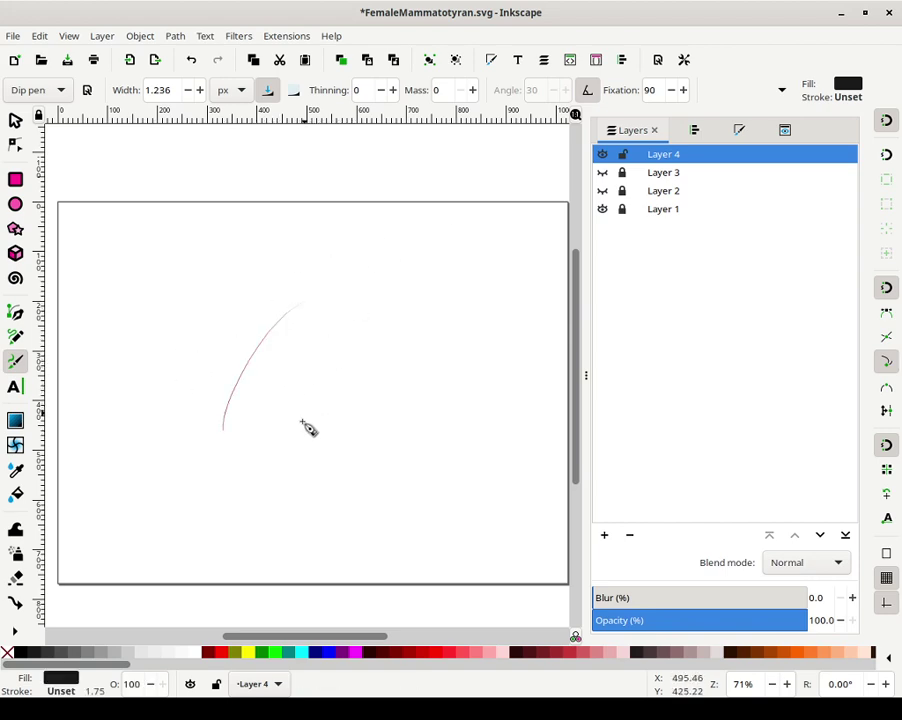
drag(313, 420, 378, 322)
drag(374, 418, 433, 306)
drag(437, 410, 477, 338)
drag(476, 452, 511, 350)
drag(318, 468, 330, 405)
mouse_move(158, 373)
mouse_down()
mouse_move(185, 320)
mouse_move(293, 224)
mouse_up()
drag(278, 278, 333, 251)
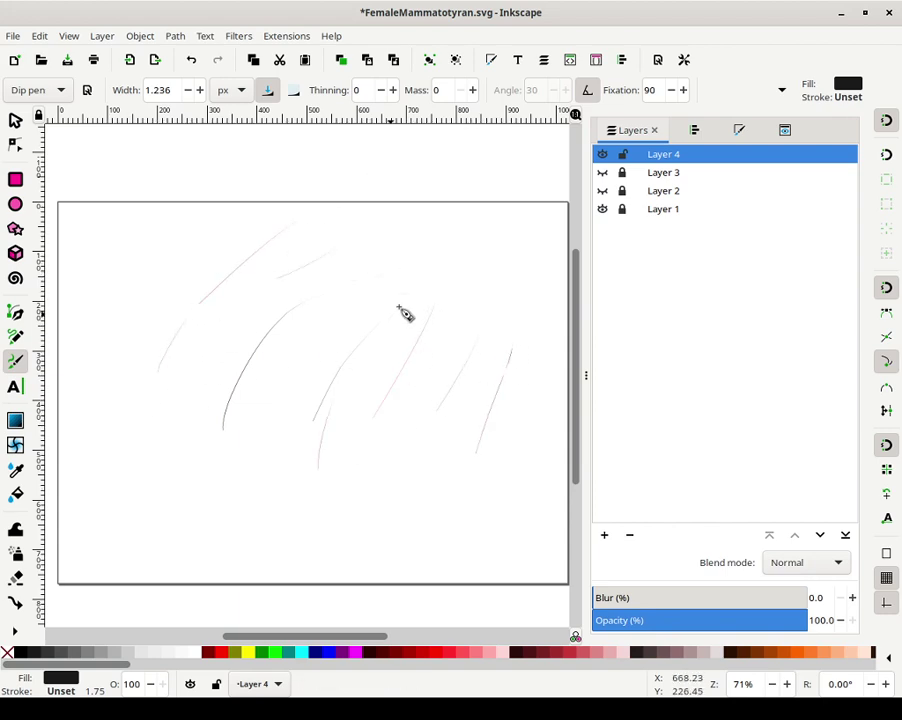
drag(400, 306, 426, 291)
drag(386, 274, 450, 242)
mouse_move(440, 273)
mouse_down()
mouse_move(500, 252)
mouse_move(335, 272)
mouse_up()
drag(404, 262, 448, 325)
mouse_move(407, 334)
mouse_down()
mouse_move(470, 339)
mouse_move(485, 302)
mouse_move(437, 322)
mouse_move(376, 437)
mouse_move(415, 407)
mouse_move(324, 423)
mouse_move(401, 425)
mouse_move(338, 475)
mouse_move(313, 476)
mouse_move(297, 523)
mouse_move(403, 516)
mouse_up()
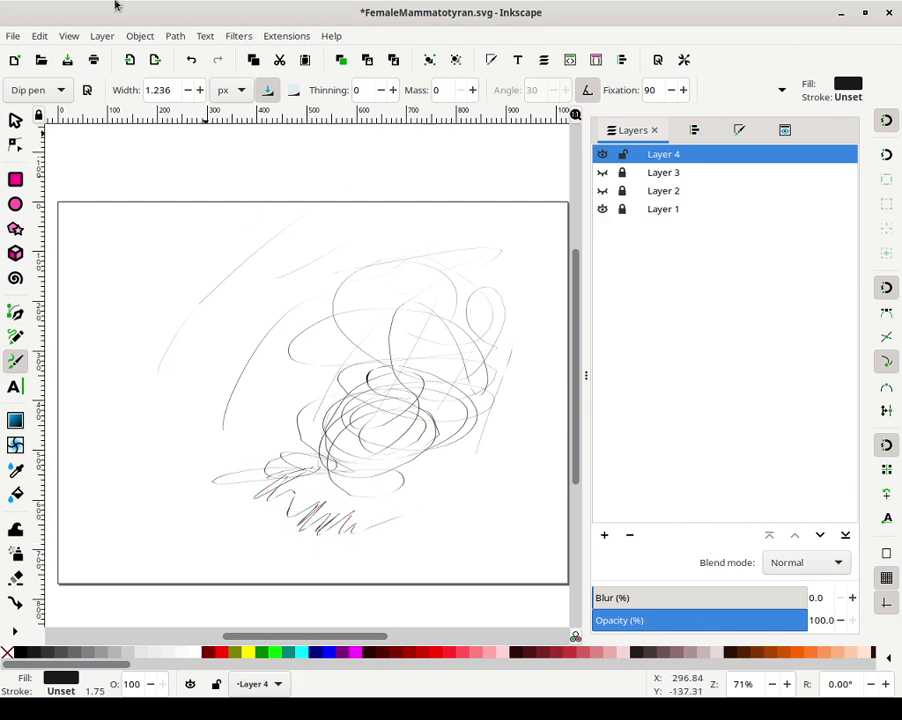
Undo all the test strokes on Layer 4 until the page is blank
click(191, 61)
click(191, 61)
click(191, 61)
click(191, 61)
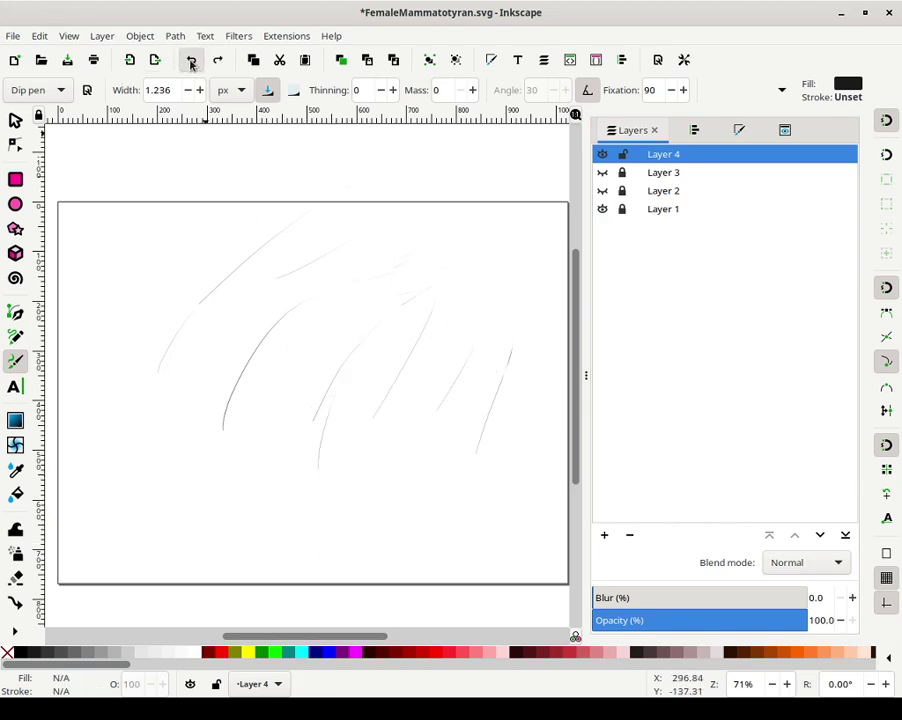
click(191, 61)
click(191, 61)
click(191, 61)
click(191, 61)
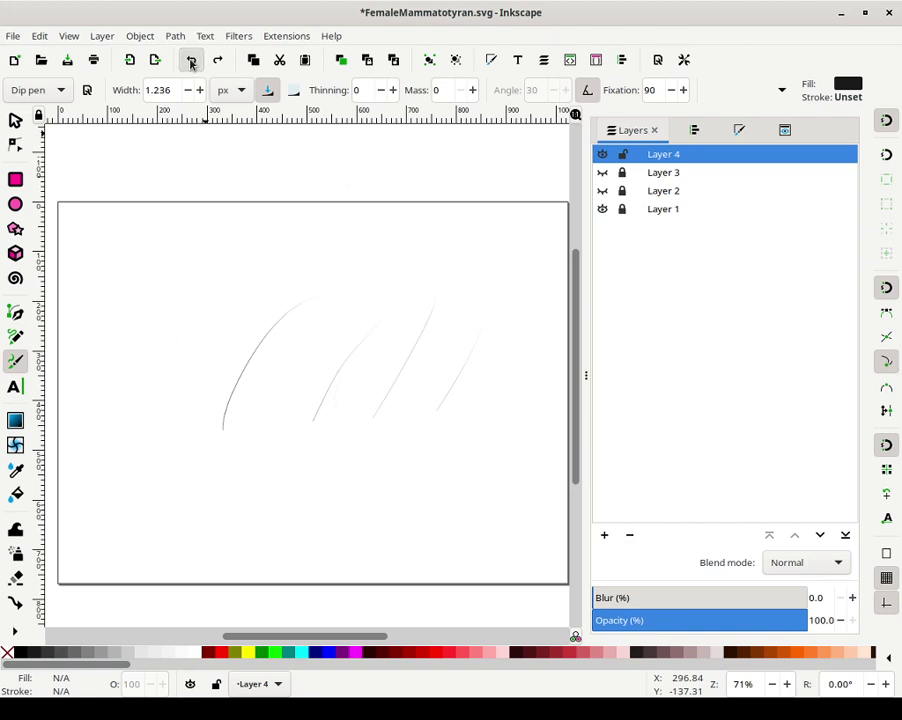
click(191, 61)
click(191, 61)
click(191, 61)
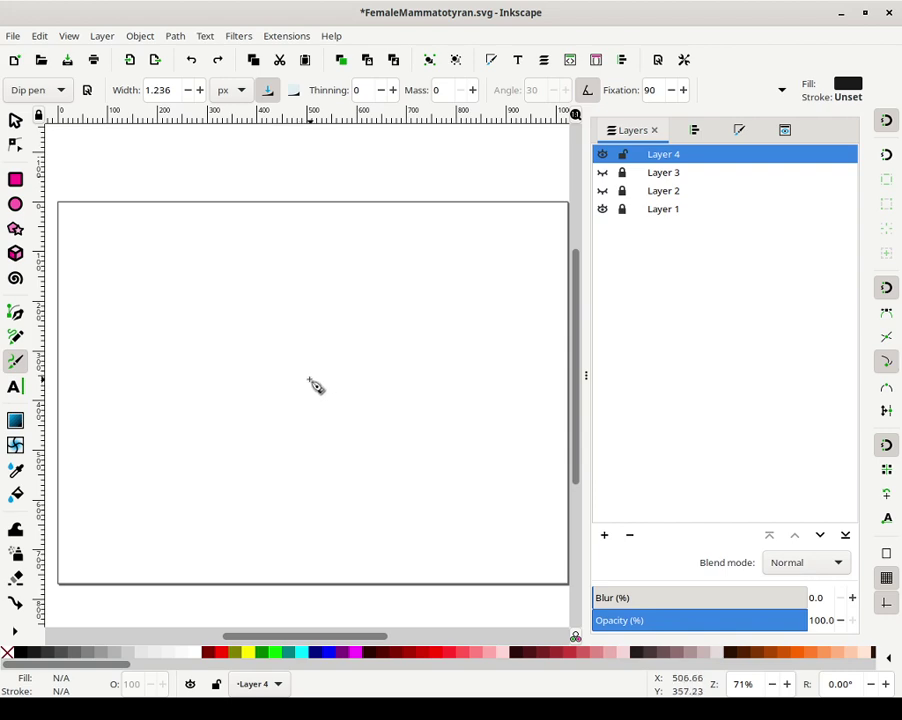
Sketch a small oval eye with short calligraphic strokes near the centre of the page
drag(310, 381, 327, 379)
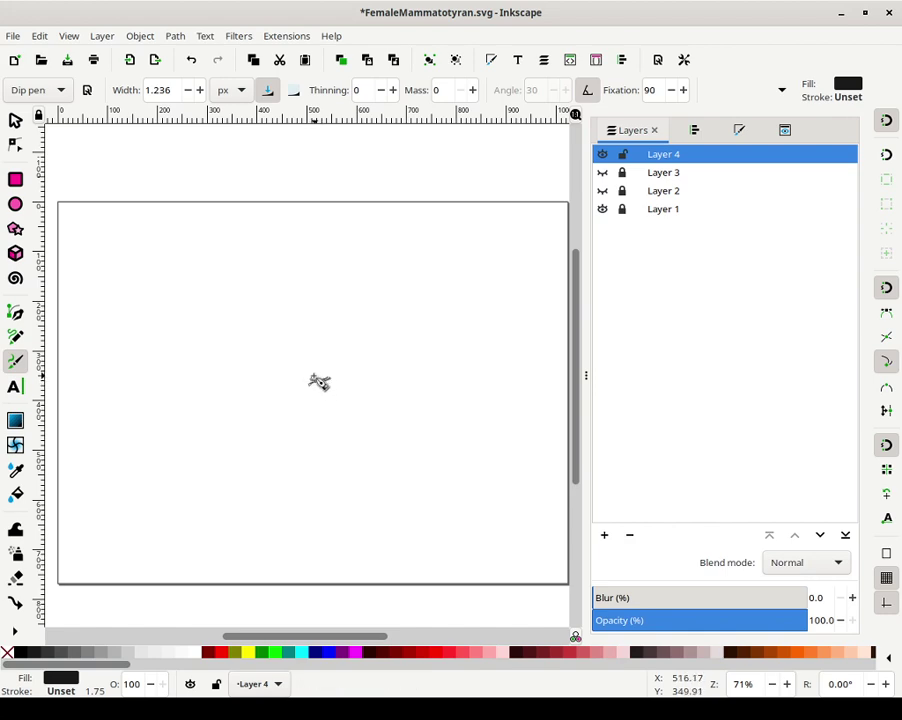
drag(317, 375, 319, 373)
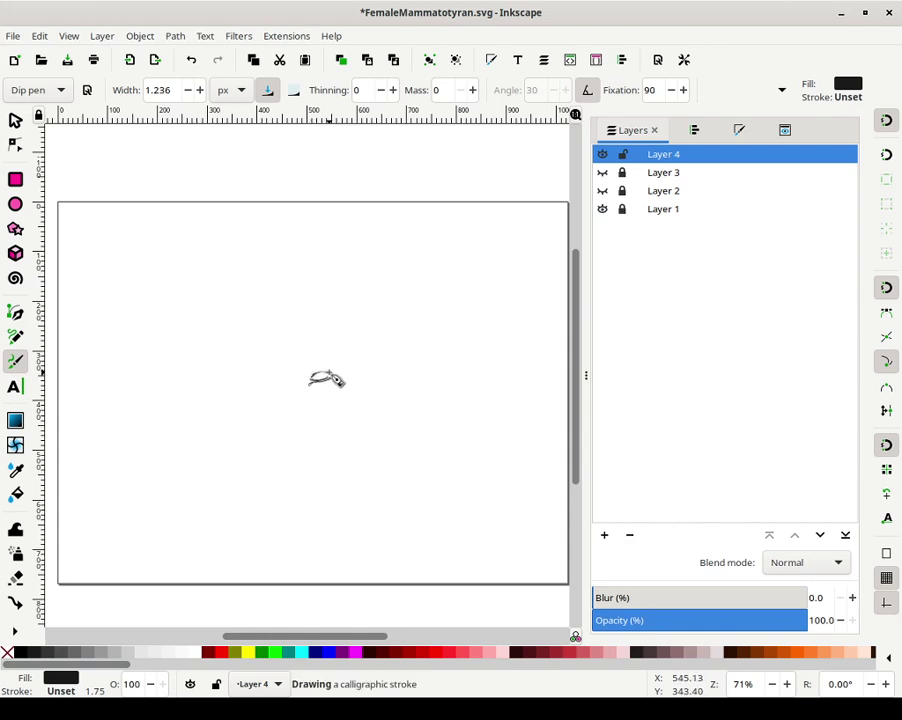
drag(329, 372, 324, 372)
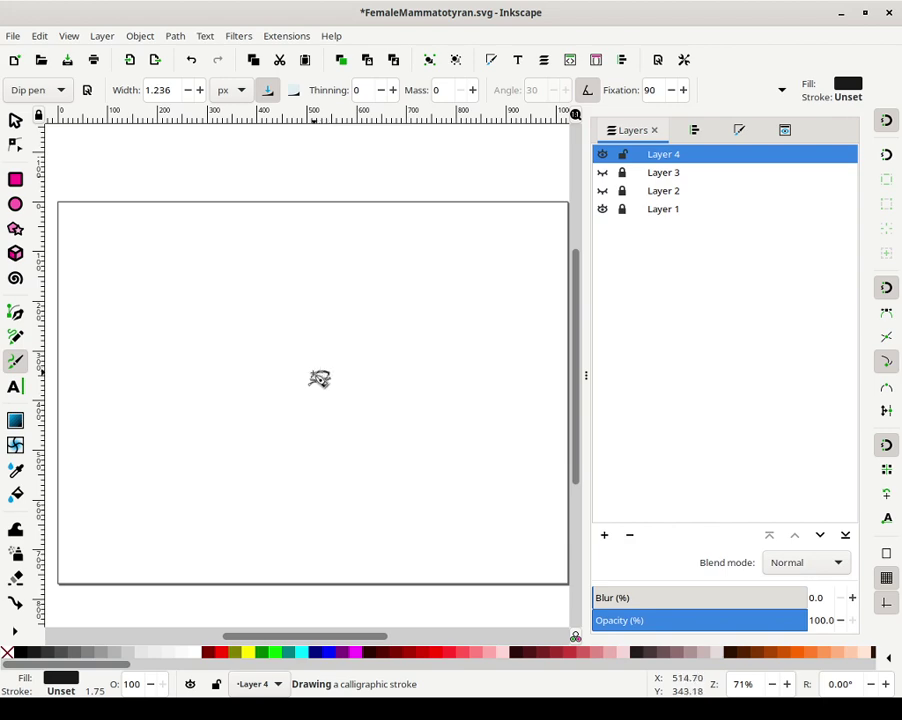
mouse_move(314, 374)
mouse_down()
mouse_move(309, 386)
mouse_move(324, 377)
mouse_up()
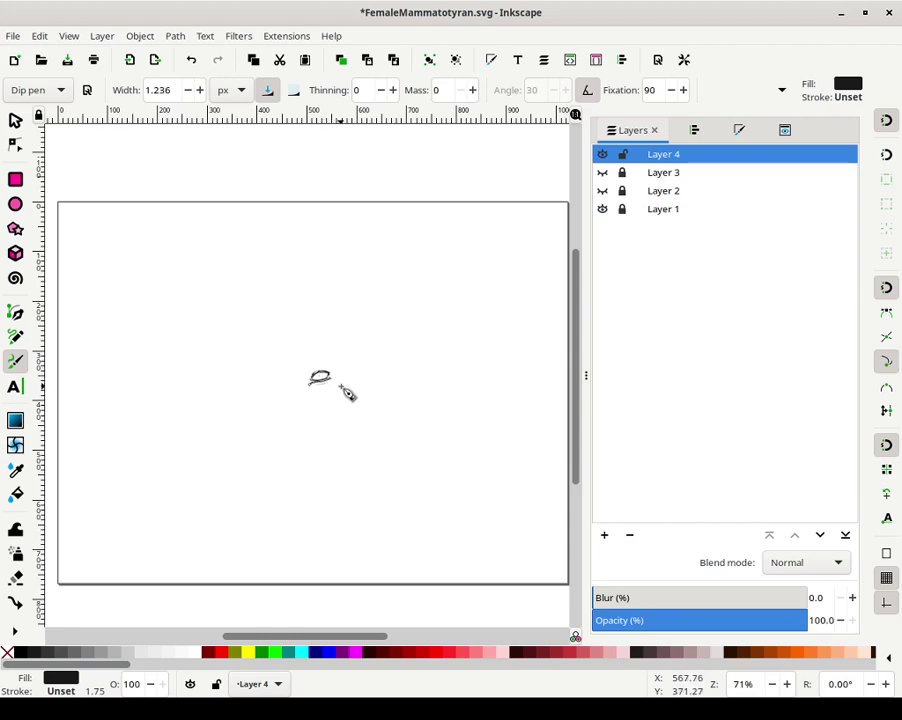
Sketch the creature's snout, the top of its head and the back of its neck curving down to the lower left of the page
mouse_move(362, 386)
mouse_down()
mouse_move(398, 369)
mouse_move(366, 395)
mouse_move(415, 375)
mouse_move(392, 383)
mouse_move(440, 362)
mouse_move(438, 352)
mouse_move(440, 364)
mouse_move(444, 346)
mouse_move(335, 358)
mouse_move(398, 347)
mouse_up()
mouse_move(400, 348)
mouse_down()
mouse_move(436, 344)
mouse_move(290, 364)
mouse_move(300, 371)
mouse_move(316, 360)
mouse_move(276, 378)
mouse_move(248, 424)
mouse_up()
drag(245, 425, 245, 429)
drag(255, 400, 246, 432)
mouse_move(251, 405)
mouse_down()
mouse_move(246, 422)
mouse_move(257, 397)
mouse_move(245, 434)
mouse_up()
mouse_move(245, 430)
mouse_down()
mouse_move(240, 473)
mouse_move(248, 431)
mouse_move(222, 516)
mouse_up()
mouse_move(243, 467)
mouse_down()
mouse_move(213, 530)
mouse_move(195, 540)
mouse_move(230, 508)
mouse_move(193, 539)
mouse_move(211, 527)
mouse_move(172, 545)
mouse_up()
drag(227, 522, 170, 546)
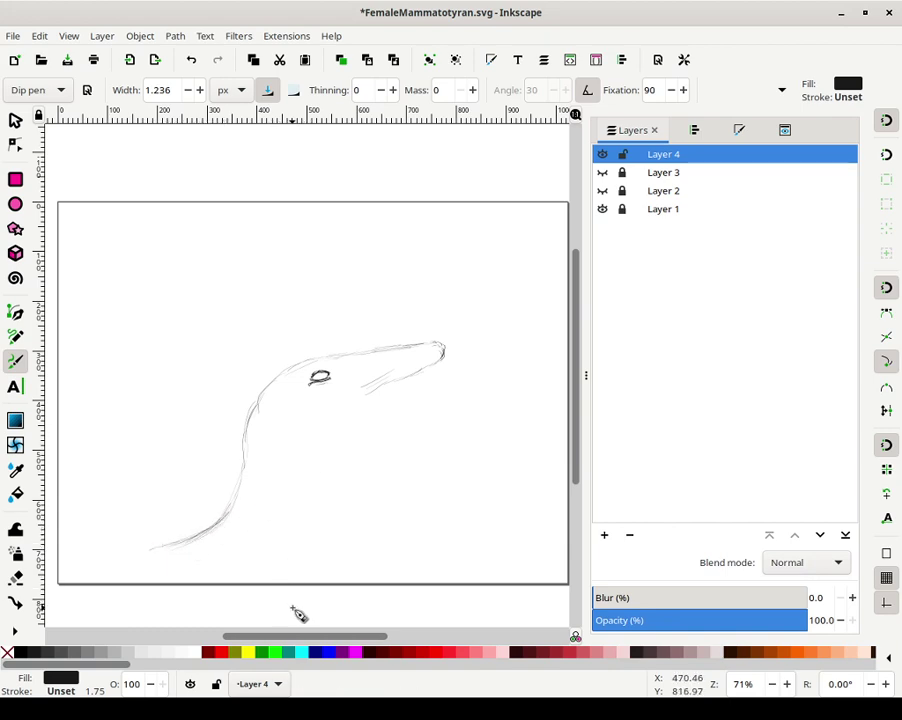
Sketch the front of the neck, the lower jaw and the inner line of the open mouth
mouse_move(297, 607)
mouse_down()
mouse_move(298, 561)
mouse_move(303, 574)
mouse_move(294, 511)
mouse_move(297, 532)
mouse_move(305, 477)
mouse_move(300, 534)
mouse_move(315, 451)
mouse_move(307, 466)
mouse_move(334, 437)
mouse_move(336, 446)
mouse_move(318, 455)
mouse_move(407, 409)
mouse_move(380, 416)
mouse_move(457, 390)
mouse_move(441, 402)
mouse_move(444, 388)
mouse_move(414, 393)
mouse_move(445, 388)
mouse_move(368, 401)
mouse_up()
mouse_move(370, 398)
mouse_down()
mouse_move(421, 372)
mouse_move(414, 375)
mouse_up()
drag(400, 379, 436, 359)
drag(423, 368, 434, 361)
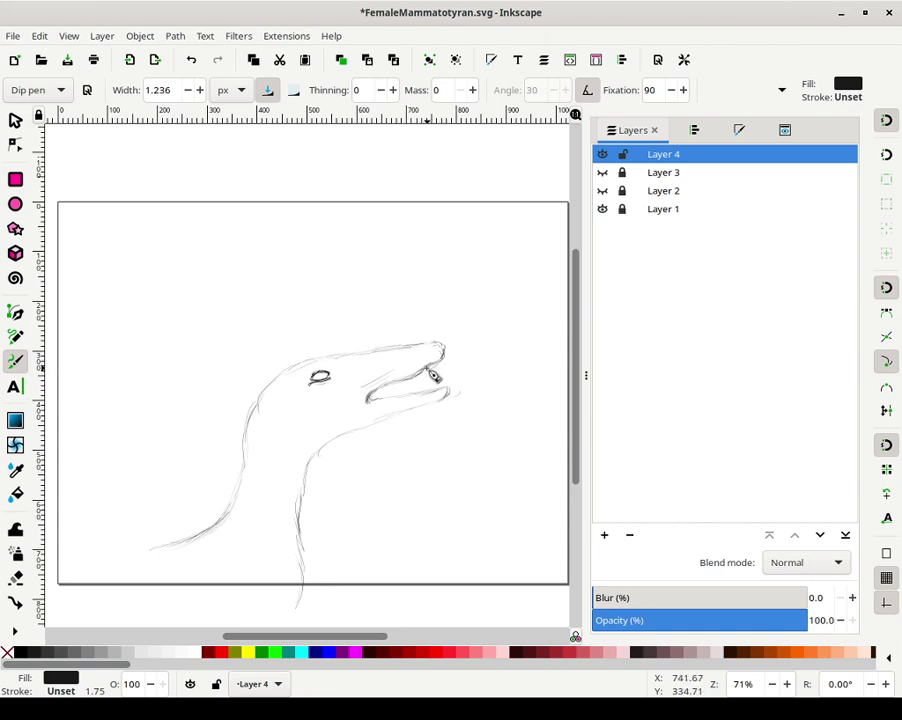
Darken the open mouth's inner lines and reinforce the lower jaw and throat with overlapping calligraphic strokes
drag(427, 372, 379, 397)
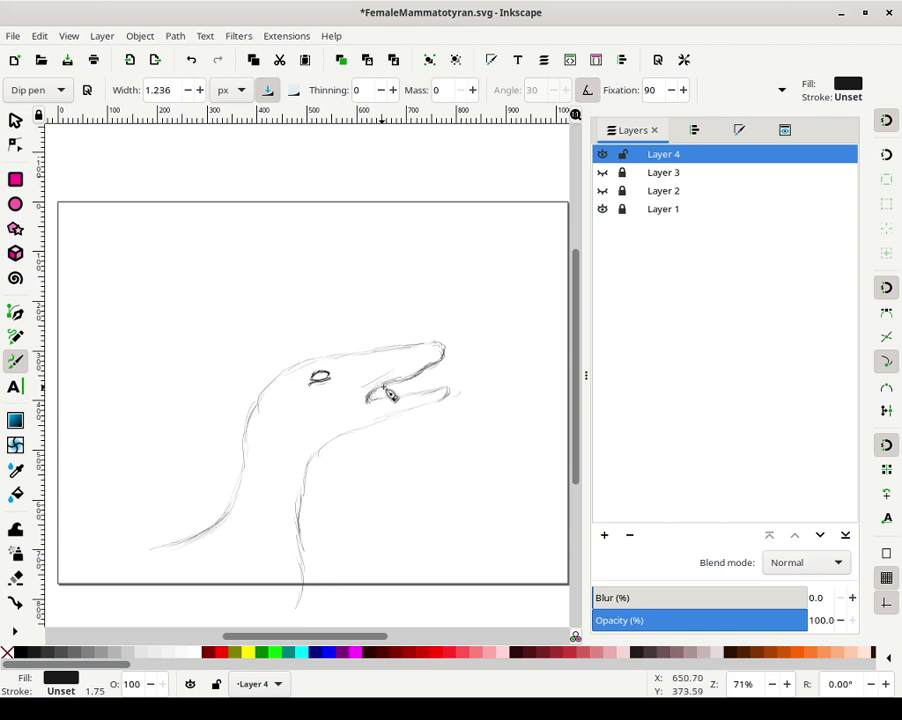
mouse_move(386, 393)
mouse_down()
mouse_move(374, 407)
mouse_move(384, 404)
mouse_up()
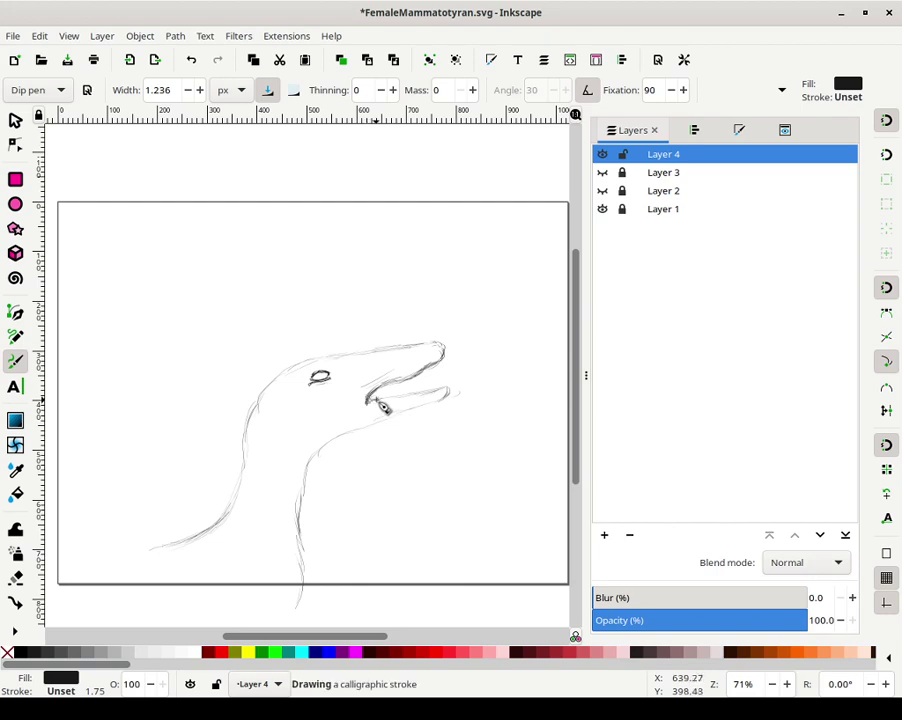
ctrl+scroll(390, 405, up, 1)
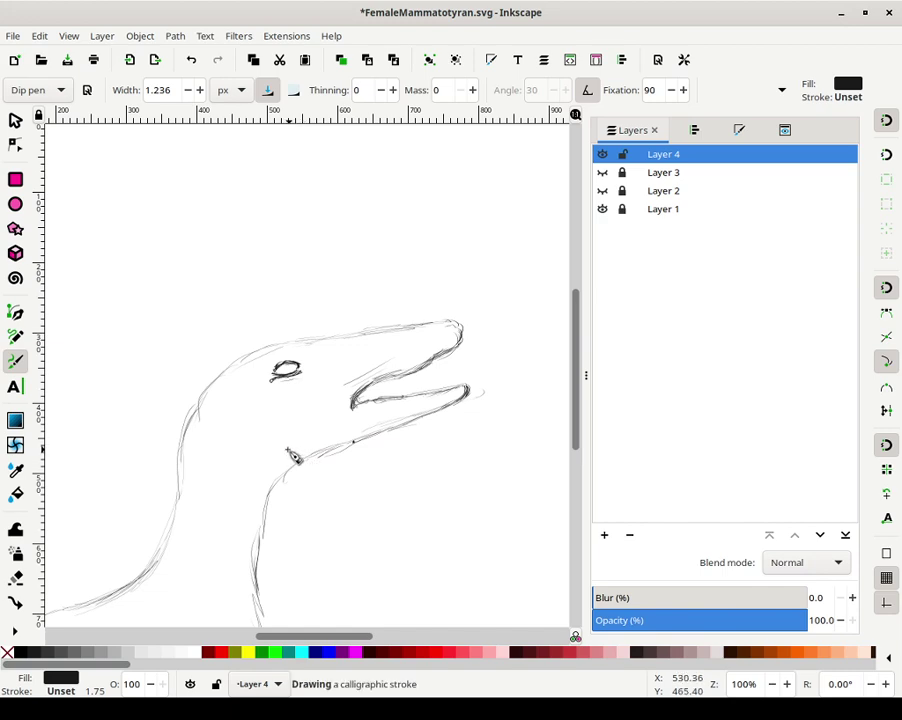
mouse_move(297, 462)
mouse_down()
mouse_move(359, 453)
mouse_move(386, 437)
mouse_move(331, 453)
mouse_move(328, 464)
mouse_move(331, 457)
mouse_move(298, 465)
mouse_up()
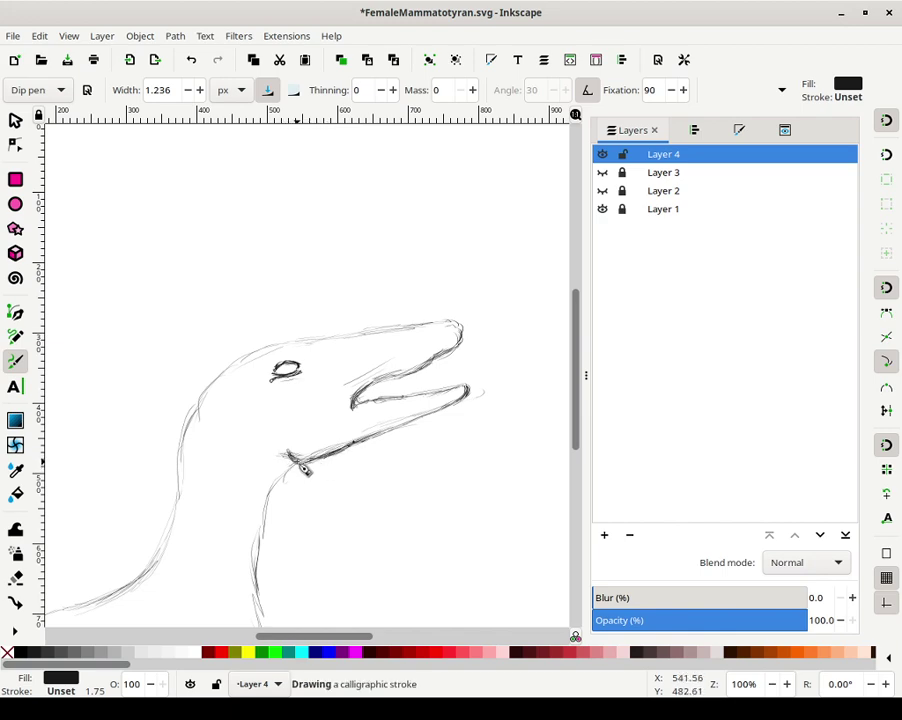
mouse_move(303, 468)
mouse_down()
mouse_move(349, 452)
mouse_move(310, 474)
mouse_move(279, 513)
mouse_move(268, 614)
mouse_move(262, 559)
mouse_move(257, 575)
mouse_move(249, 544)
mouse_move(277, 479)
mouse_move(261, 501)
mouse_move(288, 466)
mouse_move(334, 463)
mouse_move(299, 482)
mouse_move(315, 475)
mouse_move(307, 485)
mouse_move(368, 452)
mouse_up()
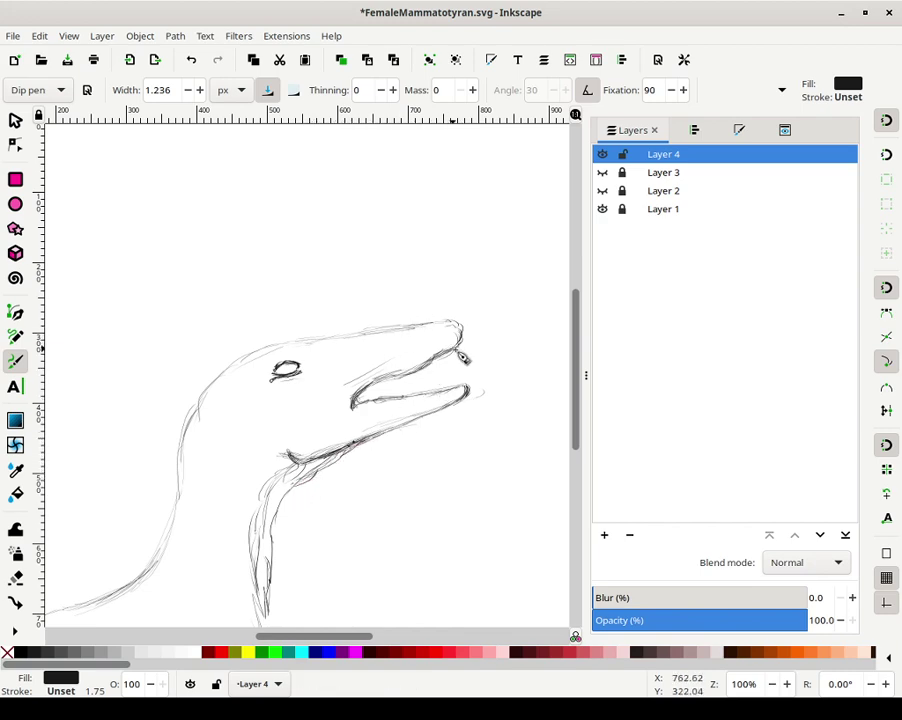
Draw a row of small pointed teeth along the upper jaw and thicken the upper lip line up to the snout tip
drag(462, 357, 465, 354)
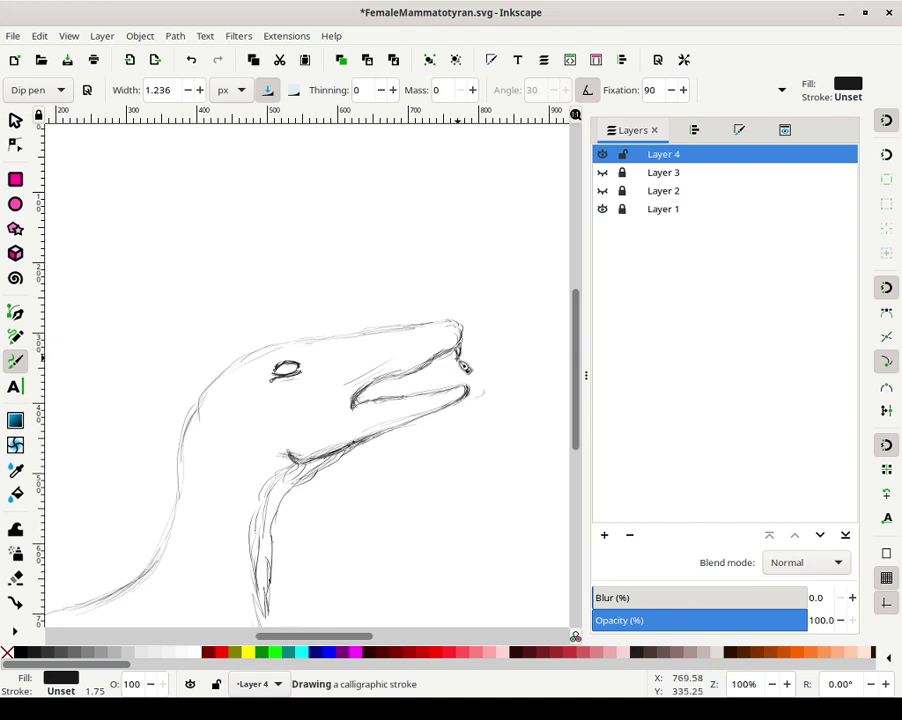
drag(463, 357, 460, 362)
drag(462, 358, 441, 361)
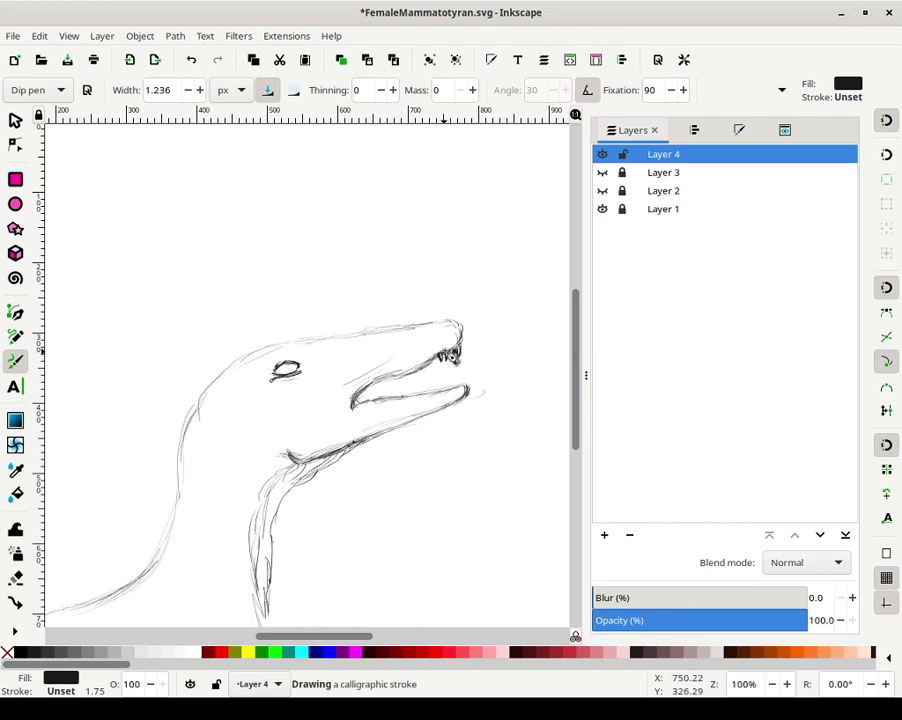
mouse_move(449, 358)
mouse_down()
mouse_move(464, 350)
mouse_move(433, 362)
mouse_up()
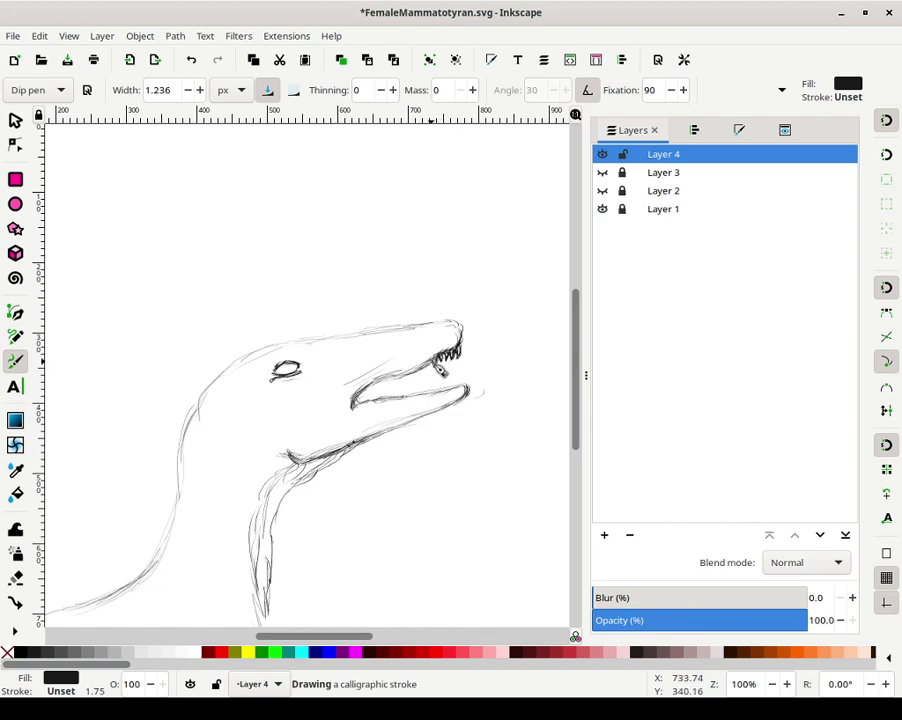
mouse_move(429, 372)
mouse_down()
mouse_move(438, 360)
mouse_move(433, 370)
mouse_up()
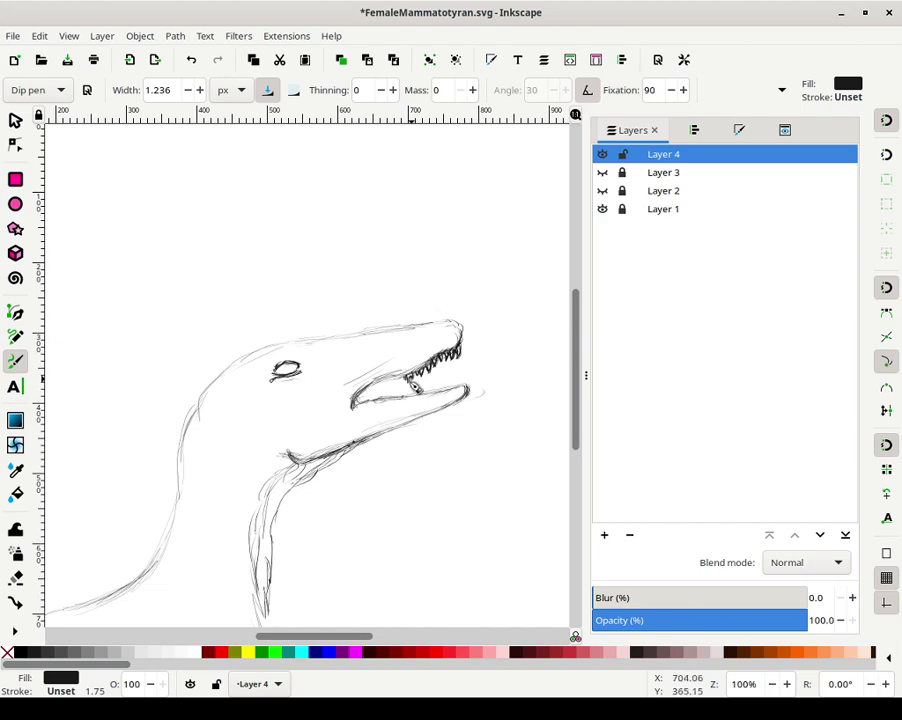
mouse_move(412, 380)
mouse_down()
mouse_move(378, 381)
mouse_move(404, 373)
mouse_move(405, 376)
mouse_up()
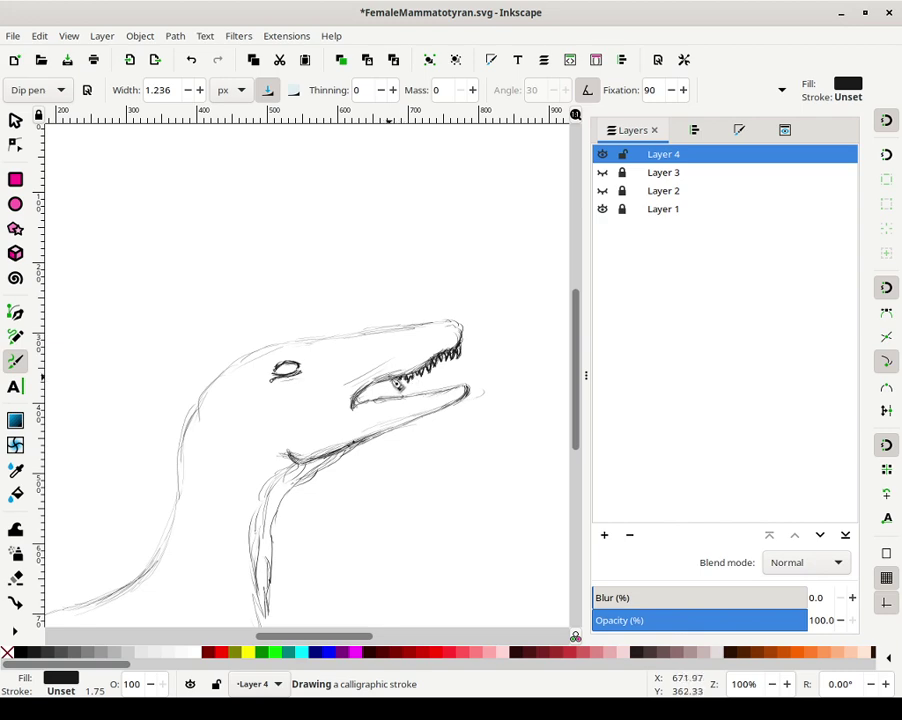
mouse_move(392, 378)
mouse_down()
mouse_move(458, 364)
mouse_move(431, 365)
mouse_move(442, 369)
mouse_move(465, 344)
mouse_up()
drag(463, 327, 469, 336)
drag(464, 329, 446, 346)
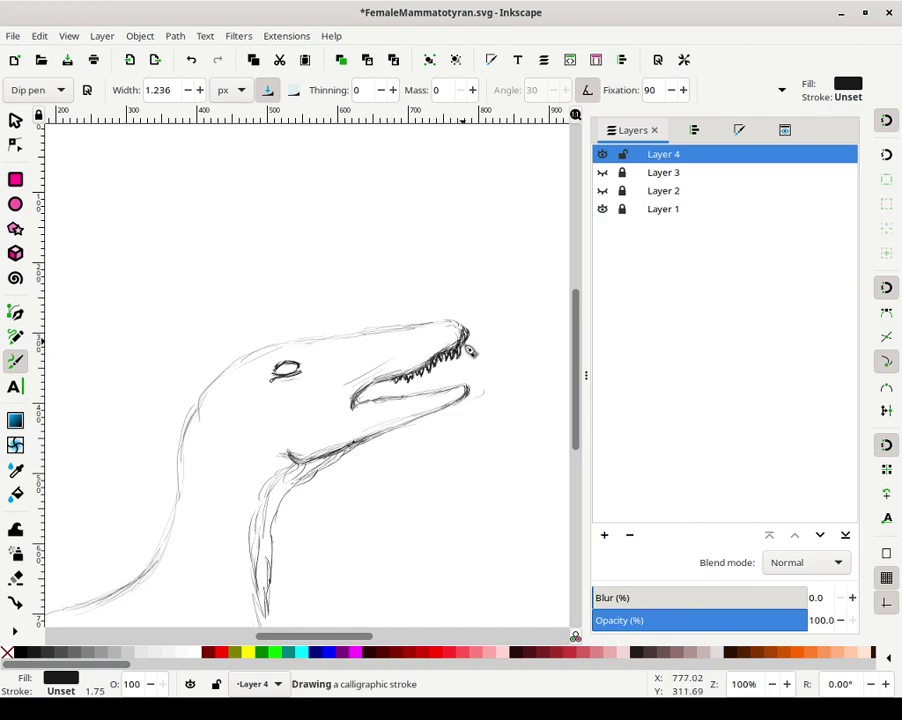
drag(403, 383, 395, 386)
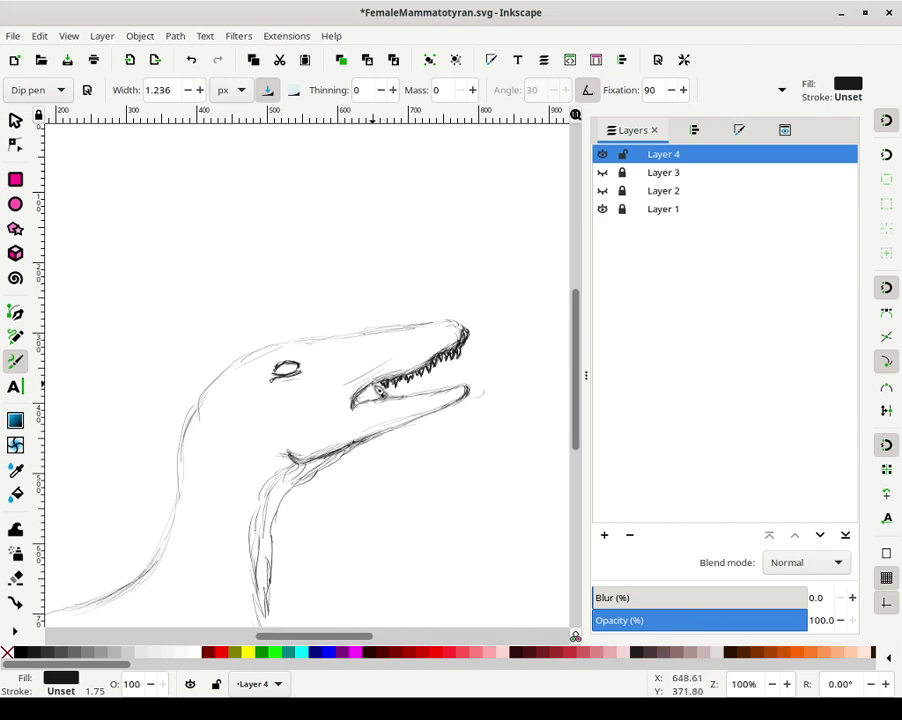
drag(378, 391, 383, 393)
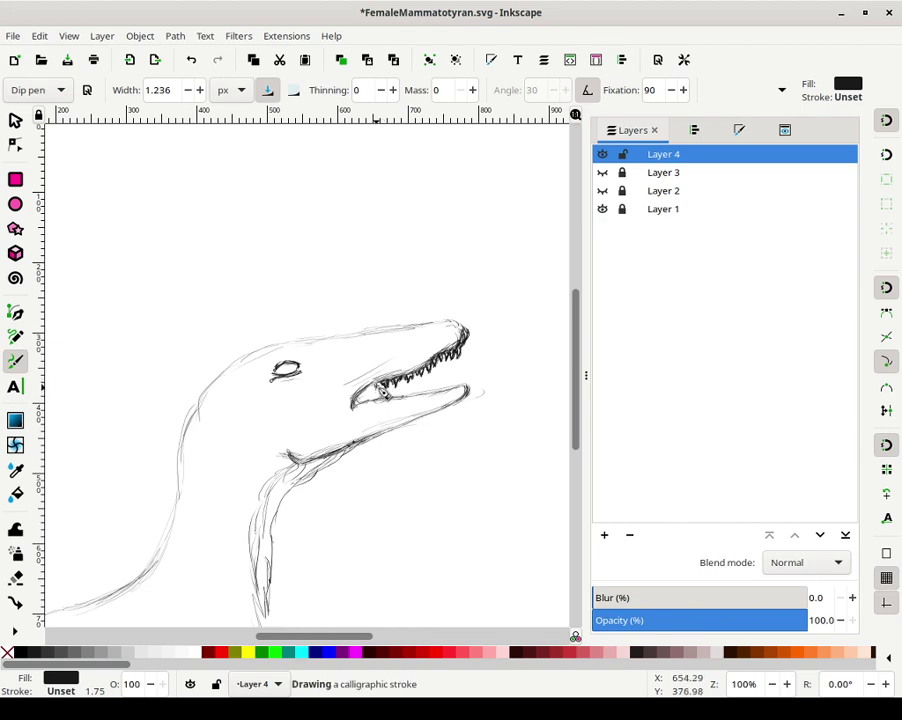
Draw a row of small pointed teeth along the lower jaw from the mouth corner to the jaw tip
mouse_move(380, 385)
mouse_down()
mouse_move(388, 383)
mouse_move(381, 401)
mouse_up()
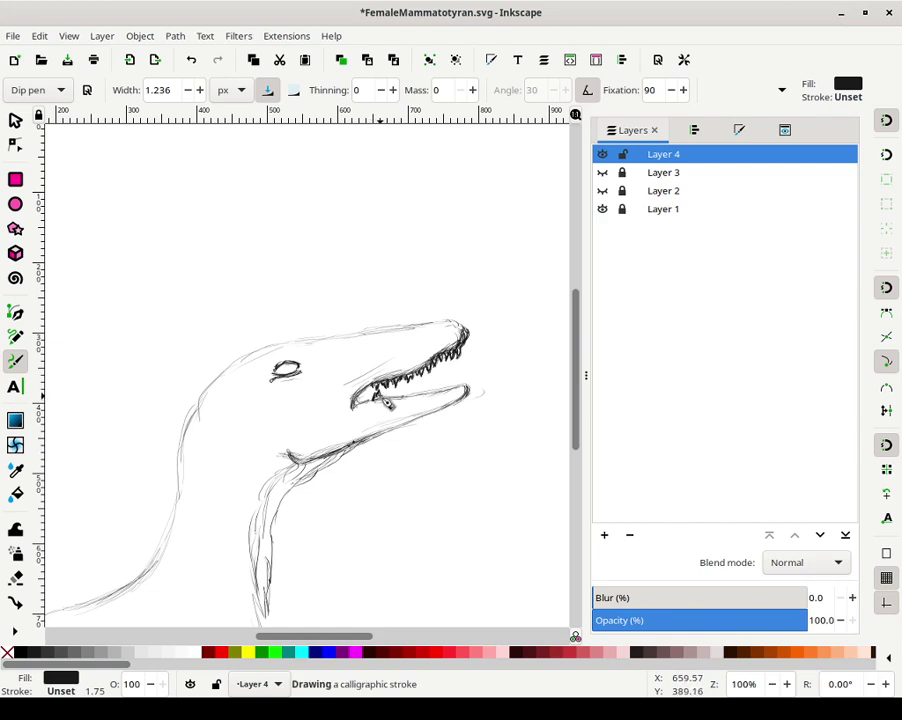
mouse_move(386, 401)
mouse_down()
mouse_move(396, 397)
mouse_move(389, 399)
mouse_up()
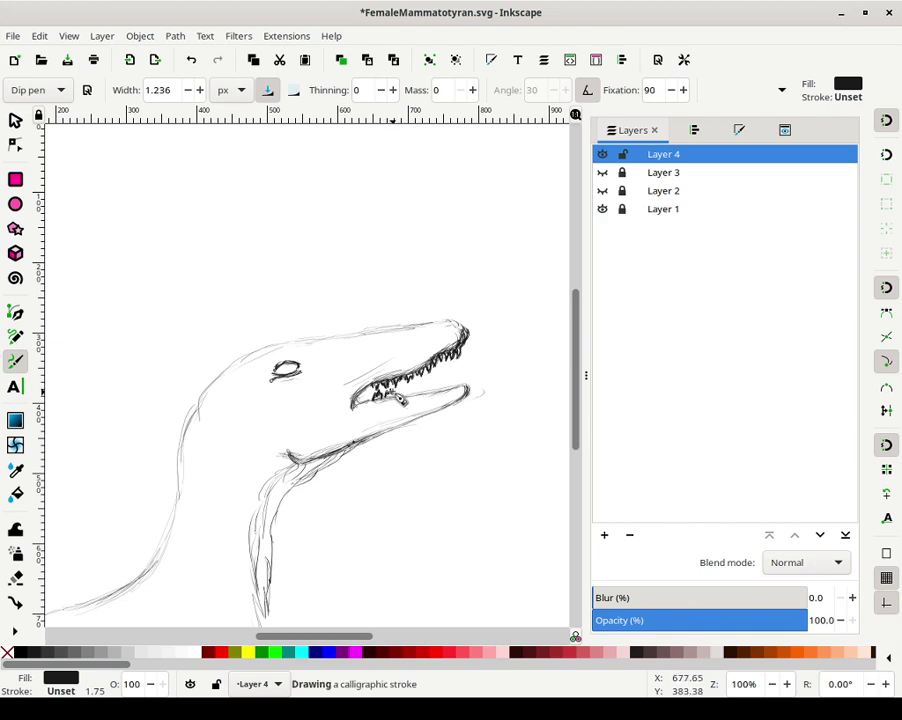
drag(398, 403, 406, 404)
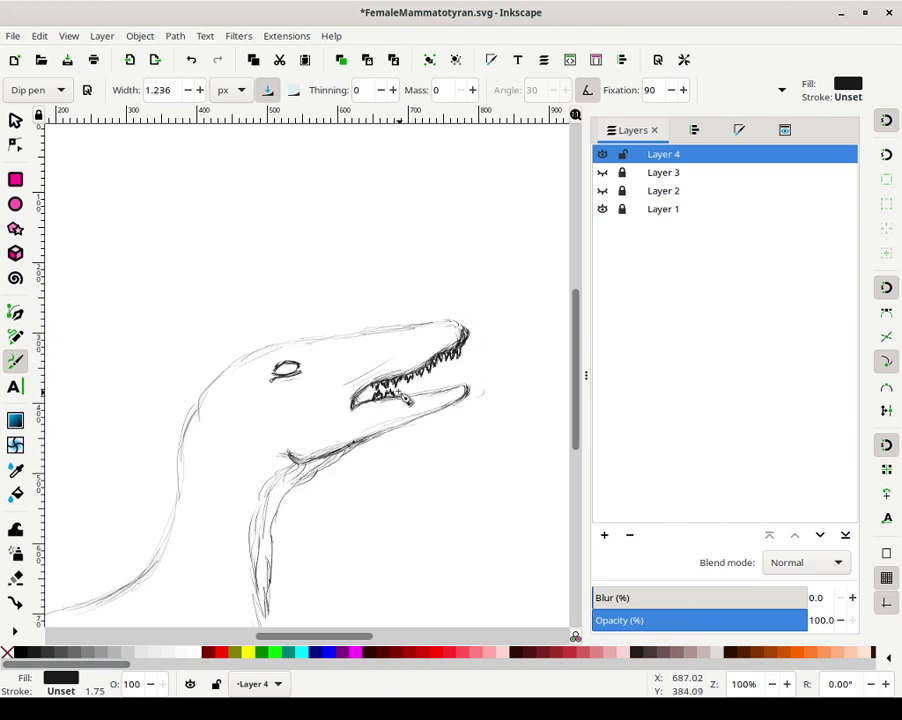
drag(405, 401, 394, 395)
drag(388, 394, 391, 396)
drag(385, 395, 396, 394)
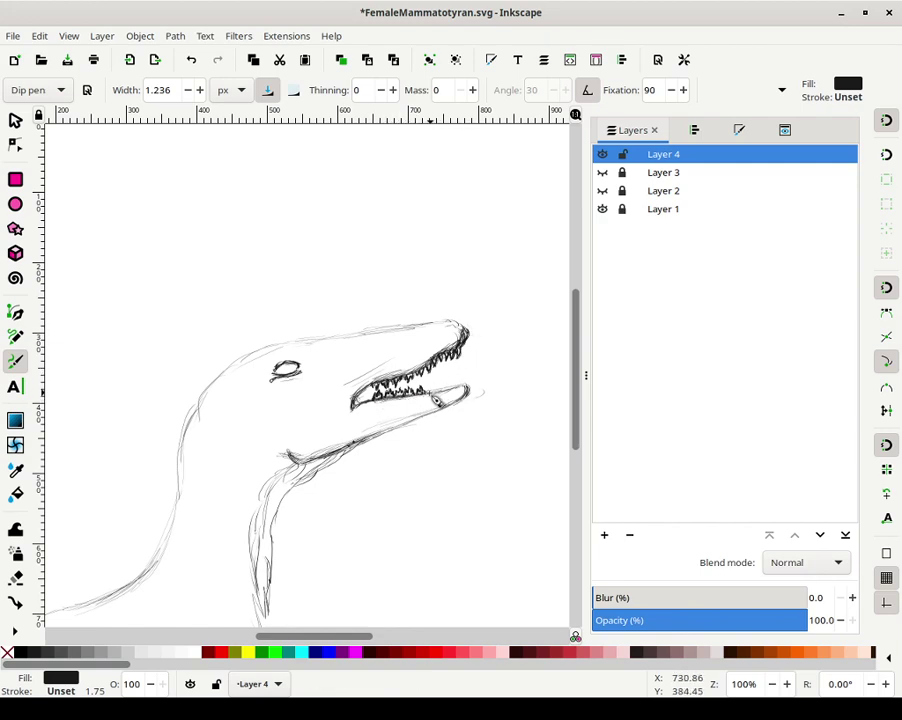
drag(440, 397, 435, 395)
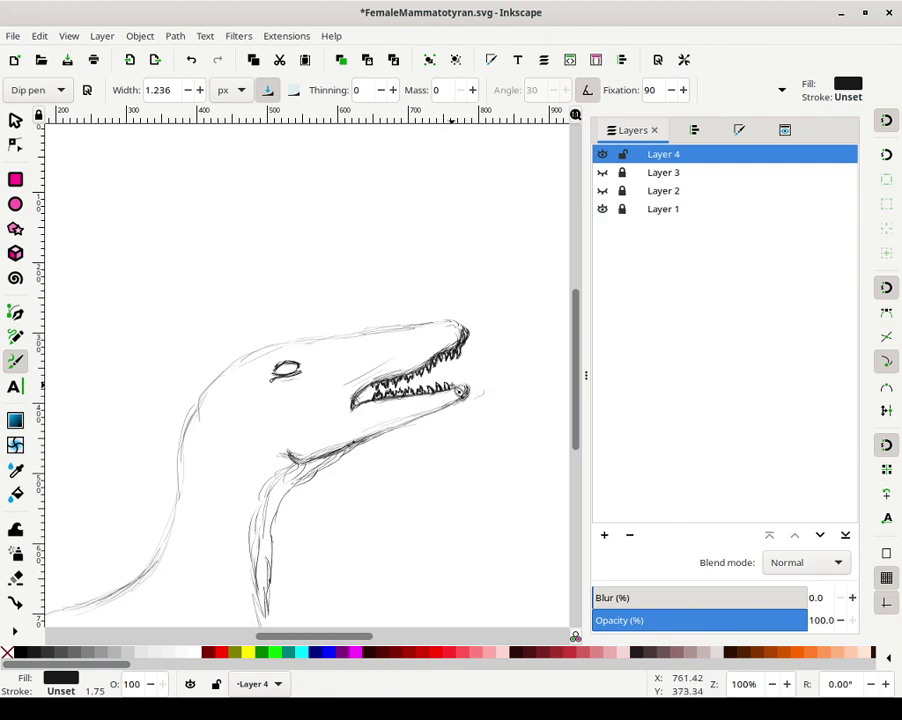
drag(462, 390, 467, 397)
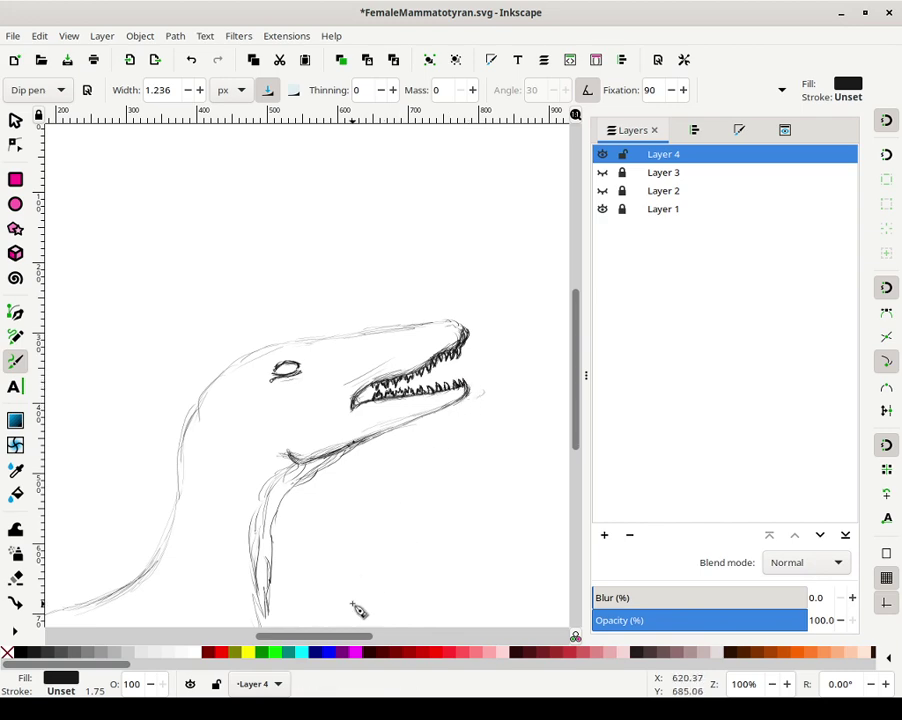
Fill in the eye's dark pupil and sketch the eyelid lines around it, undoing the last unwanted stroke
scroll(306, 480, down, 4)
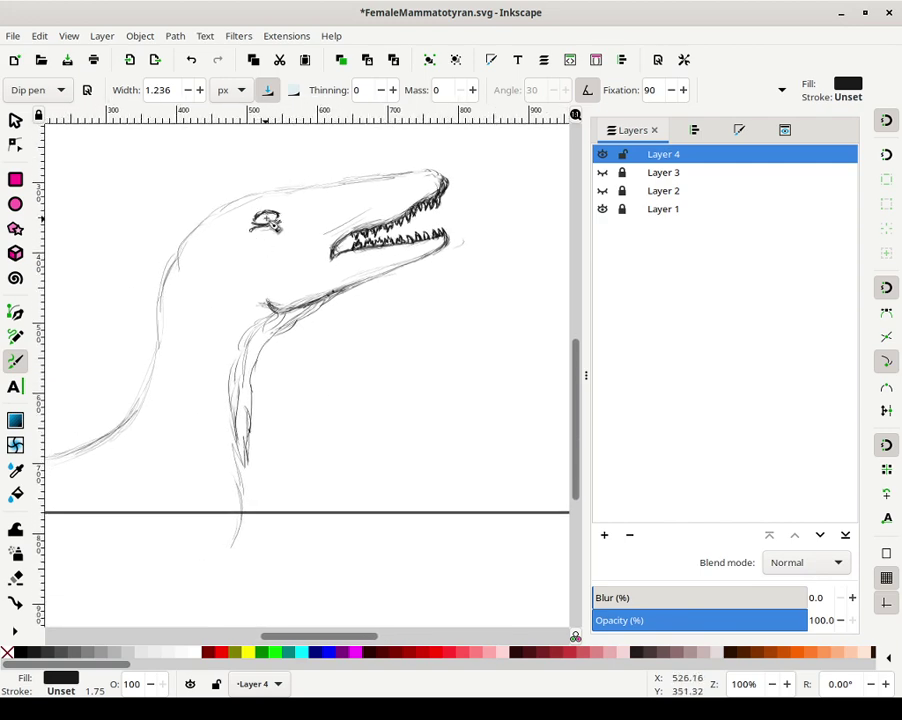
drag(274, 222, 272, 220)
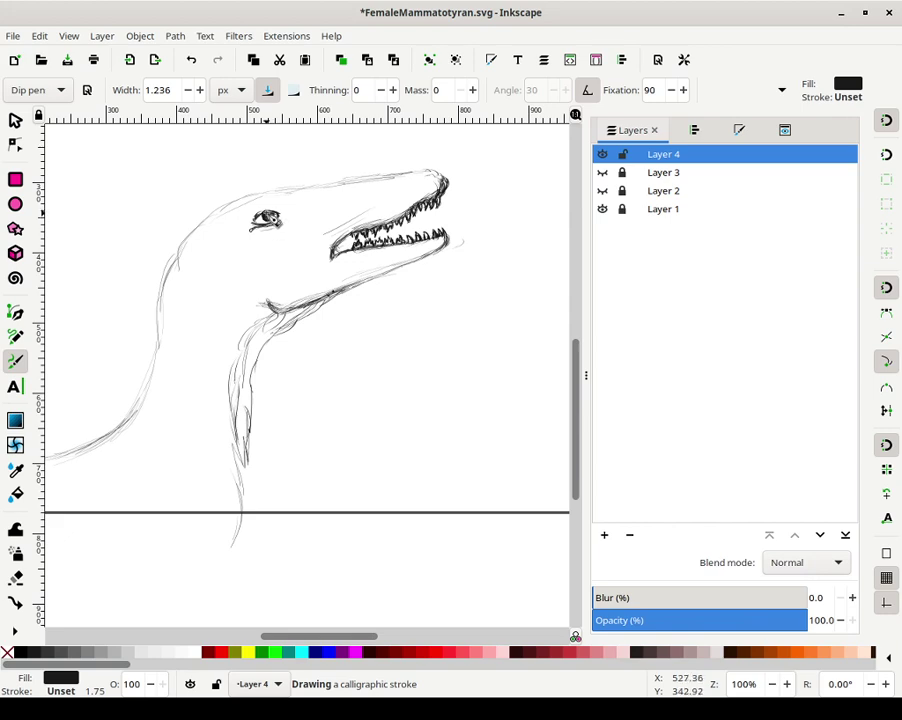
drag(255, 214, 285, 213)
mouse_move(272, 209)
mouse_down()
mouse_move(287, 210)
mouse_move(268, 210)
mouse_up()
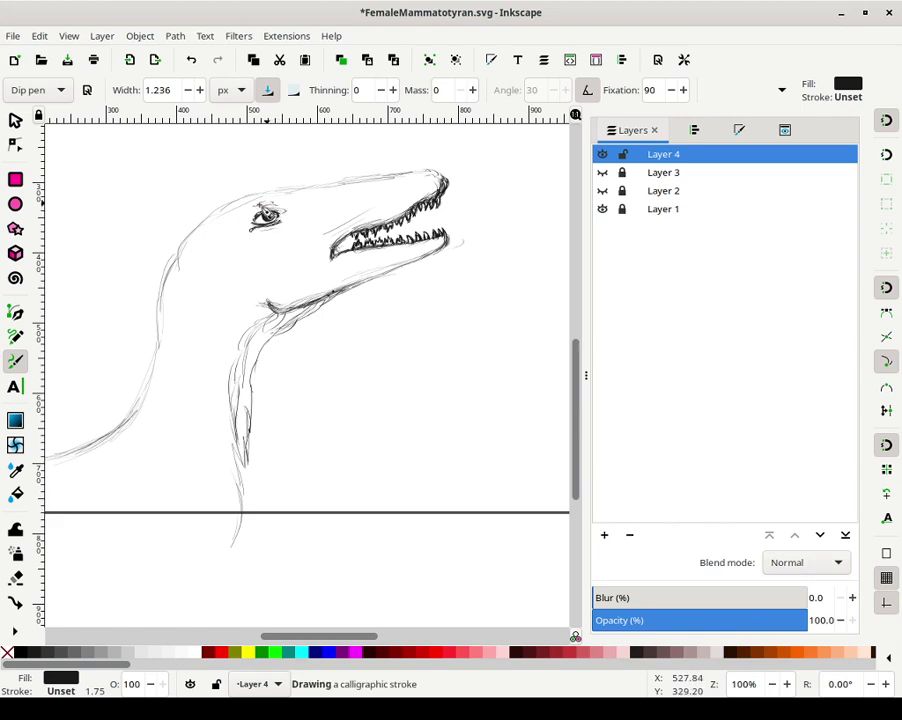
mouse_move(254, 217)
mouse_down()
mouse_move(244, 221)
mouse_move(264, 207)
mouse_up()
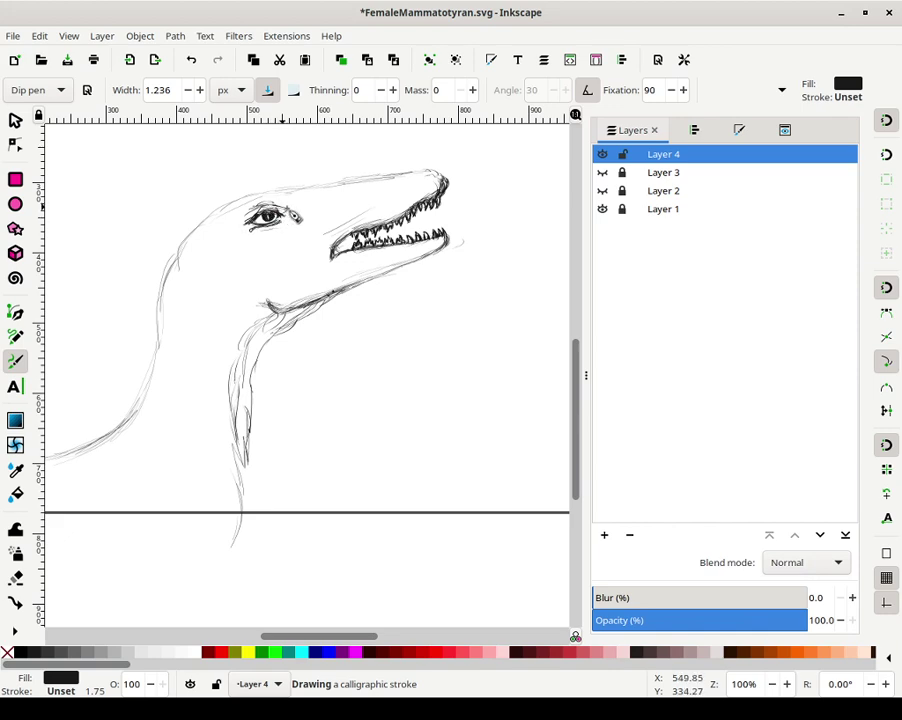
key(ctrl+z)
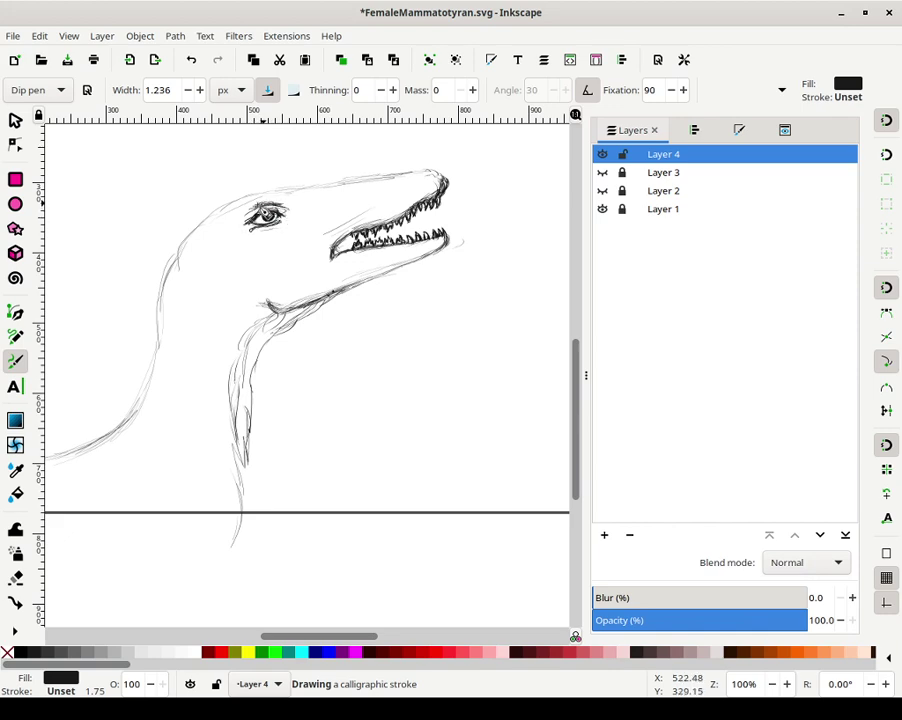
Sketch the brow above the eye, thicken the snout's bridge and draw a dark nose with a nostril at its tip
mouse_move(263, 203)
mouse_down()
mouse_move(249, 210)
mouse_move(286, 212)
mouse_move(240, 238)
mouse_move(248, 212)
mouse_move(238, 211)
mouse_move(274, 204)
mouse_move(307, 213)
mouse_move(259, 188)
mouse_move(277, 184)
mouse_up()
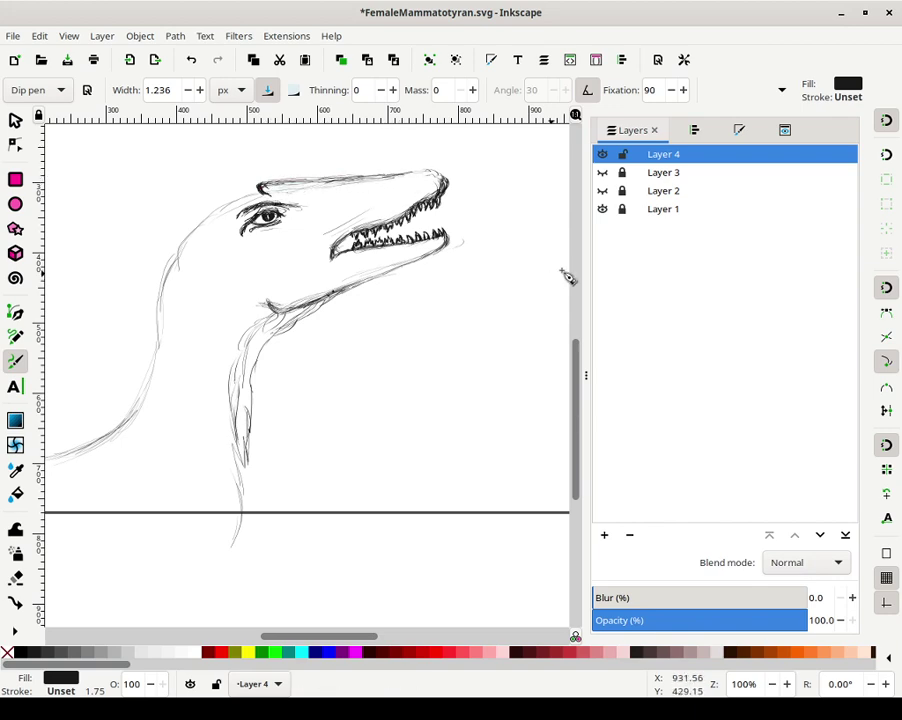
mouse_move(422, 172)
mouse_down()
mouse_move(393, 182)
mouse_move(430, 166)
mouse_move(438, 185)
mouse_move(446, 178)
mouse_move(434, 184)
mouse_move(444, 177)
mouse_move(446, 186)
mouse_move(448, 178)
mouse_move(443, 185)
mouse_move(424, 170)
mouse_move(441, 195)
mouse_up()
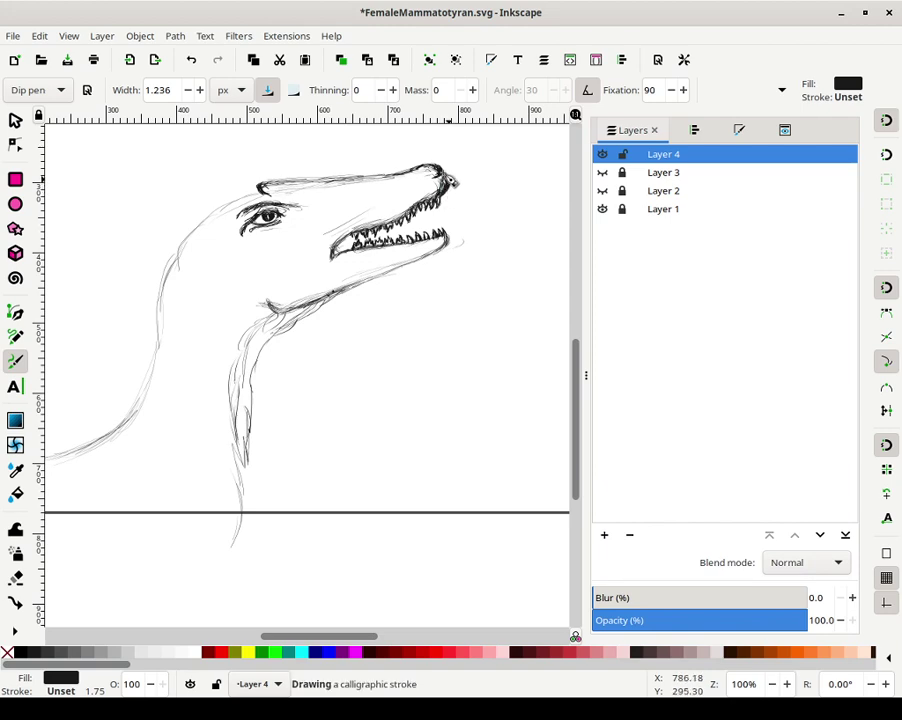
mouse_move(446, 186)
mouse_down()
mouse_move(434, 198)
mouse_move(434, 174)
mouse_up()
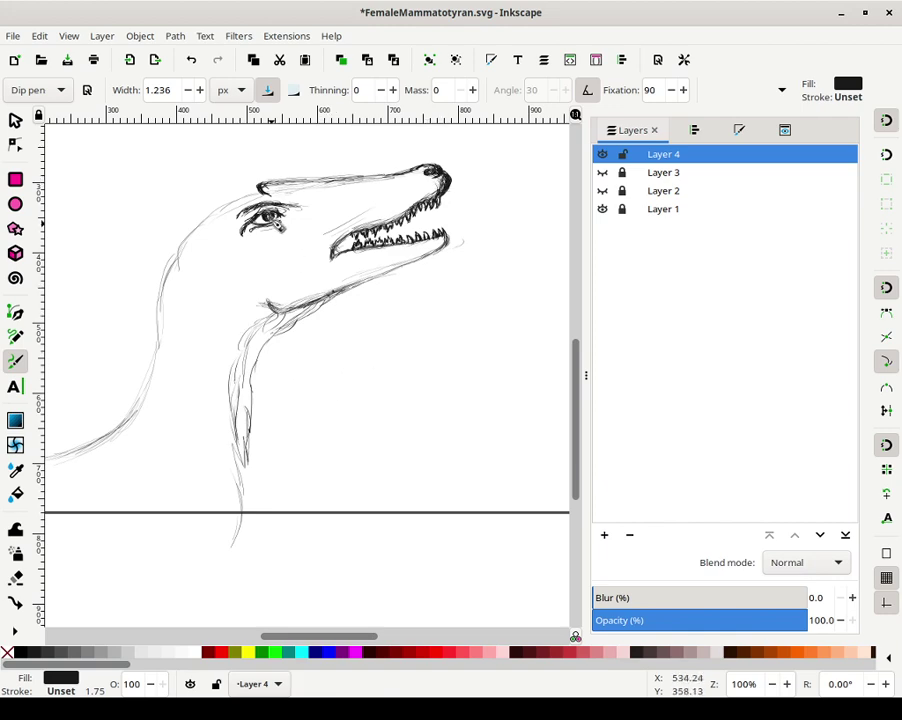
Draw dense hair strokes along the back of the head and down the nape of the neck
drag(259, 198, 223, 207)
mouse_move(238, 202)
mouse_down()
mouse_move(210, 219)
mouse_move(168, 275)
mouse_up()
drag(191, 235, 169, 271)
drag(190, 238, 166, 280)
mouse_move(181, 246)
mouse_down()
mouse_move(170, 270)
mouse_move(194, 228)
mouse_move(171, 260)
mouse_up()
drag(232, 210, 200, 225)
drag(234, 206, 192, 229)
drag(229, 206, 178, 243)
drag(217, 209, 175, 246)
drag(212, 214, 182, 243)
drag(235, 205, 180, 251)
mouse_move(208, 217)
mouse_down()
mouse_move(183, 252)
mouse_move(177, 242)
mouse_move(190, 240)
mouse_move(158, 288)
mouse_move(180, 262)
mouse_move(158, 328)
mouse_move(170, 268)
mouse_move(167, 346)
mouse_move(166, 294)
mouse_move(164, 325)
mouse_up()
drag(169, 276, 175, 335)
drag(177, 261, 173, 326)
mouse_move(161, 291)
mouse_down()
mouse_move(181, 343)
mouse_move(170, 296)
mouse_move(181, 329)
mouse_move(172, 292)
mouse_move(177, 299)
mouse_move(173, 283)
mouse_move(175, 325)
mouse_move(190, 244)
mouse_move(174, 303)
mouse_up()
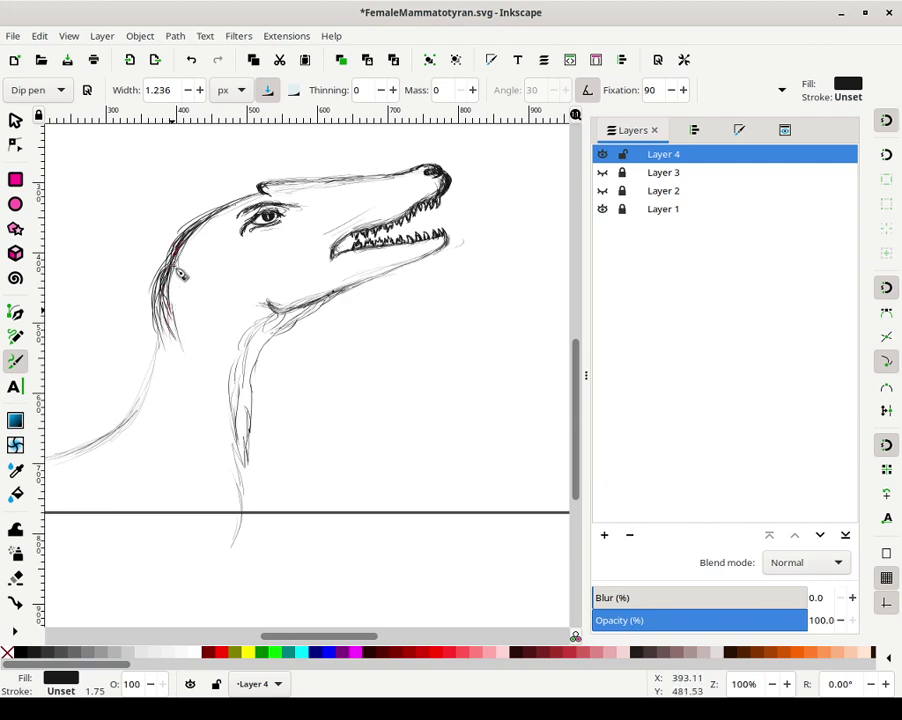
drag(170, 291, 145, 355)
mouse_move(155, 304)
mouse_down()
mouse_move(152, 368)
mouse_move(167, 313)
mouse_move(156, 352)
mouse_move(154, 312)
mouse_move(158, 364)
mouse_move(155, 294)
mouse_move(166, 316)
mouse_move(155, 312)
mouse_move(168, 308)
mouse_move(154, 324)
mouse_move(172, 293)
mouse_move(168, 322)
mouse_move(168, 281)
mouse_move(175, 367)
mouse_move(166, 325)
mouse_move(178, 347)
mouse_move(170, 337)
mouse_move(180, 296)
mouse_move(180, 342)
mouse_move(180, 272)
mouse_move(183, 349)
mouse_move(203, 276)
mouse_move(192, 253)
mouse_move(240, 187)
mouse_move(210, 230)
mouse_move(214, 213)
mouse_move(219, 264)
mouse_move(204, 300)
mouse_up()
Sketch the outline of a long, pointed hanging ear behind the eye, beside the nape hair
scroll(146, 360, up, 1)
drag(204, 247, 210, 372)
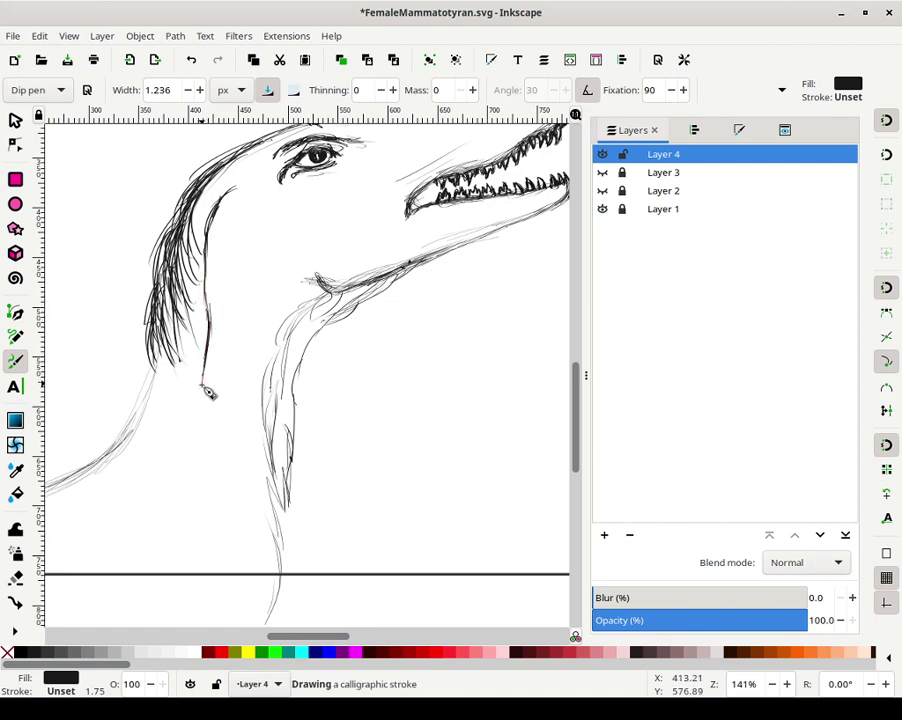
mouse_move(210, 370)
mouse_down()
mouse_move(210, 294)
mouse_move(210, 360)
mouse_move(228, 323)
mouse_move(213, 361)
mouse_move(233, 328)
mouse_move(221, 356)
mouse_move(231, 309)
mouse_move(236, 330)
mouse_move(243, 296)
mouse_up()
mouse_move(235, 320)
mouse_down()
mouse_move(261, 256)
mouse_move(261, 277)
mouse_move(256, 221)
mouse_up()
drag(258, 229, 238, 186)
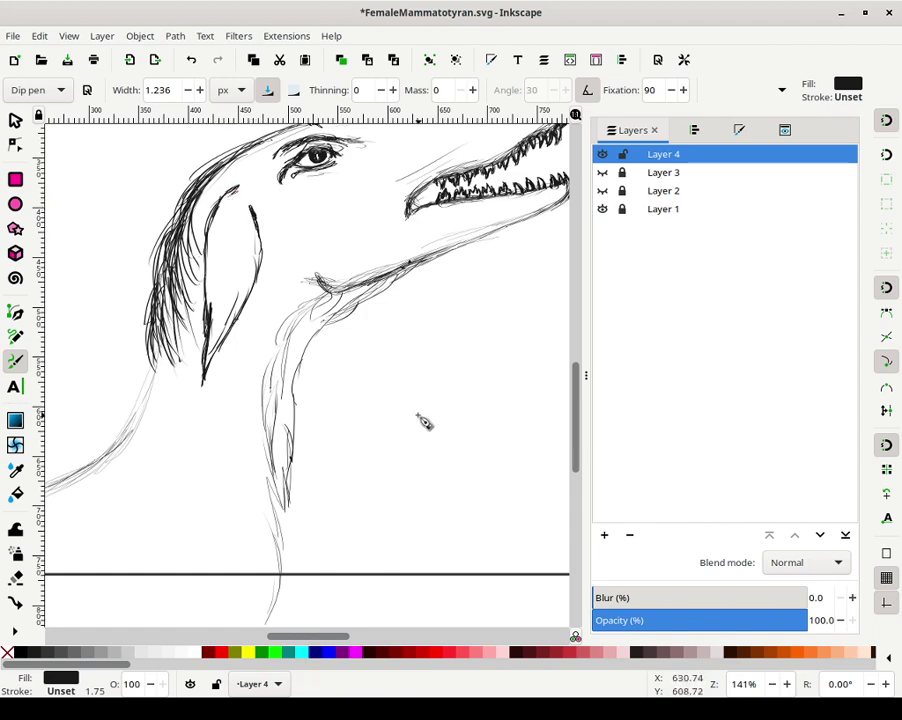
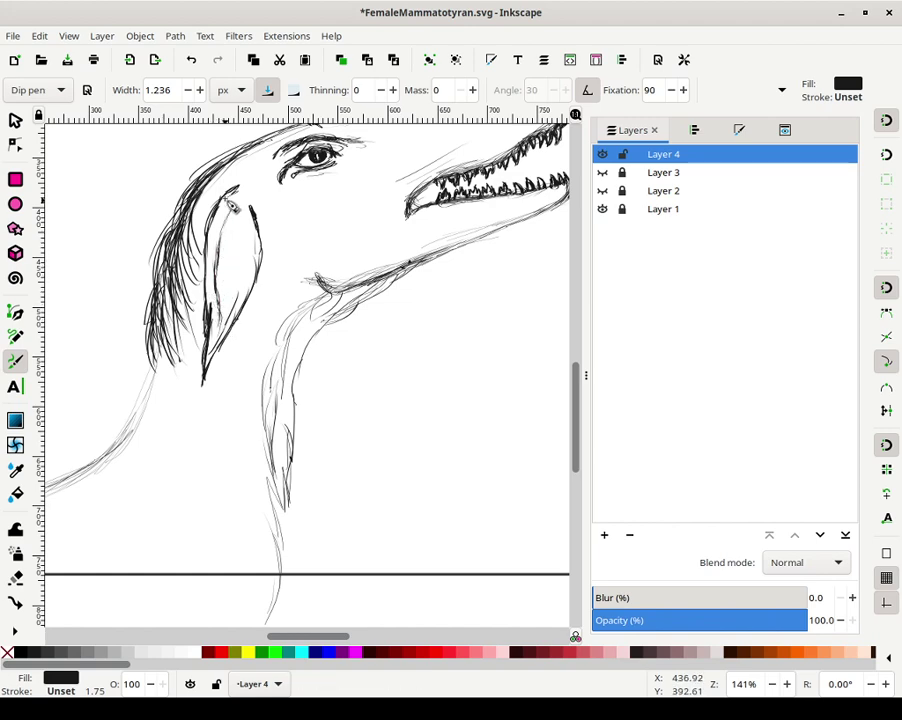
Close the ear's upper end, draw its inner rim and thicken its edges and pointed tip with short hair strokes
mouse_move(225, 198)
mouse_down()
mouse_move(246, 203)
mouse_move(261, 245)
mouse_up()
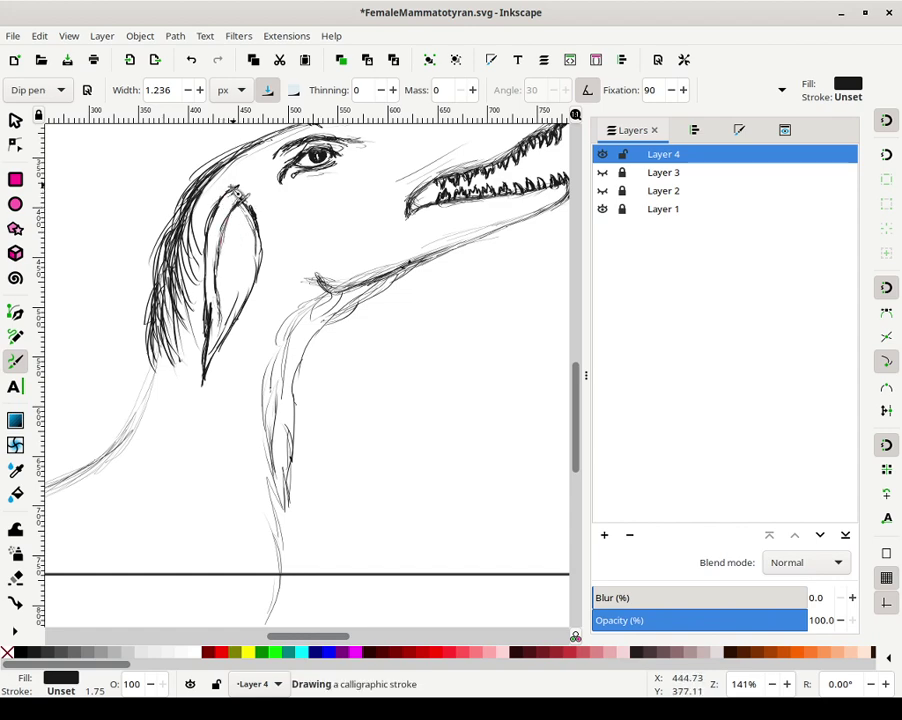
mouse_move(210, 234)
mouse_down()
mouse_move(212, 206)
mouse_move(207, 232)
mouse_move(227, 198)
mouse_move(212, 275)
mouse_move(210, 227)
mouse_move(212, 287)
mouse_move(205, 260)
mouse_move(205, 370)
mouse_move(214, 376)
mouse_move(192, 380)
mouse_move(202, 365)
mouse_move(197, 401)
mouse_move(218, 388)
mouse_move(224, 338)
mouse_up()
mouse_move(214, 375)
mouse_down()
mouse_move(227, 328)
mouse_move(241, 312)
mouse_move(240, 348)
mouse_move(269, 292)
mouse_move(252, 254)
mouse_move(246, 271)
mouse_move(253, 247)
mouse_move(247, 272)
mouse_up()
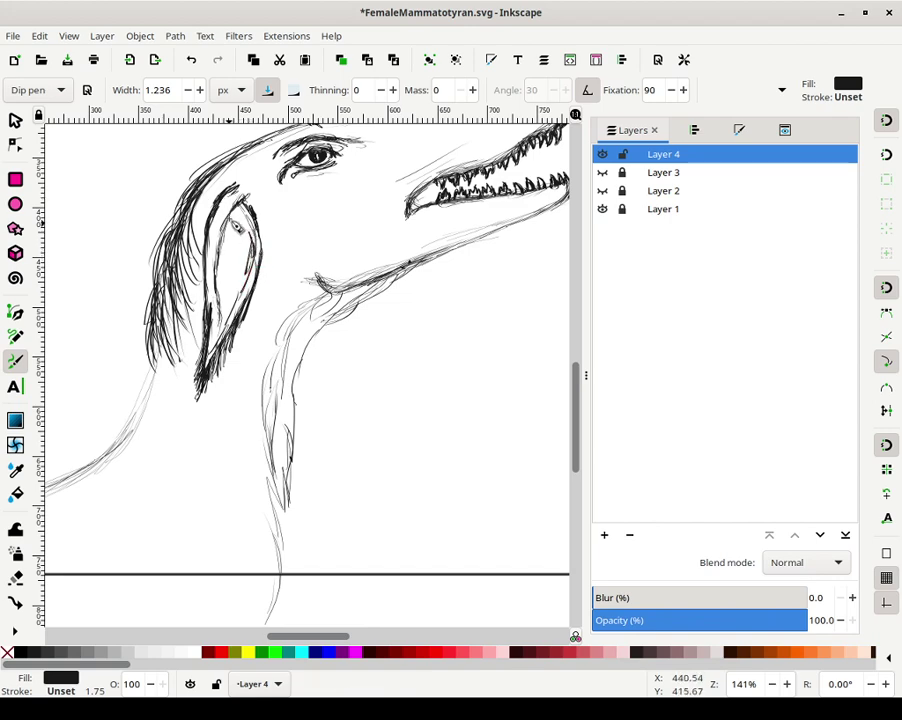
mouse_move(251, 223)
mouse_down()
mouse_move(260, 265)
mouse_move(240, 236)
mouse_move(236, 263)
mouse_move(242, 213)
mouse_move(223, 239)
mouse_up()
mouse_move(233, 219)
mouse_down()
mouse_move(226, 264)
mouse_move(229, 235)
mouse_move(225, 290)
mouse_move(223, 260)
mouse_move(226, 311)
mouse_move(244, 213)
mouse_up()
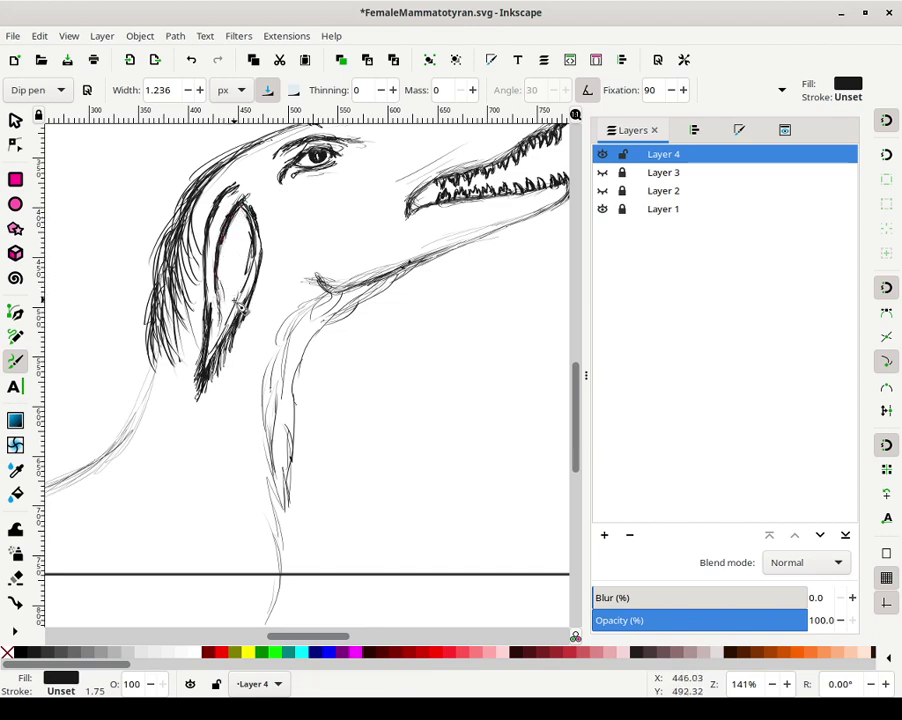
Draw fine dark strokes inside the hanging ear, along its inner rear edge and up towards its rounded top
drag(235, 299, 223, 268)
drag(224, 275, 223, 250)
drag(224, 262, 226, 234)
mouse_move(224, 258)
mouse_down()
mouse_move(229, 228)
mouse_move(233, 268)
mouse_up()
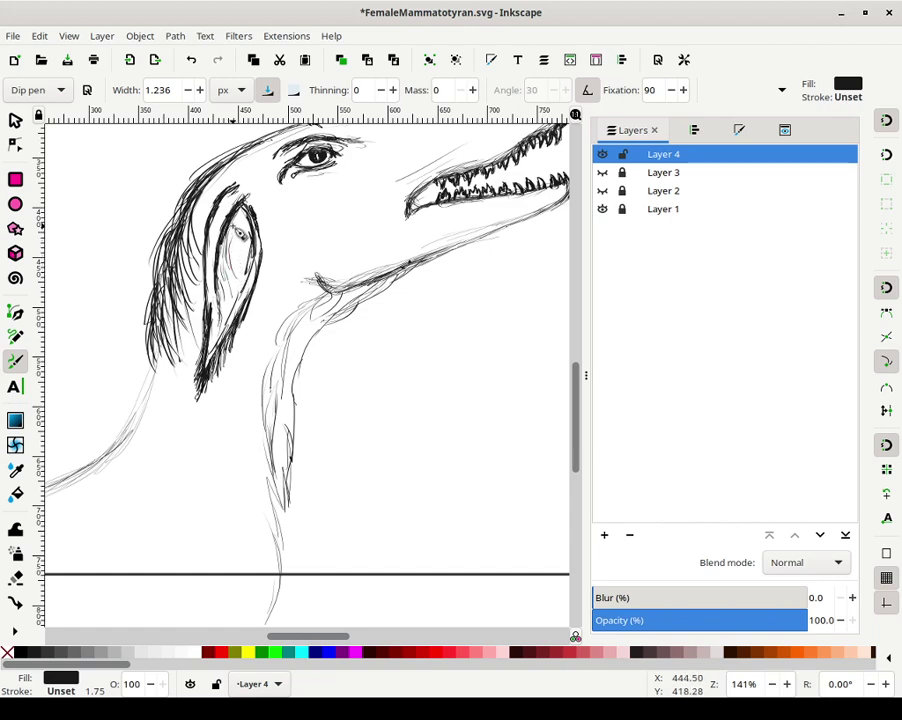
Switch the stroke fill to medium grey and shade the inside of the ear with thin lengthwise strokes
click(67, 656)
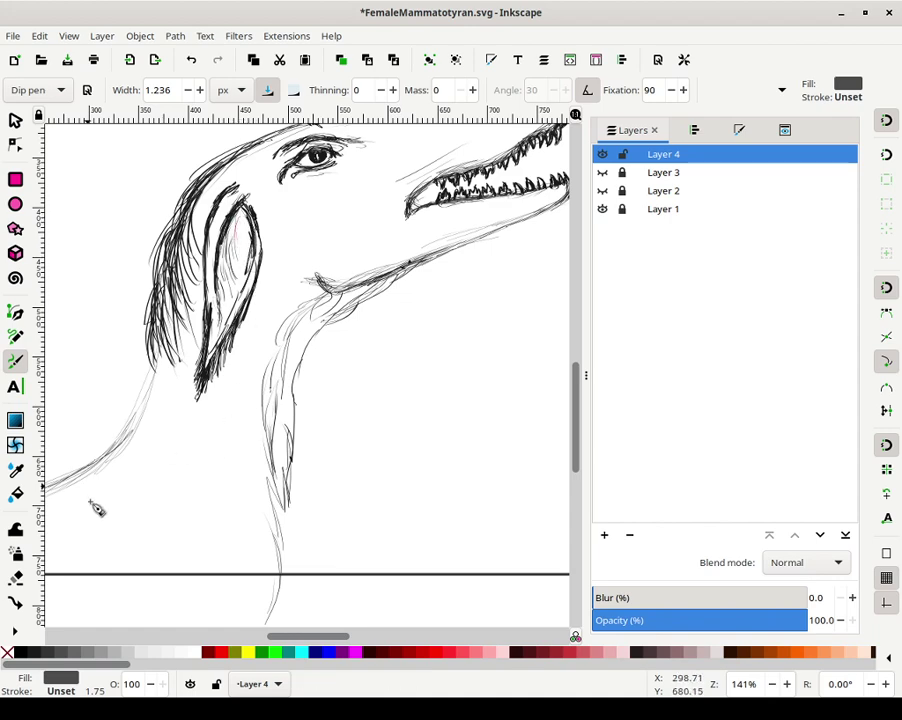
click(93, 652)
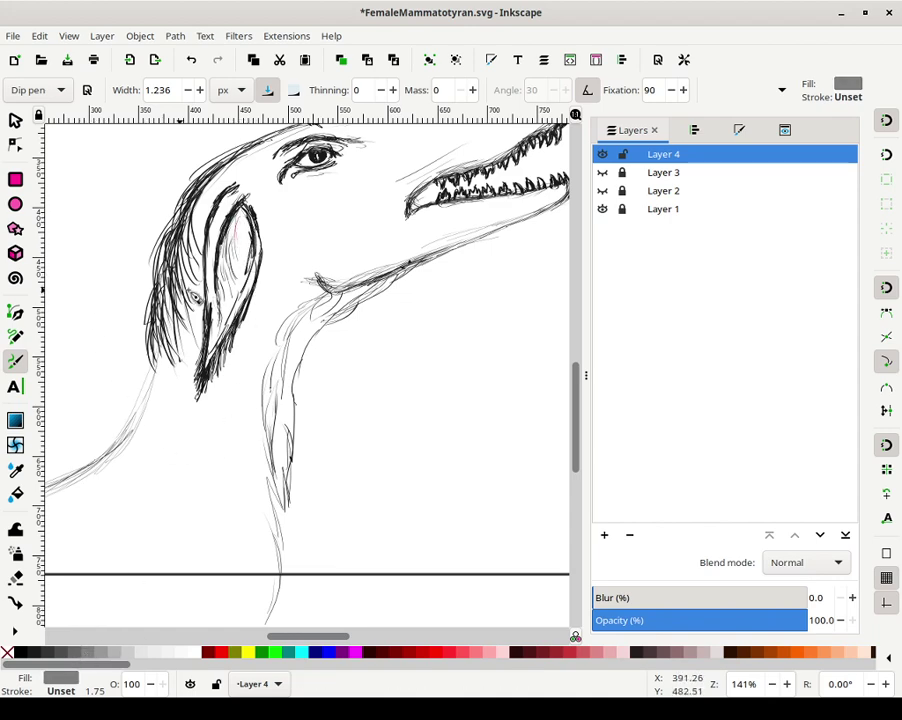
drag(224, 285, 233, 294)
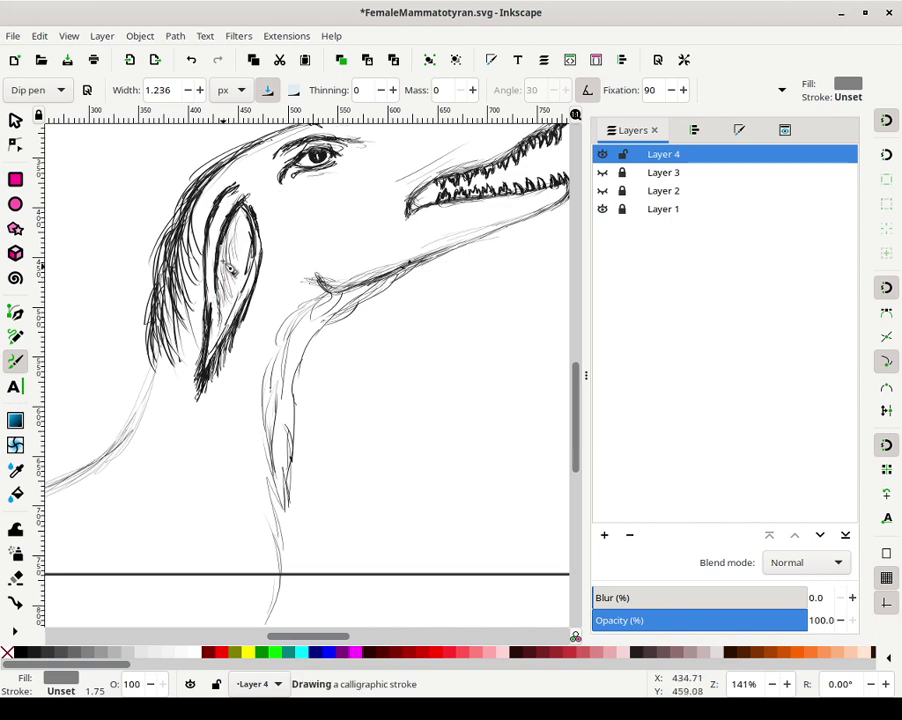
drag(231, 248, 235, 281)
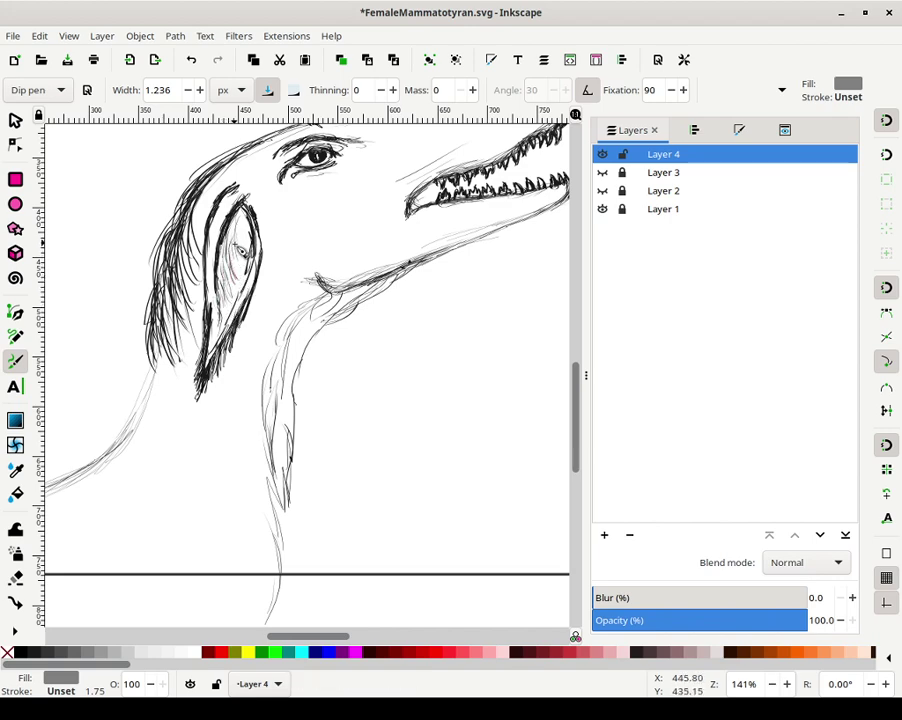
mouse_move(259, 232)
mouse_down()
mouse_move(241, 270)
mouse_move(249, 231)
mouse_up()
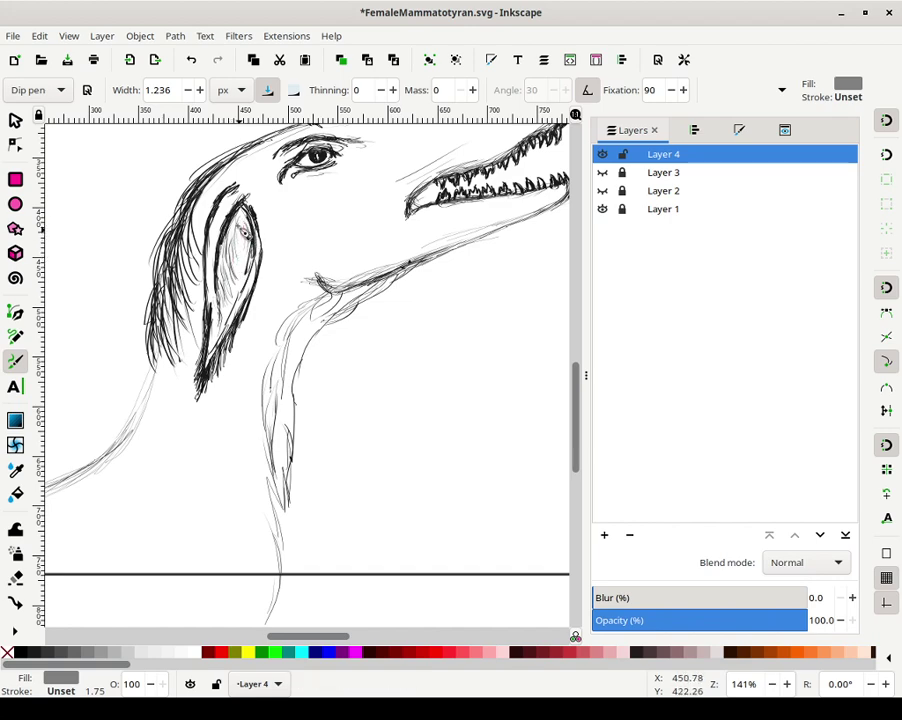
mouse_move(244, 264)
mouse_down()
mouse_move(250, 270)
mouse_move(248, 256)
mouse_move(243, 276)
mouse_move(246, 246)
mouse_move(239, 293)
mouse_move(252, 238)
mouse_up()
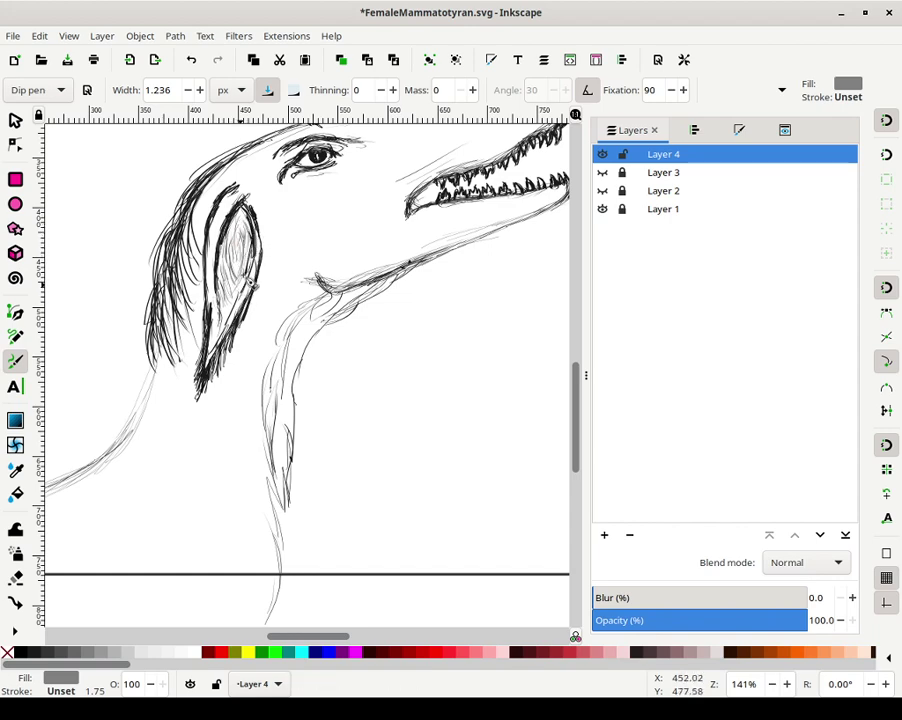
mouse_move(250, 284)
mouse_down()
mouse_move(248, 230)
mouse_move(243, 278)
mouse_up()
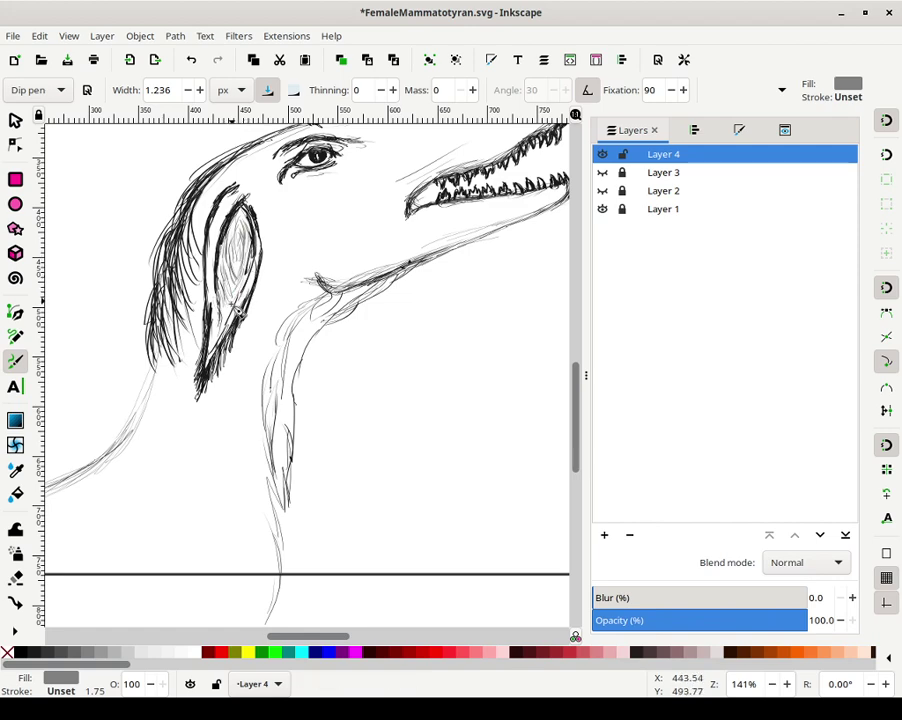
Add very light grey strokes over the ear's inner shading
click(112, 652)
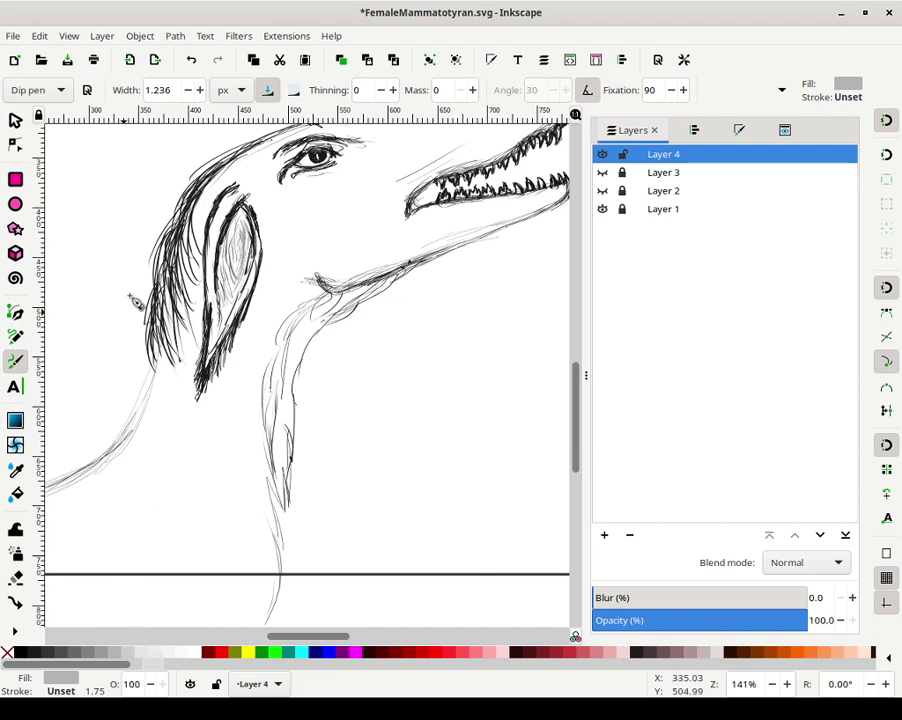
click(145, 657)
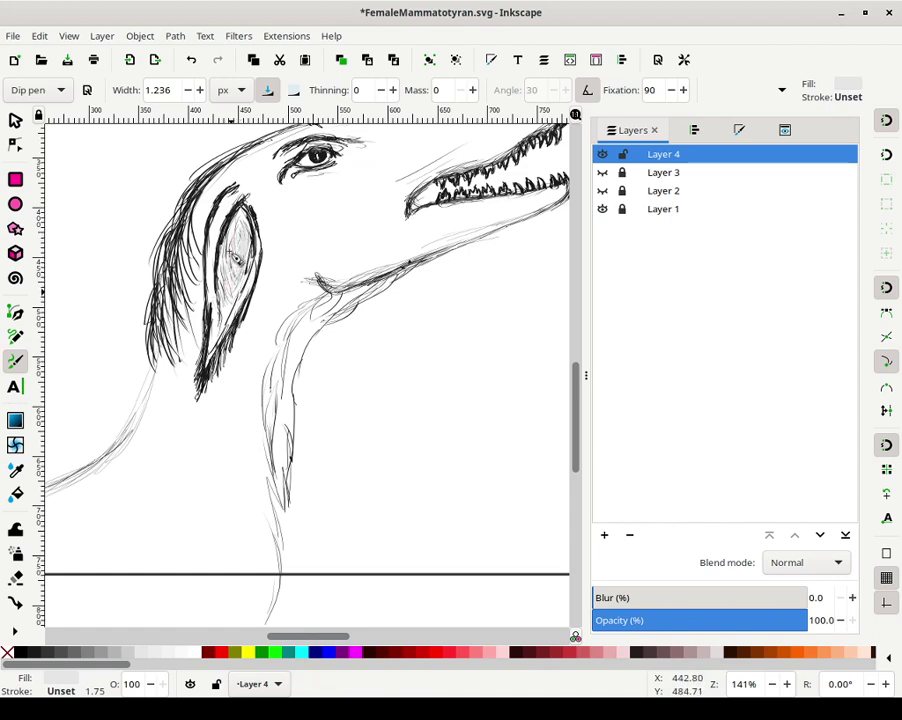
drag(236, 253, 231, 308)
Return the fill to near-black and extend the nape hair with long strands hanging below the ear's tip
click(34, 652)
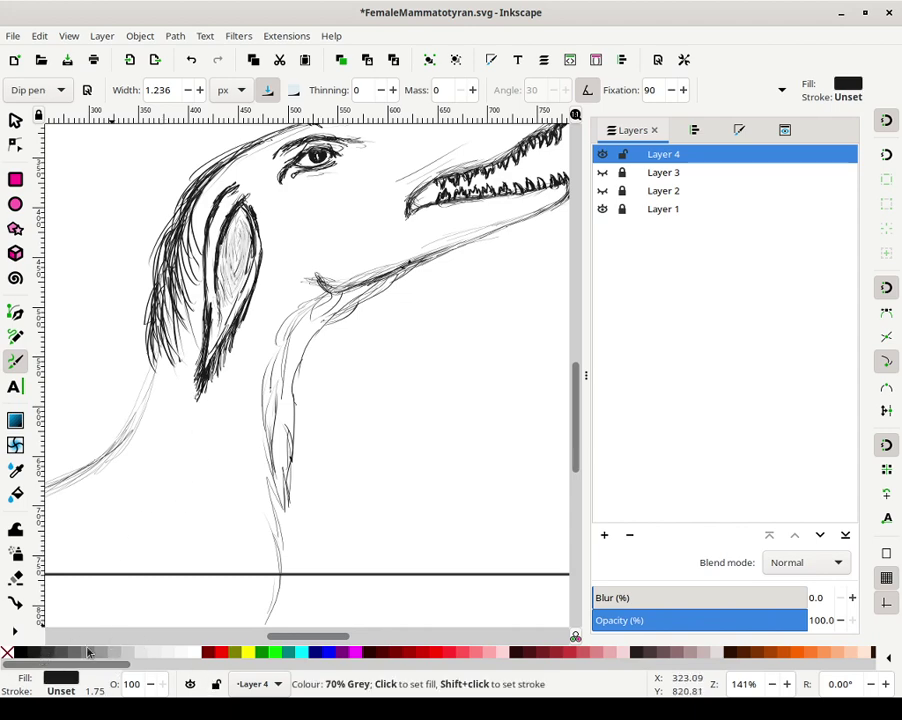
drag(404, 388, 535, 461)
drag(290, 428, 277, 457)
drag(298, 430, 274, 477)
drag(289, 434, 278, 480)
drag(287, 433, 272, 488)
drag(287, 436, 268, 502)
drag(291, 438, 270, 498)
mouse_move(287, 440)
mouse_down()
mouse_move(267, 520)
mouse_move(269, 492)
mouse_move(279, 511)
mouse_move(273, 521)
mouse_move(270, 497)
mouse_up()
mouse_move(292, 440)
mouse_down()
mouse_move(293, 548)
mouse_move(298, 542)
mouse_move(289, 548)
mouse_move(311, 433)
mouse_move(297, 466)
mouse_move(282, 419)
mouse_move(266, 452)
mouse_move(316, 400)
mouse_move(309, 493)
mouse_move(355, 285)
mouse_move(385, 298)
mouse_move(331, 307)
mouse_move(386, 224)
mouse_move(326, 265)
mouse_move(295, 250)
mouse_move(340, 323)
mouse_move(286, 318)
mouse_move(293, 340)
mouse_move(346, 278)
mouse_move(299, 334)
mouse_move(300, 322)
mouse_move(277, 390)
mouse_up()
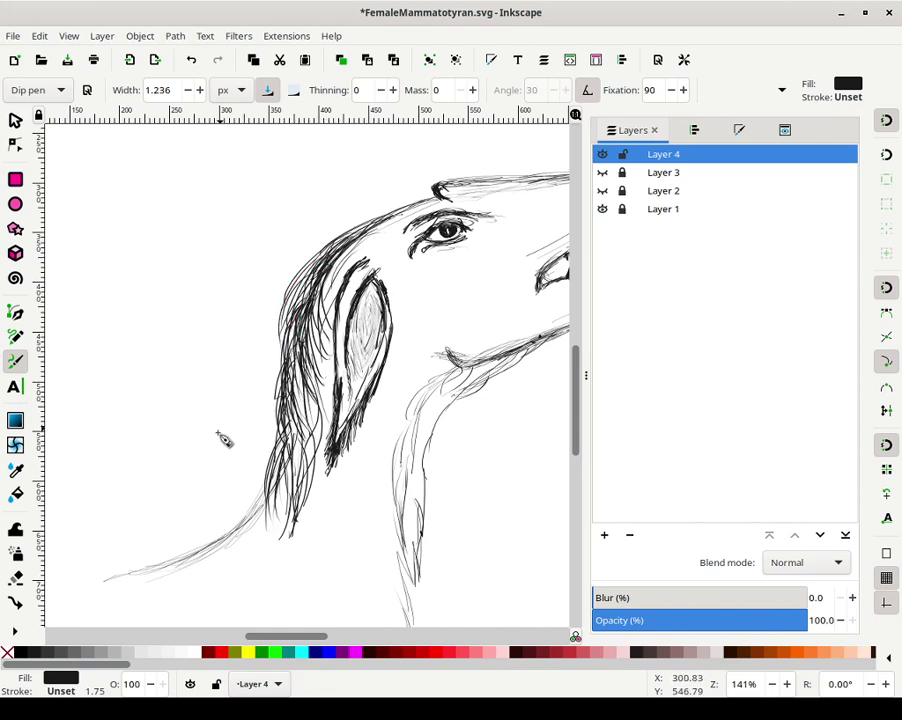
Draw long outer strands down the back of the hair and flare their ends over the neck line
drag(279, 337, 279, 405)
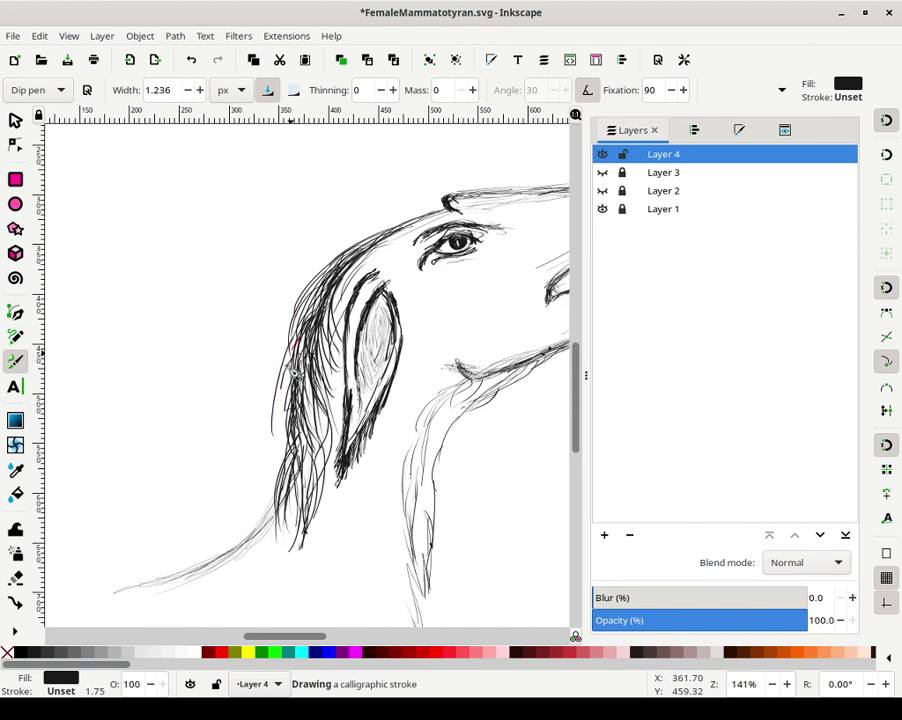
mouse_move(286, 362)
mouse_down()
mouse_move(284, 461)
mouse_move(275, 458)
mouse_move(286, 510)
mouse_up()
mouse_move(272, 455)
mouse_down()
mouse_move(278, 521)
mouse_move(284, 465)
mouse_move(233, 568)
mouse_move(265, 535)
mouse_move(261, 558)
mouse_move(282, 518)
mouse_move(234, 587)
mouse_move(263, 525)
mouse_move(240, 575)
mouse_move(232, 561)
mouse_move(249, 510)
mouse_move(236, 558)
mouse_move(261, 505)
mouse_move(253, 549)
mouse_move(265, 487)
mouse_up()
mouse_move(239, 550)
mouse_down()
mouse_move(289, 445)
mouse_move(238, 557)
mouse_move(280, 478)
mouse_move(248, 511)
mouse_move(272, 488)
mouse_up()
drag(257, 532, 271, 487)
mouse_move(252, 558)
mouse_down()
mouse_move(287, 474)
mouse_move(285, 456)
mouse_up()
mouse_move(282, 553)
mouse_down()
mouse_move(291, 476)
mouse_move(283, 572)
mouse_up()
drag(305, 506, 281, 582)
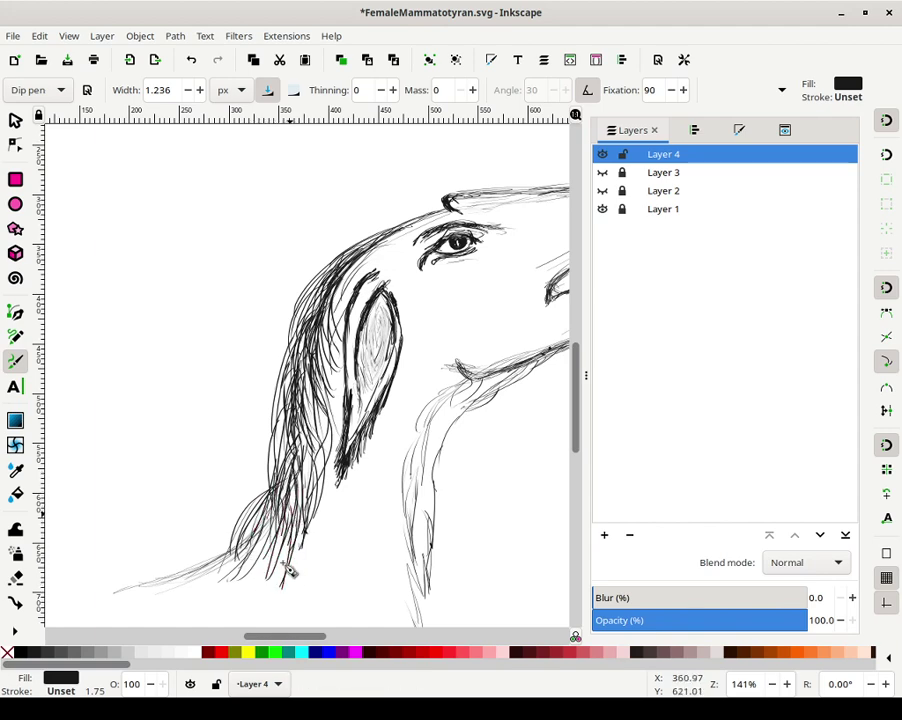
Fill out the lower mane behind the ear with dense overlapping strands and longer tips towards the throat side
drag(306, 472, 304, 579)
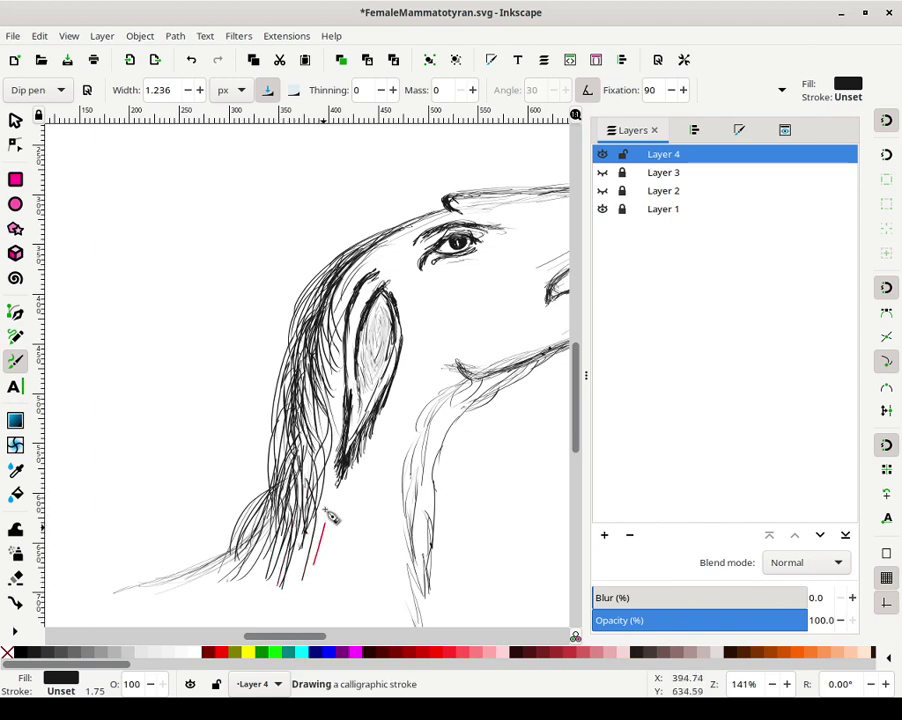
drag(326, 513, 315, 564)
drag(321, 486, 319, 502)
mouse_move(321, 416)
mouse_down()
mouse_move(329, 494)
mouse_move(310, 466)
mouse_move(313, 446)
mouse_move(301, 508)
mouse_up()
mouse_move(303, 431)
mouse_down()
mouse_move(300, 476)
mouse_move(275, 500)
mouse_up()
drag(281, 448, 274, 536)
mouse_move(260, 478)
mouse_down()
mouse_move(270, 534)
mouse_move(269, 491)
mouse_move(295, 474)
mouse_move(287, 447)
mouse_move(297, 427)
mouse_move(315, 457)
mouse_up()
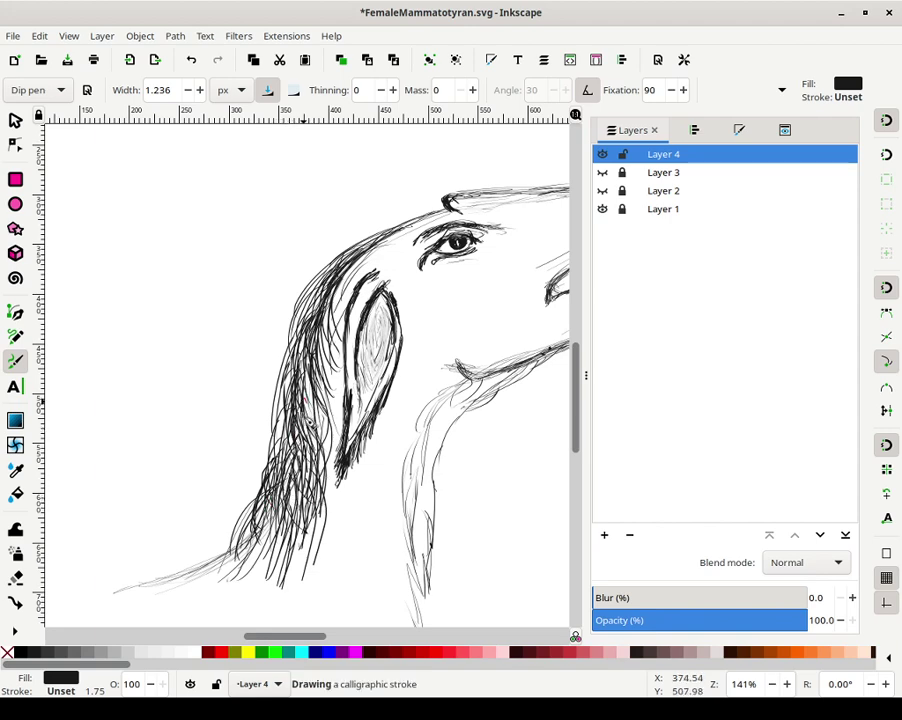
drag(303, 401, 326, 432)
drag(305, 377, 321, 433)
mouse_move(322, 414)
mouse_down()
mouse_move(294, 425)
mouse_move(290, 453)
mouse_move(283, 422)
mouse_move(295, 476)
mouse_up()
Sketch a dark stripe from the snout's bridge down the cheek in front of the eye, plus a short second one beside it
key(minus)
key(minus)
key(minus)
key(minus)
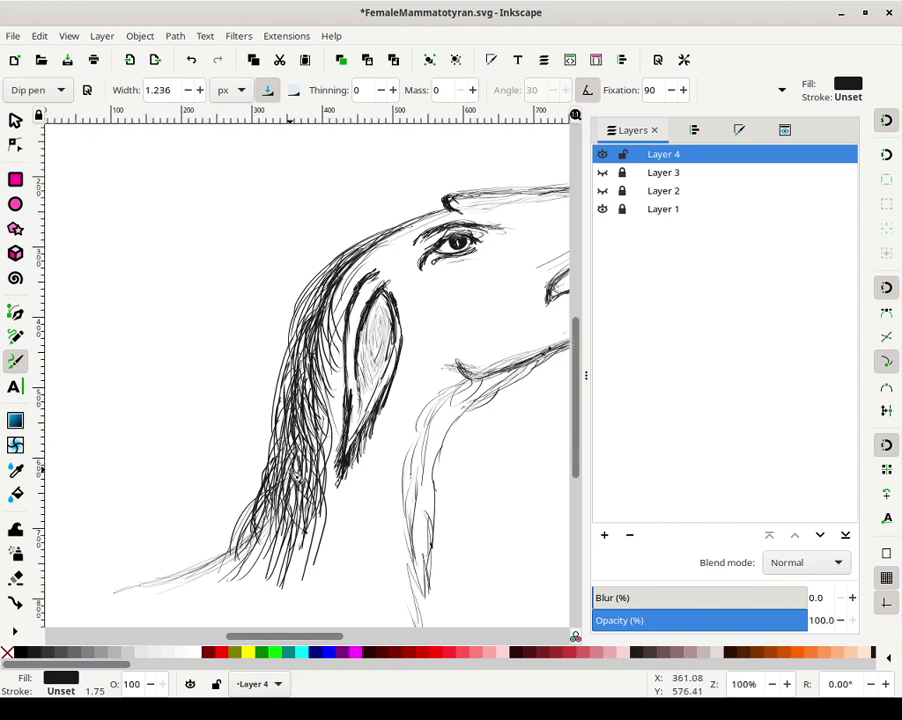
key(plus)
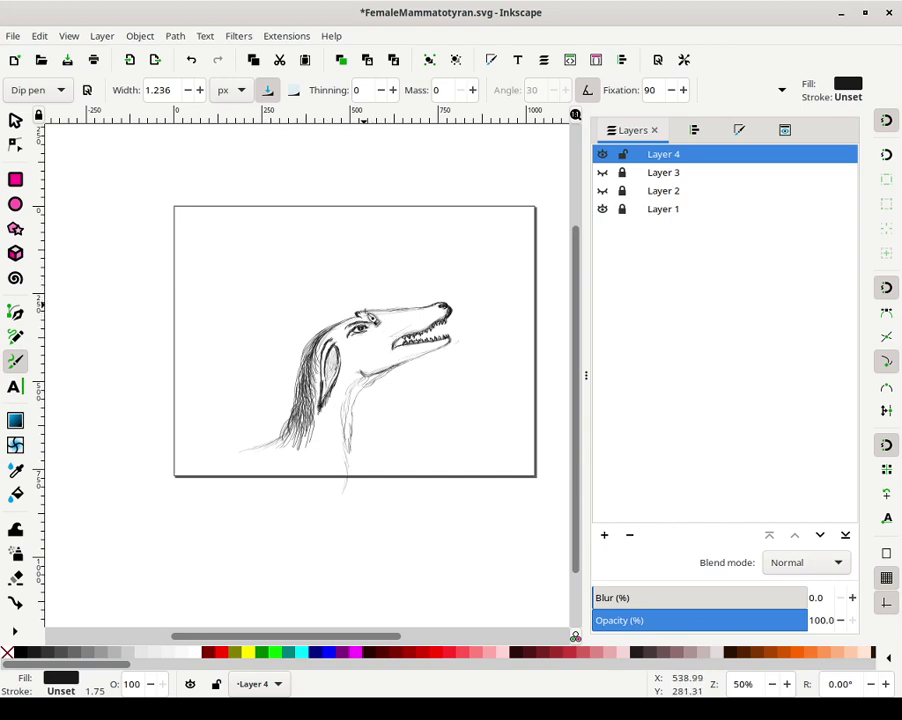
drag(378, 316, 386, 319)
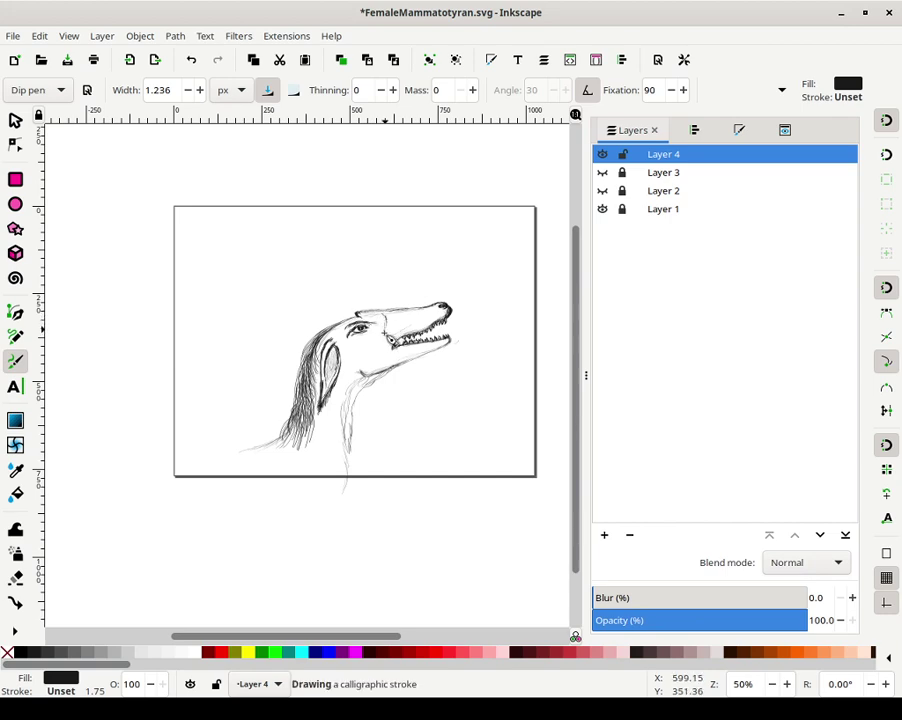
drag(385, 333, 385, 336)
mouse_move(386, 322)
mouse_down()
mouse_move(383, 338)
mouse_move(388, 317)
mouse_up()
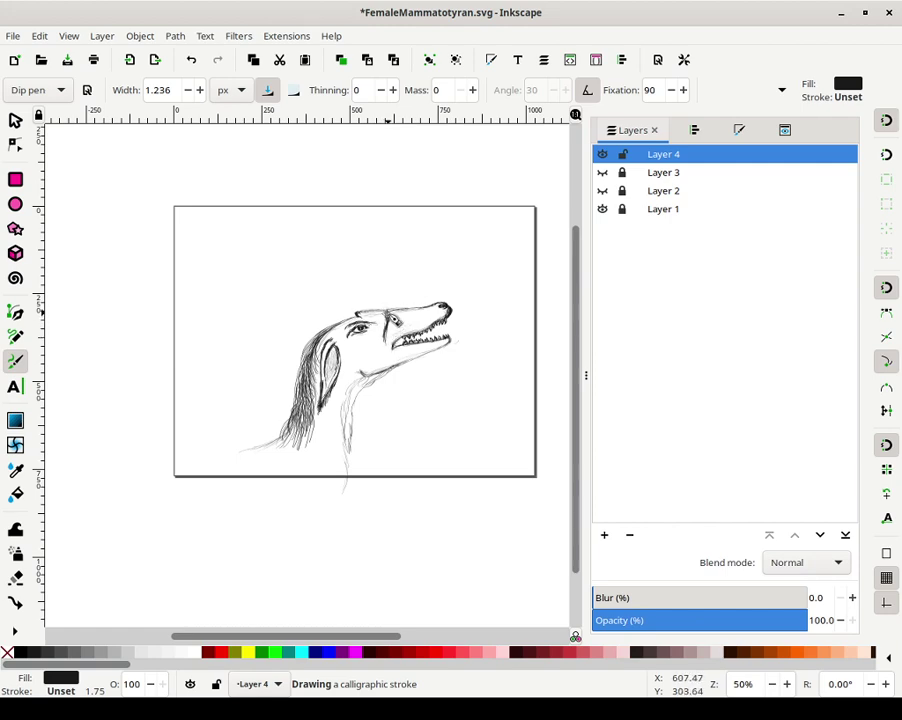
drag(388, 318, 387, 349)
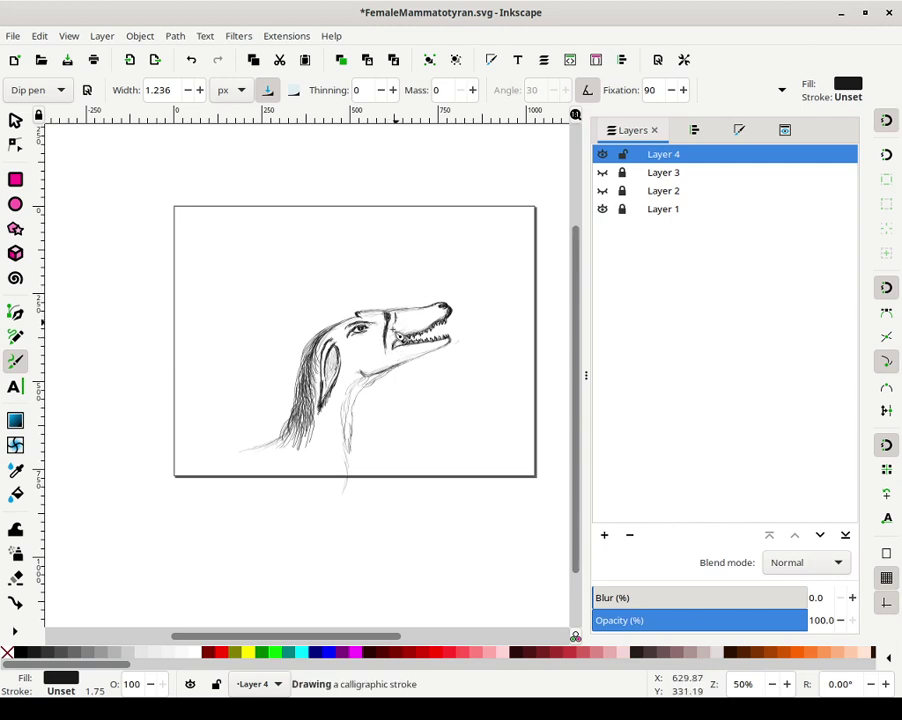
drag(407, 321, 404, 331)
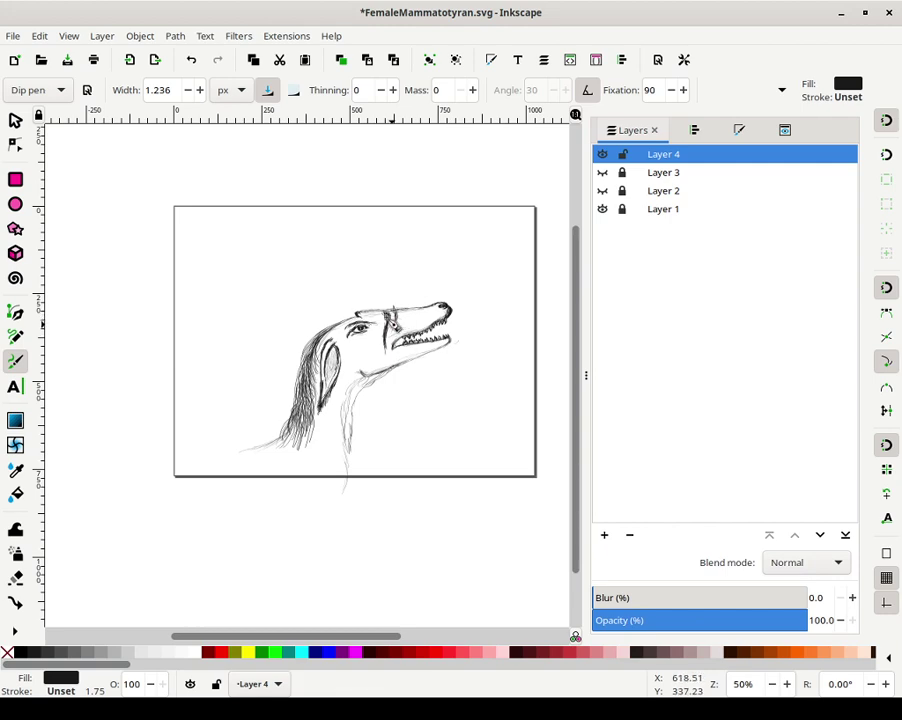
click(195, 60)
click(198, 62)
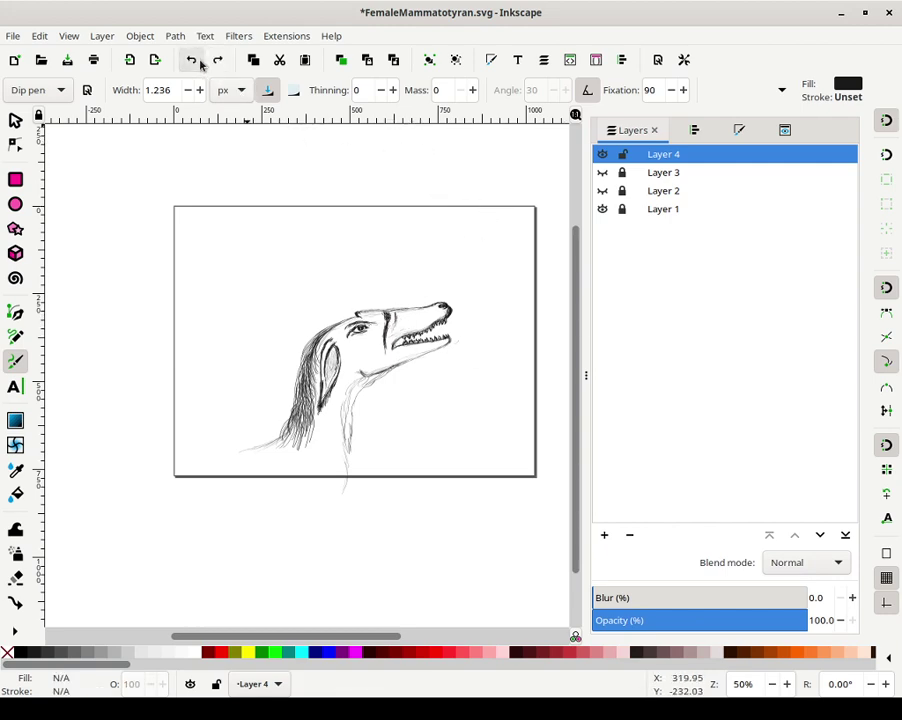
Thicken the first stripe in front of the eye and fill it into a solid dark band
key(plus)
key(plus)
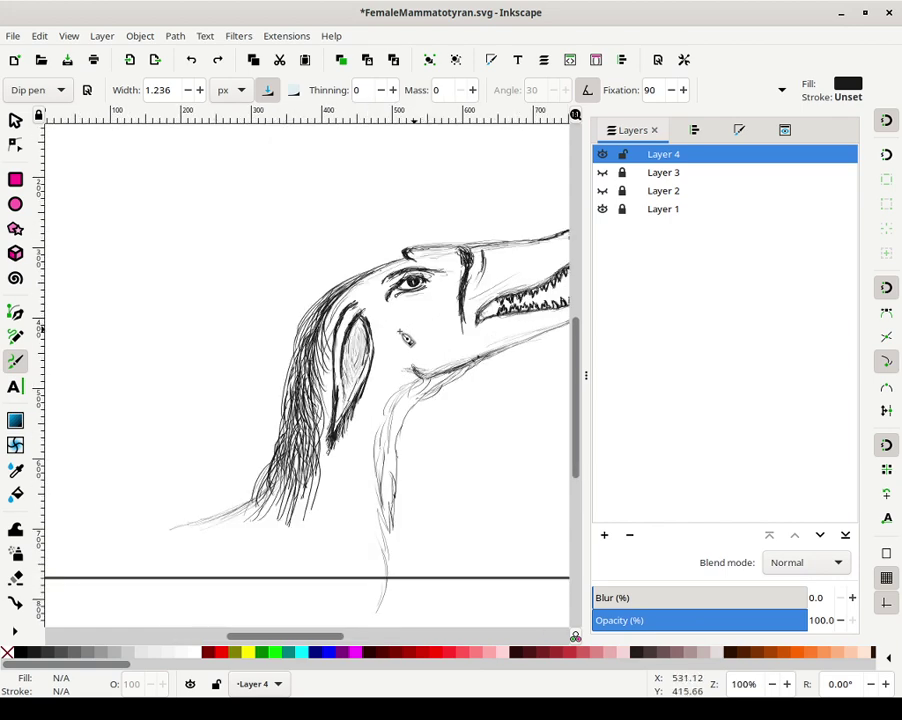
drag(496, 273, 327, 346)
key(plus)
key(plus)
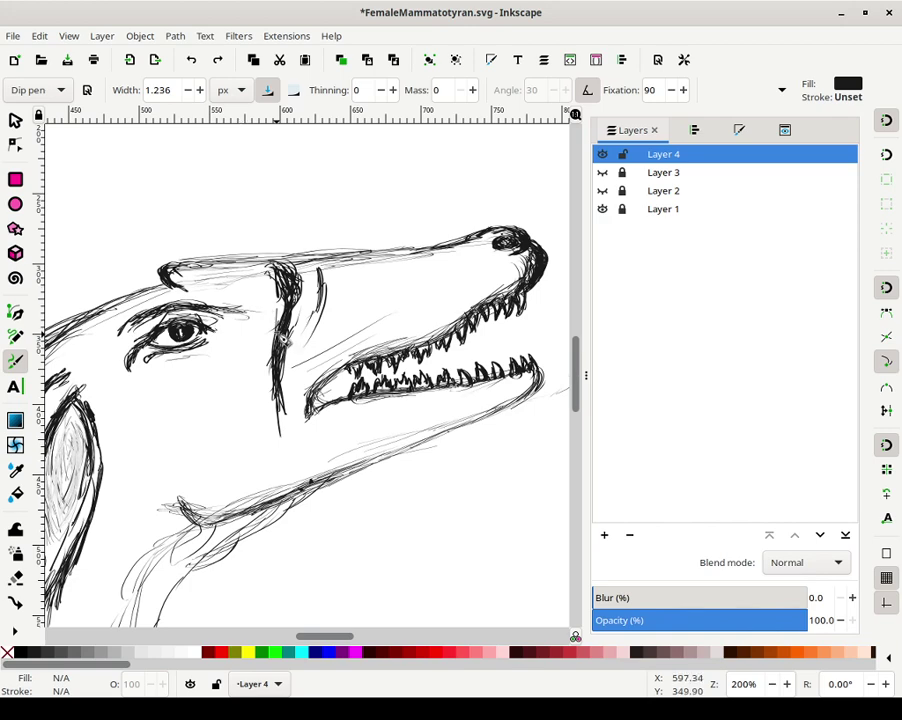
mouse_move(277, 333)
mouse_down()
mouse_move(286, 302)
mouse_move(280, 318)
mouse_up()
mouse_move(277, 327)
mouse_down()
mouse_move(282, 298)
mouse_move(281, 334)
mouse_move(287, 290)
mouse_move(286, 302)
mouse_move(284, 284)
mouse_move(262, 268)
mouse_move(286, 267)
mouse_move(277, 263)
mouse_move(296, 281)
mouse_move(294, 268)
mouse_move(291, 303)
mouse_move(276, 300)
mouse_move(286, 316)
mouse_move(287, 432)
mouse_move(278, 403)
mouse_move(279, 433)
mouse_move(289, 336)
mouse_move(283, 382)
mouse_move(285, 341)
mouse_move(288, 377)
mouse_move(289, 355)
mouse_move(274, 363)
mouse_move(280, 329)
mouse_move(274, 340)
mouse_move(305, 285)
mouse_move(300, 293)
mouse_move(295, 274)
mouse_move(283, 277)
mouse_move(297, 280)
mouse_up()
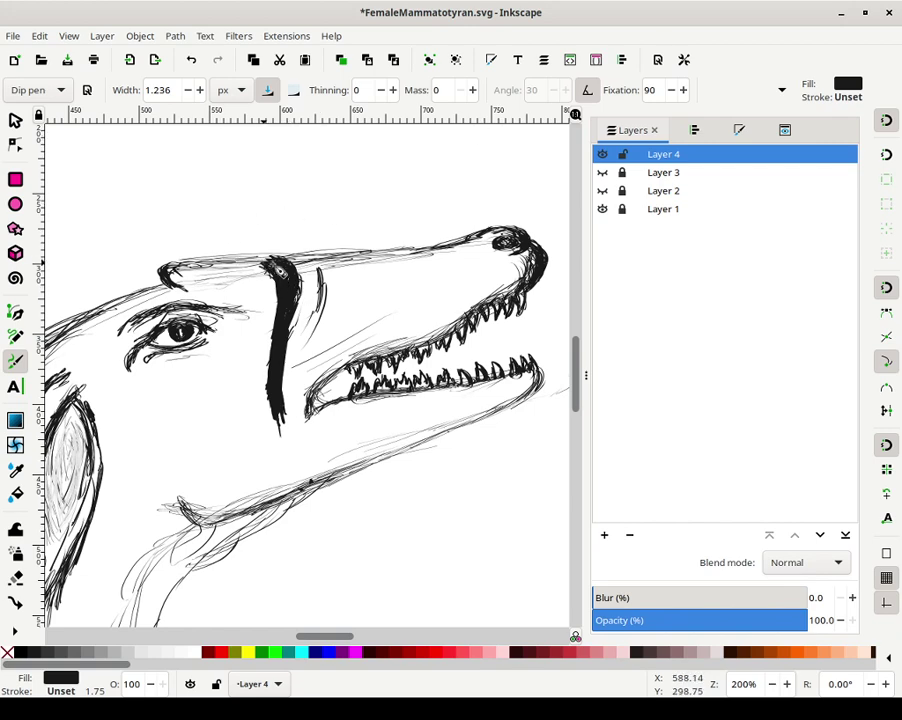
Darken the snout's bridge and its curled rear end, and widen the first stripe's top into a solid wedge
mouse_move(268, 258)
mouse_down()
mouse_move(322, 270)
mouse_move(282, 264)
mouse_move(420, 266)
mouse_move(463, 233)
mouse_move(421, 249)
mouse_move(479, 253)
mouse_move(405, 245)
mouse_move(246, 258)
mouse_move(410, 254)
mouse_move(203, 262)
mouse_up()
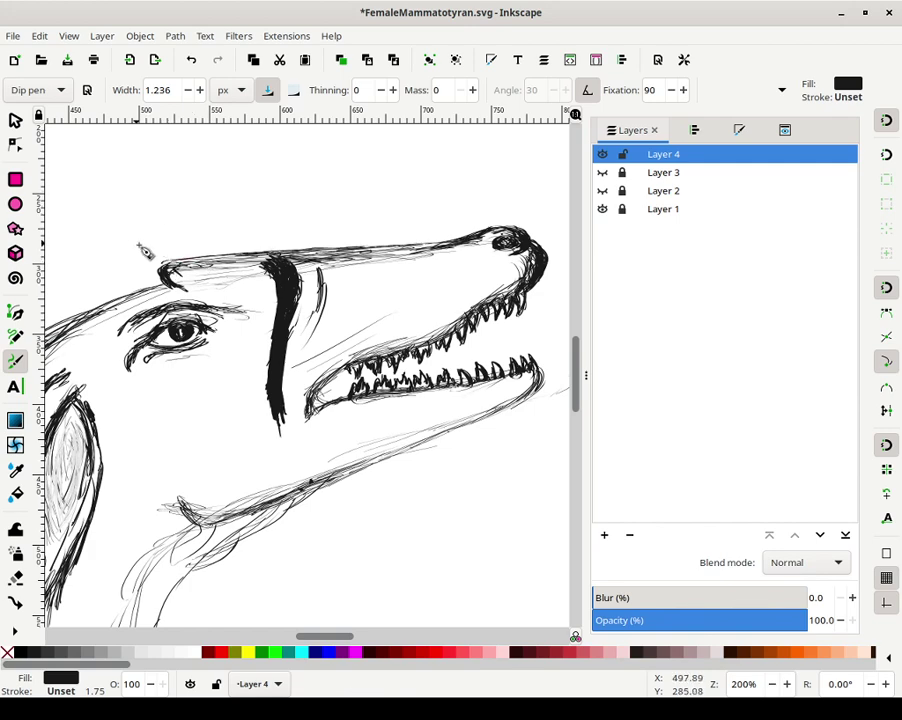
mouse_move(165, 265)
mouse_down()
mouse_move(159, 282)
mouse_move(156, 268)
mouse_move(152, 277)
mouse_move(179, 274)
mouse_move(170, 267)
mouse_move(170, 285)
mouse_up()
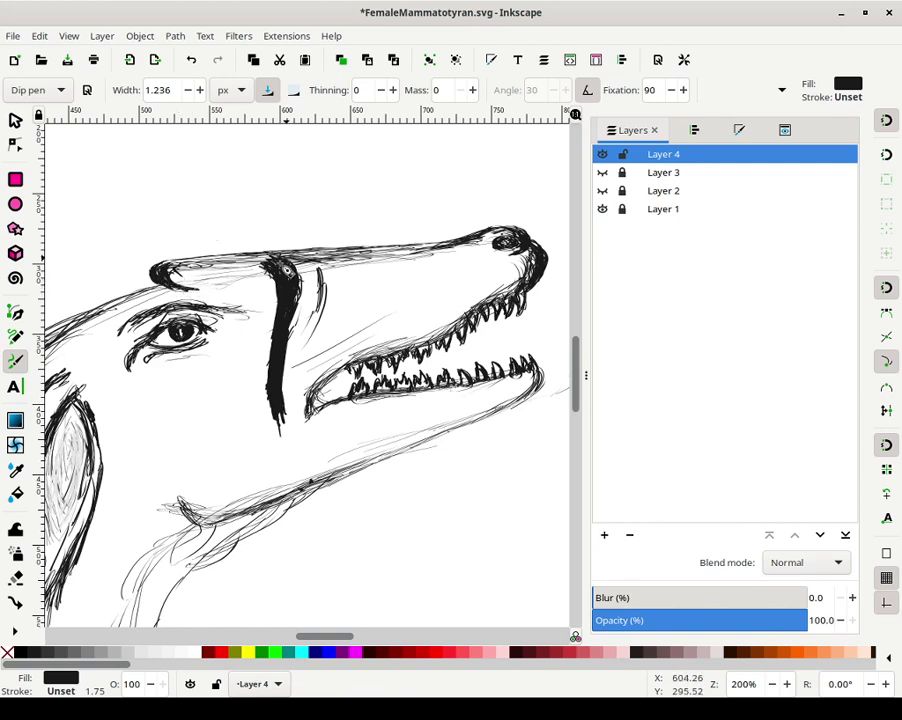
mouse_move(183, 268)
mouse_down()
mouse_move(200, 270)
mouse_move(172, 268)
mouse_move(260, 256)
mouse_move(258, 270)
mouse_move(285, 259)
mouse_move(279, 254)
mouse_move(294, 294)
mouse_move(301, 290)
mouse_move(287, 335)
mouse_move(296, 318)
mouse_up()
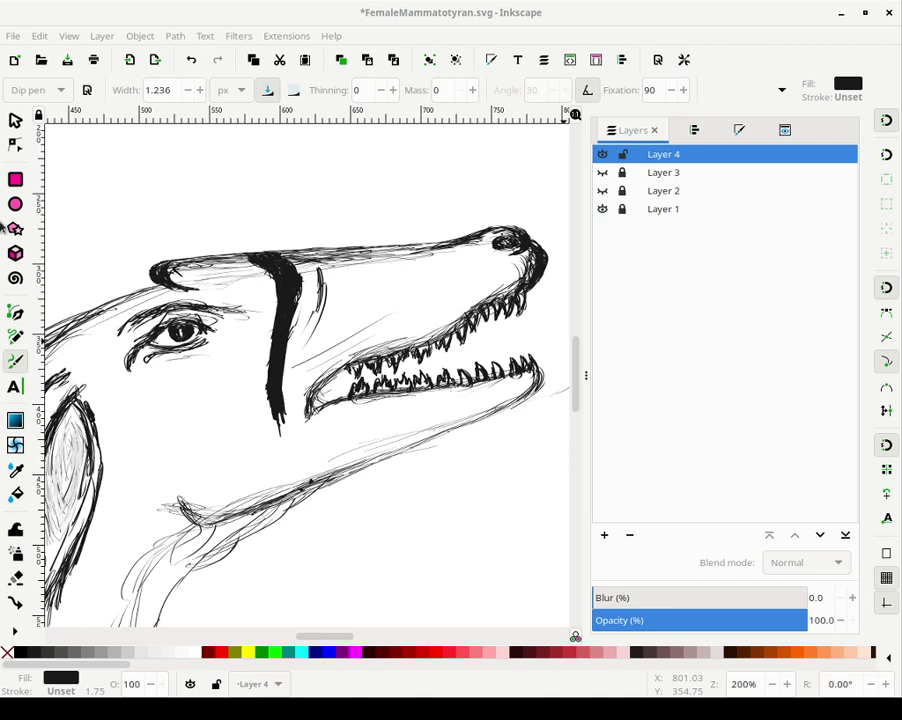
mouse_move(284, 252)
mouse_down()
mouse_move(291, 287)
mouse_move(253, 265)
mouse_up()
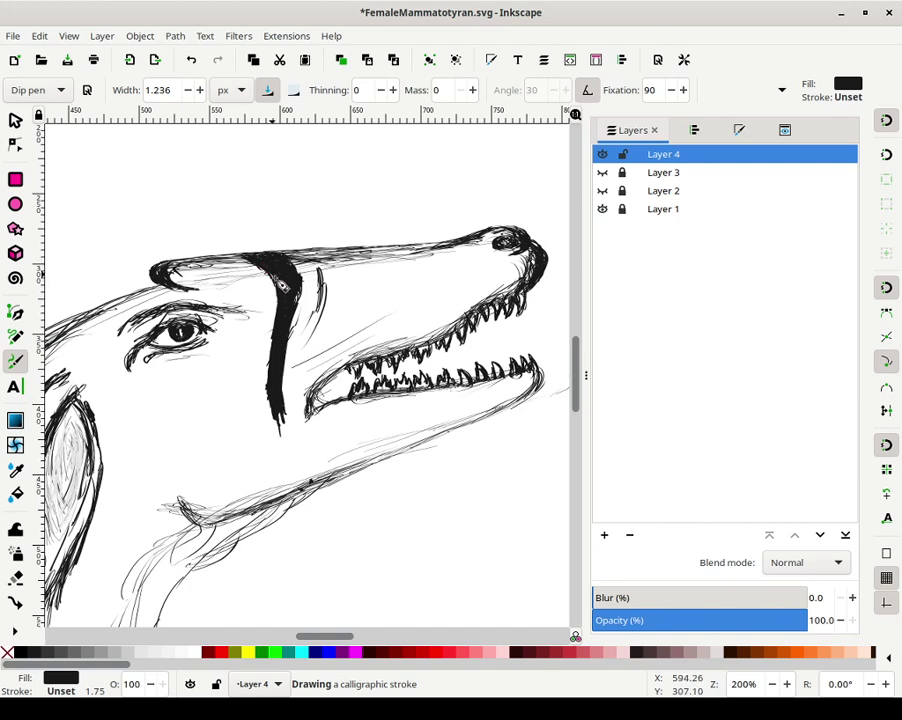
drag(287, 297, 300, 293)
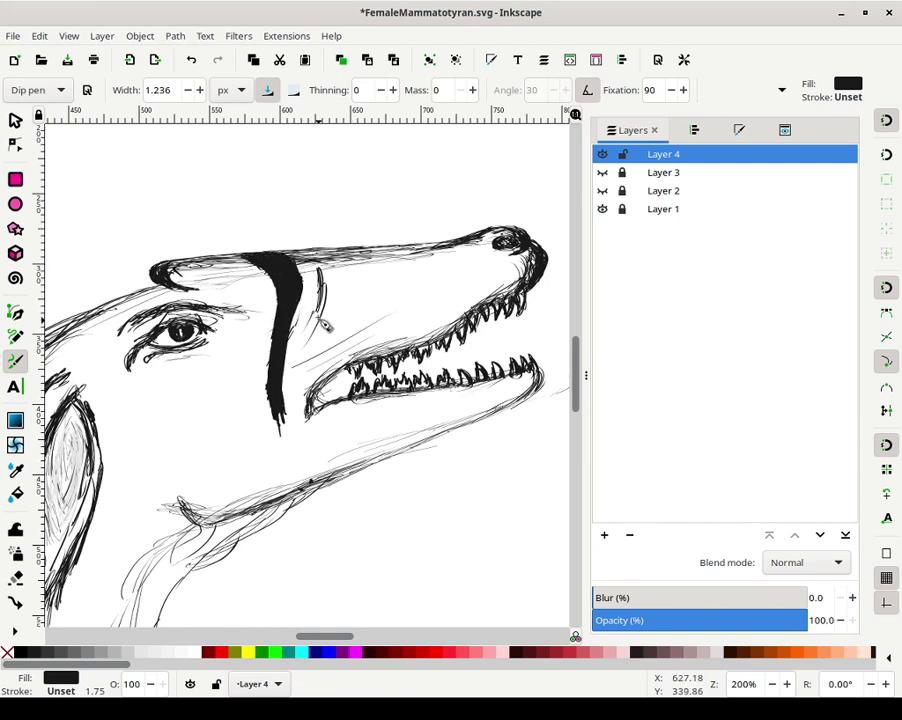
Extend the second stripe from the bridge to near the mouth corner as a solid band, and fill out the first stripe's lower end
drag(324, 297, 314, 354)
mouse_move(316, 337)
mouse_down()
mouse_move(331, 302)
mouse_move(317, 331)
mouse_up()
mouse_move(318, 277)
mouse_down()
mouse_move(323, 325)
mouse_move(325, 282)
mouse_up()
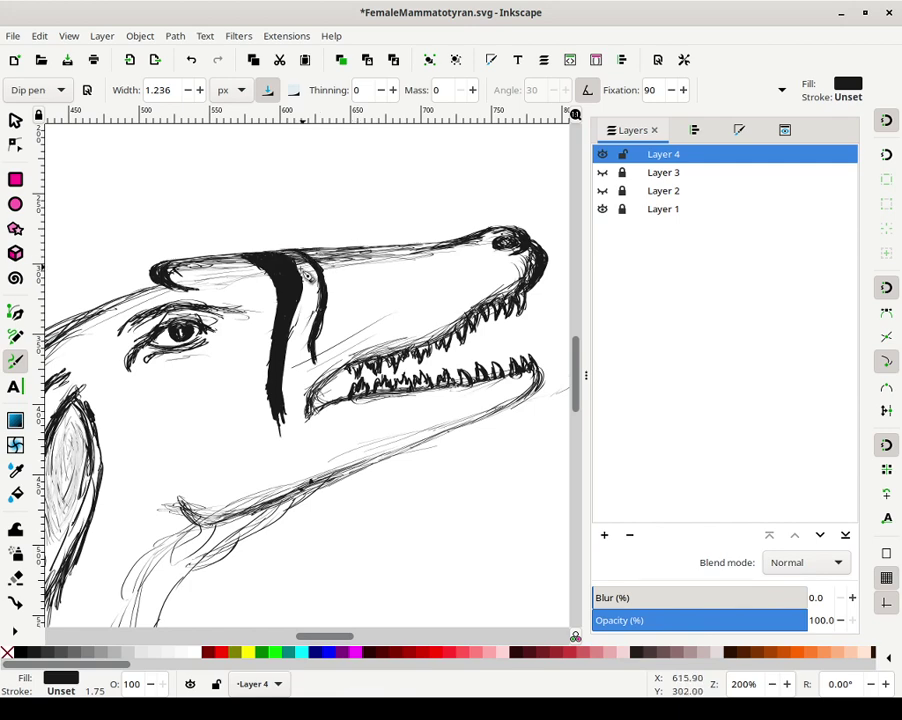
drag(302, 278, 308, 266)
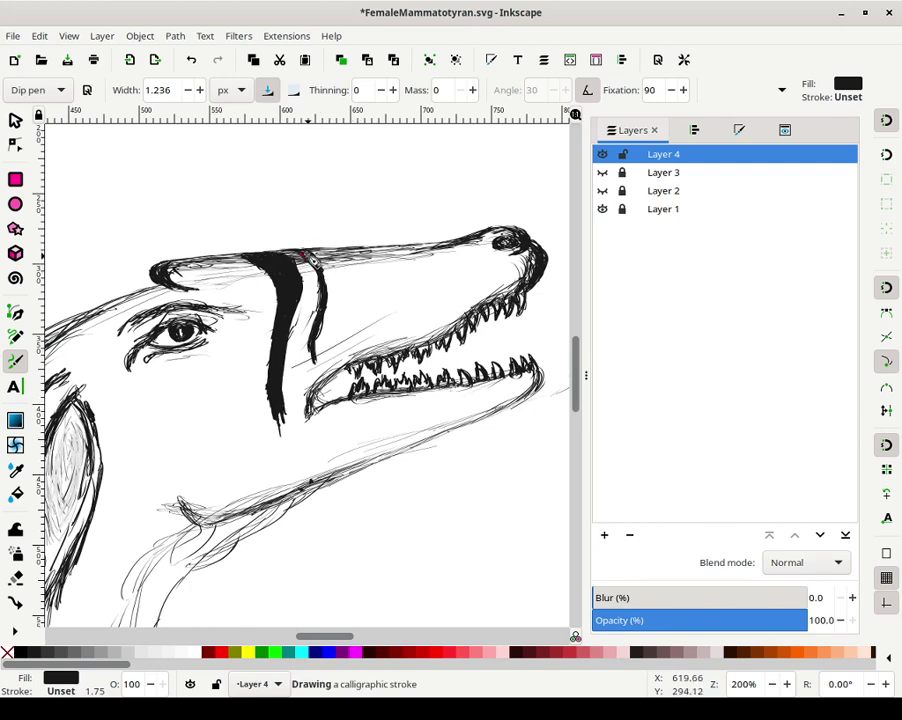
mouse_move(325, 281)
mouse_down()
mouse_move(328, 313)
mouse_move(323, 273)
mouse_move(328, 313)
mouse_move(325, 277)
mouse_move(332, 301)
mouse_move(316, 267)
mouse_move(329, 318)
mouse_move(329, 293)
mouse_move(318, 363)
mouse_up()
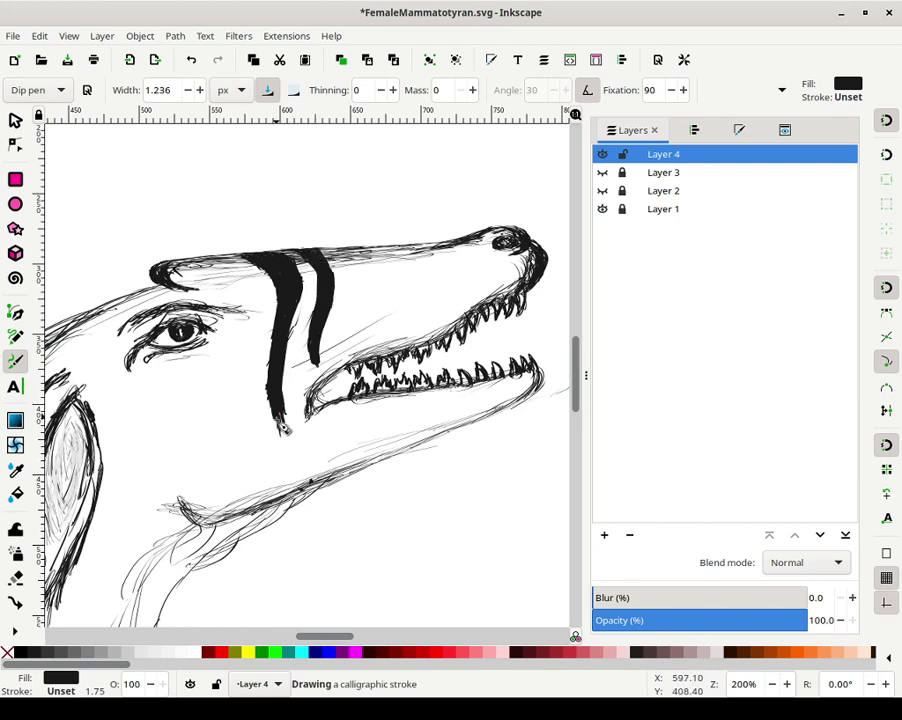
mouse_move(278, 426)
mouse_down()
mouse_move(283, 418)
mouse_move(286, 426)
mouse_up()
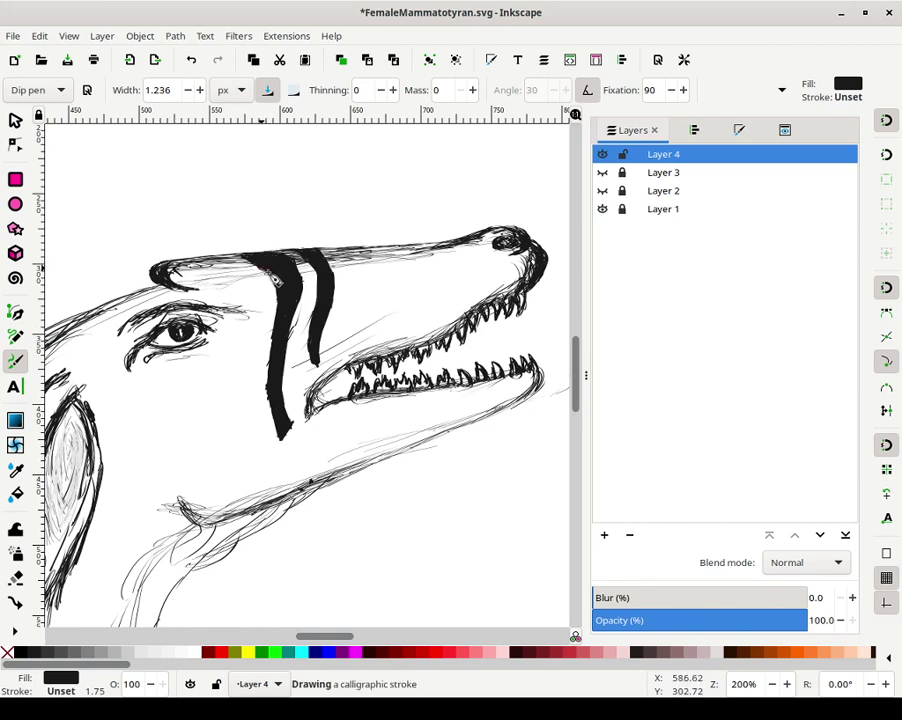
Fill the remaining gaps along the upper half and lower tip of the first dark stripe in front of the eye
mouse_move(266, 286)
mouse_down()
mouse_move(298, 305)
mouse_move(297, 315)
mouse_up()
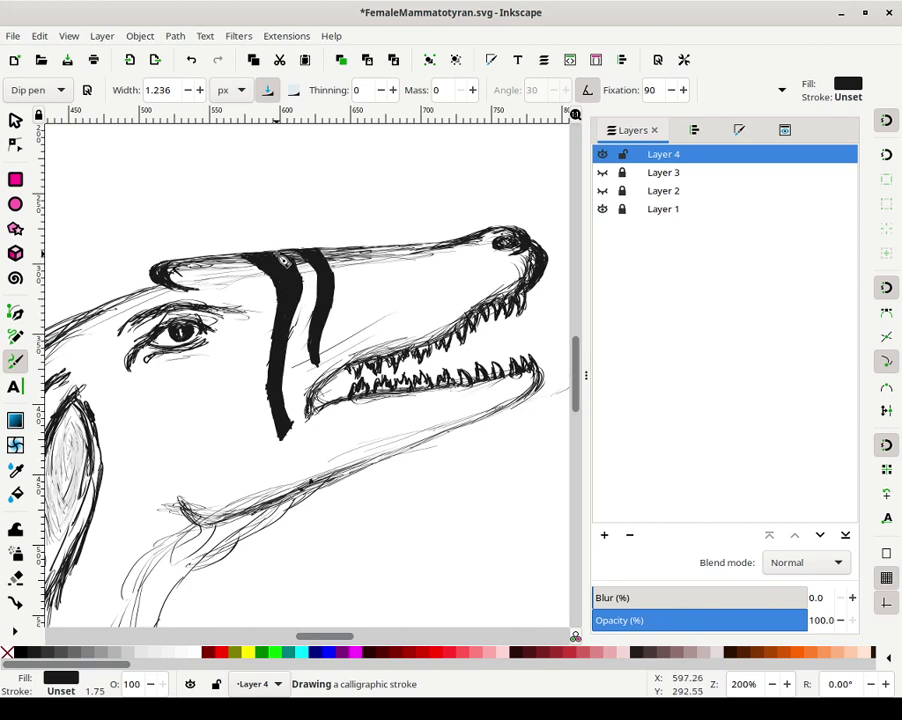
drag(292, 275, 292, 322)
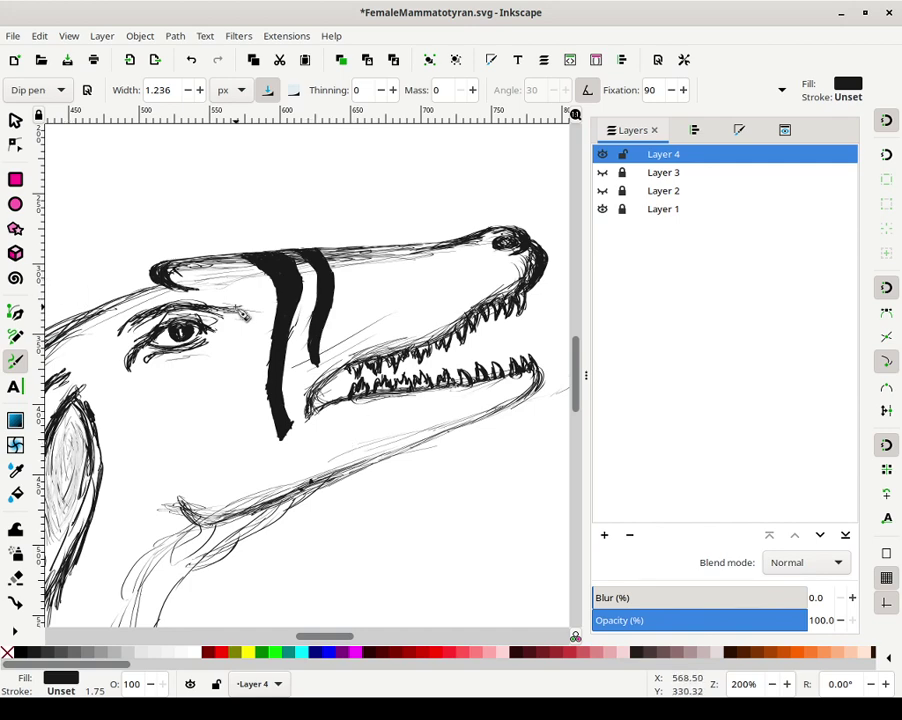
drag(287, 448, 284, 445)
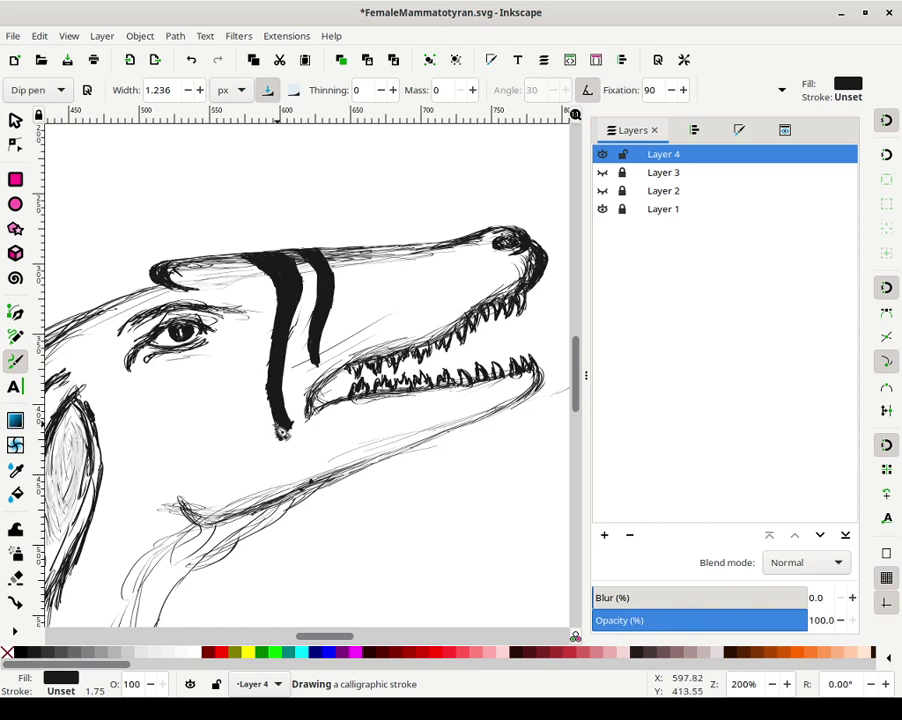
drag(278, 427, 278, 422)
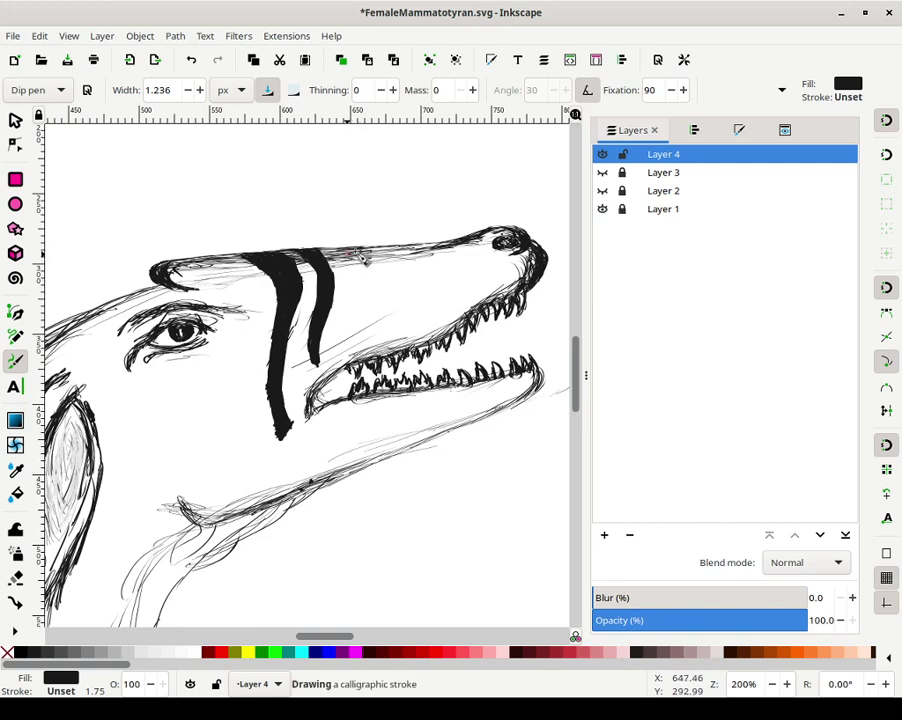
Sketch a solid dark stripe slanting from the bridge down the front of the snout, and darken the bridge line toward the nose
mouse_move(357, 251)
mouse_down()
mouse_move(382, 302)
mouse_move(388, 338)
mouse_move(379, 341)
mouse_move(395, 323)
mouse_move(378, 328)
mouse_up()
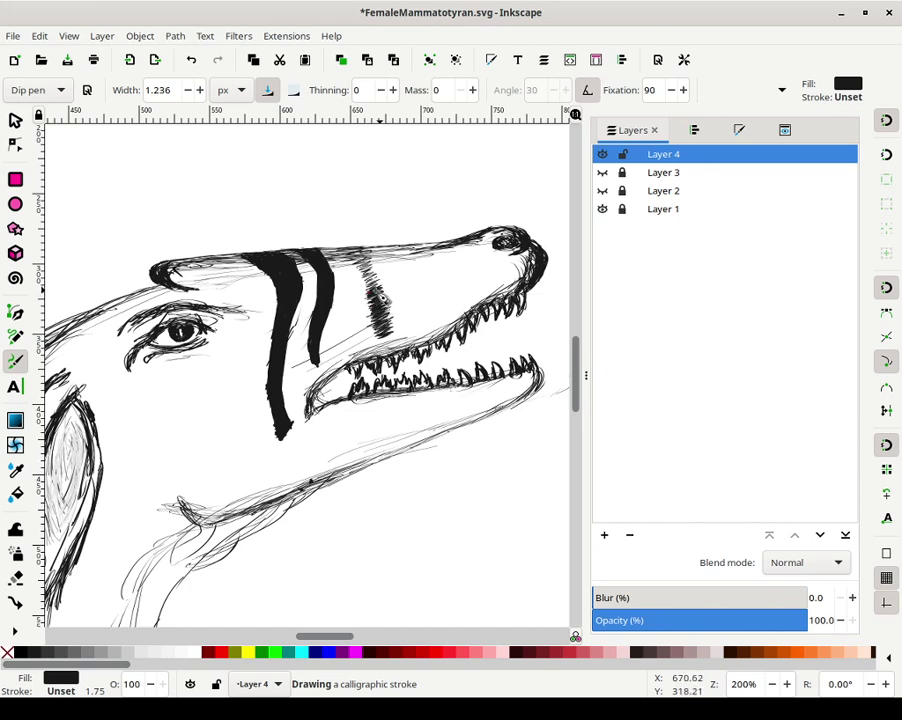
drag(377, 292, 385, 292)
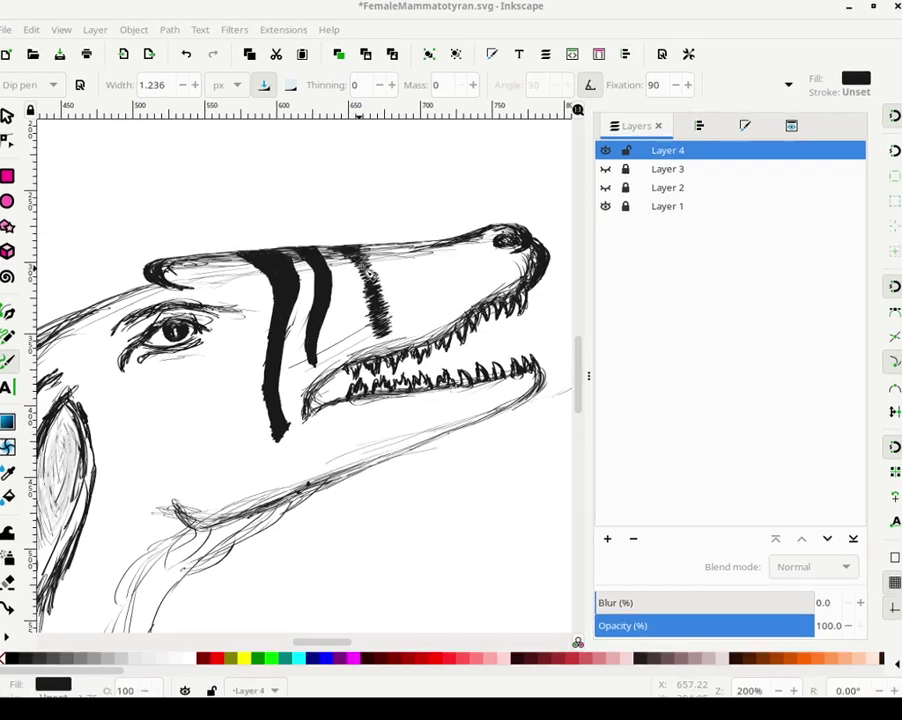
mouse_move(369, 283)
mouse_down()
mouse_move(387, 346)
mouse_move(389, 303)
mouse_move(377, 320)
mouse_move(373, 269)
mouse_move(392, 304)
mouse_move(380, 333)
mouse_move(356, 264)
mouse_move(367, 273)
mouse_move(362, 258)
mouse_move(375, 266)
mouse_move(358, 257)
mouse_move(371, 268)
mouse_up()
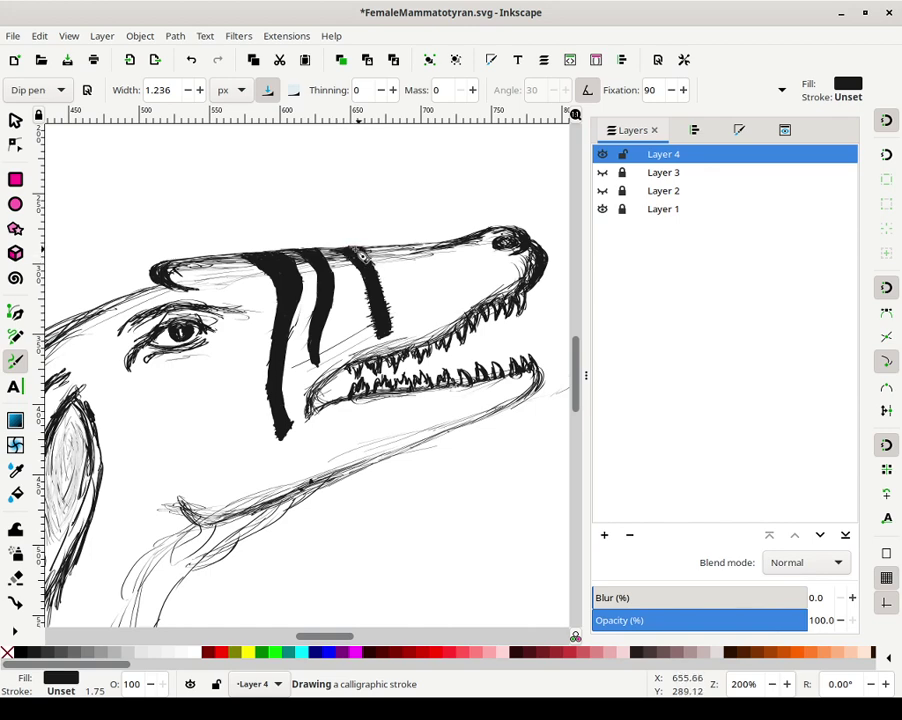
mouse_move(356, 256)
mouse_down()
mouse_move(428, 249)
mouse_move(363, 259)
mouse_move(419, 255)
mouse_move(381, 248)
mouse_move(412, 248)
mouse_move(382, 250)
mouse_move(399, 243)
mouse_move(357, 254)
mouse_move(475, 235)
mouse_up()
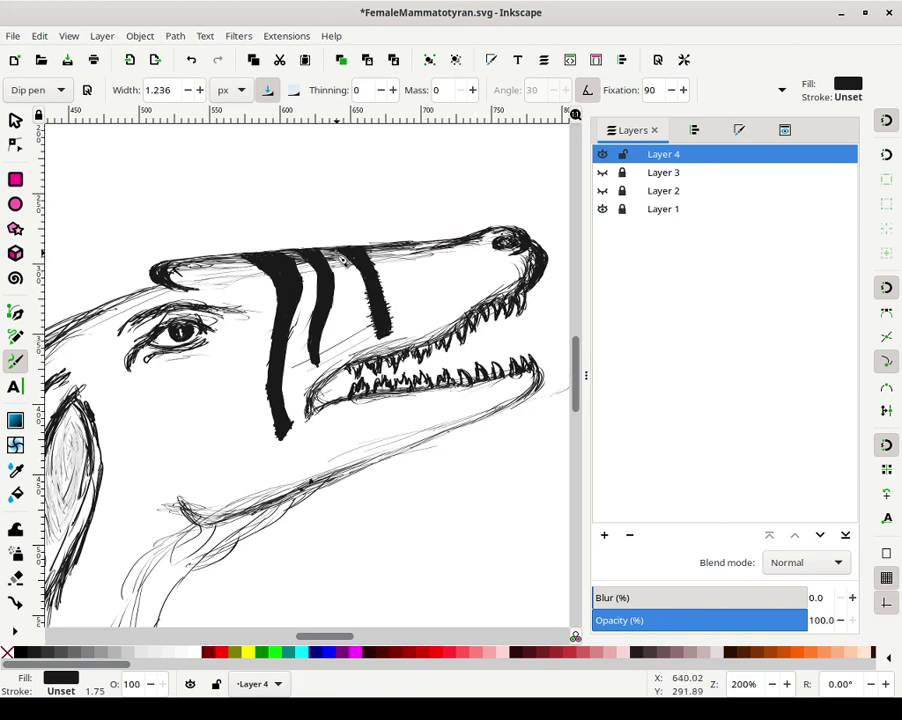
Sketch a narrow dark stripe between the second stripe and the frontmost one, ending just above the mouth
drag(341, 258, 330, 256)
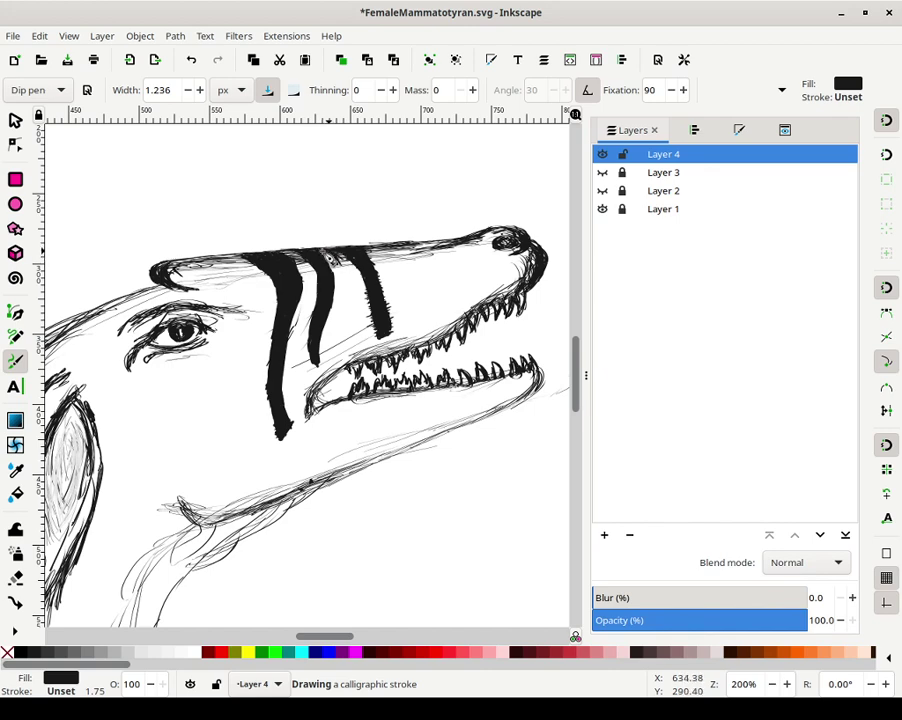
mouse_move(319, 260)
mouse_down()
mouse_move(285, 260)
mouse_move(336, 252)
mouse_move(343, 276)
mouse_move(345, 265)
mouse_move(340, 352)
mouse_up()
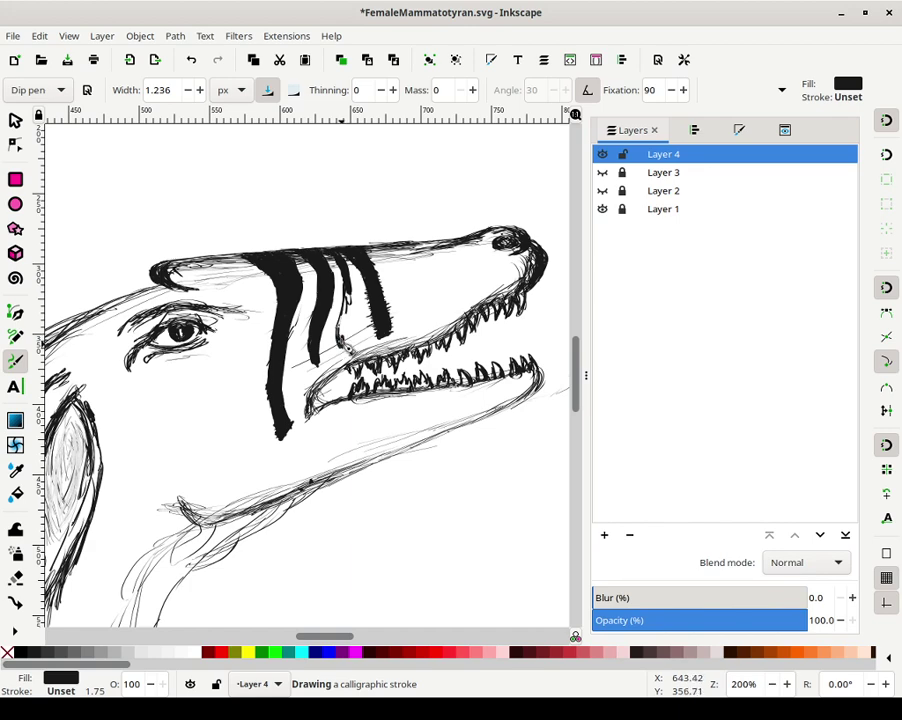
drag(346, 346, 351, 319)
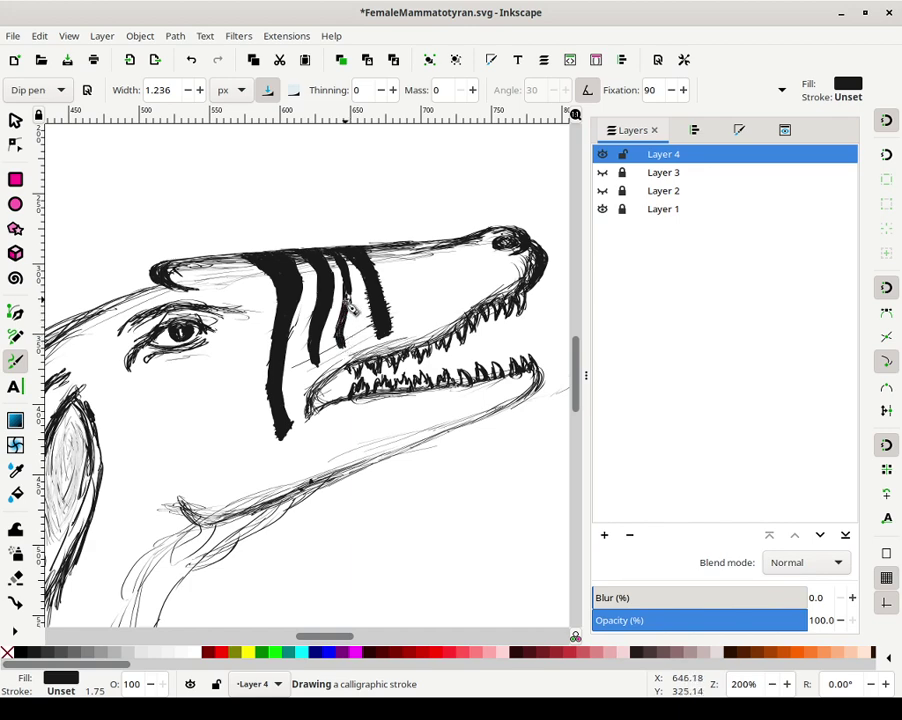
mouse_move(342, 324)
mouse_down()
mouse_move(348, 290)
mouse_move(340, 337)
mouse_move(351, 293)
mouse_move(343, 328)
mouse_up()
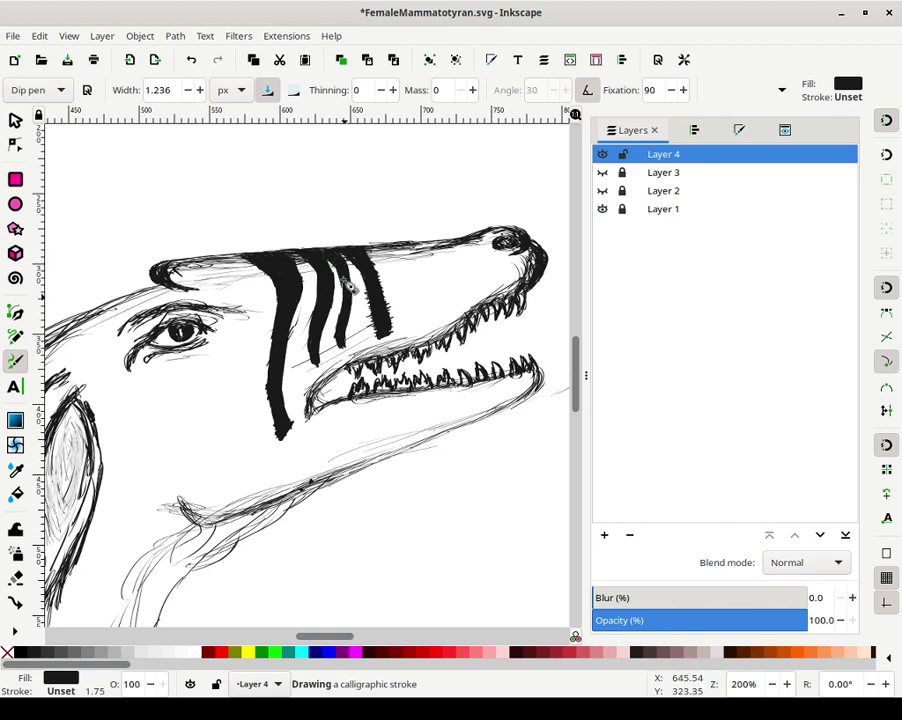
drag(349, 297, 343, 264)
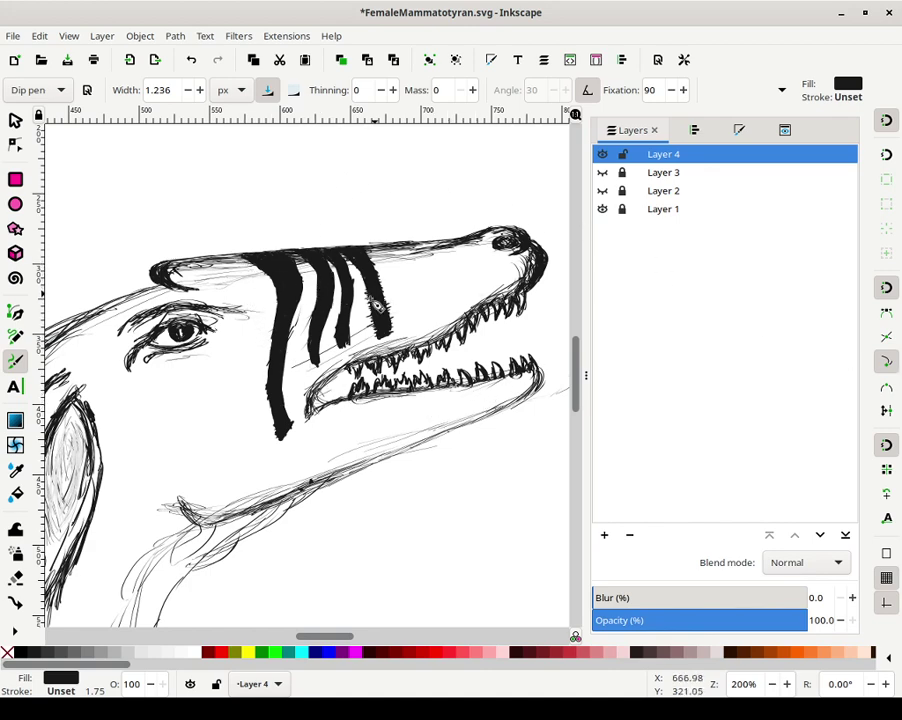
Widen the narrow stripe toward the snout's front into a solid band, undoing one stroke and filling its ragged front edge
mouse_move(361, 264)
mouse_down()
mouse_move(361, 275)
mouse_move(342, 282)
mouse_up()
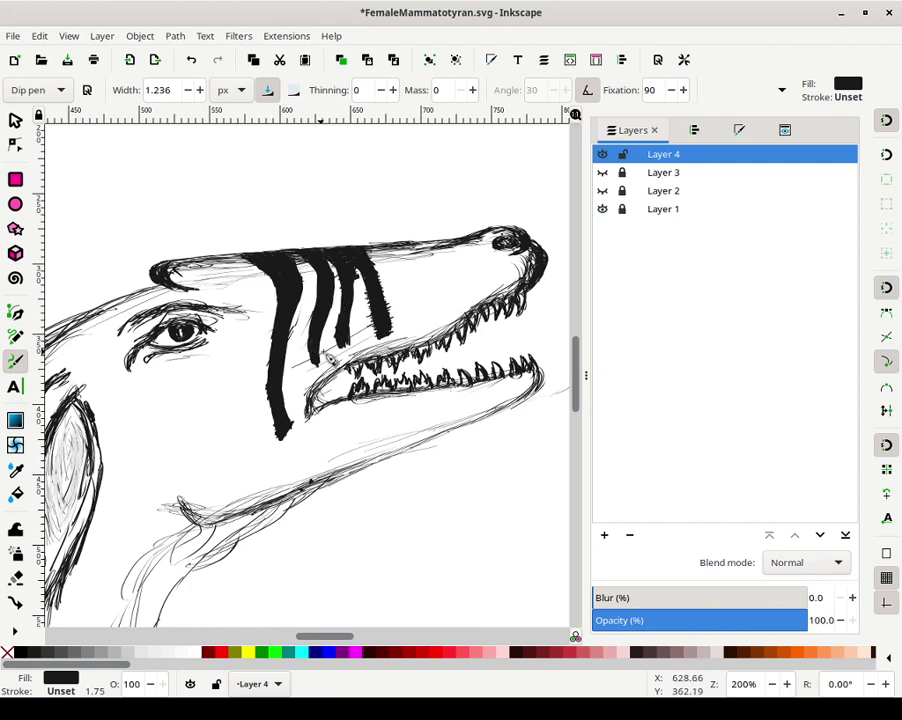
mouse_move(355, 352)
mouse_down()
mouse_move(349, 359)
mouse_move(357, 350)
mouse_move(344, 351)
mouse_move(358, 336)
mouse_move(360, 291)
mouse_move(345, 295)
mouse_up()
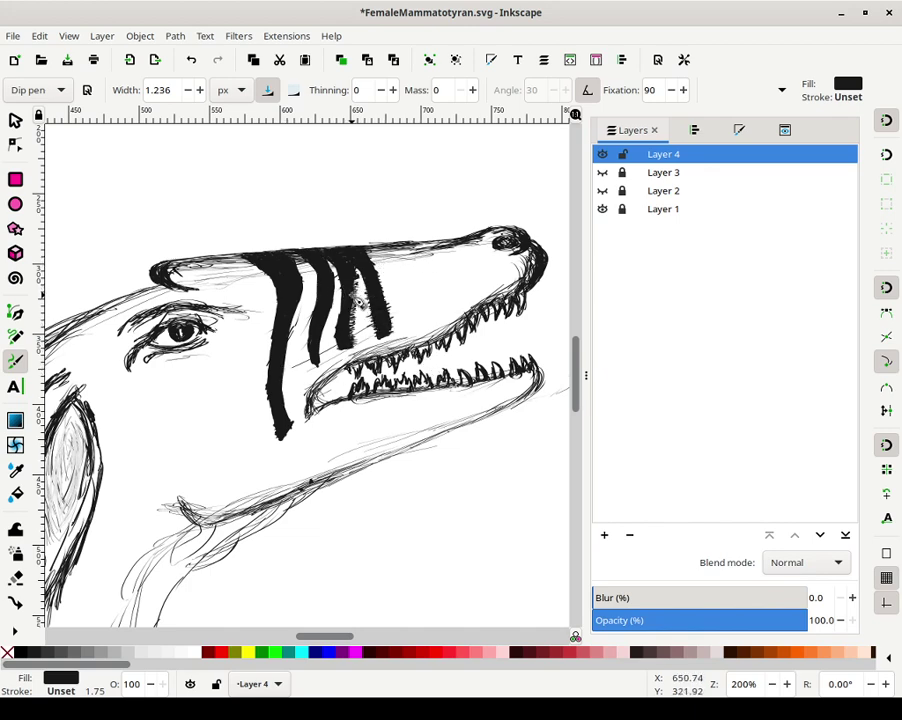
mouse_move(364, 298)
mouse_down()
mouse_move(368, 284)
mouse_move(351, 338)
mouse_up()
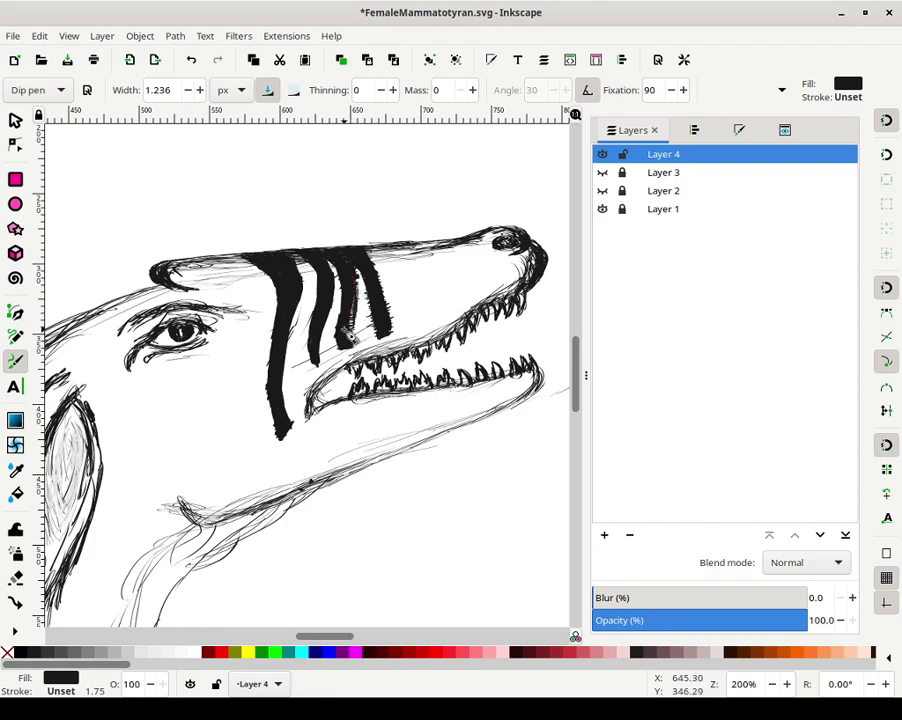
click(191, 59)
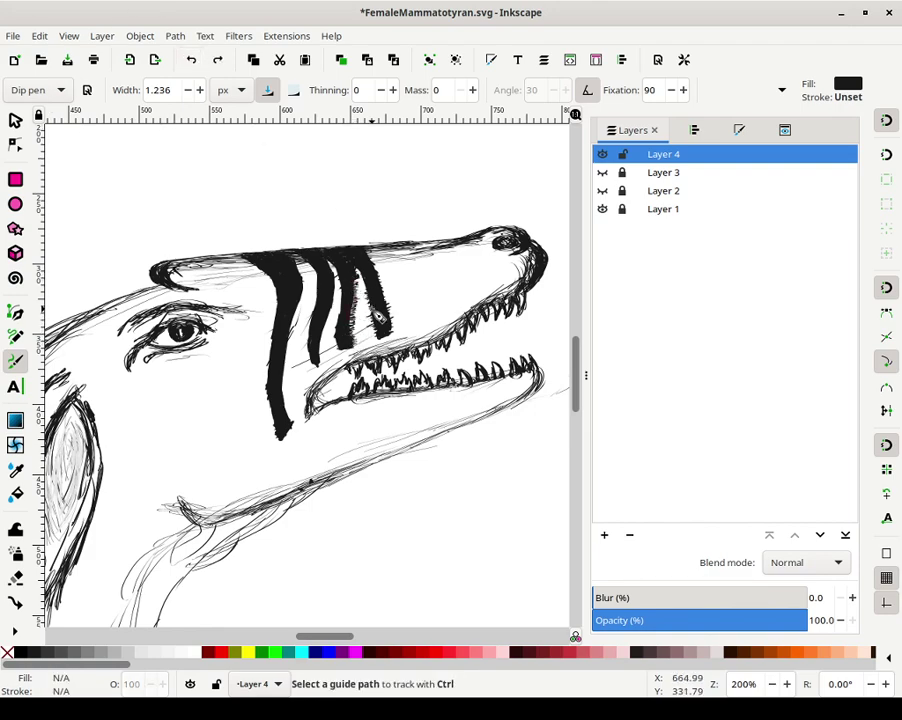
scroll(376, 320, up, 4)
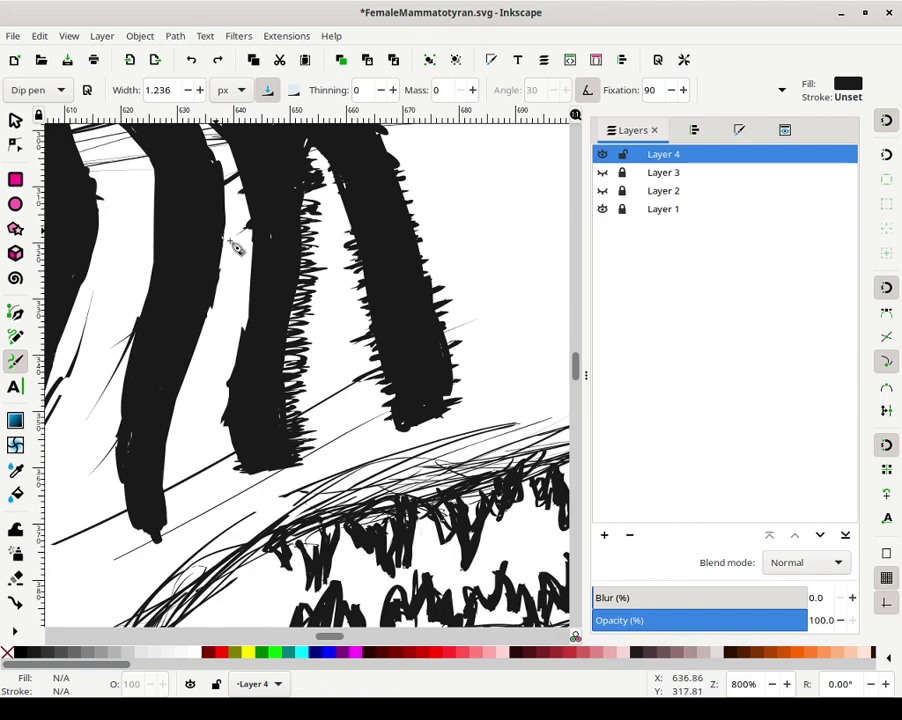
mouse_move(302, 212)
mouse_down()
mouse_move(308, 190)
mouse_move(309, 266)
mouse_move(310, 177)
mouse_move(308, 328)
mouse_move(305, 277)
mouse_move(302, 373)
mouse_move(284, 415)
mouse_move(284, 336)
mouse_move(288, 391)
mouse_move(293, 346)
mouse_move(312, 335)
mouse_move(302, 324)
mouse_move(310, 311)
mouse_move(302, 314)
mouse_move(308, 366)
mouse_move(298, 364)
mouse_move(303, 423)
mouse_move(295, 438)
mouse_move(294, 394)
mouse_move(297, 411)
mouse_move(300, 345)
mouse_move(295, 455)
mouse_move(303, 467)
mouse_move(300, 435)
mouse_move(311, 450)
mouse_move(296, 443)
mouse_move(282, 413)
mouse_move(279, 378)
mouse_up()
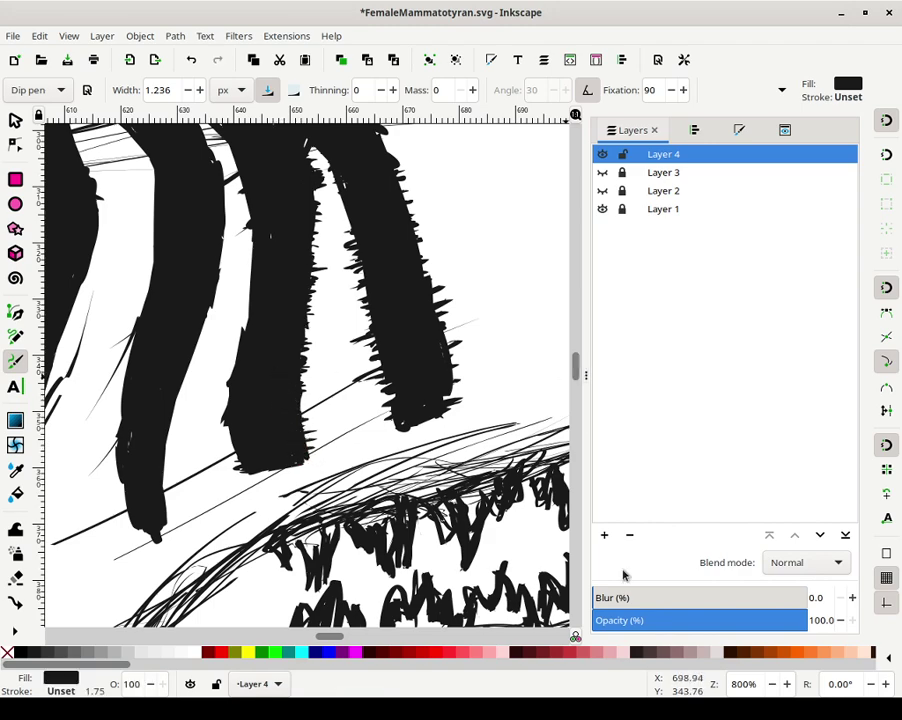
Fit the page in view and sketch another long dark stripe between the eye and the existing stripes
right_click(757, 689)
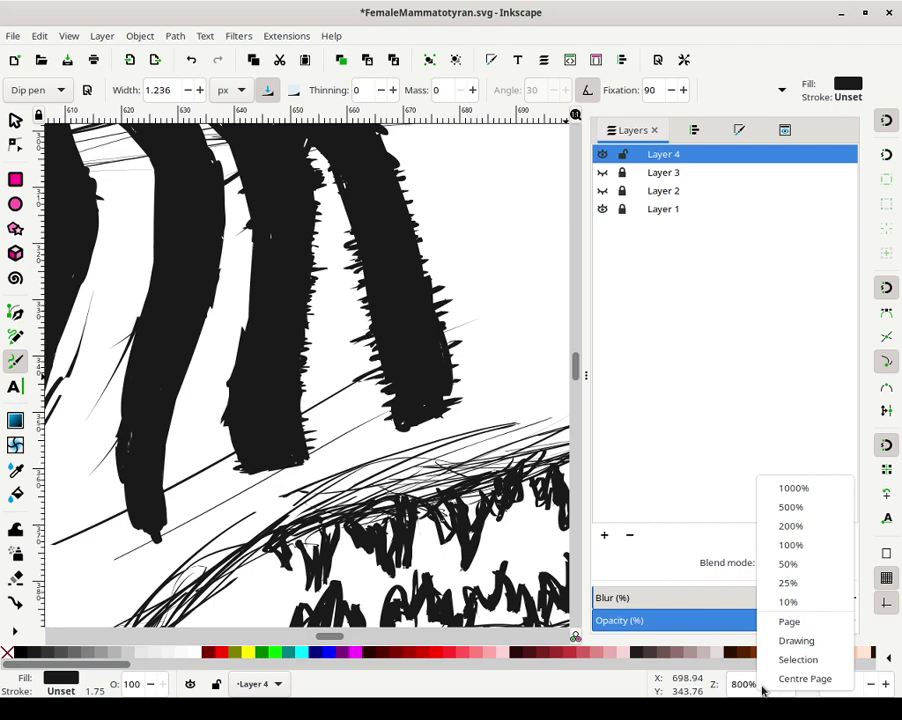
click(795, 618)
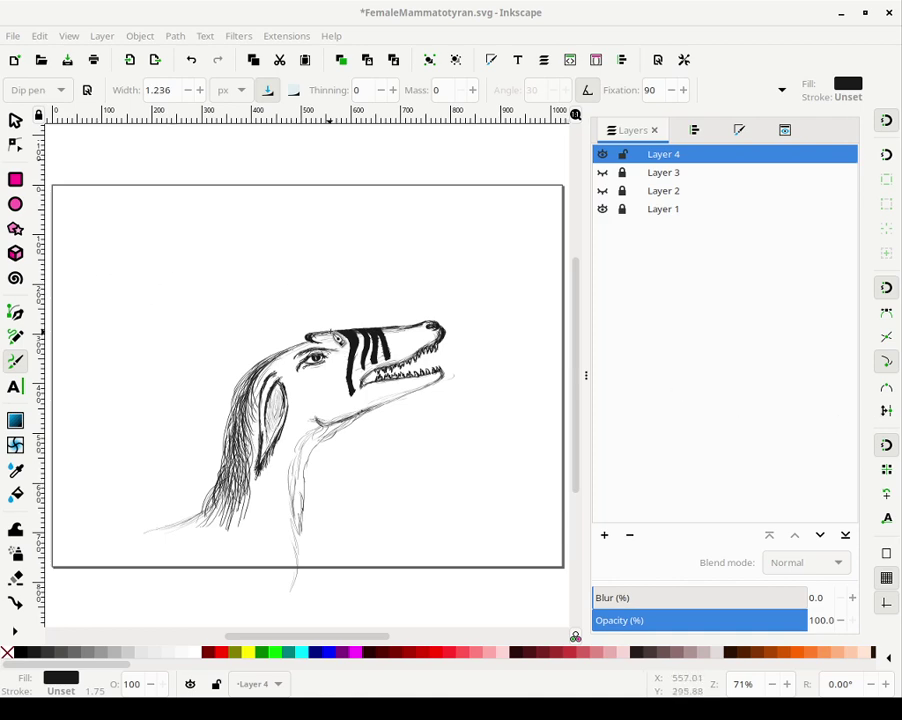
mouse_move(333, 332)
mouse_down()
mouse_move(341, 346)
mouse_move(339, 338)
mouse_up()
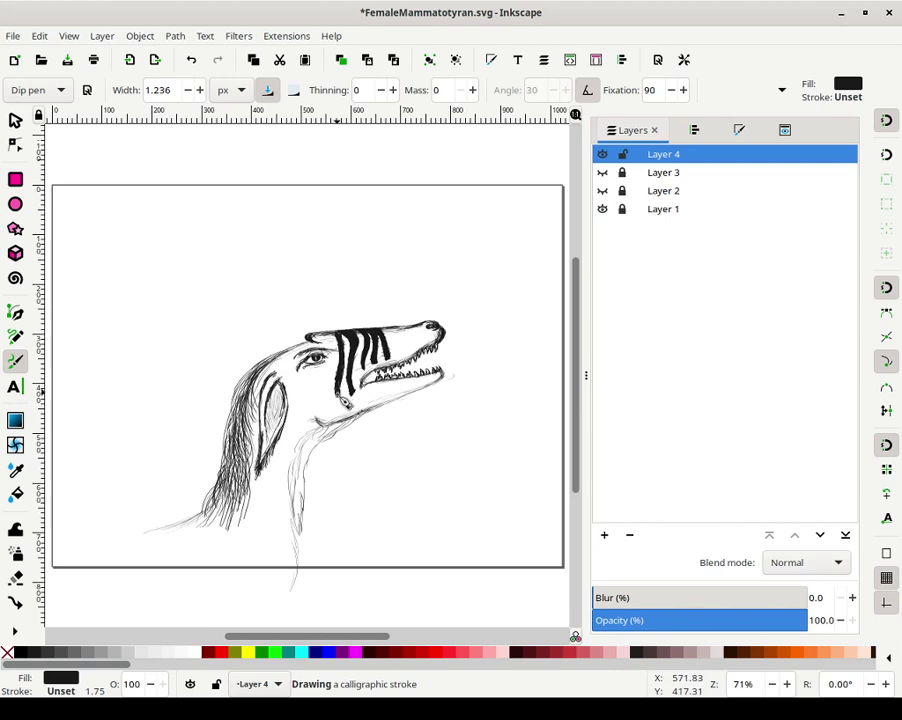
mouse_move(338, 391)
mouse_down()
mouse_move(338, 377)
mouse_move(338, 388)
mouse_up()
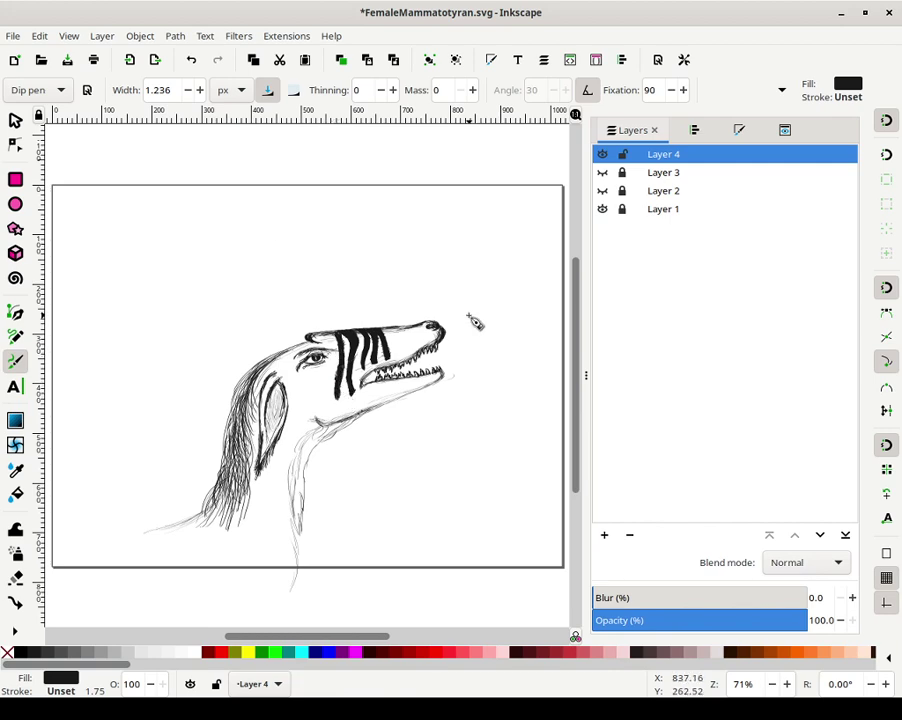
Select the whole creature sketch on Layer 4 with its width-to-height ratio locked, and group all its strokes
drag(470, 316, 421, 307)
scroll(428, 318, up, 2)
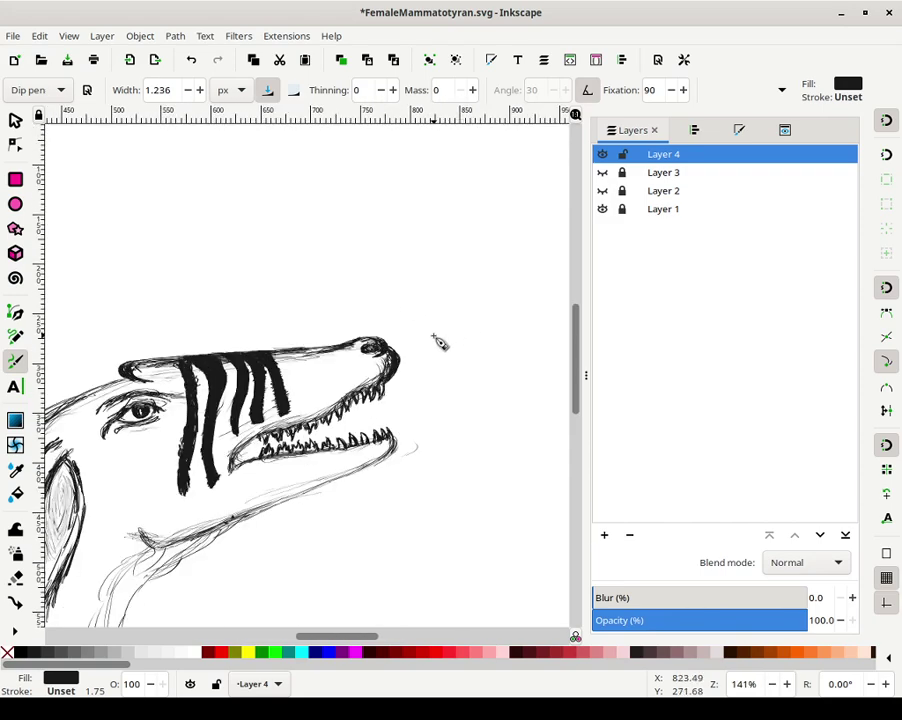
scroll(438, 342, down, 6)
scroll(436, 336, up, 4)
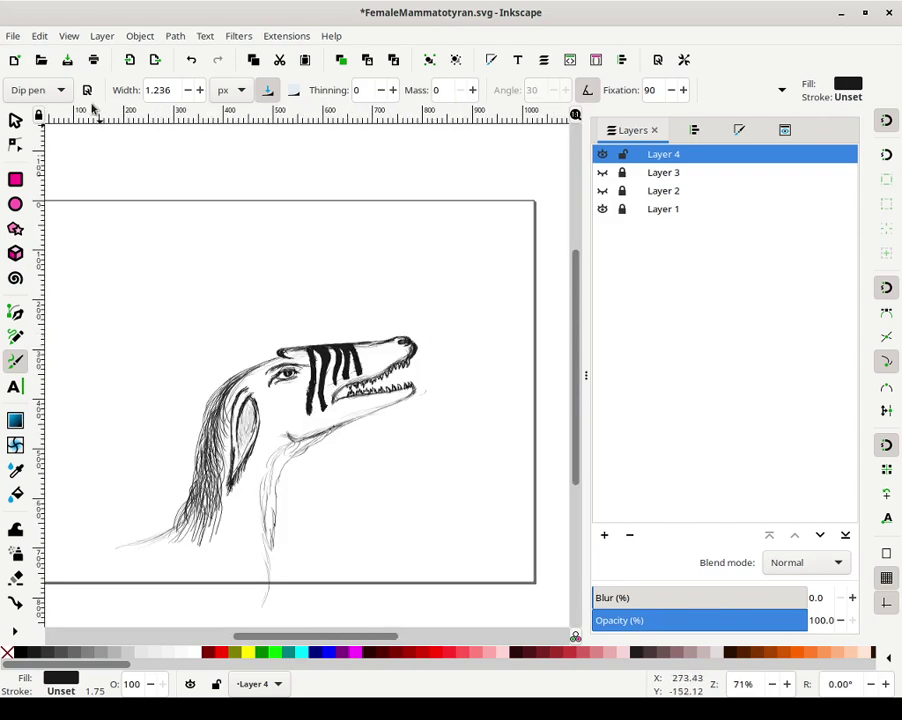
click(15, 120)
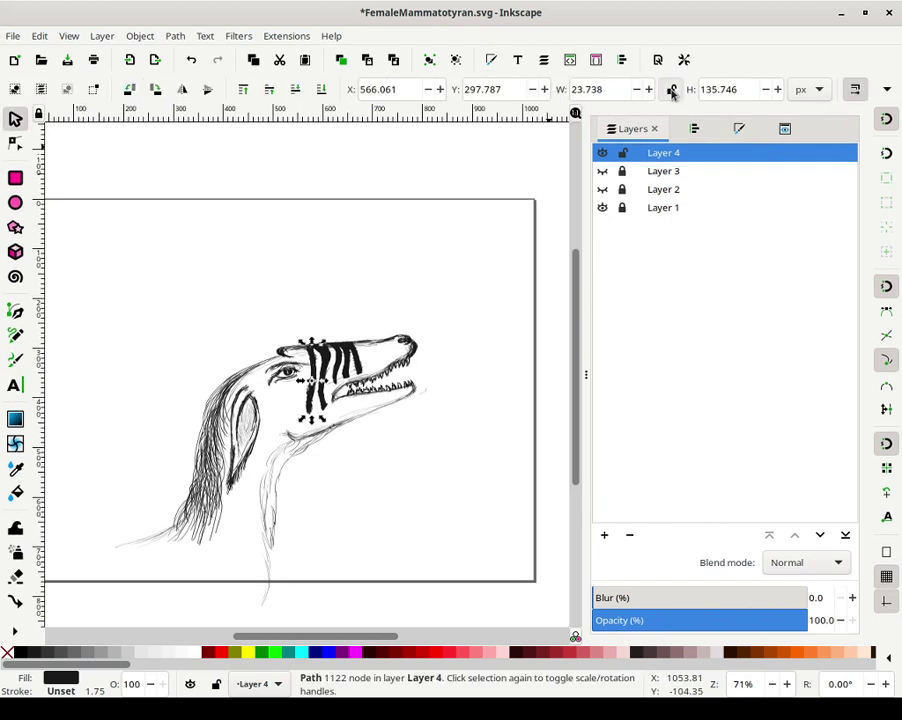
mouse_move(467, 285)
mouse_down()
mouse_move(60, 628)
mouse_move(54, 594)
mouse_move(158, 516)
mouse_up()
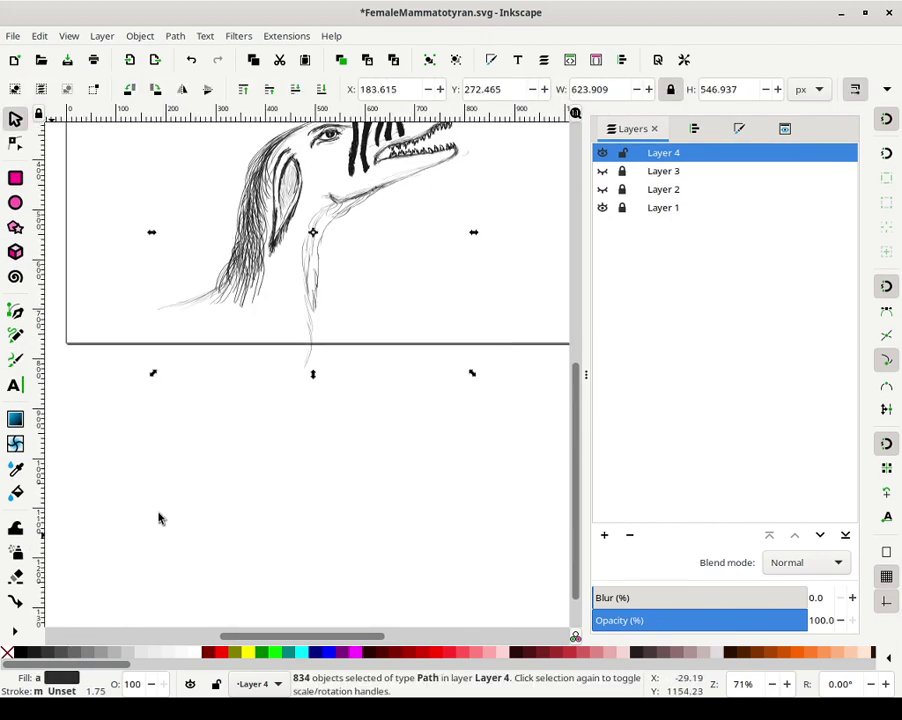
click(431, 61)
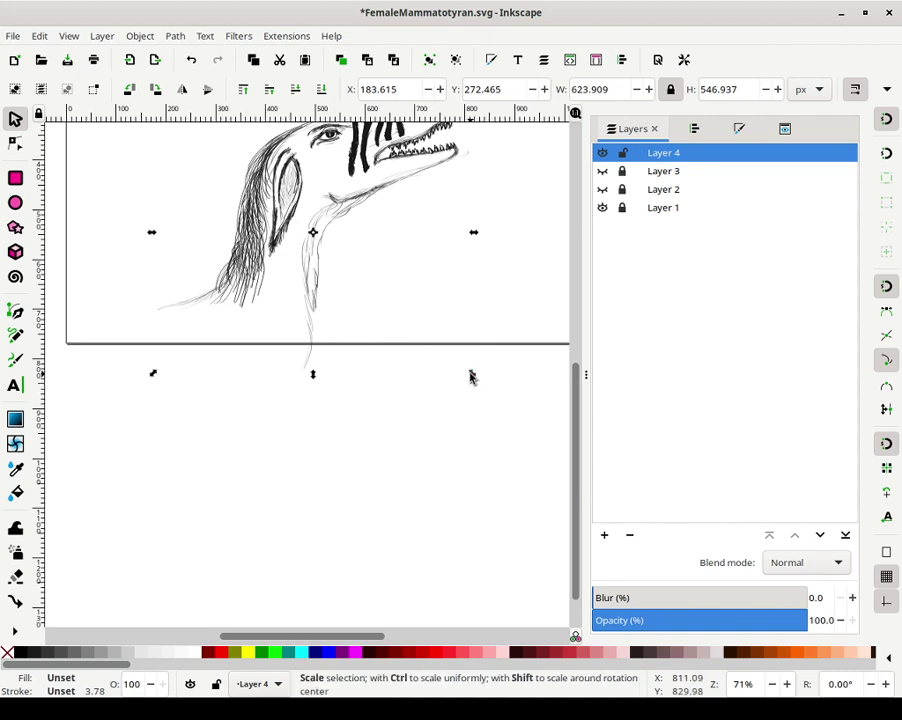
Scale the grouped sketch down to about 495 by 434 px, move it to about X 198, Y 188 px, and deselect it
drag(459, 371, 447, 282)
scroll(420, 400, up, 4)
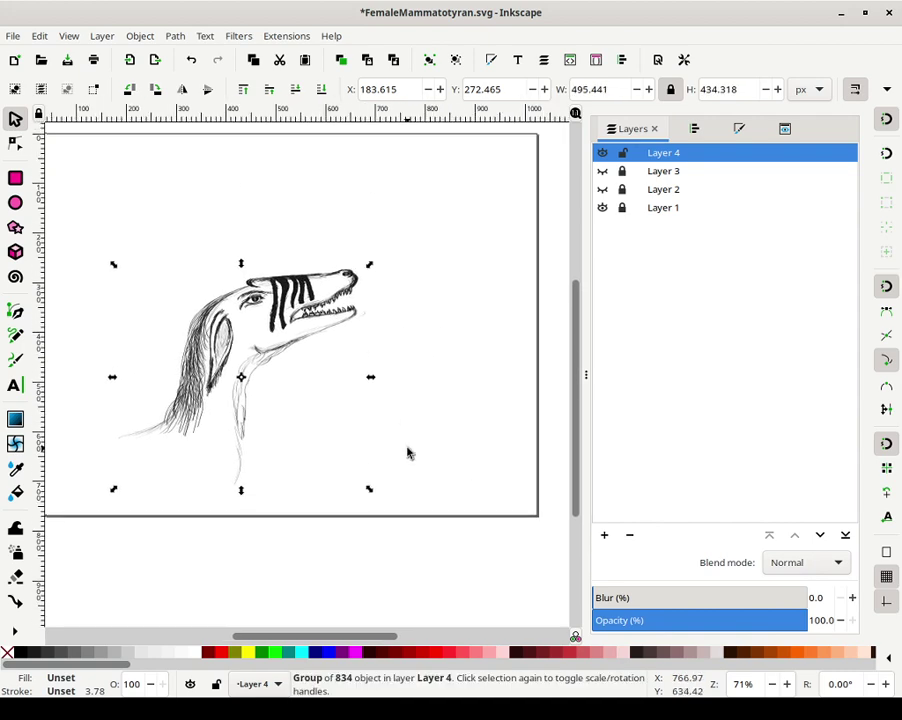
mouse_move(244, 354)
mouse_down()
mouse_move(319, 251)
mouse_move(305, 249)
mouse_move(257, 299)
mouse_move(361, 382)
mouse_up()
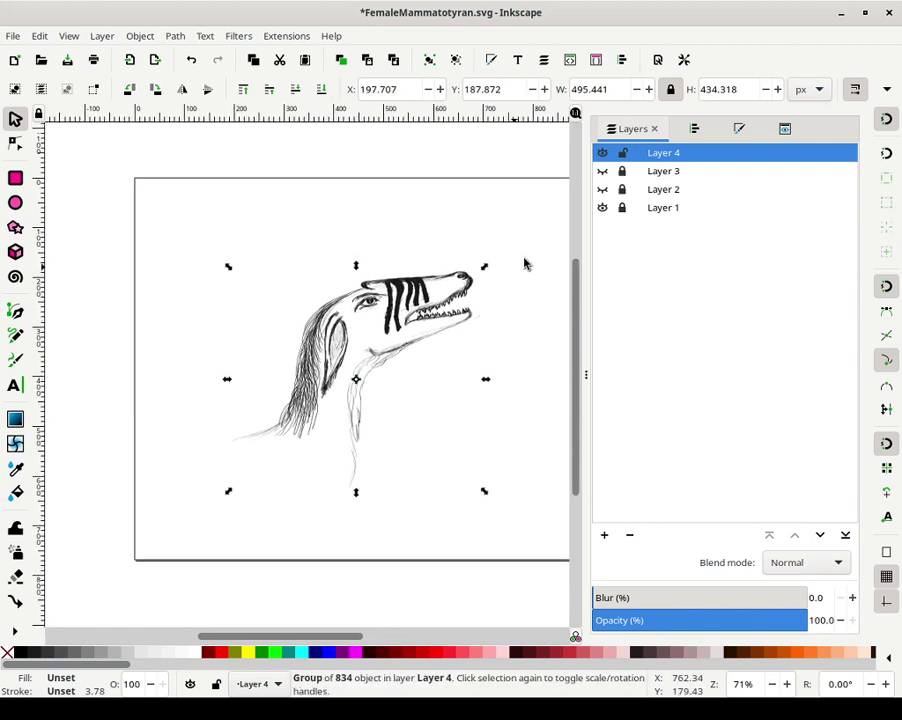
click(497, 277)
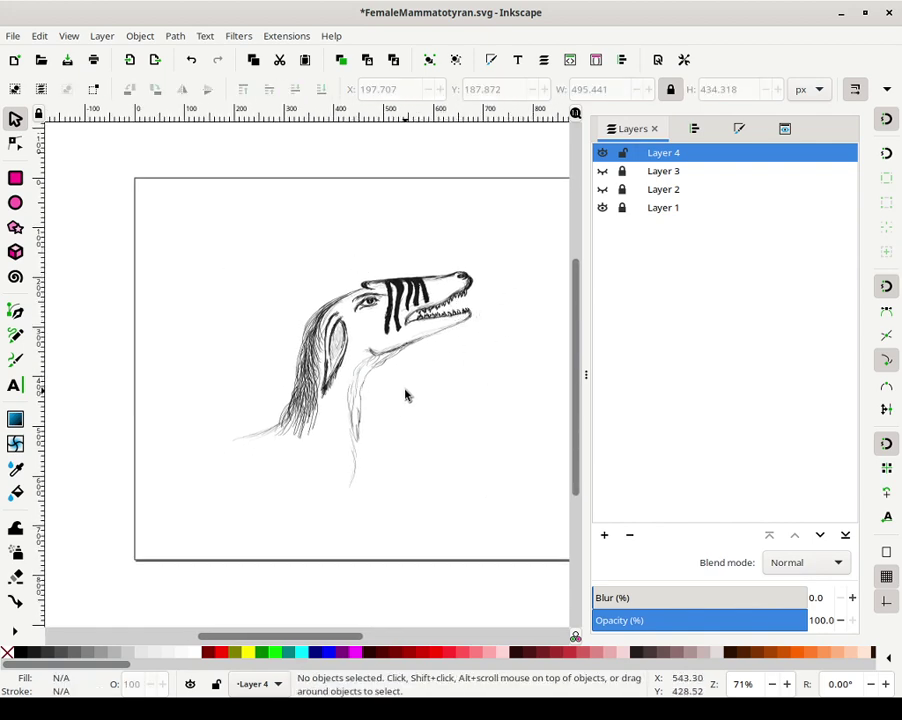
Draw the back's long curved outline with Calligraphy from the neck base past the page's edge, and thicken the neck hair
click(15, 360)
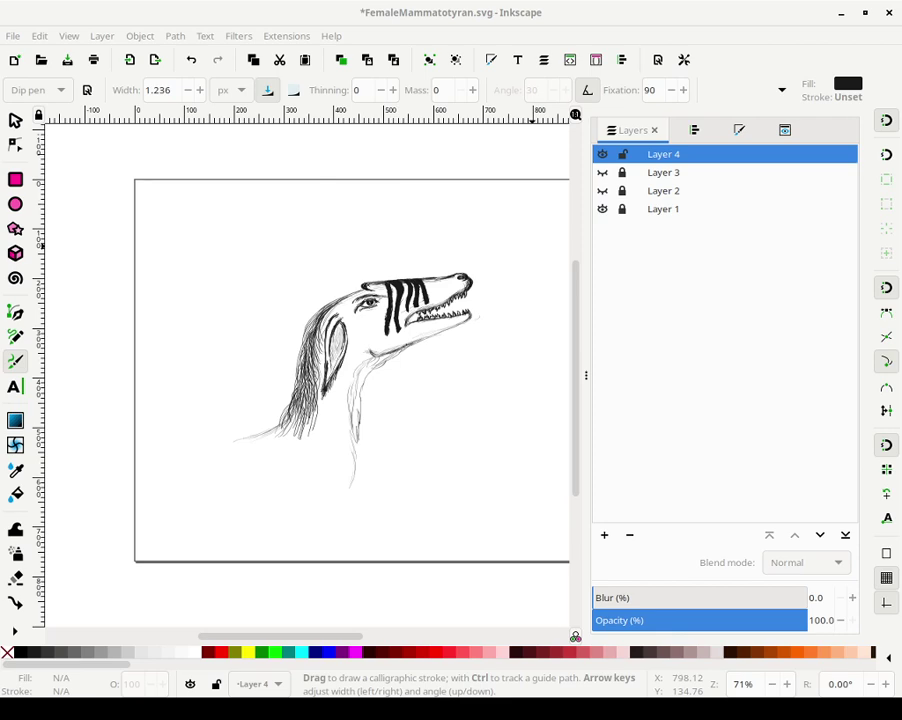
mouse_move(245, 437)
mouse_down()
mouse_move(155, 506)
mouse_move(131, 509)
mouse_move(100, 590)
mouse_move(84, 598)
mouse_move(88, 578)
mouse_move(80, 592)
mouse_move(55, 599)
mouse_move(73, 581)
mouse_up()
mouse_move(88, 578)
mouse_down()
mouse_move(149, 501)
mouse_move(145, 511)
mouse_move(192, 467)
mouse_move(201, 473)
mouse_move(184, 466)
mouse_move(213, 457)
mouse_move(185, 486)
mouse_move(151, 501)
mouse_move(216, 444)
mouse_move(194, 460)
mouse_move(224, 441)
mouse_move(212, 450)
mouse_move(237, 457)
mouse_move(255, 441)
mouse_move(235, 441)
mouse_move(266, 429)
mouse_move(240, 440)
mouse_move(254, 442)
mouse_move(205, 480)
mouse_move(228, 450)
mouse_move(307, 408)
mouse_move(276, 450)
mouse_move(290, 430)
mouse_move(290, 449)
mouse_move(285, 424)
mouse_move(270, 449)
mouse_move(279, 451)
mouse_move(273, 432)
mouse_move(270, 447)
mouse_up()
mouse_move(282, 436)
mouse_down()
mouse_move(291, 420)
mouse_move(295, 454)
mouse_move(311, 349)
mouse_up()
mouse_move(345, 300)
mouse_down()
mouse_move(330, 349)
mouse_move(330, 324)
mouse_move(332, 337)
mouse_move(346, 304)
mouse_move(343, 319)
mouse_move(368, 300)
mouse_move(343, 314)
mouse_move(340, 295)
mouse_move(362, 292)
mouse_move(329, 321)
mouse_move(329, 305)
mouse_move(328, 335)
mouse_move(337, 310)
mouse_move(322, 337)
mouse_move(340, 310)
mouse_move(318, 343)
mouse_move(324, 365)
mouse_move(326, 335)
mouse_move(333, 372)
mouse_move(323, 358)
mouse_move(325, 389)
mouse_move(326, 352)
mouse_move(325, 388)
mouse_move(277, 449)
mouse_up()
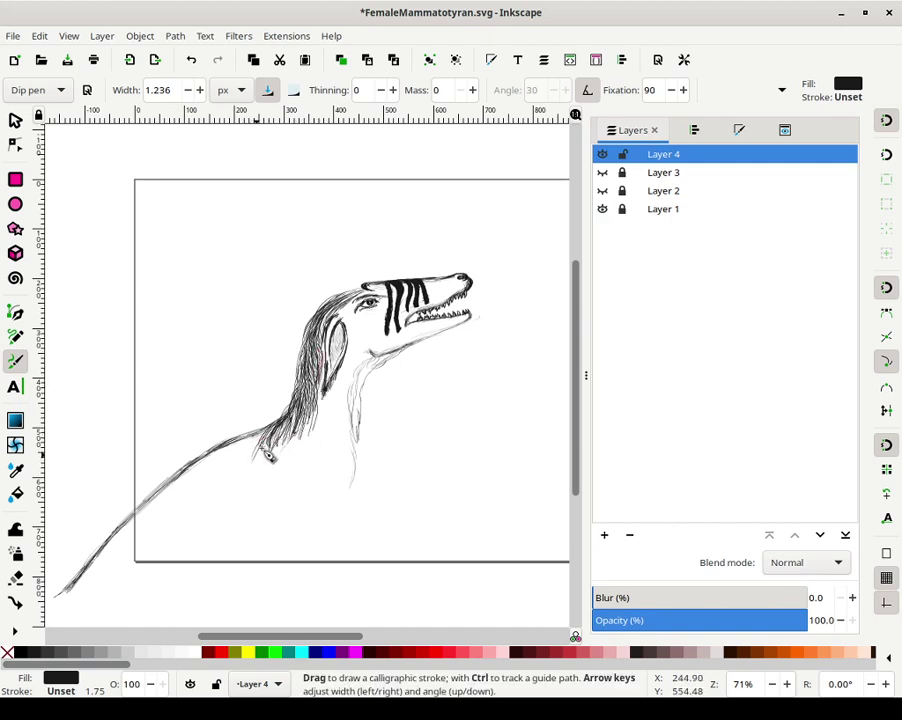
Extend the fringe of short hair strokes with Calligraphy along the back outline, from the neck base almost to the page's edge
mouse_move(259, 454)
mouse_down()
mouse_move(287, 494)
mouse_move(253, 454)
mouse_move(234, 478)
mouse_move(245, 461)
mouse_move(234, 476)
mouse_move(242, 458)
mouse_move(229, 470)
mouse_up()
drag(225, 449, 216, 477)
drag(231, 446, 230, 457)
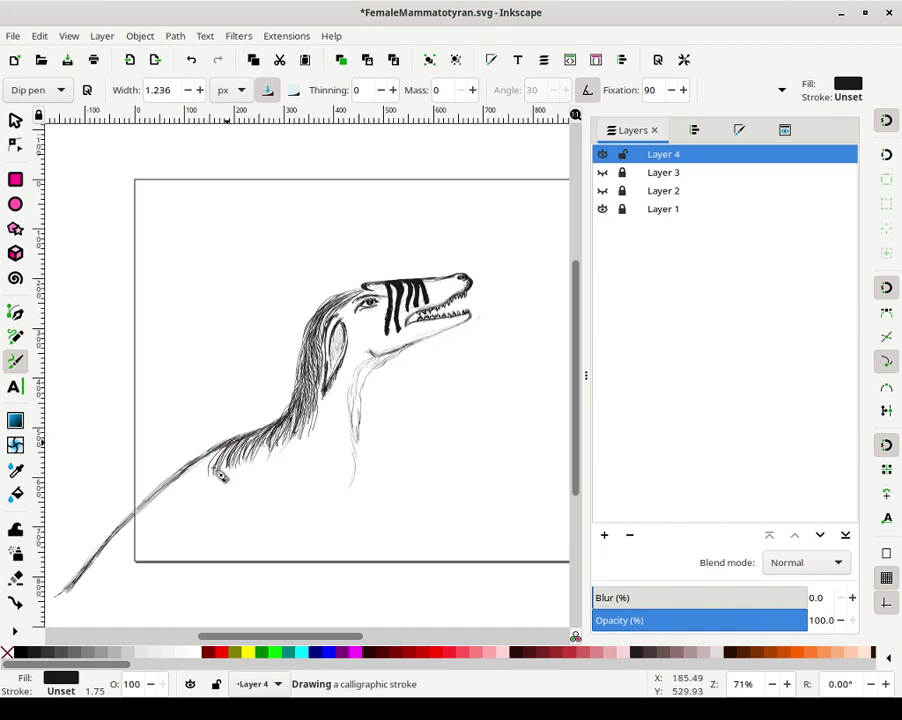
drag(226, 446, 204, 472)
drag(221, 446, 199, 485)
drag(218, 447, 202, 481)
drag(221, 445, 205, 490)
drag(217, 452, 188, 496)
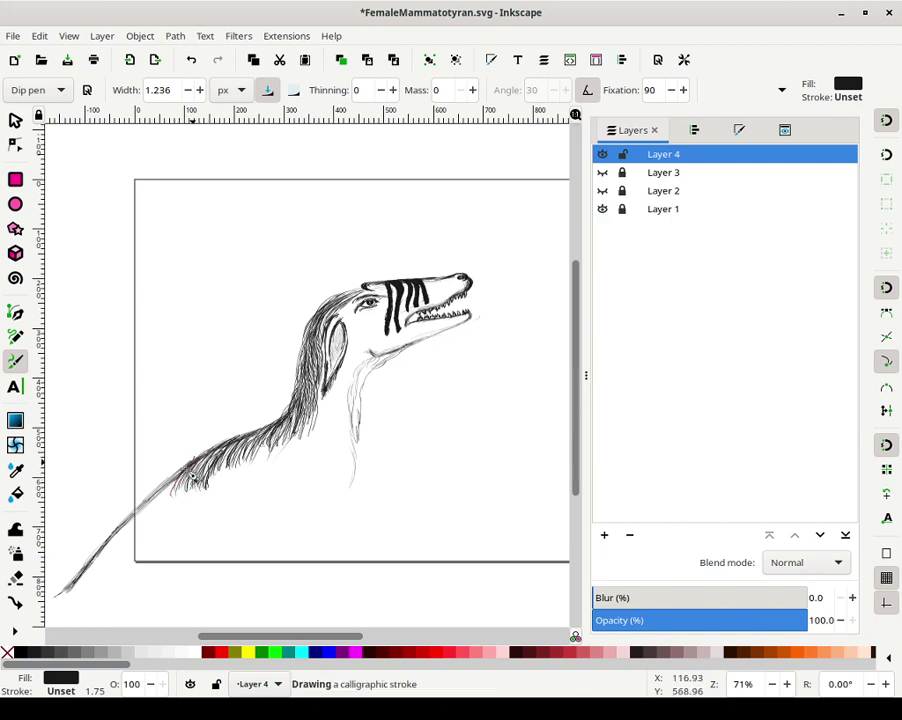
drag(190, 474, 164, 508)
mouse_move(194, 462)
mouse_down()
mouse_move(190, 488)
mouse_move(192, 463)
mouse_move(181, 488)
mouse_up()
drag(189, 464, 174, 491)
mouse_move(179, 473)
mouse_down()
mouse_move(171, 518)
mouse_move(152, 515)
mouse_move(160, 500)
mouse_move(160, 513)
mouse_up()
mouse_move(167, 488)
mouse_down()
mouse_move(159, 514)
mouse_move(175, 503)
mouse_up()
mouse_move(187, 476)
mouse_down()
mouse_move(184, 499)
mouse_move(196, 471)
mouse_up()
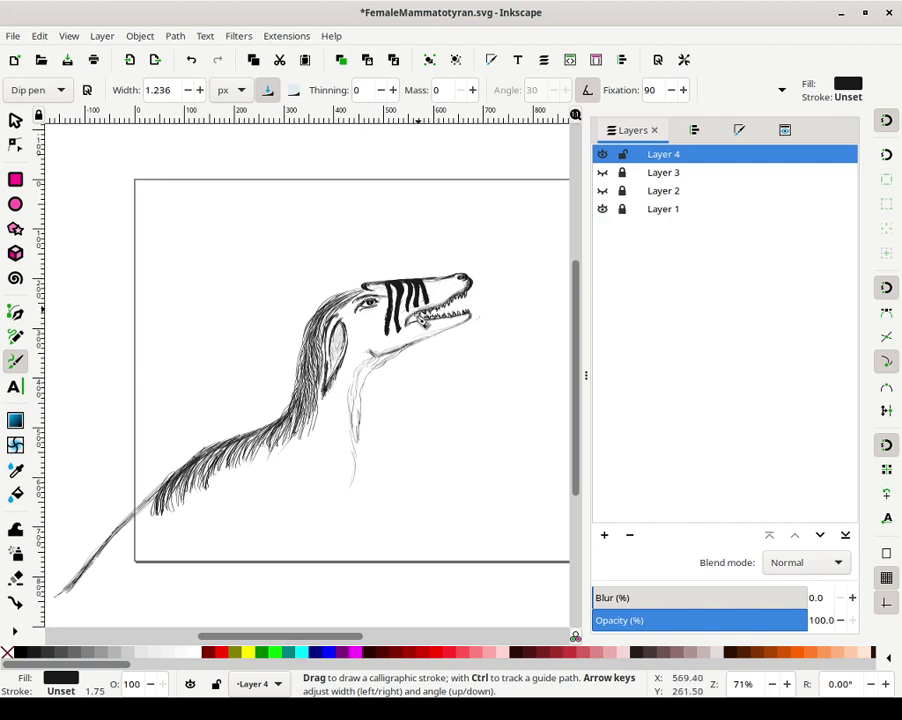
Add another dark stripe on the snout in front of the existing ones, and draw a row of thin stripes down the cheek below the eye
drag(428, 280, 429, 282)
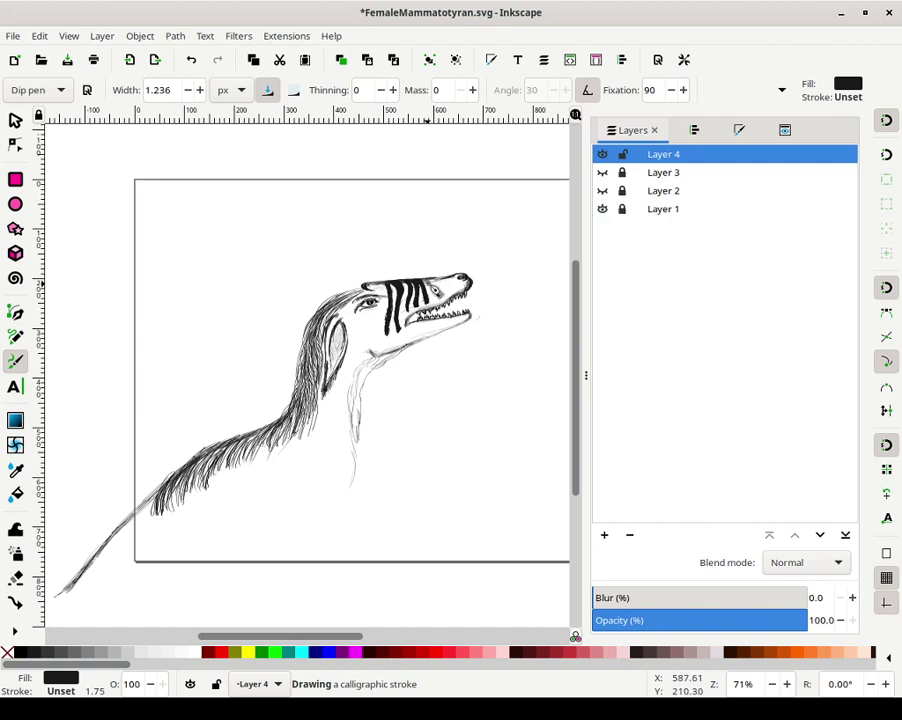
drag(433, 288, 440, 295)
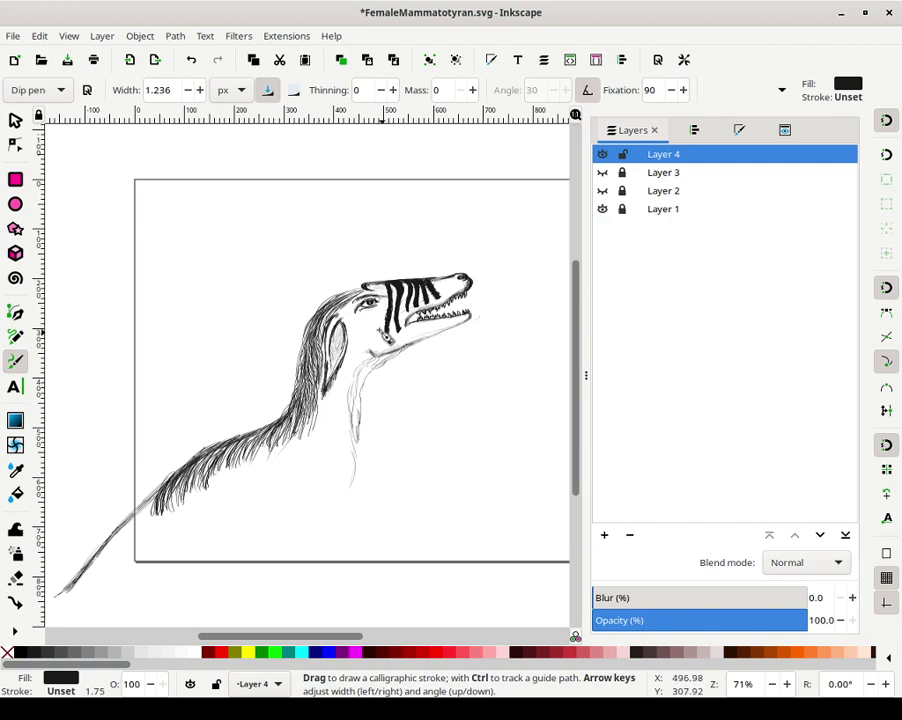
mouse_move(377, 326)
mouse_down()
mouse_move(387, 346)
mouse_move(385, 315)
mouse_up()
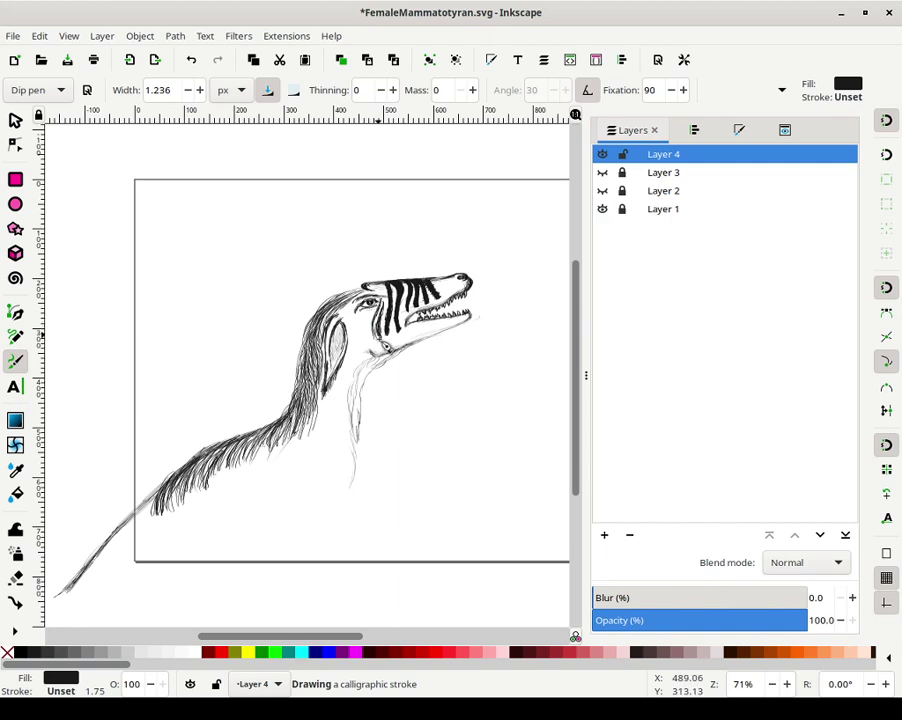
drag(386, 347, 368, 336)
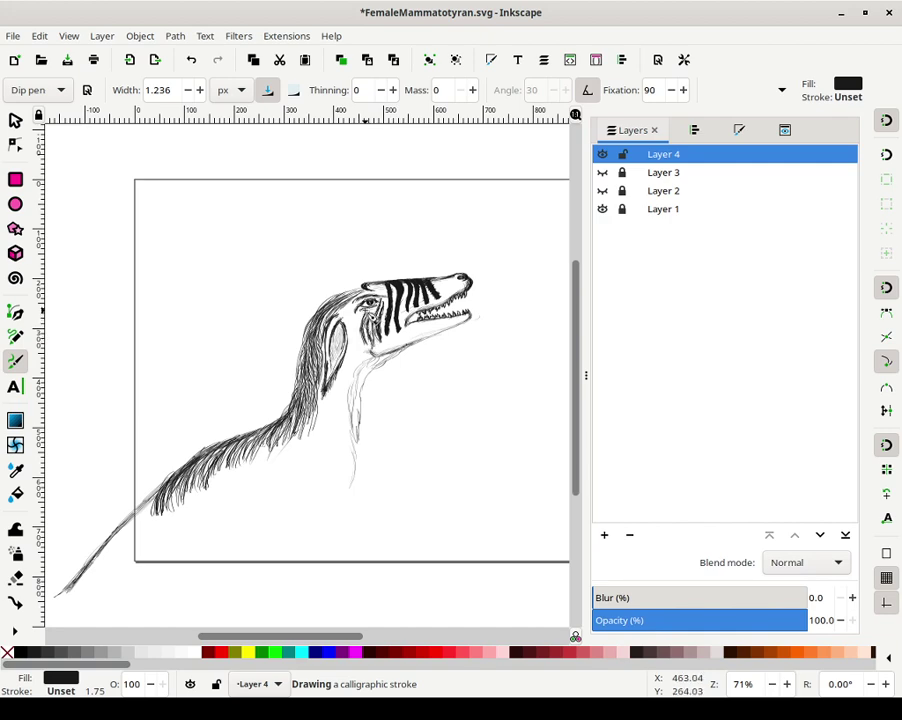
mouse_move(364, 314)
mouse_down()
mouse_move(360, 336)
mouse_move(353, 317)
mouse_up()
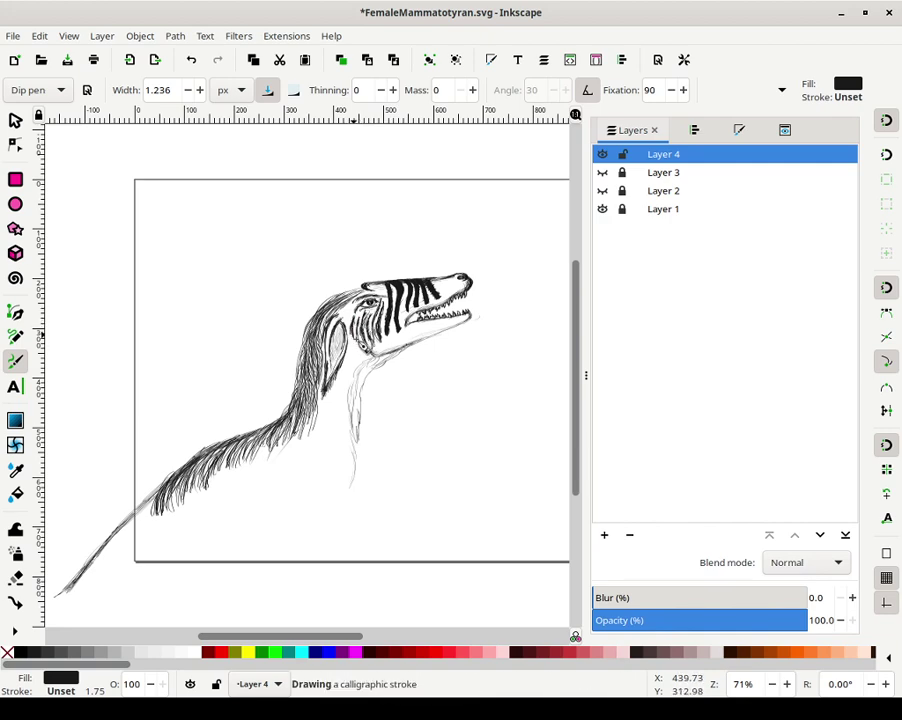
drag(350, 326, 350, 329)
drag(349, 313, 350, 330)
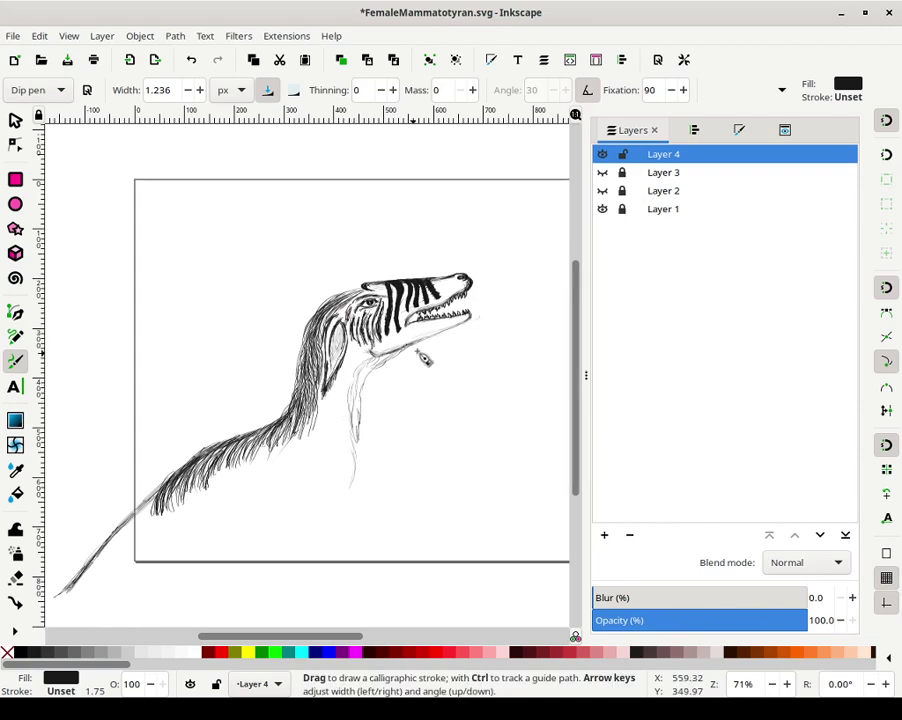
Reset the canvas rotation to 0° at the eye, set the Calligraphy width to 0.236 px, and retouch the eye's front and upper rim
scroll(380, 321, up, 1)
ctrl+scroll(375, 330, up, 6)
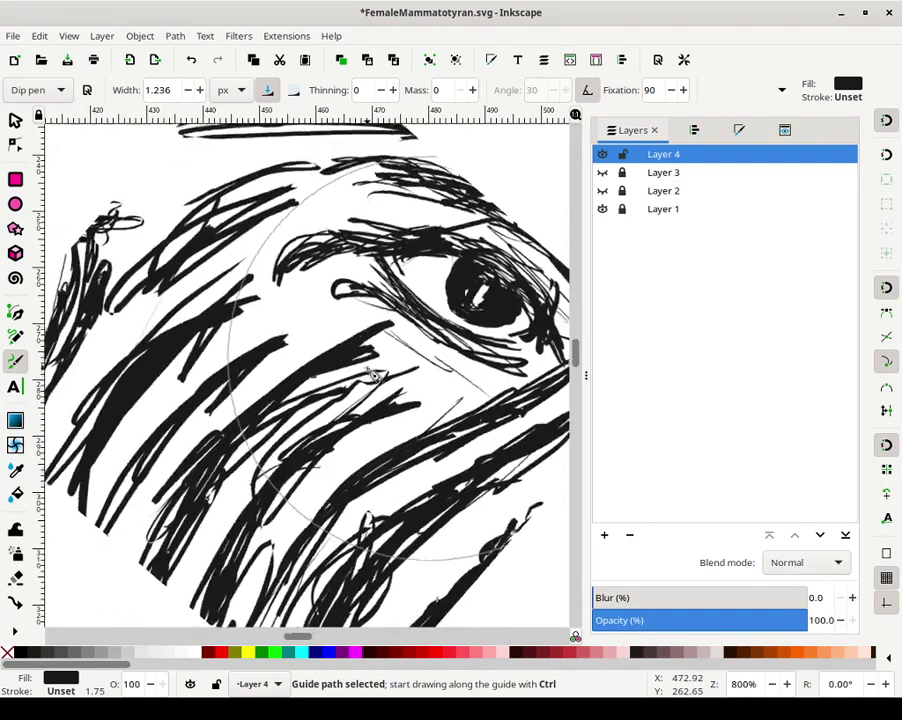
drag(368, 369, 372, 372)
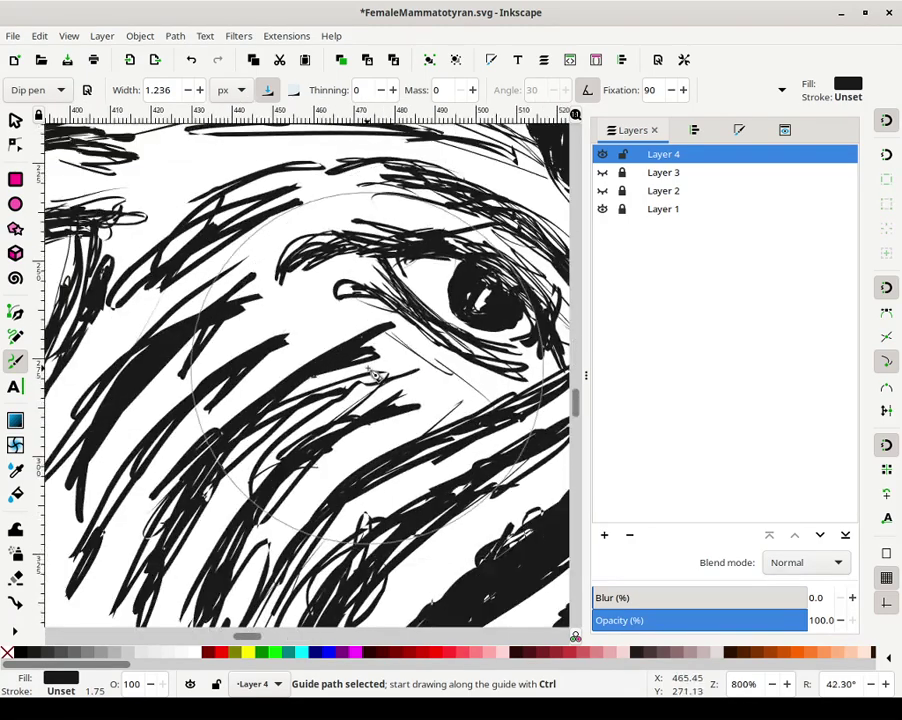
click(830, 682)
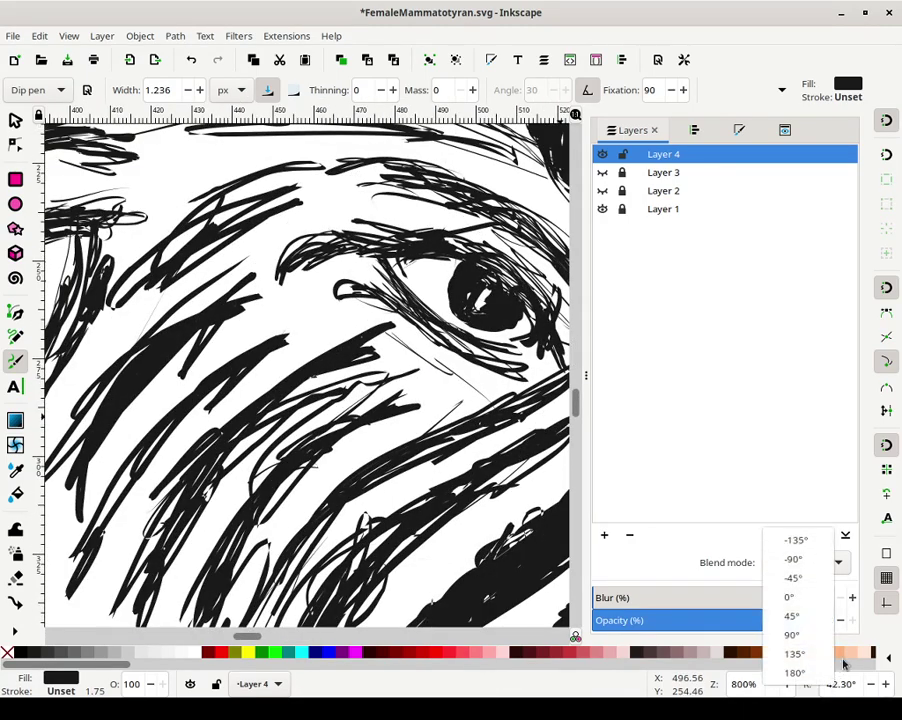
click(806, 600)
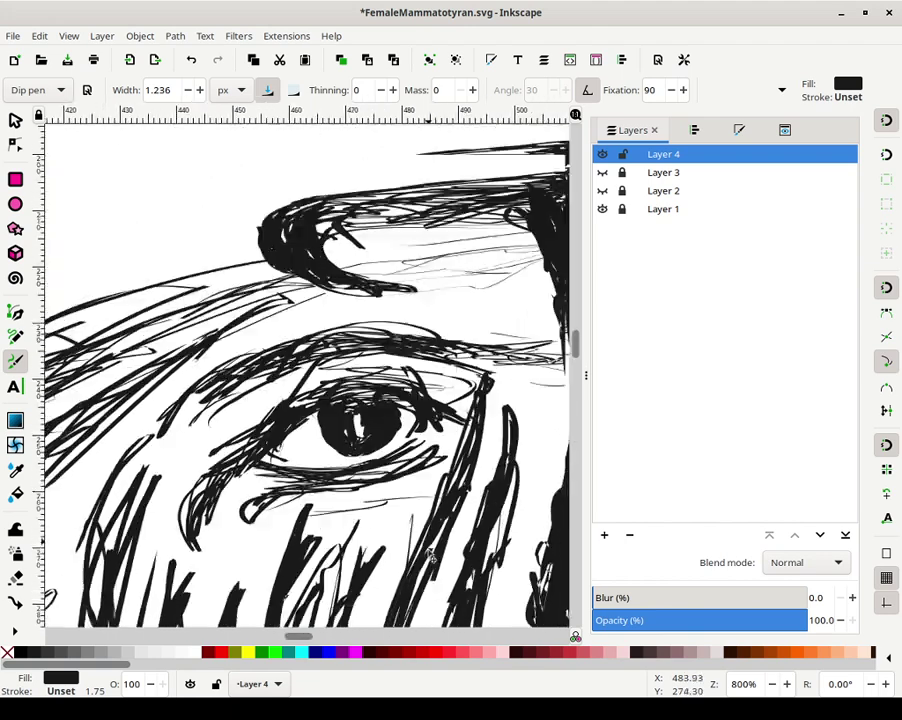
click(187, 90)
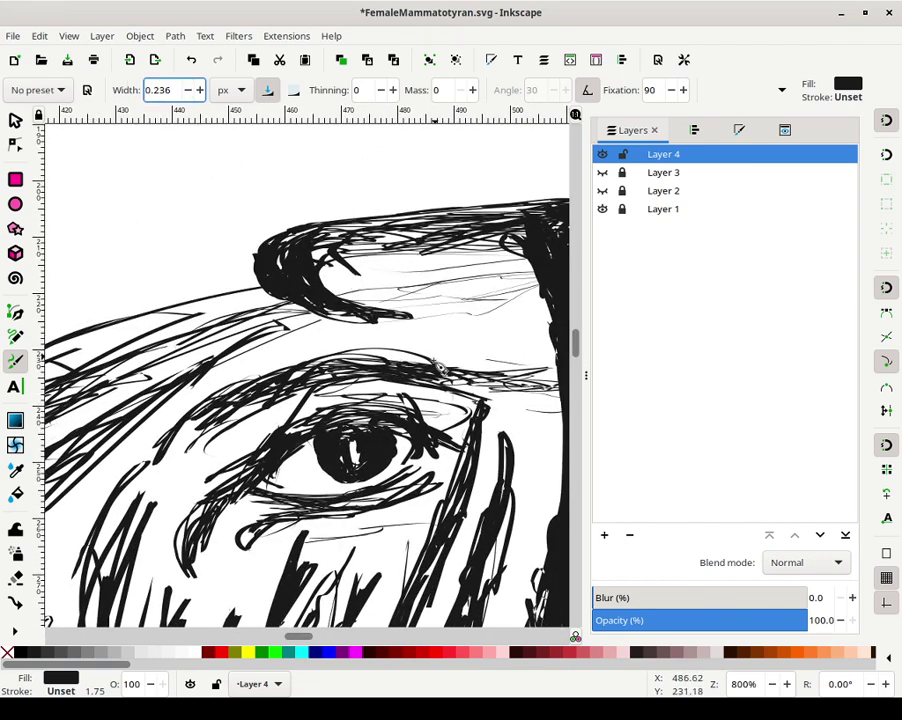
mouse_move(418, 455)
mouse_down()
mouse_move(405, 486)
mouse_move(421, 451)
mouse_move(405, 484)
mouse_move(419, 455)
mouse_move(407, 482)
mouse_move(419, 455)
mouse_move(408, 479)
mouse_move(400, 442)
mouse_up()
mouse_move(308, 448)
mouse_down()
mouse_move(311, 422)
mouse_move(376, 416)
mouse_move(388, 425)
mouse_move(371, 425)
mouse_up()
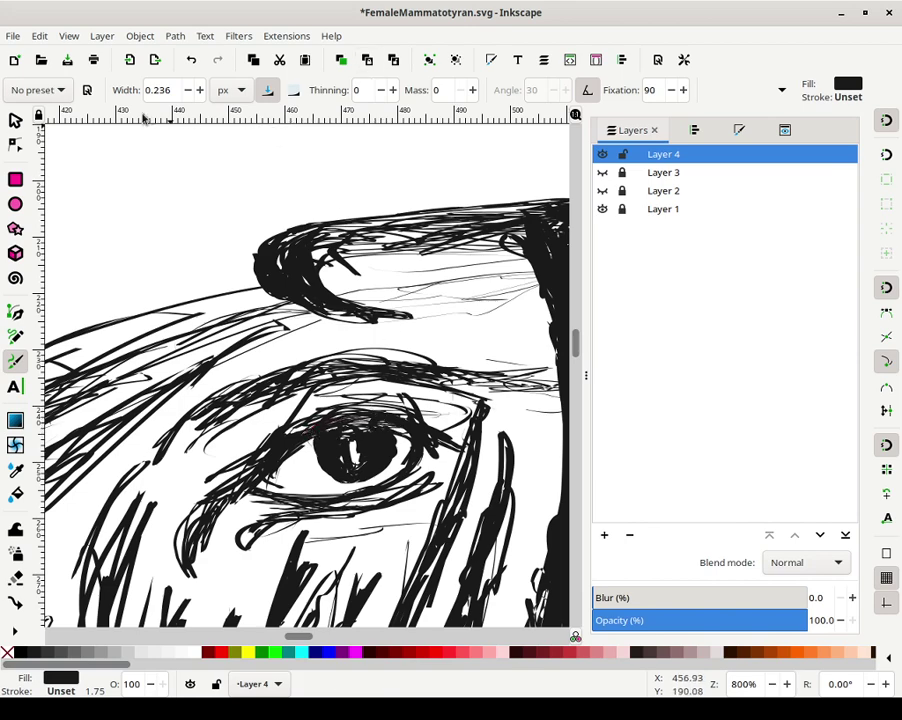
Set the Calligraphy width to 1.236 px and thicken the upper eyelid line toward the eye's front corner
click(199, 90)
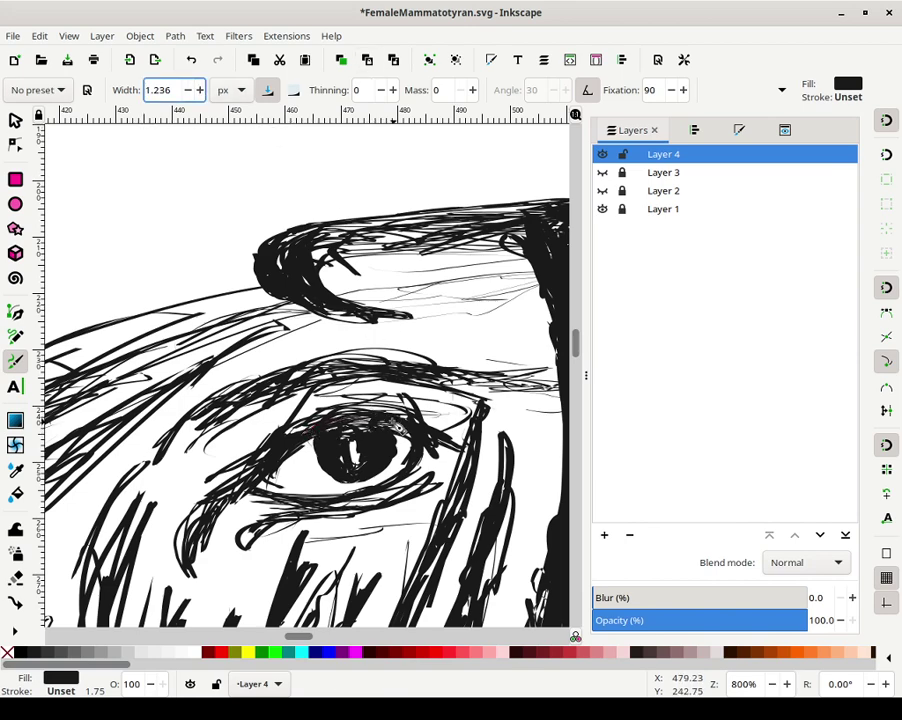
mouse_move(356, 421)
mouse_down()
mouse_move(407, 425)
mouse_move(392, 426)
mouse_up()
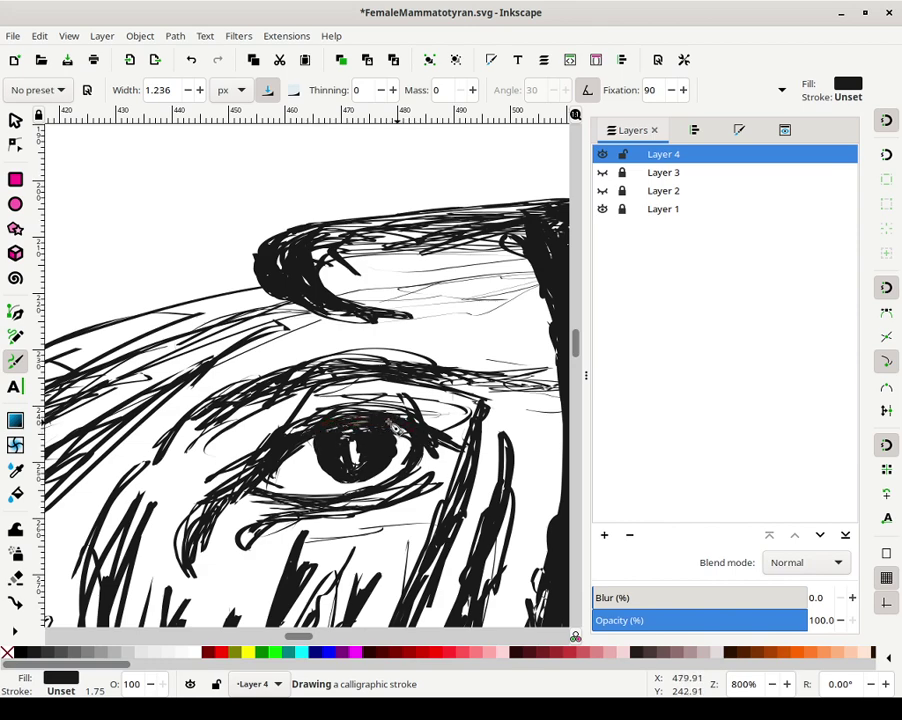
mouse_move(400, 425)
mouse_down()
mouse_move(312, 441)
mouse_move(342, 425)
mouse_move(297, 443)
mouse_move(361, 426)
mouse_move(299, 445)
mouse_move(349, 423)
mouse_move(305, 438)
mouse_move(340, 419)
mouse_move(303, 442)
mouse_move(343, 421)
mouse_move(304, 439)
mouse_move(375, 419)
mouse_move(327, 424)
mouse_move(430, 432)
mouse_up()
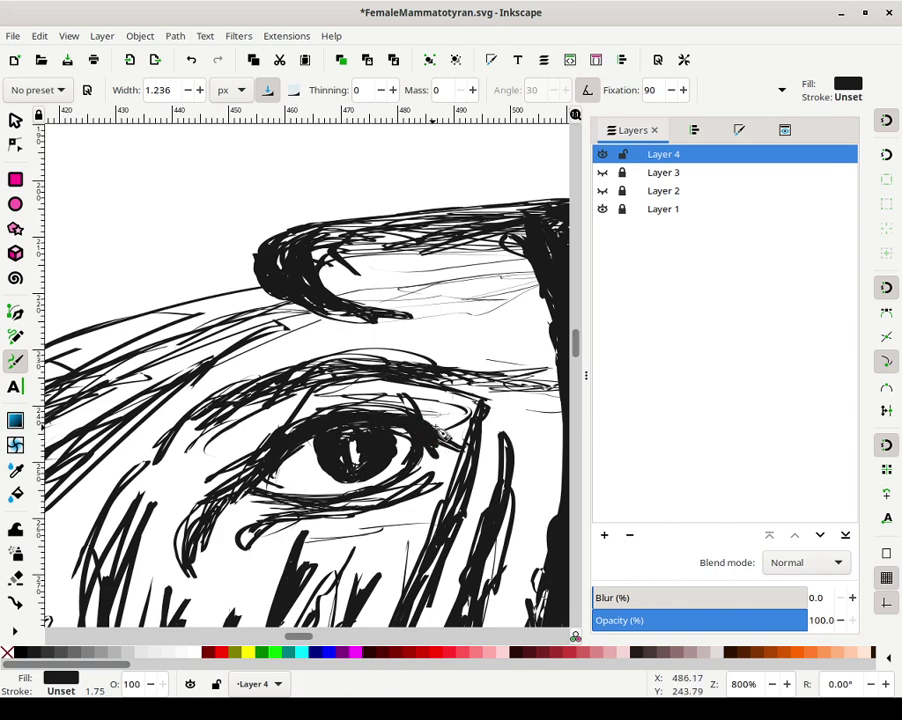
Thicken the crease line under the eye and finish its rear end with a solid dark drop
mouse_move(435, 470)
mouse_down()
mouse_move(406, 503)
mouse_move(441, 486)
mouse_move(428, 500)
mouse_move(442, 486)
mouse_move(266, 535)
mouse_move(348, 524)
mouse_move(283, 527)
mouse_move(265, 542)
mouse_move(303, 528)
mouse_move(261, 548)
mouse_move(290, 529)
mouse_move(365, 519)
mouse_move(303, 519)
mouse_move(384, 513)
mouse_move(429, 457)
mouse_move(388, 507)
mouse_up()
drag(286, 522, 376, 510)
mouse_move(316, 533)
mouse_down()
mouse_move(355, 533)
mouse_move(332, 530)
mouse_move(367, 528)
mouse_move(338, 528)
mouse_move(384, 510)
mouse_up()
drag(388, 507, 450, 471)
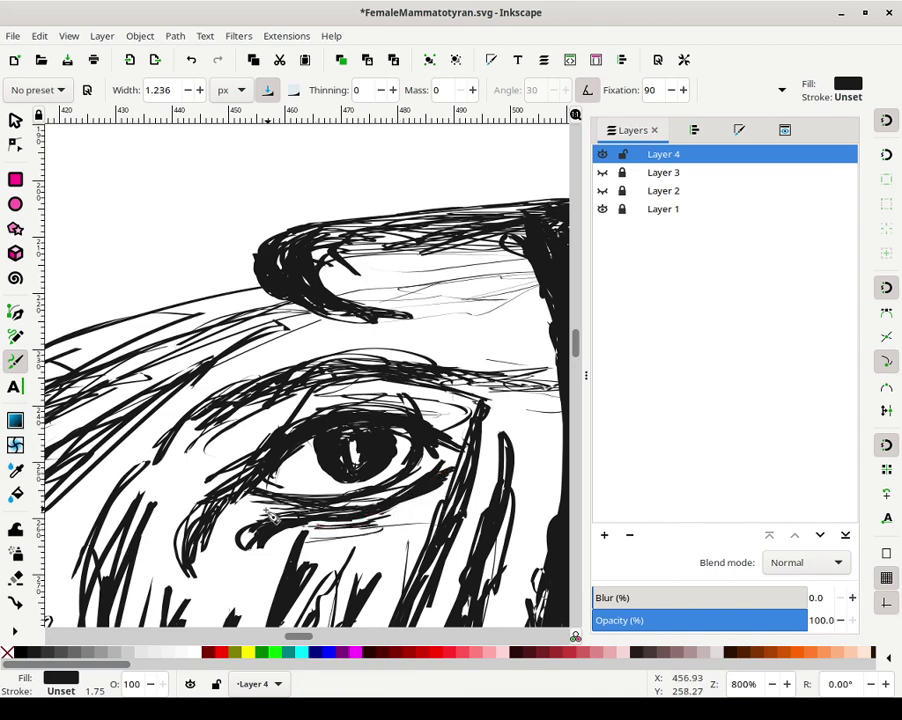
mouse_move(262, 527)
mouse_down()
mouse_move(258, 570)
mouse_move(266, 542)
mouse_move(260, 577)
mouse_move(256, 545)
mouse_up()
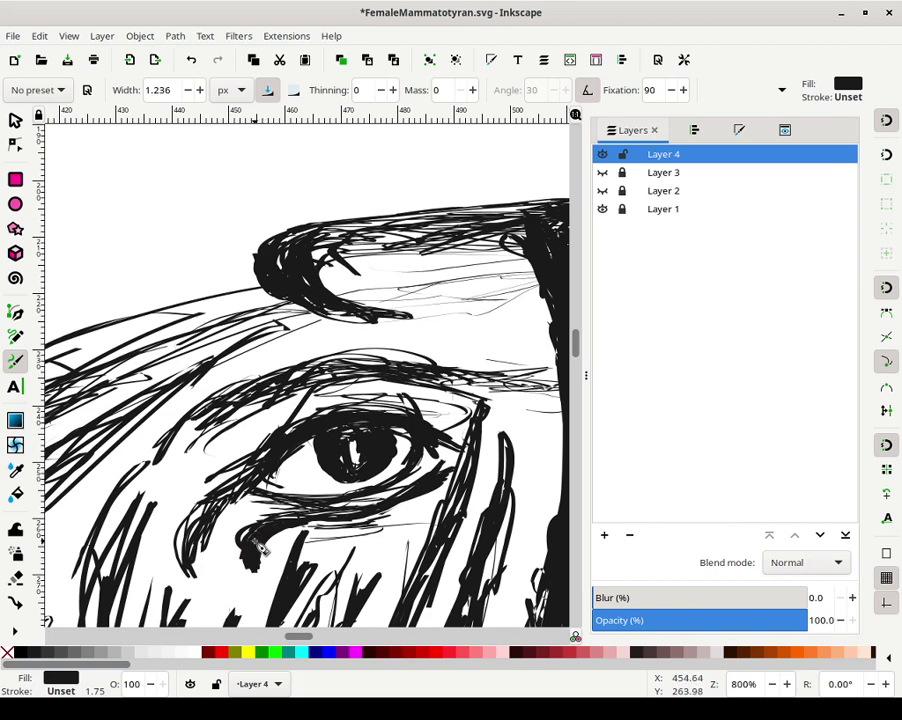
Examine how the retouched eye looks within the whole head, and return to the close-up
key(minus)
key(minus)
key(minus)
key(minus)
key(minus)
key(minus)
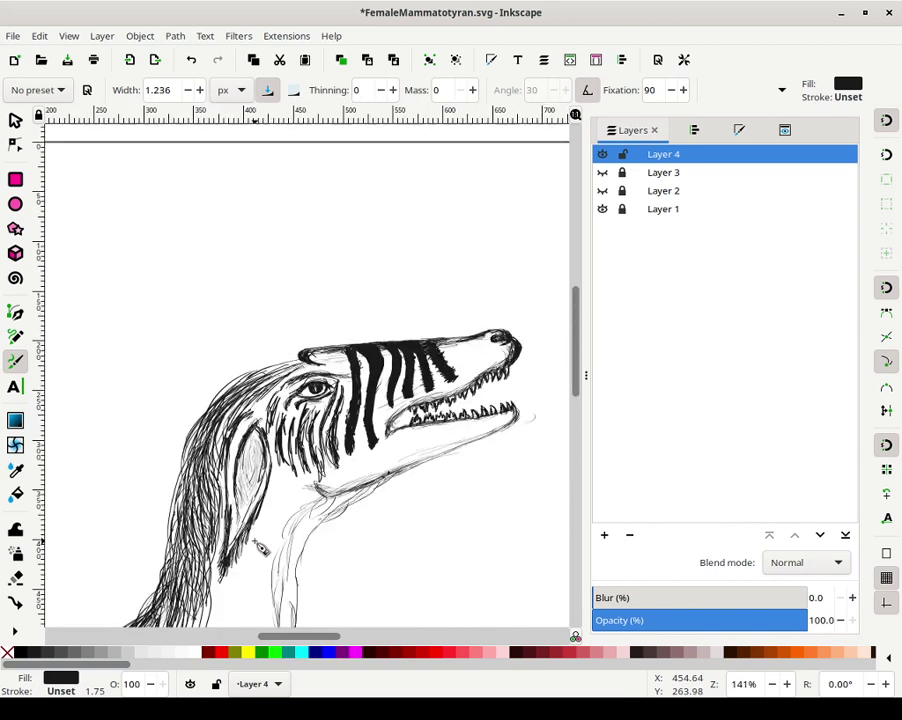
key(minus)
key(plus)
key(plus)
key(plus)
key(plus)
key(plus)
key(plus)
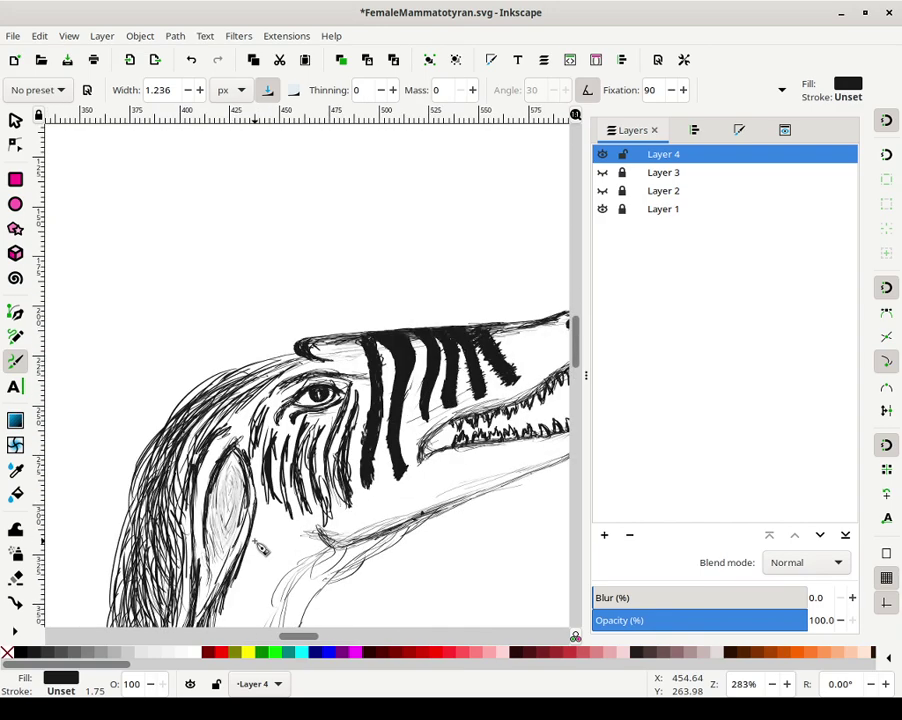
key(plus)
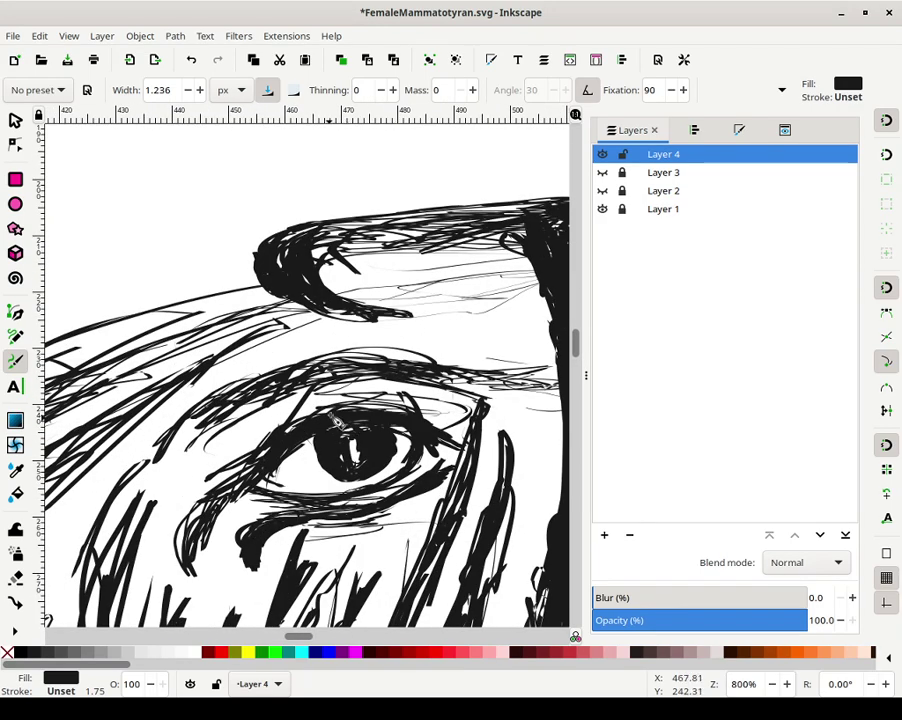
Fill and enlarge the iris with solid dark strokes up to the upper eyelid, leaving the small white highlight open
mouse_move(339, 431)
mouse_down()
mouse_move(359, 469)
mouse_move(349, 466)
mouse_move(375, 458)
mouse_move(352, 473)
mouse_move(371, 465)
mouse_move(357, 481)
mouse_move(344, 476)
mouse_move(364, 481)
mouse_move(347, 479)
mouse_move(366, 483)
mouse_move(387, 468)
mouse_move(368, 478)
mouse_move(379, 480)
mouse_move(394, 456)
mouse_move(380, 476)
mouse_move(394, 443)
mouse_move(392, 462)
mouse_move(385, 425)
mouse_move(392, 450)
mouse_move(398, 434)
mouse_move(357, 423)
mouse_up()
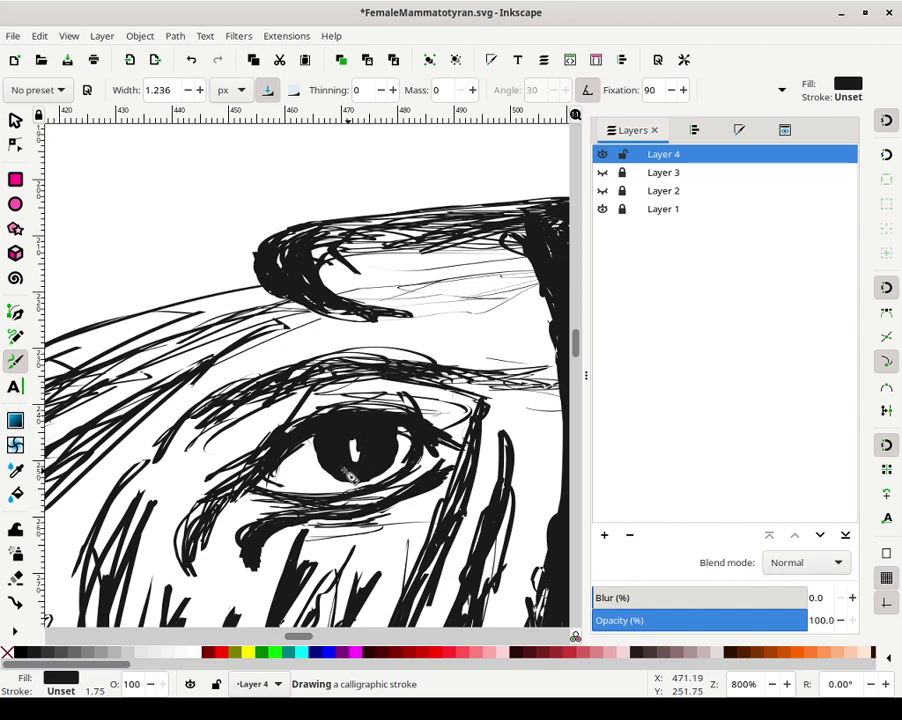
drag(354, 470, 322, 439)
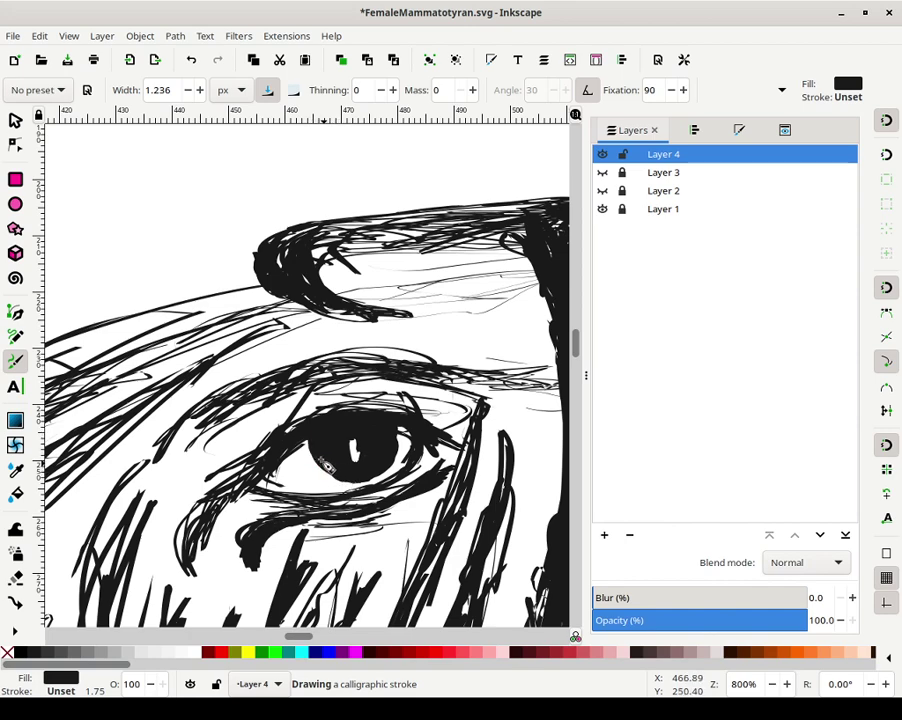
mouse_move(364, 480)
mouse_down()
mouse_move(386, 466)
mouse_move(395, 437)
mouse_up()
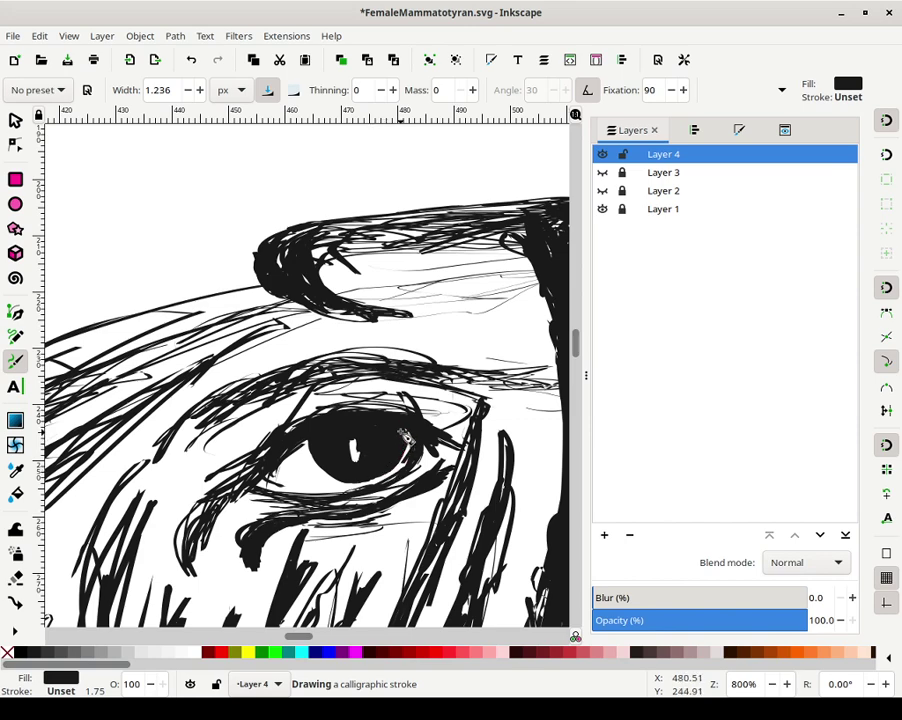
drag(352, 438, 370, 434)
mouse_move(377, 427)
mouse_down()
mouse_move(337, 421)
mouse_move(324, 443)
mouse_move(333, 411)
mouse_up()
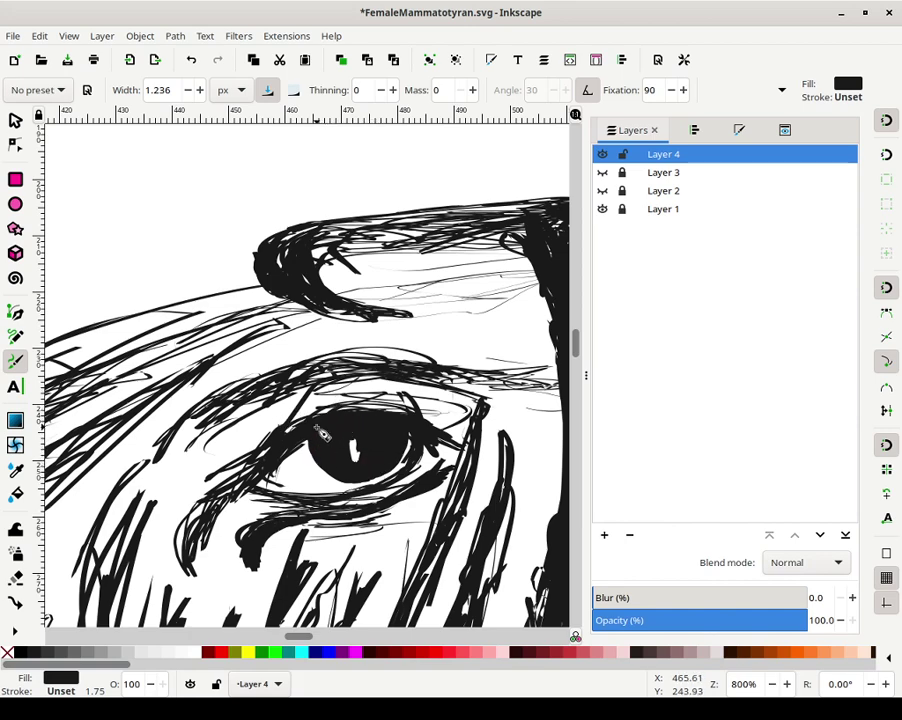
Set the Calligraphy width to 0.236 px and darken the eye's rear corner and the lid line beside it
click(188, 90)
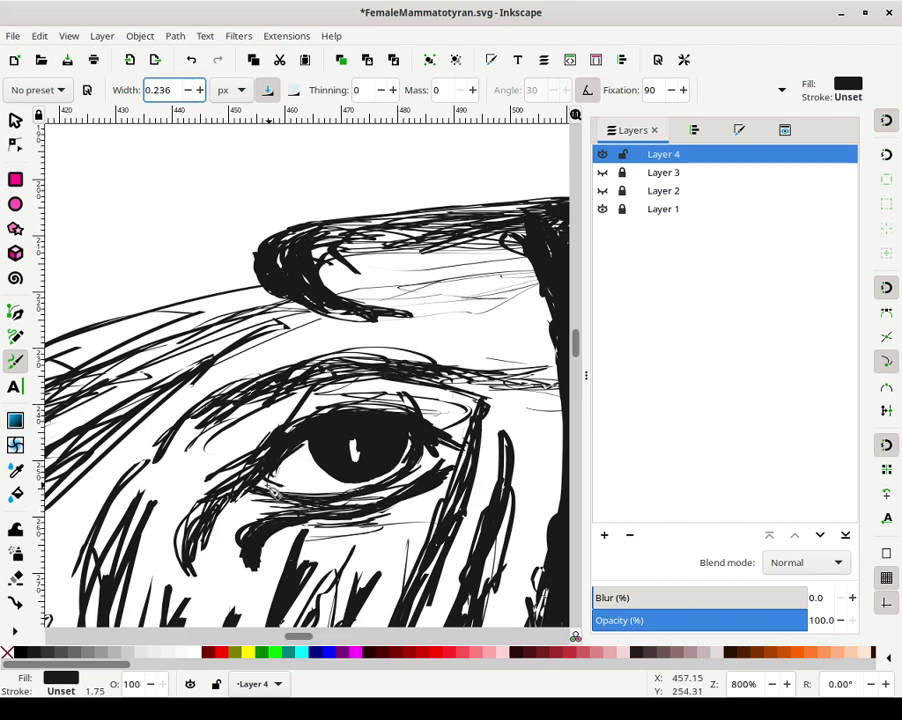
mouse_move(270, 487)
mouse_down()
mouse_move(300, 503)
mouse_move(272, 494)
mouse_up()
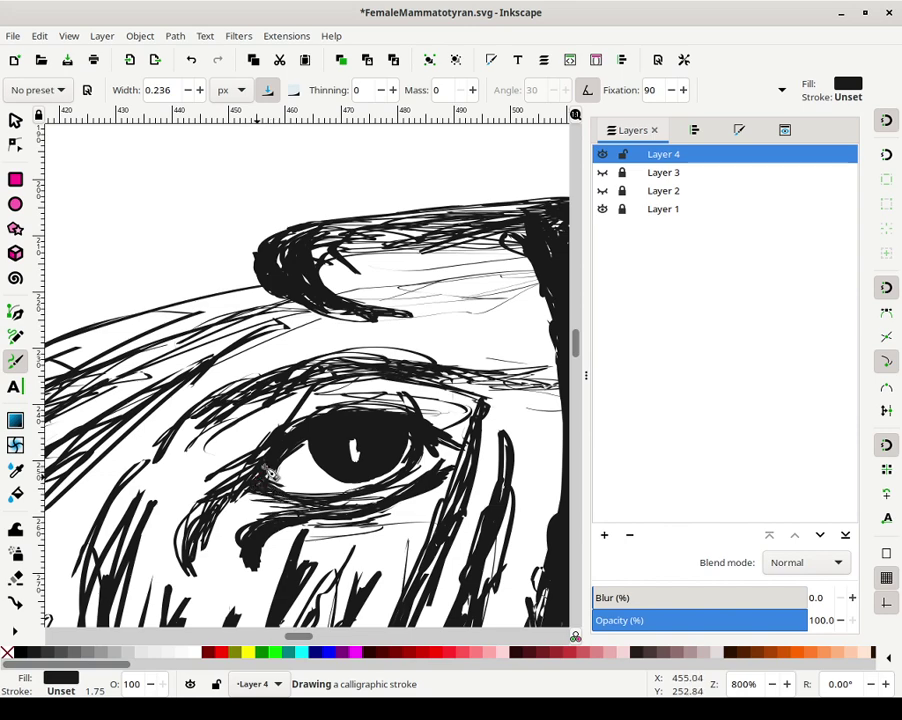
mouse_move(268, 470)
mouse_down()
mouse_move(236, 502)
mouse_move(264, 468)
mouse_move(234, 504)
mouse_move(315, 424)
mouse_move(268, 459)
mouse_move(252, 414)
mouse_move(257, 440)
mouse_move(246, 419)
mouse_move(259, 445)
mouse_move(253, 412)
mouse_move(258, 451)
mouse_up()
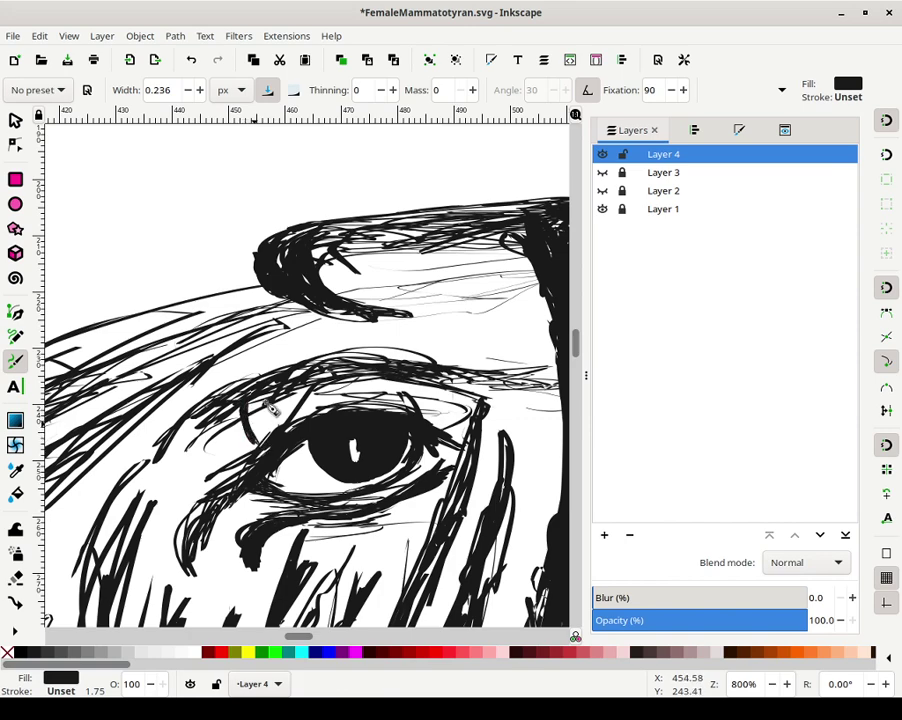
Draw a row of short curved stripes between the brow line and the rear half of the upper eyelid
drag(259, 390, 266, 437)
mouse_move(259, 393)
mouse_down()
mouse_move(266, 430)
mouse_move(287, 423)
mouse_move(276, 408)
mouse_move(280, 419)
mouse_up()
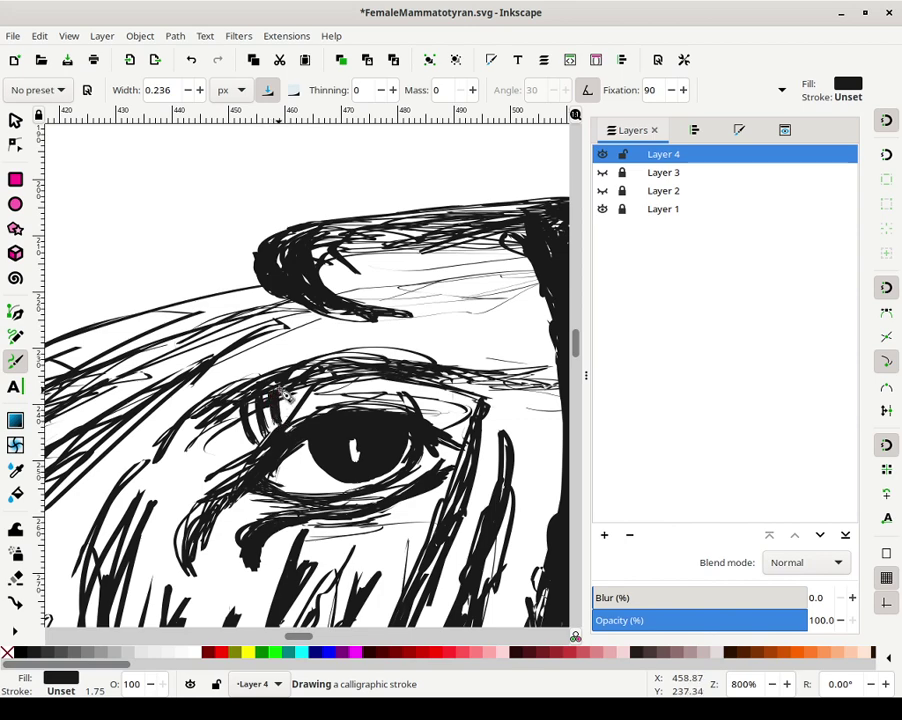
drag(279, 388, 280, 392)
mouse_move(289, 388)
mouse_down()
mouse_move(295, 410)
mouse_move(292, 388)
mouse_move(297, 401)
mouse_up()
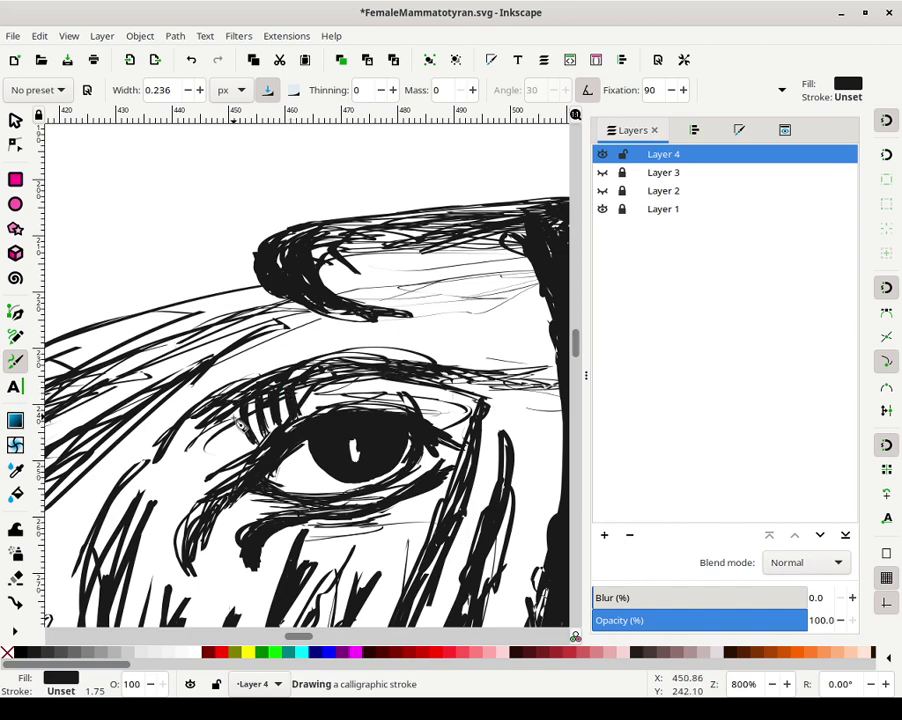
drag(243, 440, 243, 443)
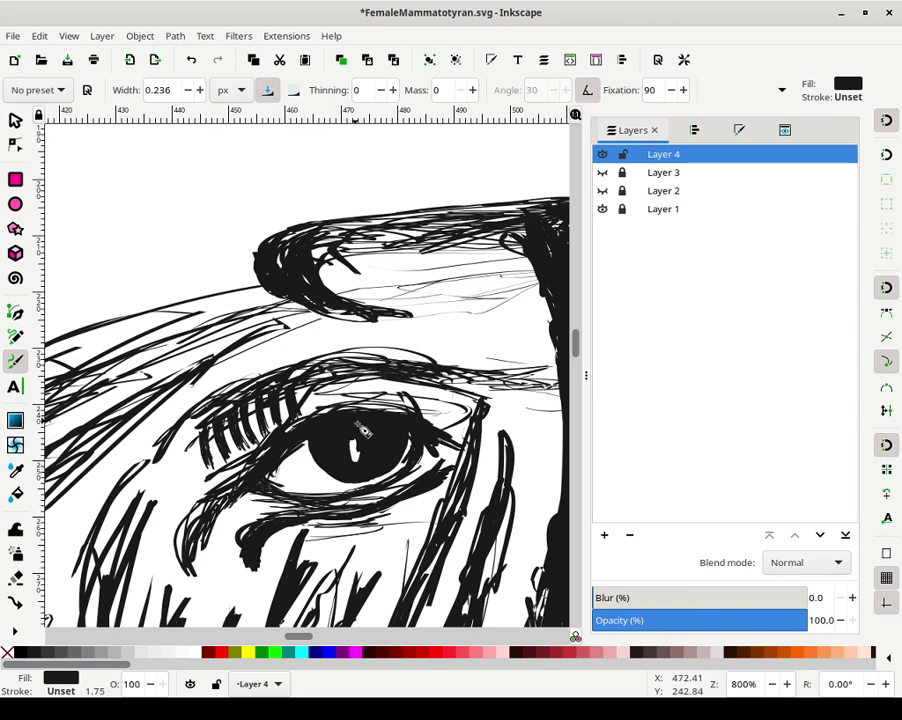
drag(312, 408, 322, 395)
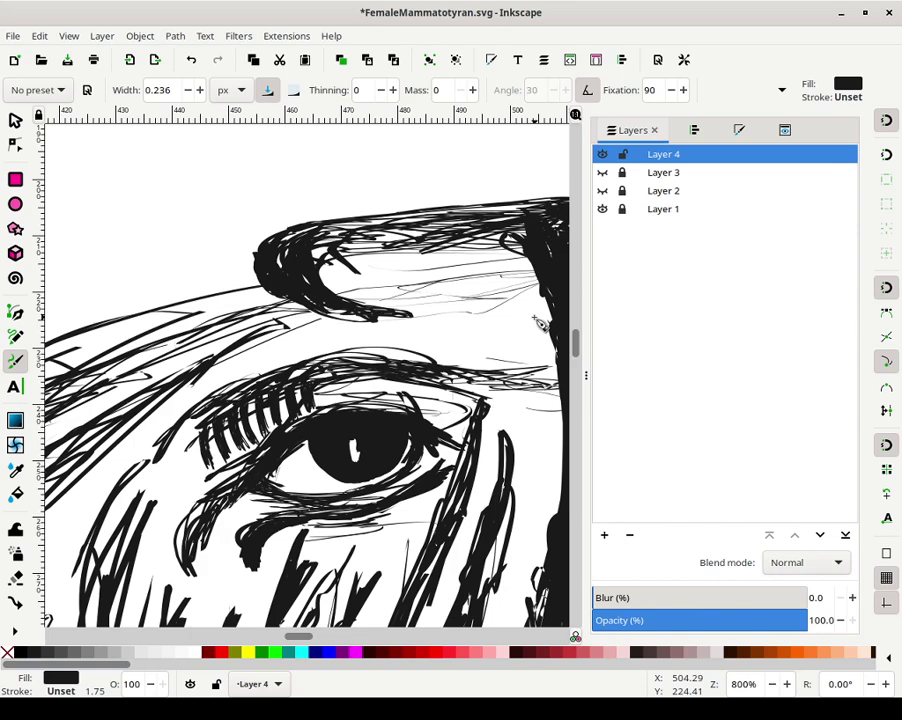
key(minus)
key(minus)
key(minus)
key(minus)
key(minus)
key(minus)
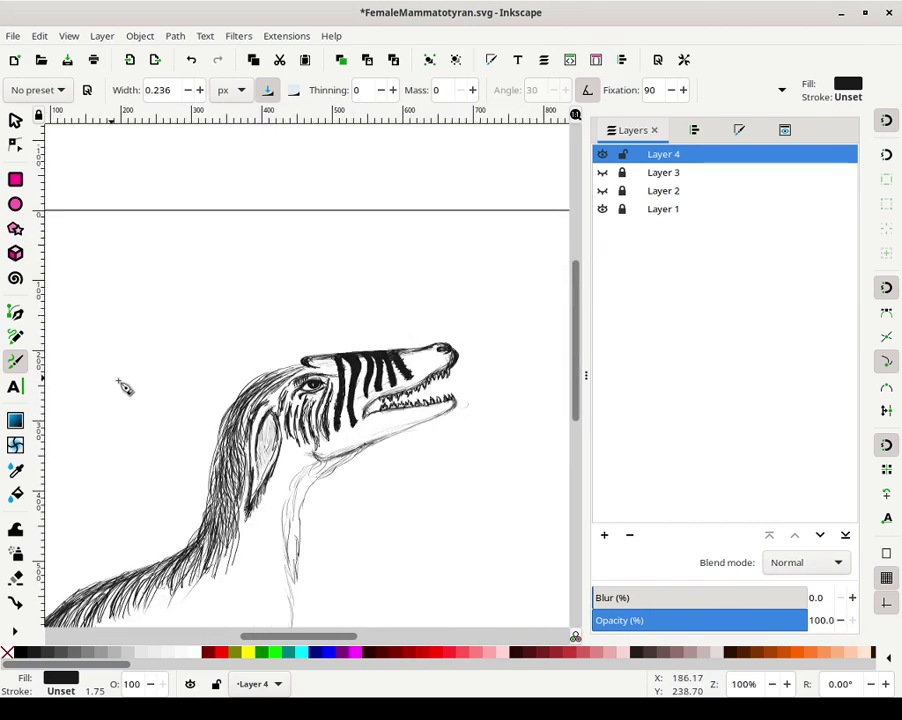
Touch up the area in front of the eye, set the Calligraphy width to 1.236 px and add short dark stripes along the brow crest
drag(328, 392, 338, 392)
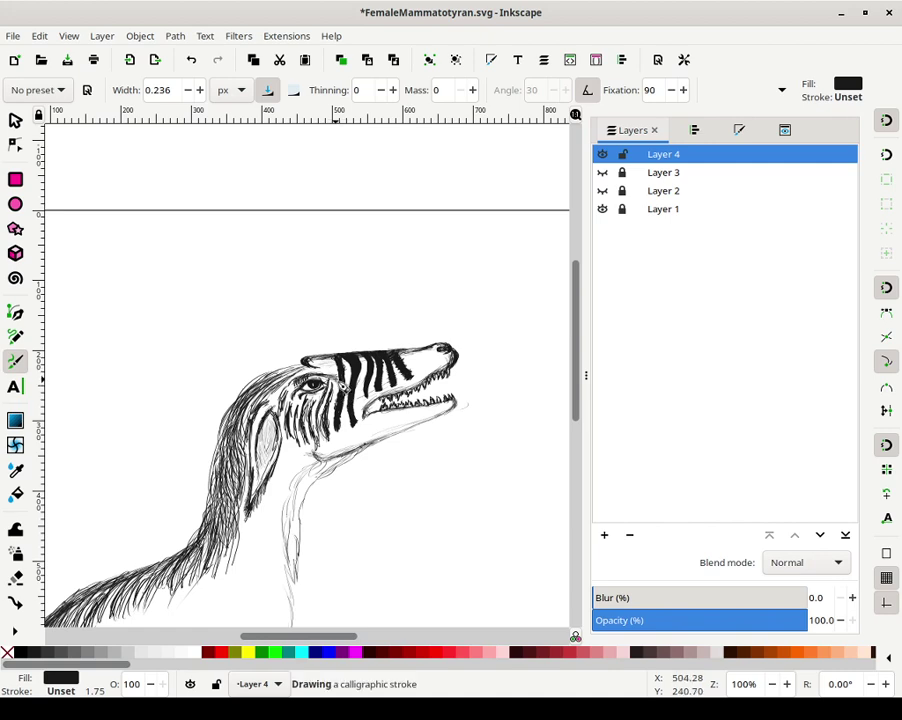
drag(338, 392, 337, 378)
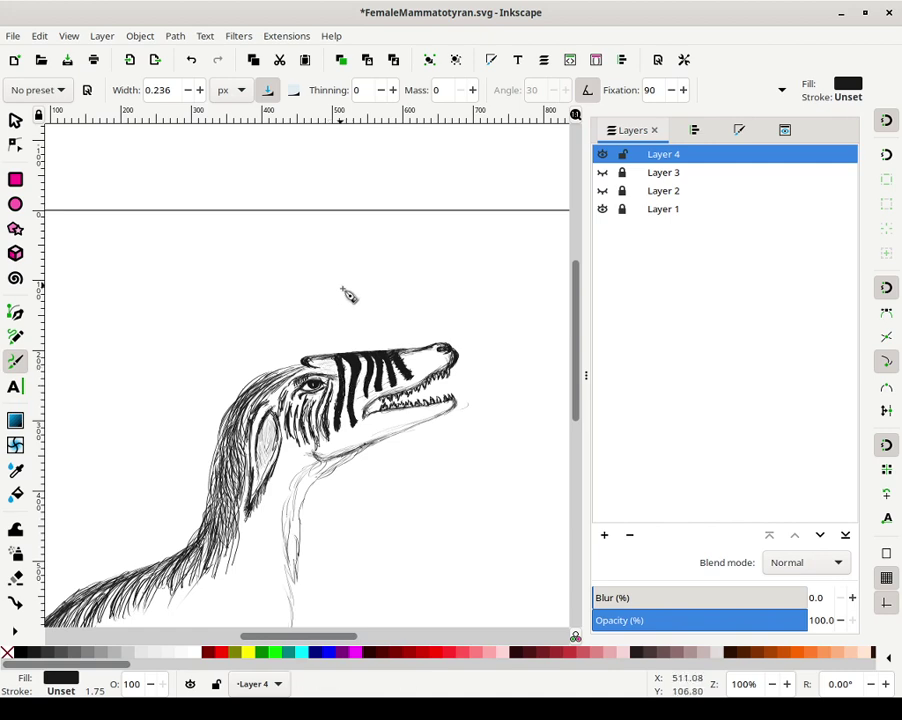
click(199, 90)
drag(322, 352, 339, 372)
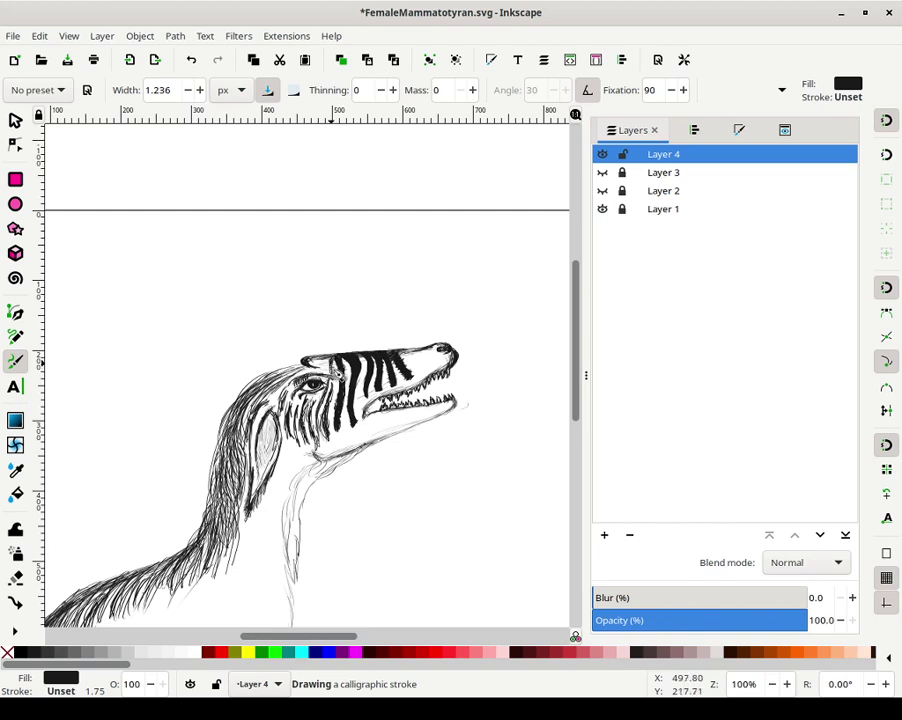
drag(330, 359, 325, 366)
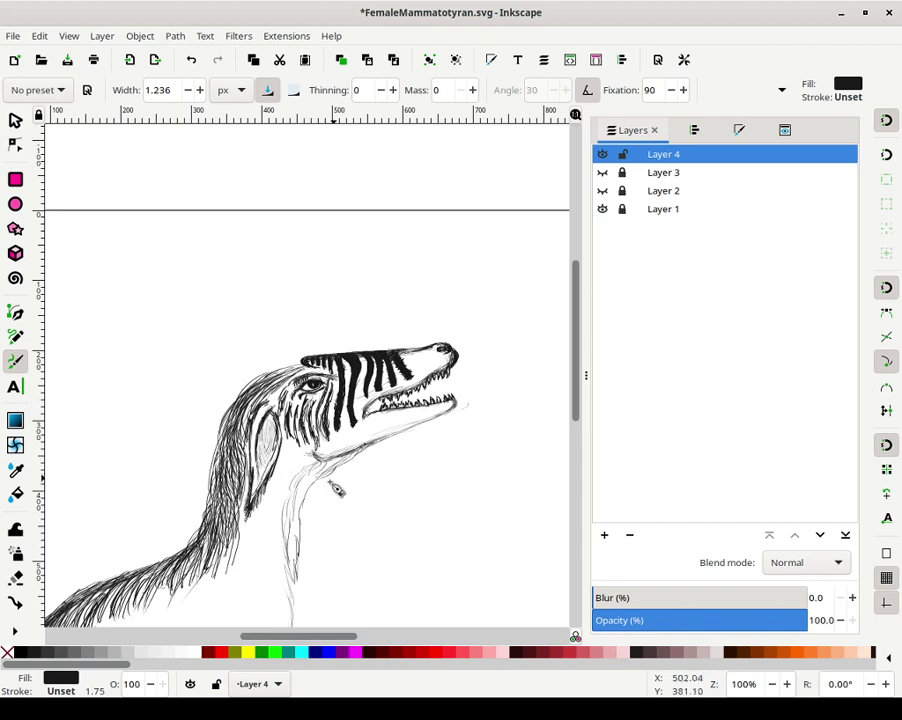
Shade the underside of the lower jaw with dense slanted strokes from the chin back towards the throat
mouse_move(350, 466)
mouse_down()
mouse_move(440, 418)
mouse_move(413, 420)
mouse_move(449, 414)
mouse_move(452, 422)
mouse_move(461, 412)
mouse_move(452, 425)
mouse_move(465, 415)
mouse_move(438, 421)
mouse_move(453, 419)
mouse_move(459, 405)
mouse_move(426, 425)
mouse_up()
drag(453, 425, 428, 433)
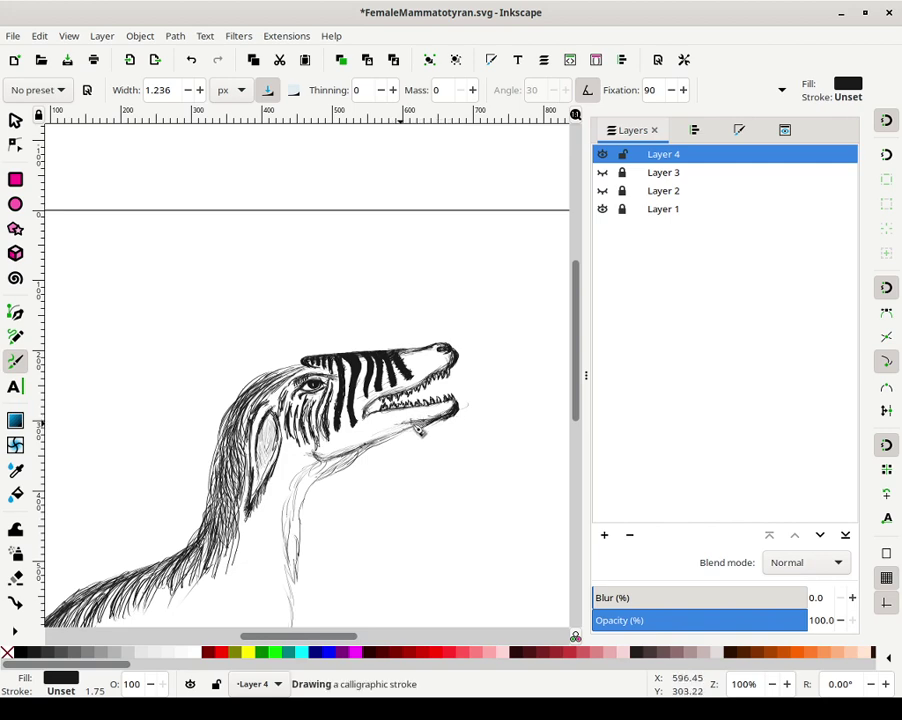
mouse_move(432, 430)
mouse_down()
mouse_move(432, 419)
mouse_move(433, 436)
mouse_move(457, 417)
mouse_move(435, 414)
mouse_move(427, 436)
mouse_move(383, 453)
mouse_move(400, 443)
mouse_up()
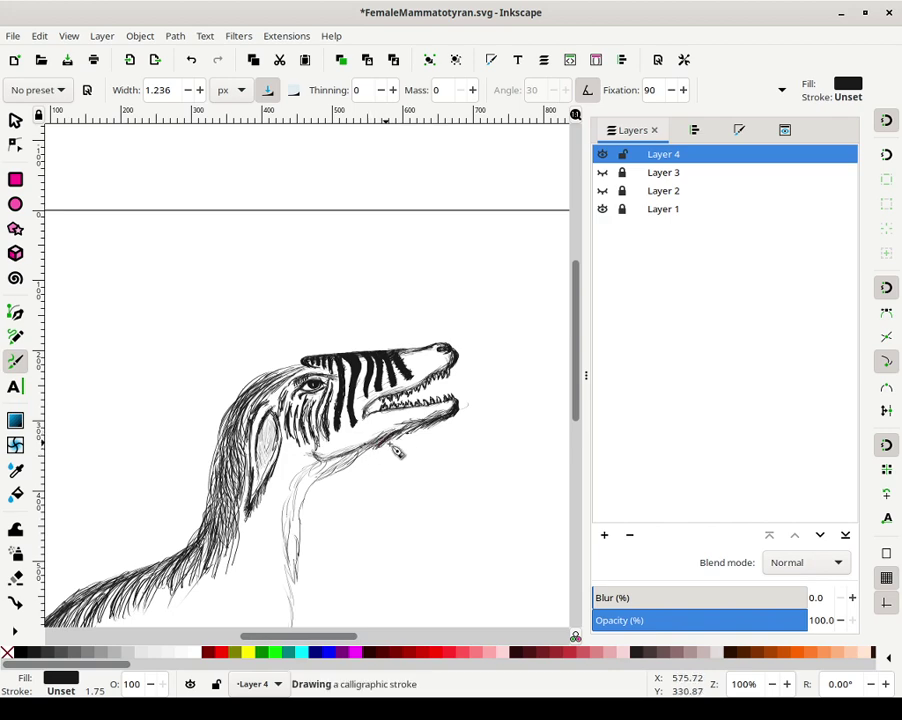
mouse_move(397, 451)
mouse_down()
mouse_move(436, 419)
mouse_move(419, 434)
mouse_move(435, 422)
mouse_move(459, 426)
mouse_move(439, 423)
mouse_move(405, 449)
mouse_move(393, 447)
mouse_move(425, 421)
mouse_move(426, 439)
mouse_move(377, 421)
mouse_move(343, 434)
mouse_move(353, 447)
mouse_move(390, 447)
mouse_move(359, 462)
mouse_move(349, 458)
mouse_move(368, 460)
mouse_move(445, 415)
mouse_up()
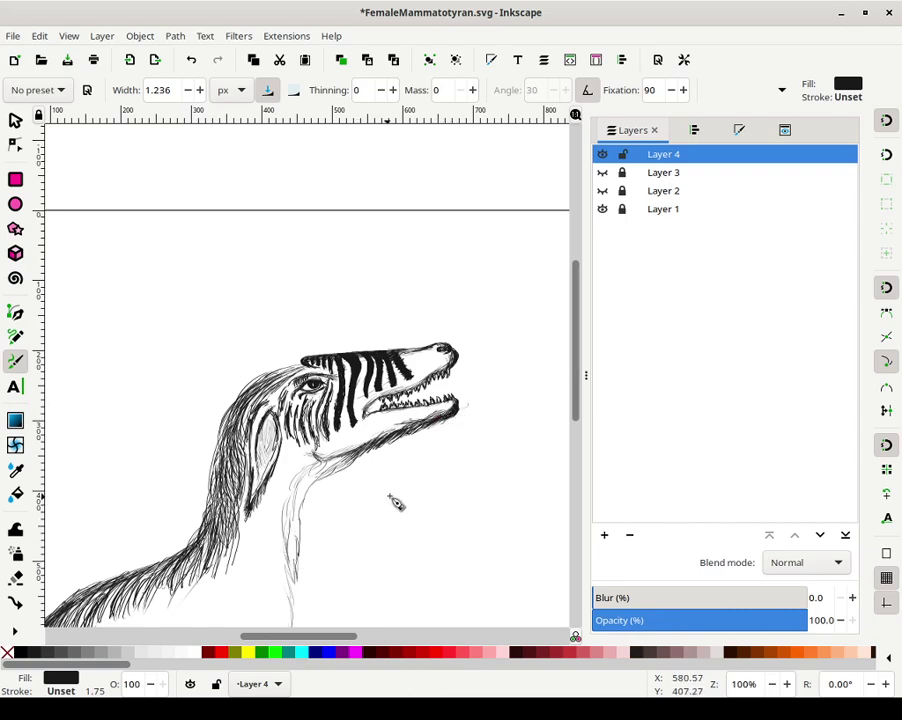
ctrl+scroll(408, 448, up, 4)
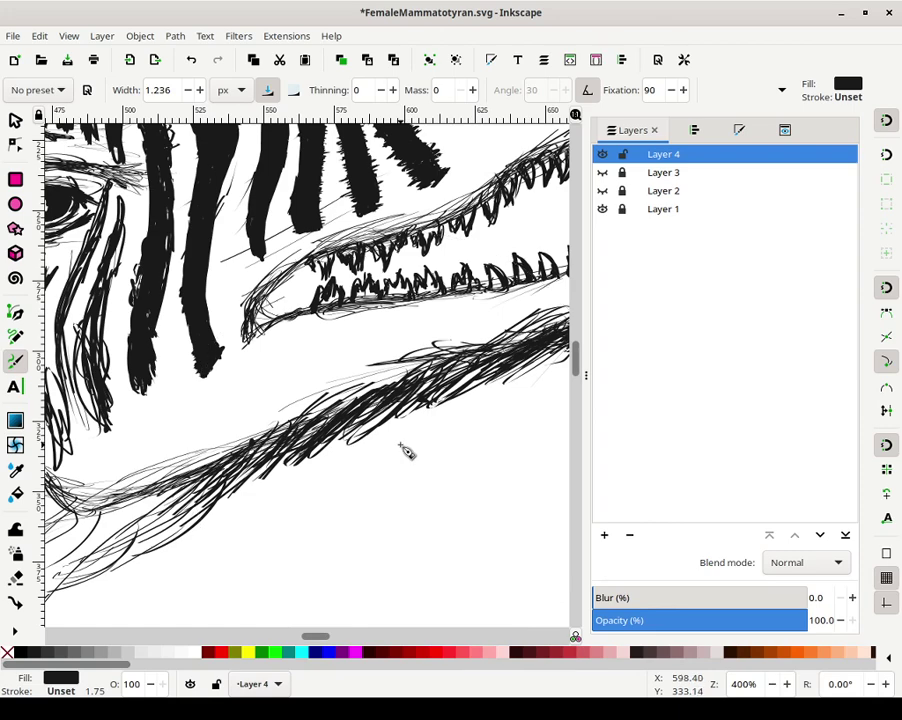
mouse_move(345, 433)
mouse_down()
mouse_move(378, 404)
mouse_move(362, 440)
mouse_move(376, 420)
mouse_move(355, 444)
mouse_move(371, 404)
mouse_move(360, 413)
mouse_move(374, 438)
mouse_move(396, 402)
mouse_move(385, 418)
mouse_move(403, 420)
mouse_move(425, 389)
mouse_move(417, 406)
mouse_move(431, 405)
mouse_move(447, 377)
mouse_move(426, 414)
mouse_move(456, 374)
mouse_move(434, 376)
mouse_move(416, 408)
mouse_move(470, 363)
mouse_move(497, 365)
mouse_move(470, 380)
mouse_move(519, 362)
mouse_move(489, 392)
mouse_move(535, 348)
mouse_move(521, 383)
mouse_move(531, 348)
mouse_move(484, 398)
mouse_move(486, 366)
mouse_move(494, 390)
mouse_move(504, 390)
mouse_move(523, 352)
mouse_move(526, 383)
mouse_move(566, 348)
mouse_move(552, 368)
mouse_move(554, 357)
mouse_move(522, 378)
mouse_move(482, 370)
mouse_up()
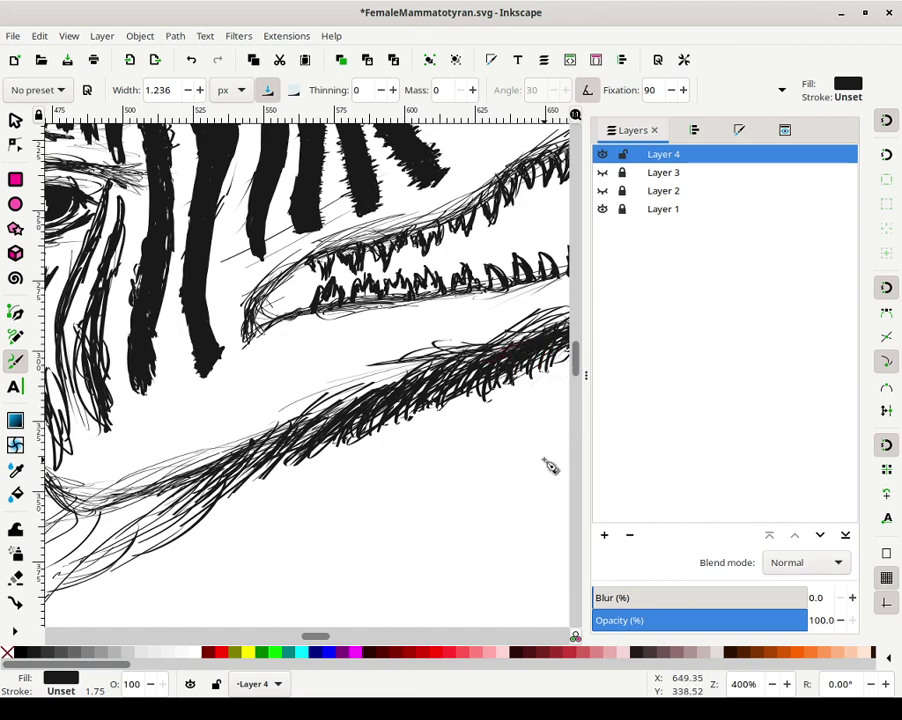
Draw five thick upright stripes on the lower jaw and extend the row of snout stripes forward to the nostril
mouse_move(312, 376)
mouse_down()
mouse_move(318, 396)
mouse_move(309, 365)
mouse_move(317, 414)
mouse_move(325, 412)
mouse_move(311, 401)
mouse_move(307, 373)
mouse_move(314, 410)
mouse_move(327, 418)
mouse_move(328, 410)
mouse_move(322, 422)
mouse_move(342, 430)
mouse_move(319, 440)
mouse_move(320, 429)
mouse_move(306, 436)
mouse_move(343, 420)
mouse_move(356, 435)
mouse_move(351, 402)
mouse_move(345, 418)
mouse_move(336, 393)
mouse_move(335, 358)
mouse_move(350, 376)
mouse_move(351, 412)
mouse_move(344, 350)
mouse_move(334, 357)
mouse_move(363, 406)
mouse_move(344, 381)
mouse_move(356, 398)
mouse_move(367, 389)
mouse_move(366, 354)
mouse_move(374, 401)
mouse_move(365, 390)
mouse_move(366, 355)
mouse_move(378, 395)
mouse_move(381, 365)
mouse_move(372, 380)
mouse_move(374, 352)
mouse_move(363, 352)
mouse_move(386, 389)
mouse_move(395, 380)
mouse_move(394, 345)
mouse_move(396, 373)
mouse_move(404, 370)
mouse_move(398, 365)
mouse_move(399, 381)
mouse_move(403, 343)
mouse_move(429, 380)
mouse_up()
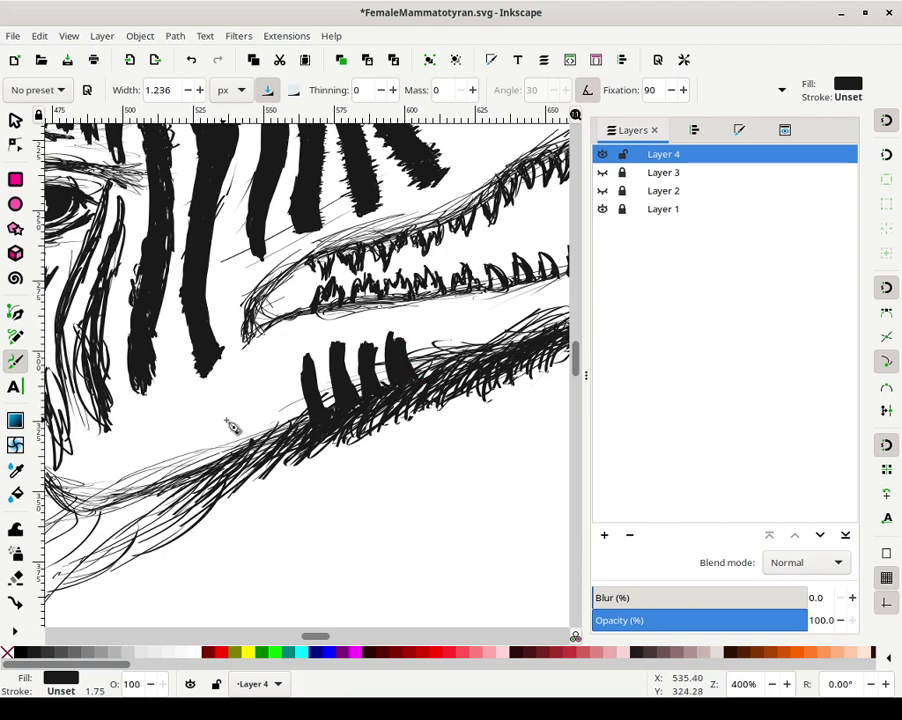
mouse_move(272, 426)
mouse_down()
mouse_move(273, 387)
mouse_move(286, 432)
mouse_move(274, 386)
mouse_move(290, 425)
mouse_move(273, 412)
mouse_move(276, 442)
mouse_move(270, 415)
mouse_move(268, 434)
mouse_move(268, 402)
mouse_move(273, 417)
mouse_move(263, 399)
mouse_move(274, 439)
mouse_move(298, 434)
mouse_move(286, 434)
mouse_move(270, 465)
mouse_move(255, 458)
mouse_move(271, 448)
mouse_move(260, 475)
mouse_move(284, 473)
mouse_move(314, 430)
mouse_move(546, 339)
mouse_up()
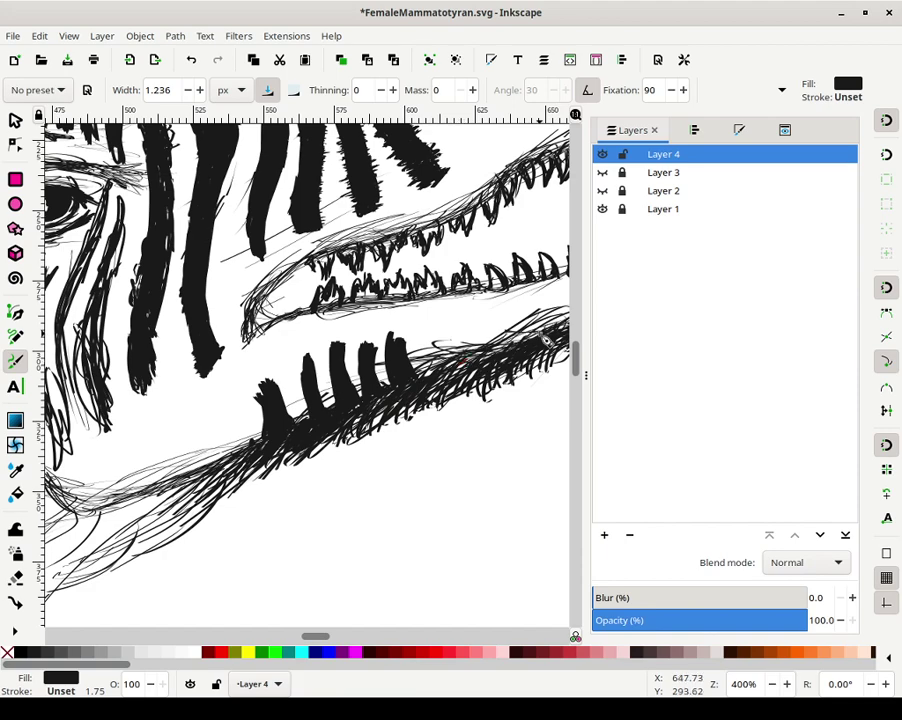
ctrl+scroll(460, 378, down, 2)
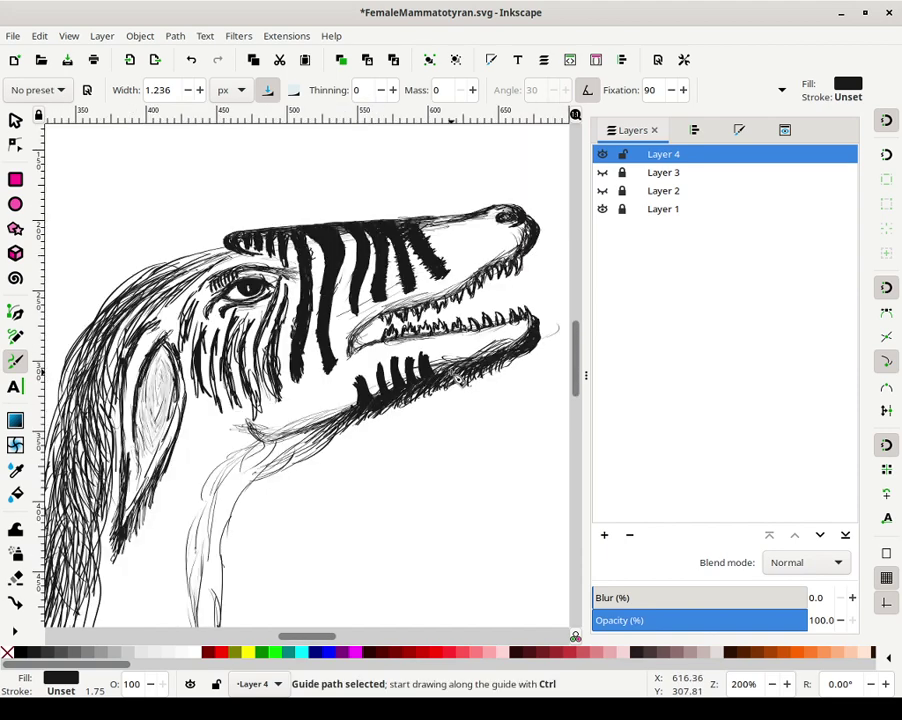
scroll(452, 372, down, 2)
drag(452, 375, 343, 435)
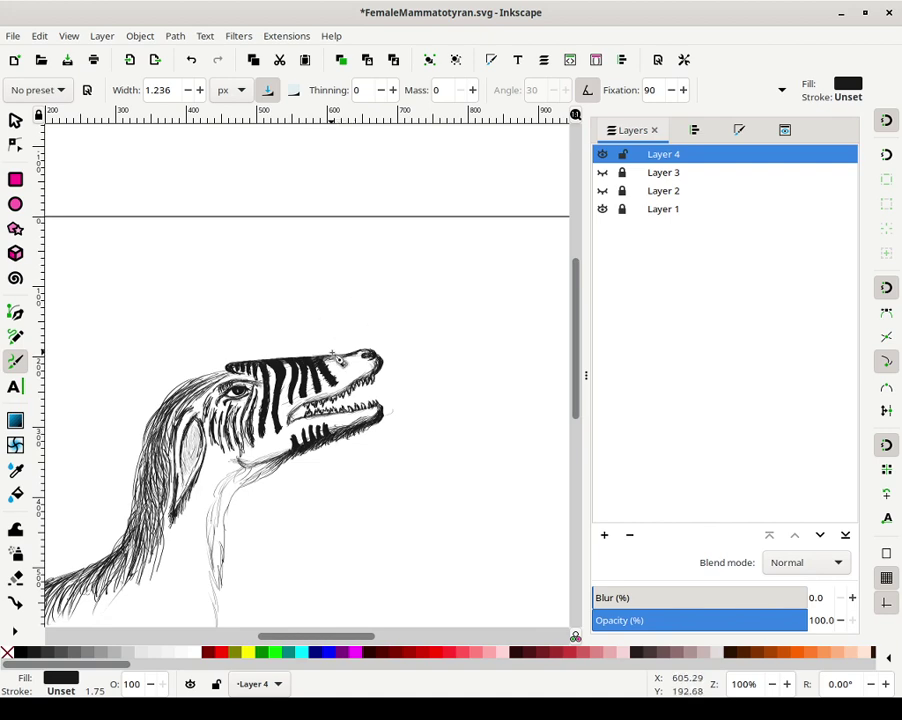
mouse_move(358, 367)
mouse_down()
mouse_move(364, 378)
mouse_move(341, 379)
mouse_move(332, 364)
mouse_up()
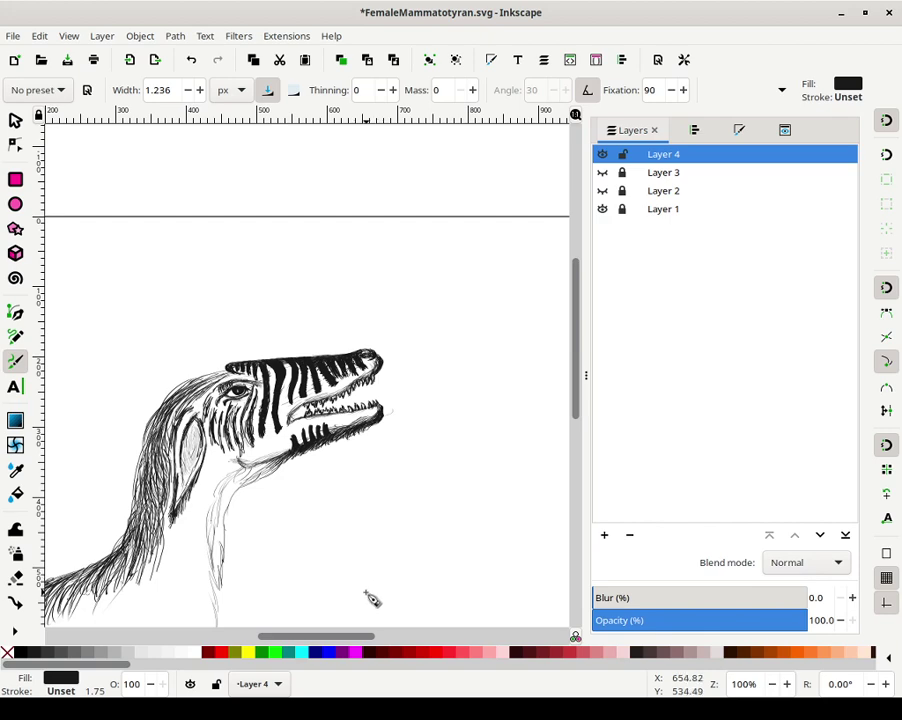
Set the Calligraphy width to 0.736 px and sketch a pointed oval fruit outline above and ahead of the snout, inside the page corner
mouse_move(464, 406)
mouse_down()
mouse_move(367, 461)
mouse_move(400, 440)
mouse_up()
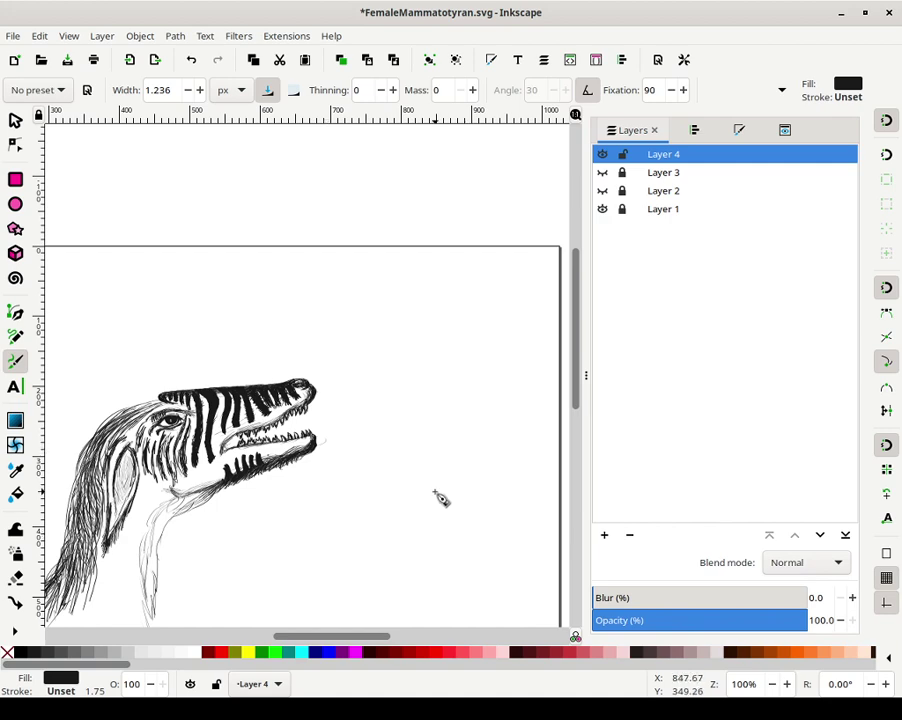
key(minus)
key(minus)
key(minus)
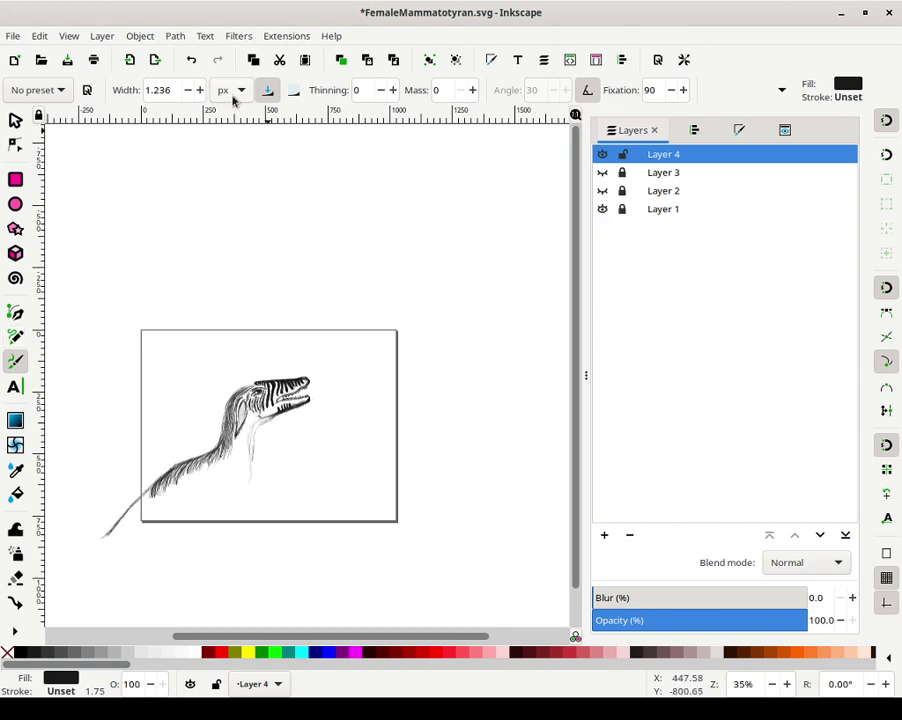
click(156, 91)
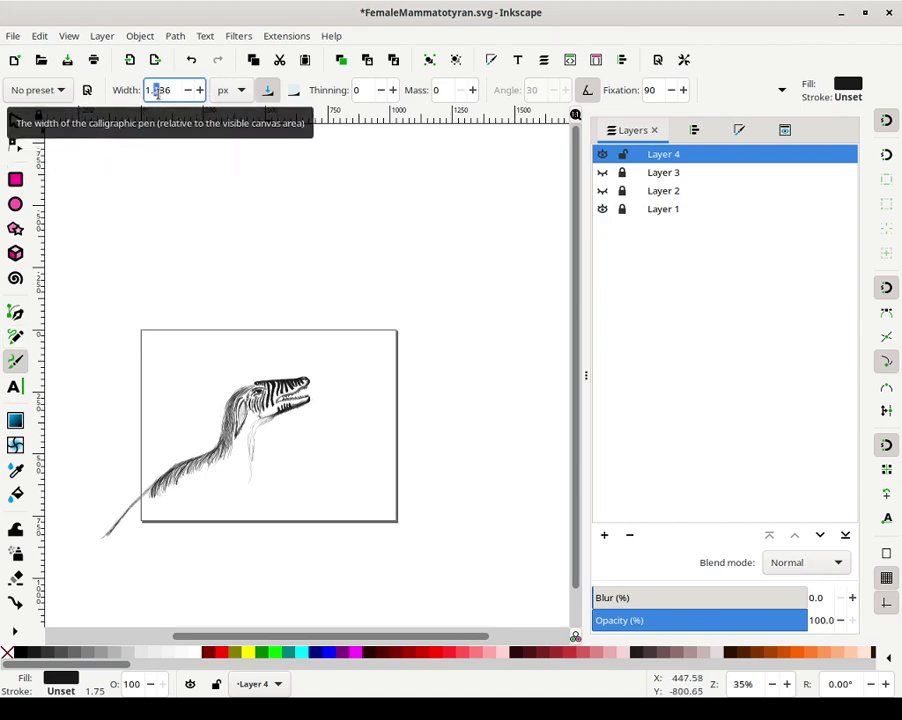
text(7)
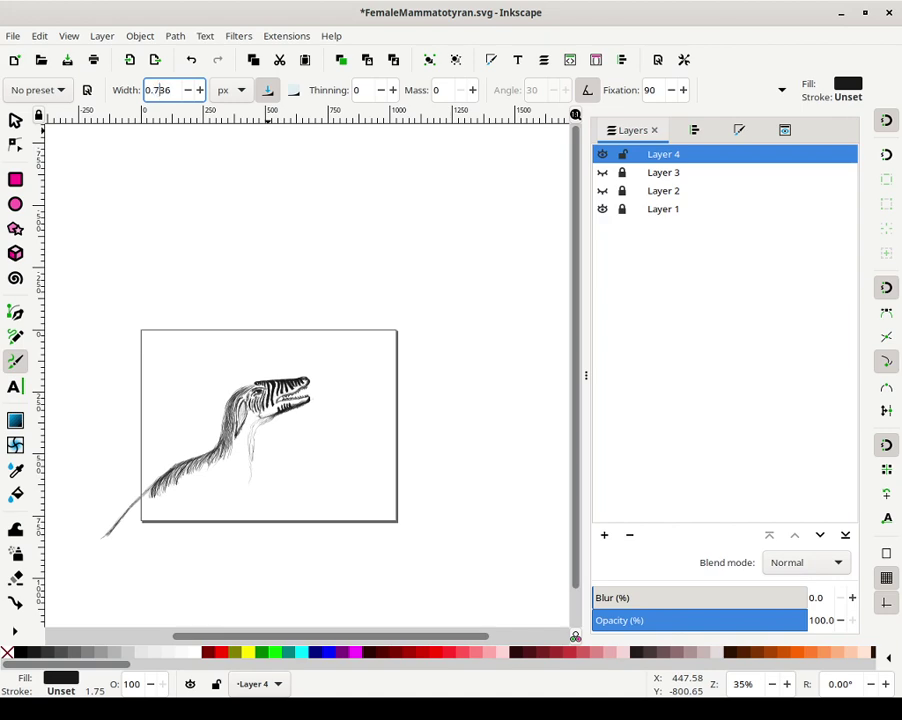
key(Return)
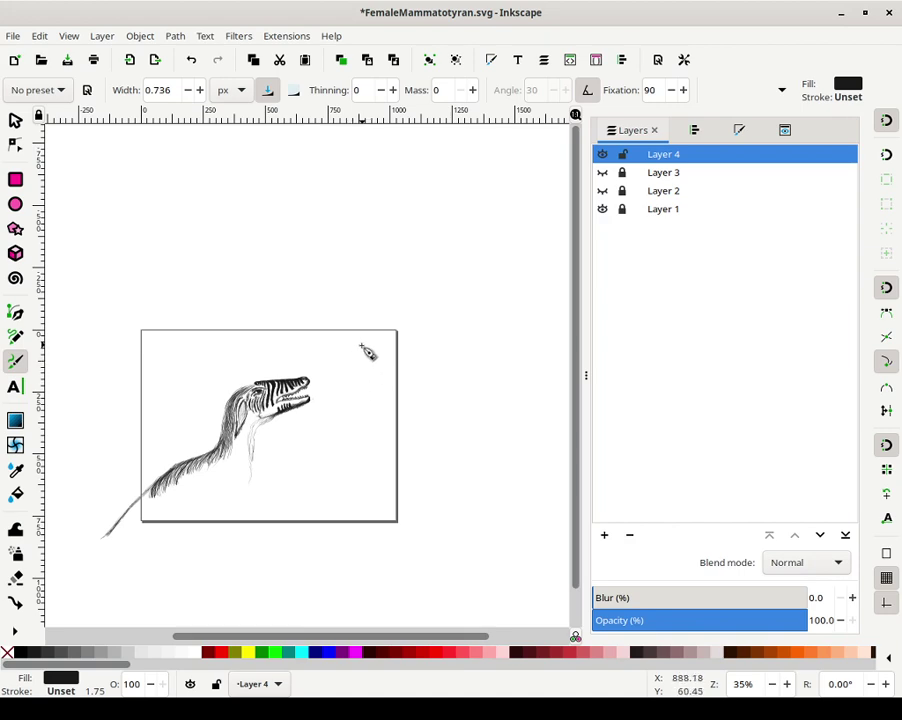
drag(337, 354, 340, 359)
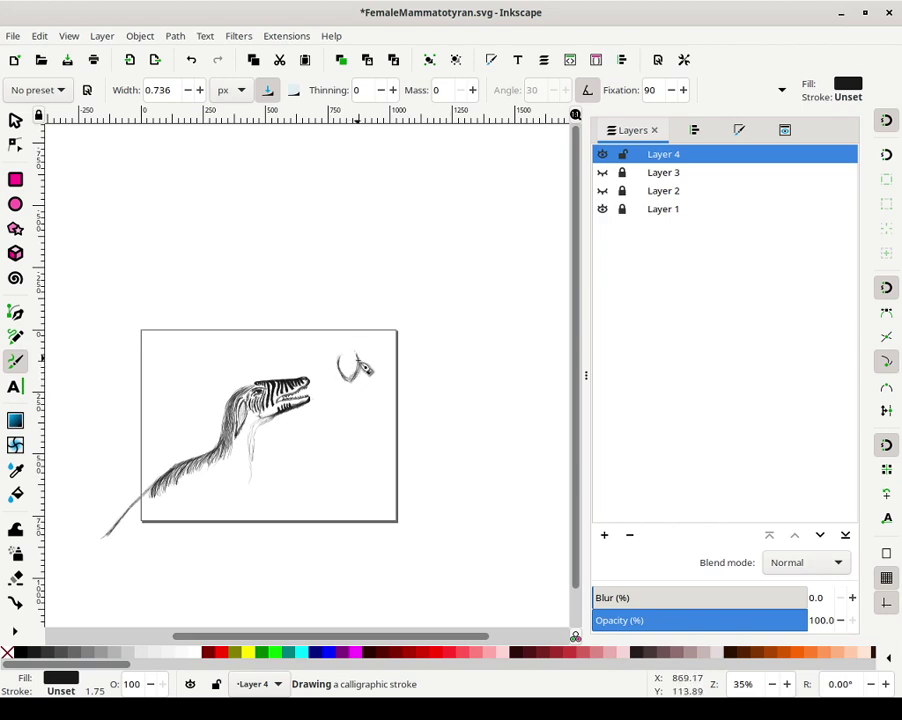
mouse_move(354, 357)
mouse_down()
mouse_move(352, 379)
mouse_move(339, 356)
mouse_up()
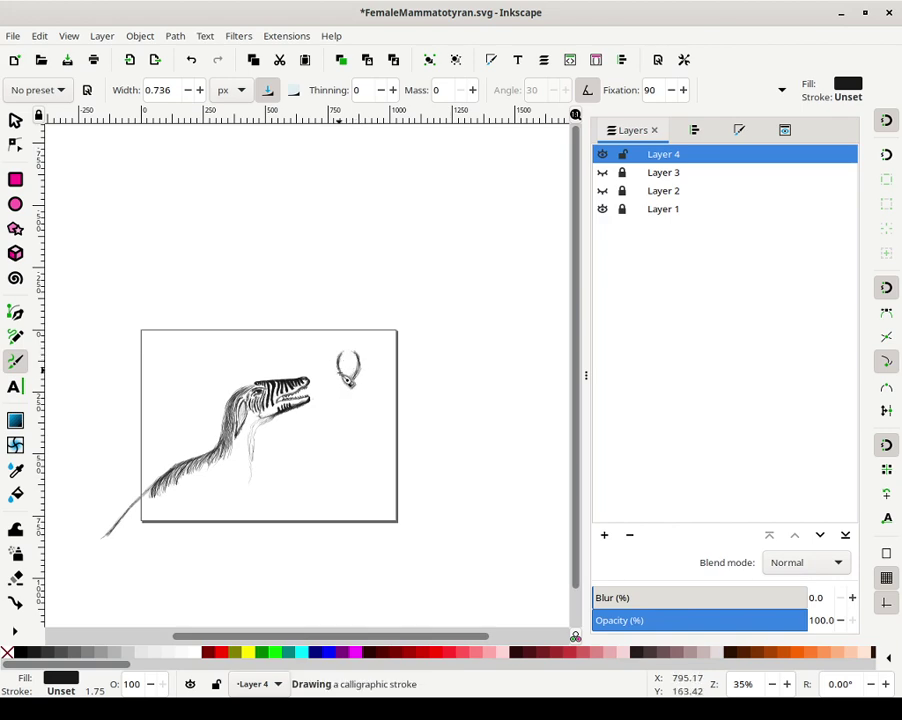
mouse_move(351, 383)
mouse_down()
mouse_move(376, 334)
mouse_move(342, 353)
mouse_up()
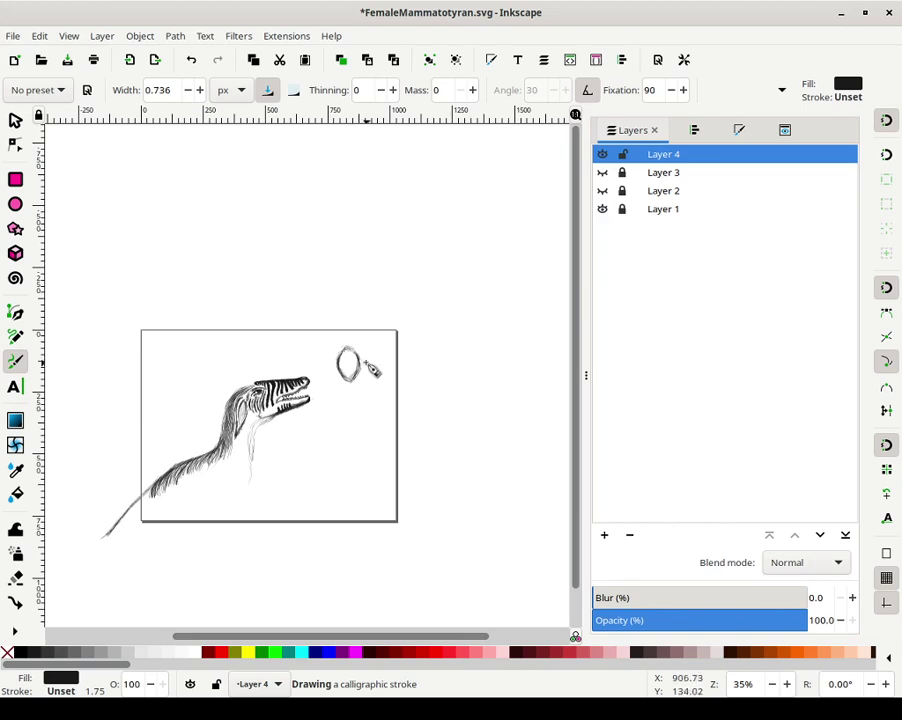
Sketch a pointed, drooping leaf on each side of the oval fruit
drag(364, 362, 359, 351)
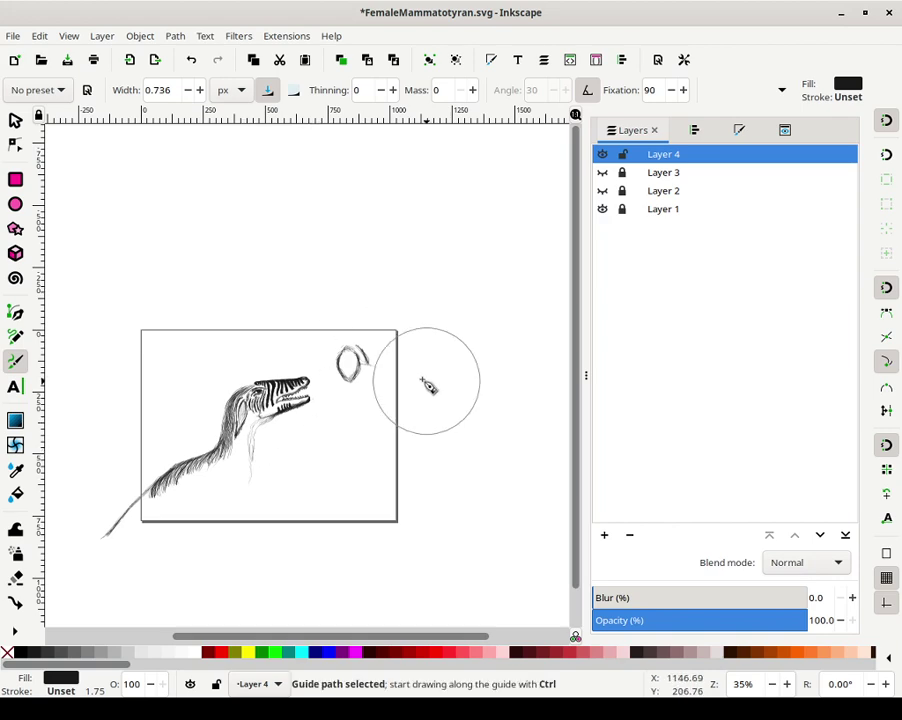
ctrl+scroll(422, 382, up, 4)
drag(303, 329, 427, 459)
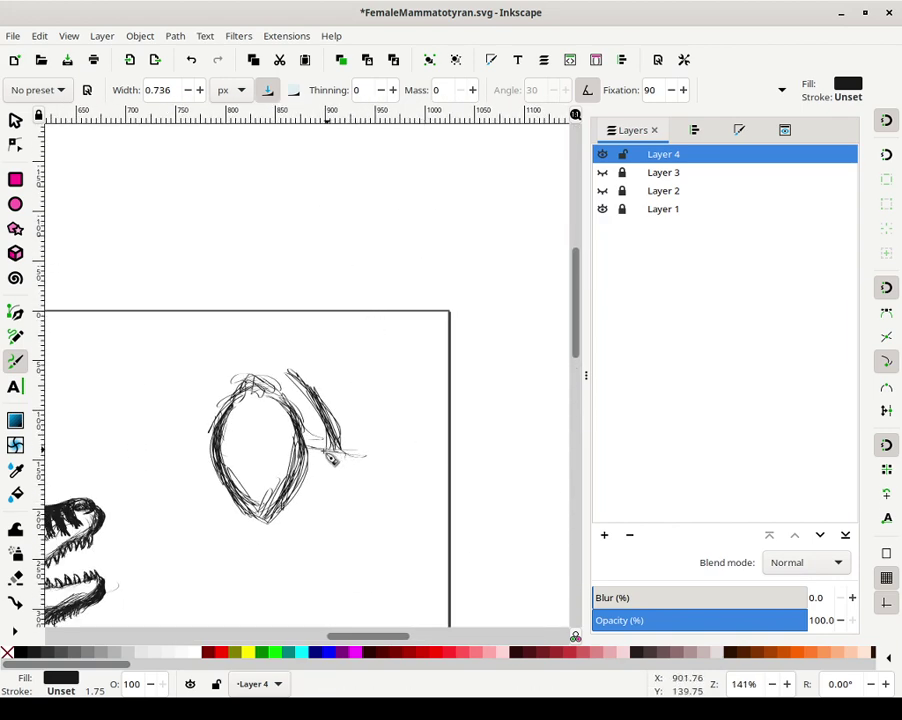
mouse_move(331, 453)
mouse_down()
mouse_move(363, 464)
mouse_move(314, 454)
mouse_move(358, 465)
mouse_move(316, 403)
mouse_move(276, 374)
mouse_up()
mouse_move(212, 371)
mouse_down()
mouse_move(180, 404)
mouse_move(208, 371)
mouse_move(175, 403)
mouse_move(179, 412)
mouse_move(195, 396)
mouse_move(181, 418)
mouse_move(197, 390)
mouse_move(182, 422)
mouse_move(204, 382)
mouse_move(151, 449)
mouse_move(172, 421)
mouse_move(152, 447)
mouse_move(188, 439)
mouse_up()
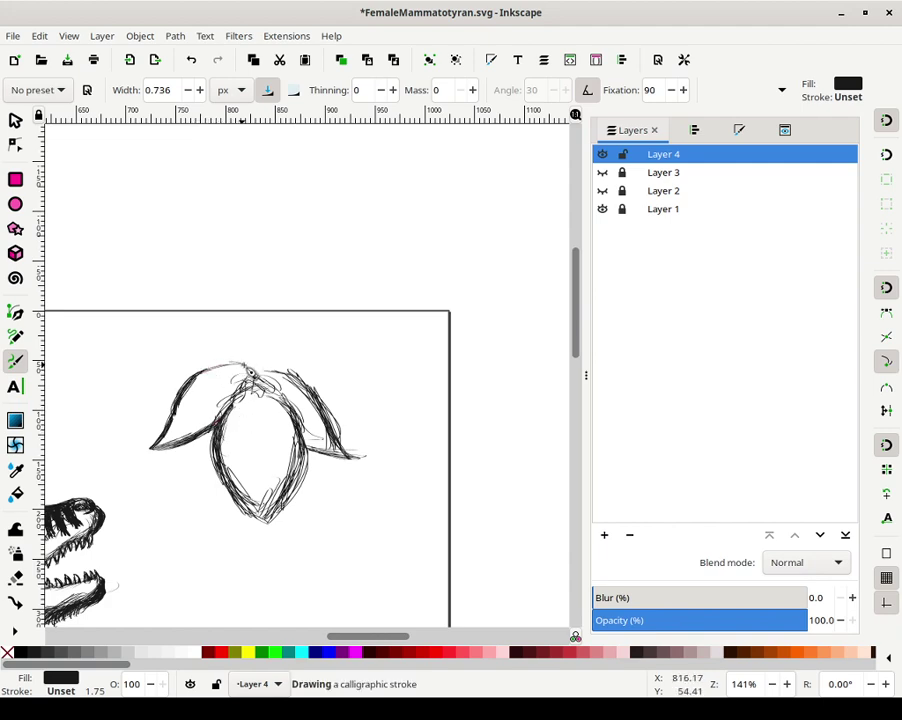
Draw a curved double-line stem from the fruit's top to the upper page edge, and reinforce the fruit's tip and outline
mouse_move(249, 368)
mouse_down()
mouse_move(278, 383)
mouse_move(285, 411)
mouse_up()
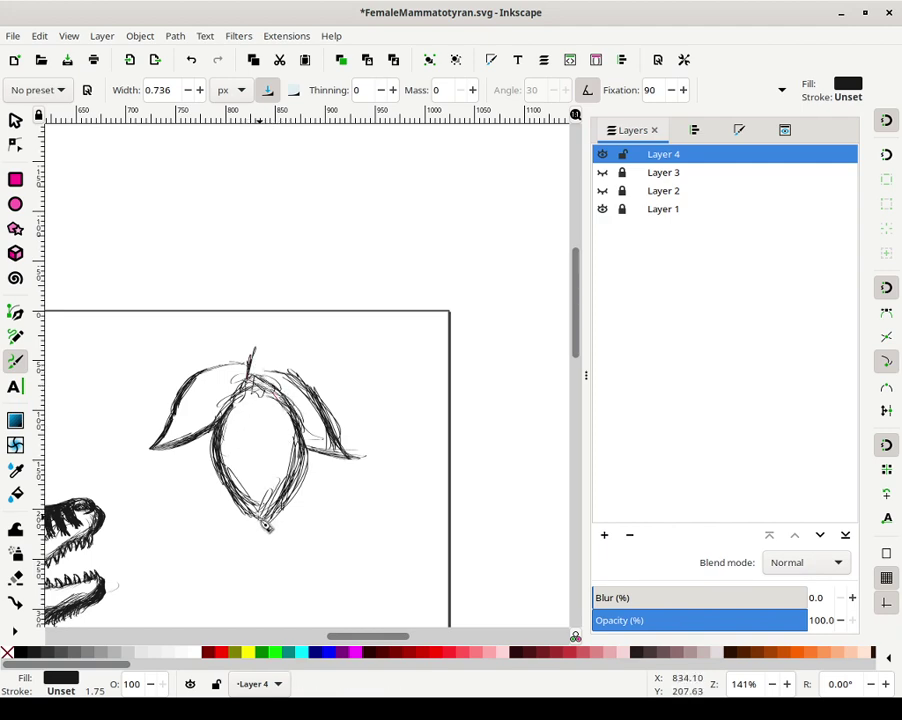
drag(262, 521, 275, 528)
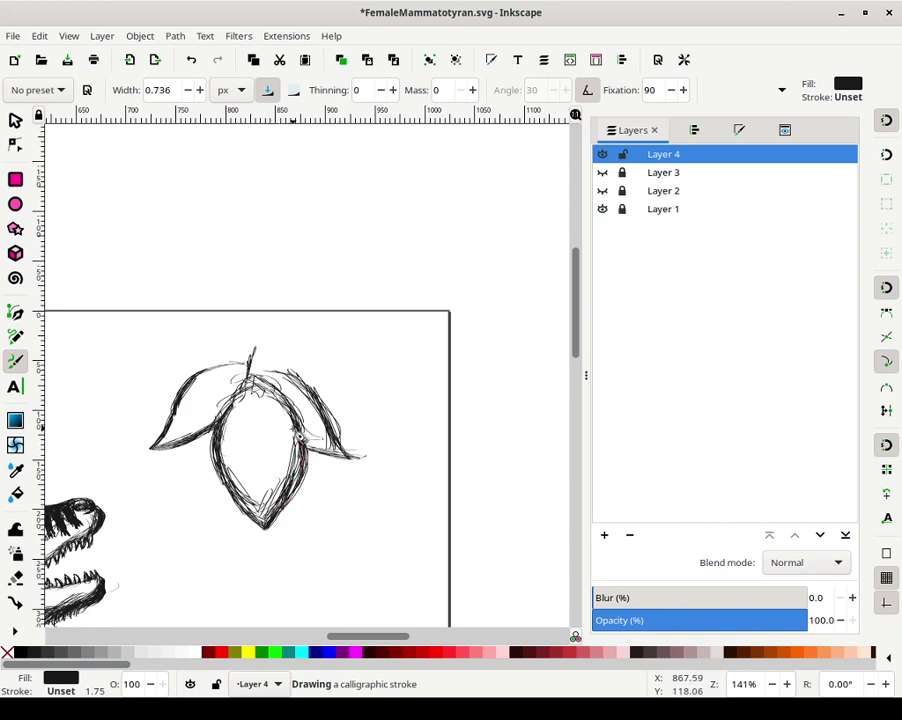
mouse_move(258, 377)
mouse_down()
mouse_move(273, 342)
mouse_move(260, 364)
mouse_move(267, 347)
mouse_move(252, 358)
mouse_move(276, 318)
mouse_move(272, 327)
mouse_up()
mouse_move(258, 360)
mouse_down()
mouse_move(280, 318)
mouse_move(272, 349)
mouse_move(288, 325)
mouse_move(268, 355)
mouse_move(300, 320)
mouse_move(274, 354)
mouse_move(289, 342)
mouse_move(291, 317)
mouse_move(273, 340)
mouse_move(285, 323)
mouse_move(308, 326)
mouse_move(322, 316)
mouse_move(282, 349)
mouse_move(305, 324)
mouse_move(270, 381)
mouse_move(286, 344)
mouse_move(264, 370)
mouse_move(248, 366)
mouse_move(283, 318)
mouse_move(254, 386)
mouse_up()
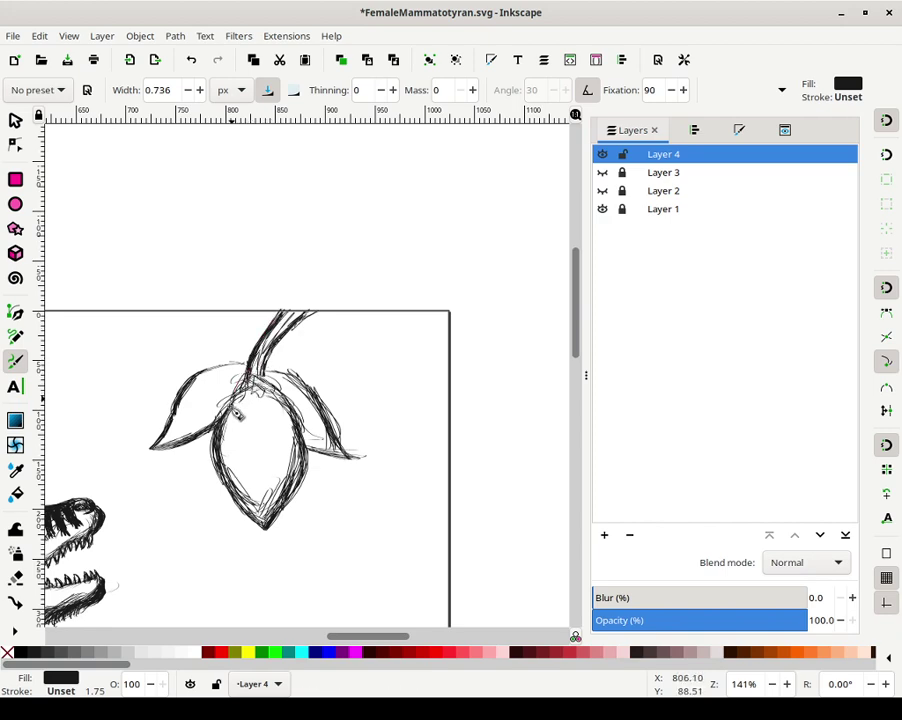
mouse_move(249, 386)
mouse_down()
mouse_move(231, 423)
mouse_move(236, 398)
mouse_move(229, 433)
mouse_move(269, 375)
mouse_move(271, 388)
mouse_move(294, 400)
mouse_move(295, 460)
mouse_up()
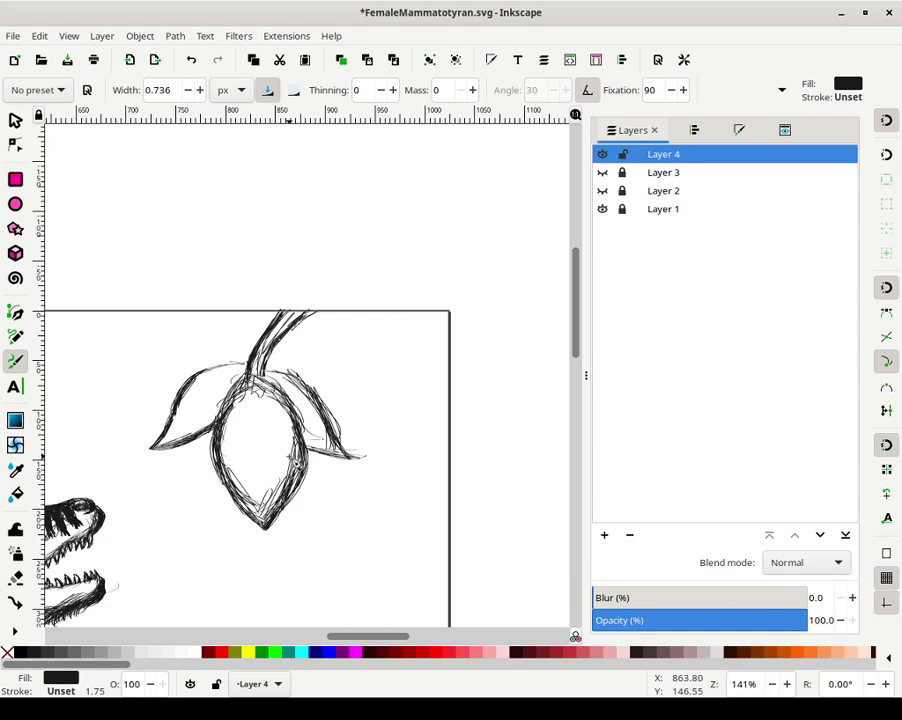
Set the Calligraphy width to 1.736 px and darken the creature's iris with thicker strokes
mouse_move(199, 468)
mouse_down()
mouse_move(289, 432)
mouse_move(521, 468)
mouse_move(462, 464)
mouse_move(416, 434)
mouse_up()
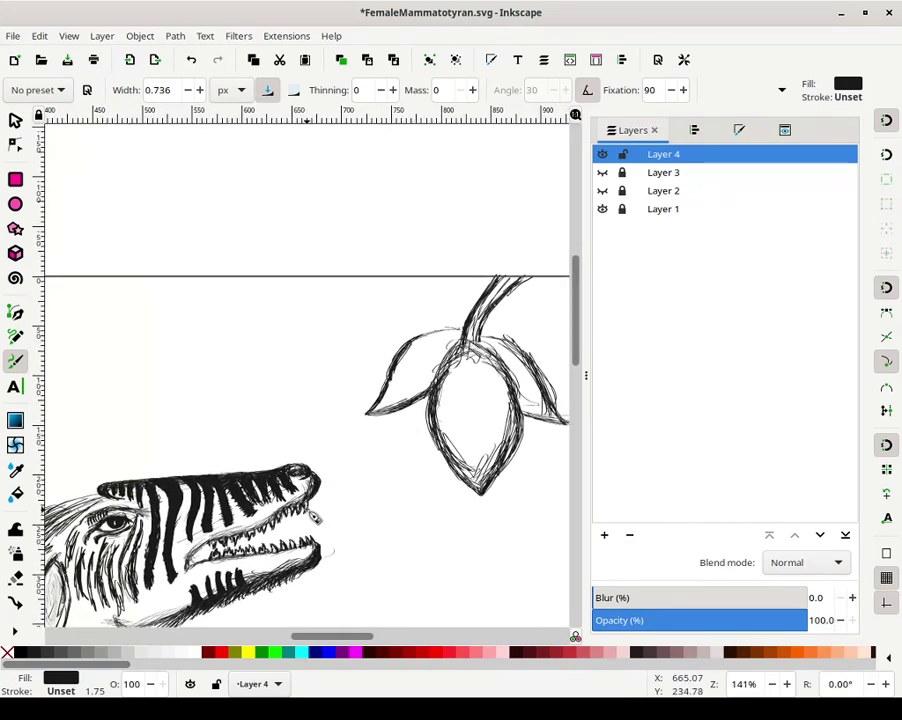
click(148, 91)
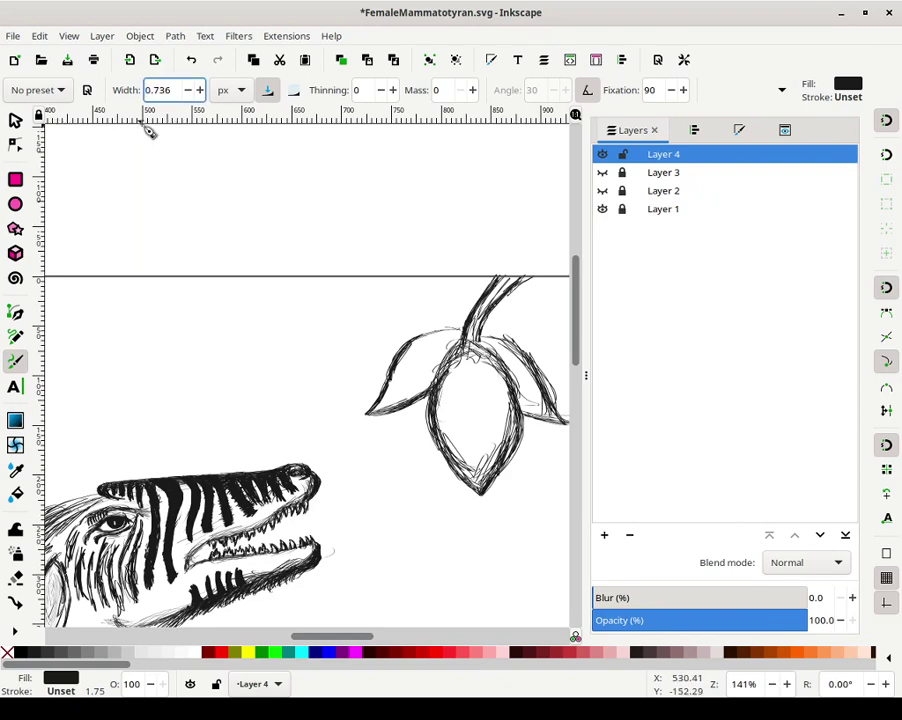
click(142, 124)
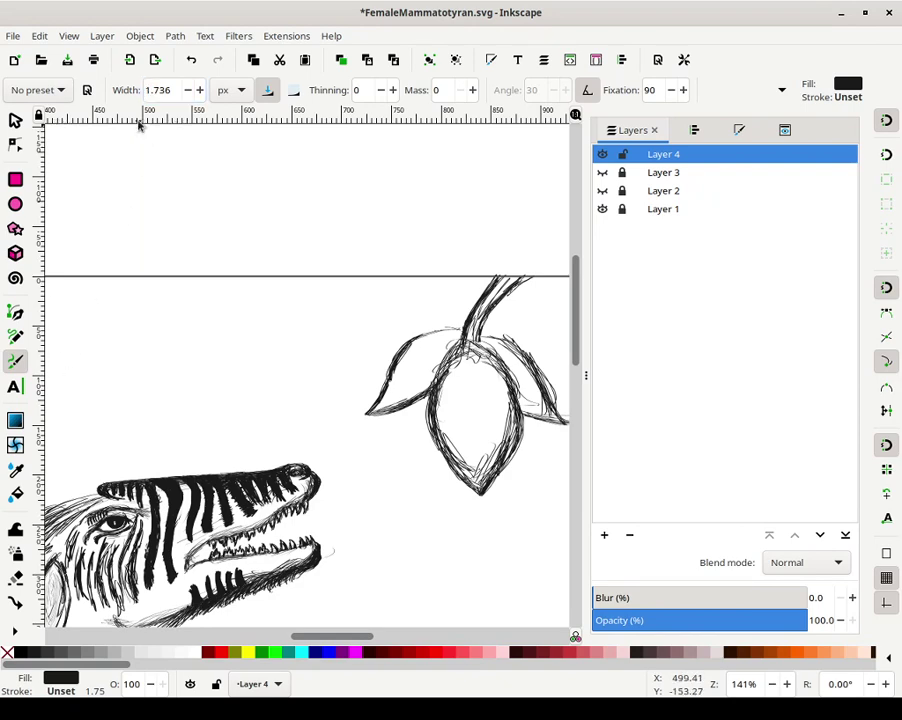
drag(157, 434, 197, 377)
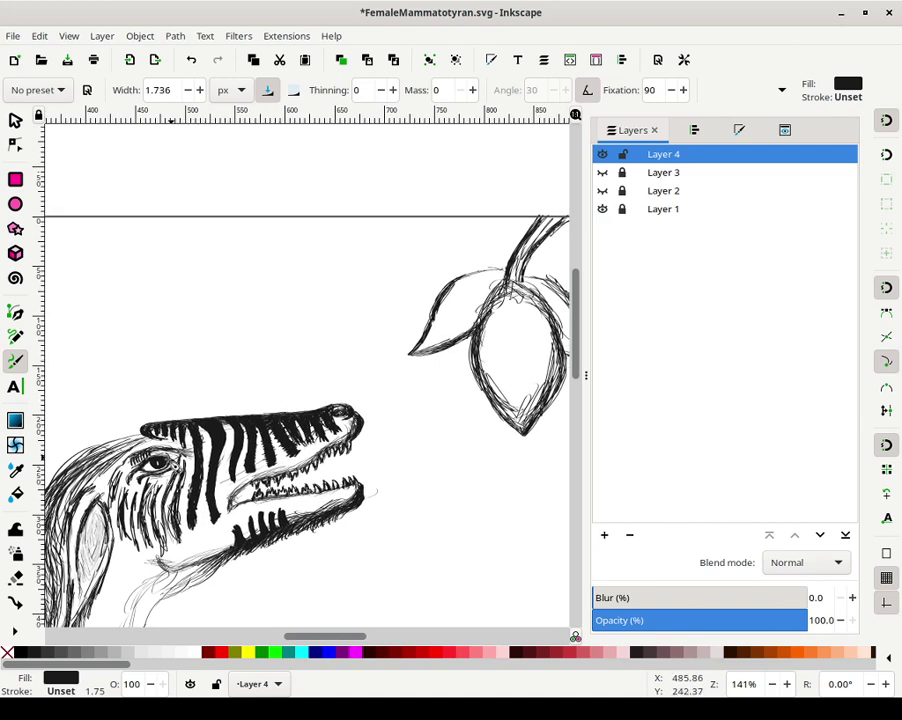
drag(162, 466, 151, 466)
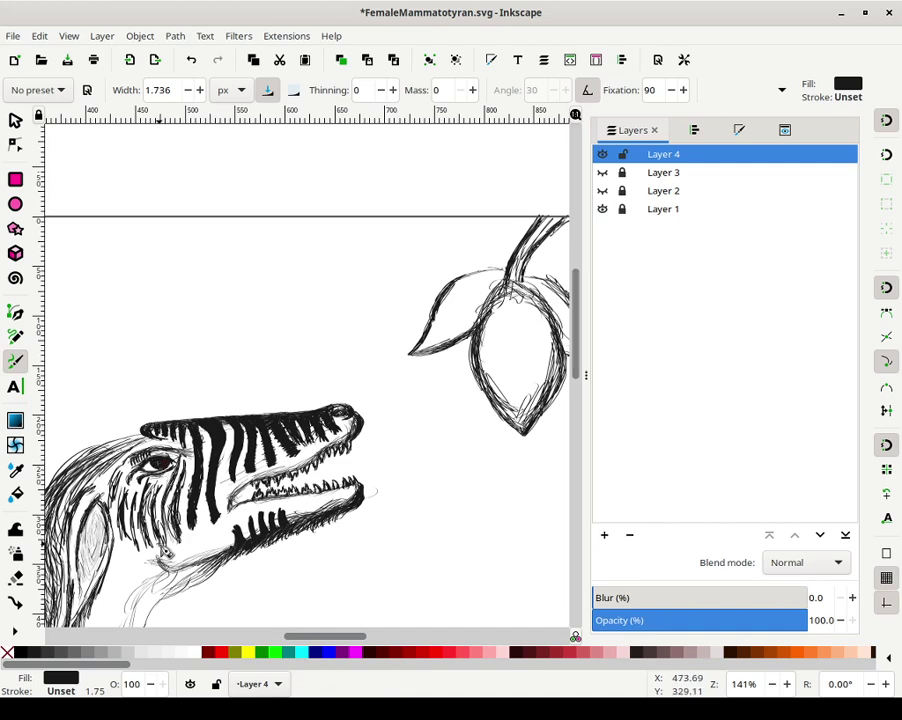
drag(266, 443, 177, 491)
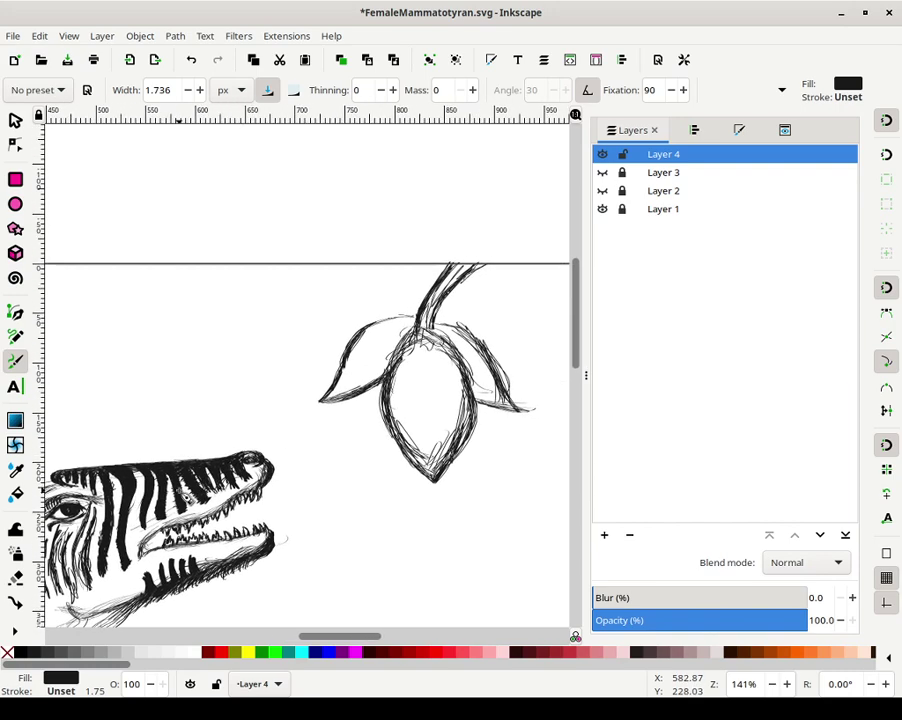
Touch up the creature's eye and thicken the hair strokes over the back of its head and upper neck
drag(277, 455, 264, 471)
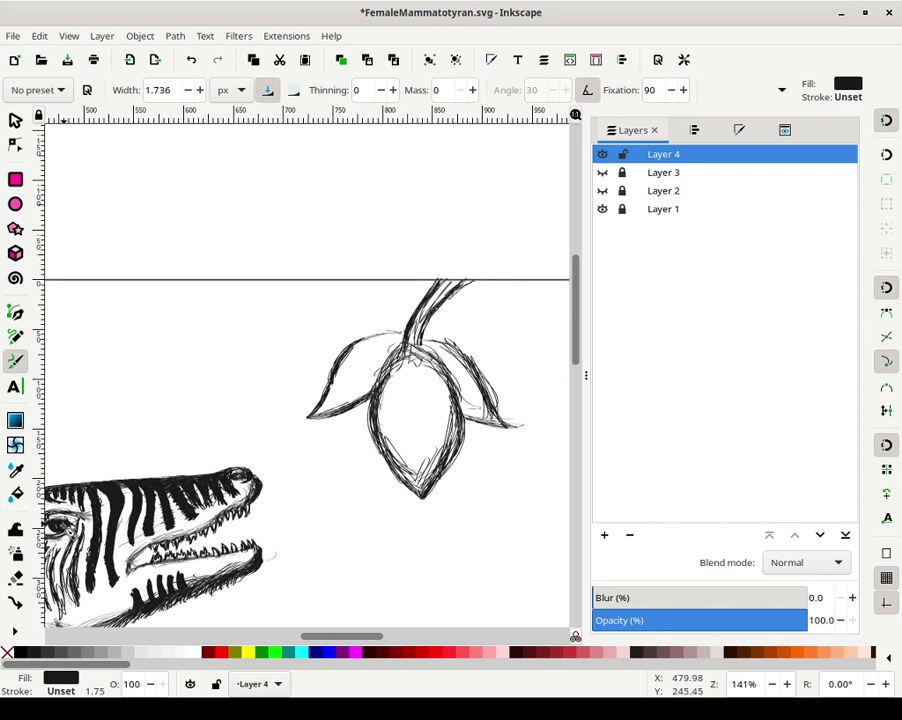
mouse_move(61, 525)
mouse_down()
mouse_move(56, 531)
mouse_move(72, 515)
mouse_up()
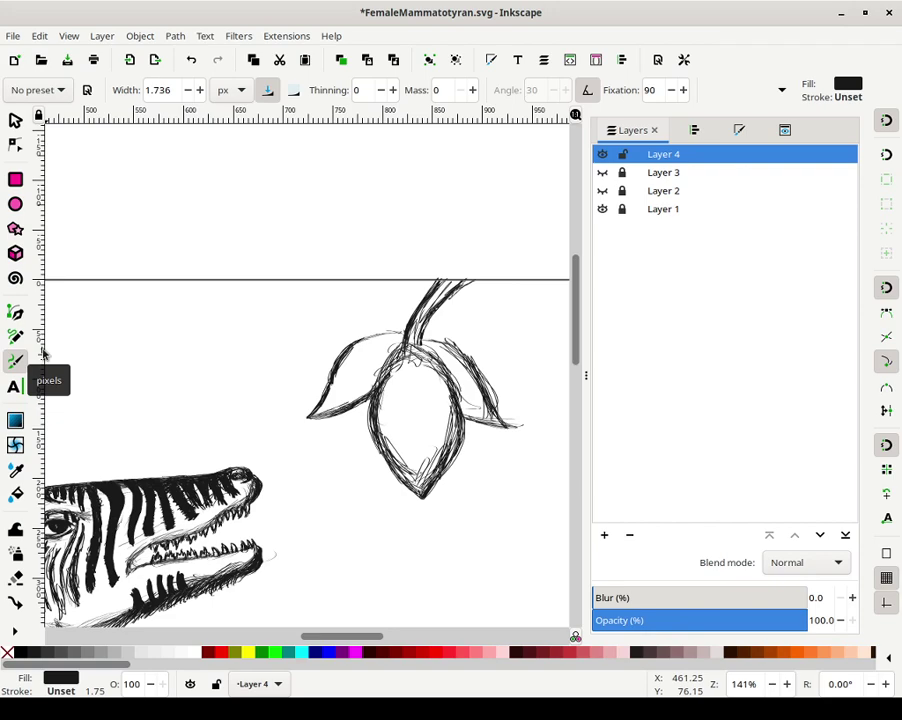
drag(222, 422, 443, 353)
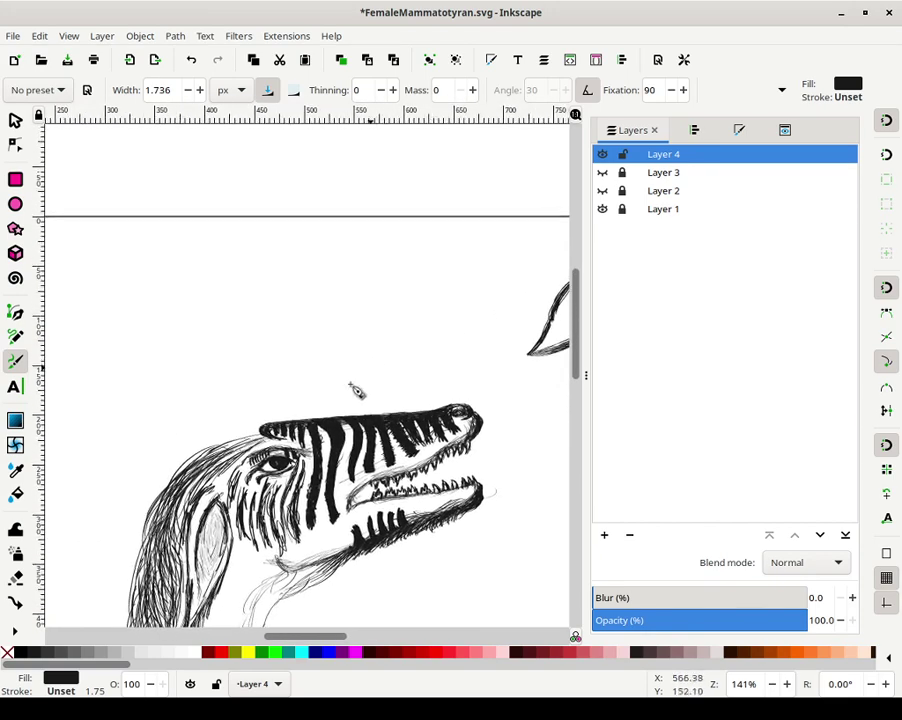
mouse_move(262, 432)
mouse_down()
mouse_move(224, 445)
mouse_move(240, 442)
mouse_move(197, 472)
mouse_move(200, 463)
mouse_move(164, 503)
mouse_up()
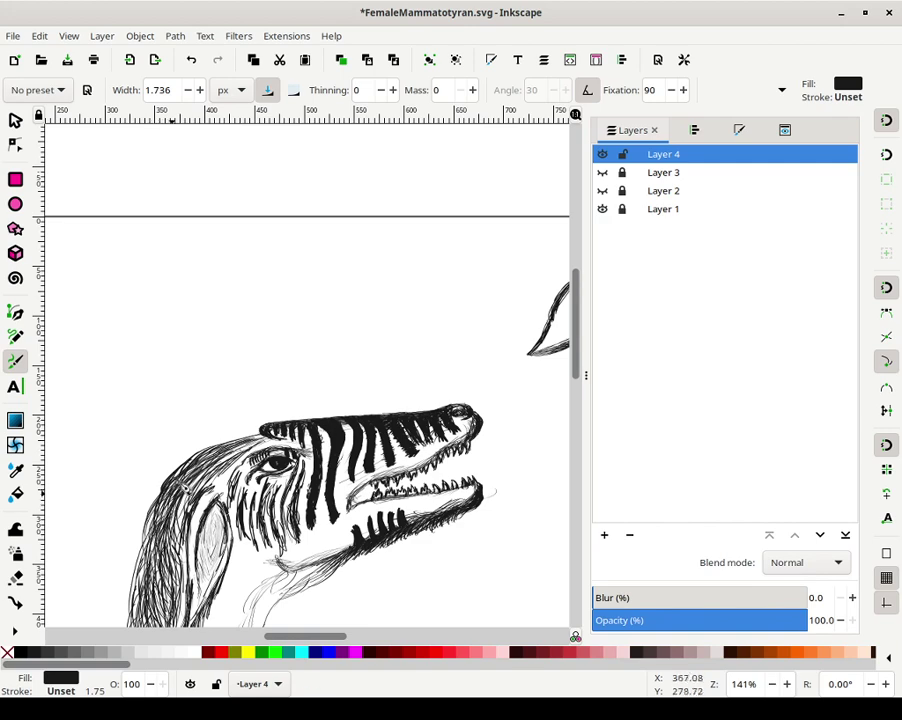
mouse_move(176, 487)
mouse_down()
mouse_move(179, 476)
mouse_move(167, 520)
mouse_move(176, 539)
mouse_move(207, 474)
mouse_move(239, 453)
mouse_up()
drag(220, 479, 260, 441)
mouse_move(223, 475)
mouse_down()
mouse_move(274, 437)
mouse_move(260, 443)
mouse_up()
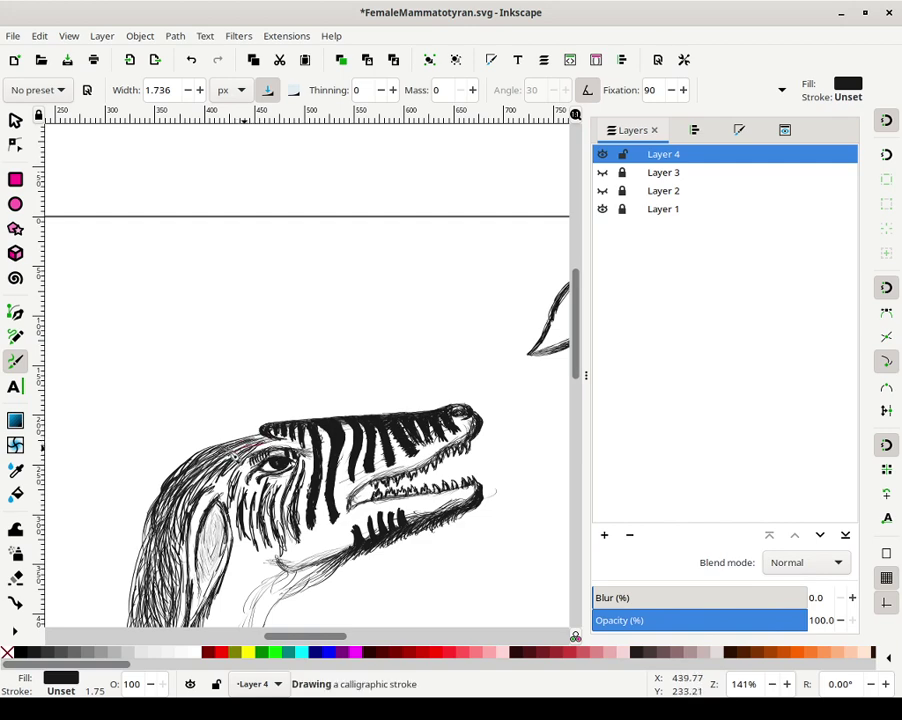
drag(214, 468, 252, 434)
mouse_move(208, 460)
mouse_down()
mouse_move(253, 439)
mouse_move(194, 477)
mouse_up()
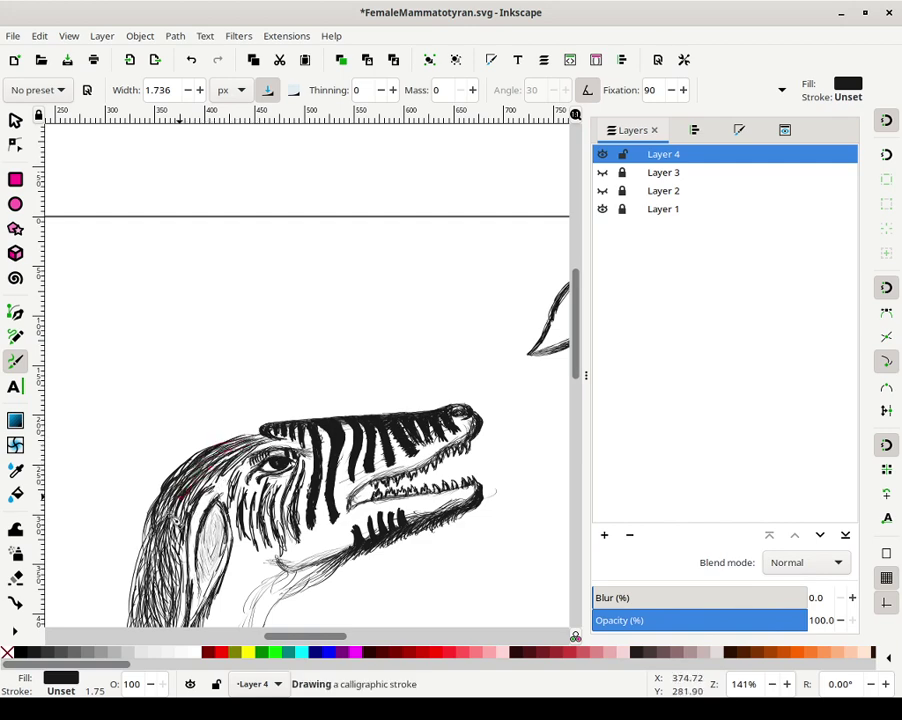
mouse_move(152, 553)
mouse_down()
mouse_move(166, 512)
mouse_move(150, 562)
mouse_up()
mouse_move(157, 512)
mouse_down()
mouse_move(136, 604)
mouse_move(145, 609)
mouse_move(148, 554)
mouse_move(145, 611)
mouse_move(168, 511)
mouse_move(148, 544)
mouse_move(170, 507)
mouse_move(148, 540)
mouse_move(177, 497)
mouse_move(155, 509)
mouse_move(190, 477)
mouse_move(192, 521)
mouse_move(172, 542)
mouse_move(178, 476)
mouse_up()
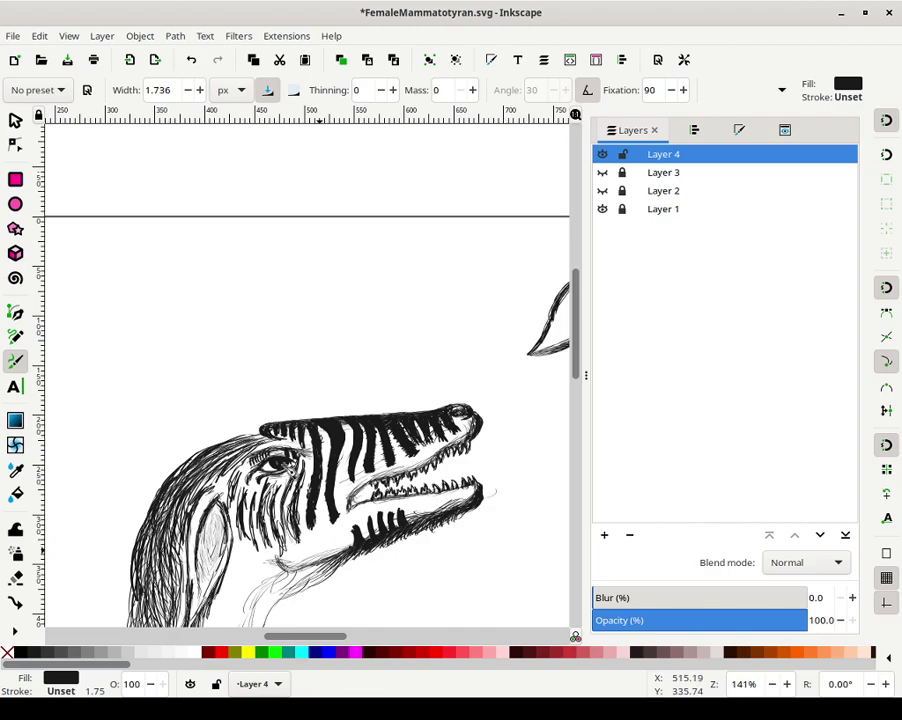
Darken both lower edges and the pointed tip of the hanging fruit with heavy calligraphic strokes
mouse_move(364, 552)
mouse_down()
mouse_move(332, 372)
mouse_move(365, 363)
mouse_move(307, 339)
mouse_move(262, 440)
mouse_move(170, 411)
mouse_move(146, 450)
mouse_up()
drag(378, 249, 374, 299)
mouse_move(374, 299)
mouse_down()
mouse_move(384, 314)
mouse_move(379, 304)
mouse_up()
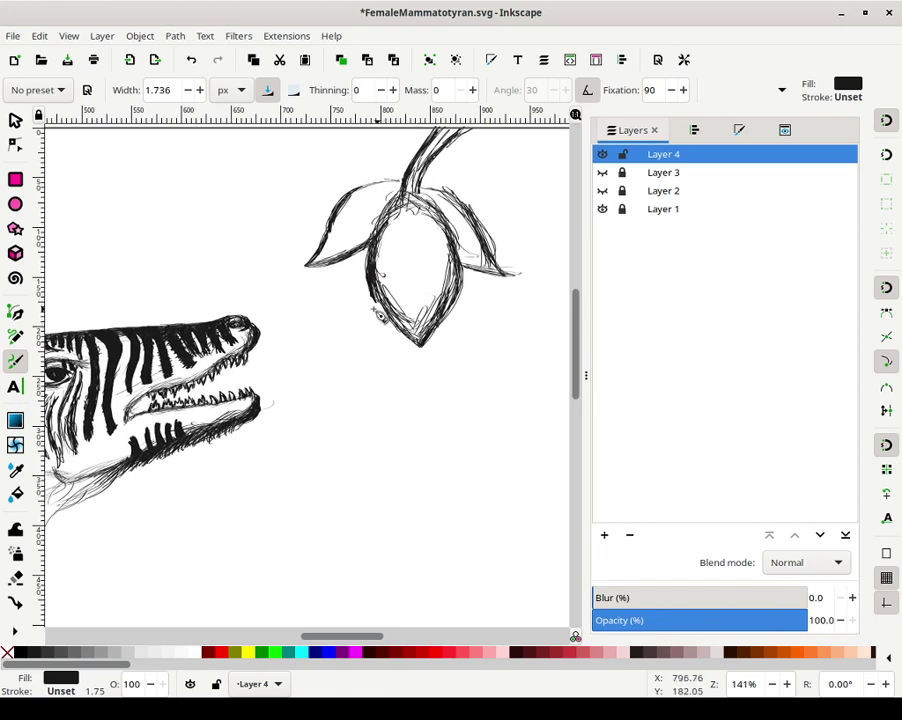
drag(377, 301, 414, 348)
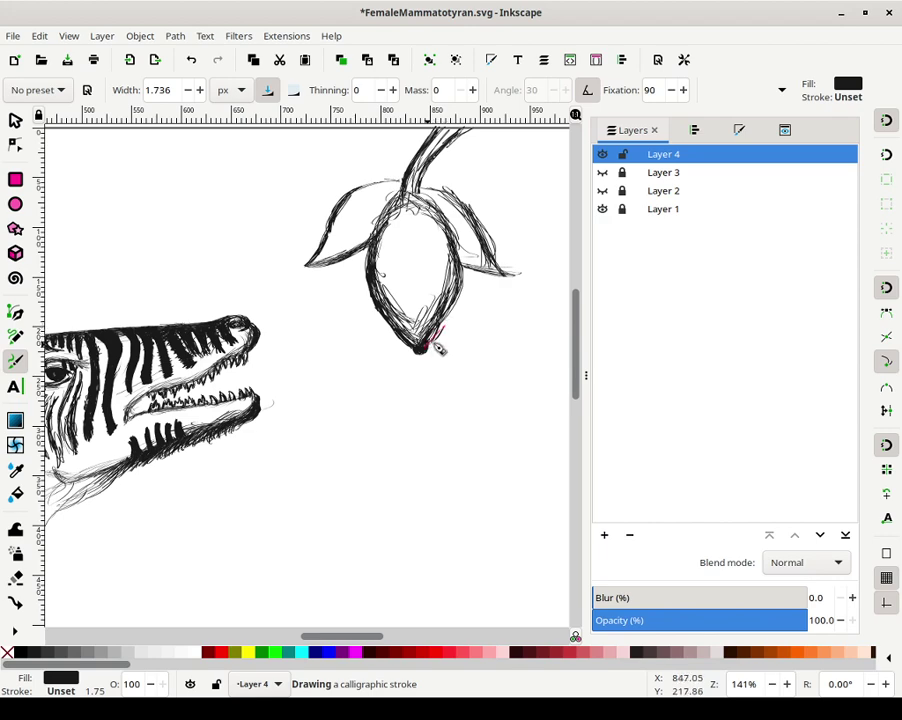
mouse_move(429, 342)
mouse_down()
mouse_move(448, 318)
mouse_move(459, 271)
mouse_move(449, 298)
mouse_up()
mouse_move(454, 246)
mouse_down()
mouse_move(447, 326)
mouse_move(460, 302)
mouse_move(435, 334)
mouse_up()
drag(459, 294, 442, 328)
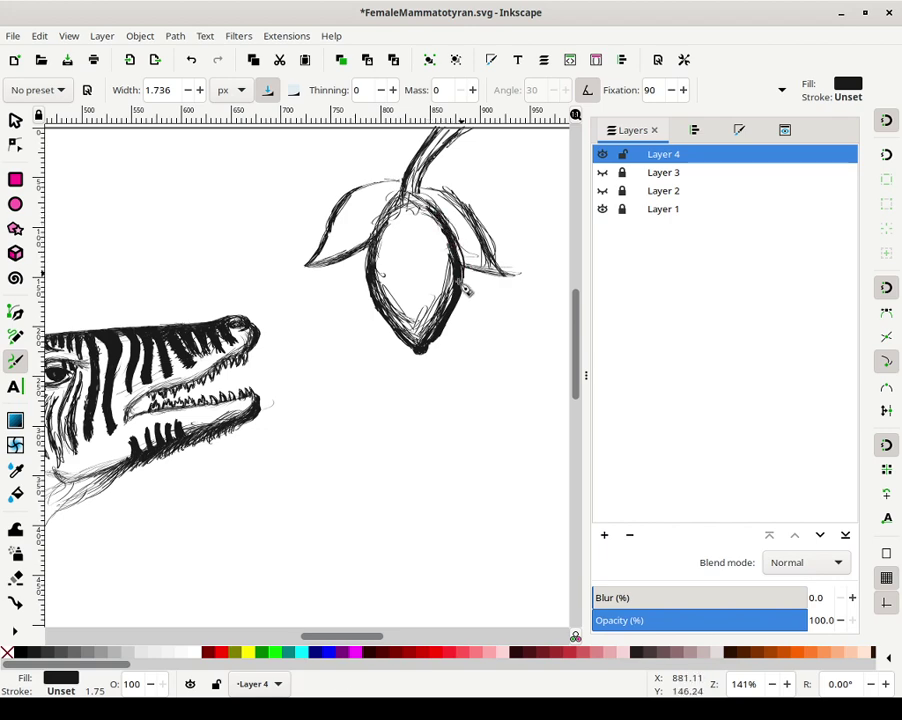
Thicken the fruit's outline on both sides up to the stem and add a small rounded nub at its tip
mouse_move(466, 286)
mouse_down()
mouse_move(464, 248)
mouse_move(463, 256)
mouse_move(449, 229)
mouse_move(463, 245)
mouse_move(445, 219)
mouse_up()
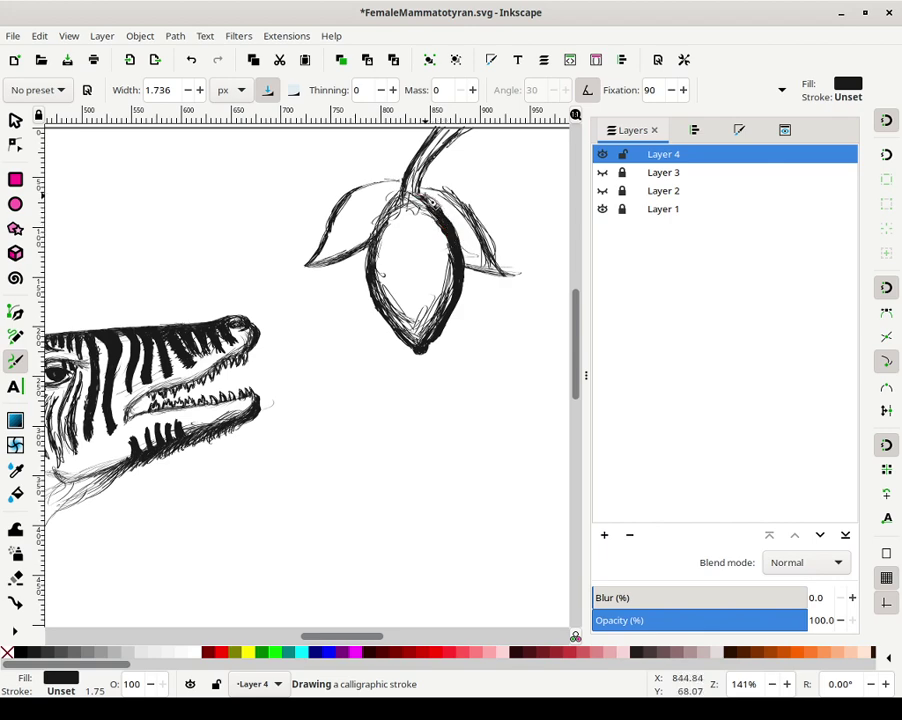
drag(435, 207, 419, 190)
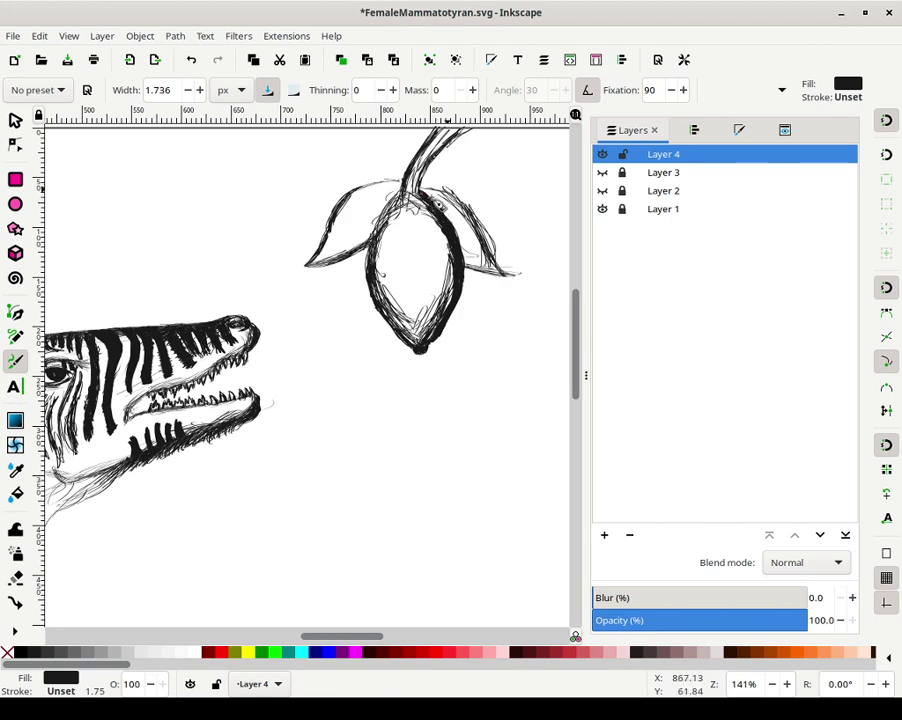
mouse_move(455, 266)
mouse_down()
mouse_move(464, 298)
mouse_move(469, 266)
mouse_move(460, 314)
mouse_move(465, 305)
mouse_move(451, 323)
mouse_move(428, 295)
mouse_move(451, 265)
mouse_move(474, 318)
mouse_move(463, 297)
mouse_move(446, 330)
mouse_move(470, 281)
mouse_move(446, 338)
mouse_up()
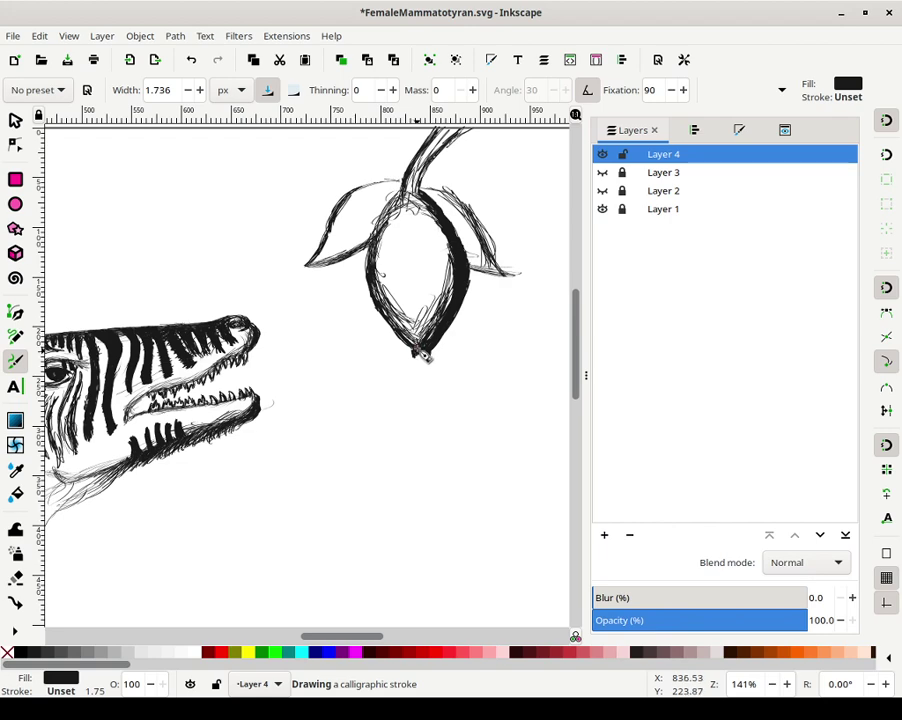
mouse_move(424, 355)
mouse_down()
mouse_move(453, 304)
mouse_move(422, 366)
mouse_move(431, 364)
mouse_move(421, 362)
mouse_up()
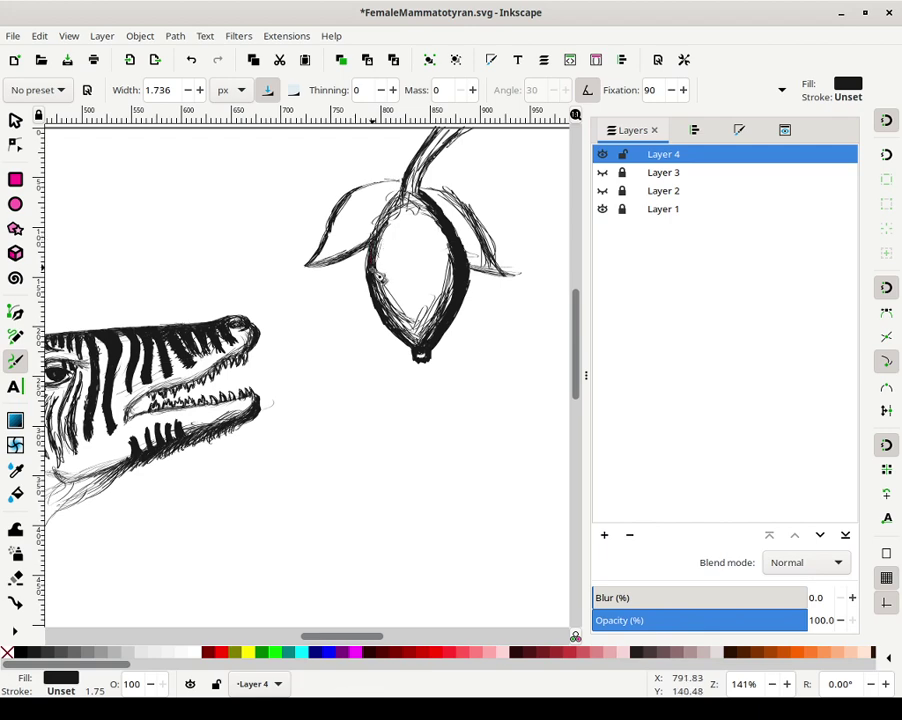
mouse_move(371, 269)
mouse_down()
mouse_move(380, 230)
mouse_move(387, 238)
mouse_move(379, 215)
mouse_move(387, 228)
mouse_move(406, 199)
mouse_move(386, 228)
mouse_move(404, 200)
mouse_move(383, 227)
mouse_move(390, 200)
mouse_move(385, 218)
mouse_move(385, 206)
mouse_move(407, 195)
mouse_move(429, 200)
mouse_move(433, 240)
mouse_up()
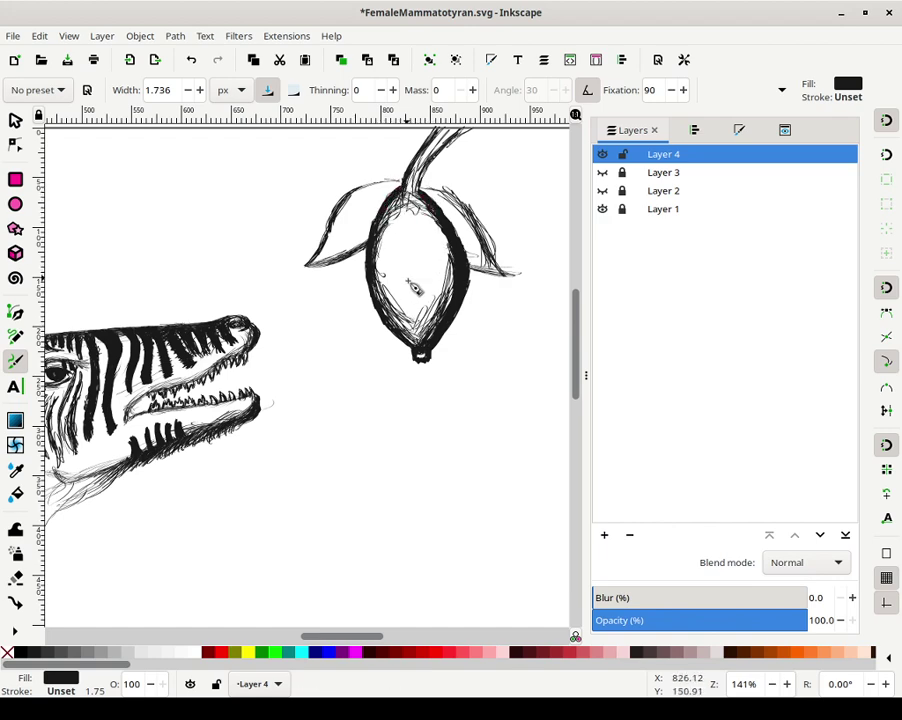
Draw curved contour strokes inside the fruit, parallel to its left edge
mouse_move(414, 289)
mouse_down()
mouse_move(406, 290)
mouse_move(404, 244)
mouse_move(398, 285)
mouse_up()
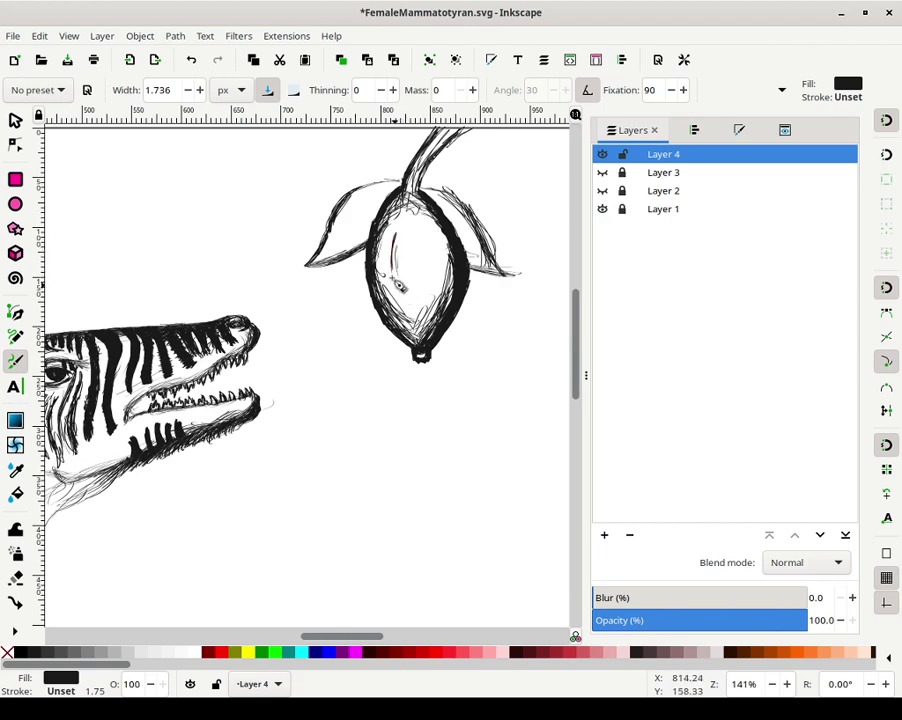
mouse_move(391, 241)
mouse_down()
mouse_move(399, 290)
mouse_move(393, 275)
mouse_move(397, 283)
mouse_up()
mouse_move(401, 218)
mouse_down()
mouse_move(398, 268)
mouse_move(398, 246)
mouse_up()
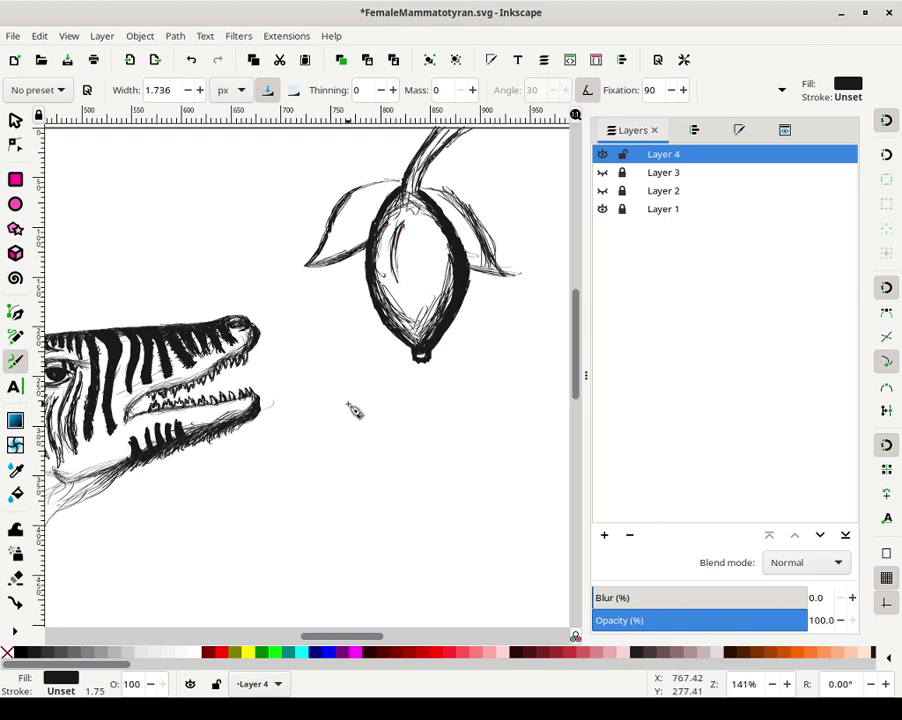
Strengthen the creature's chest line and outline a bent foreleg that extends below the page's lower edge
key(minus)
key(minus)
key(minus)
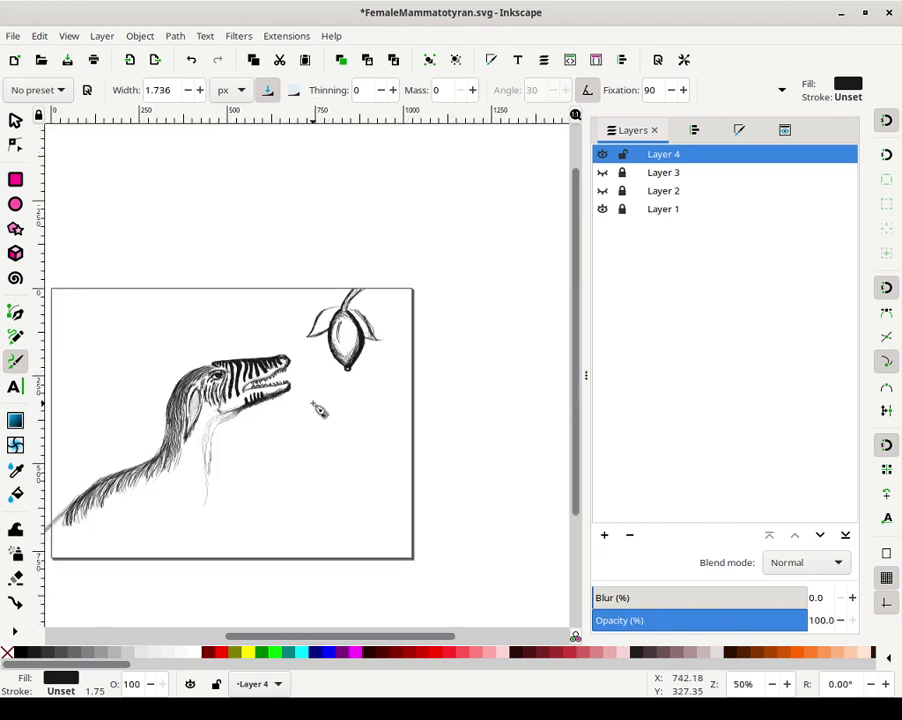
mouse_move(274, 452)
mouse_down()
mouse_move(304, 431)
mouse_move(379, 334)
mouse_up()
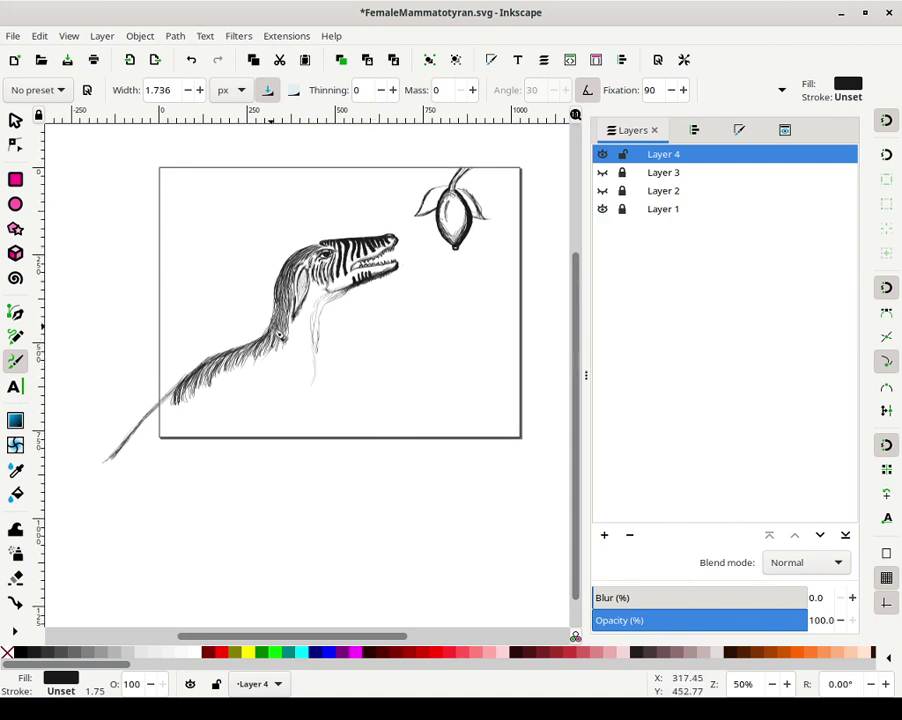
mouse_move(317, 374)
mouse_down()
mouse_move(320, 401)
mouse_move(316, 357)
mouse_move(320, 391)
mouse_move(328, 369)
mouse_move(323, 361)
mouse_move(314, 437)
mouse_move(311, 416)
mouse_up()
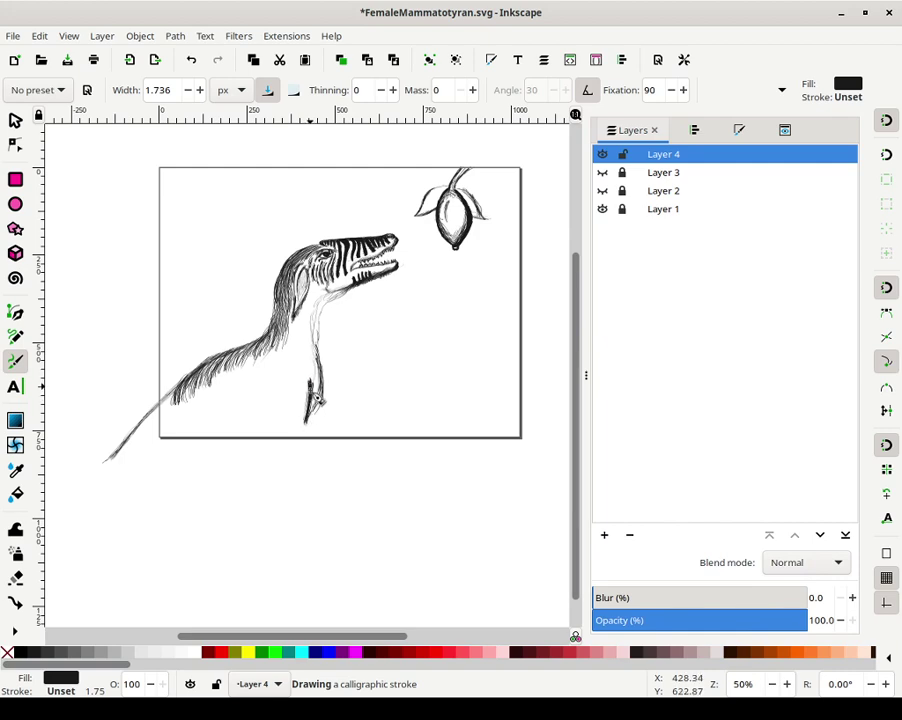
mouse_move(314, 398)
mouse_down()
mouse_move(310, 441)
mouse_move(310, 426)
mouse_move(299, 447)
mouse_move(310, 415)
mouse_move(303, 441)
mouse_move(283, 401)
mouse_move(281, 426)
mouse_move(284, 398)
mouse_move(279, 424)
mouse_move(278, 400)
mouse_move(276, 446)
mouse_move(291, 440)
mouse_move(280, 435)
mouse_move(281, 468)
mouse_move(283, 408)
mouse_move(292, 480)
mouse_move(280, 462)
mouse_move(297, 480)
mouse_move(282, 469)
mouse_move(309, 487)
mouse_move(308, 457)
mouse_move(310, 466)
mouse_move(297, 449)
mouse_move(309, 433)
mouse_move(318, 471)
mouse_move(338, 480)
mouse_move(315, 464)
mouse_move(354, 496)
mouse_up()
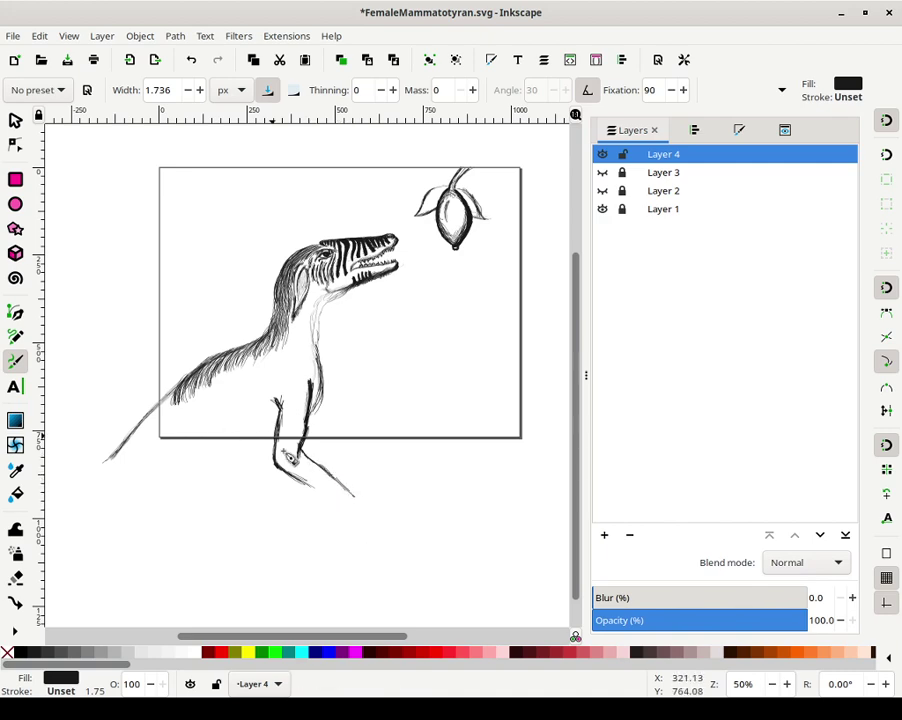
drag(303, 479, 324, 491)
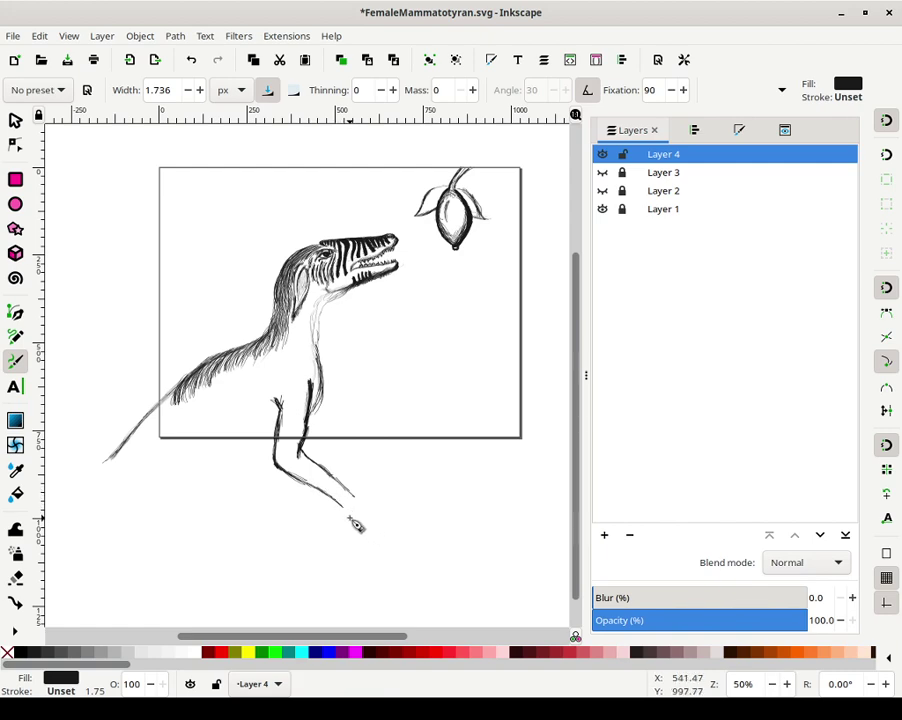
Sketch a hand with long curved claws at the foreleg's end and connect it to both forearm lines
drag(350, 517, 356, 541)
drag(353, 532, 355, 541)
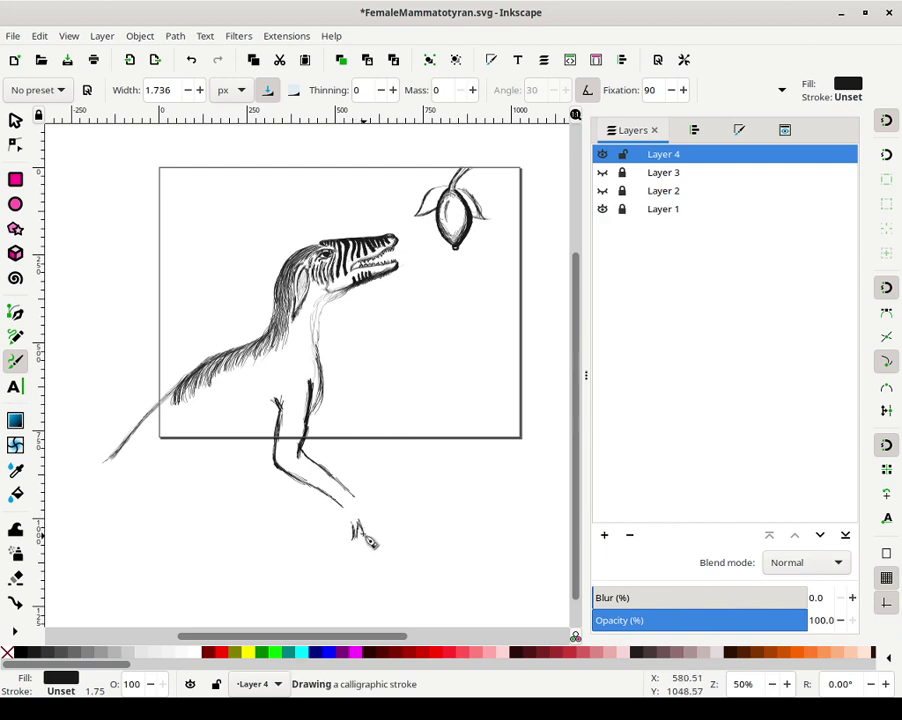
mouse_move(366, 545)
mouse_down()
mouse_move(373, 538)
mouse_move(357, 499)
mouse_move(378, 529)
mouse_up()
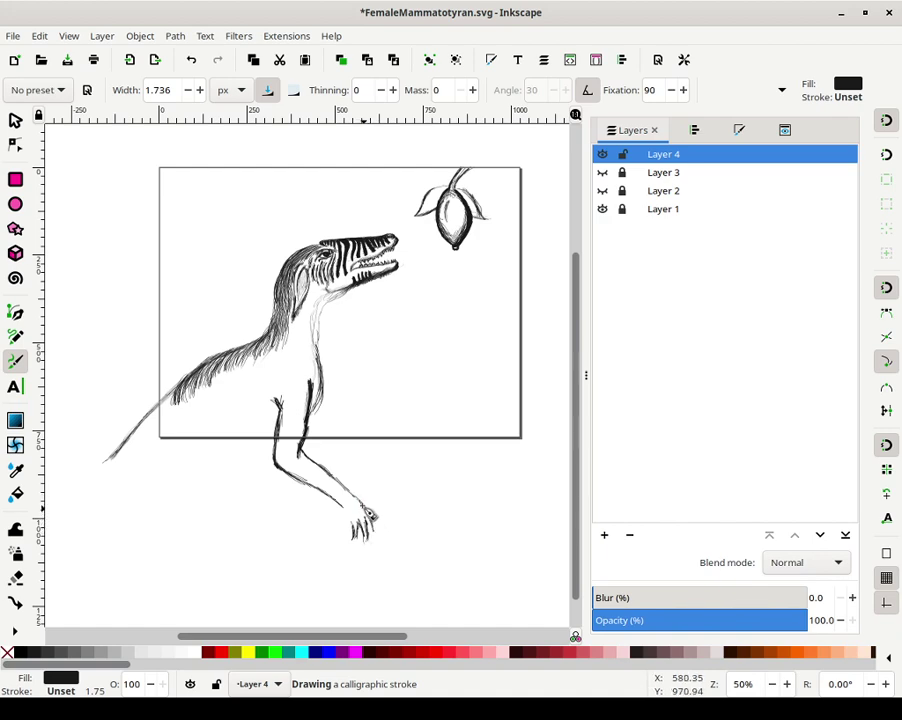
drag(335, 479, 383, 537)
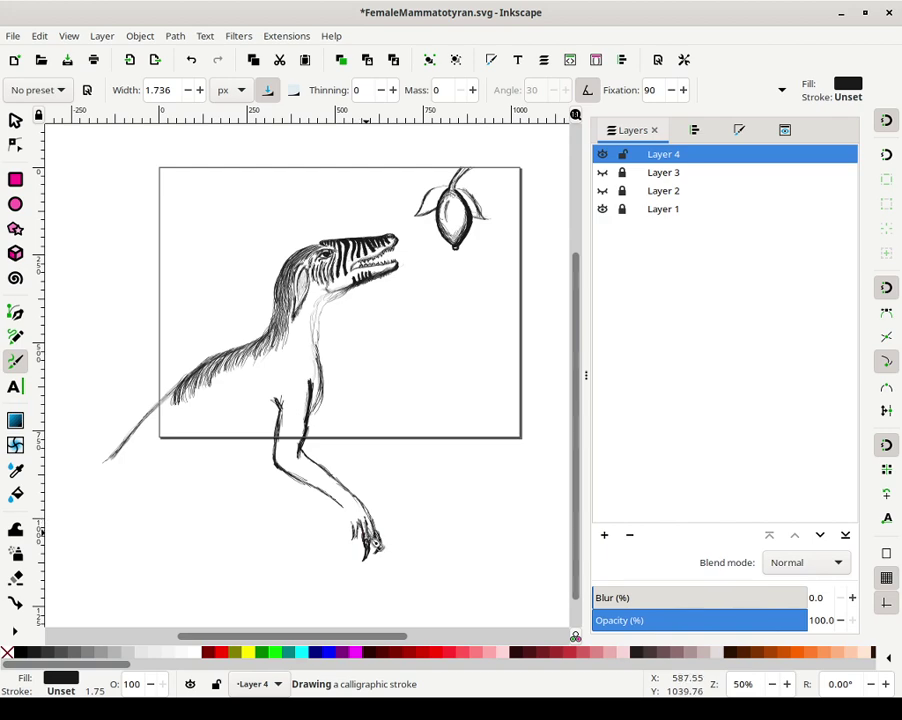
drag(367, 534, 365, 550)
mouse_move(369, 520)
mouse_down()
mouse_move(366, 543)
mouse_move(349, 525)
mouse_move(350, 513)
mouse_move(375, 526)
mouse_up()
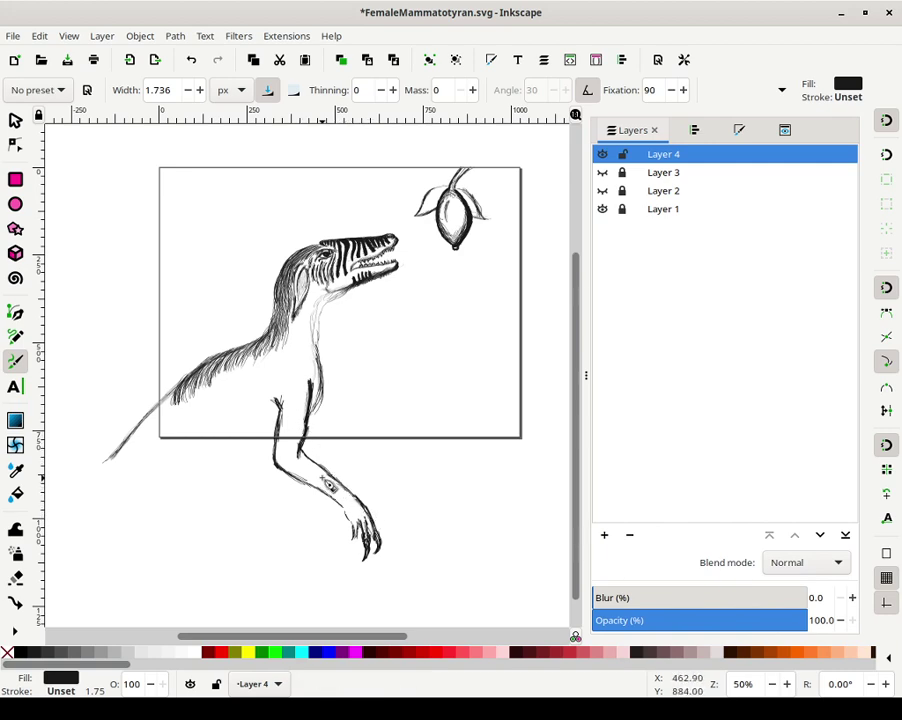
drag(355, 527, 347, 513)
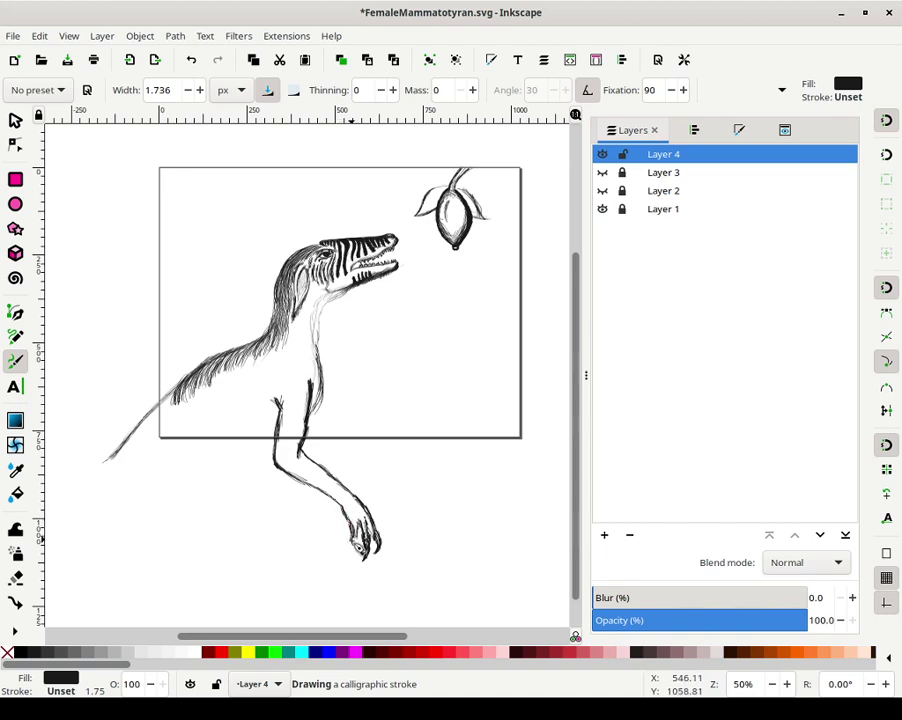
mouse_move(352, 541)
mouse_down()
mouse_move(352, 558)
mouse_move(360, 541)
mouse_move(360, 550)
mouse_move(351, 537)
mouse_up()
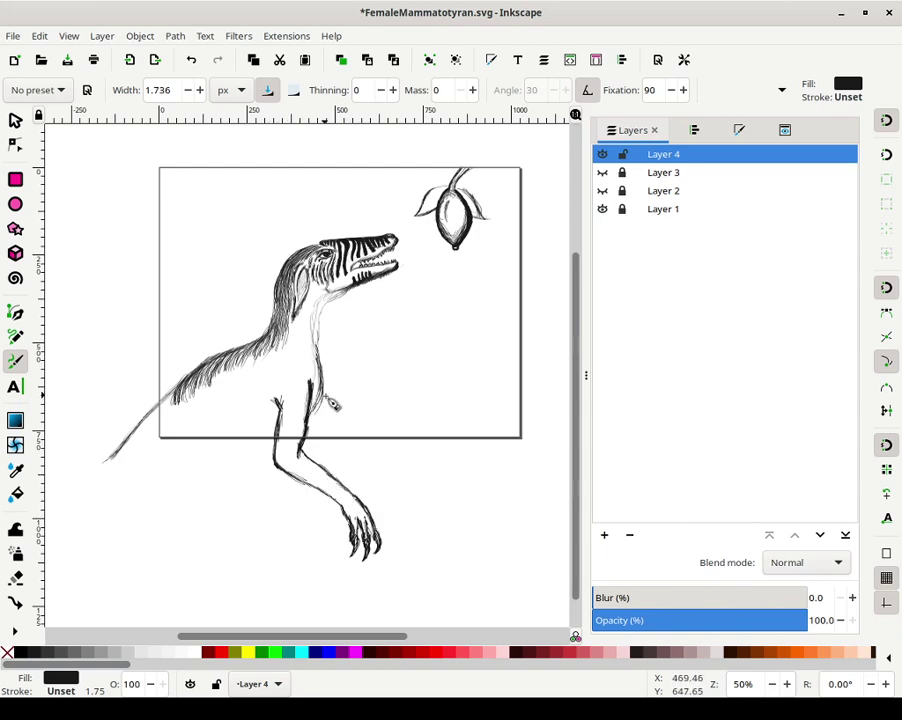
Draw the belly line back from the elbow and outline the front and rear edges of the hind leg
mouse_move(333, 403)
mouse_down()
mouse_move(311, 438)
mouse_move(314, 419)
mouse_move(252, 470)
mouse_move(272, 463)
mouse_move(238, 468)
mouse_move(250, 468)
mouse_move(229, 477)
mouse_move(252, 471)
mouse_move(213, 488)
mouse_move(267, 468)
mouse_move(209, 498)
mouse_move(256, 465)
mouse_move(197, 500)
mouse_move(214, 493)
mouse_move(192, 515)
mouse_move(222, 487)
mouse_move(206, 537)
mouse_move(184, 519)
mouse_move(190, 492)
mouse_move(181, 549)
mouse_move(191, 456)
mouse_up()
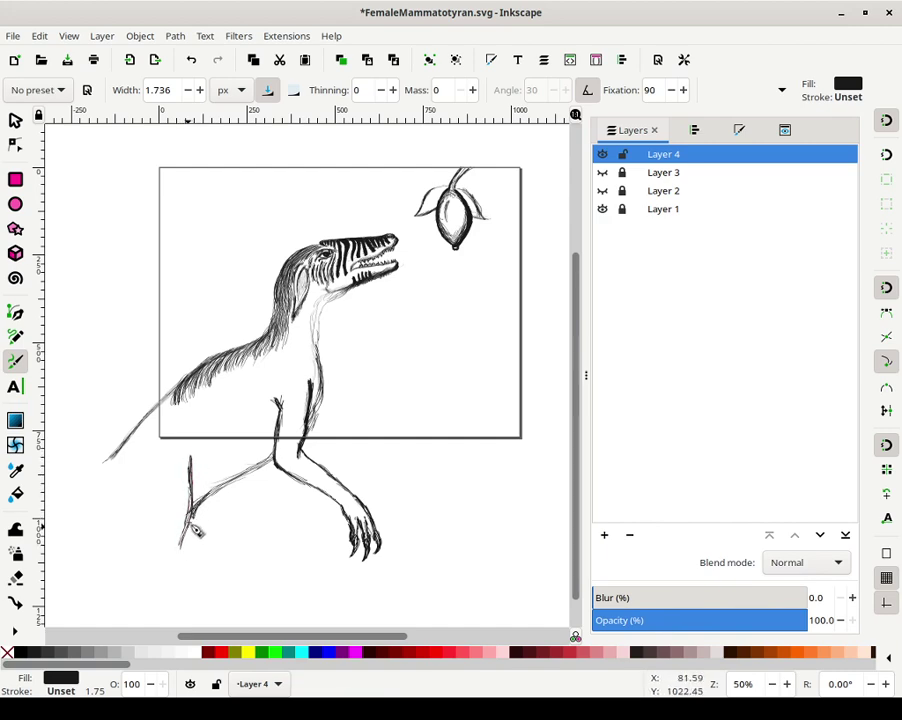
mouse_move(194, 547)
mouse_down()
mouse_move(190, 508)
mouse_move(178, 562)
mouse_up()
mouse_move(140, 508)
mouse_down()
mouse_move(136, 470)
mouse_move(147, 540)
mouse_move(138, 566)
mouse_move(137, 541)
mouse_move(137, 568)
mouse_move(142, 518)
mouse_move(151, 545)
mouse_move(145, 584)
mouse_move(141, 501)
mouse_move(174, 581)
mouse_move(176, 569)
mouse_move(174, 602)
mouse_move(177, 567)
mouse_move(182, 617)
mouse_up()
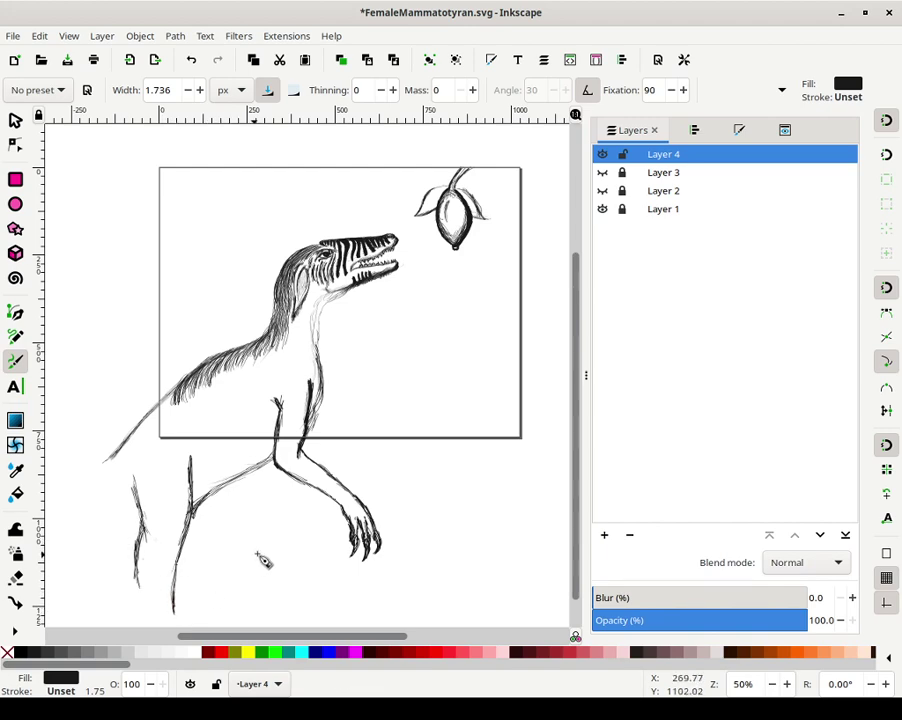
scroll(262, 560, down, 2)
mouse_move(136, 521)
mouse_down()
mouse_move(152, 510)
mouse_move(148, 550)
mouse_move(143, 525)
mouse_move(150, 560)
mouse_move(176, 557)
mouse_move(175, 545)
mouse_move(179, 573)
mouse_up()
mouse_move(175, 529)
mouse_down()
mouse_move(180, 578)
mouse_move(176, 538)
mouse_up()
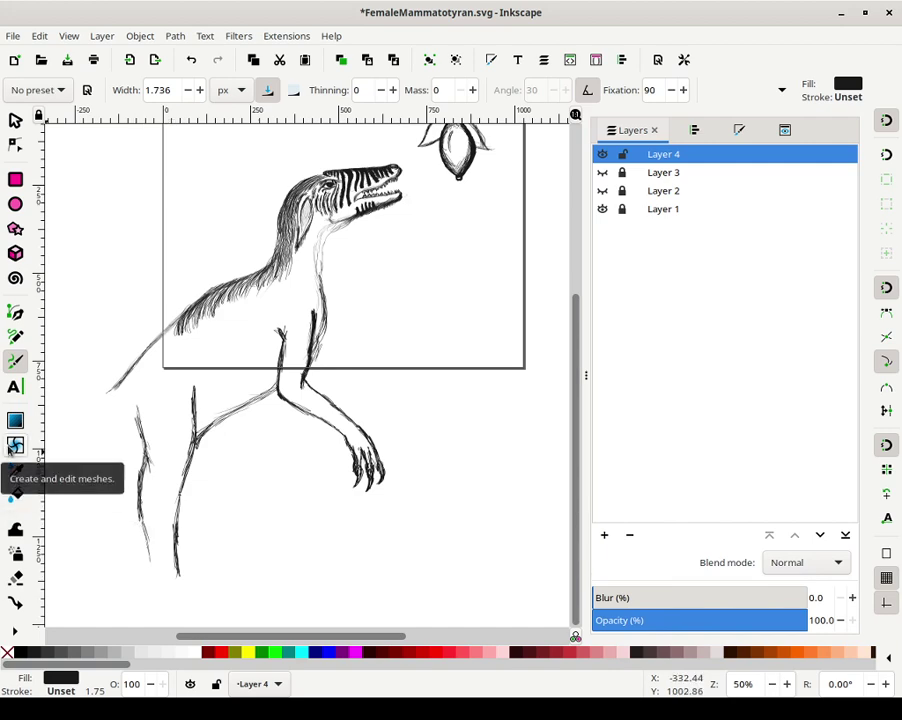
Extend the hind leg's front and rear edges down to the ankle and rough in the heel and first toe curves
scroll(147, 362, down, 5)
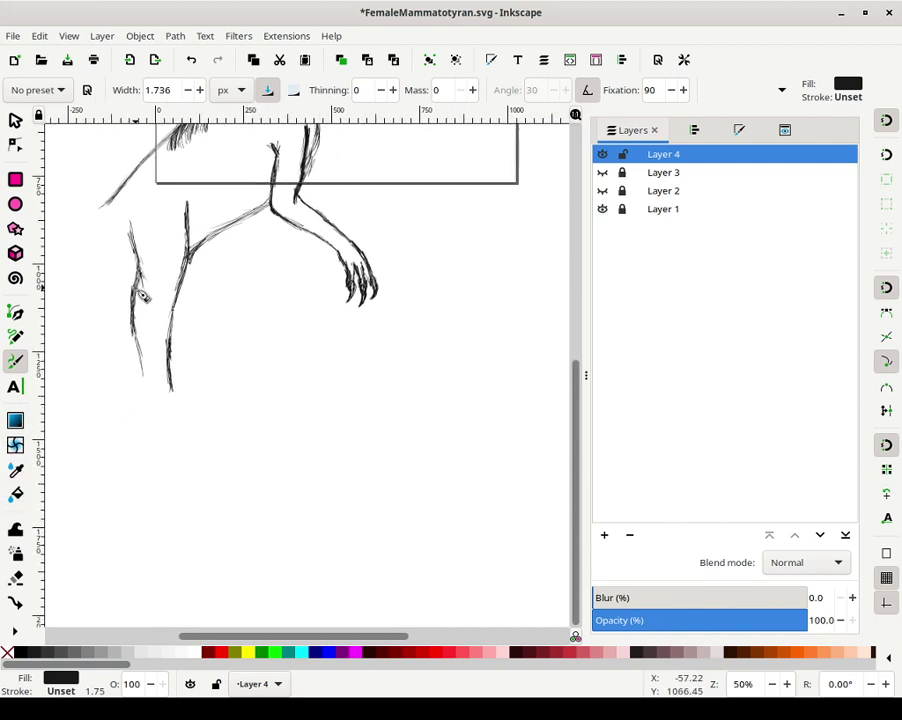
mouse_move(143, 295)
mouse_down()
mouse_move(139, 368)
mouse_move(135, 343)
mouse_move(140, 361)
mouse_move(137, 335)
mouse_move(153, 416)
mouse_move(168, 386)
mouse_move(176, 403)
mouse_move(173, 395)
mouse_move(157, 417)
mouse_move(170, 442)
mouse_move(149, 383)
mouse_move(190, 472)
mouse_up()
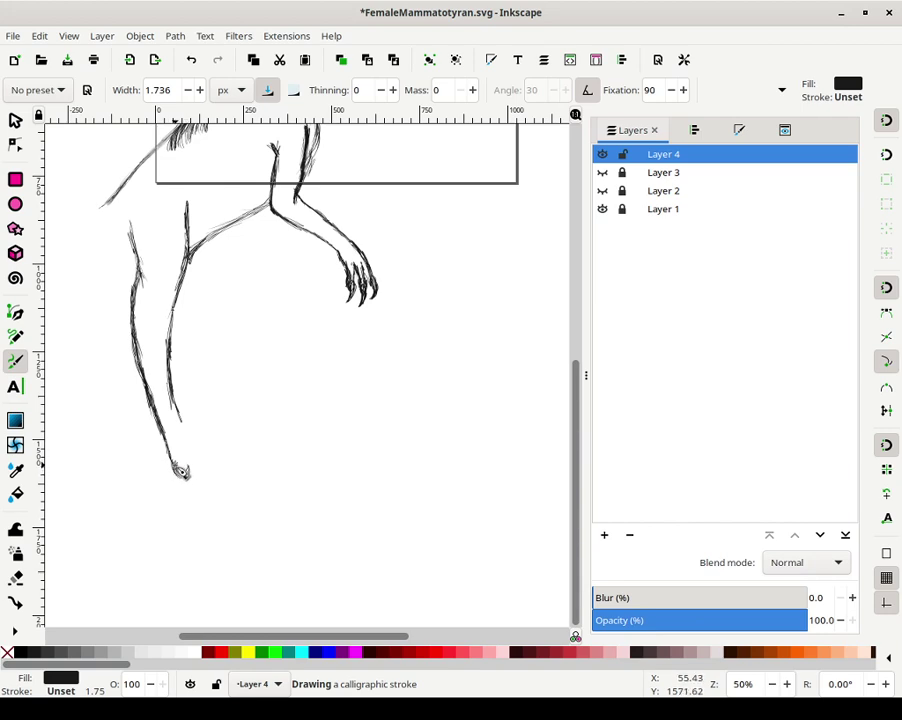
drag(180, 463, 199, 470)
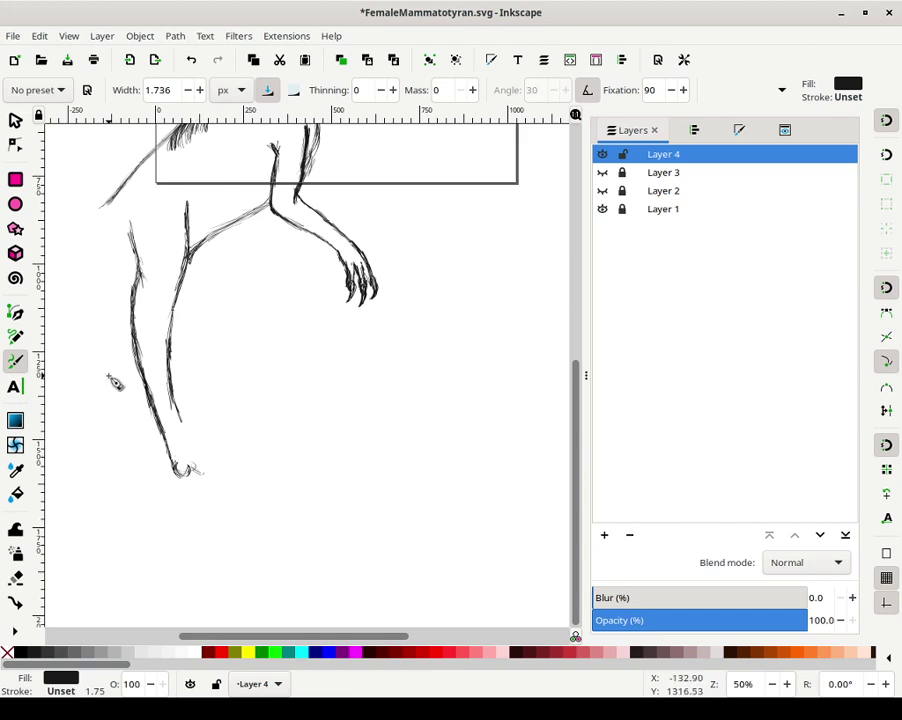
mouse_move(187, 433)
mouse_down()
mouse_move(209, 463)
mouse_move(200, 473)
mouse_up()
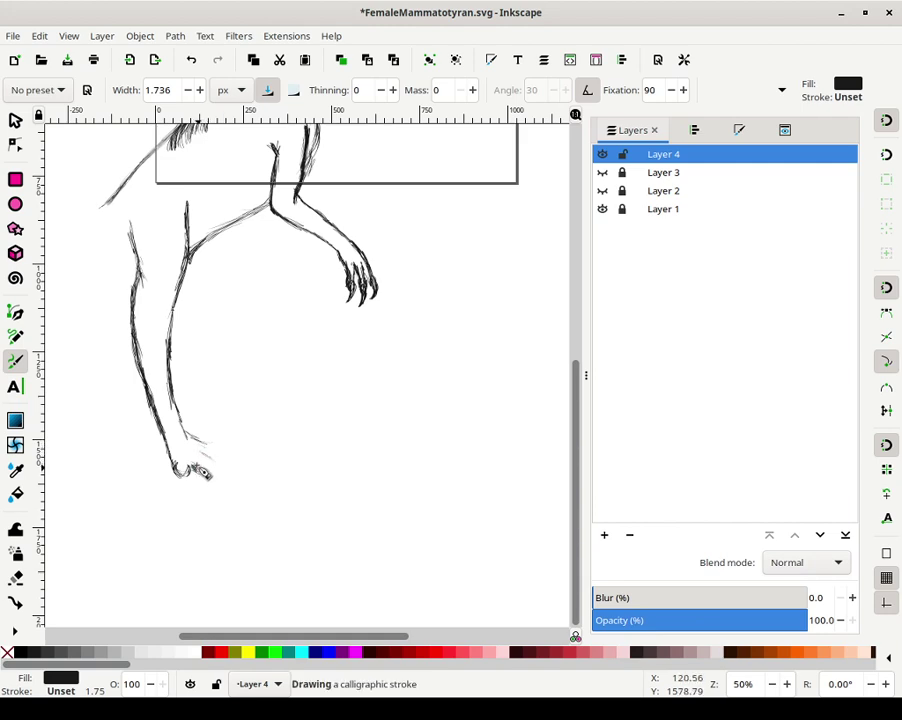
Sketch the hind foot's toes with pointed curved claws and join them to the ankle lines
drag(214, 476, 203, 460)
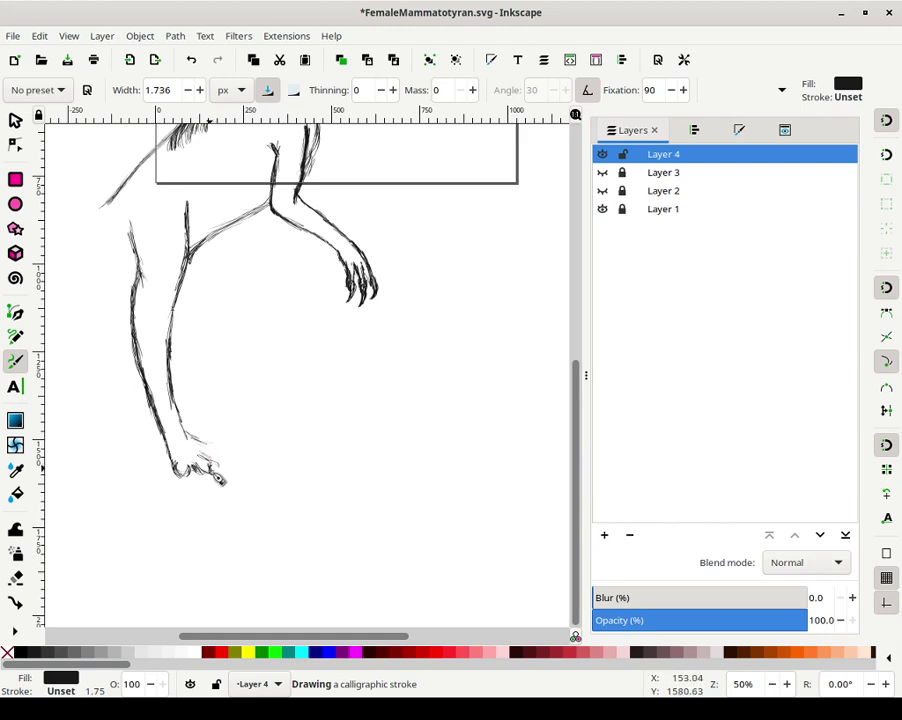
mouse_move(236, 490)
mouse_down()
mouse_move(222, 469)
mouse_move(225, 480)
mouse_up()
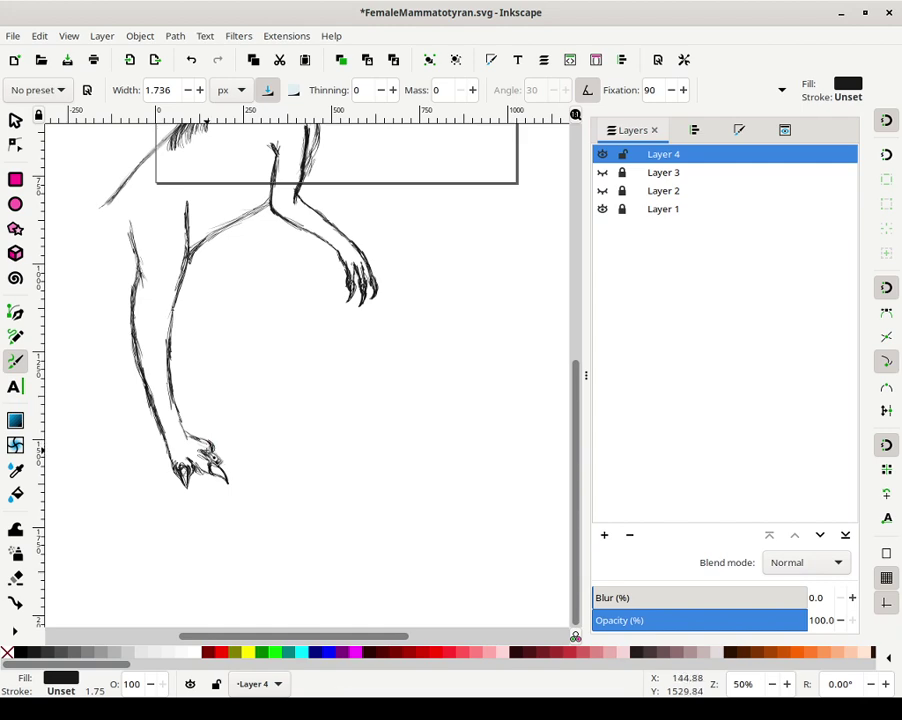
mouse_move(205, 450)
mouse_down()
mouse_move(188, 431)
mouse_move(214, 456)
mouse_move(196, 446)
mouse_move(205, 463)
mouse_up()
mouse_move(196, 449)
mouse_down()
mouse_move(206, 460)
mouse_move(192, 459)
mouse_move(194, 451)
mouse_move(213, 463)
mouse_up()
mouse_move(220, 463)
mouse_down()
mouse_move(228, 482)
mouse_move(196, 462)
mouse_up()
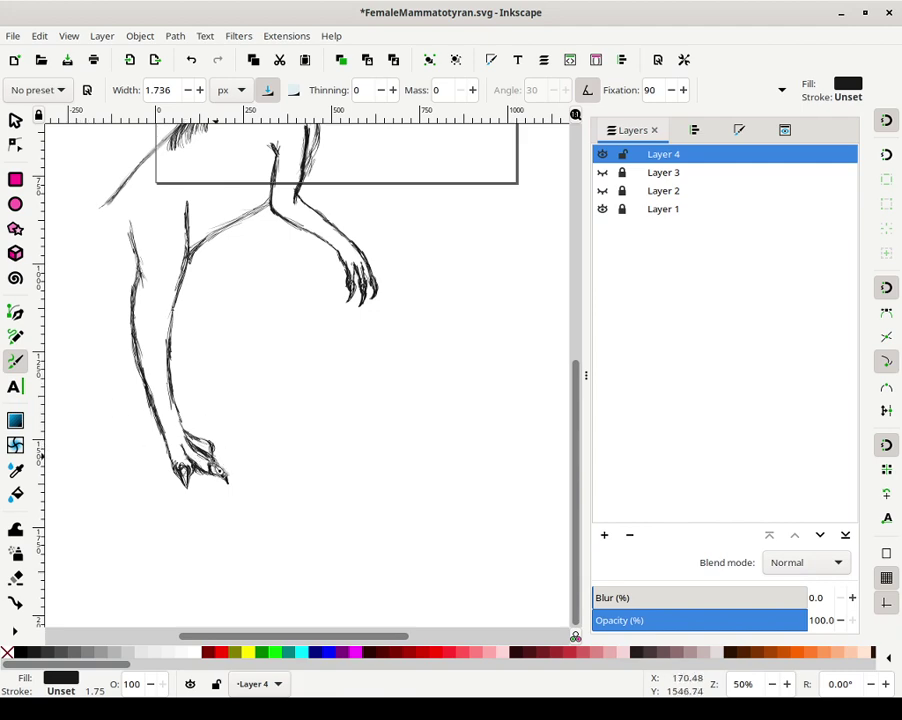
mouse_move(163, 456)
mouse_down()
mouse_move(153, 406)
mouse_move(182, 421)
mouse_move(224, 462)
mouse_up()
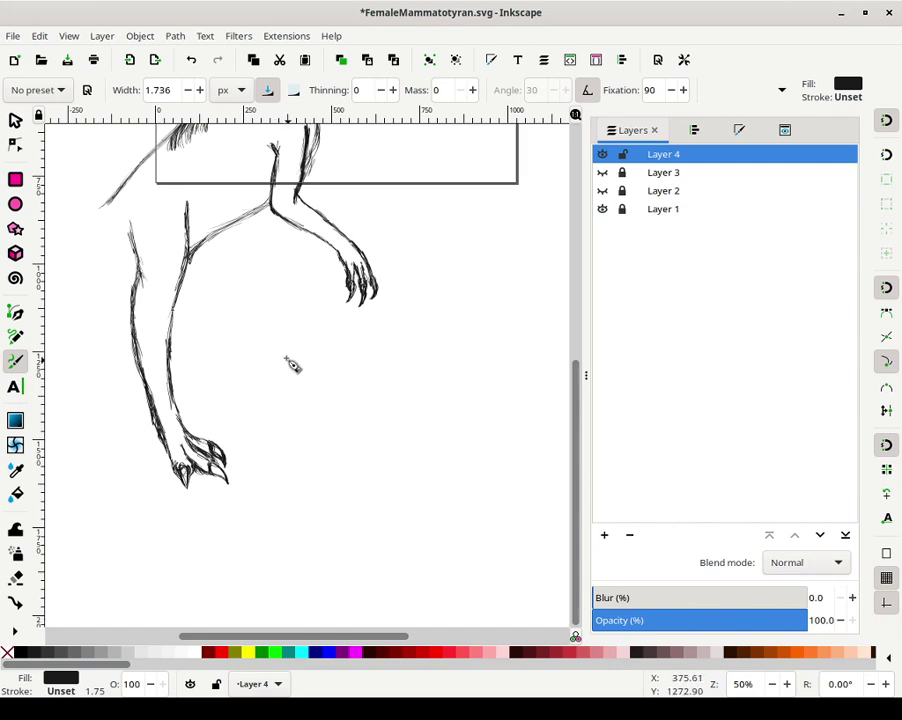
Draw the far hind leg's front contour from the belly down to the near leg's shin and reinforce the near shin line
scroll(260, 375, left, 3)
scroll(345, 400, up, 5)
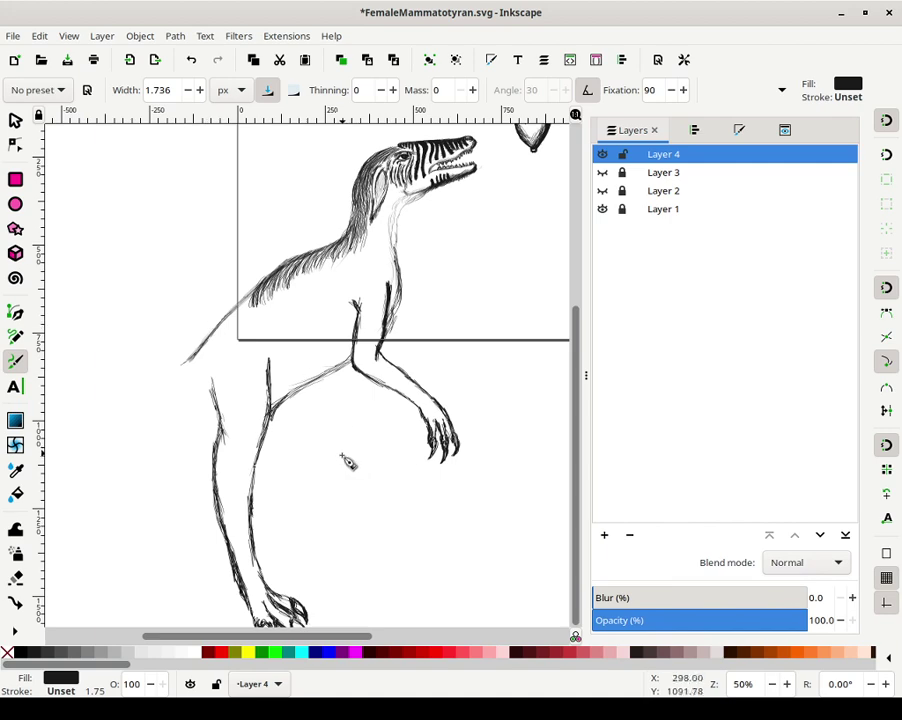
mouse_move(298, 416)
mouse_down()
mouse_move(260, 504)
mouse_move(268, 490)
mouse_move(258, 546)
mouse_move(260, 509)
mouse_up()
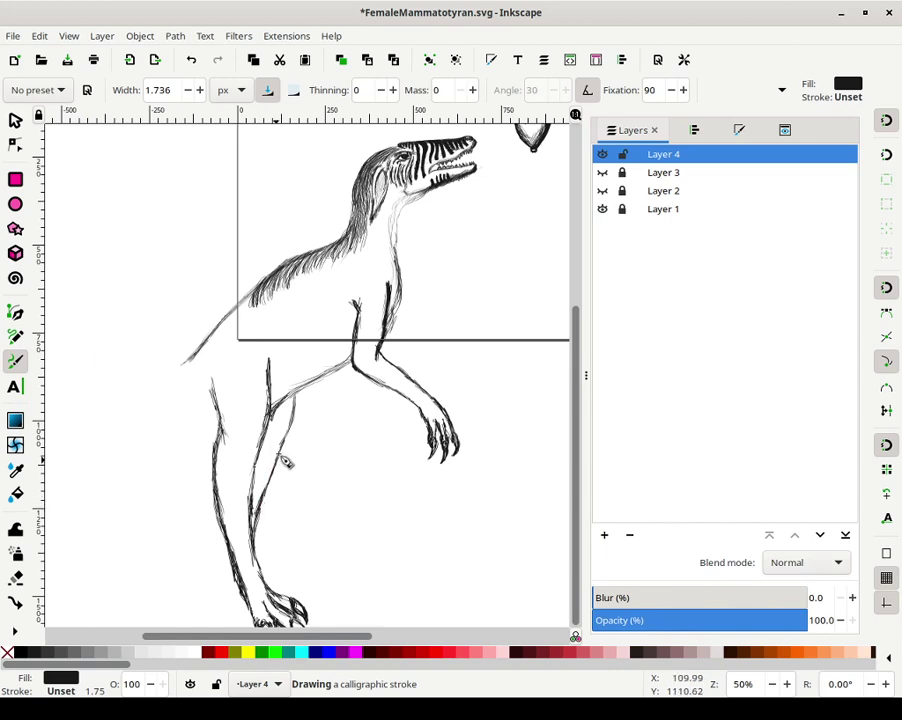
drag(293, 409, 292, 396)
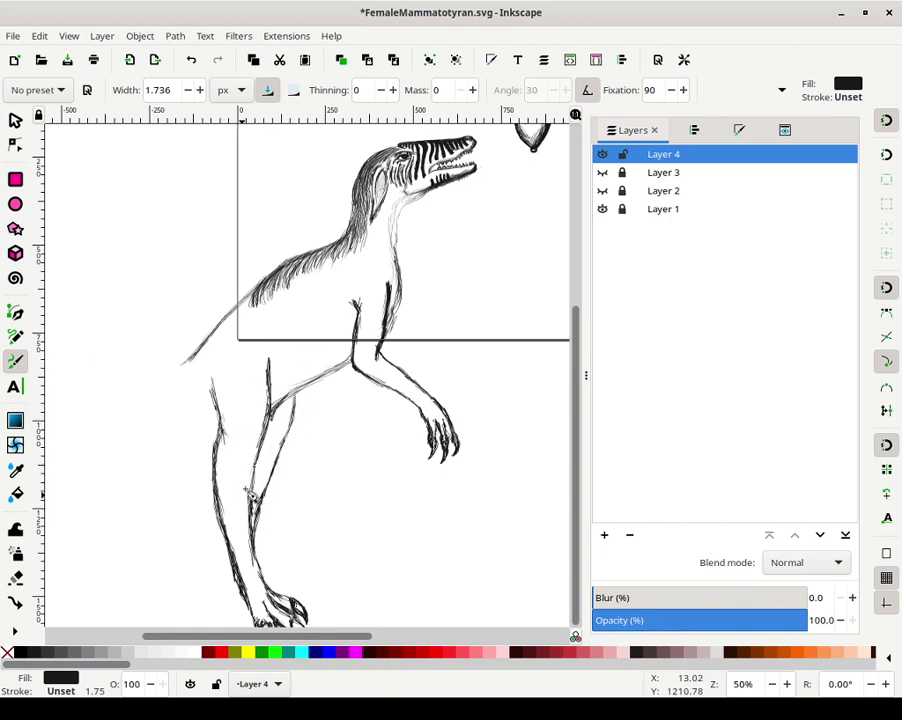
mouse_move(251, 475)
mouse_down()
mouse_move(253, 492)
mouse_move(250, 478)
mouse_up()
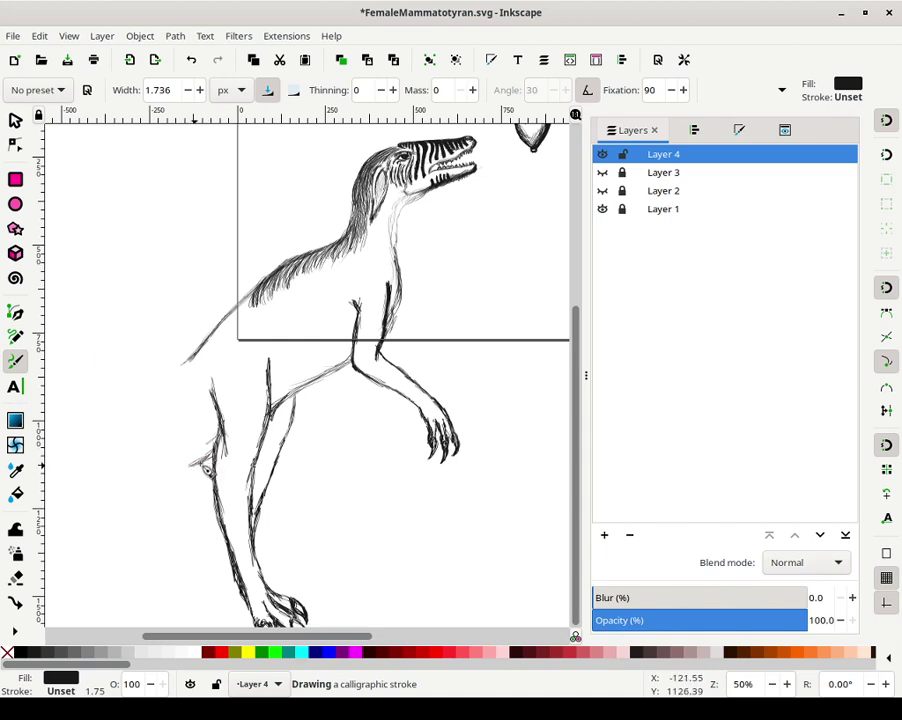
Extend the back line into the tail's upper edge and sketch the start of its underside behind the hind leg
drag(184, 366, 156, 396)
drag(177, 369, 90, 458)
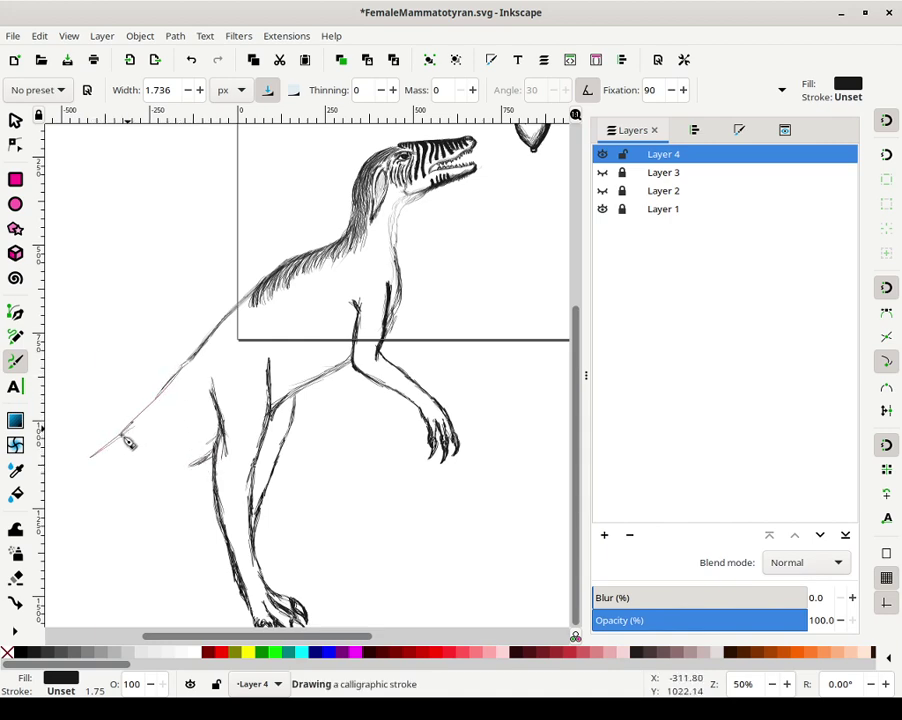
mouse_move(199, 470)
mouse_down()
mouse_move(144, 477)
mouse_move(168, 469)
mouse_move(150, 482)
mouse_move(178, 465)
mouse_up()
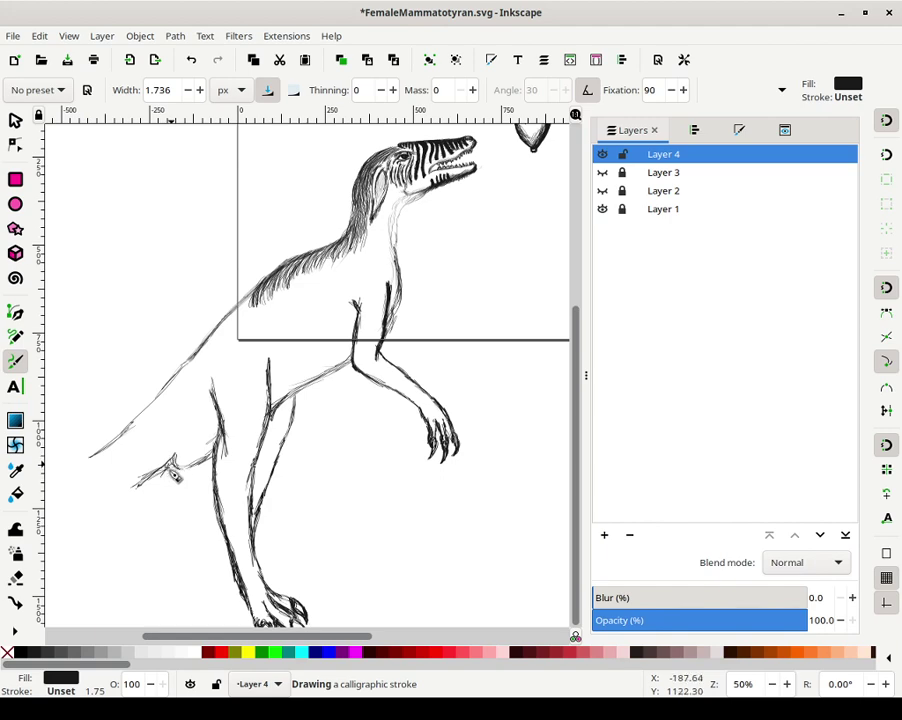
mouse_move(180, 472)
mouse_down()
mouse_move(137, 492)
mouse_move(174, 476)
mouse_up()
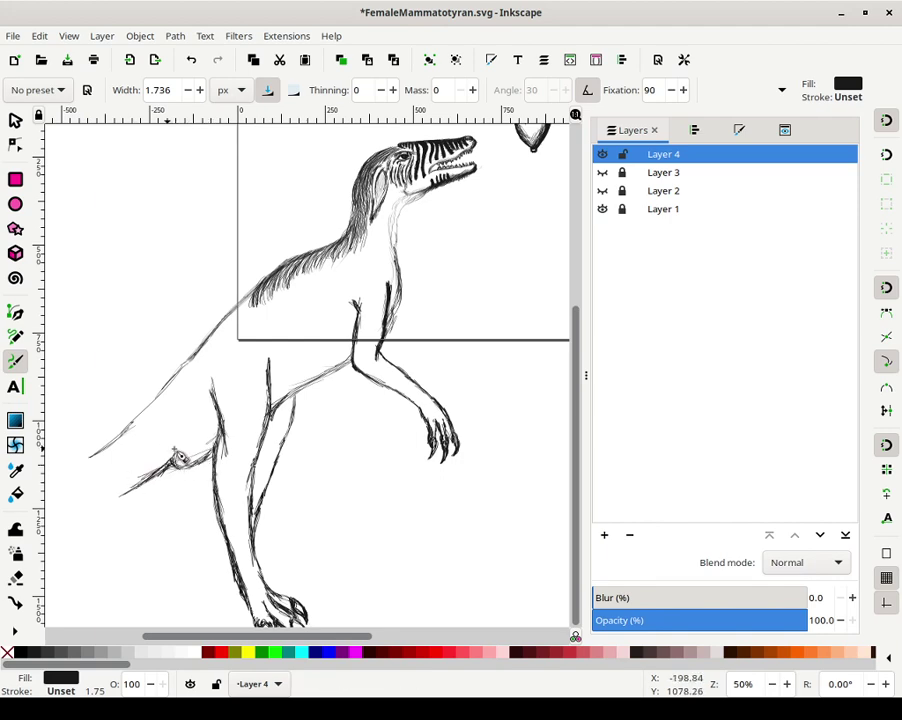
Lengthen the tail backward with sweeping strokes along its upper and lower edges
drag(231, 419, 393, 342)
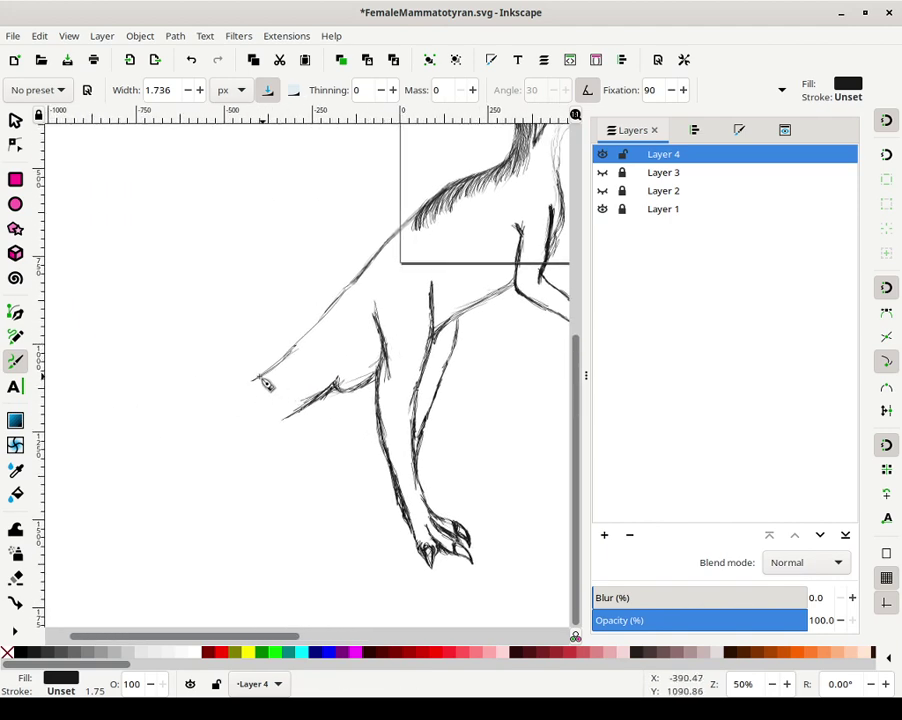
drag(261, 375, 197, 397)
drag(298, 412, 264, 431)
drag(297, 412, 228, 441)
drag(252, 435, 197, 437)
drag(240, 432, 200, 438)
mouse_move(259, 421)
mouse_down()
mouse_move(220, 438)
mouse_move(188, 435)
mouse_up()
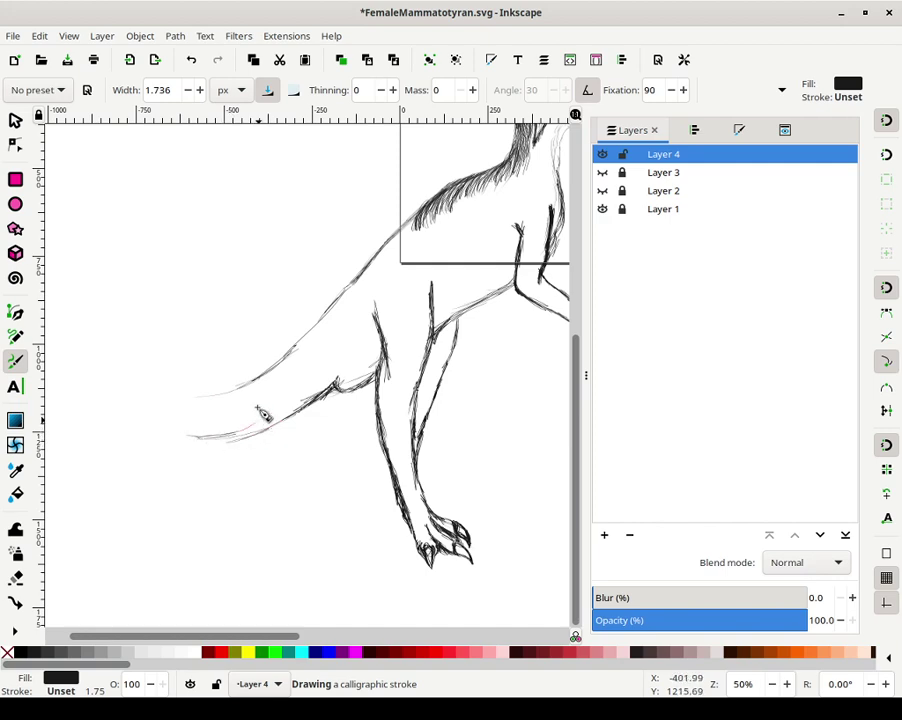
Curve the tail's upper and lower edges upward and round the outer edge into a forward-turning curl
mouse_move(250, 384)
mouse_down()
mouse_move(222, 394)
mouse_move(162, 385)
mouse_move(185, 368)
mouse_move(184, 395)
mouse_move(163, 384)
mouse_move(224, 394)
mouse_up()
drag(159, 430, 236, 437)
mouse_move(148, 430)
mouse_down()
mouse_move(199, 443)
mouse_move(260, 424)
mouse_up()
drag(180, 440, 245, 437)
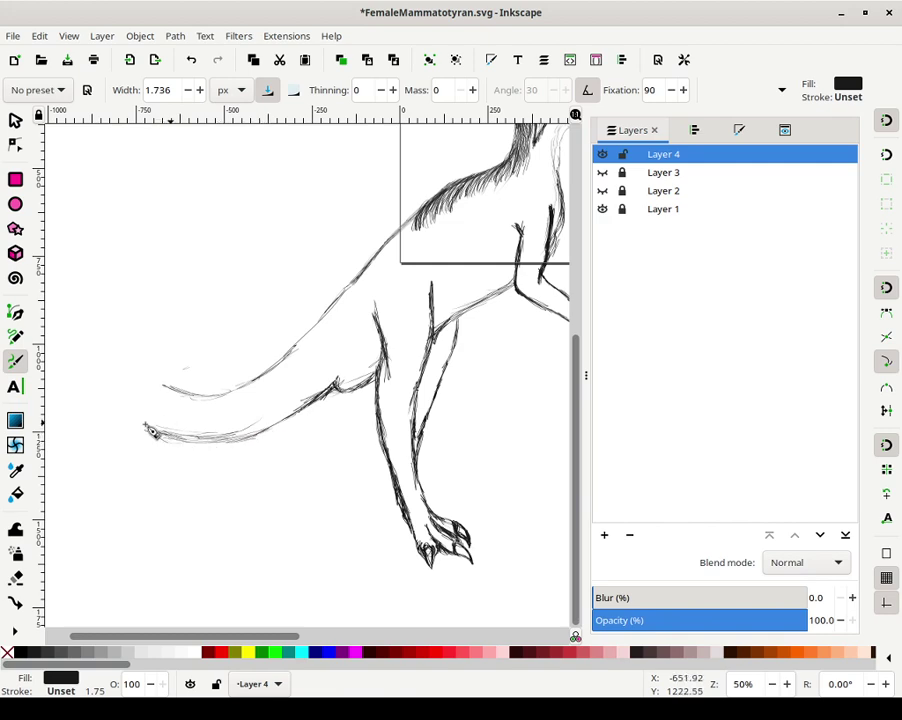
mouse_move(145, 423)
mouse_down()
mouse_move(135, 383)
mouse_move(152, 375)
mouse_up()
drag(129, 390, 169, 369)
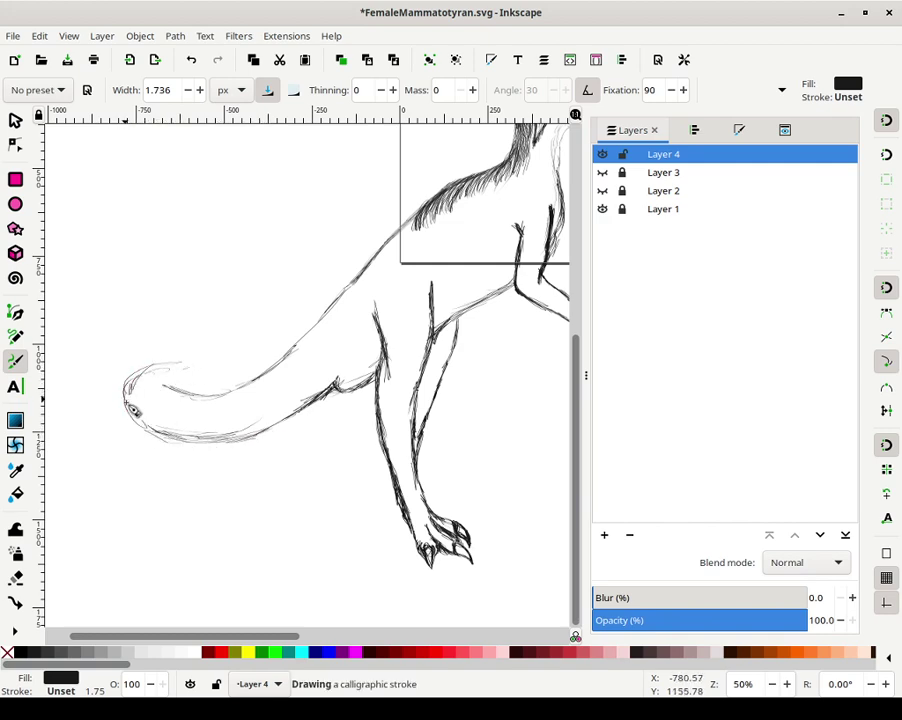
Draw the curl's top edge forward to meet the back line and add strokes at the curl's inner end
mouse_move(135, 408)
mouse_down()
mouse_move(199, 365)
mouse_move(184, 368)
mouse_move(268, 371)
mouse_up()
drag(198, 362, 262, 367)
drag(206, 363, 272, 366)
mouse_move(200, 362)
mouse_down()
mouse_move(277, 366)
mouse_move(196, 402)
mouse_up()
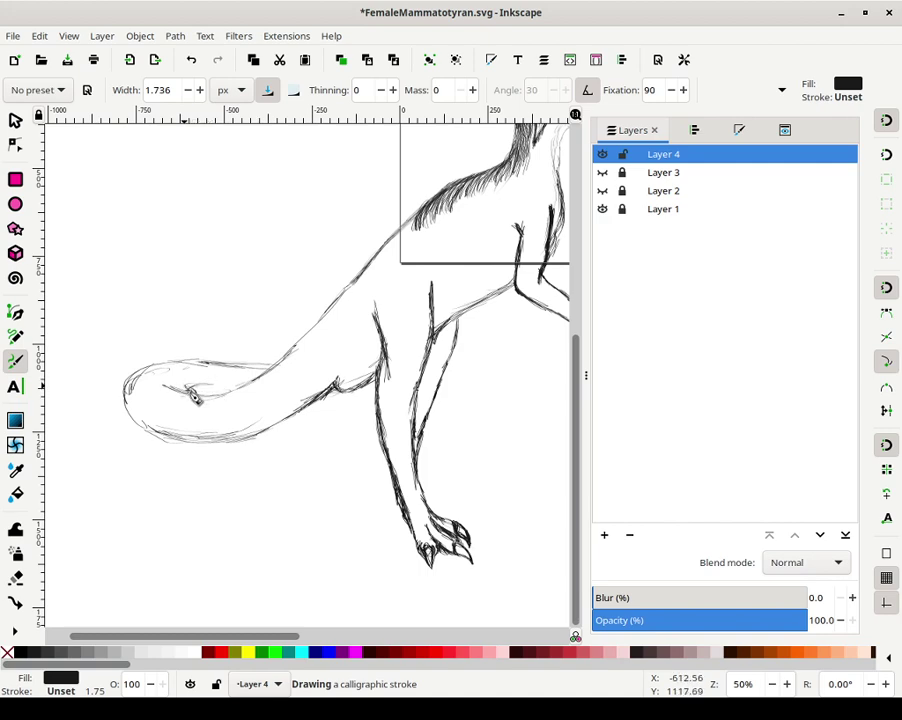
Sketch a narrow, round-ended projection from the tail's underside toward the hind leg and darken the tail curl's outer and inner edges
drag(302, 420, 338, 432)
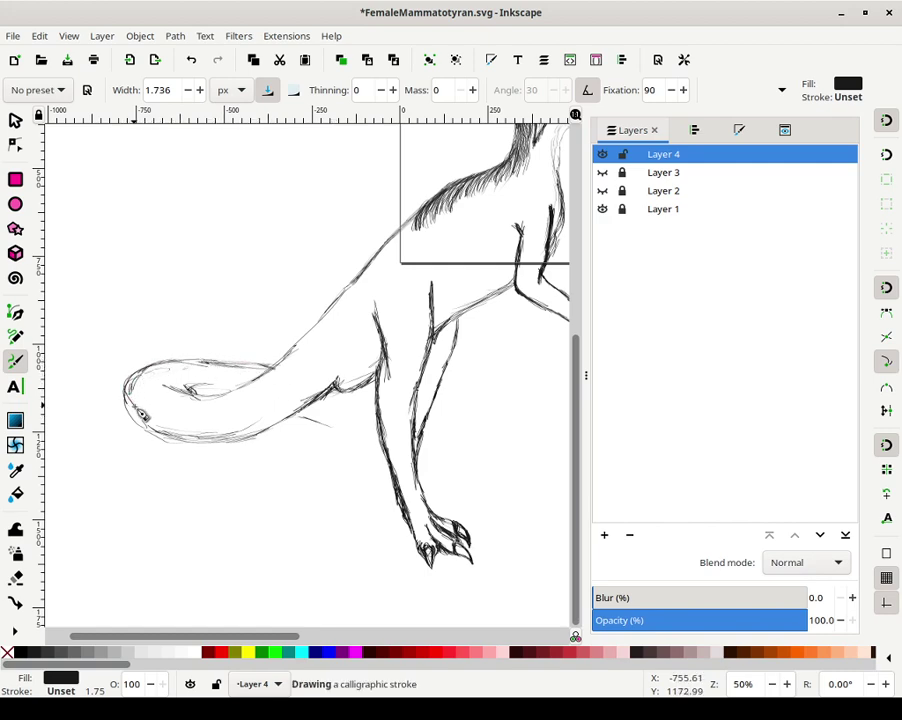
drag(136, 408, 170, 438)
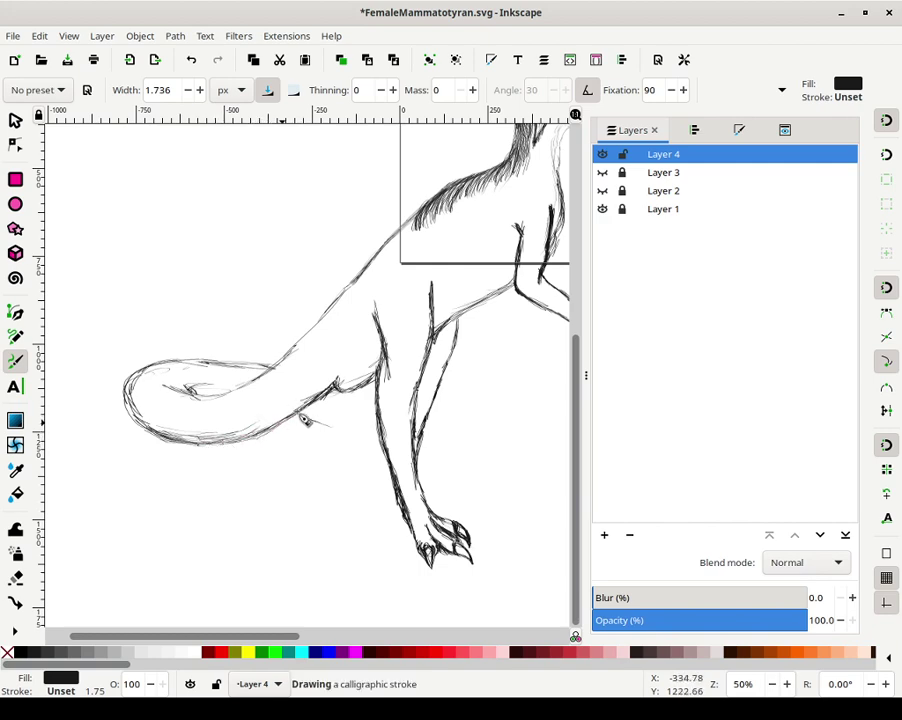
drag(325, 390, 336, 380)
drag(323, 423, 370, 440)
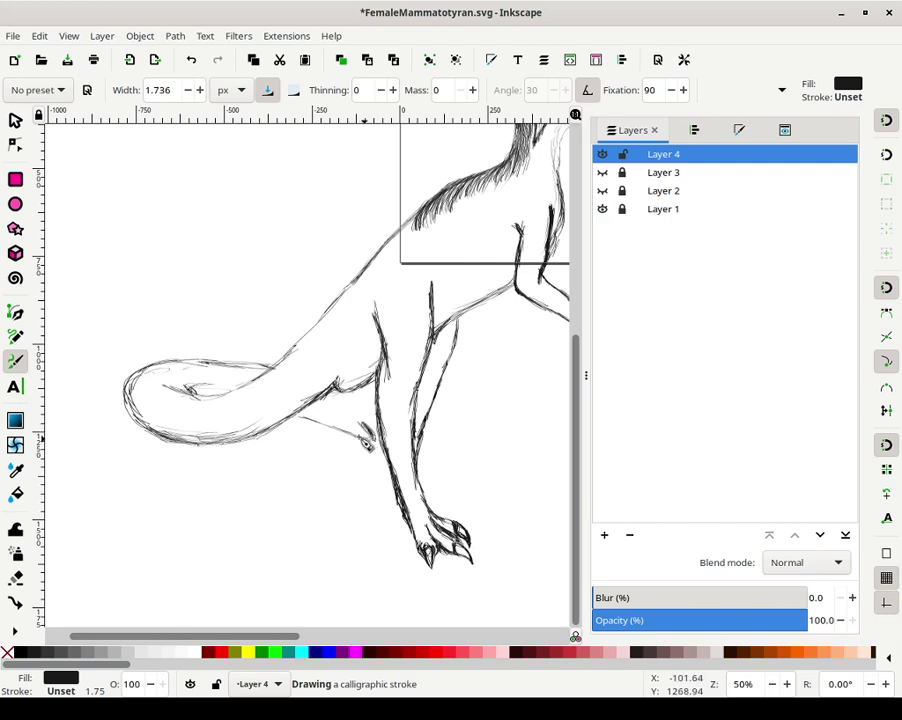
mouse_move(357, 443)
mouse_down()
mouse_move(304, 424)
mouse_move(373, 448)
mouse_move(376, 440)
mouse_move(326, 402)
mouse_up()
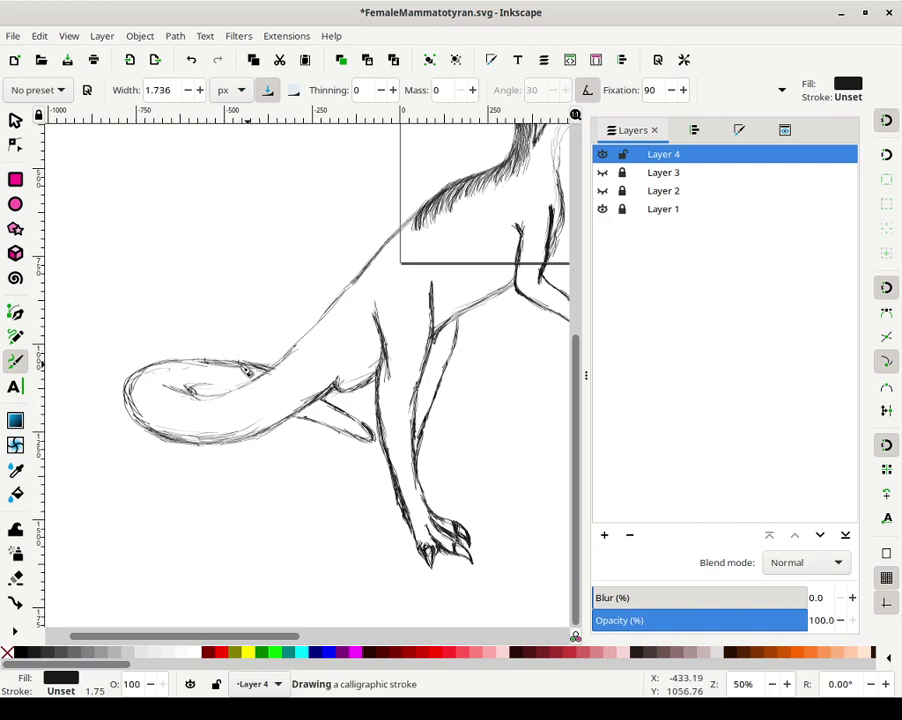
mouse_move(189, 370)
mouse_down()
mouse_move(181, 401)
mouse_move(174, 381)
mouse_move(181, 403)
mouse_move(170, 388)
mouse_move(197, 408)
mouse_move(170, 386)
mouse_move(212, 408)
mouse_move(194, 371)
mouse_up()
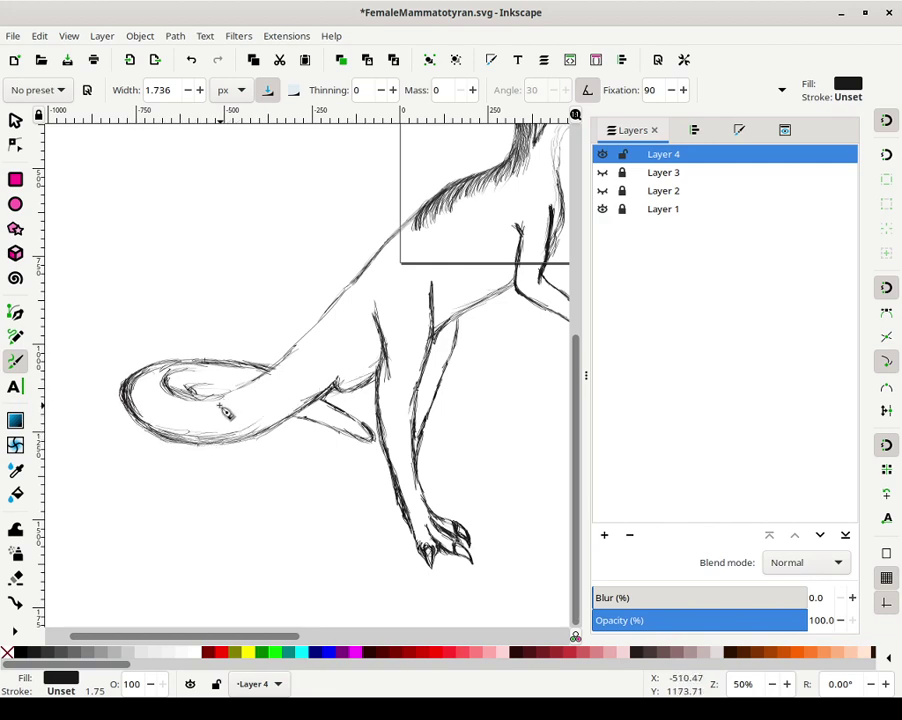
mouse_move(262, 397)
mouse_down()
mouse_move(265, 388)
mouse_move(226, 393)
mouse_move(289, 352)
mouse_move(276, 370)
mouse_move(297, 345)
mouse_up()
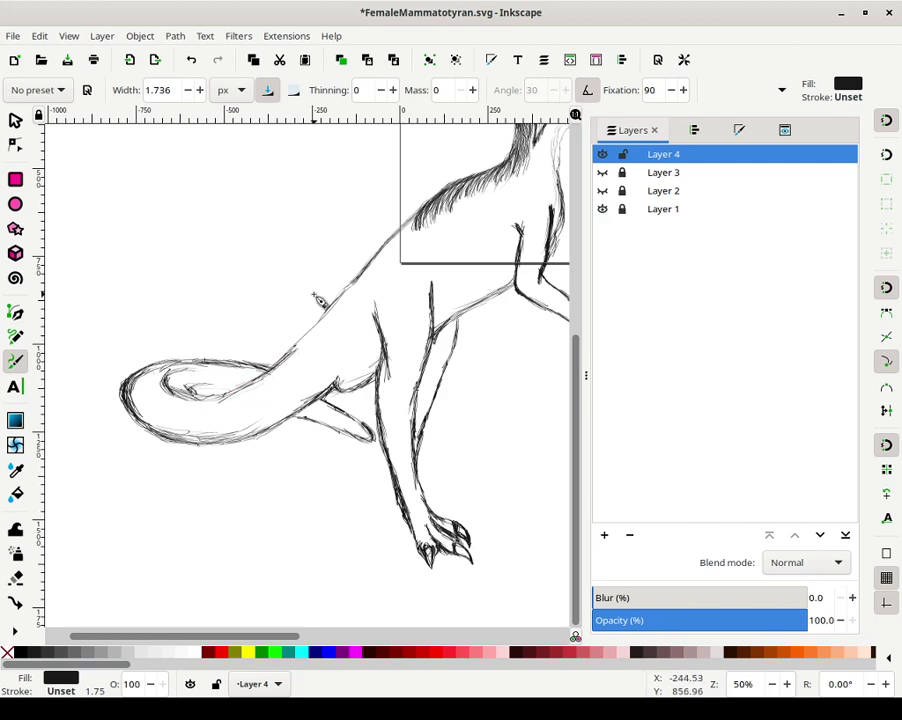
Add dense hanging fur strokes along the back, from the base of the neck to above the hind leg
mouse_move(426, 242)
mouse_down()
mouse_move(428, 233)
mouse_move(427, 253)
mouse_move(419, 249)
mouse_up()
drag(430, 208, 415, 240)
drag(430, 209, 422, 243)
mouse_move(428, 213)
mouse_down()
mouse_move(424, 236)
mouse_move(394, 255)
mouse_move(401, 277)
mouse_move(408, 245)
mouse_move(383, 289)
mouse_move(386, 266)
mouse_move(394, 264)
mouse_move(371, 309)
mouse_move(370, 299)
mouse_move(384, 308)
mouse_move(403, 280)
mouse_move(398, 297)
mouse_move(402, 248)
mouse_move(410, 251)
mouse_move(420, 227)
mouse_move(421, 250)
mouse_move(415, 237)
mouse_move(431, 223)
mouse_up()
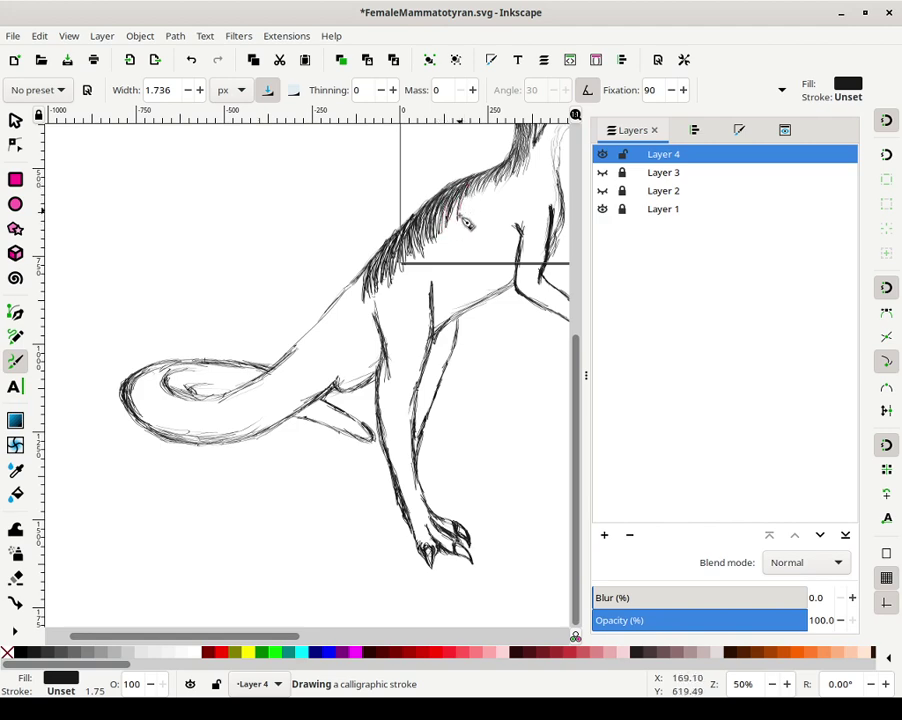
mouse_move(471, 180)
mouse_down()
mouse_move(469, 205)
mouse_move(457, 215)
mouse_move(480, 192)
mouse_move(481, 207)
mouse_move(496, 174)
mouse_move(497, 186)
mouse_move(515, 175)
mouse_up()
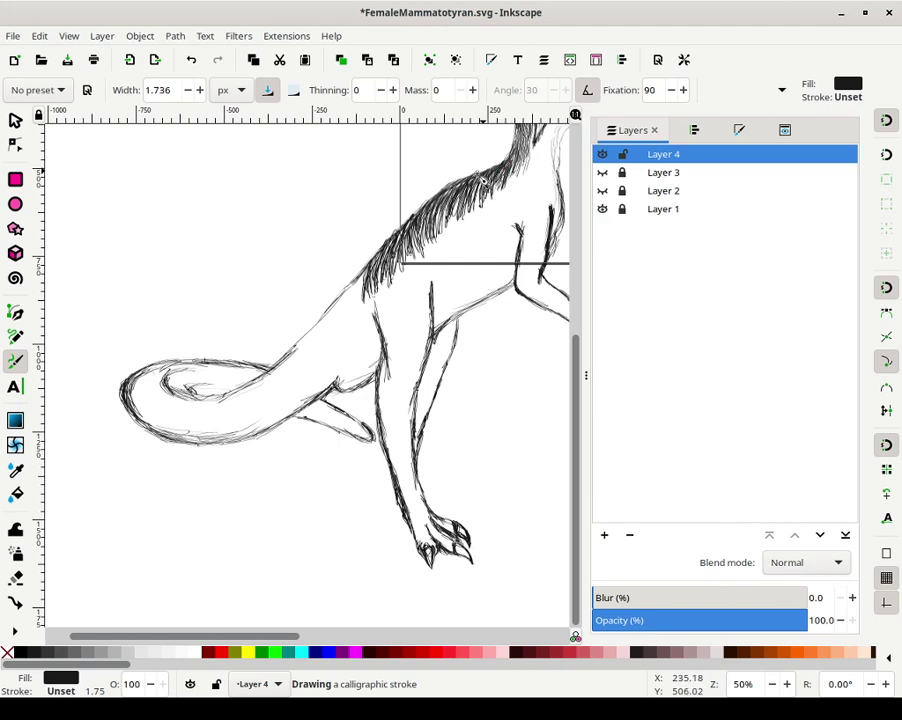
mouse_move(482, 192)
mouse_down()
mouse_move(496, 181)
mouse_move(451, 222)
mouse_up()
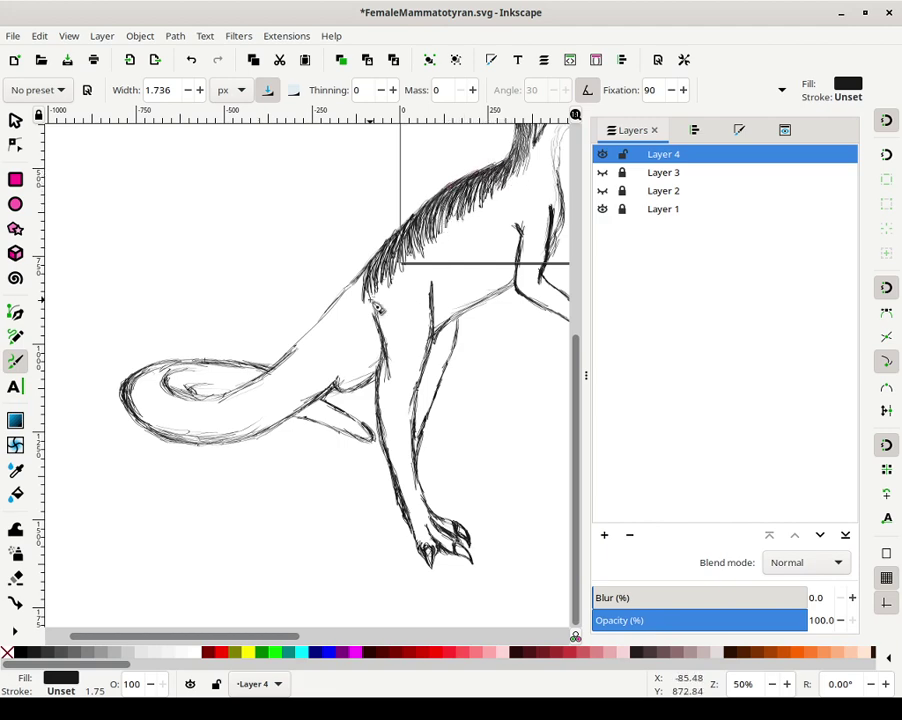
Continue the dense fur strokes from the rump down the tail's upper edge to the start of the curl
drag(364, 298, 366, 300)
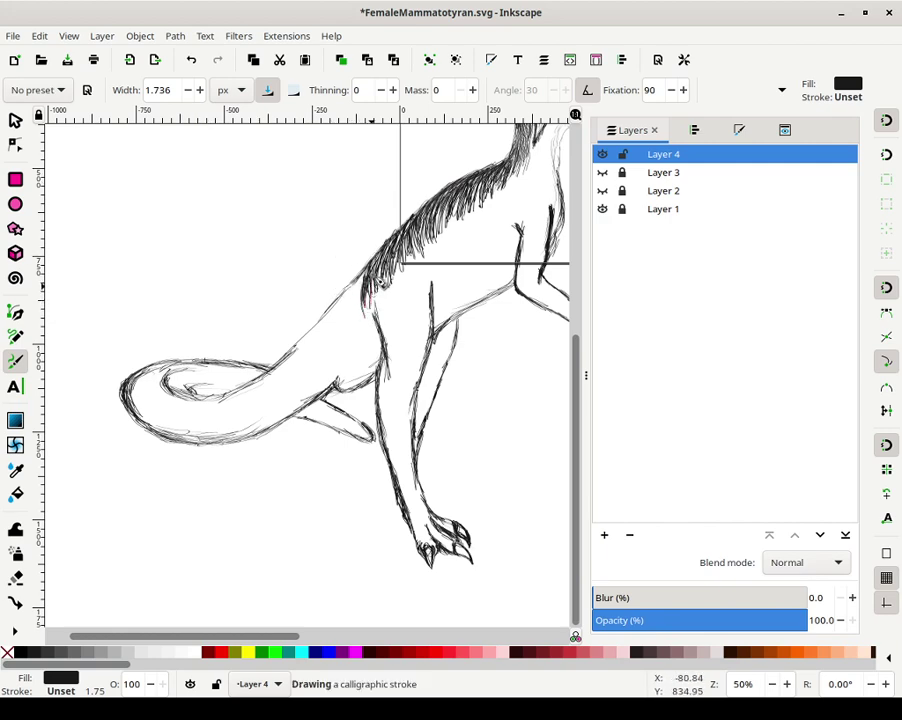
drag(363, 302, 362, 290)
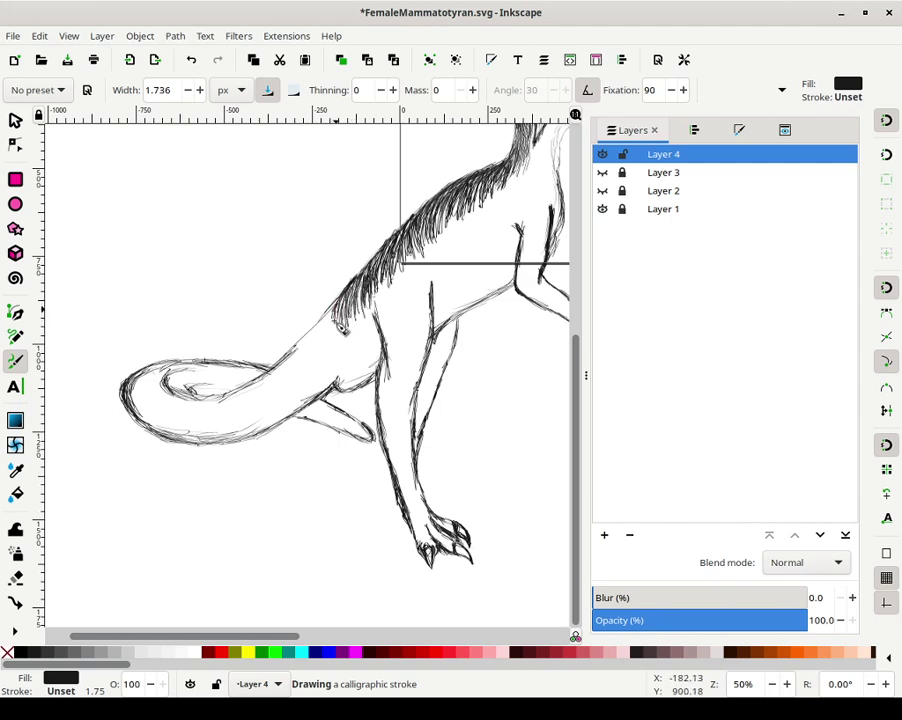
drag(333, 305, 346, 340)
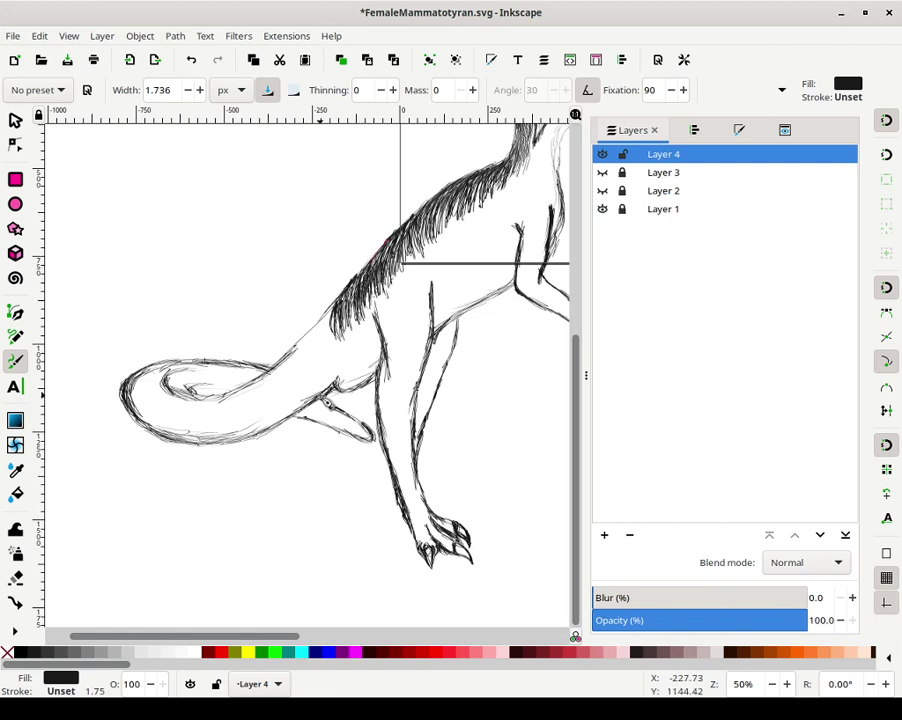
drag(353, 280, 359, 278)
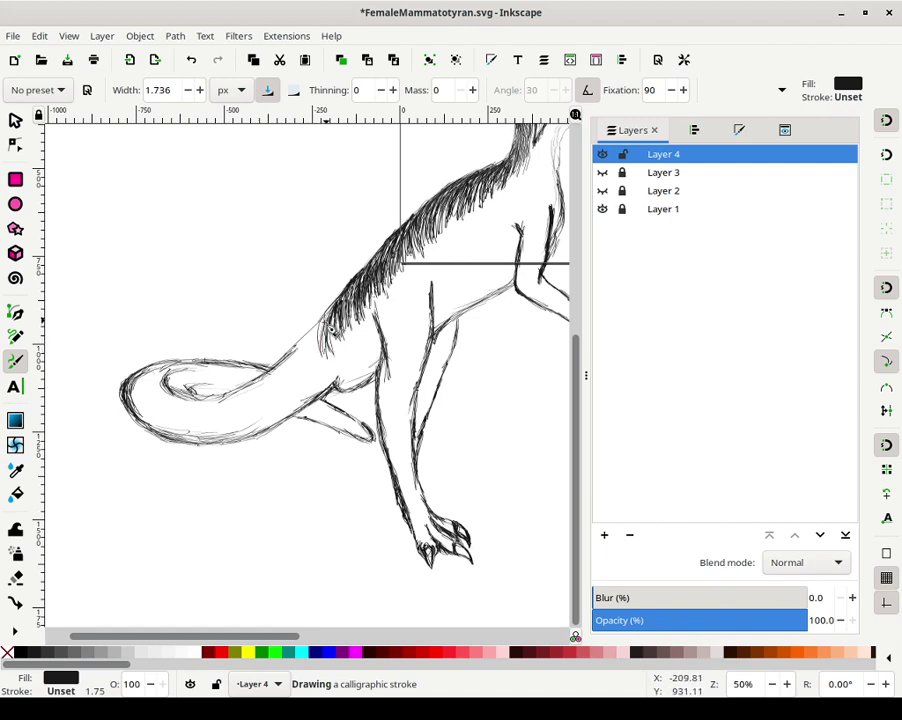
mouse_move(323, 323)
mouse_down()
mouse_move(340, 363)
mouse_move(336, 323)
mouse_move(324, 361)
mouse_move(322, 343)
mouse_move(311, 350)
mouse_move(319, 366)
mouse_move(328, 327)
mouse_move(312, 352)
mouse_move(327, 322)
mouse_move(309, 343)
mouse_move(327, 331)
mouse_move(295, 361)
mouse_up()
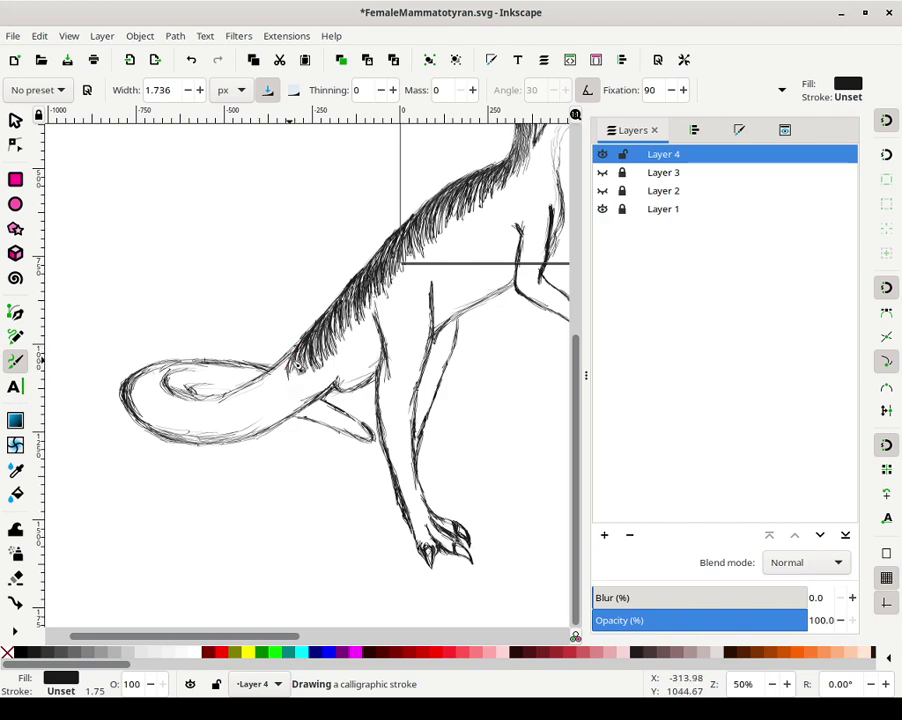
mouse_move(291, 360)
mouse_down()
mouse_move(273, 394)
mouse_move(286, 366)
mouse_move(277, 392)
mouse_move(292, 381)
mouse_move(284, 397)
mouse_move(296, 366)
mouse_move(296, 388)
mouse_move(305, 364)
mouse_move(307, 382)
mouse_move(303, 362)
mouse_move(302, 390)
mouse_move(316, 379)
mouse_move(314, 345)
mouse_up()
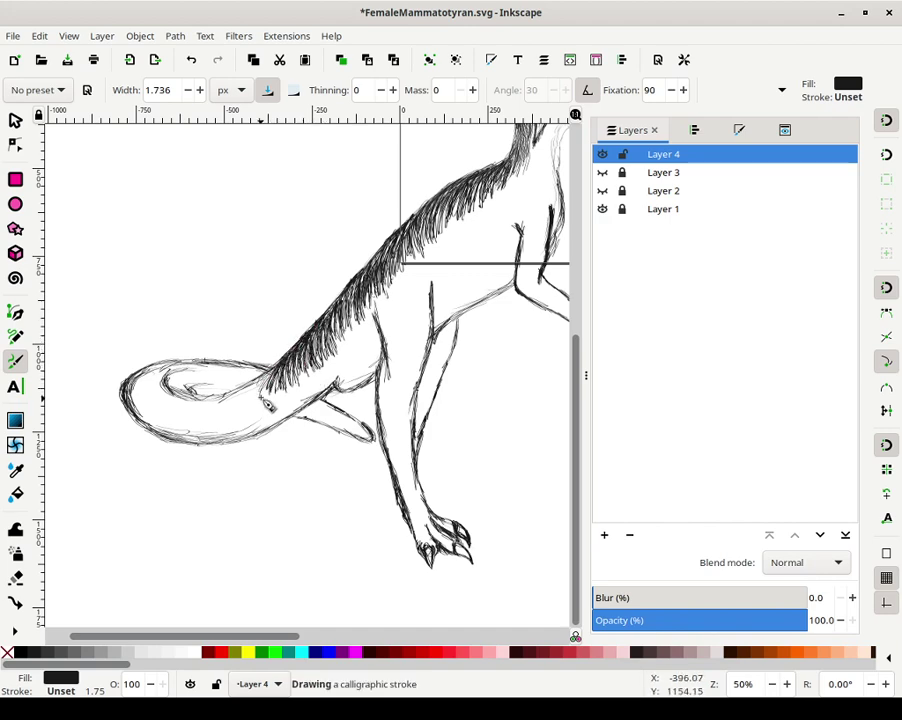
Continue the fur strokes along the tail curl's inner edge to its inner end and darken the curl's outer edge
drag(260, 399, 264, 383)
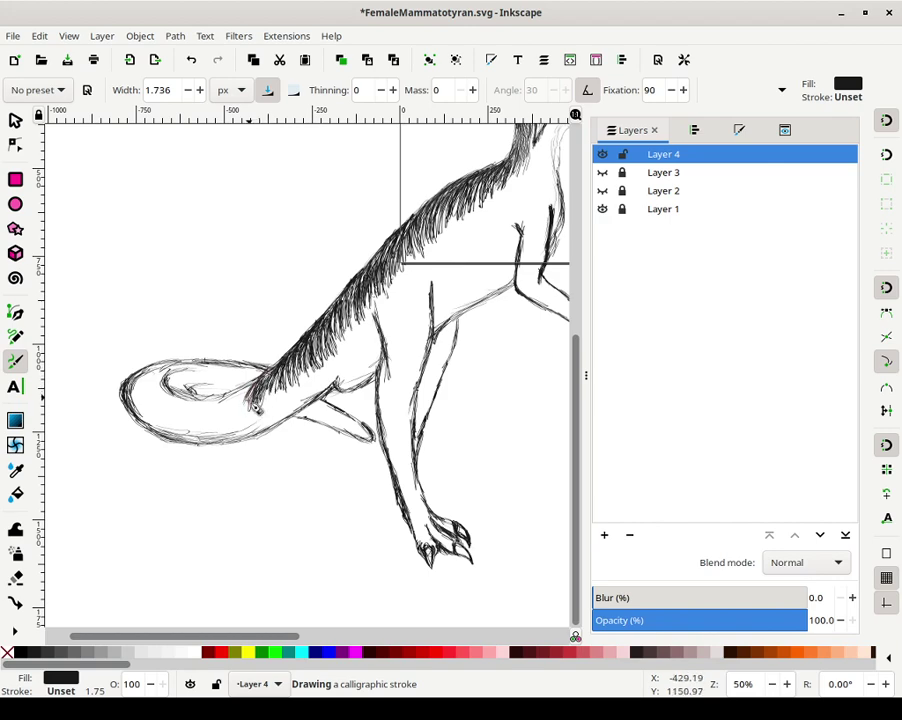
drag(250, 383, 238, 405)
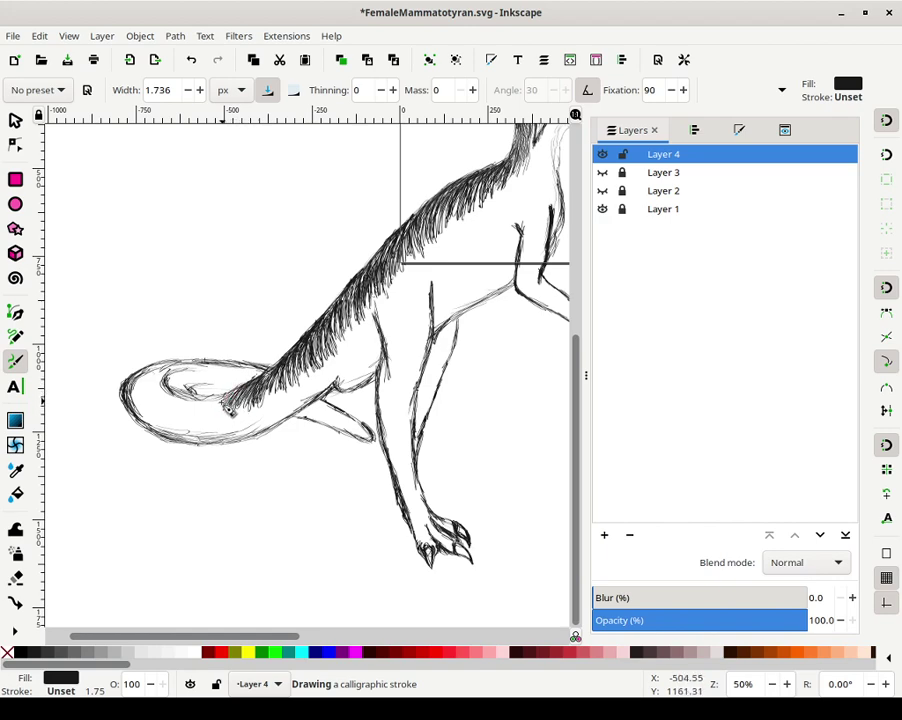
drag(232, 402, 252, 388)
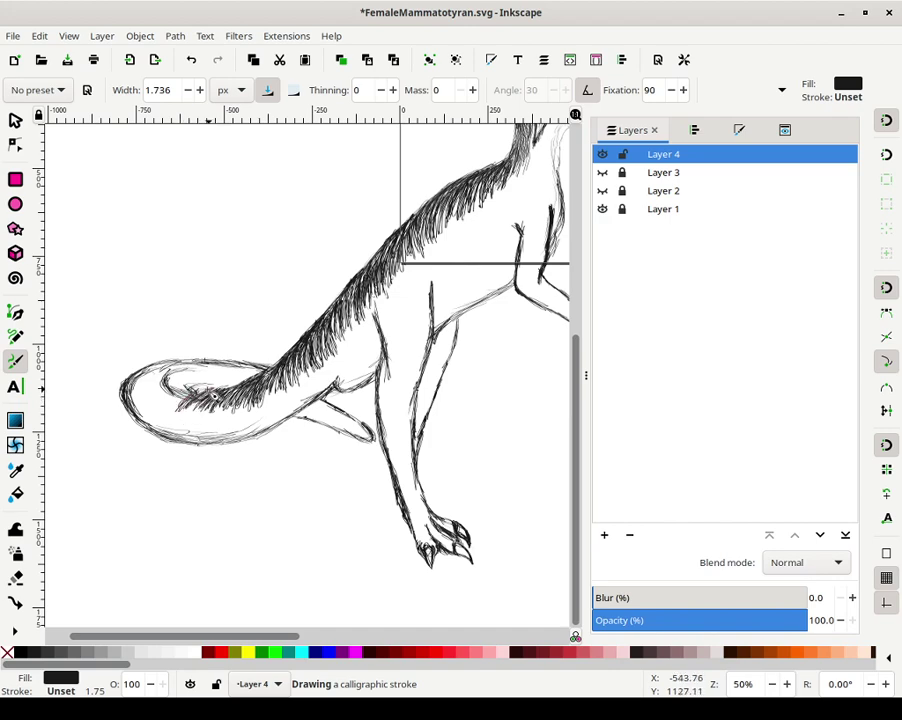
drag(225, 397, 241, 384)
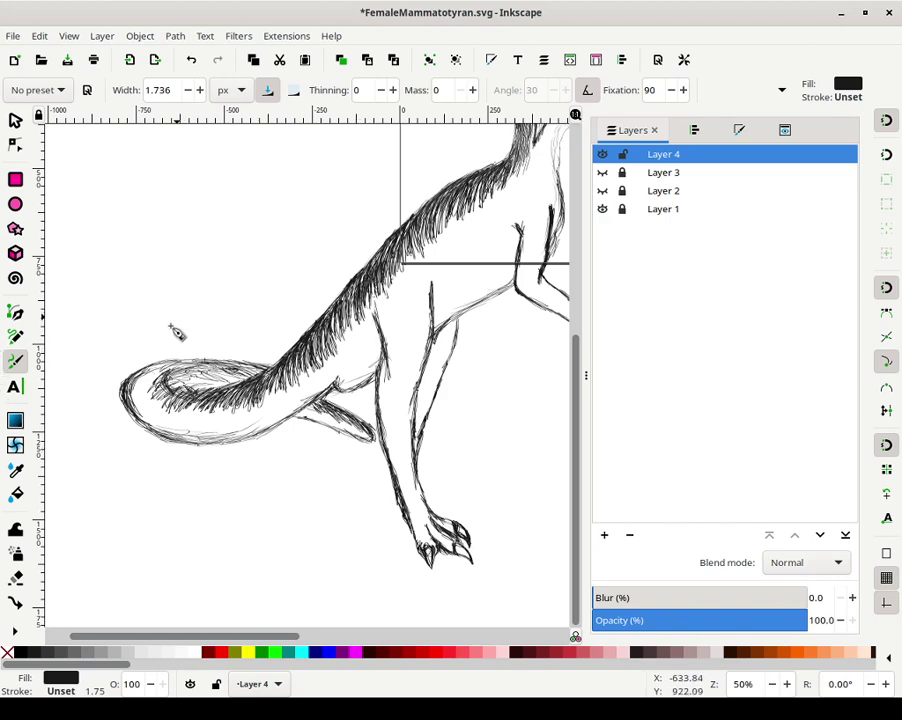
mouse_move(204, 359)
mouse_down()
mouse_move(245, 367)
mouse_move(150, 375)
mouse_move(163, 365)
mouse_move(148, 379)
mouse_move(170, 371)
mouse_move(160, 375)
mouse_move(172, 367)
mouse_move(165, 364)
mouse_move(143, 384)
mouse_move(158, 365)
mouse_move(145, 381)
mouse_move(166, 368)
mouse_move(140, 381)
mouse_move(172, 365)
mouse_move(133, 393)
mouse_move(130, 417)
mouse_move(122, 396)
mouse_move(125, 418)
mouse_move(156, 440)
mouse_move(238, 437)
mouse_up()
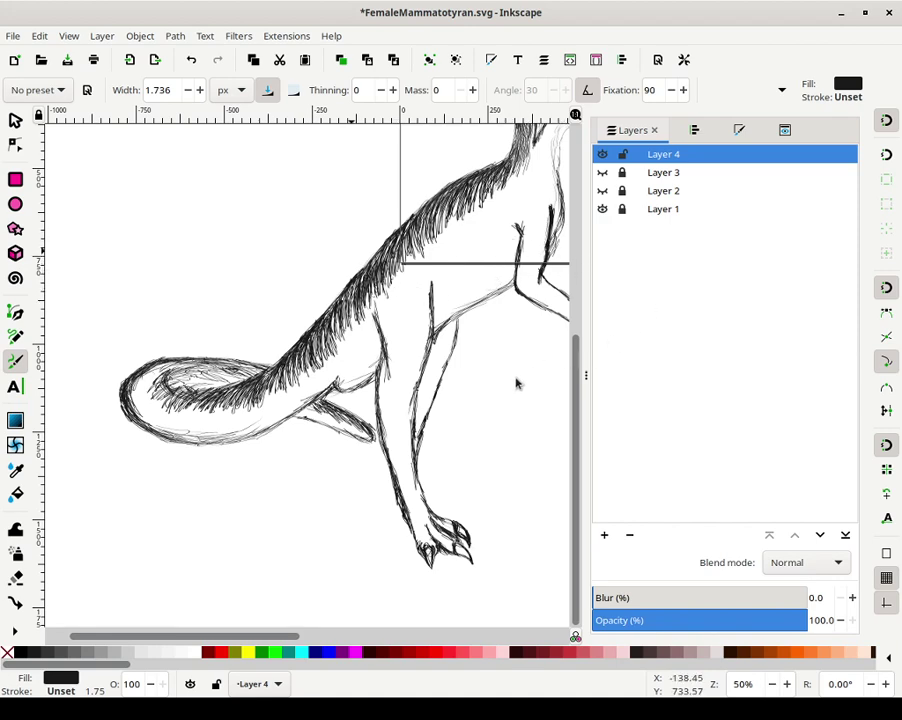
Darken the throat and chest line and sketch the far forelimb beside the near one, ending in curved claws
scroll(500, 380, up, 3)
scroll(500, 380, right, 3)
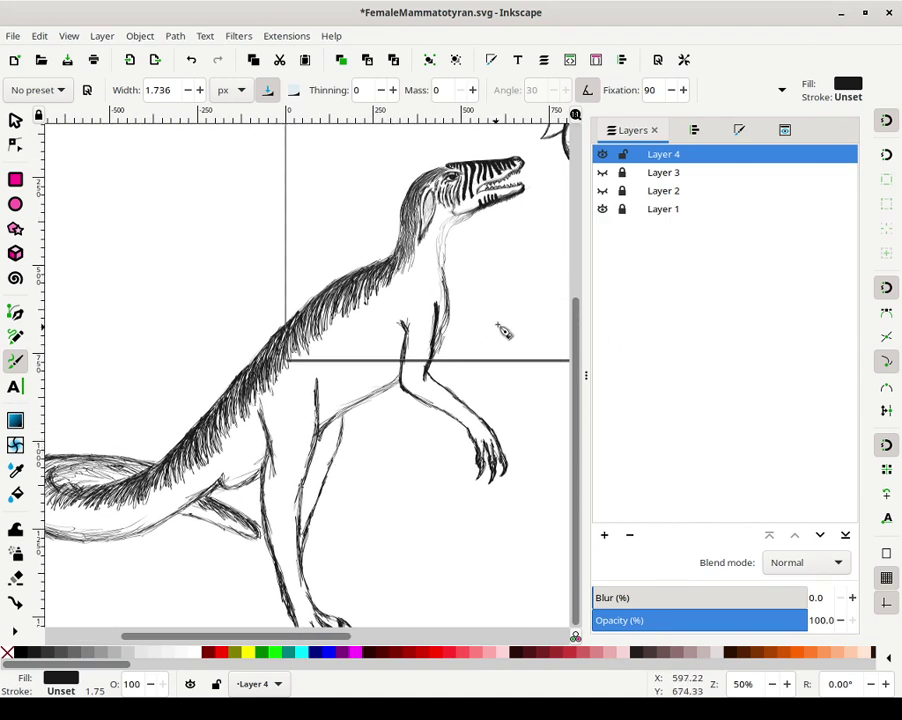
scroll(470, 350, up, 2)
scroll(470, 350, left, 1)
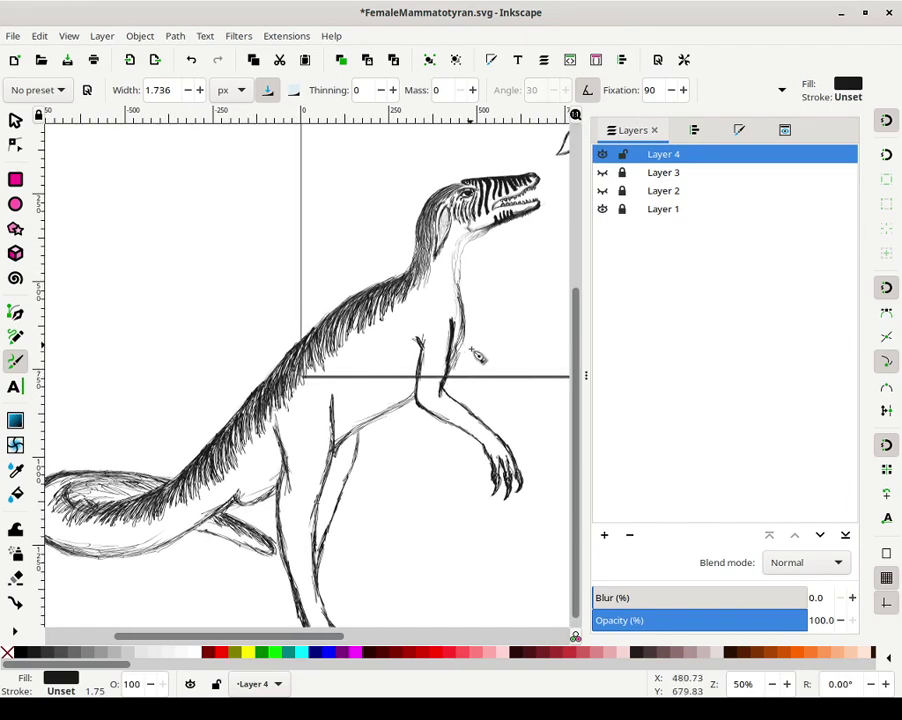
mouse_move(454, 357)
mouse_down()
mouse_move(467, 348)
mouse_move(465, 318)
mouse_move(471, 353)
mouse_move(454, 387)
mouse_up()
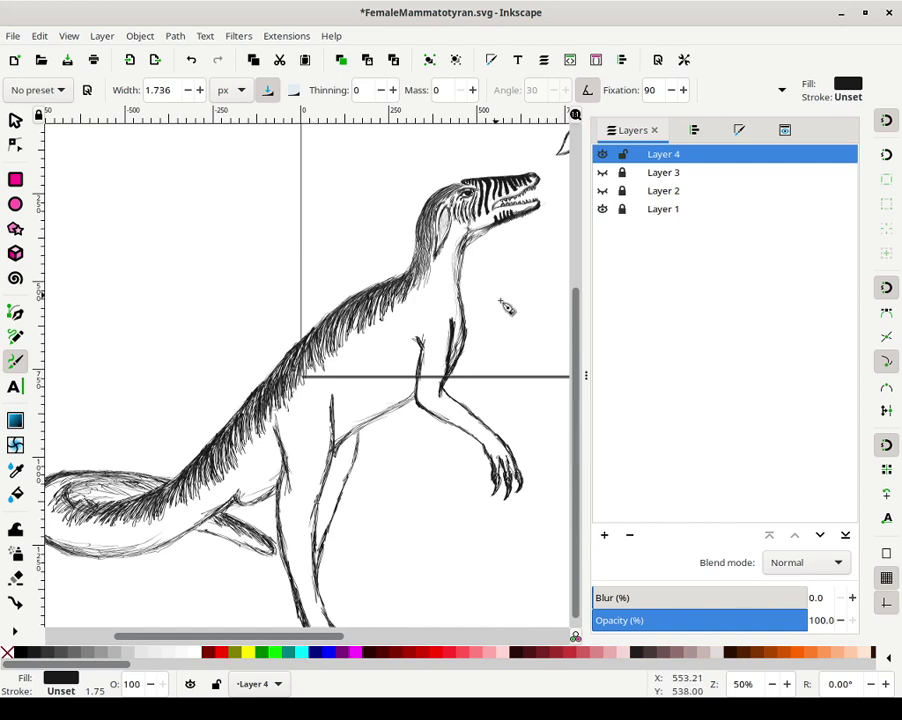
mouse_move(464, 353)
mouse_down()
mouse_move(461, 373)
mouse_move(473, 360)
mouse_move(471, 351)
mouse_move(467, 388)
mouse_move(465, 359)
mouse_move(465, 384)
mouse_move(519, 438)
mouse_move(535, 426)
mouse_move(518, 432)
mouse_move(540, 474)
mouse_move(535, 464)
mouse_up()
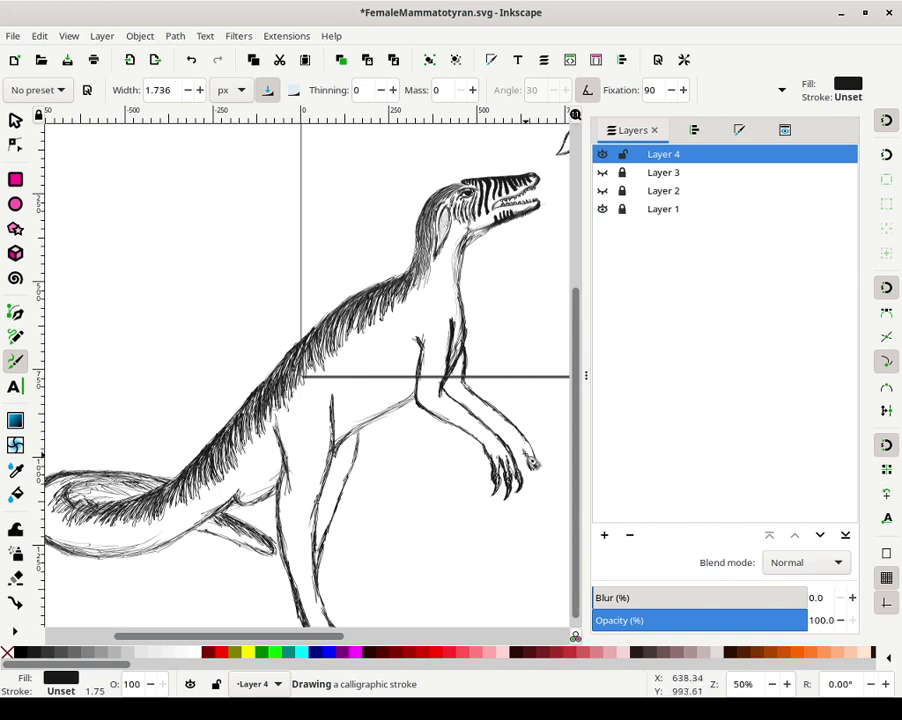
drag(533, 462, 530, 476)
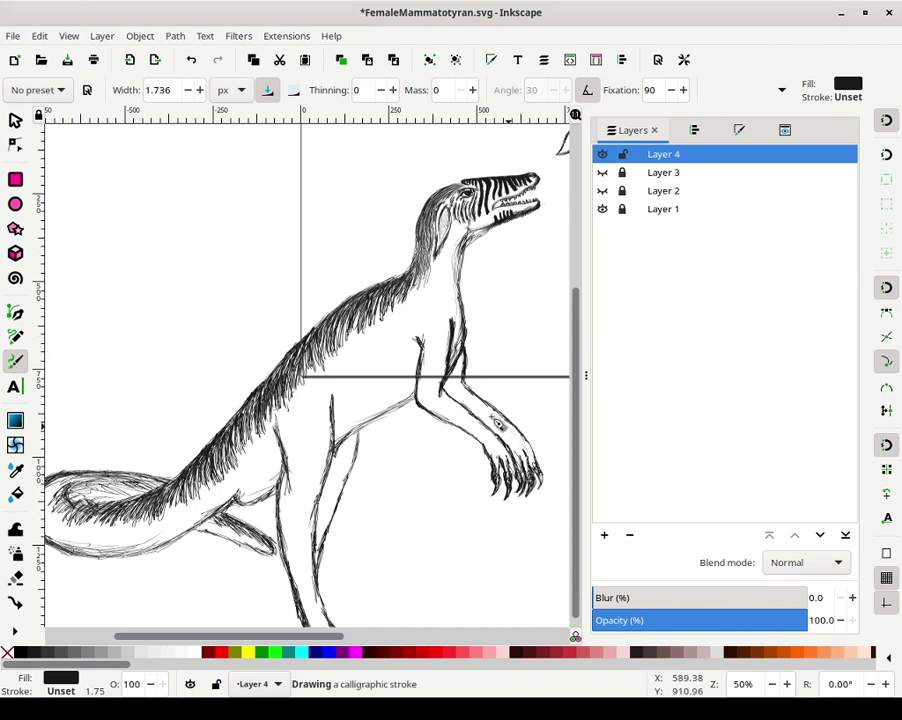
Add long, light hair strokes down the neck, chest and near forelimb, and thicken the chest's front edge
mouse_move(469, 385)
mouse_down()
mouse_move(493, 285)
mouse_move(472, 359)
mouse_move(461, 303)
mouse_move(468, 313)
mouse_move(462, 279)
mouse_move(476, 249)
mouse_move(473, 319)
mouse_move(451, 311)
mouse_move(440, 356)
mouse_up()
drag(441, 297, 440, 356)
mouse_move(440, 293)
mouse_down()
mouse_move(446, 355)
mouse_move(450, 325)
mouse_move(457, 330)
mouse_move(442, 280)
mouse_up()
mouse_move(485, 245)
mouse_down()
mouse_move(443, 269)
mouse_move(464, 238)
mouse_move(454, 335)
mouse_move(443, 329)
mouse_move(450, 401)
mouse_move(441, 389)
mouse_move(444, 371)
mouse_move(451, 406)
mouse_move(462, 413)
mouse_move(442, 394)
mouse_move(450, 410)
mouse_move(445, 374)
mouse_move(439, 399)
mouse_move(459, 347)
mouse_move(469, 405)
mouse_move(468, 375)
mouse_move(467, 402)
mouse_move(491, 417)
mouse_move(467, 383)
mouse_move(537, 460)
mouse_move(518, 435)
mouse_move(469, 425)
mouse_move(459, 413)
mouse_move(474, 428)
mouse_move(458, 410)
mouse_move(511, 457)
mouse_move(498, 452)
mouse_move(470, 405)
mouse_up()
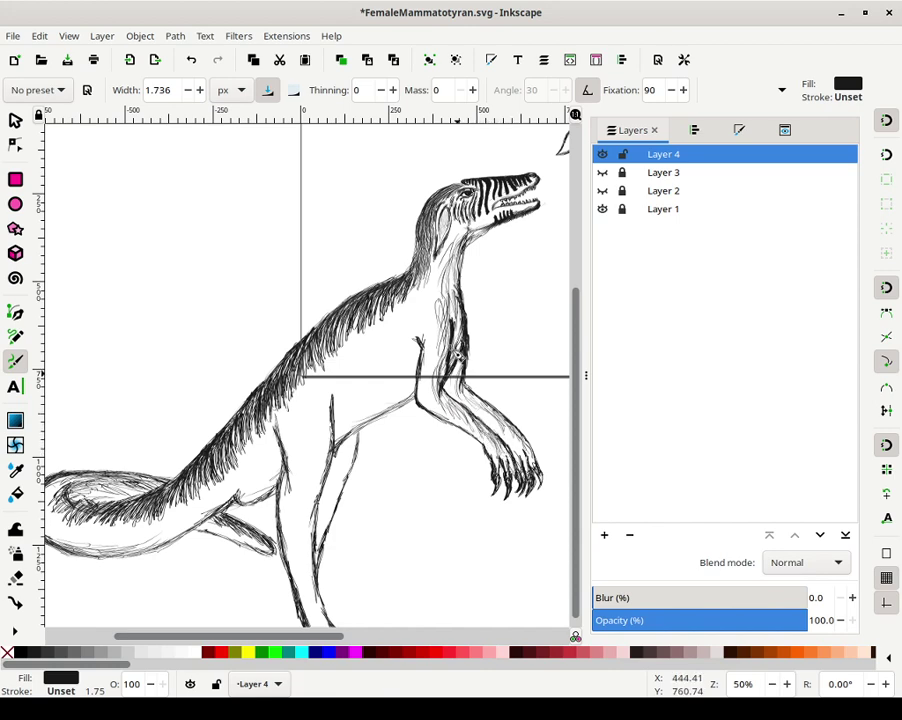
mouse_move(447, 327)
mouse_down()
mouse_move(442, 372)
mouse_move(464, 272)
mouse_move(472, 322)
mouse_move(453, 283)
mouse_move(446, 311)
mouse_move(452, 317)
mouse_move(452, 290)
mouse_move(477, 240)
mouse_move(445, 306)
mouse_up()
drag(446, 308, 433, 374)
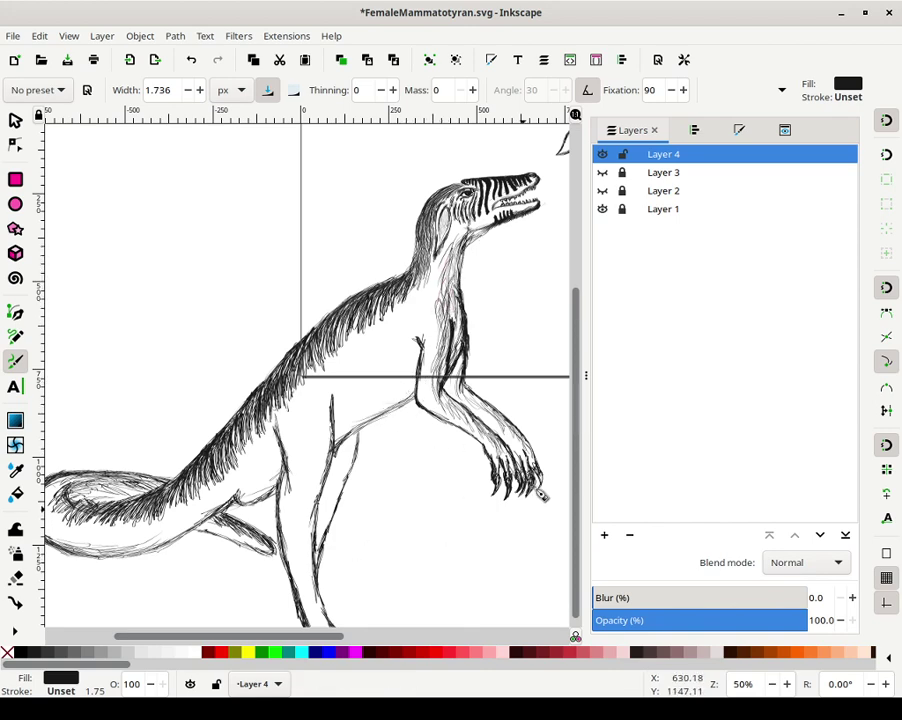
Darken the belly line and the near forelimb's rear edge, and add hair strokes inside the upper arm
mouse_move(349, 445)
mouse_down()
mouse_move(398, 419)
mouse_move(387, 423)
mouse_move(382, 409)
mouse_move(333, 461)
mouse_move(361, 425)
mouse_move(406, 397)
mouse_move(389, 420)
mouse_move(412, 408)
mouse_move(424, 394)
mouse_move(422, 371)
mouse_move(427, 390)
mouse_move(426, 382)
mouse_move(408, 391)
mouse_move(419, 343)
mouse_up()
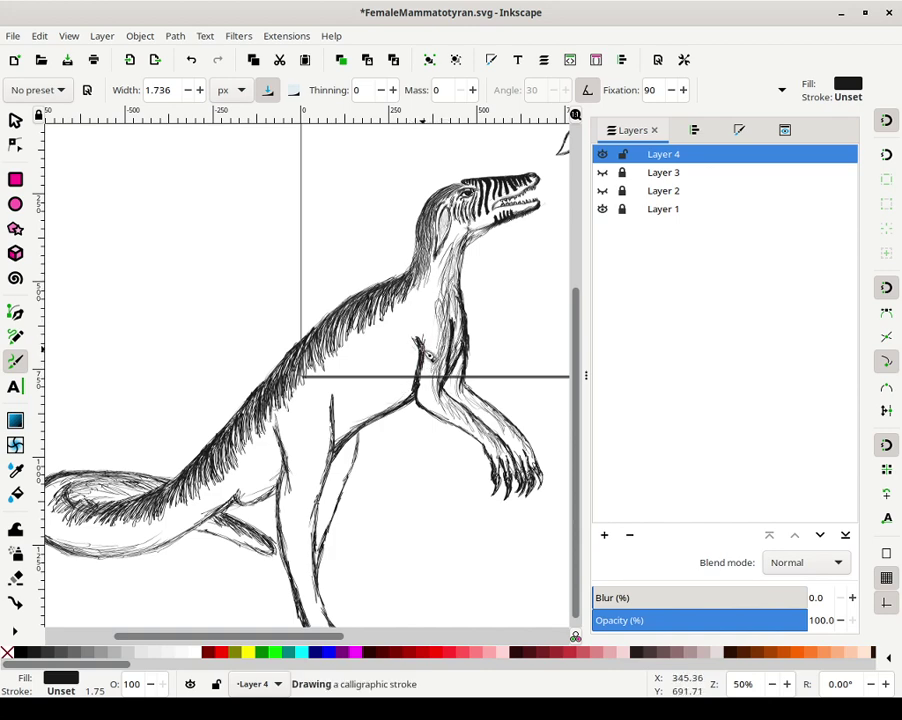
mouse_move(419, 343)
mouse_down()
mouse_move(437, 409)
mouse_move(440, 373)
mouse_move(432, 403)
mouse_up()
mouse_move(428, 362)
mouse_down()
mouse_move(442, 285)
mouse_move(448, 327)
mouse_move(438, 305)
mouse_move(434, 335)
mouse_move(448, 295)
mouse_move(434, 348)
mouse_up()
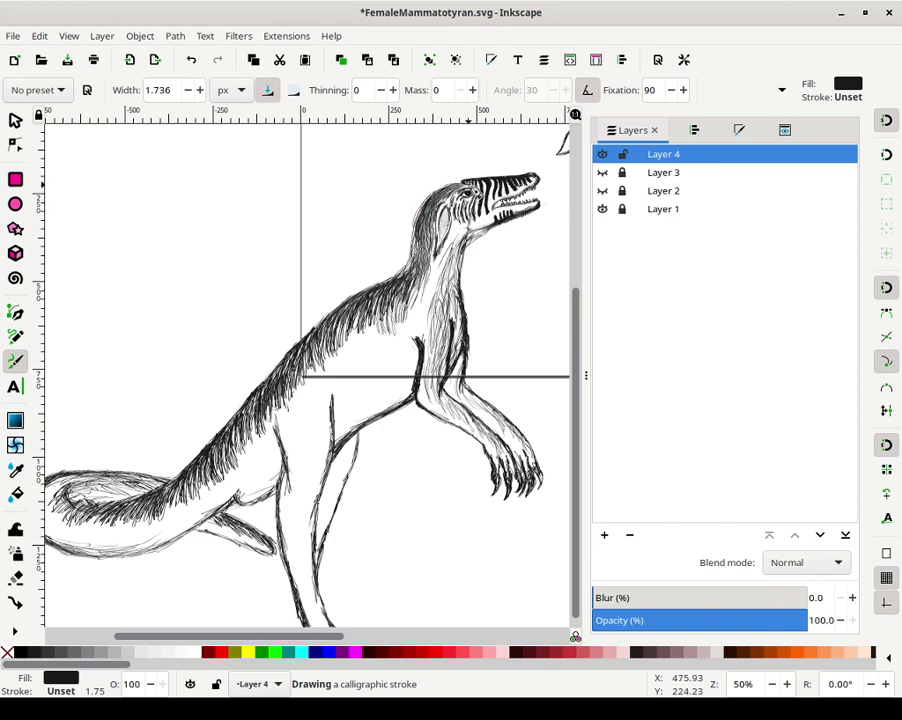
Add fine fur strokes to the back of the head and along the front of the throat and chest
drag(451, 184, 443, 205)
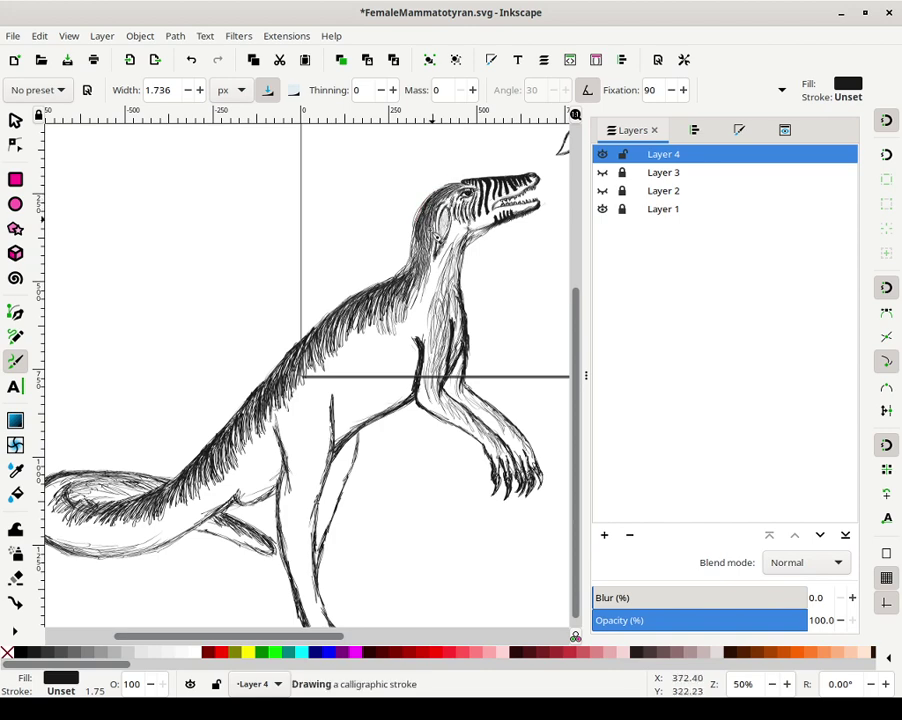
mouse_move(474, 225)
mouse_down()
mouse_move(457, 309)
mouse_move(470, 242)
mouse_move(466, 294)
mouse_move(467, 259)
mouse_move(466, 277)
mouse_move(478, 243)
mouse_move(474, 268)
mouse_move(489, 240)
mouse_move(461, 290)
mouse_move(474, 308)
mouse_move(464, 293)
mouse_move(472, 315)
mouse_move(468, 289)
mouse_move(464, 352)
mouse_up()
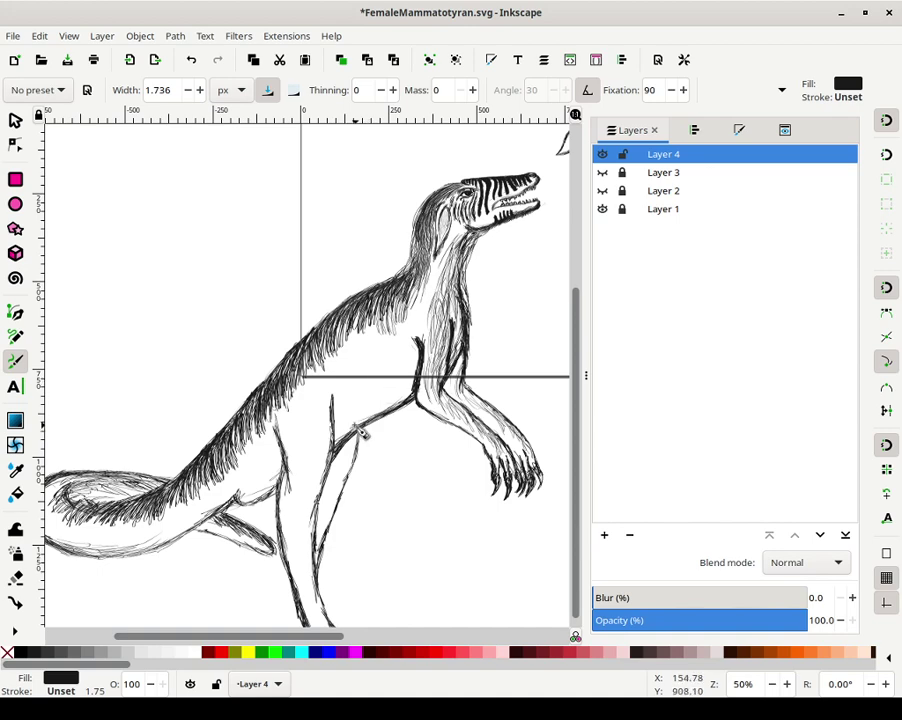
Draw short, dark, curved stripes rising from the belly line onto the flank in front of the hind leg
mouse_move(353, 425)
mouse_down()
mouse_move(353, 396)
mouse_move(357, 425)
mouse_up()
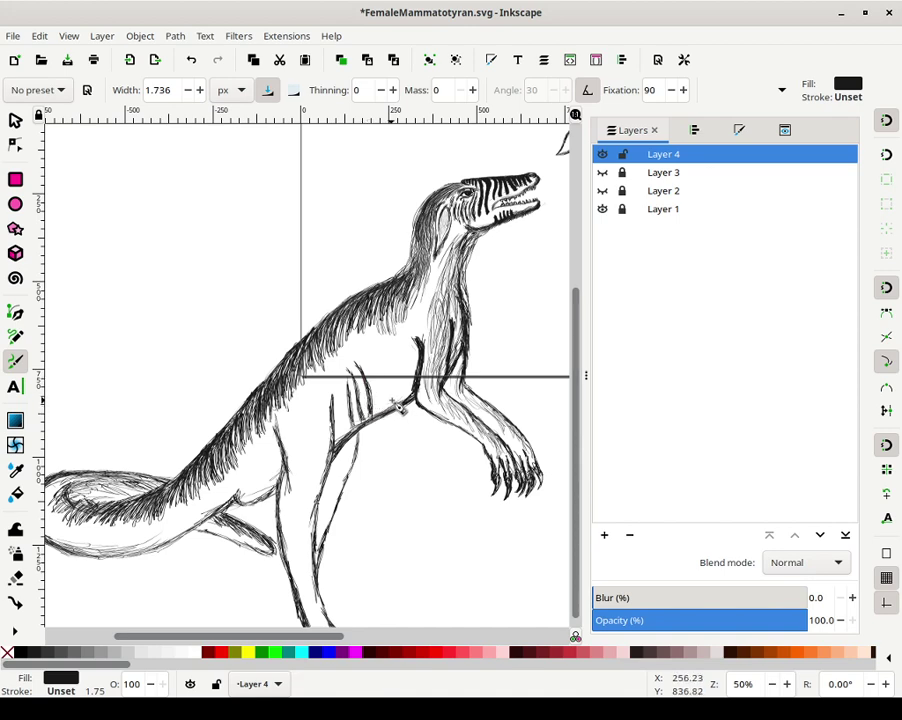
Draw a row of dark calligraphic stripes down the creature's flank between the foreleg and the hind thigh
drag(388, 406, 385, 393)
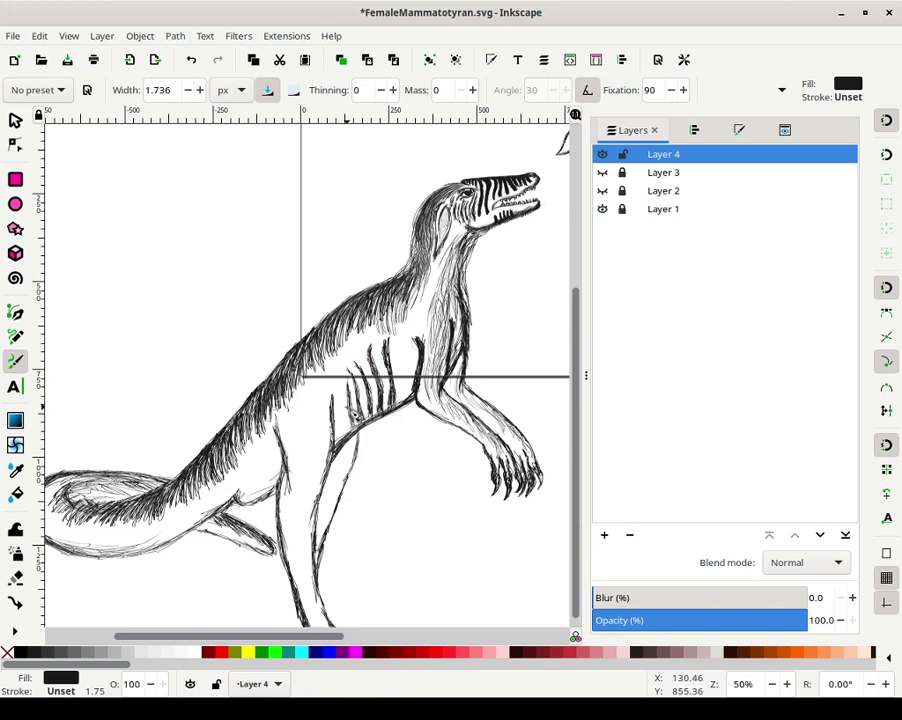
mouse_move(344, 290)
mouse_down()
mouse_move(350, 279)
mouse_move(350, 293)
mouse_up()
mouse_move(356, 415)
mouse_down()
mouse_move(359, 362)
mouse_move(366, 417)
mouse_move(365, 364)
mouse_move(379, 423)
mouse_move(375, 431)
mouse_move(358, 422)
mouse_move(360, 441)
mouse_move(370, 415)
mouse_move(406, 402)
mouse_move(398, 411)
mouse_move(385, 364)
mouse_move(388, 390)
mouse_move(375, 362)
mouse_move(390, 414)
mouse_move(408, 391)
mouse_move(407, 360)
mouse_move(407, 393)
mouse_move(404, 386)
mouse_move(407, 395)
mouse_move(403, 368)
mouse_move(414, 402)
mouse_move(406, 368)
mouse_move(418, 375)
mouse_move(413, 352)
mouse_move(418, 381)
mouse_up()
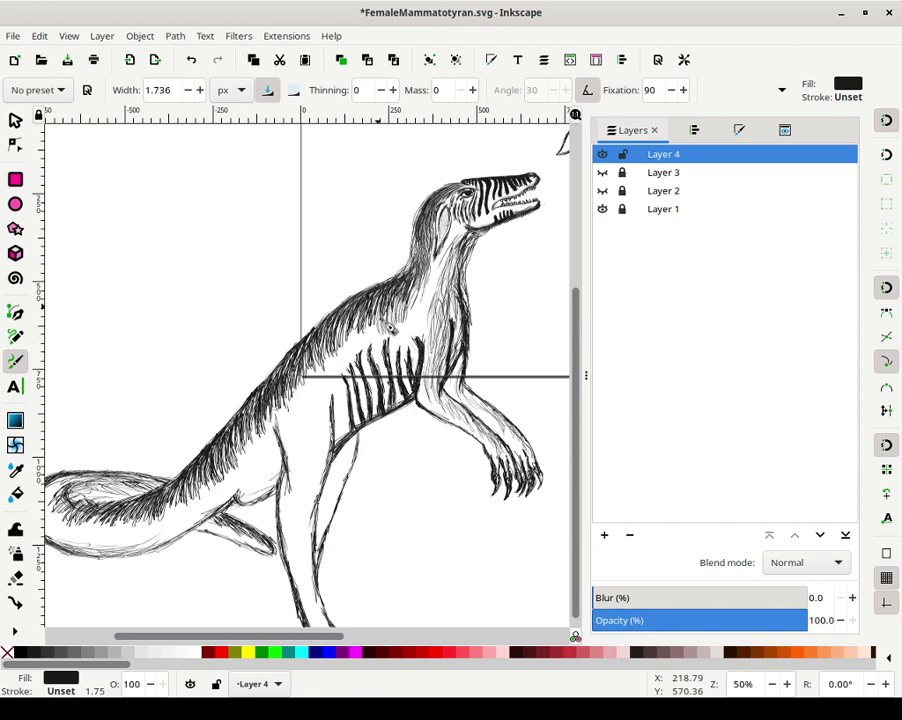
mouse_move(346, 426)
mouse_down()
mouse_move(349, 439)
mouse_move(348, 402)
mouse_up()
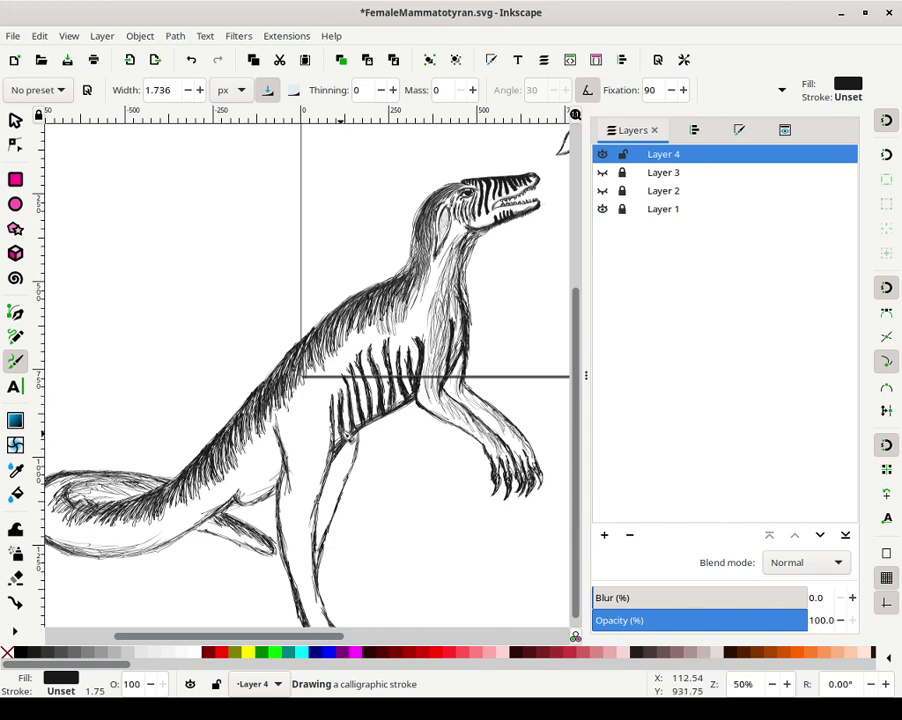
drag(345, 434, 345, 446)
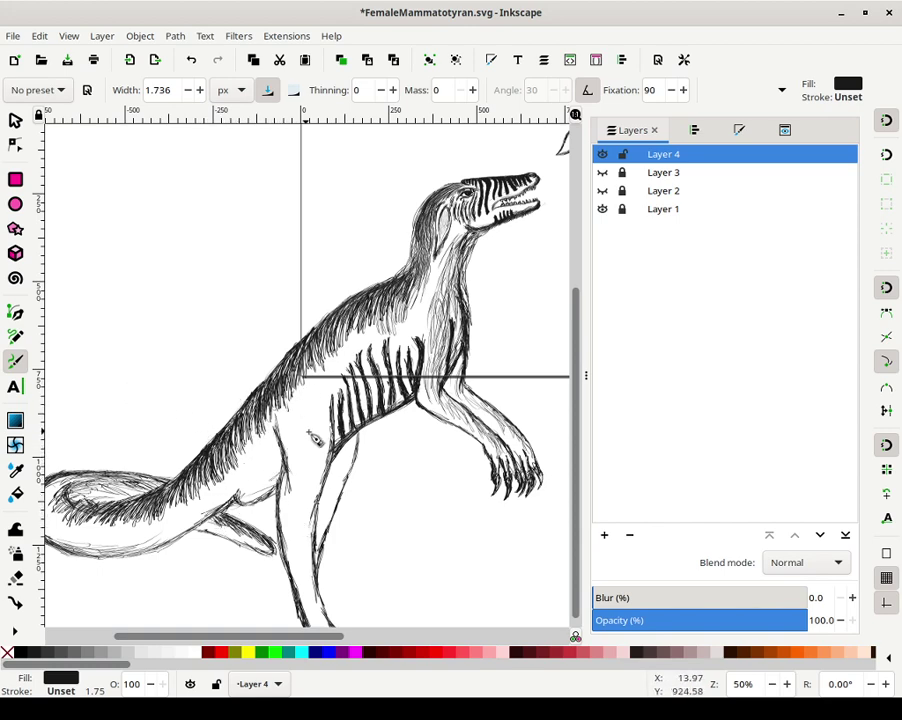
Draw slanted dark calligraphic stripes across the creature's thigh and along the front of the near hind leg
mouse_move(317, 427)
mouse_down()
mouse_move(326, 417)
mouse_move(314, 452)
mouse_move(310, 440)
mouse_move(318, 450)
mouse_move(323, 434)
mouse_move(316, 459)
mouse_up()
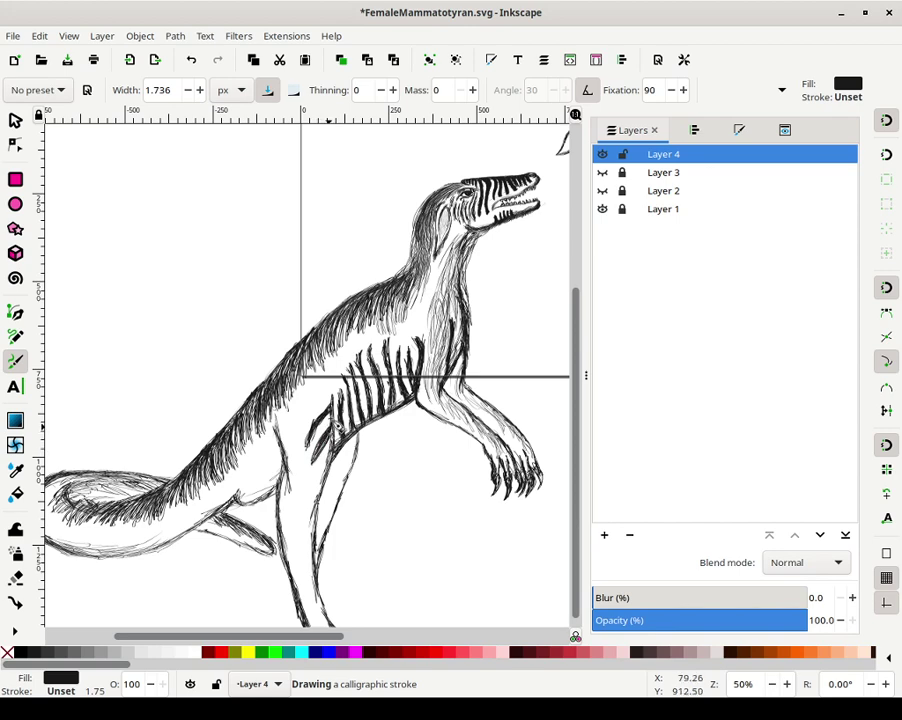
mouse_move(328, 424)
mouse_down()
mouse_move(318, 467)
mouse_move(318, 455)
mouse_move(309, 462)
mouse_move(317, 471)
mouse_move(309, 479)
mouse_move(318, 443)
mouse_up()
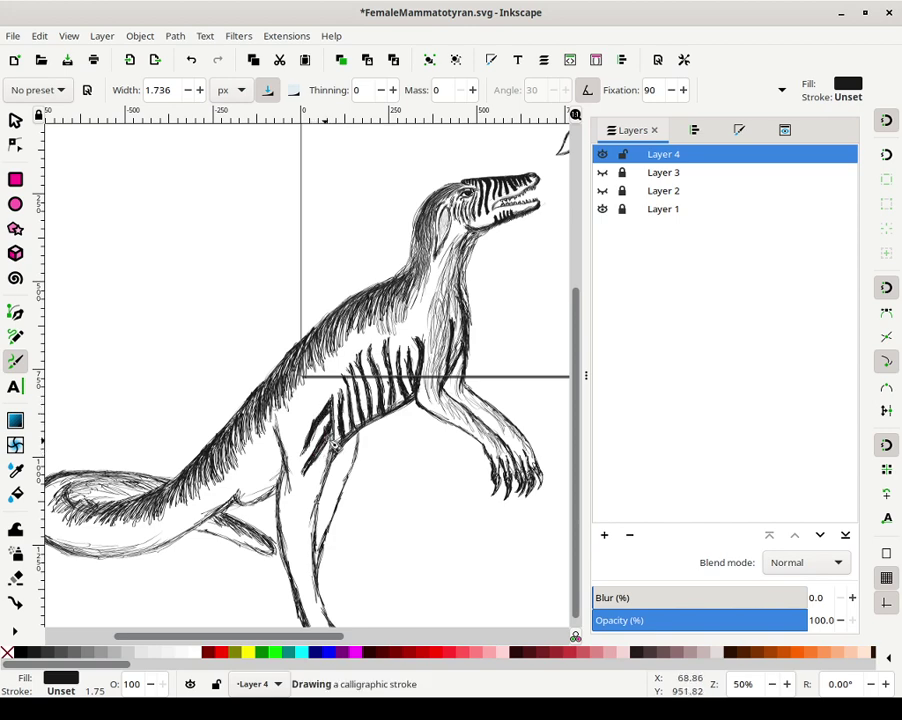
drag(335, 448, 308, 500)
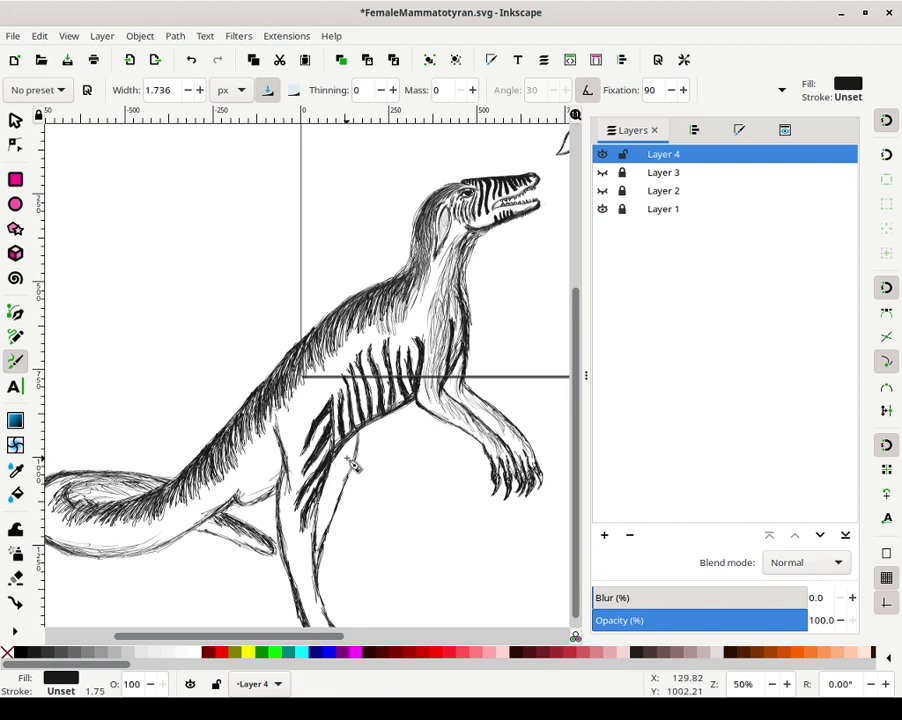
mouse_move(355, 459)
mouse_down()
mouse_move(365, 441)
mouse_move(339, 509)
mouse_move(368, 446)
mouse_move(357, 443)
mouse_move(336, 467)
mouse_up()
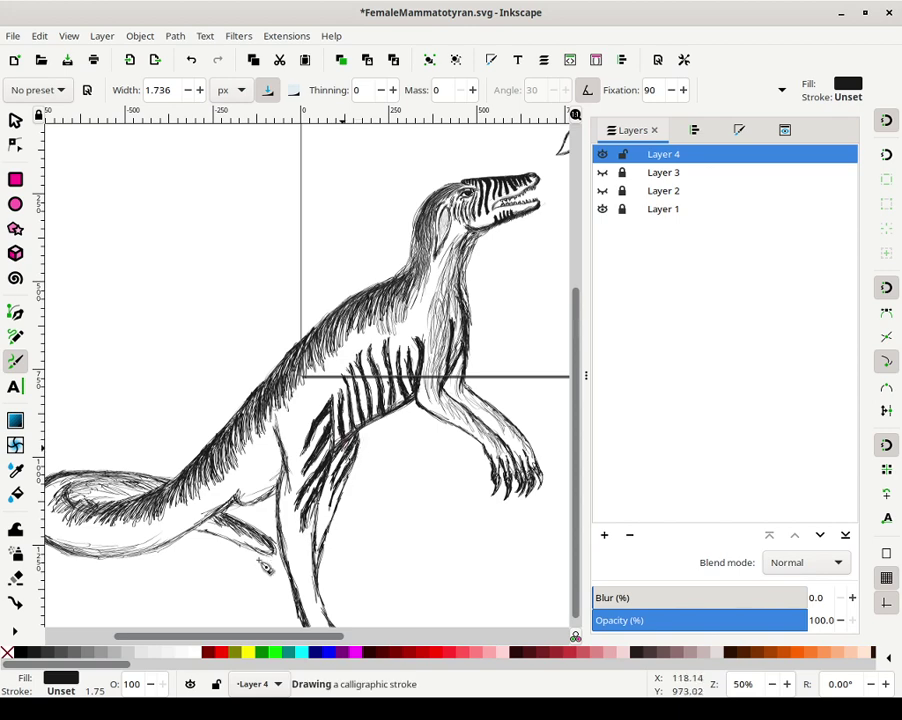
Add dark stripes on the rump behind the hind leg and darken the lower edge of the far leg
mouse_move(276, 455)
mouse_down()
mouse_move(287, 492)
mouse_move(276, 447)
mouse_move(267, 447)
mouse_move(279, 456)
mouse_move(262, 476)
mouse_up()
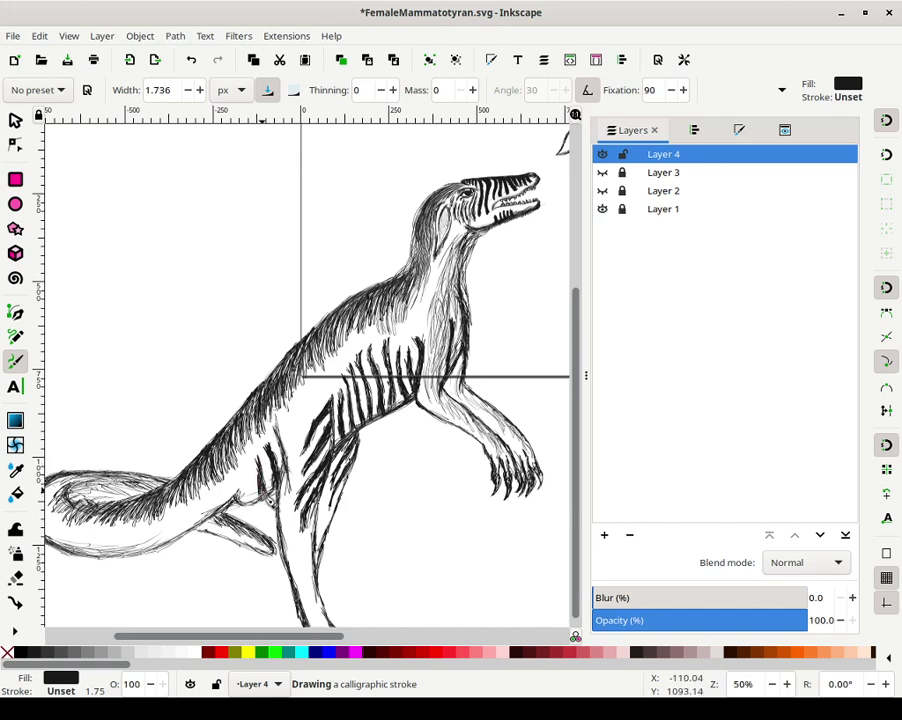
mouse_move(264, 494)
mouse_down()
mouse_move(257, 467)
mouse_move(264, 503)
mouse_move(250, 478)
mouse_move(251, 508)
mouse_move(246, 477)
mouse_up()
mouse_move(272, 551)
mouse_down()
mouse_move(264, 544)
mouse_move(255, 559)
mouse_move(236, 551)
mouse_move(259, 541)
mouse_move(276, 567)
mouse_move(268, 561)
mouse_move(280, 558)
mouse_move(257, 554)
mouse_move(283, 567)
mouse_move(251, 569)
mouse_move(250, 557)
mouse_move(285, 568)
mouse_move(320, 562)
mouse_move(258, 516)
mouse_up()
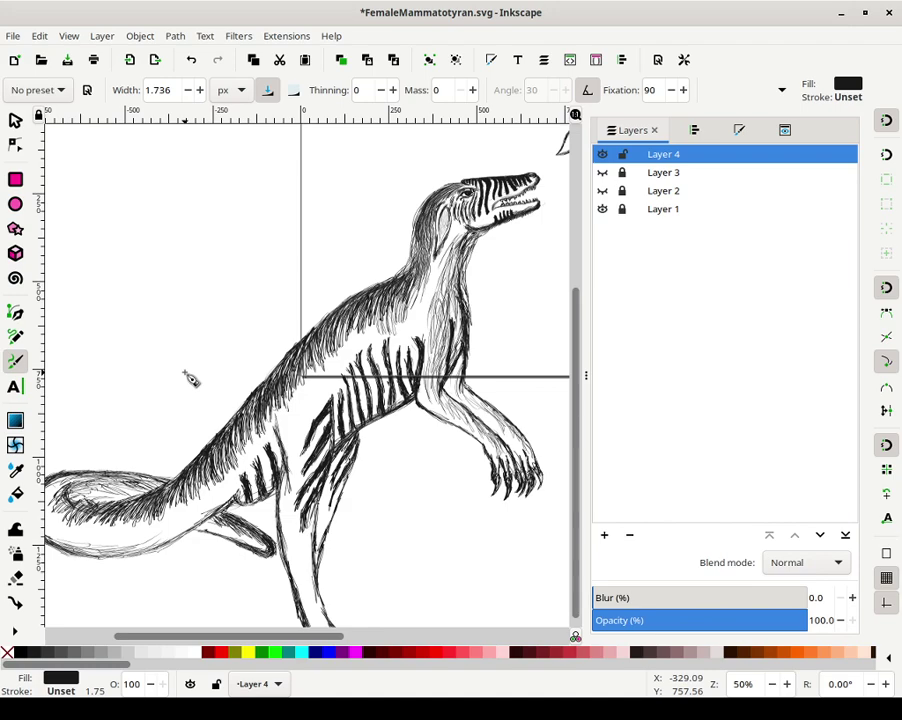
Review the whole drawing and examine the Mammatotyran reference sketch in Google Photos, then return to Inkscape
key(minus)
key(minus)
key(minus)
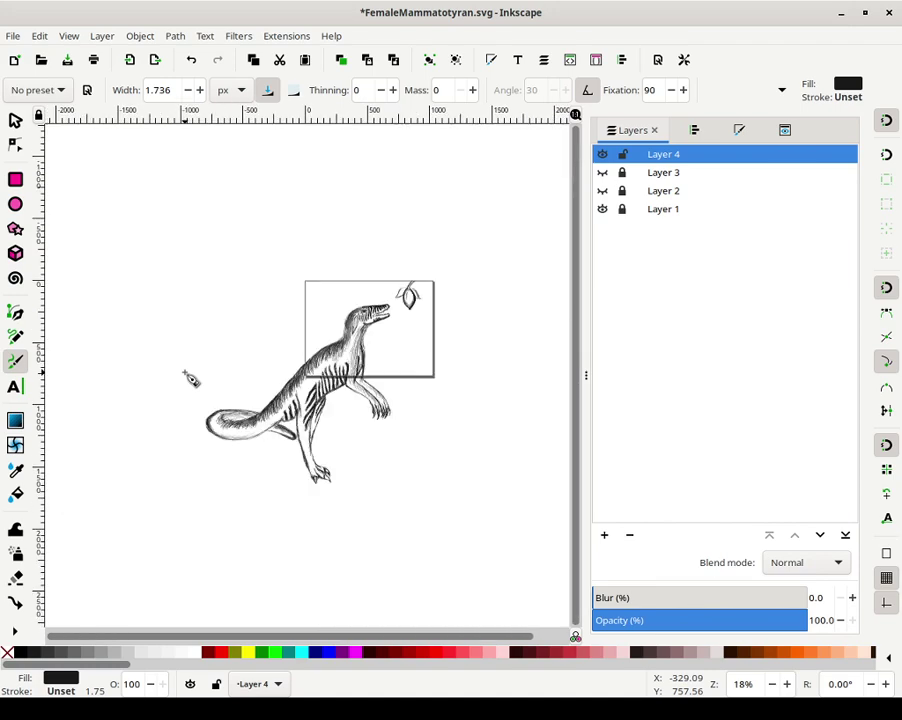
key(plus)
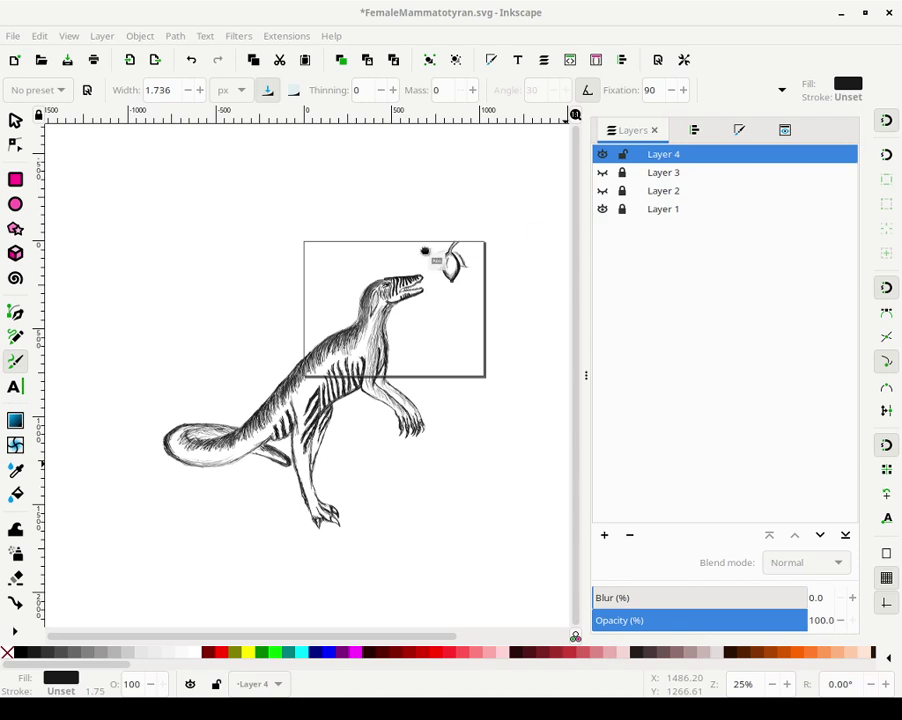
key(alt+Tab)
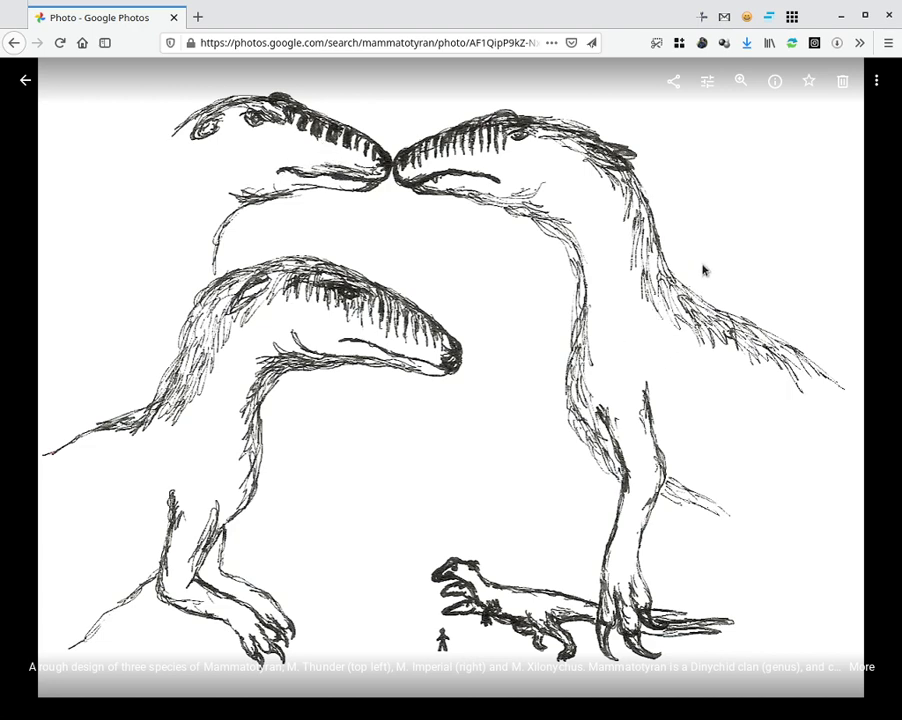
double_click(631, 15)
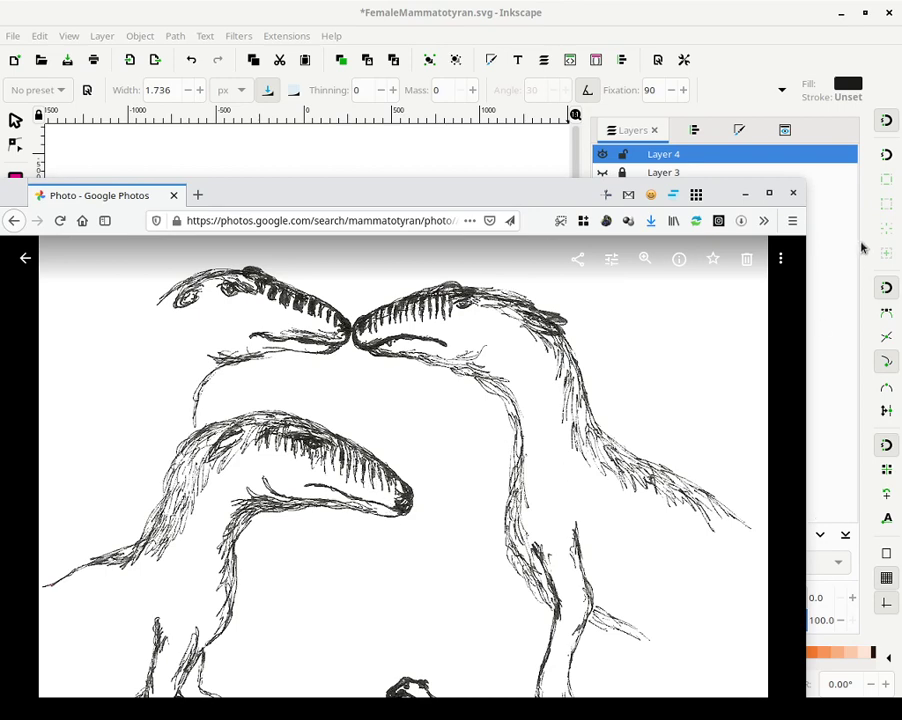
click(746, 195)
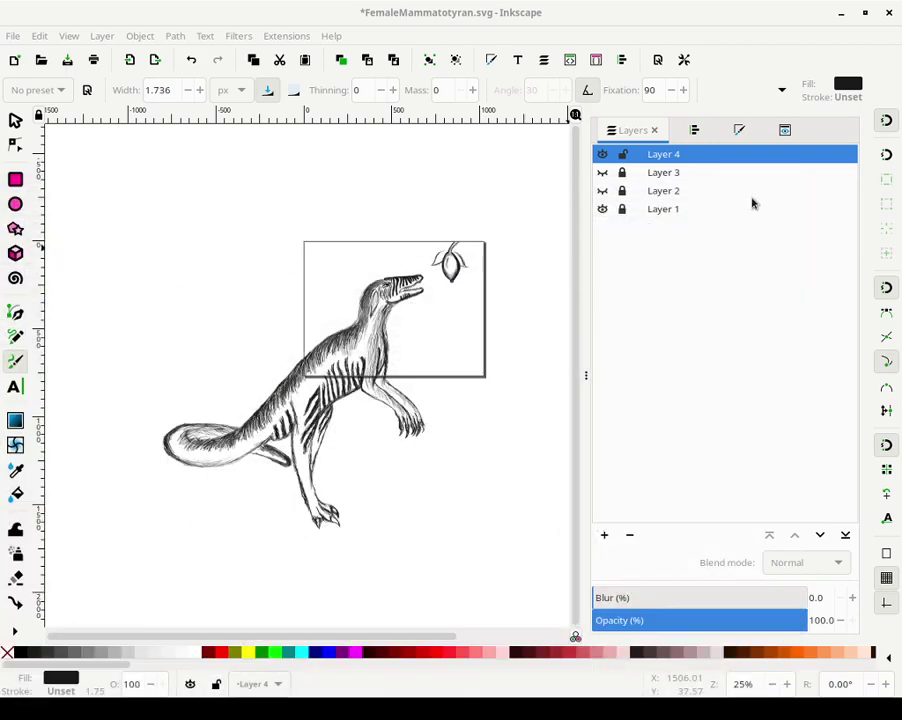
click(168, 709)
double_click(476, 190)
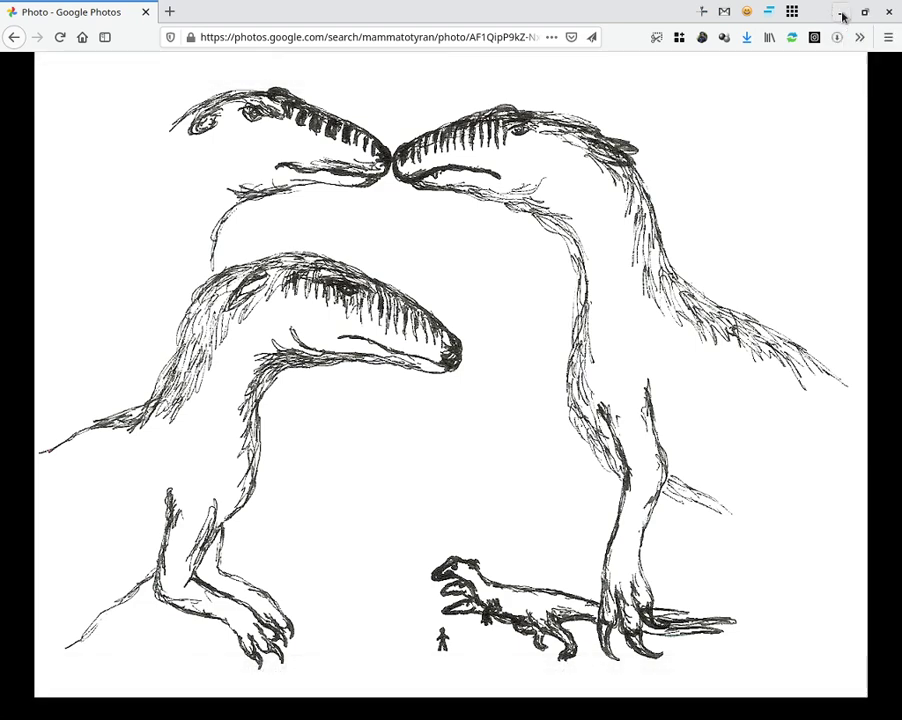
click(842, 16)
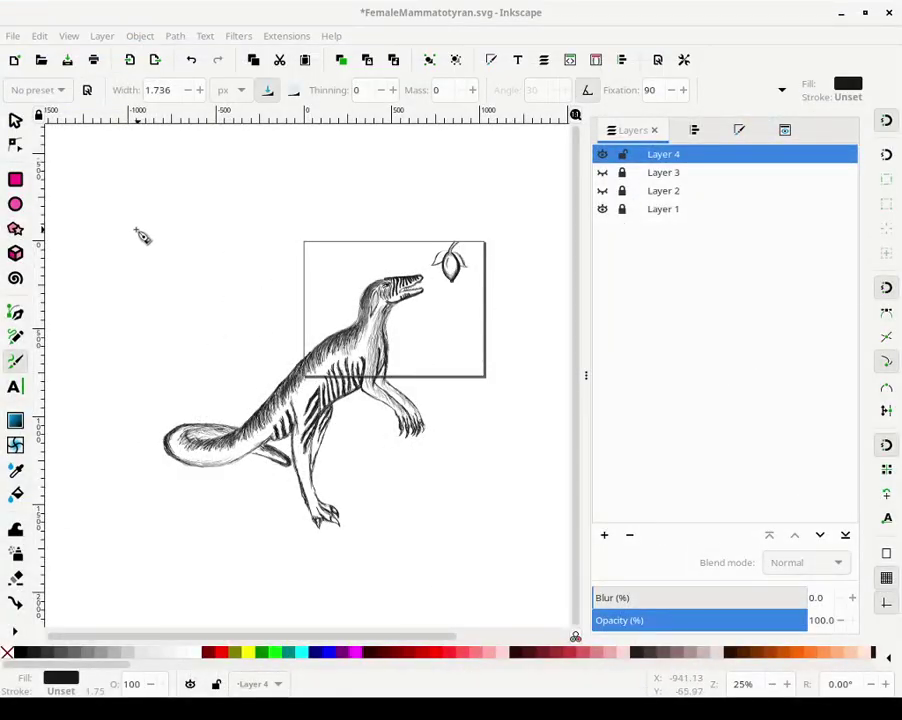
Select all of the creature's strokes and scale them down proportionally to about 596 × 581 px to fit the page
click(17, 120)
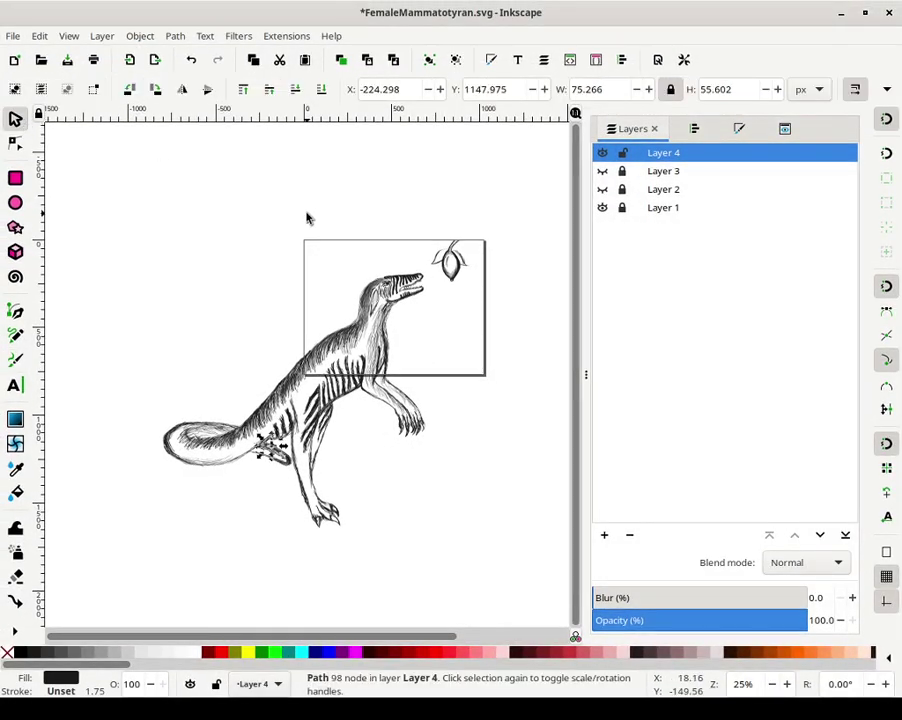
click(383, 243)
mouse_move(425, 232)
mouse_down()
mouse_move(211, 501)
mouse_move(70, 613)
mouse_move(76, 607)
mouse_up()
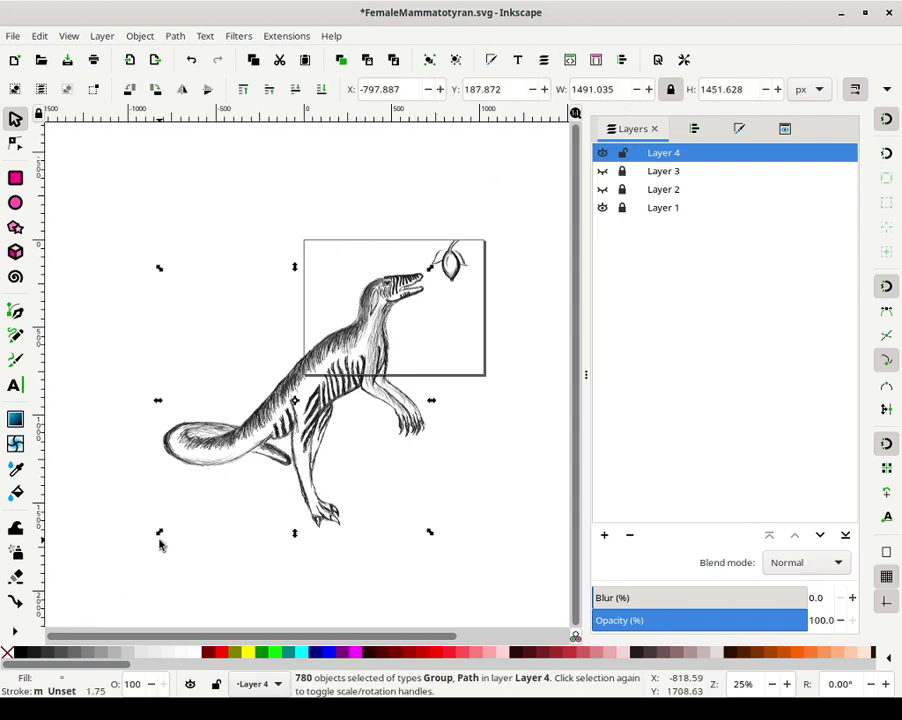
mouse_move(160, 532)
mouse_down()
mouse_move(237, 483)
mouse_move(321, 407)
mouse_up()
Shrink the hanging fruit to about 95 × 104 px and place it at the page's upper edge above the creature
drag(514, 192, 456, 262)
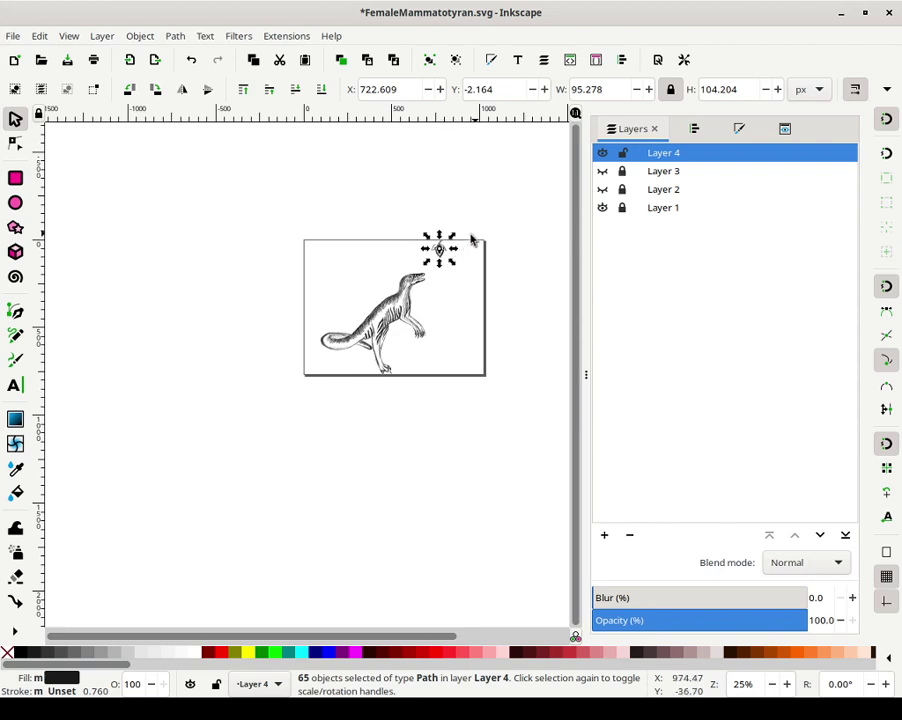
click(478, 268)
scroll(486, 274, up, 4)
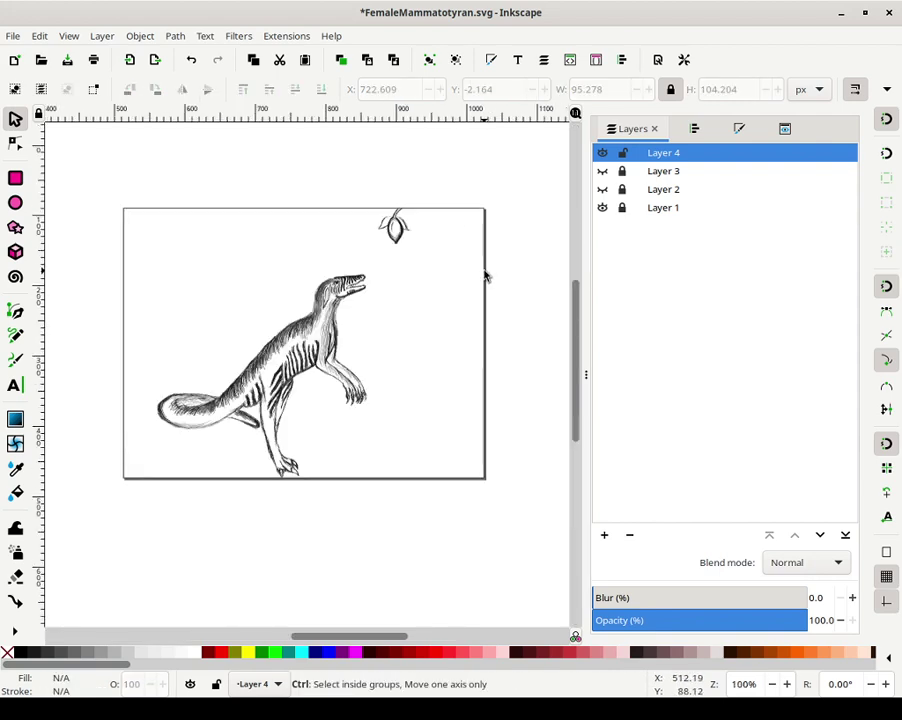
scroll(481, 275, down, 2)
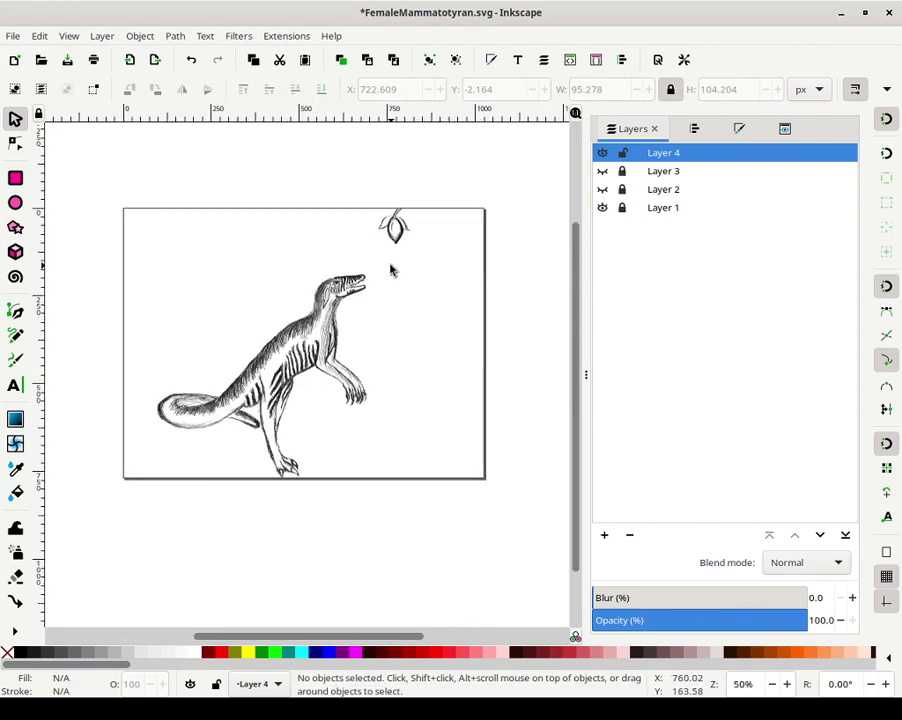
Scale the creature down to about 526 × 512 px and move it to about X 92, Y 190 px
drag(391, 270, 114, 510)
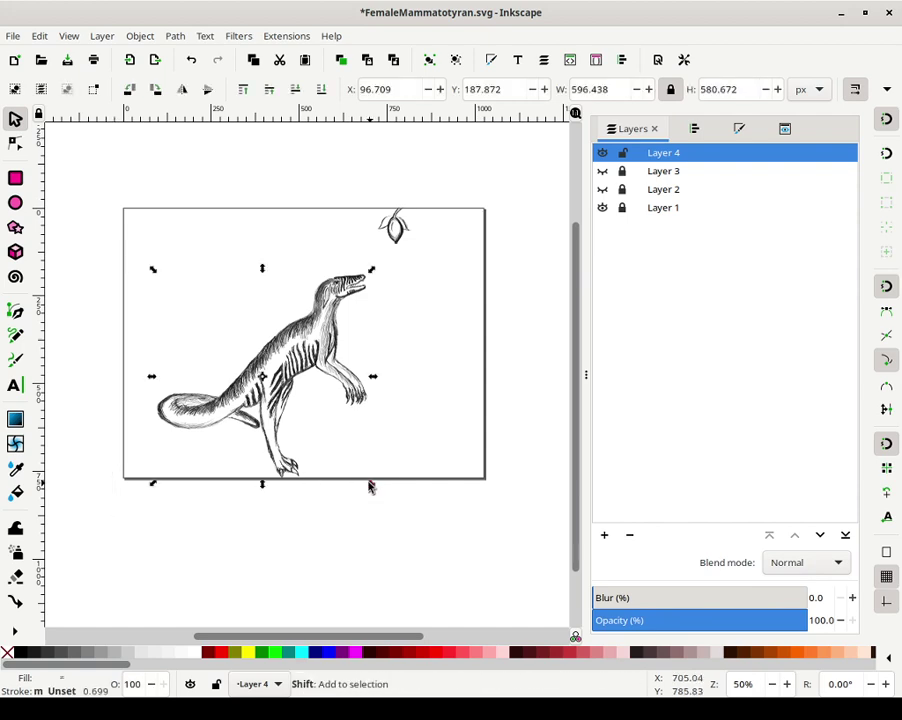
drag(369, 486, 360, 473)
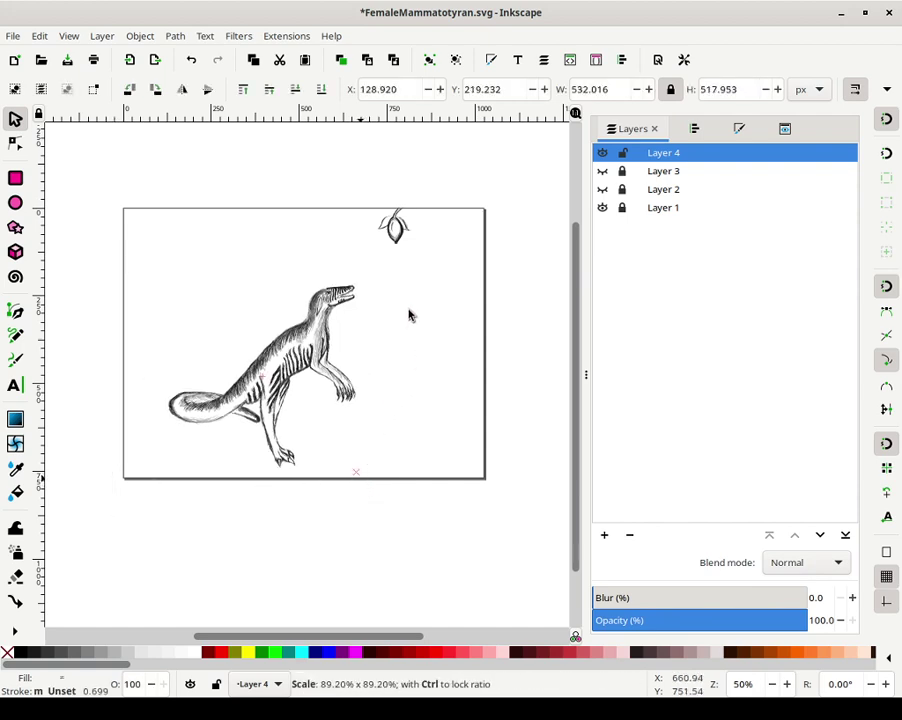
drag(409, 310, 412, 398)
drag(314, 438, 293, 424)
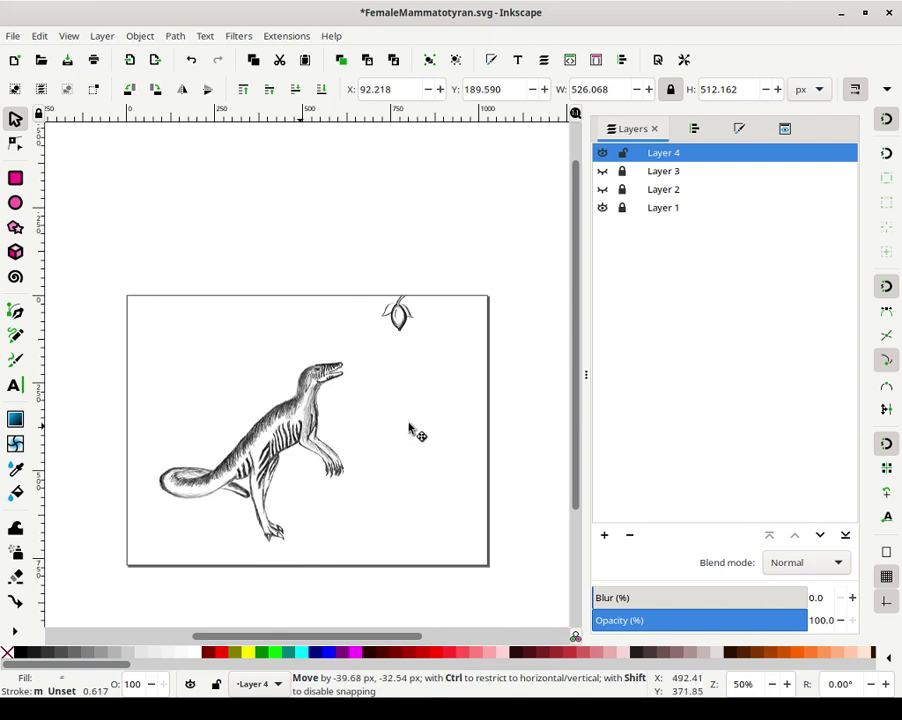
Shrink the hanging fruit to about 52 × 57 px, keeping all its strokes in place
click(480, 287)
drag(478, 270, 358, 356)
mouse_move(420, 342)
mouse_down()
mouse_move(402, 316)
mouse_move(405, 344)
mouse_move(387, 356)
mouse_up()
click(418, 304)
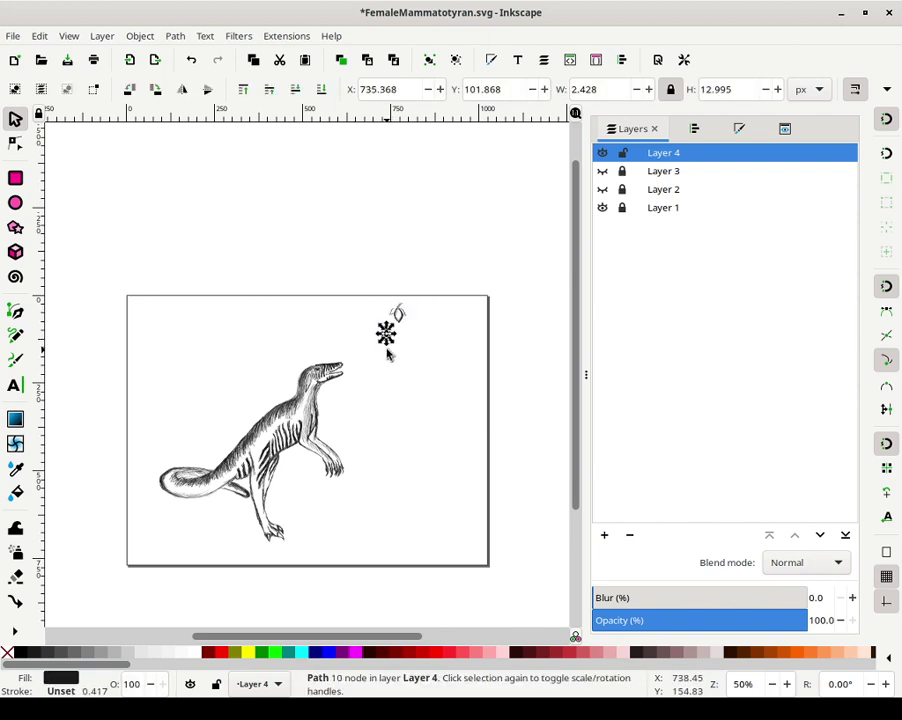
key(ctrl)
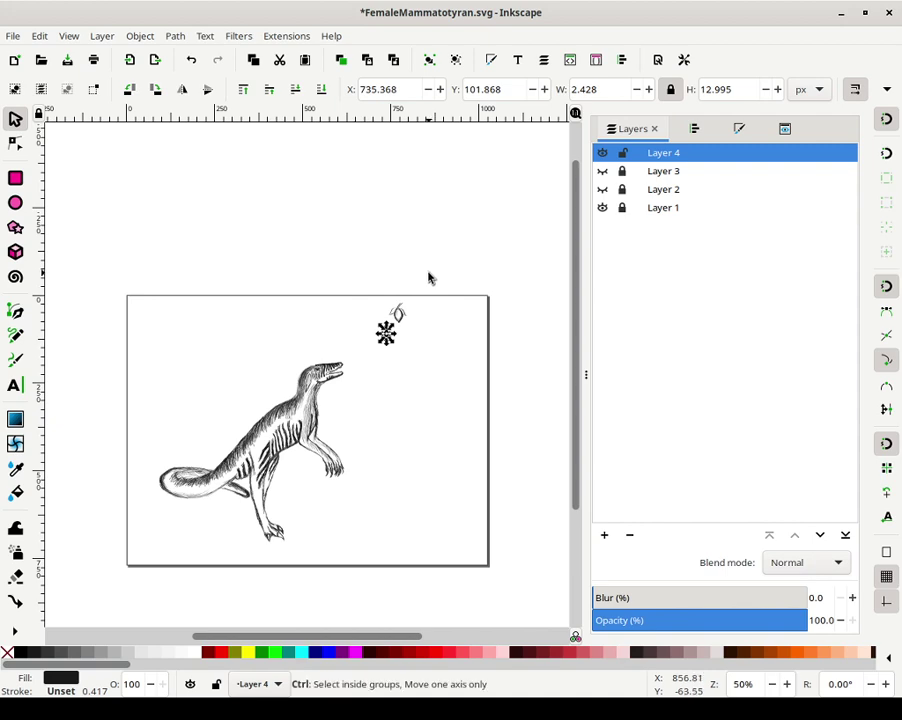
key(ctrl+z)
Group all the fruit's strokes and move the group to about X 681, Y 108 px, near the creature's snout
click(431, 280)
mouse_move(446, 271)
mouse_down()
mouse_move(328, 391)
mouse_move(388, 360)
mouse_up()
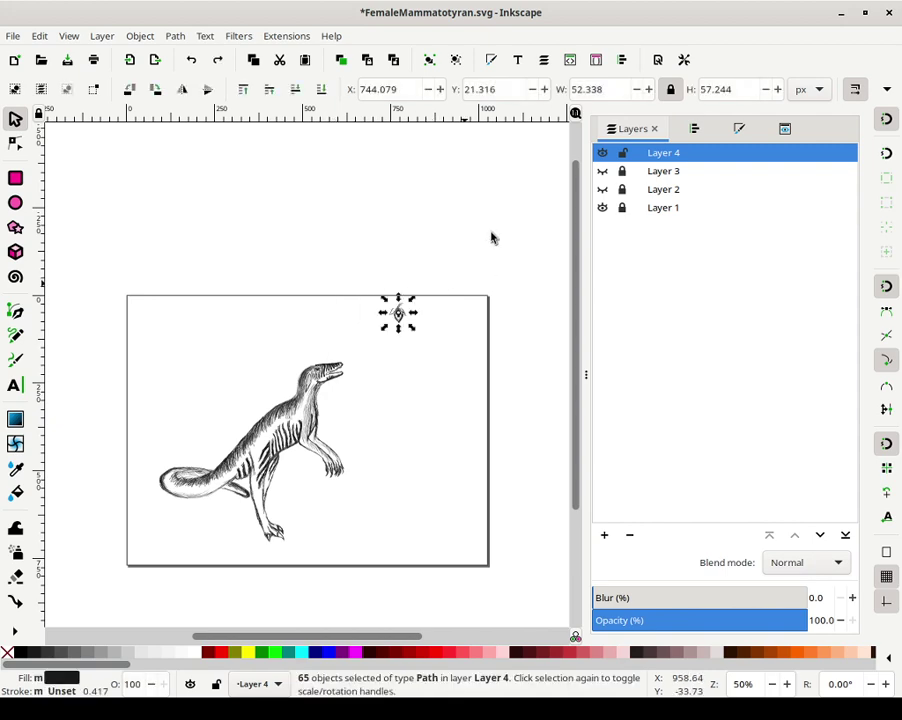
click(424, 62)
click(417, 320)
drag(399, 314, 357, 369)
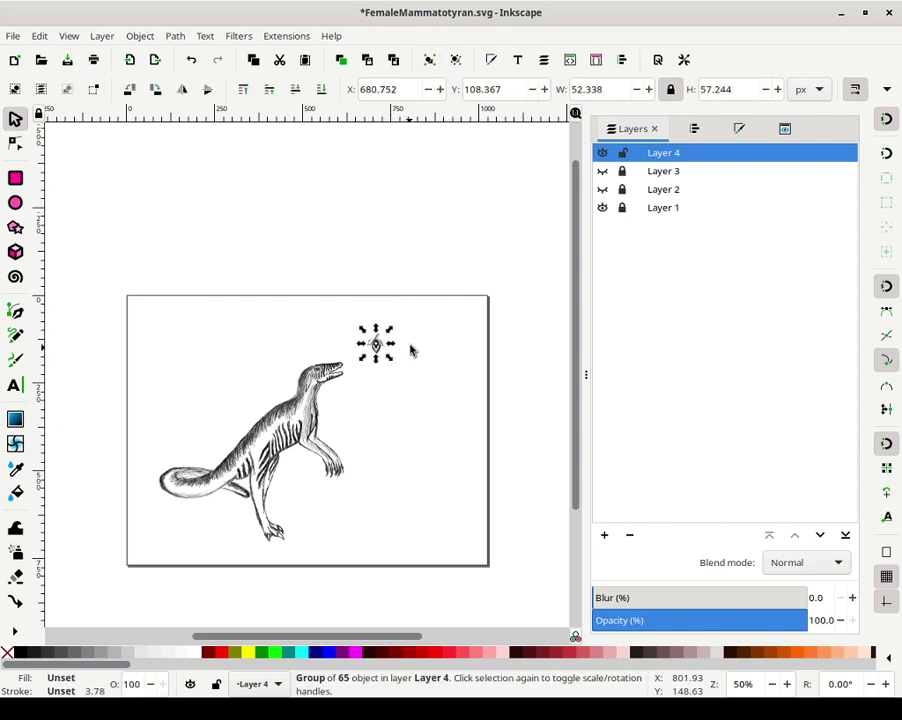
Duplicate the fruit group and move the copy to about X 662, Y 102 px, overlapping the original
key(plus)
key(plus)
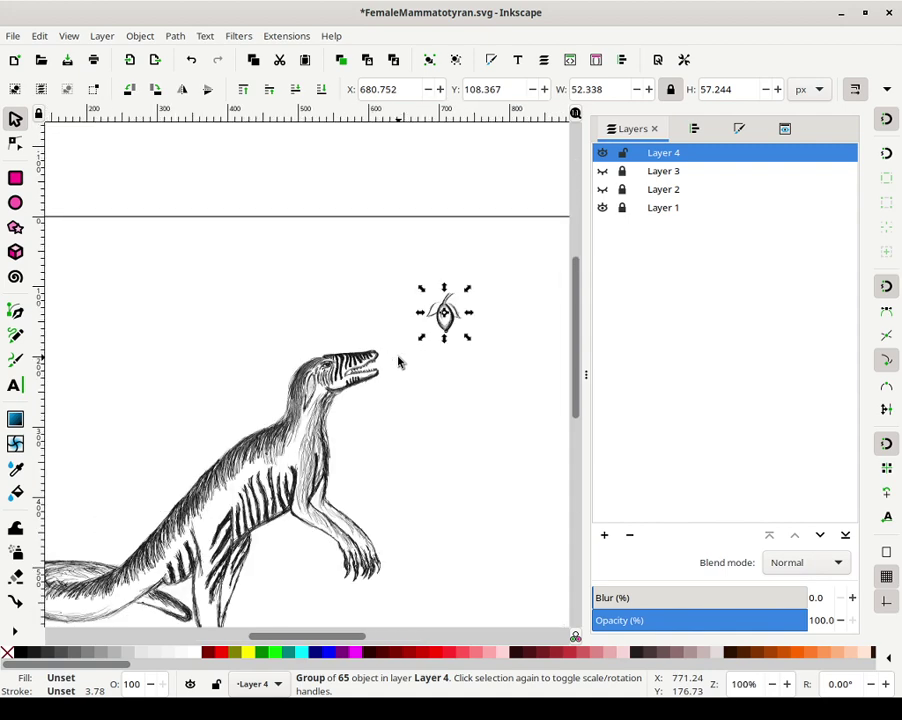
key(plus)
right_click(508, 288)
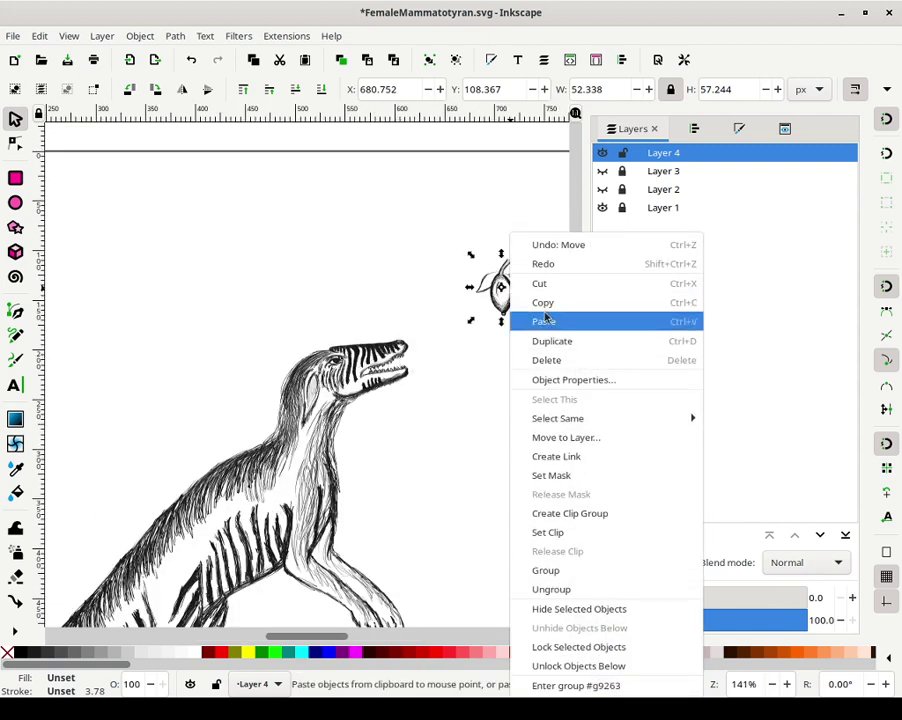
click(565, 346)
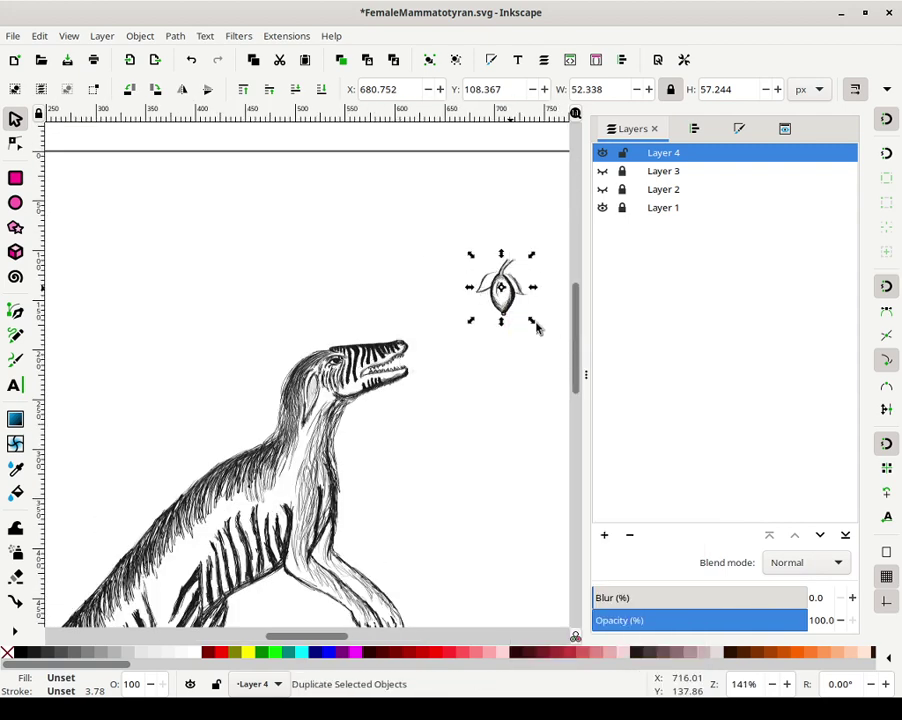
drag(533, 321, 495, 284)
Rotate the duplicated fruit clockwise and move it to about X 666, Y 104 px so both stems meet
click(494, 258)
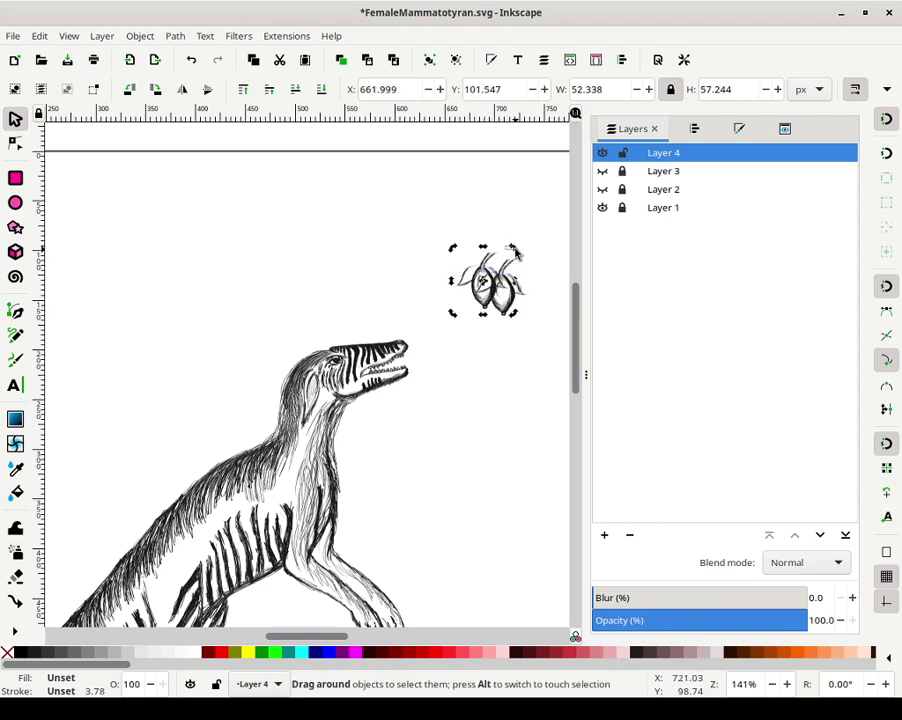
click(493, 258)
click(493, 258)
mouse_move(513, 248)
mouse_down()
mouse_move(536, 267)
mouse_move(499, 261)
mouse_move(514, 270)
mouse_up()
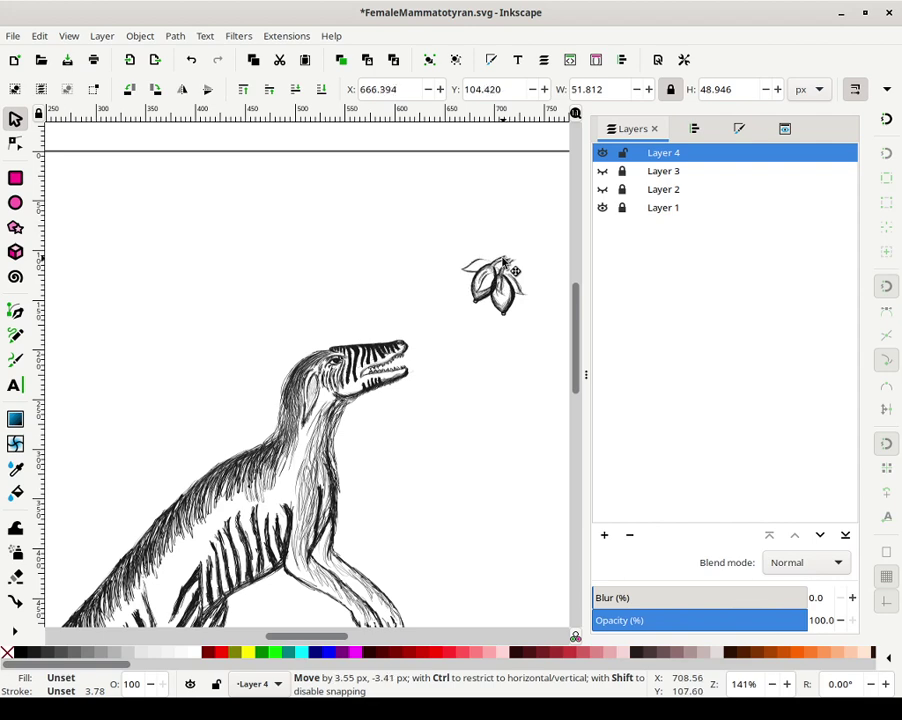
click(531, 248)
click(514, 301)
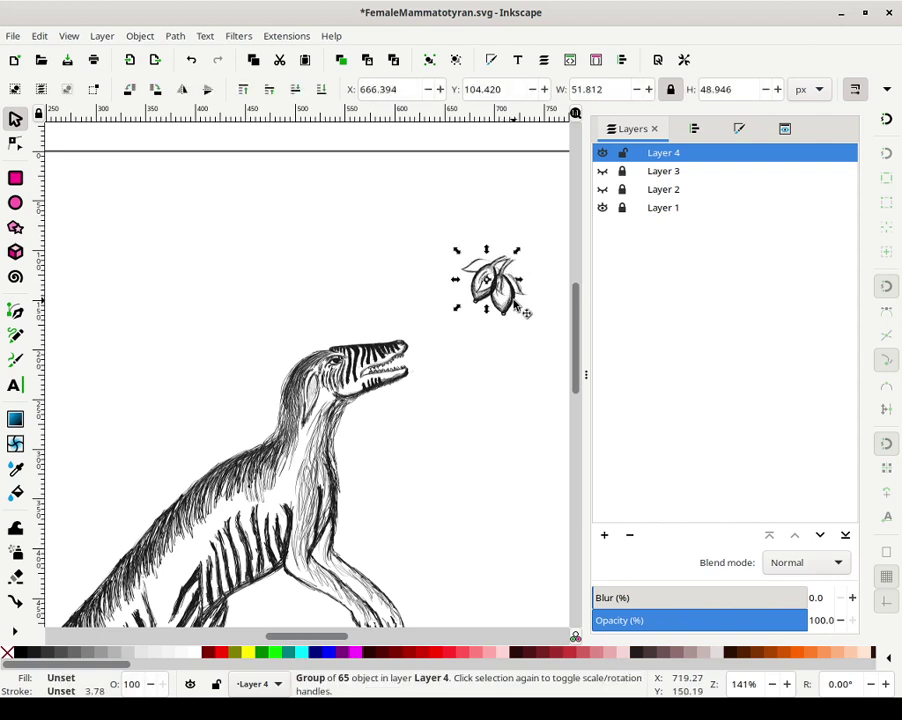
Select the original fruit group with the downward-pointing tip and rotate it slightly
drag(516, 305, 518, 303)
click(517, 303)
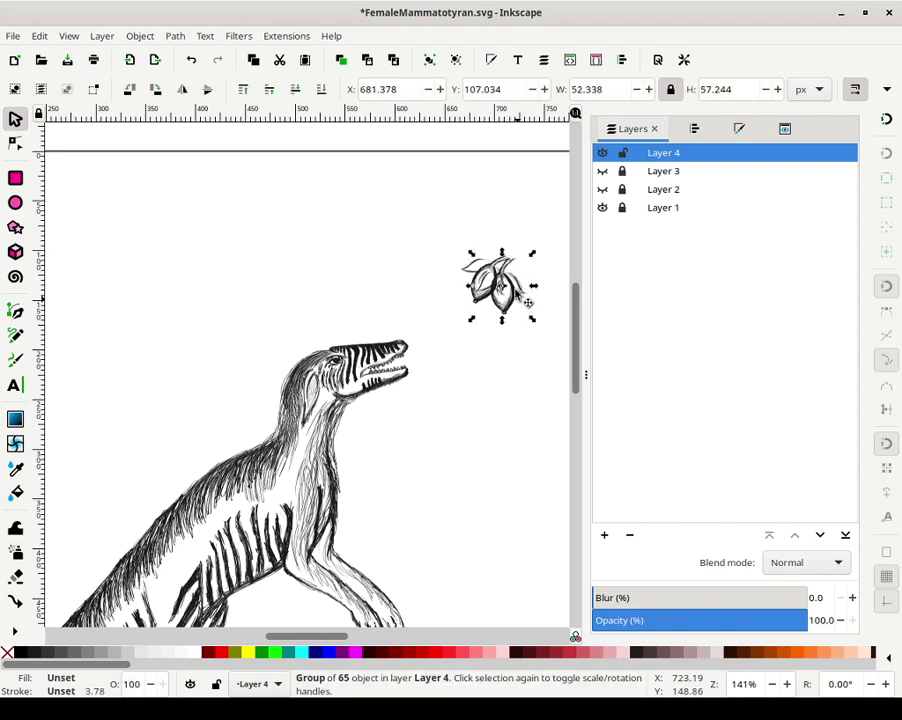
mouse_move(526, 254)
mouse_down()
mouse_move(515, 252)
mouse_move(531, 261)
mouse_up()
click(539, 264)
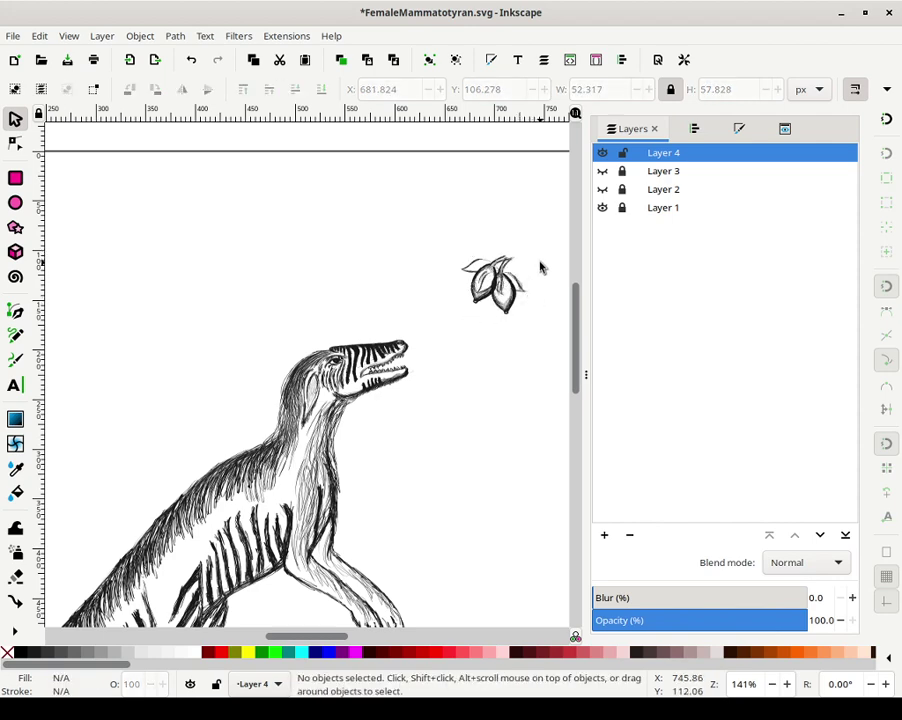
Rotate the original fruit counterclockwise and move it to about X 693, Y 109 px, so its stem meets the neighbouring fruit's
mouse_move(525, 310)
mouse_down()
mouse_move(525, 321)
mouse_move(534, 315)
mouse_up()
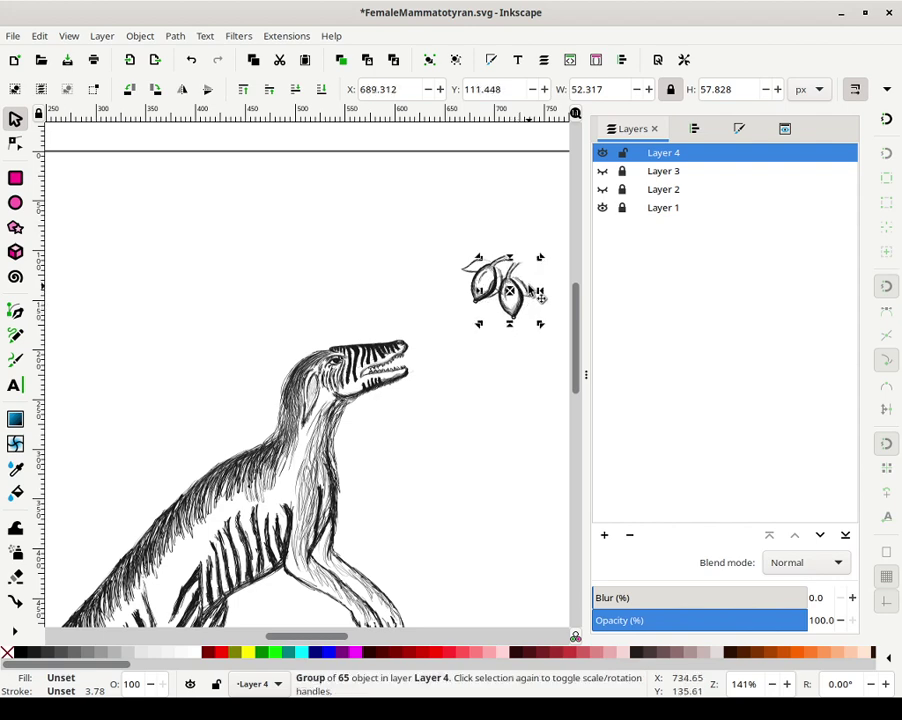
click(544, 278)
click(540, 290)
click(540, 290)
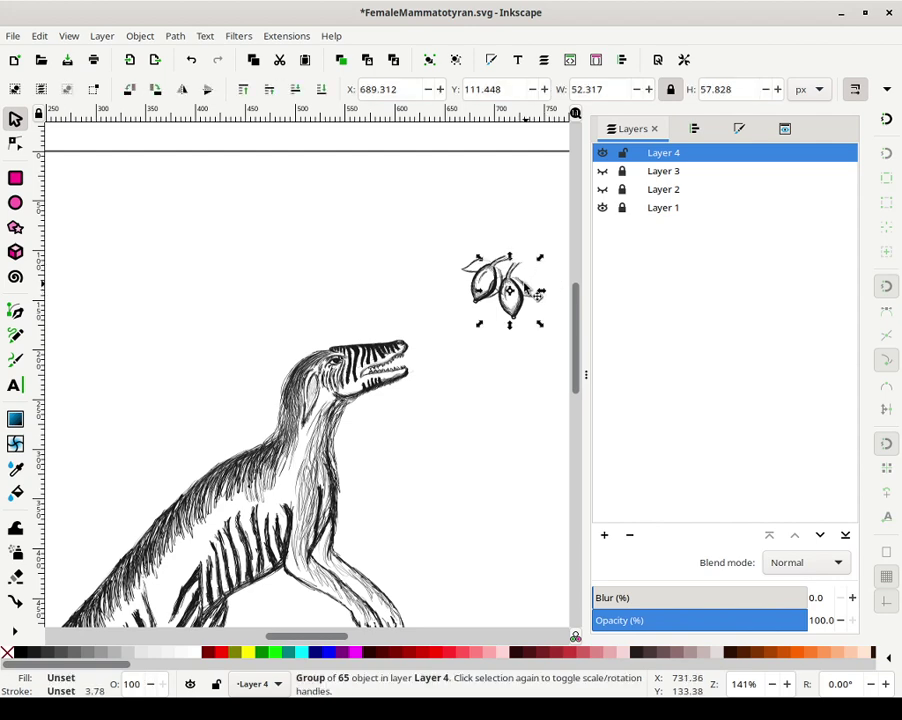
drag(537, 256, 533, 250)
click(518, 233)
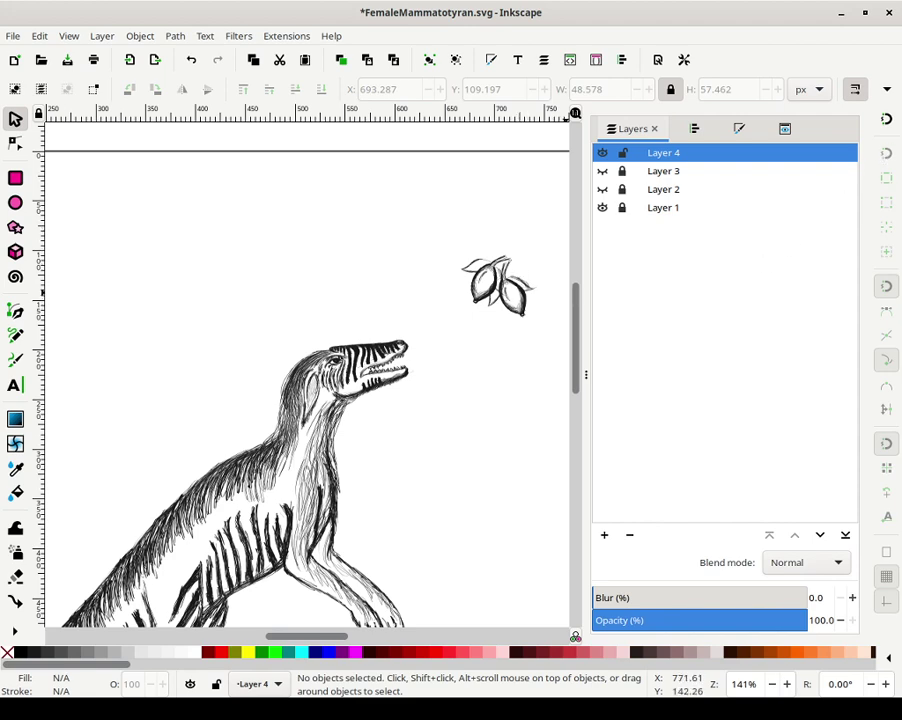
Copy and paste the fruit nearest the snout, flip the copy horizontally and place it at about X 695, Y 165 px below the pair
key(alt+Tab)
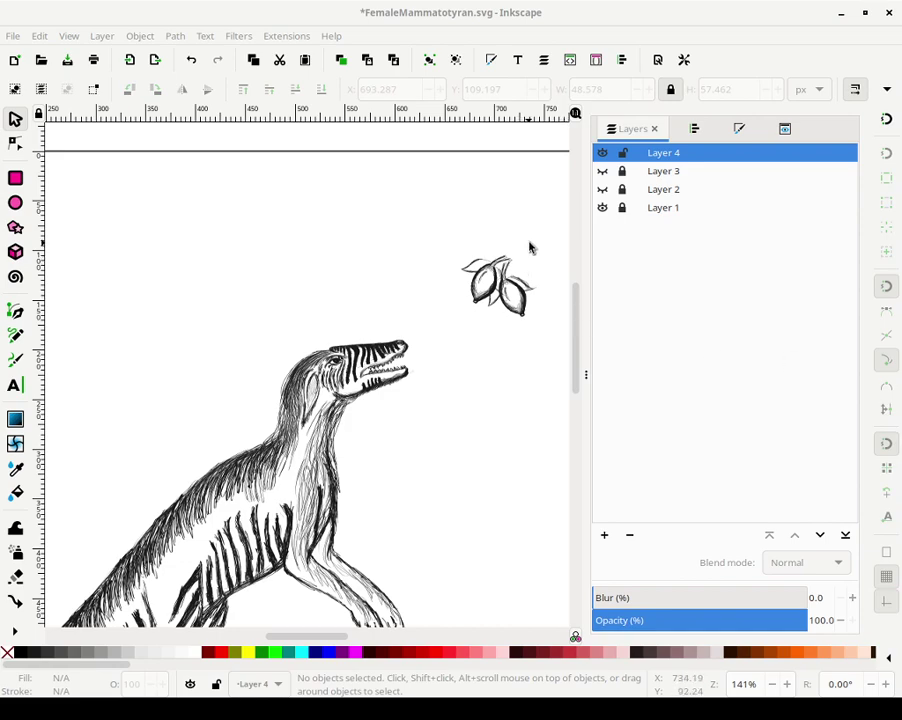
click(500, 280)
right_click(492, 284)
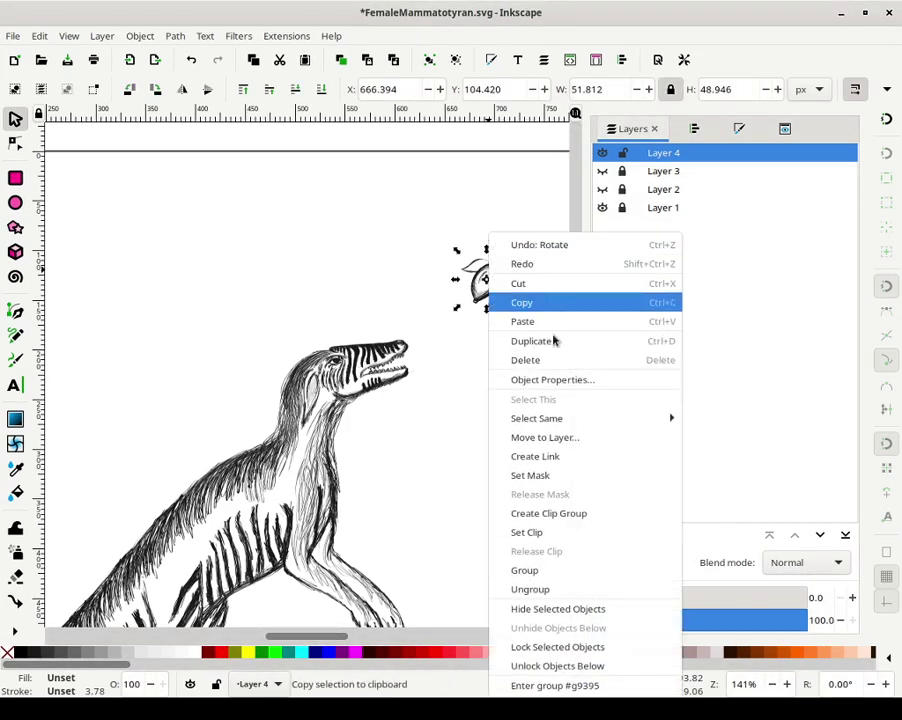
click(543, 304)
click(506, 227)
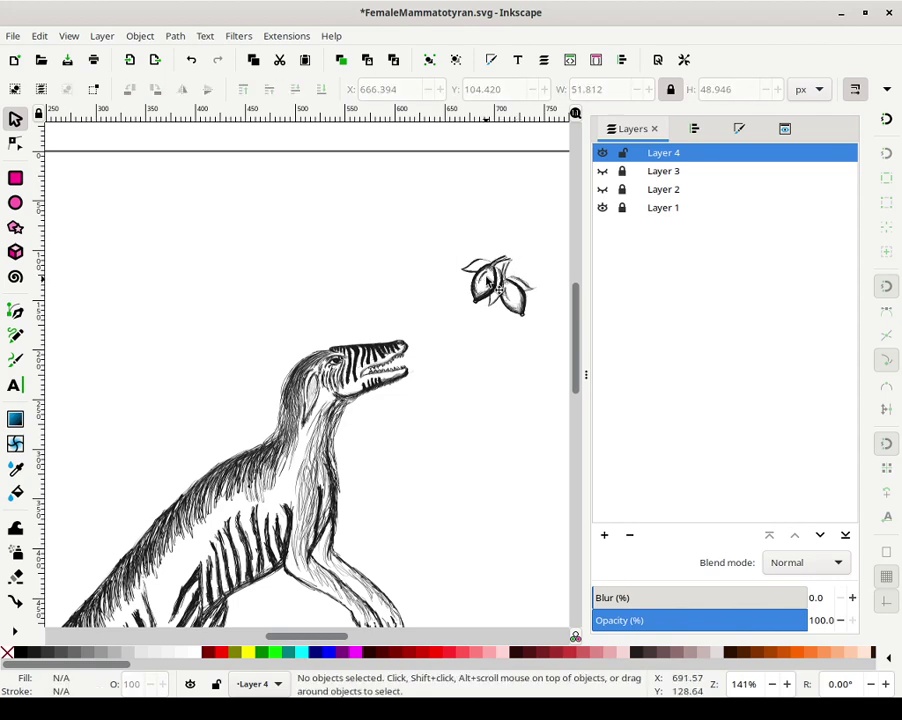
drag(487, 280, 445, 312)
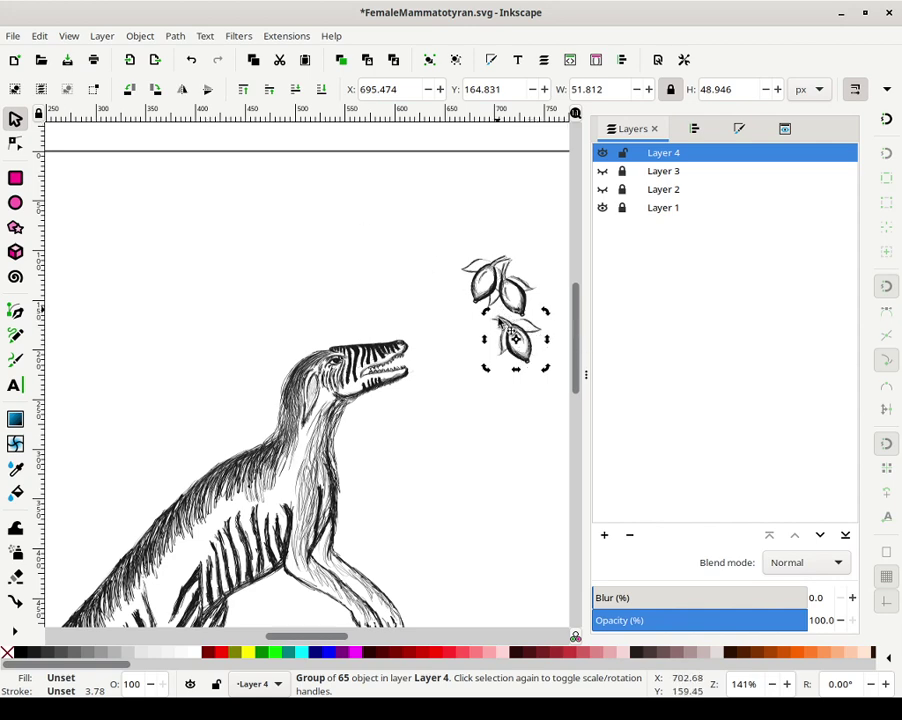
Rotate the pasted fruit clockwise and move it to about X 673, Y 141 px, directly beneath the other two
drag(548, 312, 537, 374)
click(537, 374)
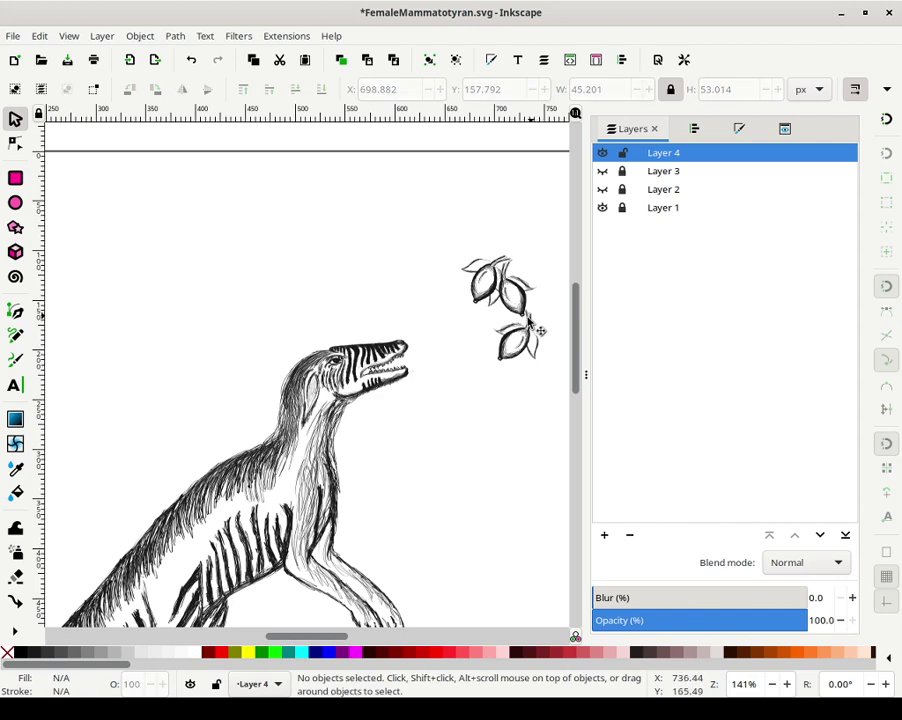
mouse_move(520, 330)
mouse_down()
mouse_move(492, 316)
mouse_move(493, 305)
mouse_move(516, 345)
mouse_up()
click(491, 368)
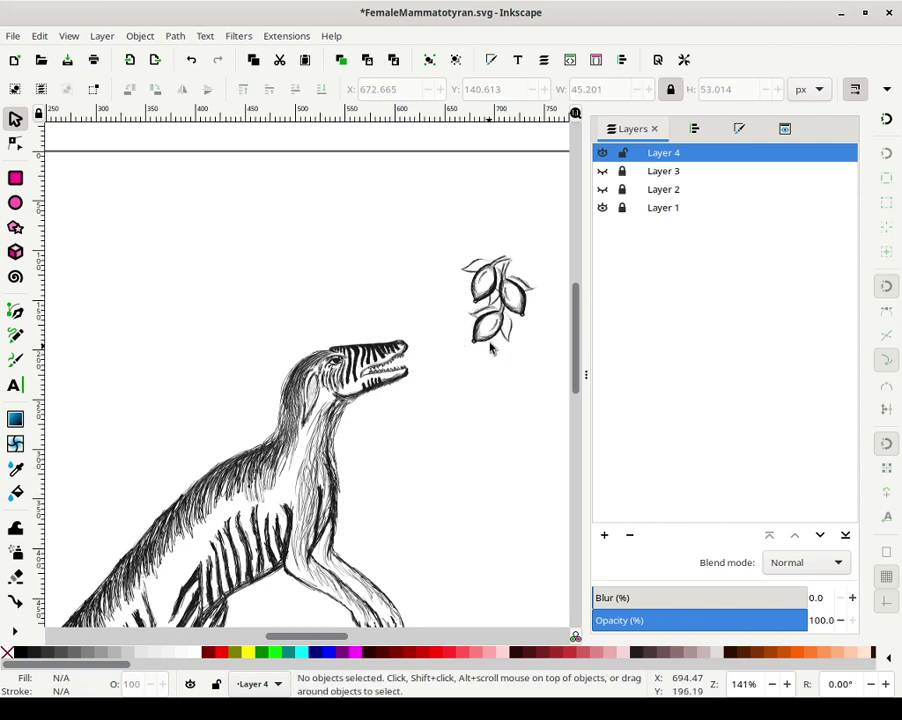
Shrink the lowest fruit to about 38 × 44 px and position it at about X 678, Y 144 px
click(490, 342)
drag(466, 351, 510, 330)
click(503, 354)
click(493, 403)
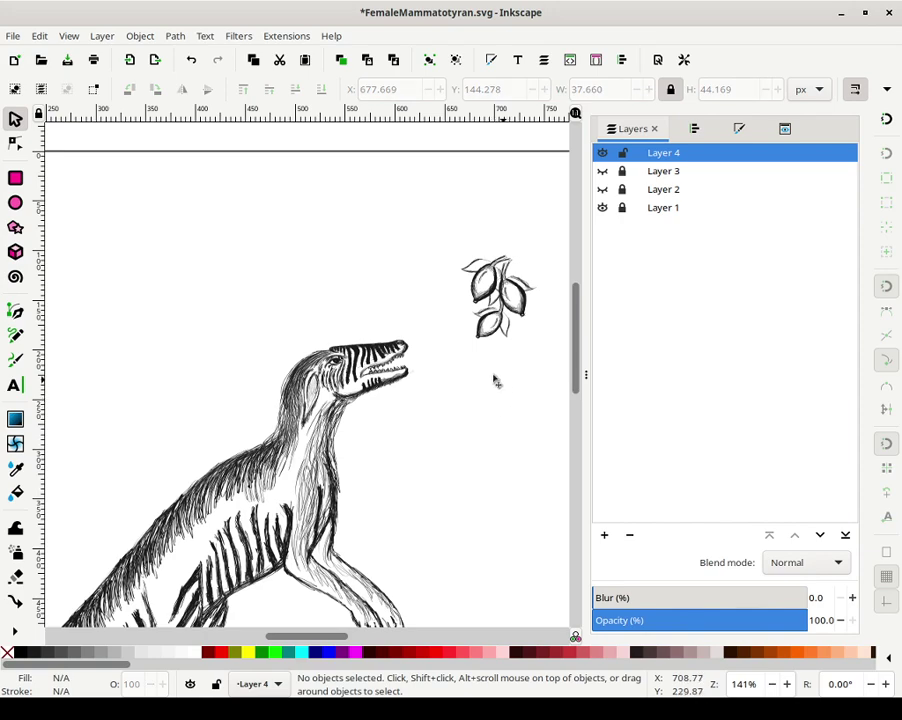
Draw calligraphic stem strokes joining the three fruits and extend the branch up and away from the creature
mouse_move(493, 380)
mouse_down()
mouse_move(395, 330)
mouse_move(357, 337)
mouse_move(362, 348)
mouse_up()
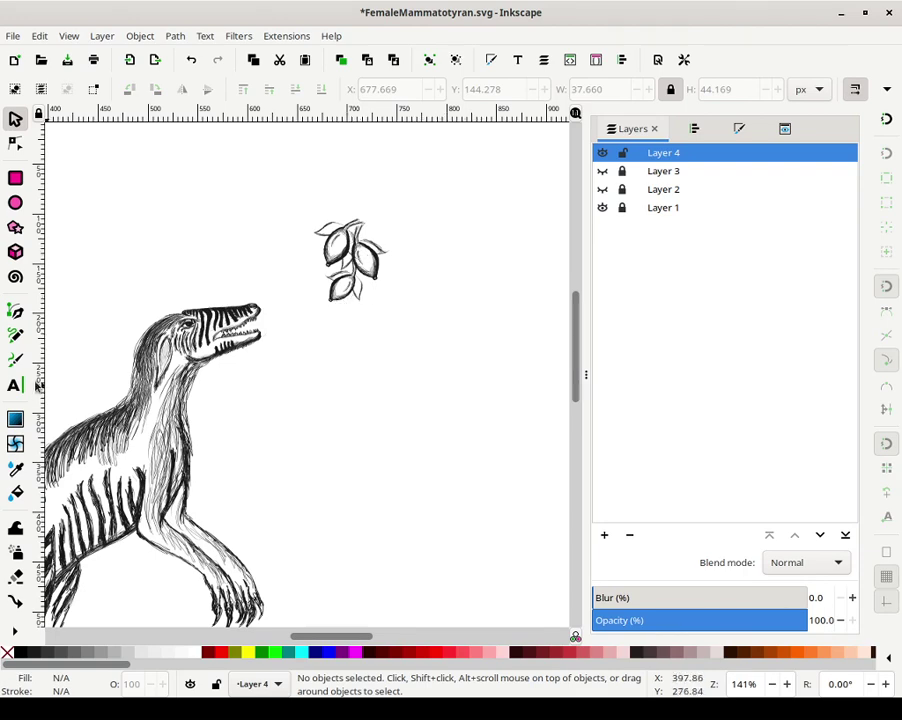
click(15, 360)
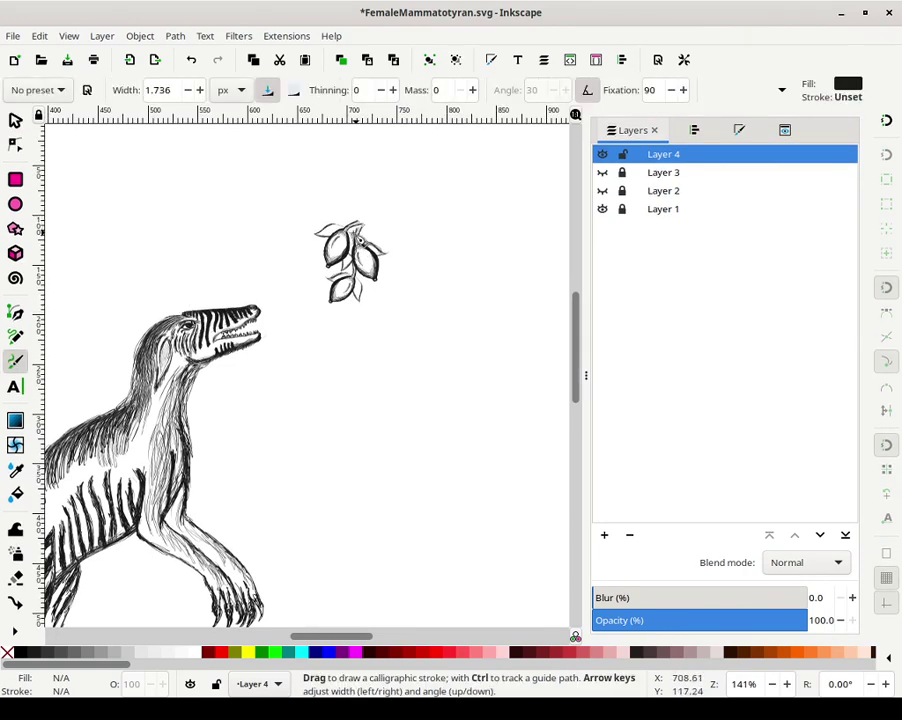
drag(360, 240, 361, 231)
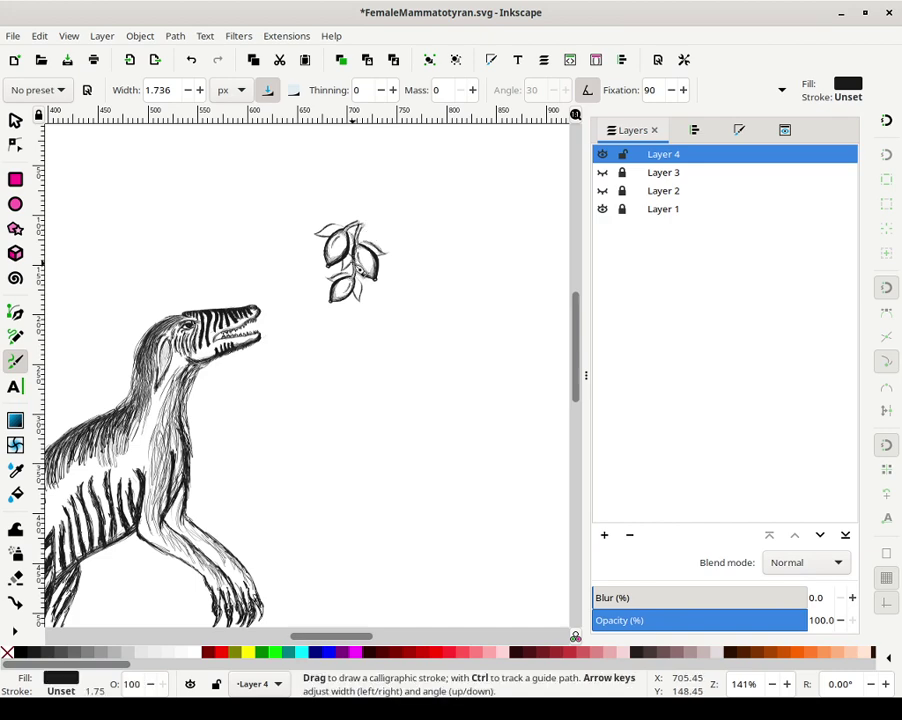
mouse_move(376, 241)
mouse_down()
mouse_move(358, 222)
mouse_move(371, 226)
mouse_move(377, 210)
mouse_move(384, 216)
mouse_move(364, 231)
mouse_move(362, 289)
mouse_up()
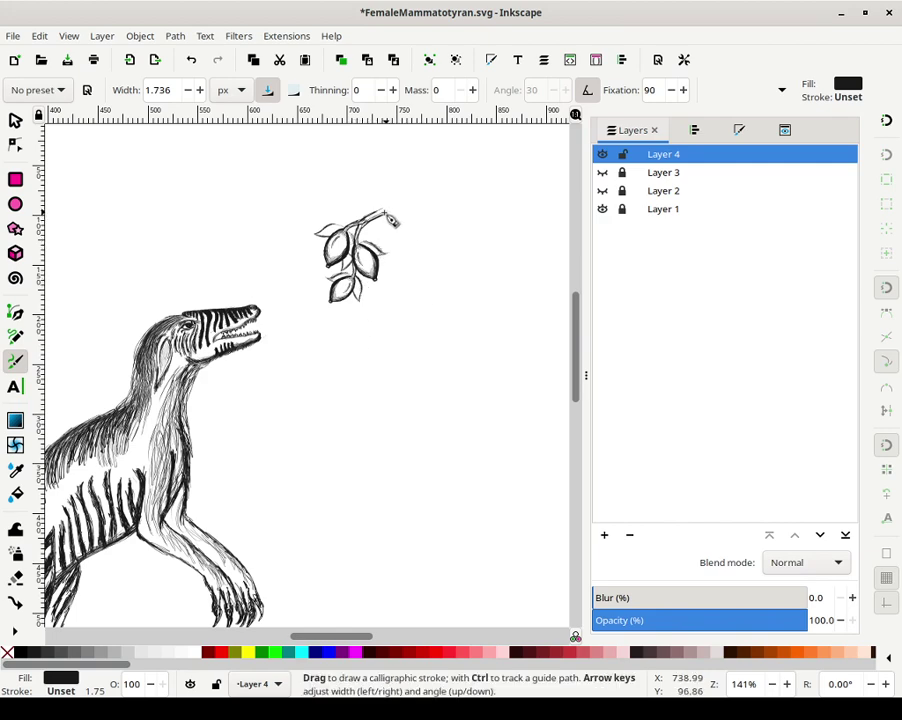
drag(386, 210, 401, 212)
scroll(490, 315, left, 1)
scroll(534, 310, up, 3)
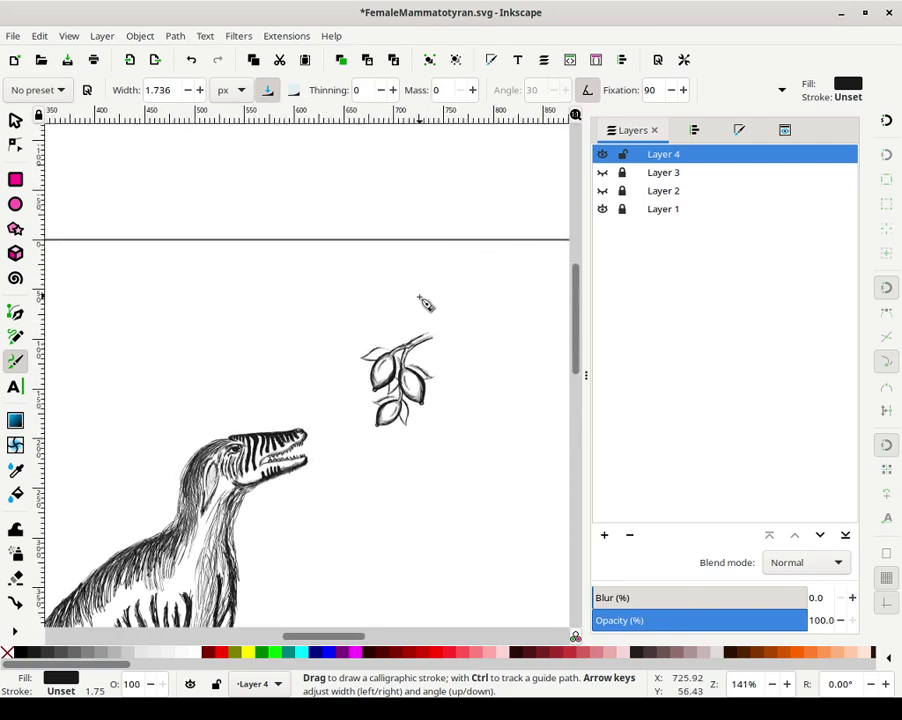
mouse_move(419, 298)
mouse_down()
mouse_move(427, 285)
mouse_move(424, 304)
mouse_up()
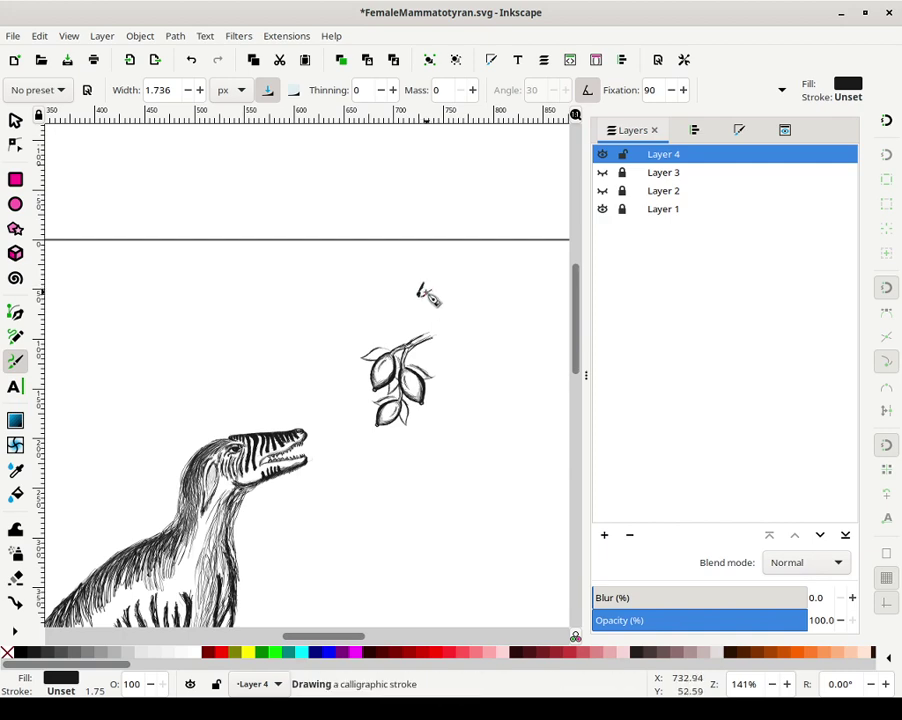
mouse_move(438, 294)
mouse_down()
mouse_move(458, 303)
mouse_move(425, 275)
mouse_move(438, 282)
mouse_up()
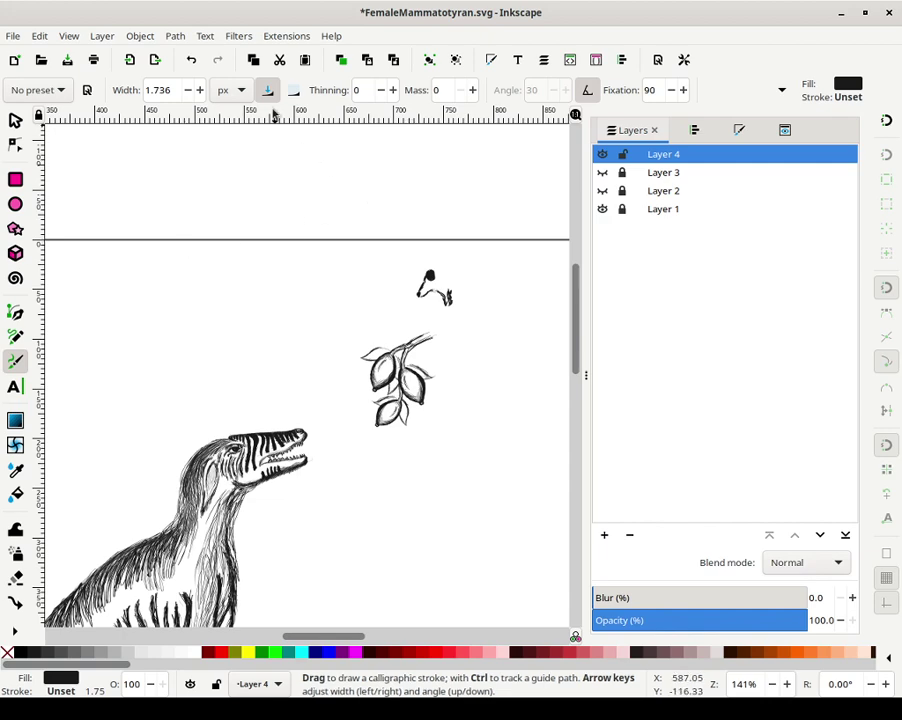
click(189, 61)
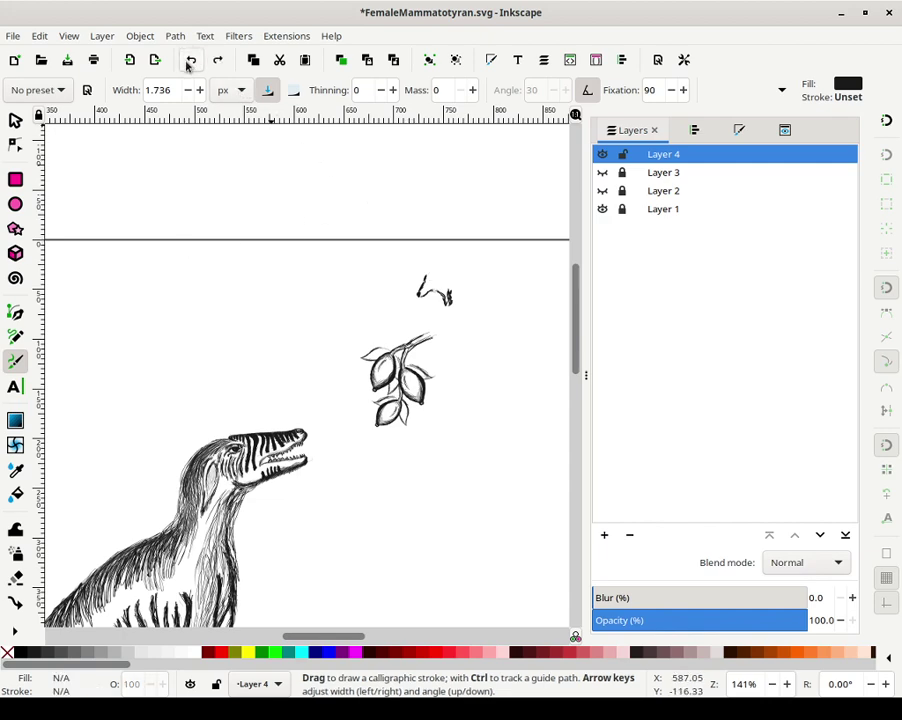
click(189, 62)
click(189, 62)
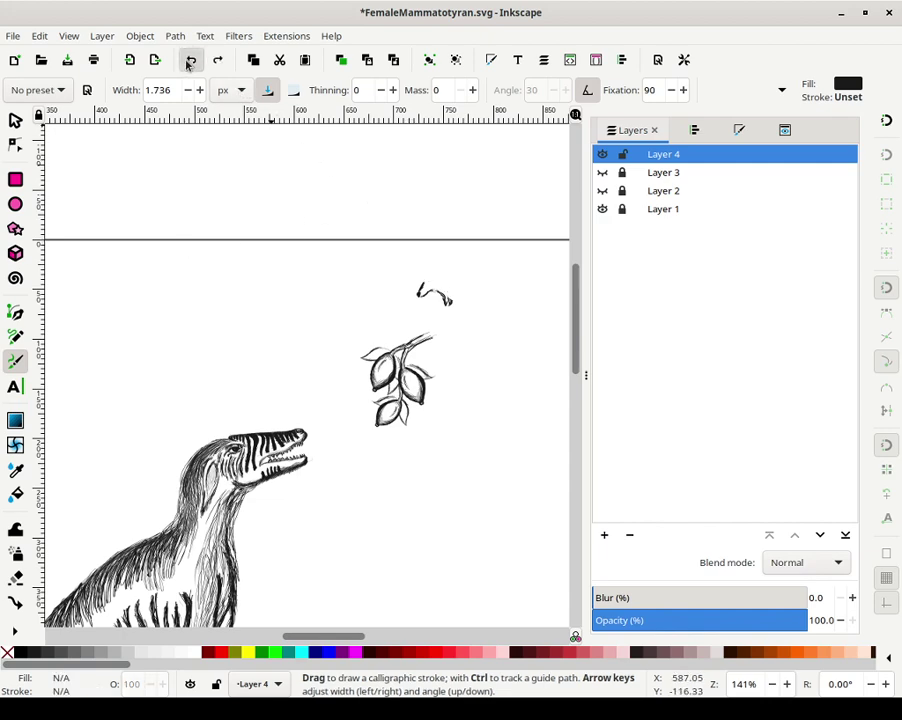
click(189, 62)
click(189, 62)
click(189, 62)
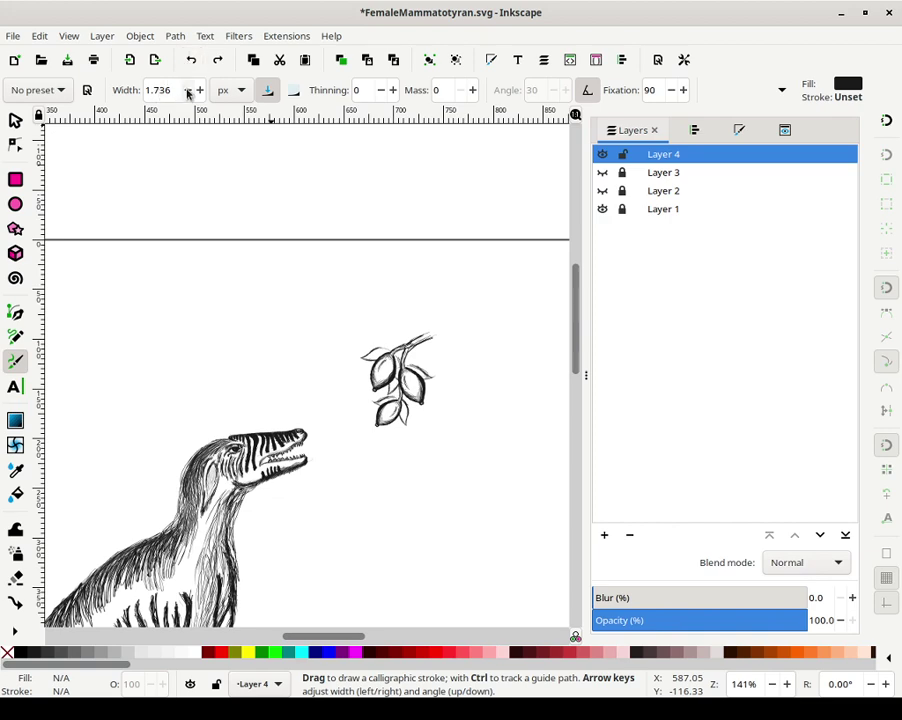
Set the calligraphy pen width to 0.736 px and sketch an animal's dark nose above the fruit branch
click(187, 90)
drag(452, 308, 394, 334)
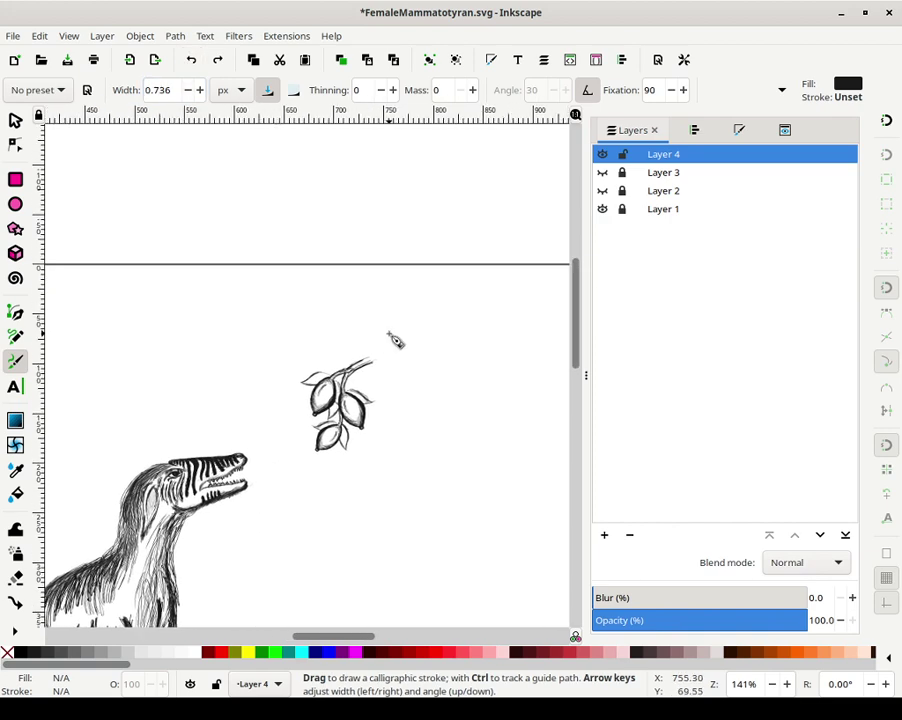
scroll(395, 341, up, 4)
scroll(395, 341, down, 2)
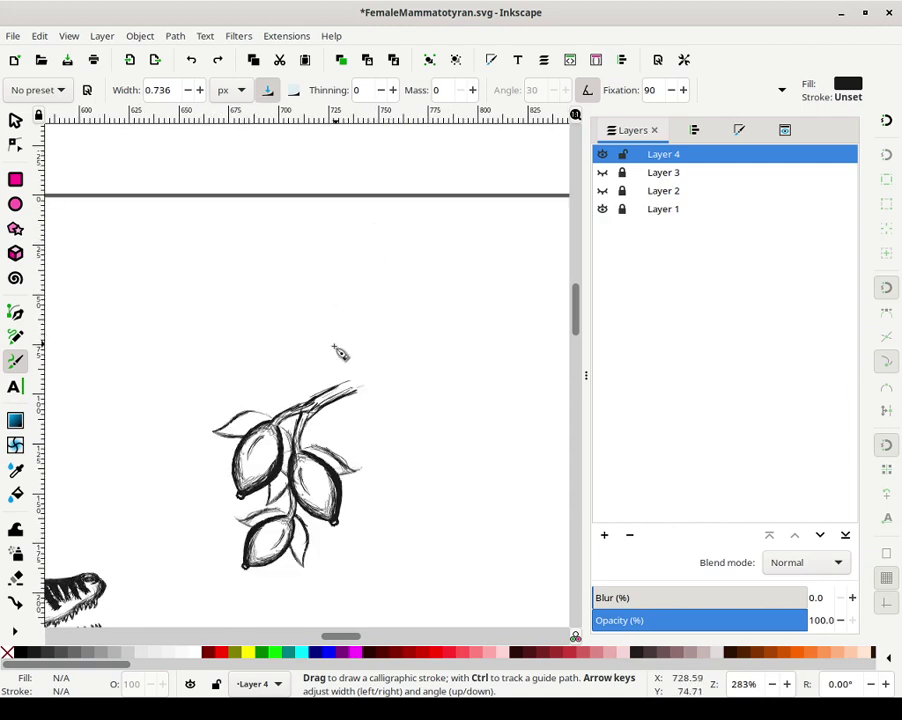
mouse_move(351, 323)
mouse_down()
mouse_move(356, 294)
mouse_move(331, 316)
mouse_up()
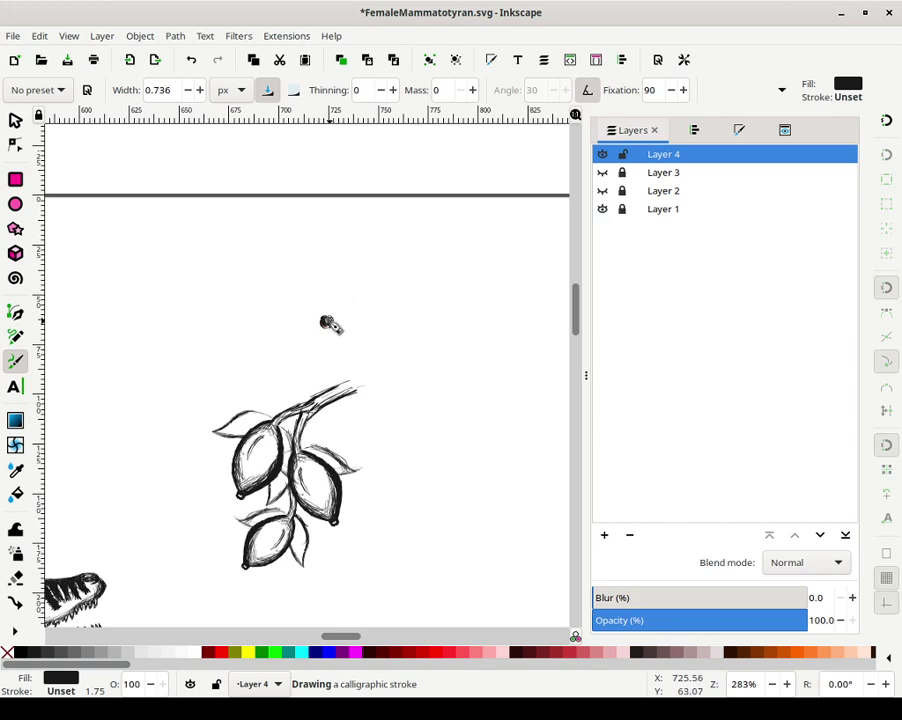
mouse_move(330, 321)
mouse_down()
mouse_move(330, 302)
mouse_move(335, 317)
mouse_up()
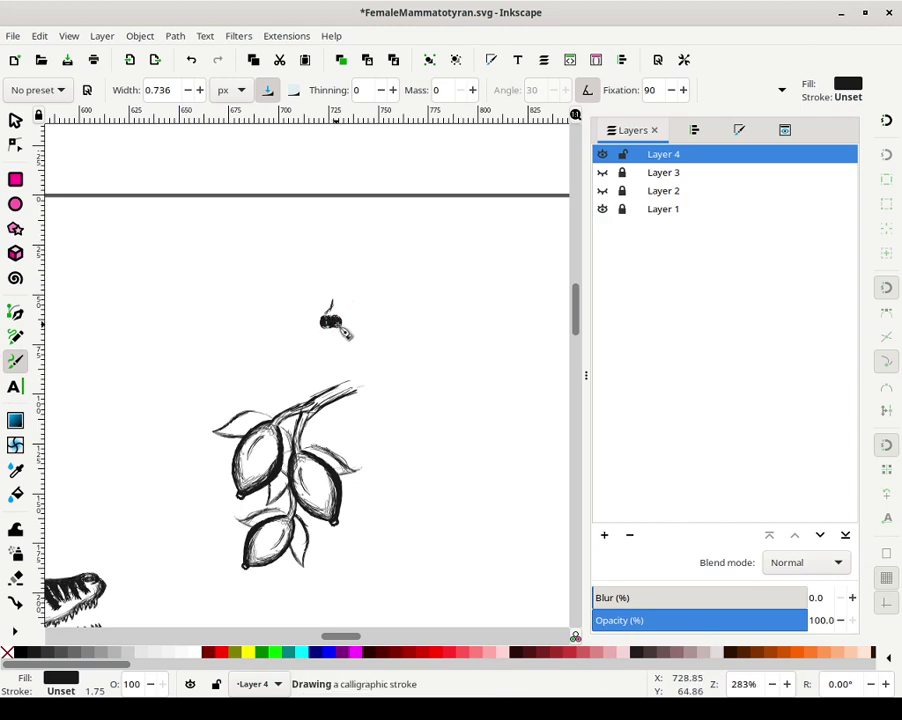
drag(335, 318, 331, 330)
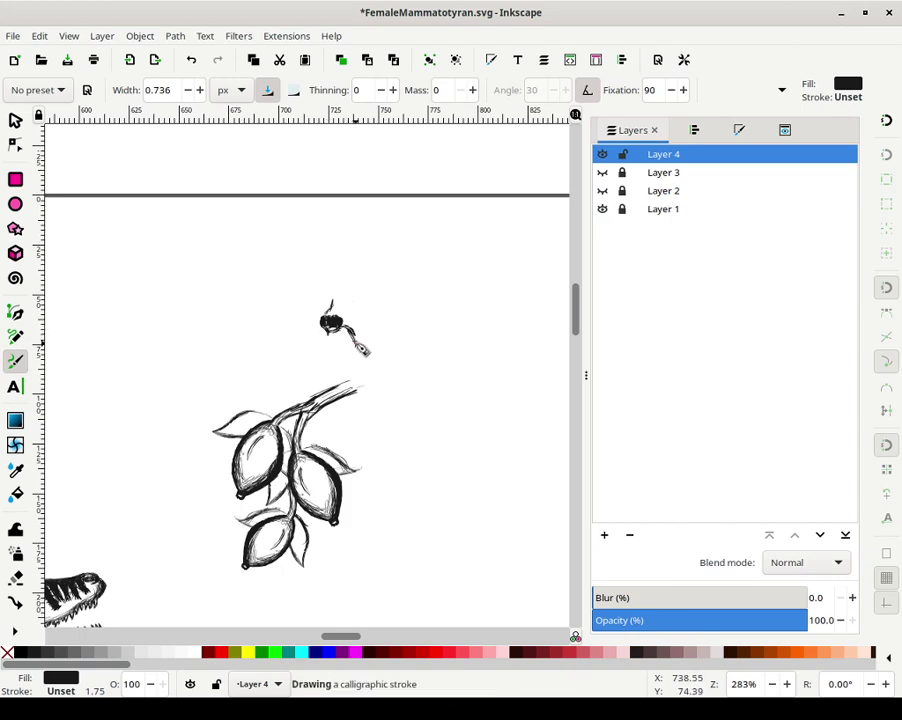
Sketch the animal's open mouth and jaw line, and shade two dark eyes above its nose
mouse_move(353, 335)
mouse_down()
mouse_move(353, 355)
mouse_move(334, 341)
mouse_up()
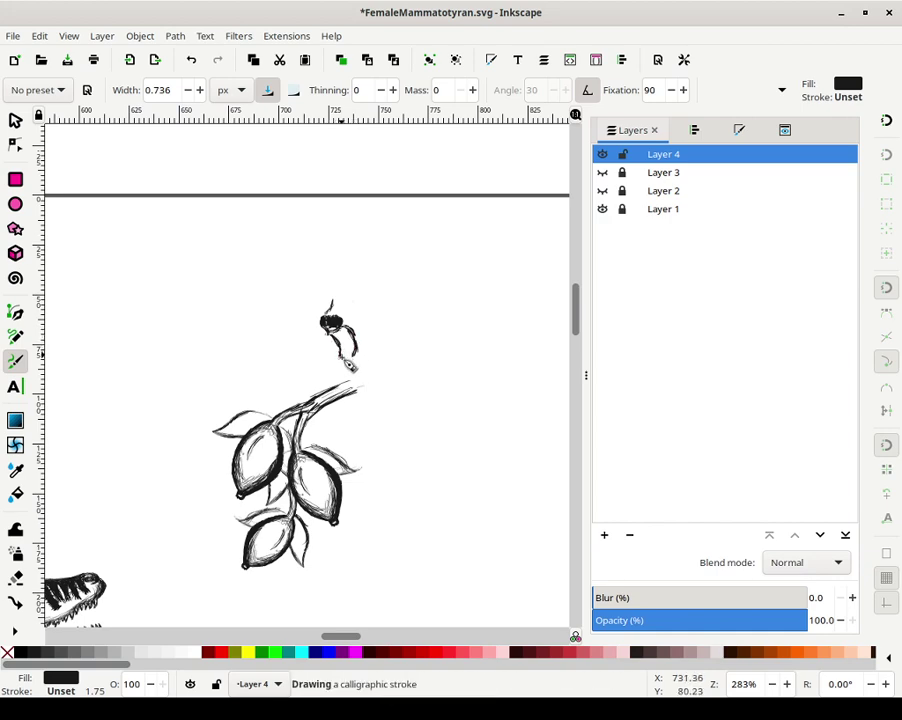
mouse_move(352, 356)
mouse_down()
mouse_move(369, 317)
mouse_move(348, 343)
mouse_up()
mouse_move(344, 341)
mouse_down()
mouse_move(349, 372)
mouse_move(367, 367)
mouse_move(373, 359)
mouse_move(348, 370)
mouse_move(366, 357)
mouse_up()
mouse_move(336, 312)
mouse_down()
mouse_move(327, 286)
mouse_move(328, 295)
mouse_move(355, 279)
mouse_move(369, 296)
mouse_move(361, 286)
mouse_up()
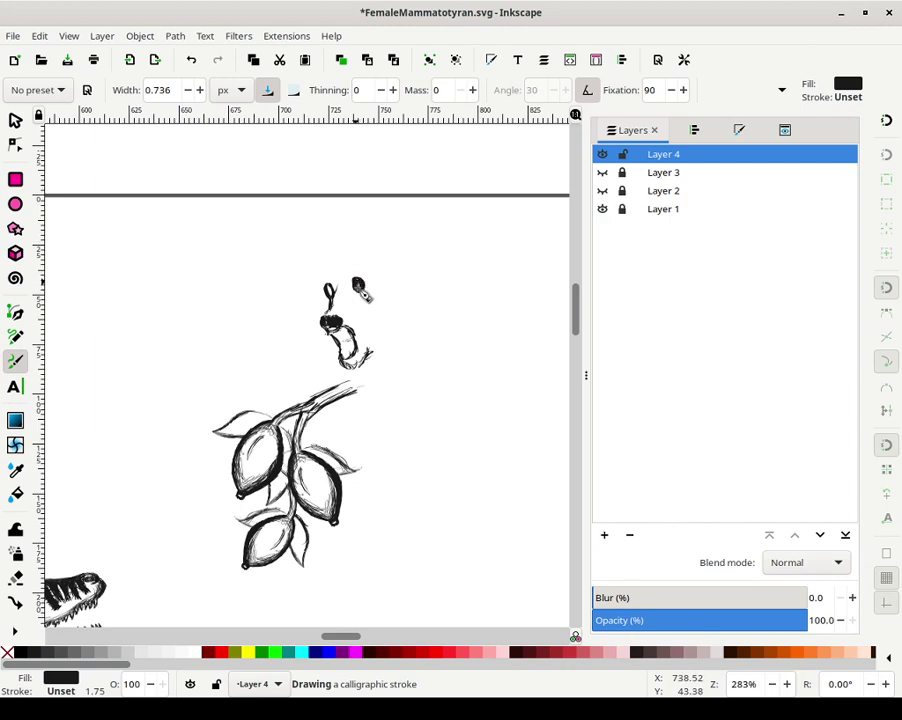
mouse_move(362, 292)
mouse_down()
mouse_move(337, 305)
mouse_move(326, 298)
mouse_move(334, 294)
mouse_move(327, 285)
mouse_move(332, 292)
mouse_move(362, 275)
mouse_move(367, 283)
mouse_move(356, 280)
mouse_up()
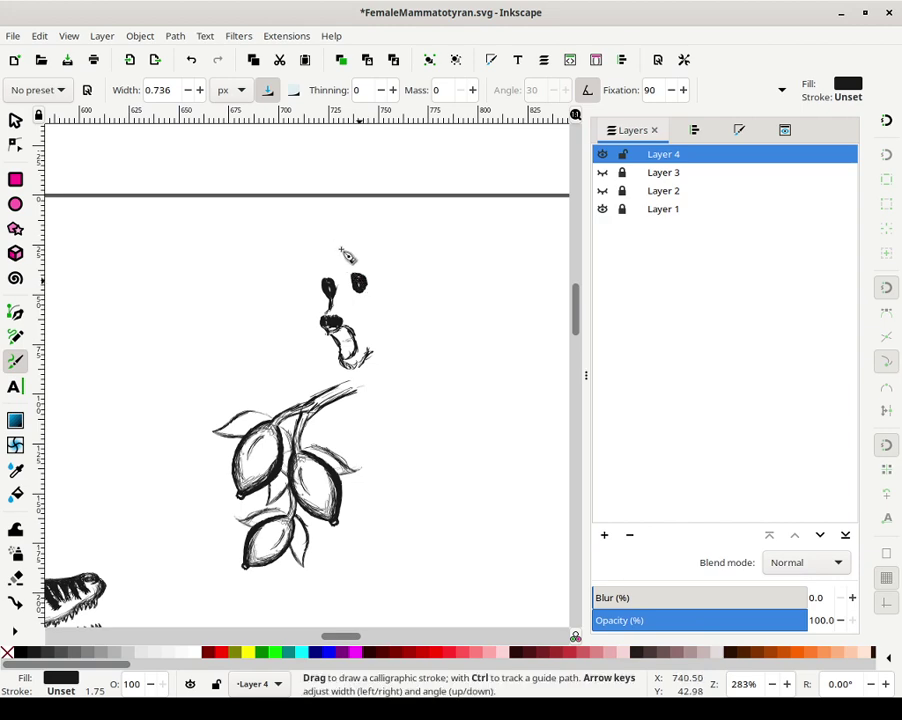
mouse_move(345, 346)
mouse_down()
mouse_move(340, 334)
mouse_move(359, 348)
mouse_move(323, 333)
mouse_move(343, 330)
mouse_move(362, 354)
mouse_move(388, 346)
mouse_up()
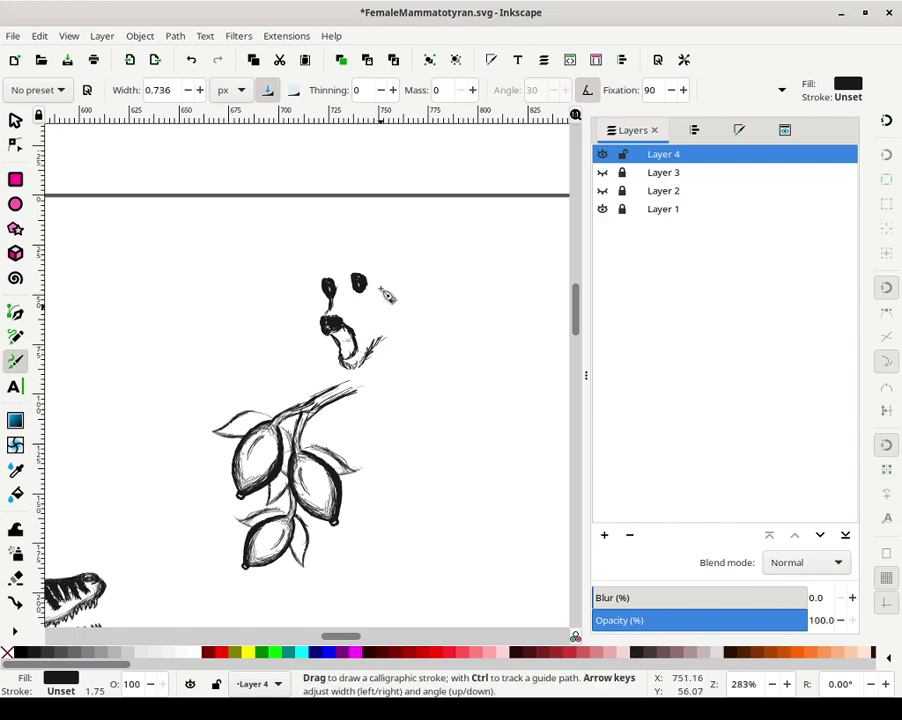
Draw the animal's ears, brows and forehead, and add light fur strokes along the top and bottom of its neck
mouse_move(358, 270)
mouse_down()
mouse_move(353, 290)
mouse_move(356, 264)
mouse_move(354, 281)
mouse_move(326, 294)
mouse_move(338, 293)
mouse_move(338, 277)
mouse_move(323, 272)
mouse_move(322, 292)
mouse_move(327, 260)
mouse_move(303, 243)
mouse_move(315, 256)
mouse_move(330, 232)
mouse_move(297, 235)
mouse_move(324, 235)
mouse_move(306, 226)
mouse_move(316, 245)
mouse_move(318, 232)
mouse_move(334, 248)
mouse_move(346, 244)
mouse_move(332, 254)
mouse_move(328, 244)
mouse_up()
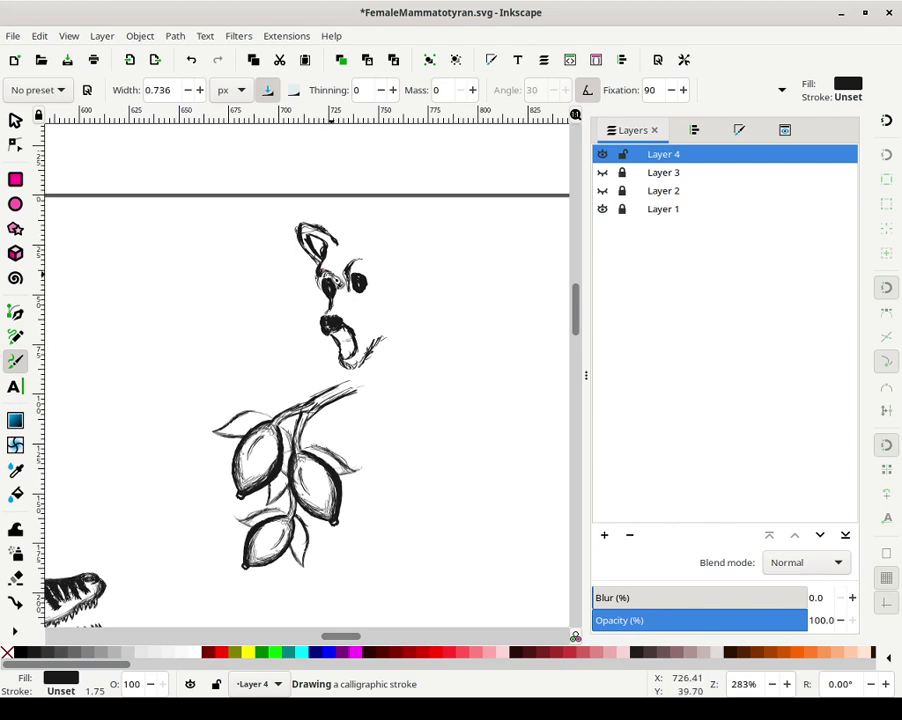
mouse_move(317, 280)
mouse_down()
mouse_move(337, 278)
mouse_move(339, 288)
mouse_up()
mouse_move(340, 291)
mouse_down()
mouse_move(363, 267)
mouse_move(373, 273)
mouse_move(361, 272)
mouse_move(347, 234)
mouse_move(337, 242)
mouse_move(335, 254)
mouse_move(339, 240)
mouse_move(359, 233)
mouse_move(334, 254)
mouse_move(348, 236)
mouse_move(369, 232)
mouse_move(366, 251)
mouse_move(370, 214)
mouse_move(370, 232)
mouse_move(380, 220)
mouse_move(372, 238)
mouse_move(387, 212)
mouse_move(402, 228)
mouse_move(398, 238)
mouse_move(393, 214)
mouse_move(372, 239)
mouse_move(381, 215)
mouse_move(404, 229)
mouse_move(391, 214)
mouse_move(400, 248)
mouse_up()
drag(342, 330, 349, 336)
mouse_move(373, 240)
mouse_down()
mouse_move(384, 212)
mouse_move(387, 259)
mouse_move(356, 219)
mouse_move(343, 243)
mouse_move(364, 232)
mouse_move(353, 243)
mouse_move(359, 213)
mouse_move(355, 231)
mouse_move(371, 213)
mouse_move(413, 212)
mouse_move(392, 204)
mouse_move(412, 209)
mouse_move(389, 214)
mouse_move(421, 206)
mouse_move(416, 195)
mouse_move(423, 199)
mouse_move(409, 210)
mouse_move(421, 221)
mouse_move(411, 208)
mouse_move(443, 209)
mouse_up()
mouse_move(380, 340)
mouse_down()
mouse_move(418, 316)
mouse_move(418, 325)
mouse_move(442, 297)
mouse_move(438, 326)
mouse_move(446, 330)
mouse_up()
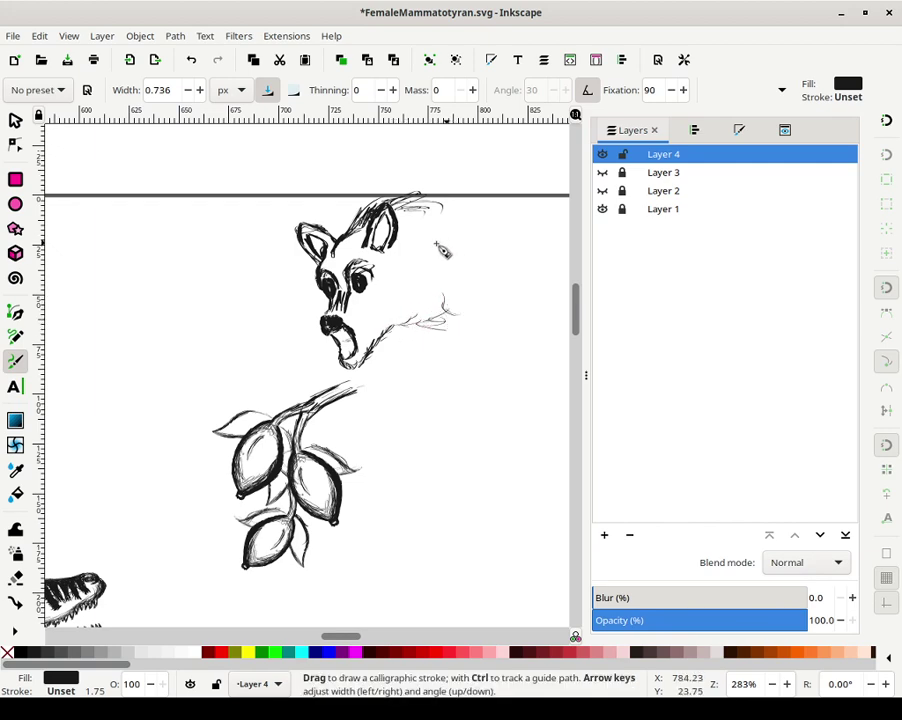
Sketch the animal's body and leg strokes behind and below its neck
mouse_move(469, 290)
mouse_down()
mouse_move(477, 312)
mouse_move(471, 318)
mouse_move(466, 308)
mouse_move(467, 318)
mouse_up()
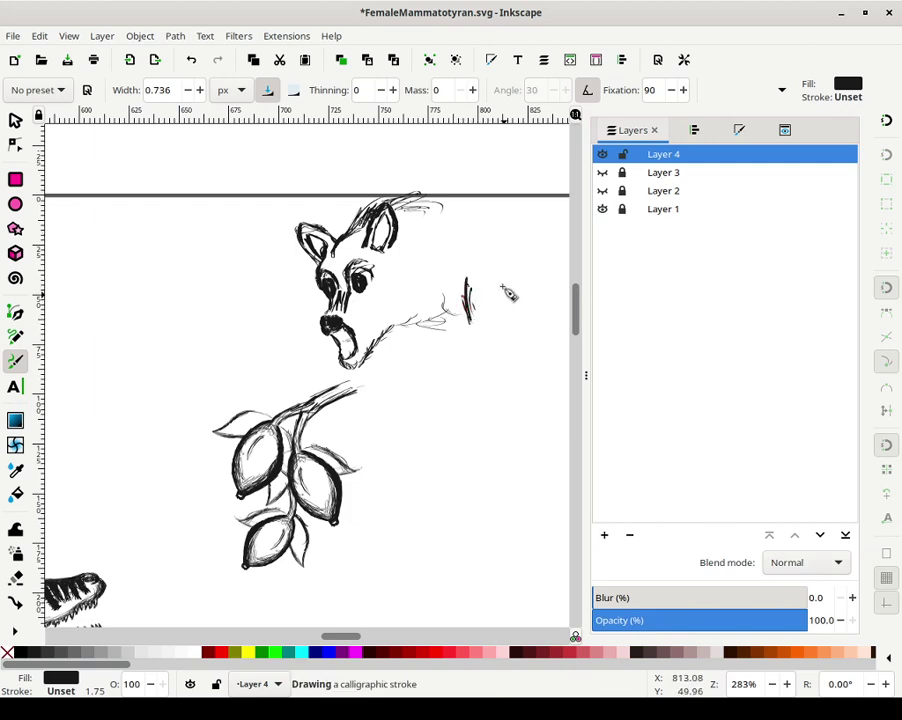
mouse_move(502, 280)
mouse_down()
mouse_move(507, 314)
mouse_move(511, 291)
mouse_move(508, 330)
mouse_move(512, 297)
mouse_move(509, 325)
mouse_move(507, 286)
mouse_move(506, 351)
mouse_move(504, 344)
mouse_move(497, 361)
mouse_move(502, 341)
mouse_move(459, 352)
mouse_up()
mouse_move(467, 322)
mouse_down()
mouse_move(451, 367)
mouse_move(468, 306)
mouse_move(476, 328)
mouse_up()
mouse_move(428, 355)
mouse_down()
mouse_move(388, 339)
mouse_move(401, 339)
mouse_move(396, 333)
mouse_move(400, 354)
mouse_move(392, 335)
mouse_move(400, 357)
mouse_move(392, 337)
mouse_move(390, 366)
mouse_move(386, 331)
mouse_move(394, 359)
mouse_move(389, 342)
mouse_move(410, 325)
mouse_move(389, 334)
mouse_move(431, 343)
mouse_up()
drag(391, 332, 389, 362)
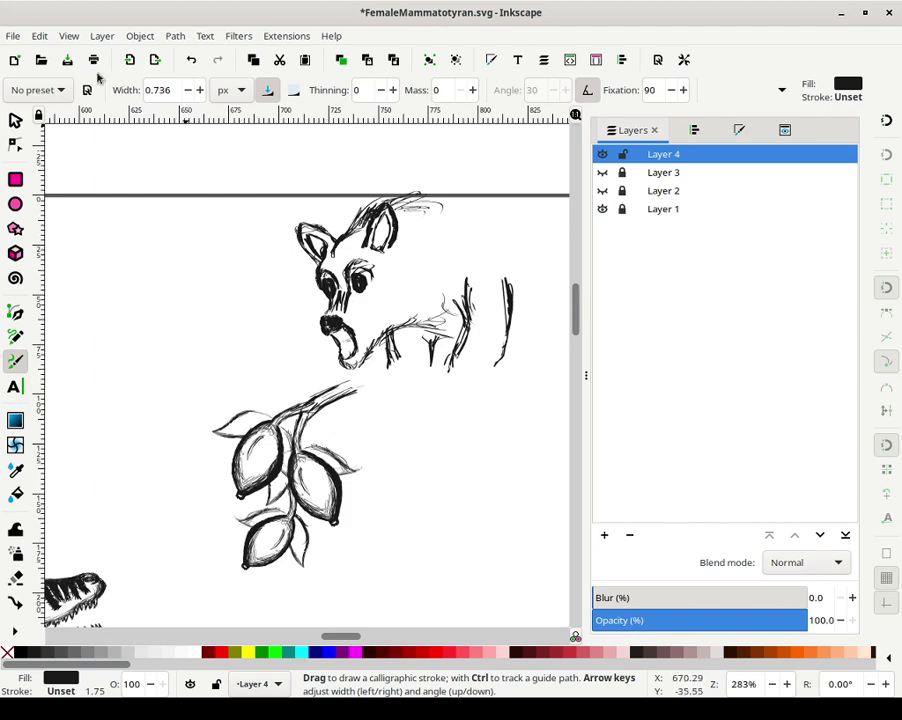
Select all strokes of the animal sketch and move it up and to the left, leaving space above the fruit branch
click(16, 121)
click(276, 183)
drag(276, 155, 564, 395)
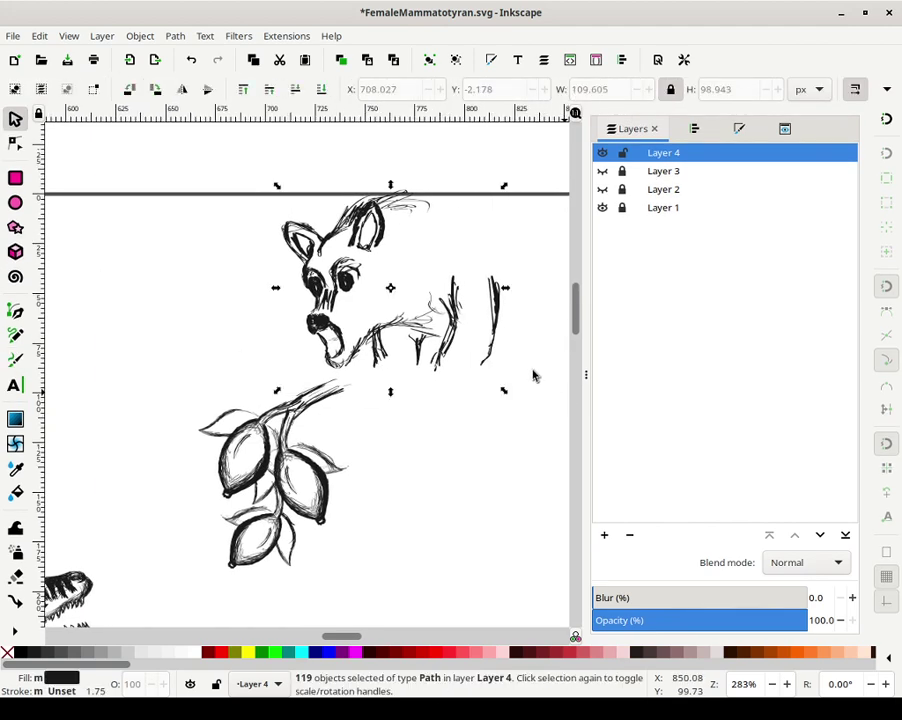
drag(464, 316, 417, 255)
Extend the animal's front legs downward toward the fruit branch with calligraphy strokes
click(16, 358)
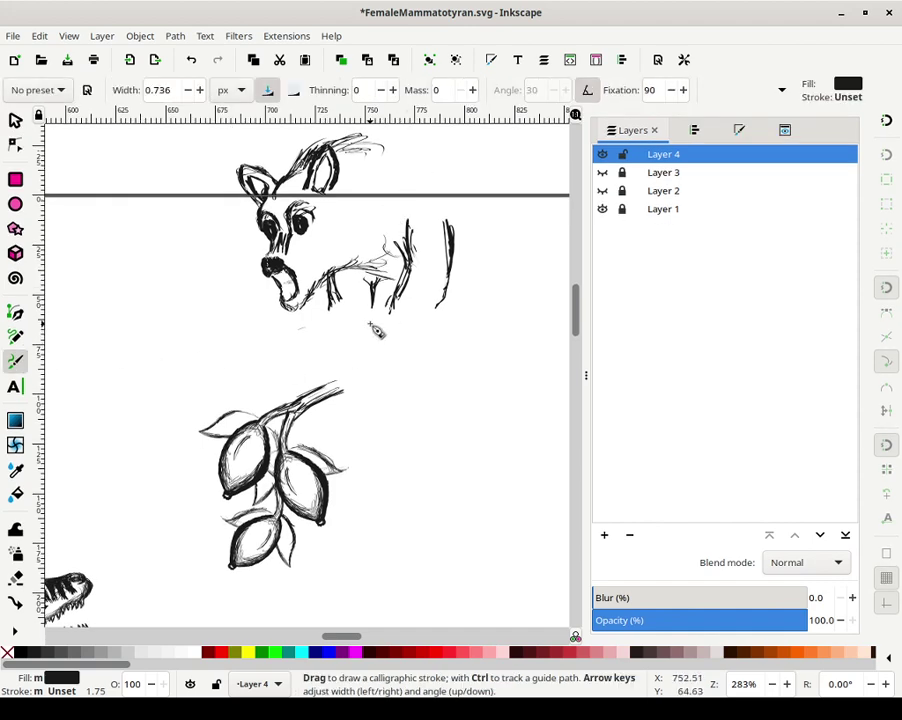
mouse_move(371, 322)
mouse_down()
mouse_move(323, 304)
mouse_move(288, 328)
mouse_move(334, 312)
mouse_up()
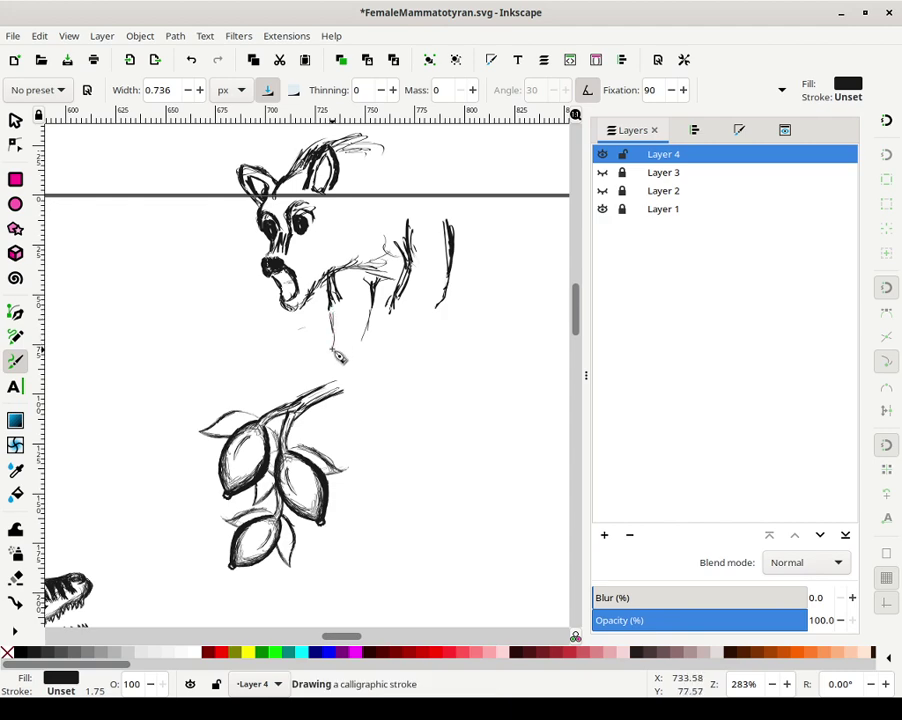
mouse_move(331, 362)
mouse_down()
mouse_move(328, 376)
mouse_move(333, 363)
mouse_up()
mouse_move(363, 325)
mouse_down()
mouse_move(362, 342)
mouse_move(363, 315)
mouse_move(363, 336)
mouse_up()
mouse_move(333, 330)
mouse_down()
mouse_move(332, 358)
mouse_move(329, 296)
mouse_move(332, 347)
mouse_up()
mouse_move(371, 297)
mouse_down()
mouse_move(364, 338)
mouse_move(369, 310)
mouse_move(389, 334)
mouse_move(391, 313)
mouse_up()
mouse_move(442, 297)
mouse_down()
mouse_move(429, 318)
mouse_move(438, 301)
mouse_move(396, 330)
mouse_move(375, 377)
mouse_up()
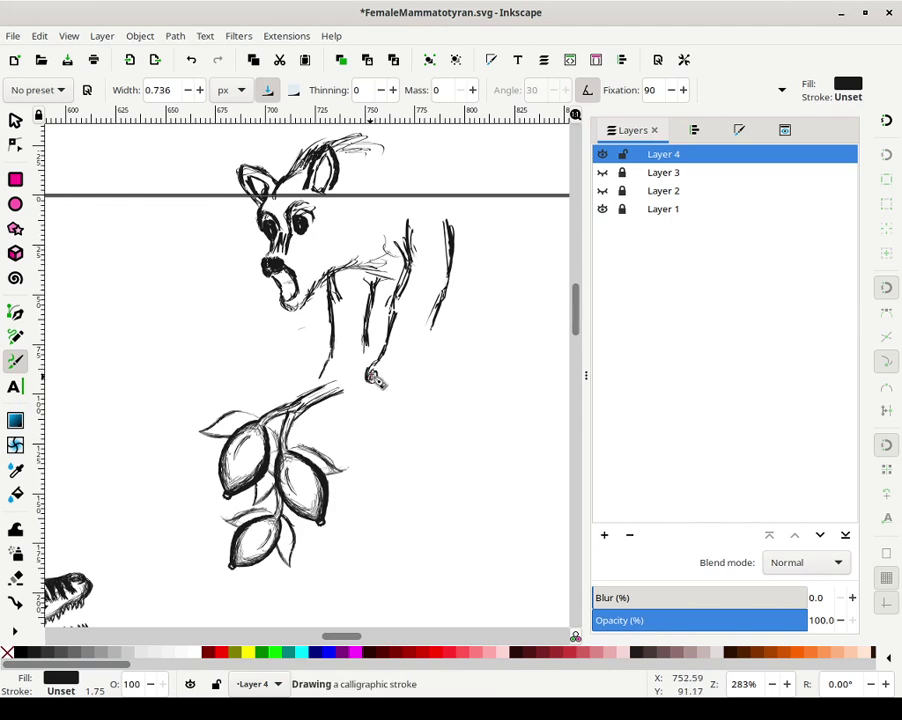
Draw the clawed toes of the near front paw and join the rear edge of the leg to them
mouse_move(374, 374)
mouse_down()
mouse_move(396, 374)
mouse_move(402, 400)
mouse_up()
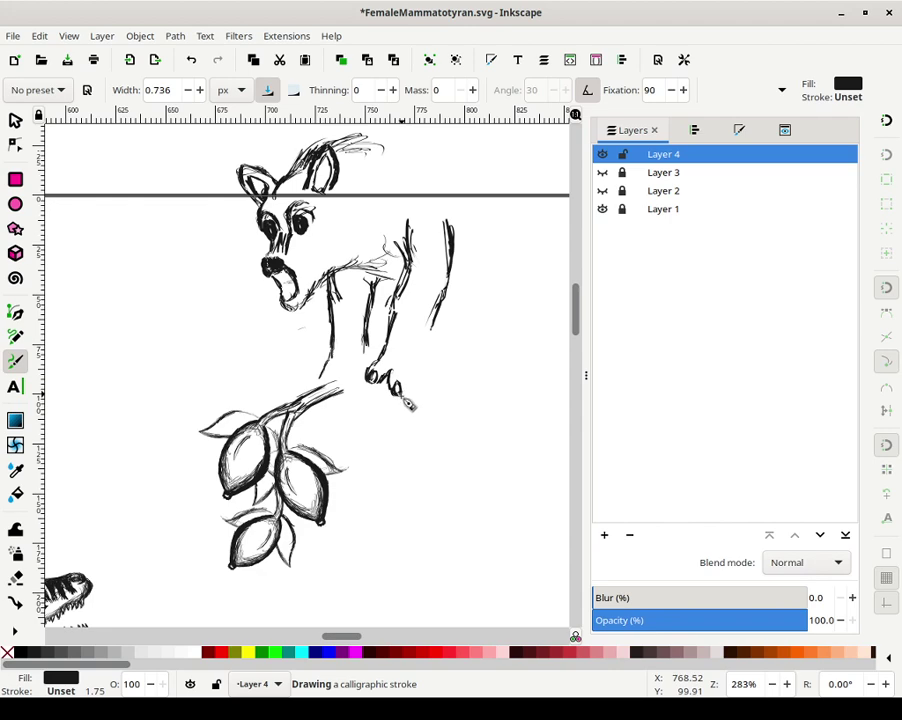
mouse_move(407, 402)
mouse_down()
mouse_move(412, 393)
mouse_move(392, 382)
mouse_up()
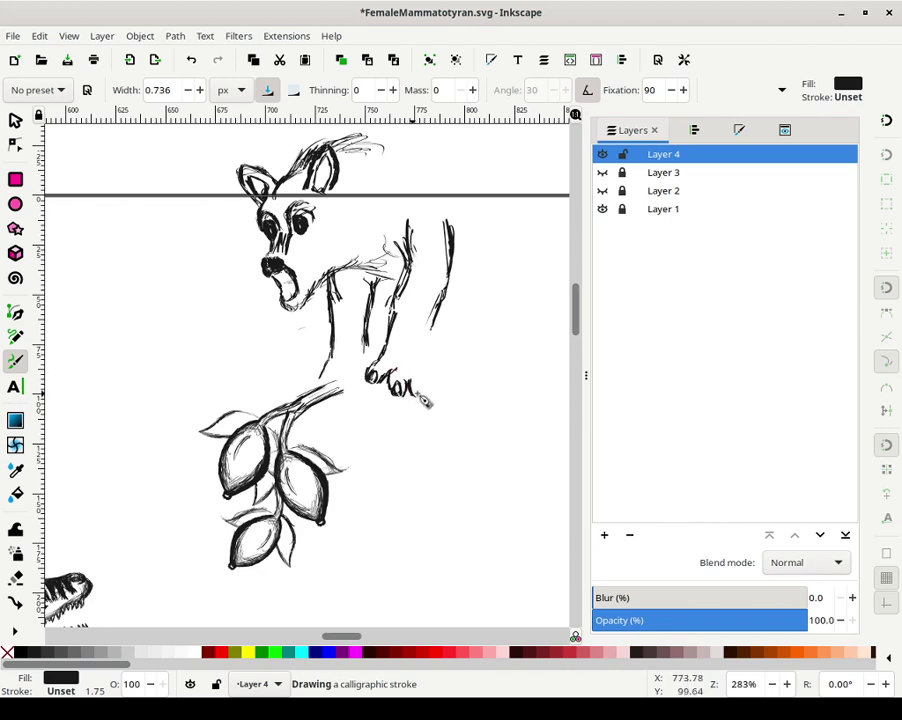
mouse_move(425, 403)
mouse_down()
mouse_move(426, 385)
mouse_move(414, 386)
mouse_move(438, 376)
mouse_move(432, 389)
mouse_up()
mouse_move(424, 337)
mouse_down()
mouse_move(436, 389)
mouse_move(448, 394)
mouse_up()
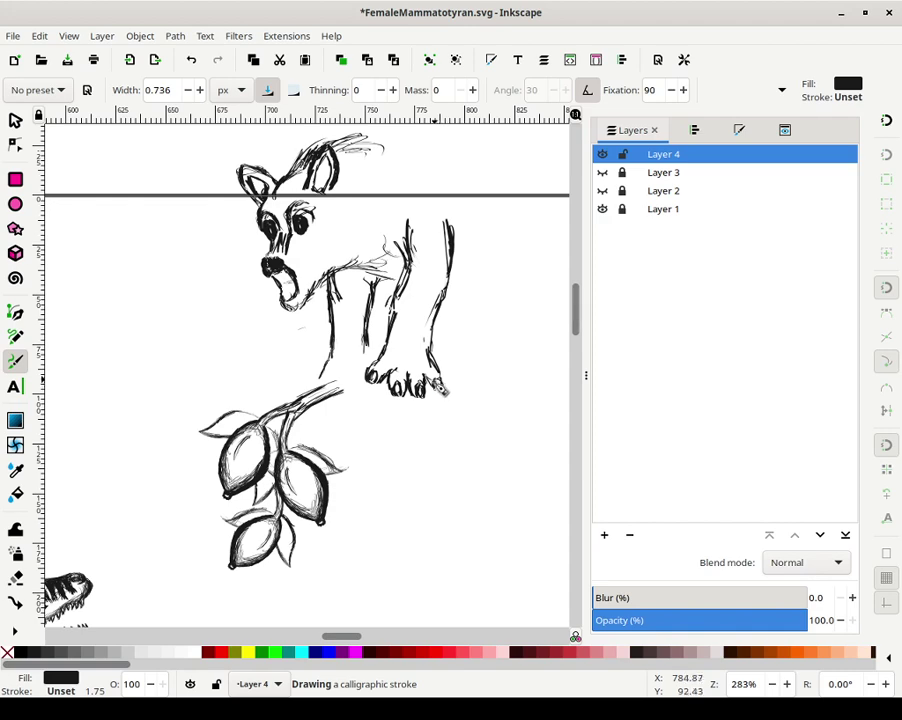
drag(445, 384, 441, 386)
Extend the fruit branch beneath the animal's paws, with a curved offshoot hanging down and light strokes continuing behind the paw
mouse_move(365, 347)
mouse_down()
mouse_move(328, 381)
mouse_move(333, 368)
mouse_move(348, 385)
mouse_move(370, 377)
mouse_move(394, 397)
mouse_move(361, 399)
mouse_move(398, 402)
mouse_move(347, 411)
mouse_move(414, 411)
mouse_move(383, 403)
mouse_move(368, 457)
mouse_up()
drag(392, 404, 374, 476)
drag(388, 404, 371, 481)
drag(388, 404, 382, 497)
drag(381, 403, 380, 491)
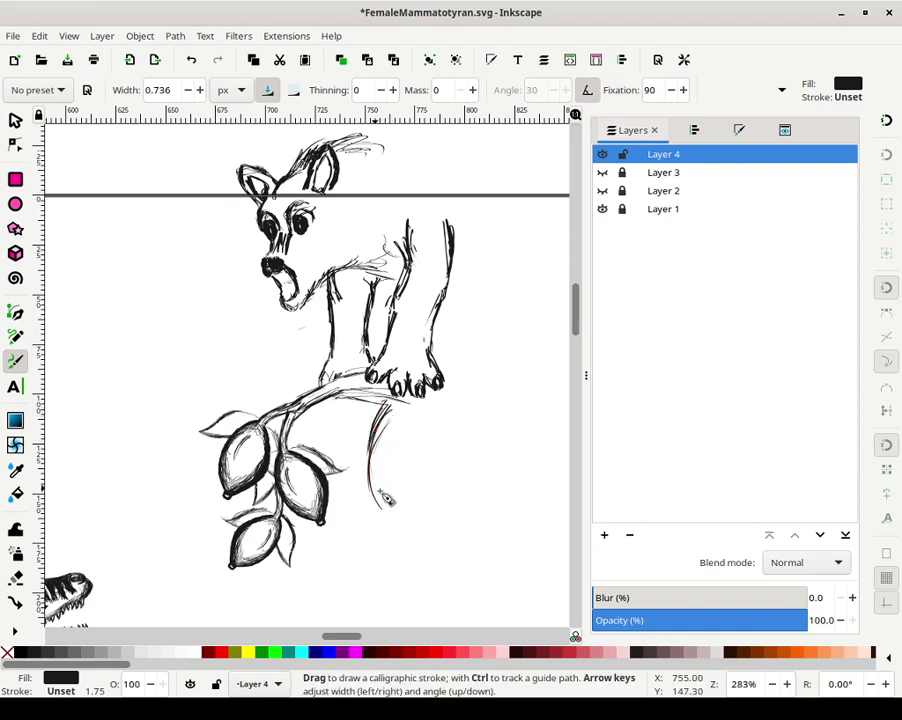
mouse_move(378, 430)
mouse_down()
mouse_move(370, 481)
mouse_move(382, 427)
mouse_move(398, 438)
mouse_move(408, 515)
mouse_move(392, 470)
mouse_move(399, 446)
mouse_move(458, 405)
mouse_up()
mouse_move(456, 358)
mouse_down()
mouse_move(446, 366)
mouse_move(472, 354)
mouse_up()
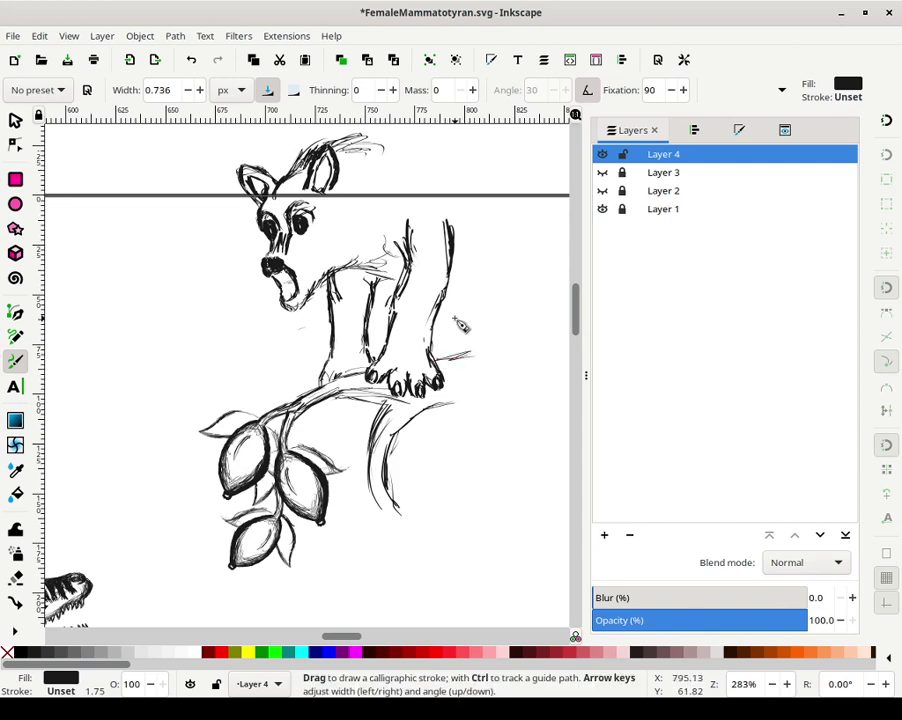
Sketch a short belly line behind the front leg and long fur strokes sweeping from the ears over the animal's back
mouse_move(470, 276)
mouse_down()
mouse_move(472, 290)
mouse_move(490, 287)
mouse_up()
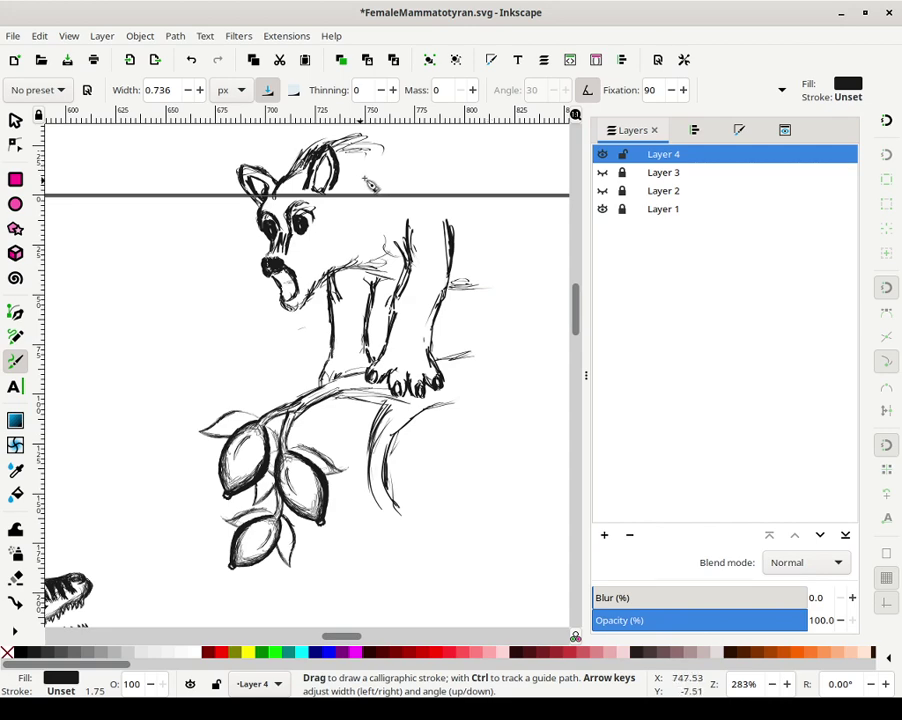
mouse_move(368, 180)
mouse_down()
mouse_move(366, 170)
mouse_move(444, 156)
mouse_move(372, 174)
mouse_up()
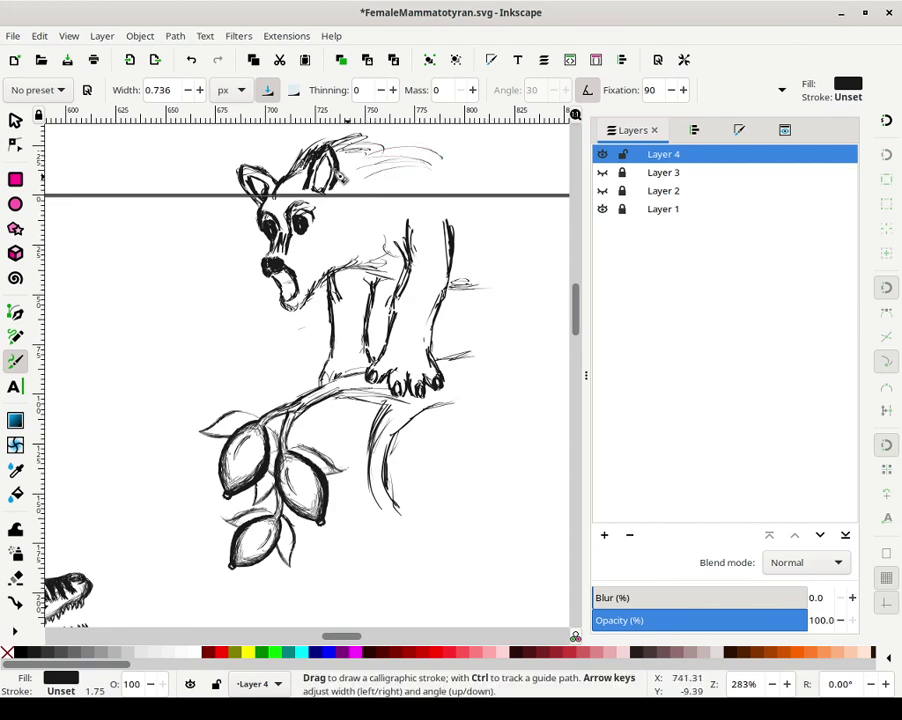
scroll(323, 238, up, 4)
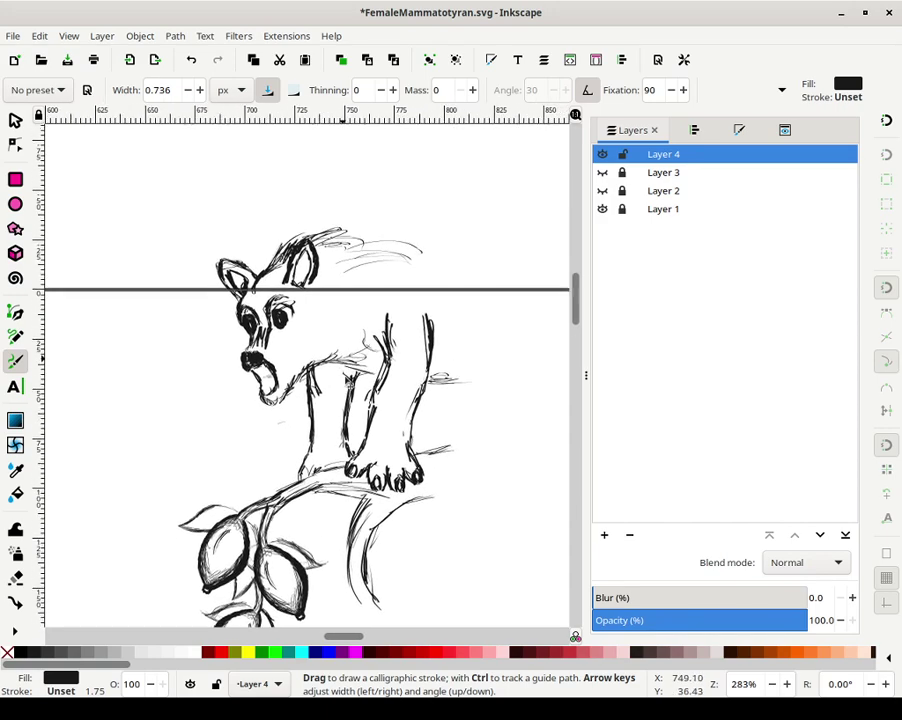
mouse_move(294, 315)
mouse_down()
mouse_move(343, 287)
mouse_move(376, 287)
mouse_up()
drag(299, 313, 377, 285)
mouse_move(280, 332)
mouse_down()
mouse_move(356, 283)
mouse_move(416, 289)
mouse_up()
drag(343, 298, 415, 290)
drag(350, 306, 415, 301)
drag(355, 305, 420, 302)
mouse_move(362, 304)
mouse_down()
mouse_move(435, 302)
mouse_move(460, 328)
mouse_up()
mouse_move(395, 317)
mouse_down()
mouse_move(467, 333)
mouse_move(473, 322)
mouse_up()
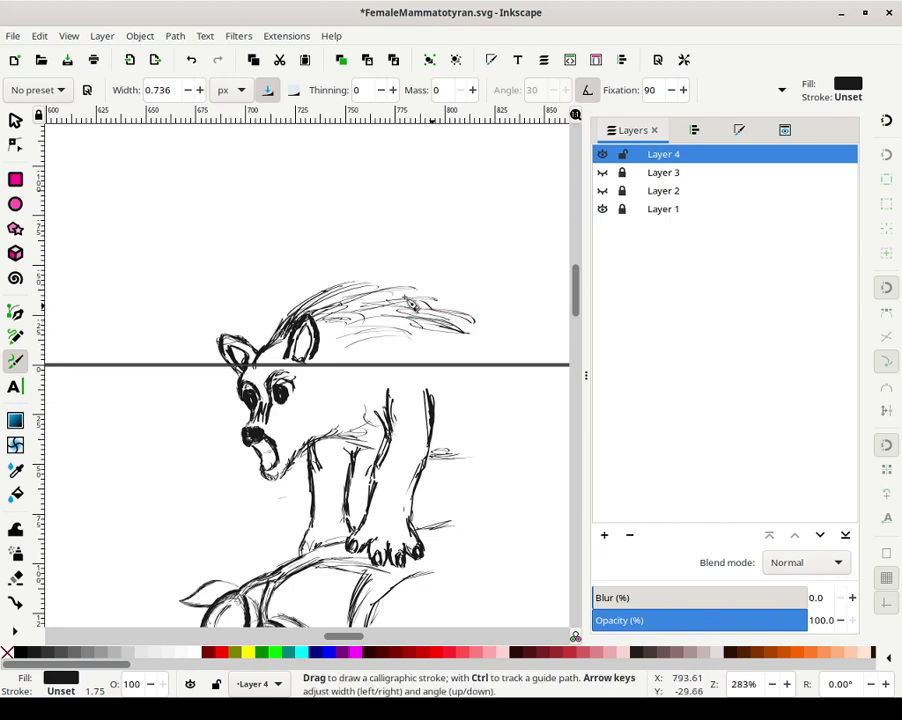
mouse_move(400, 291)
mouse_down()
mouse_move(452, 300)
mouse_move(463, 291)
mouse_move(463, 303)
mouse_up()
Draw the animal's near hind leg with its clawed paw, and extend the belly line to meet it
mouse_move(428, 447)
mouse_down()
mouse_move(442, 454)
mouse_move(464, 439)
mouse_move(468, 420)
mouse_move(472, 466)
mouse_up()
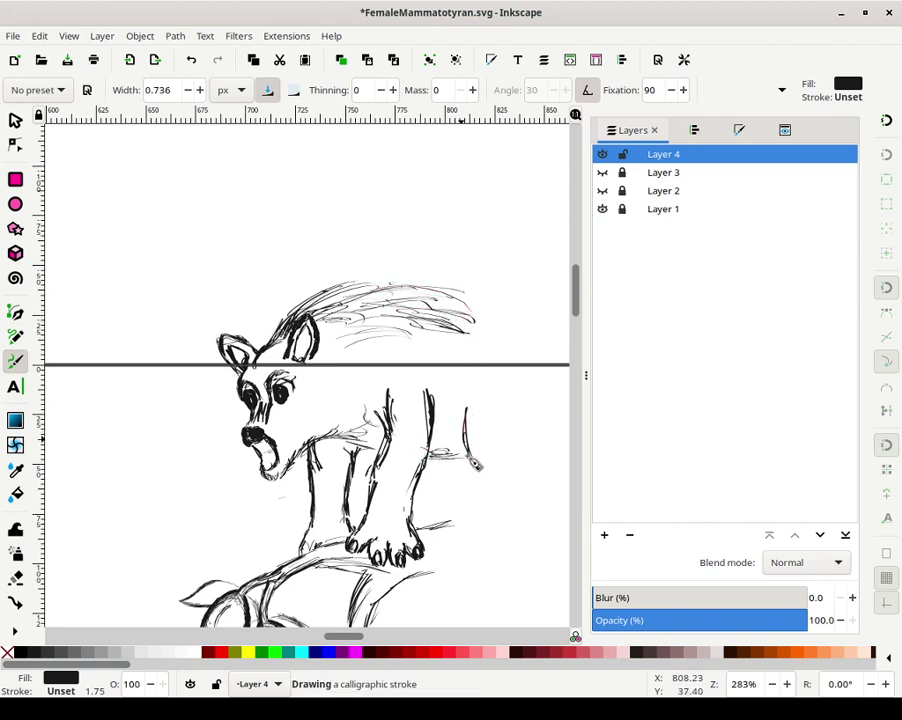
drag(511, 405, 509, 469)
drag(470, 469, 473, 493)
drag(511, 461, 502, 489)
mouse_move(511, 461)
mouse_down()
mouse_move(501, 493)
mouse_move(516, 462)
mouse_move(508, 499)
mouse_move(514, 406)
mouse_up()
mouse_move(470, 451)
mouse_down()
mouse_move(445, 479)
mouse_move(441, 470)
mouse_move(446, 519)
mouse_move(438, 511)
mouse_move(470, 515)
mouse_move(471, 502)
mouse_move(468, 538)
mouse_up()
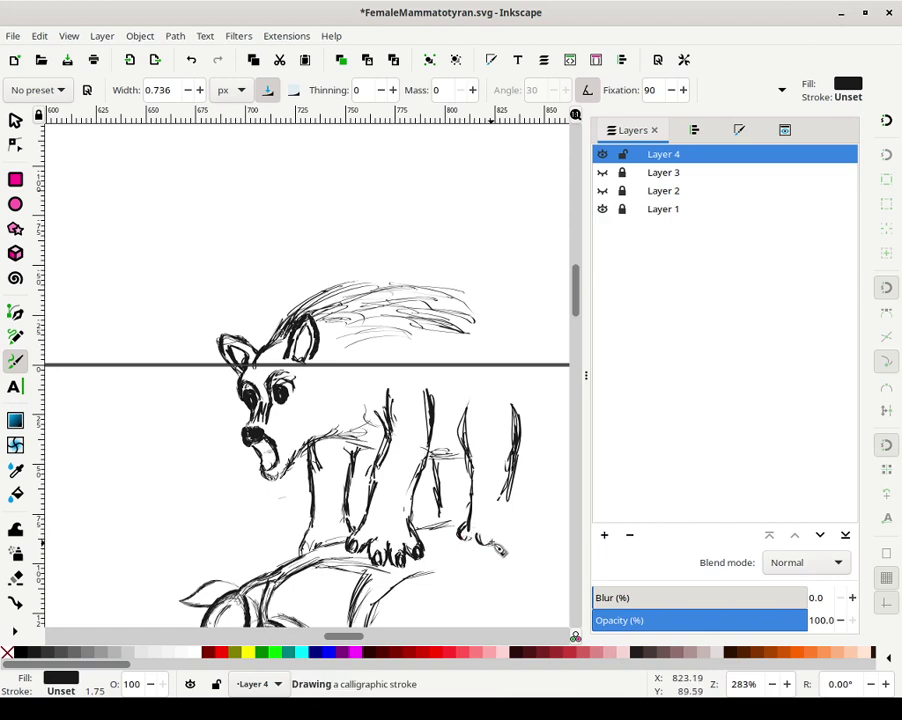
mouse_move(501, 548)
mouse_down()
mouse_move(533, 547)
mouse_move(515, 517)
mouse_move(480, 526)
mouse_move(491, 541)
mouse_move(513, 541)
mouse_move(490, 546)
mouse_move(512, 549)
mouse_move(511, 523)
mouse_up()
mouse_move(469, 526)
mouse_down()
mouse_move(470, 543)
mouse_move(486, 529)
mouse_up()
drag(511, 416, 515, 428)
Draw the curved back and rump outline down to the hind leg, and add light strokes between the legs
drag(457, 302, 475, 309)
mouse_move(460, 291)
mouse_down()
mouse_move(513, 337)
mouse_move(468, 301)
mouse_move(527, 371)
mouse_move(520, 414)
mouse_move(524, 341)
mouse_move(540, 394)
mouse_move(539, 355)
mouse_move(516, 325)
mouse_move(549, 362)
mouse_move(565, 404)
mouse_move(545, 347)
mouse_move(562, 390)
mouse_move(562, 398)
mouse_move(550, 355)
mouse_move(565, 441)
mouse_move(548, 471)
mouse_move(551, 459)
mouse_move(548, 466)
mouse_move(547, 457)
mouse_move(524, 454)
mouse_move(541, 485)
mouse_move(548, 480)
mouse_move(517, 501)
mouse_move(518, 493)
mouse_move(532, 496)
mouse_move(513, 506)
mouse_move(556, 461)
mouse_move(434, 509)
mouse_move(445, 514)
mouse_move(420, 510)
mouse_move(435, 481)
mouse_up()
mouse_move(373, 479)
mouse_down()
mouse_move(365, 498)
mouse_move(420, 512)
mouse_move(436, 491)
mouse_up()
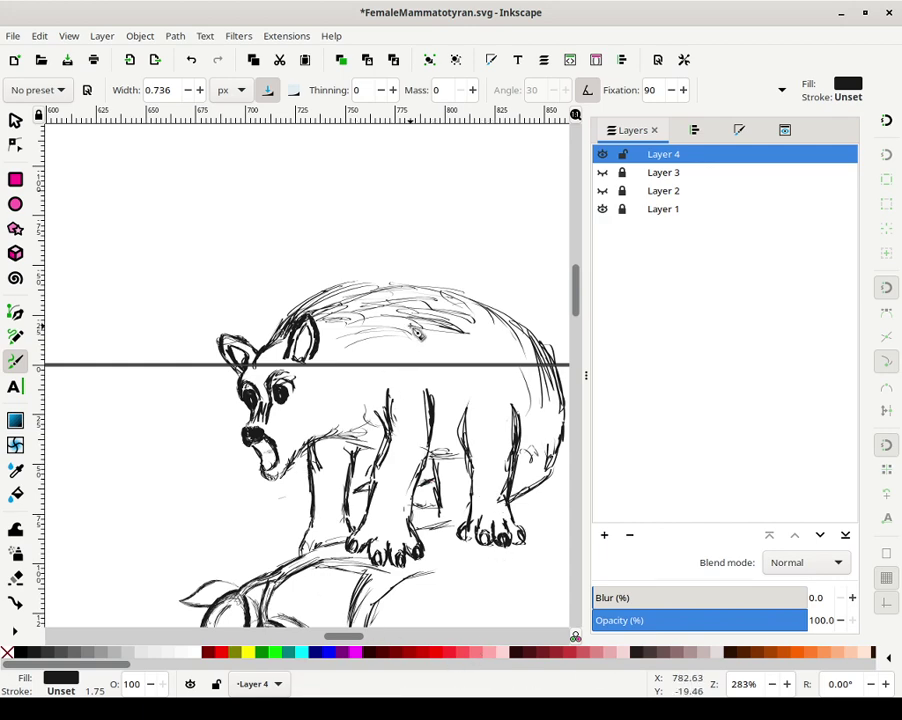
Scale the whole animal down to about 108 px wide and 91 px high, placing it on the branch inside the page
scroll(416, 333, down, 4)
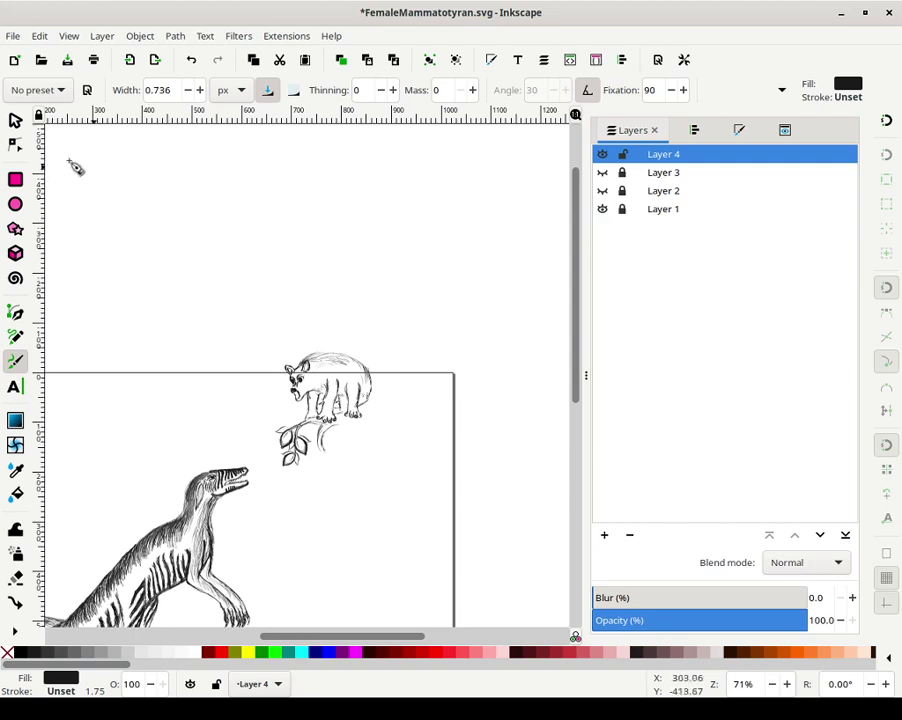
click(15, 120)
click(433, 281)
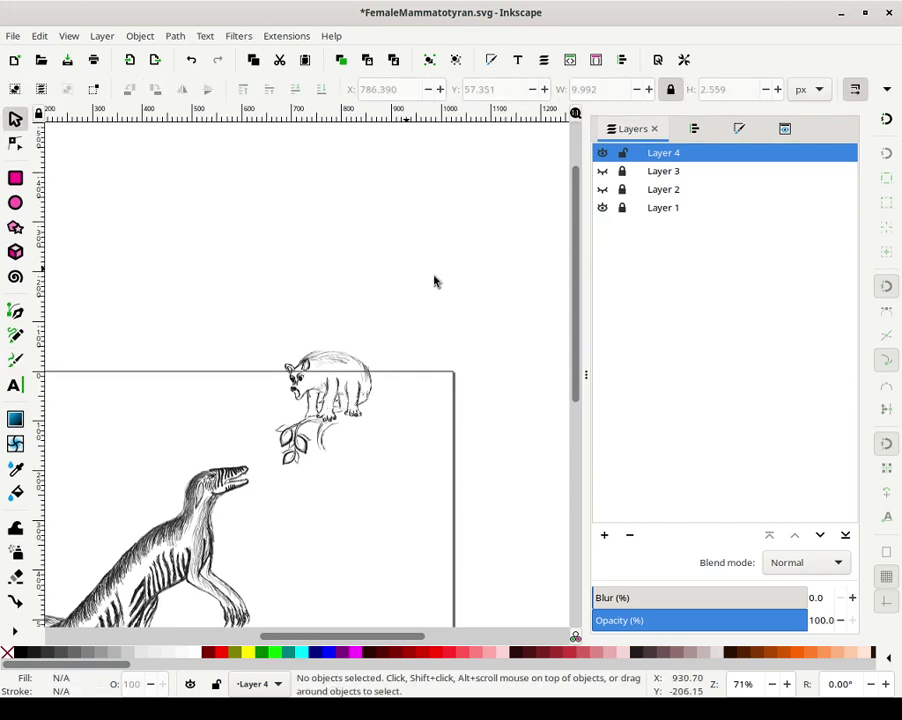
drag(437, 263, 253, 429)
mouse_move(366, 344)
mouse_down()
mouse_move(366, 358)
mouse_move(342, 376)
mouse_move(355, 401)
mouse_move(341, 399)
mouse_up()
click(403, 404)
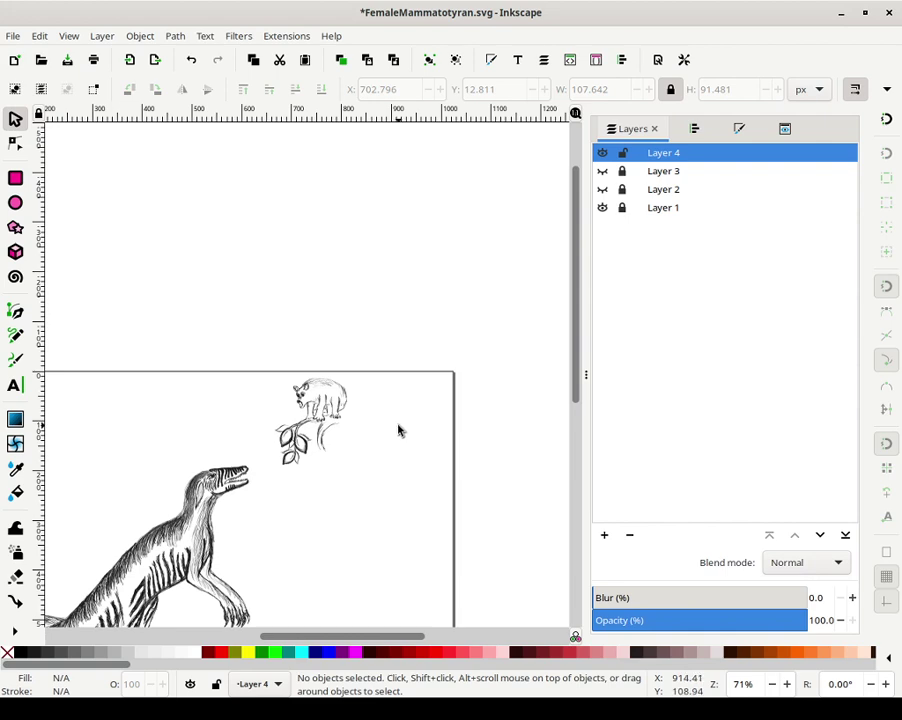
Review the whole composition on the page and reset the canvas rotation
key(minus)
key(minus)
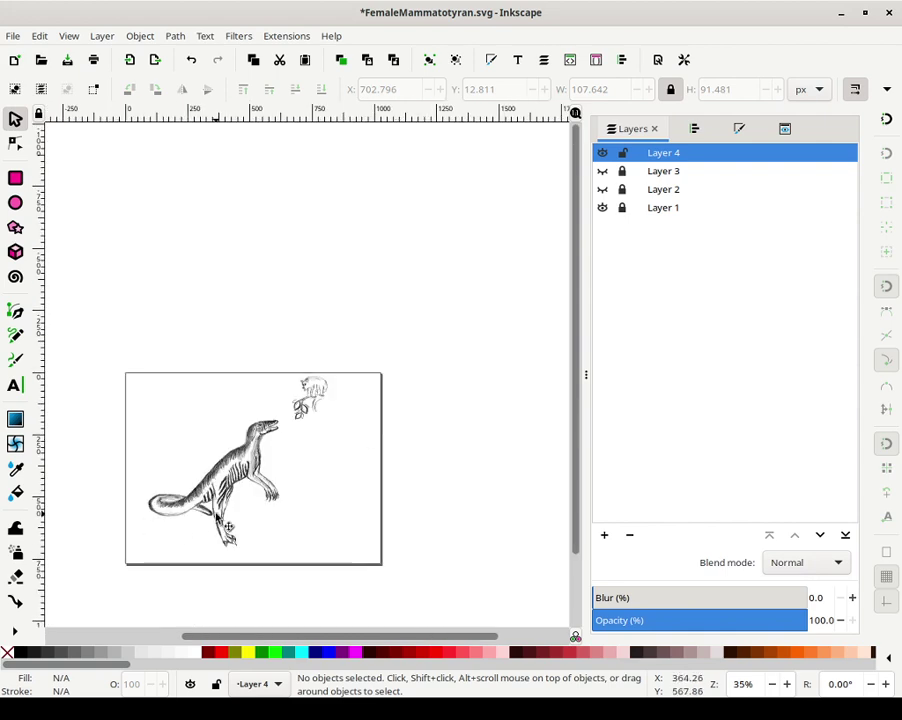
drag(216, 513, 287, 458)
scroll(441, 473, up, 2)
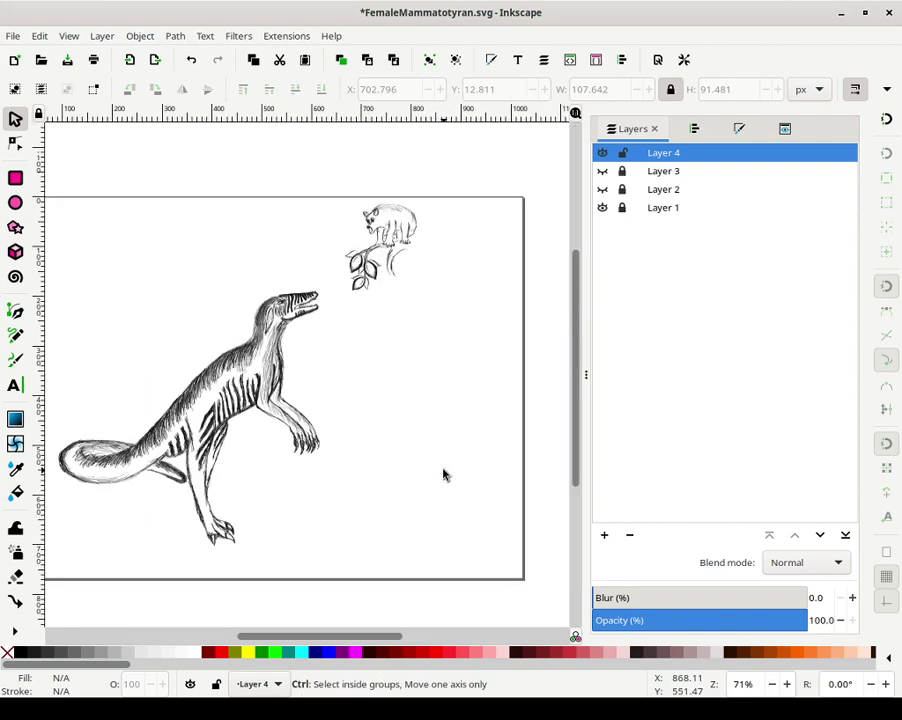
drag(398, 409, 462, 431)
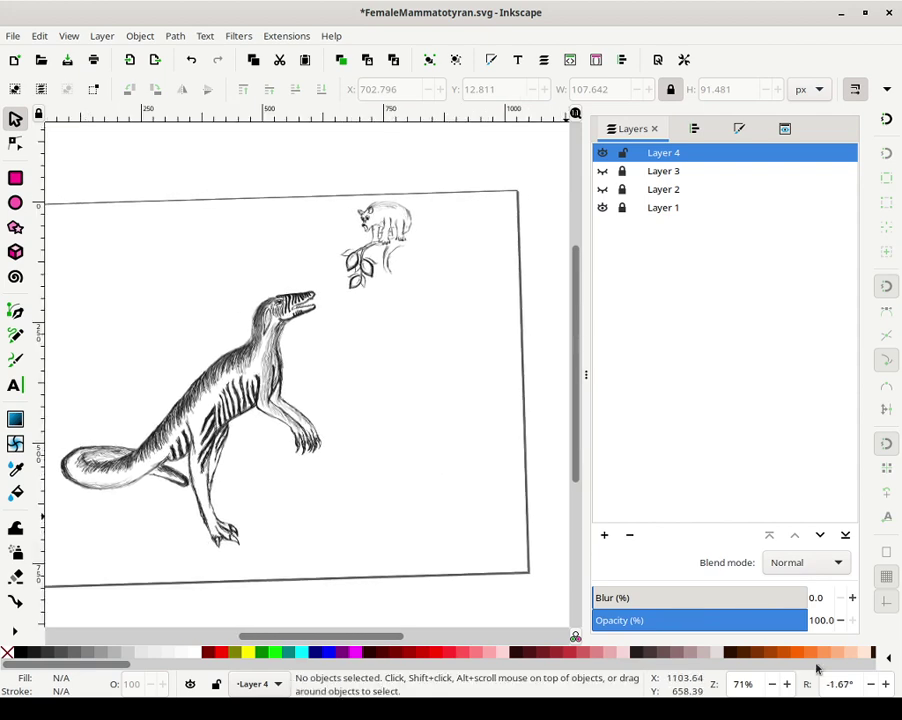
right_click(841, 686)
click(794, 590)
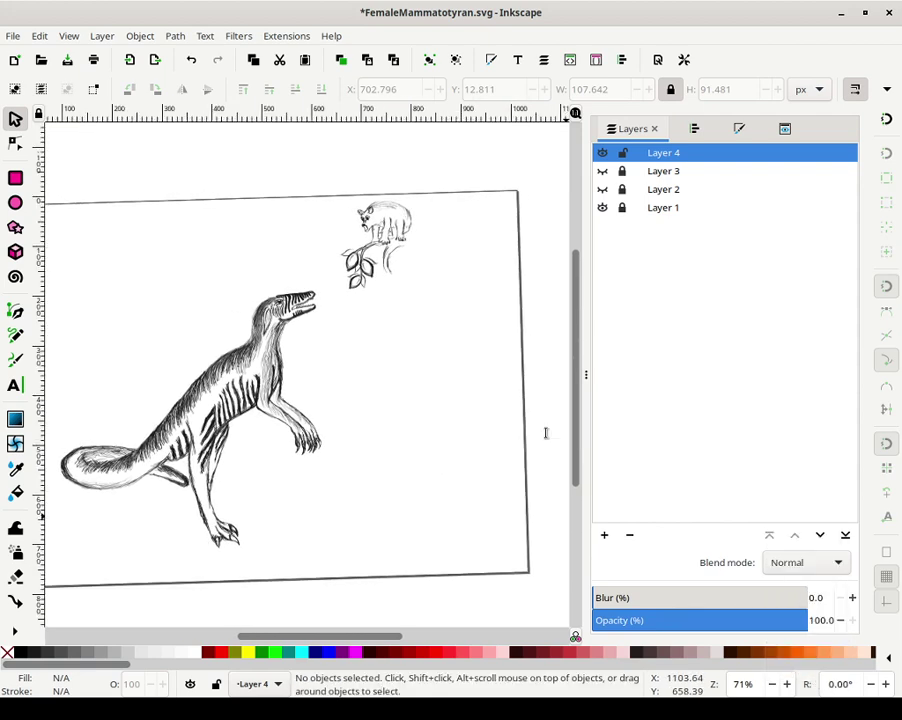
drag(408, 411, 437, 418)
Switch to Google Photos to check the species name in the Mammatotyran reference picture for naming Layer 4, and return to Inkscape
click(714, 153)
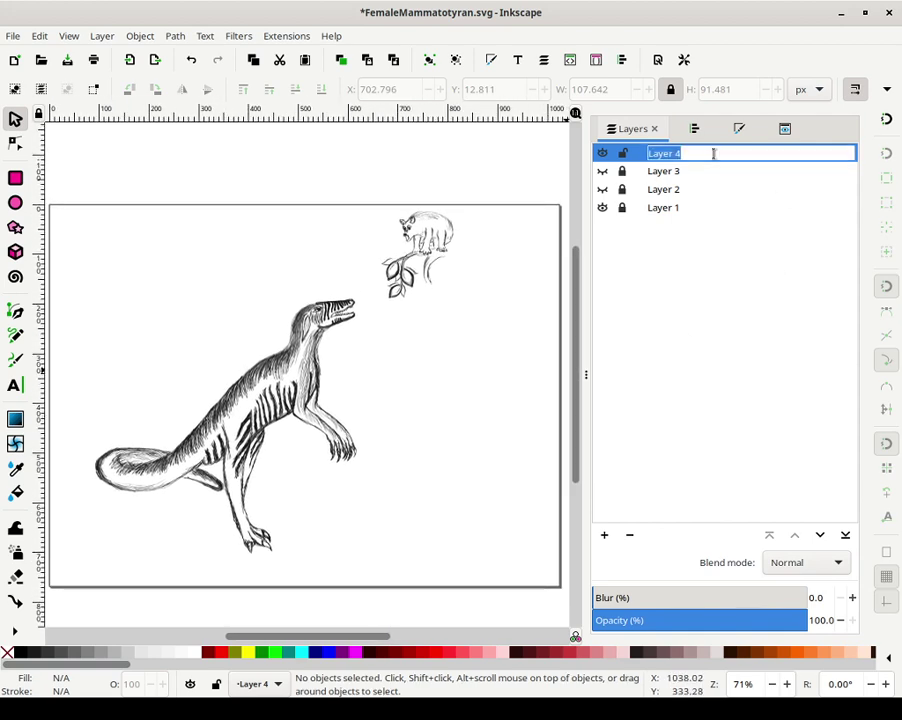
double_click(714, 153)
triple_click(713, 153)
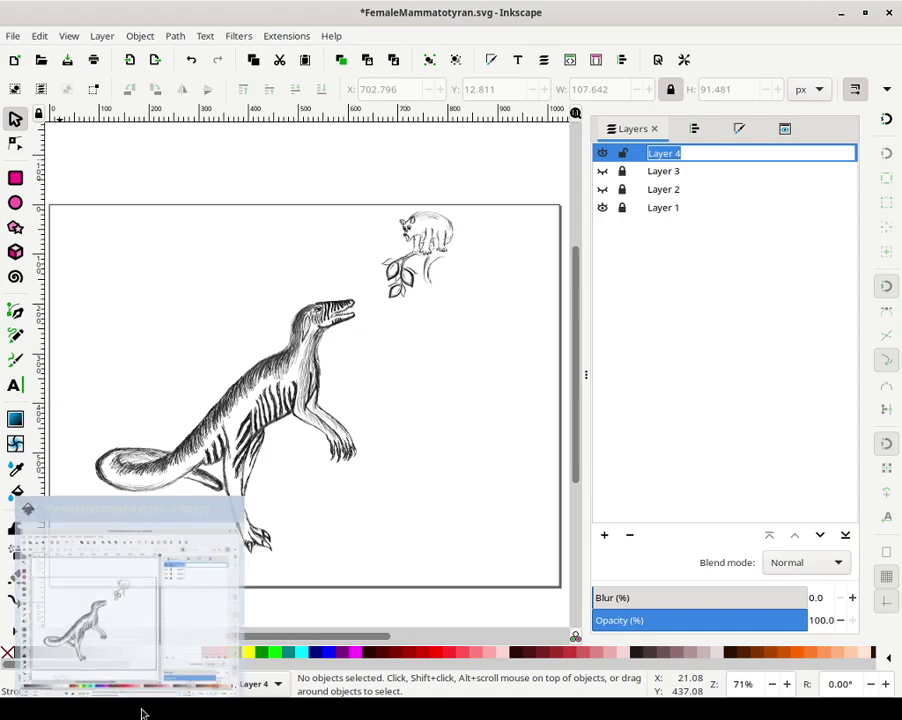
mouse_move(160, 710)
click(188, 616)
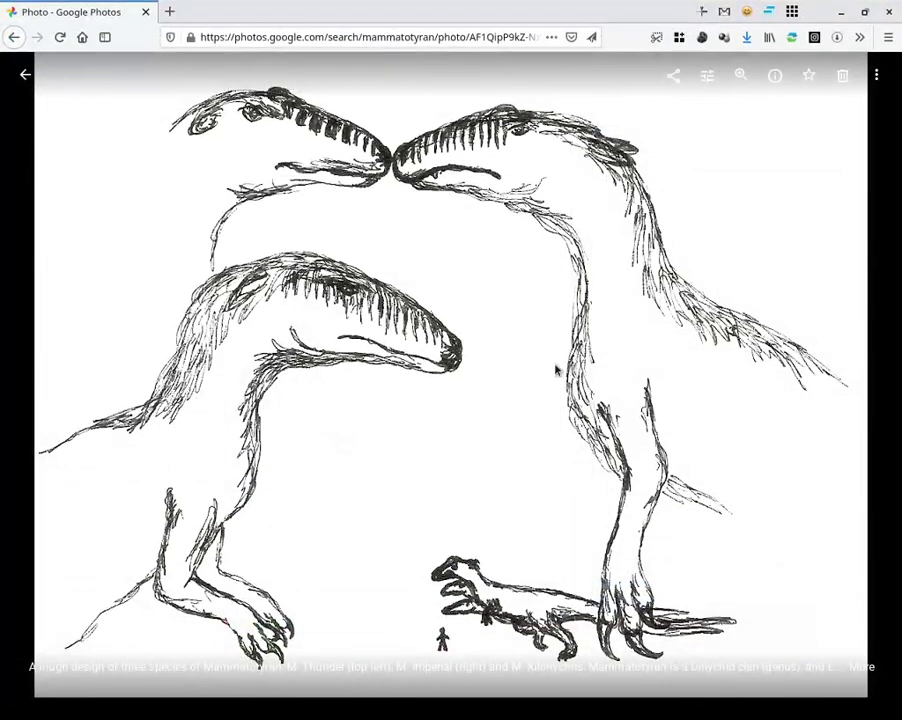
click(779, 80)
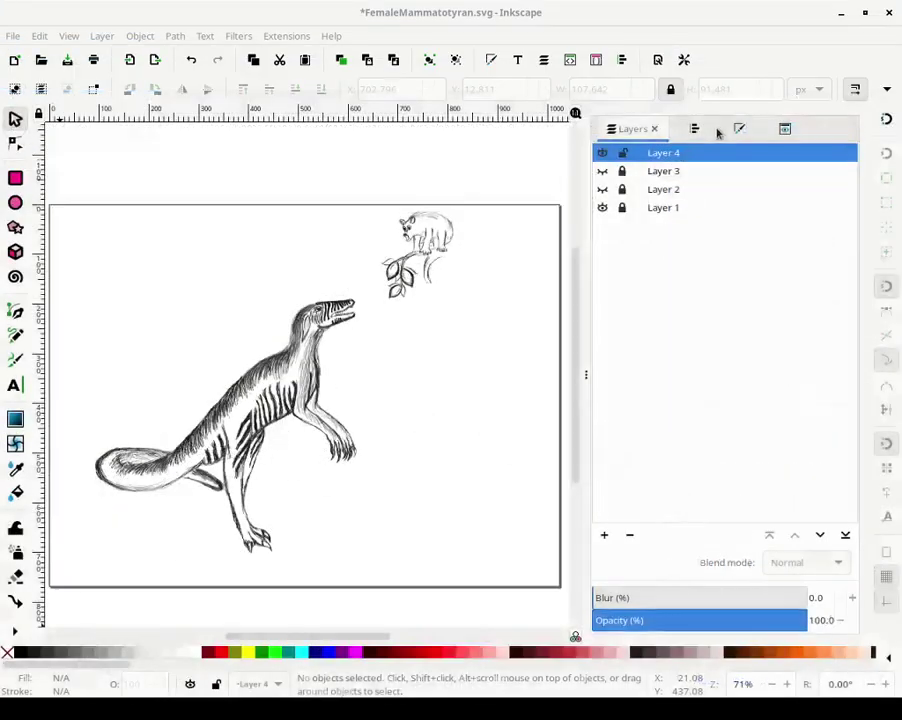
Rename Layer 4 as Mammatotyran Xilonychus
double_click(680, 152)
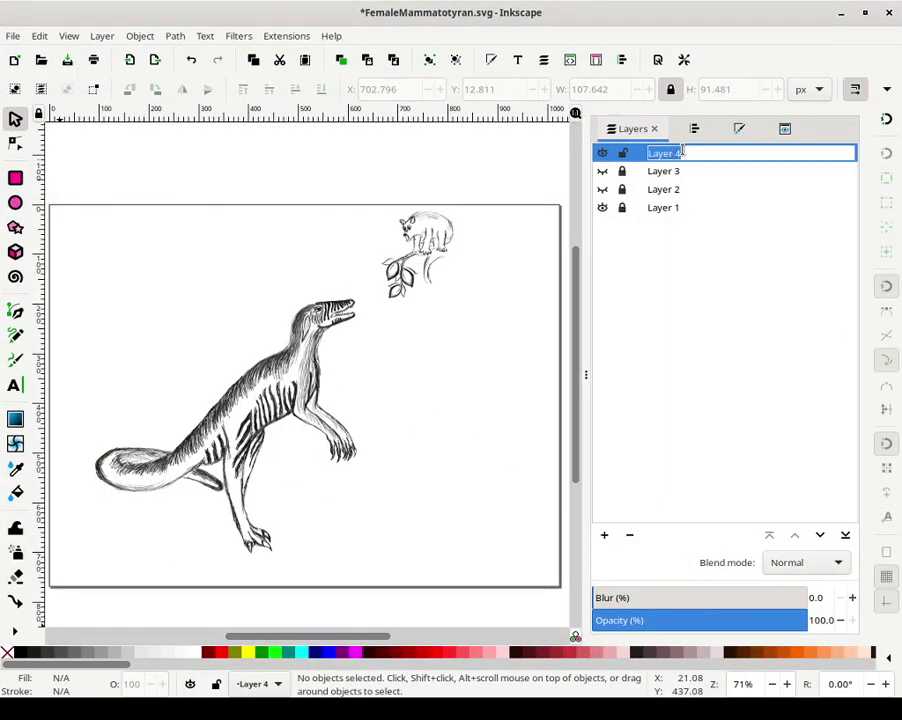
text(Mammatotyran)
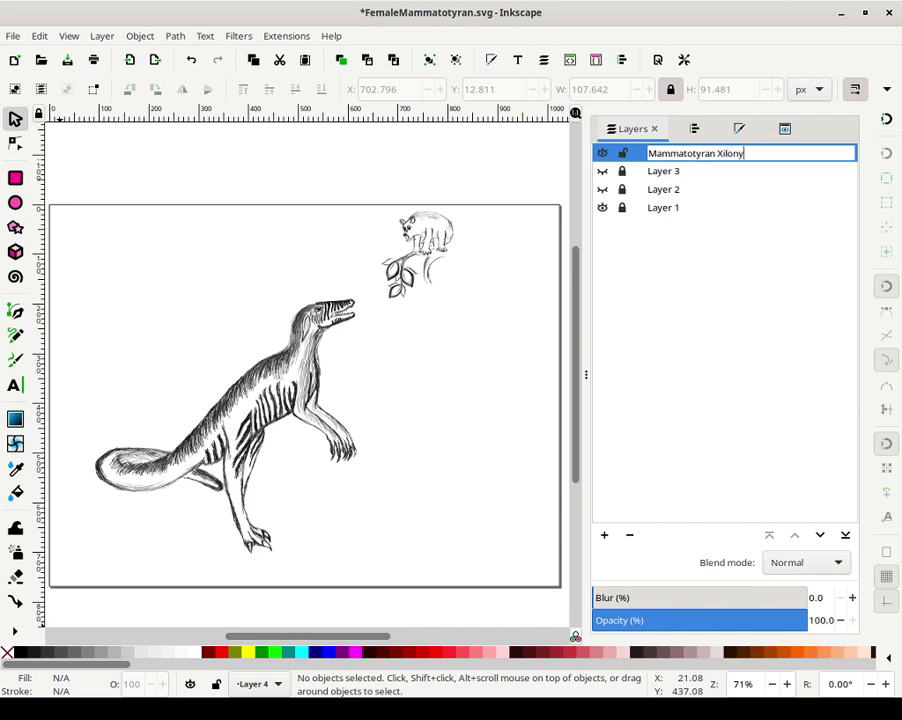
key(Return)
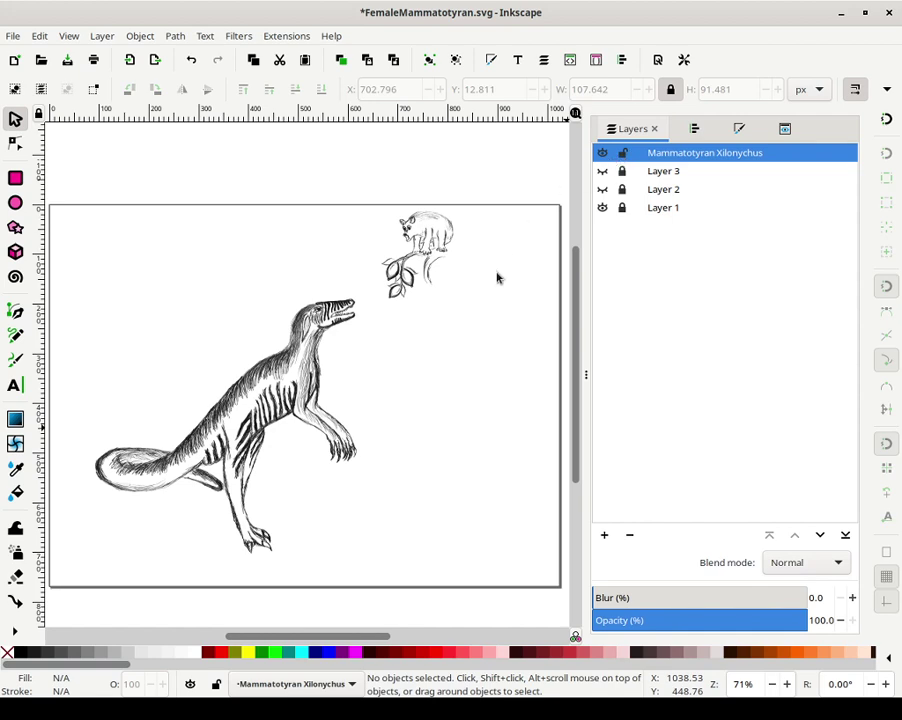
Hide and lock the Mammatotyran Xilonychus layer, and save the document
click(602, 153)
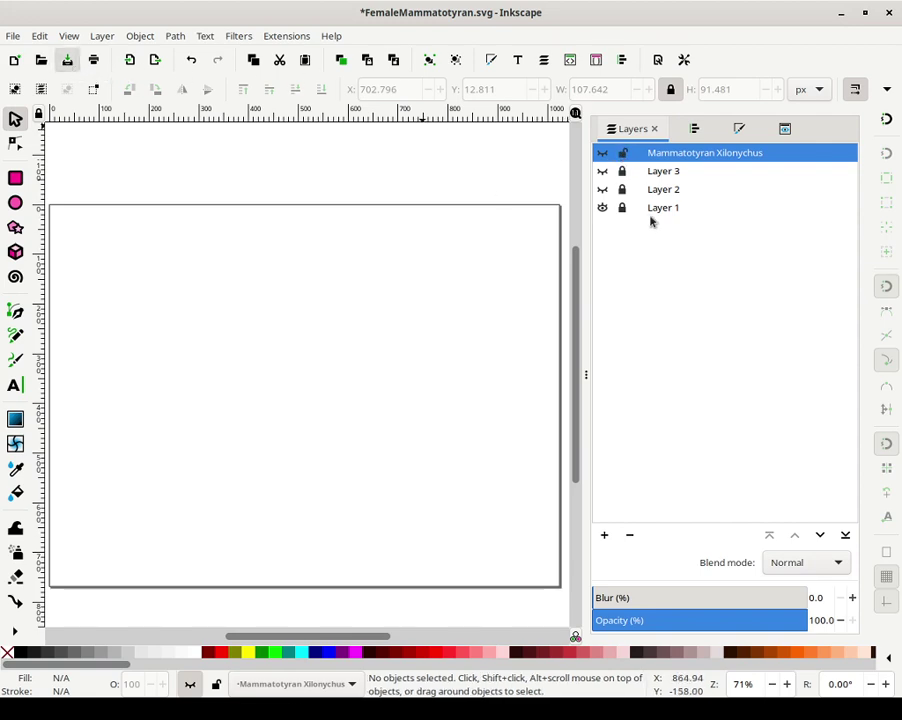
key(ctrl+s)
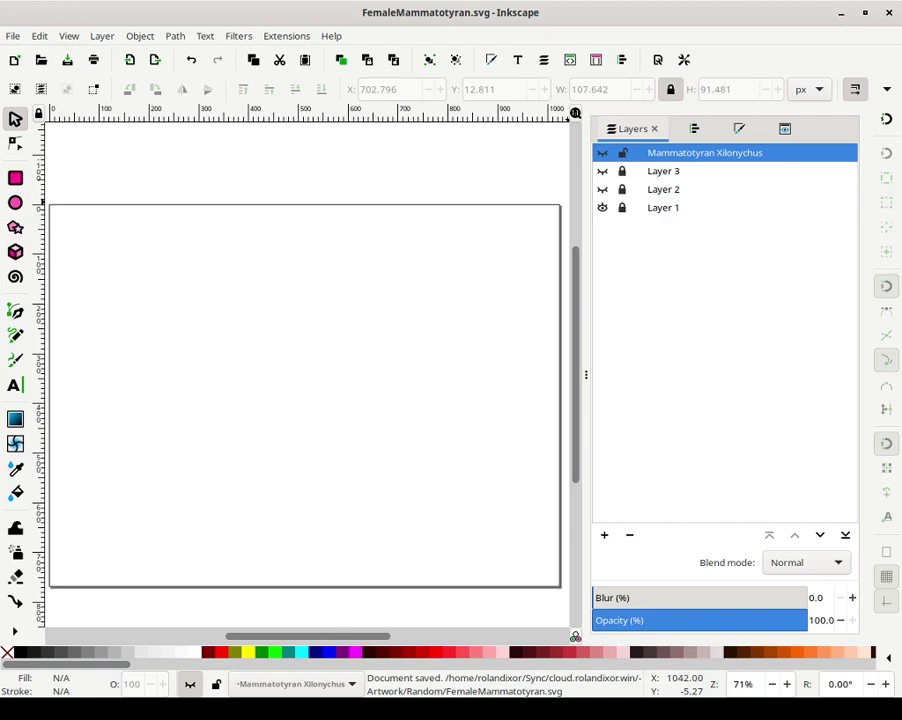
click(622, 153)
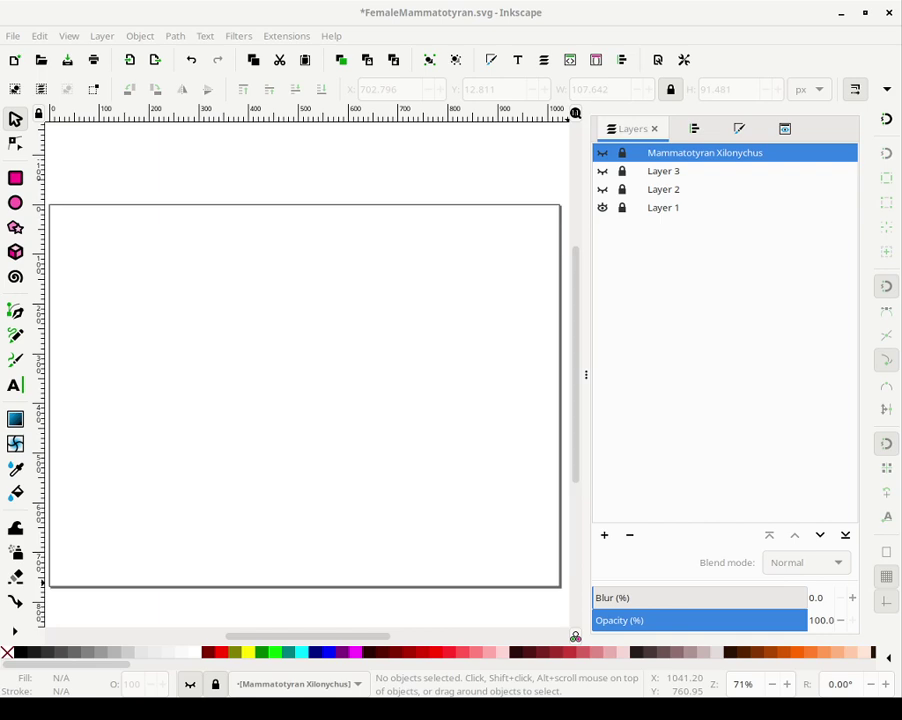
Show Layer 3, rename it Mammatotyran Thunder (Juvenile Female), and hide it again
click(605, 170)
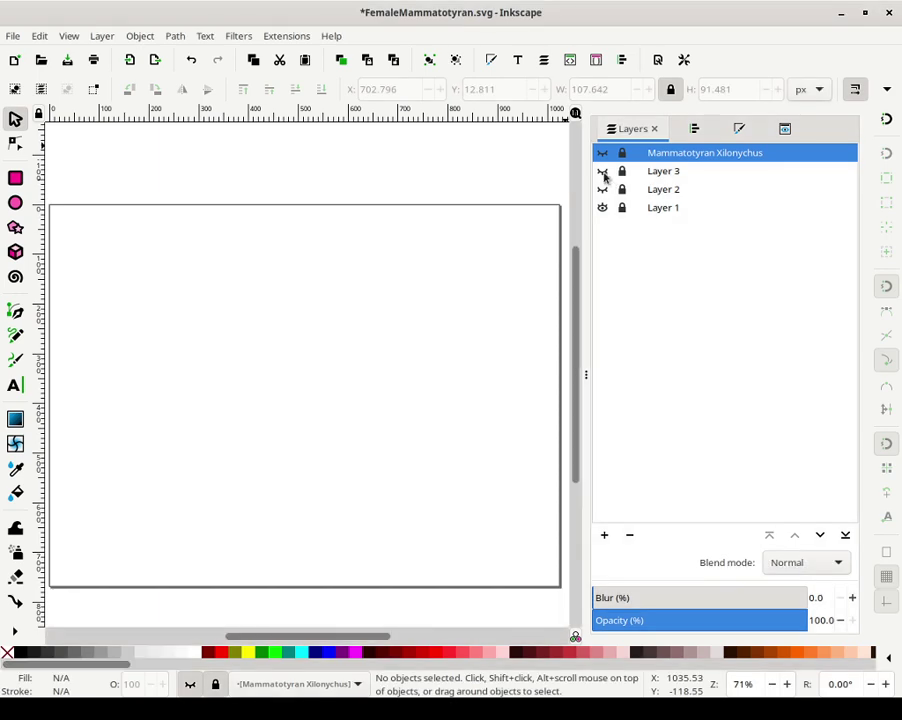
click(603, 172)
click(640, 172)
click(664, 172)
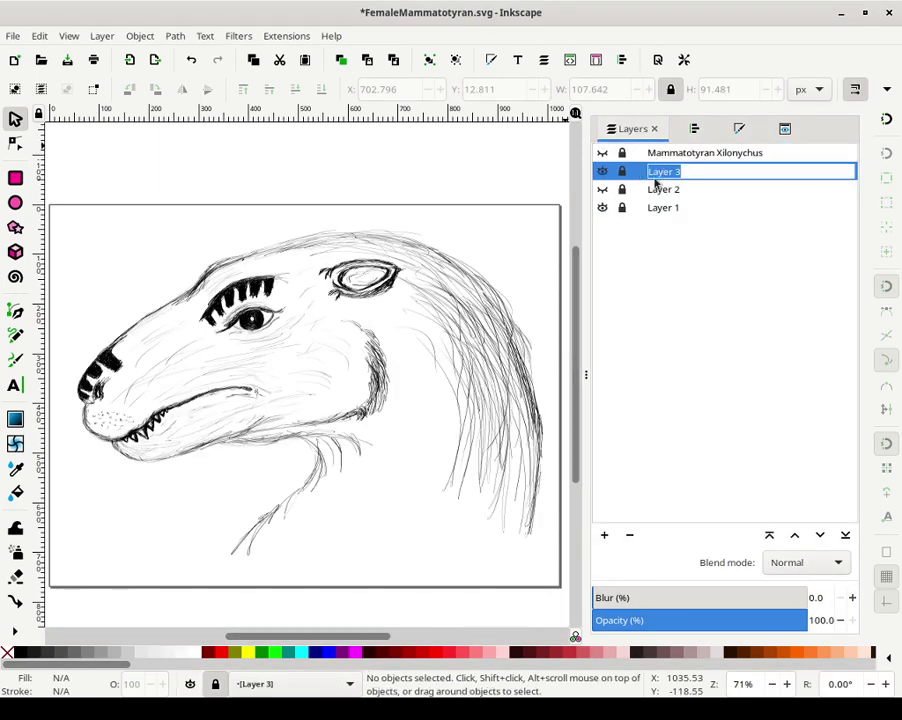
text(NMa)
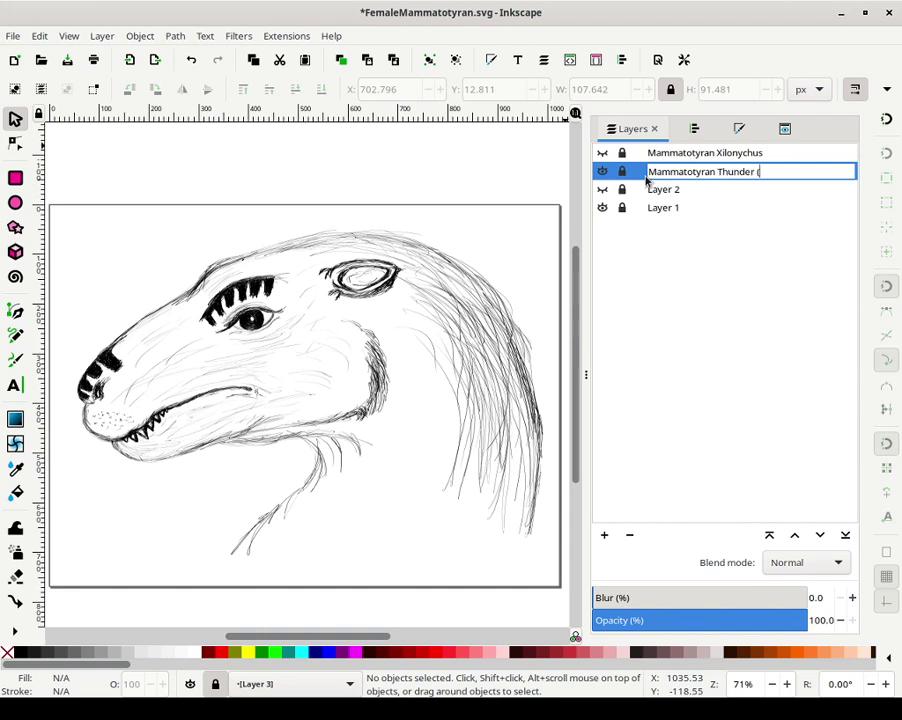
text(uvenile Female)
key(Return)
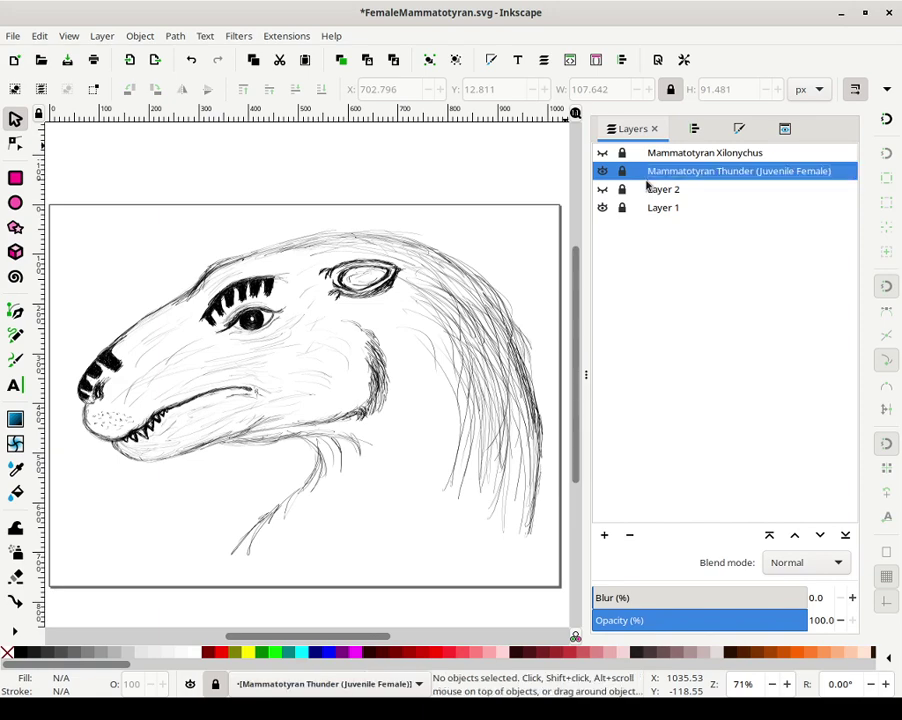
click(602, 173)
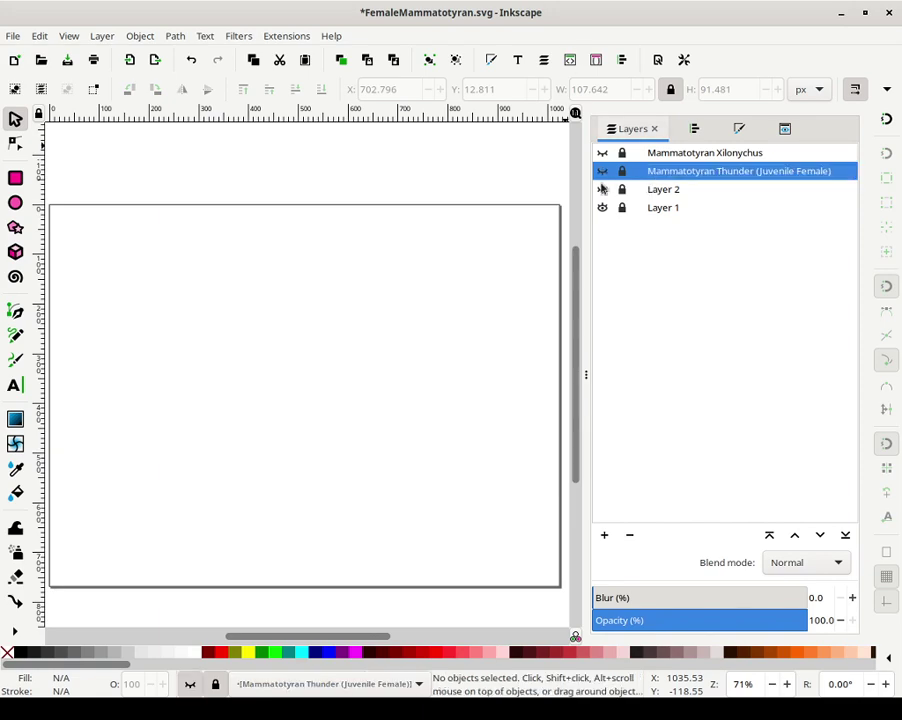
Show Layer 2, rename it M. Thunder Rough sketches, hide it again and save the document
click(602, 189)
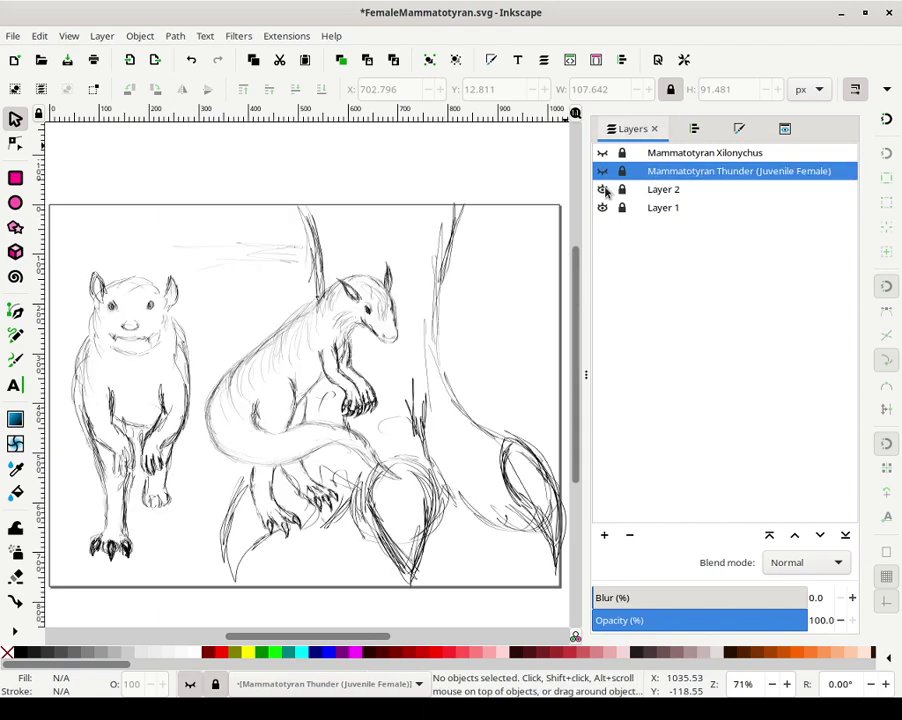
double_click(665, 190)
text(M)
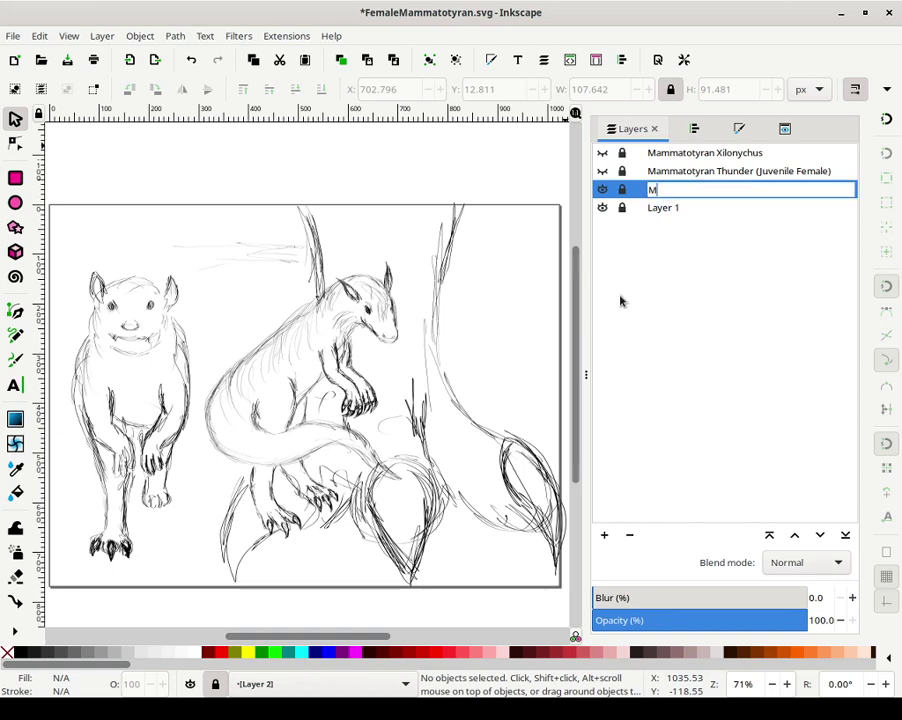
text(. Thunder Rought)
key(BackSpace)
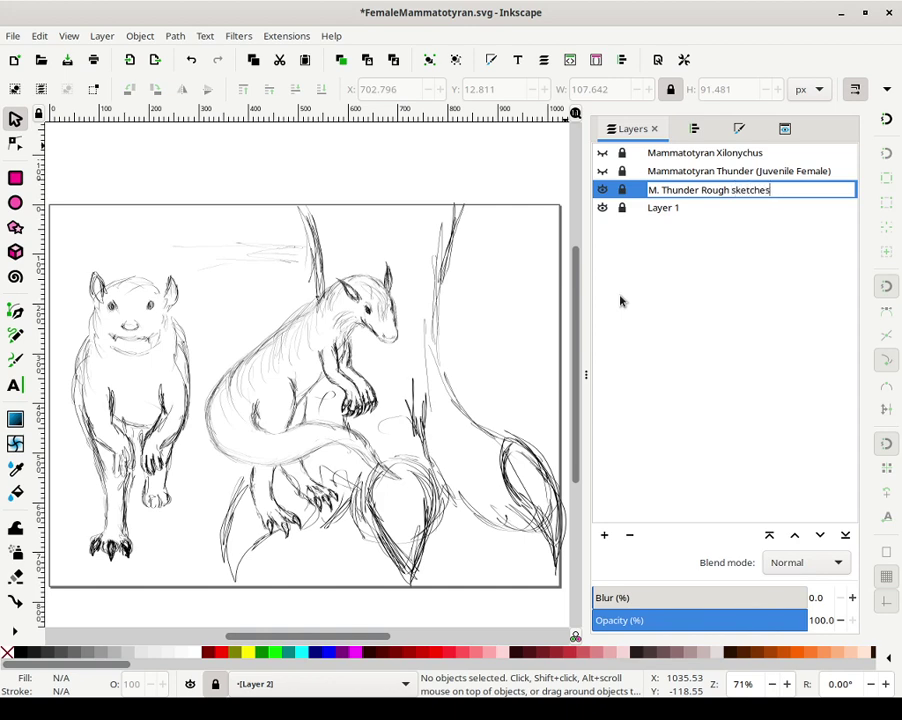
key(Return)
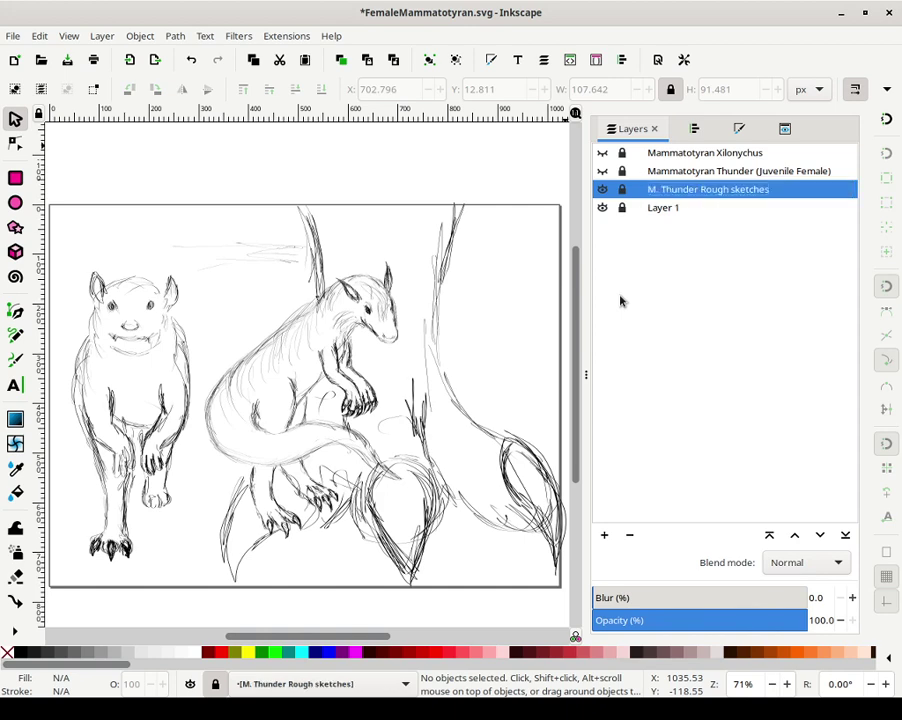
click(602, 190)
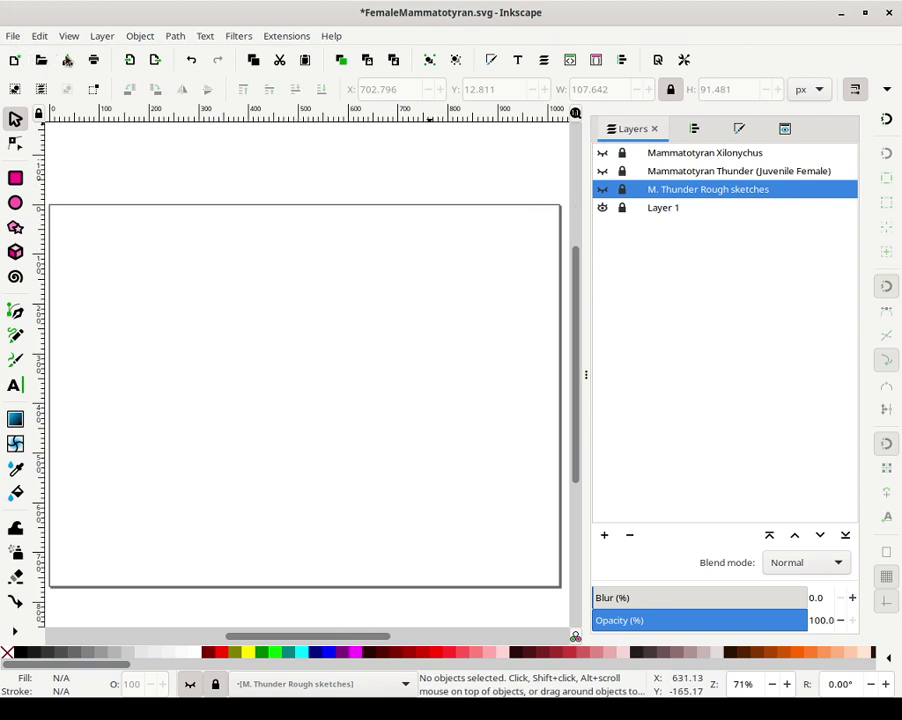
key(ctrl+s)
Create a new blank document, and put away the FemaleMammatotyran.svg window and the terminal window
click(16, 34)
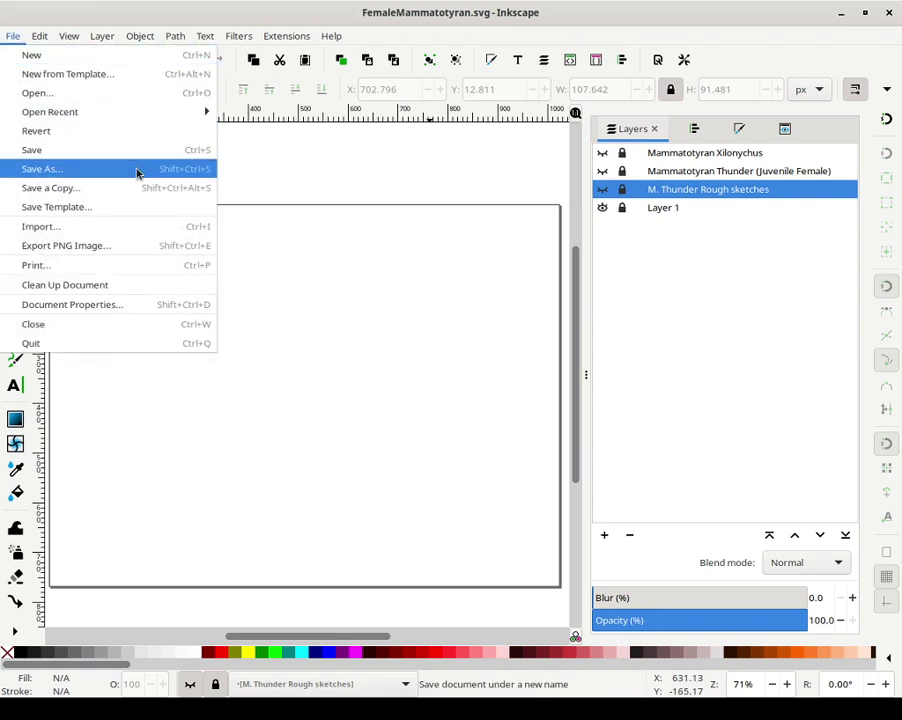
click(73, 56)
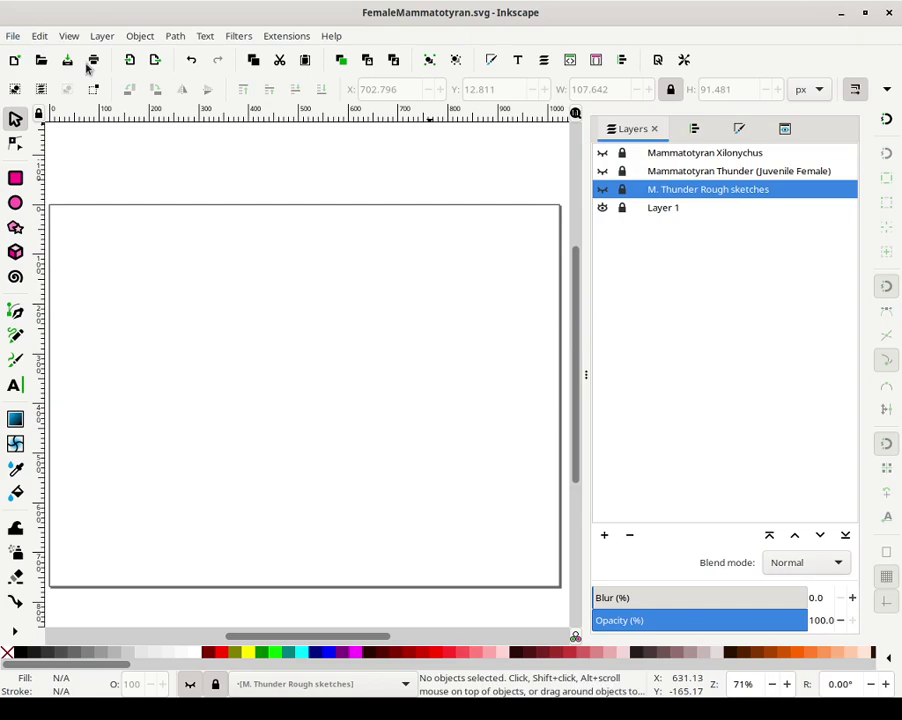
click(840, 14)
click(888, 14)
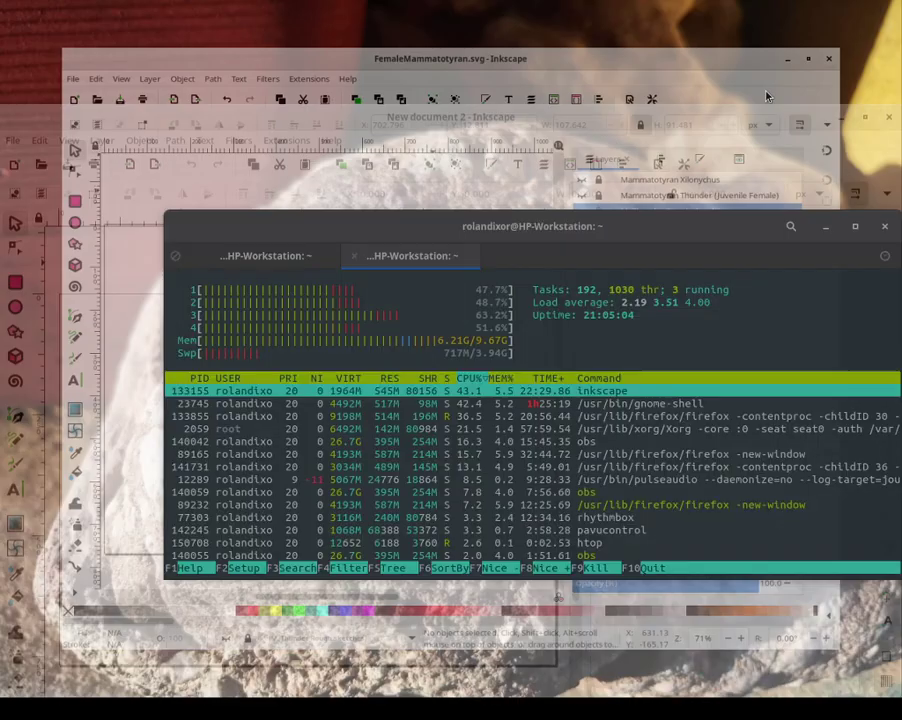
click(823, 228)
Open Teqniq.svg from the Teqniq folder in Artwork > Trapezium > Characters > Drafts
click(13, 36)
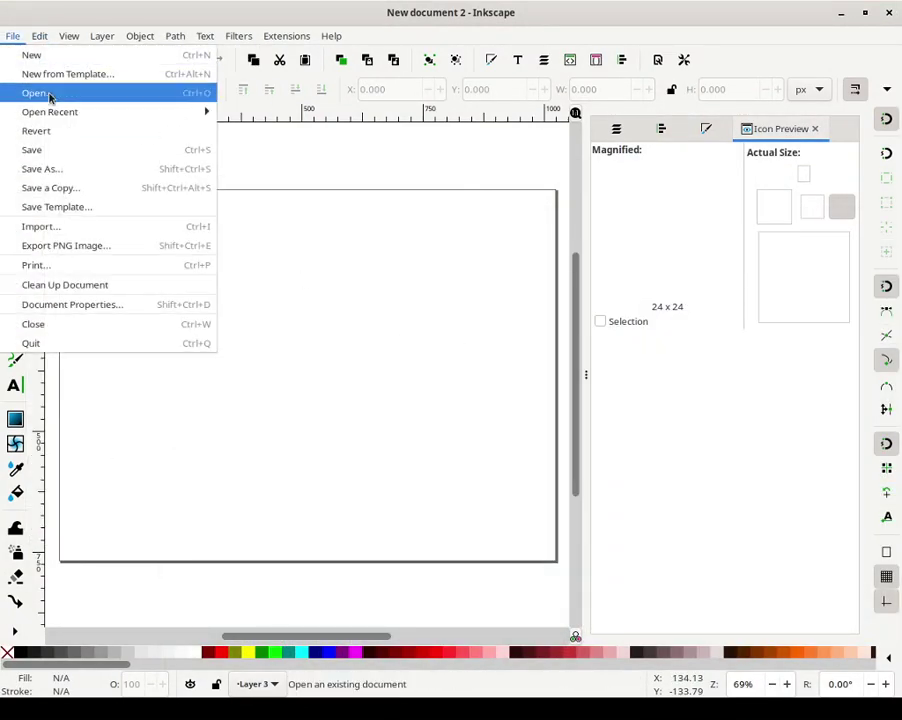
click(48, 93)
click(500, 160)
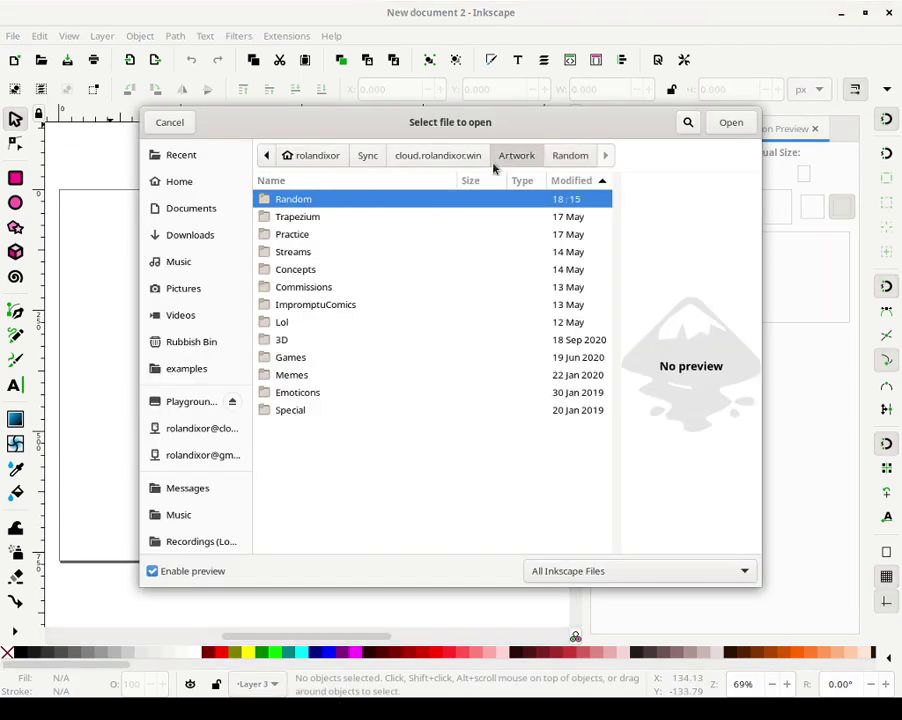
double_click(316, 217)
double_click(322, 200)
double_click(329, 200)
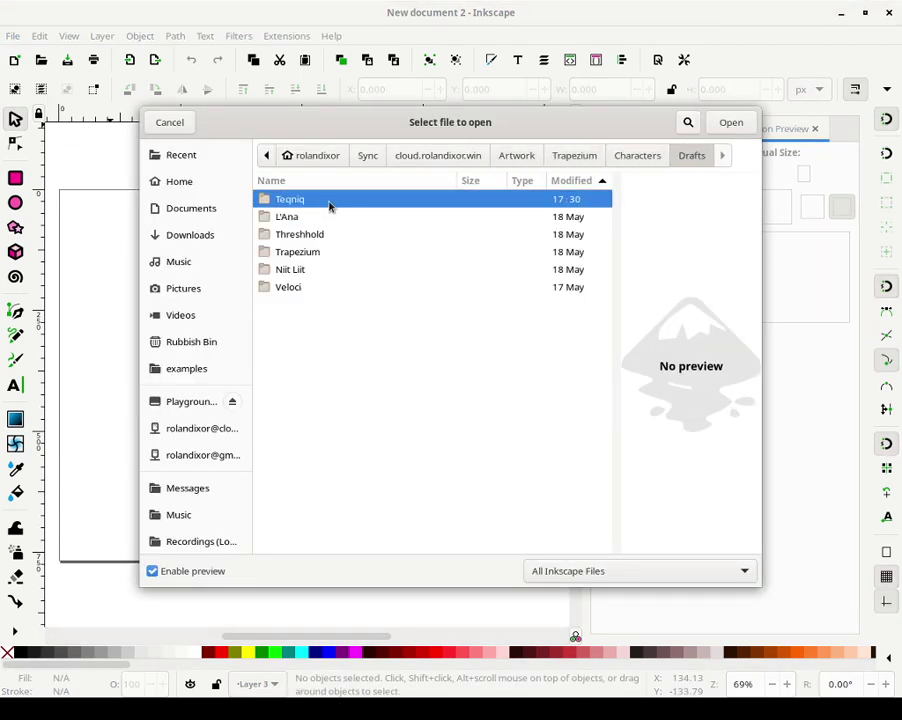
double_click(341, 200)
double_click(341, 200)
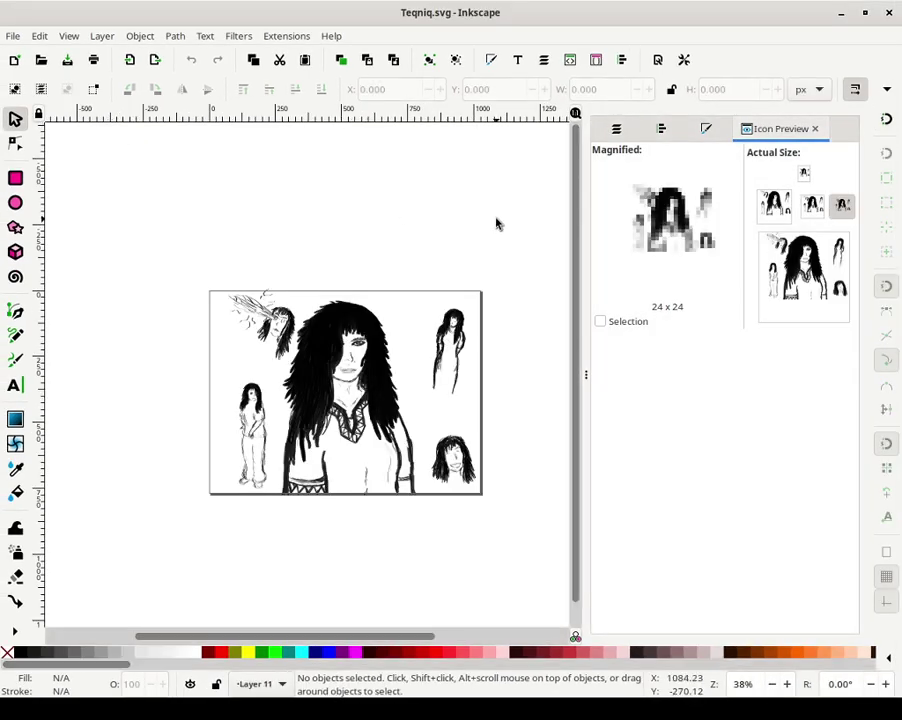
Examine the Teqniq character sheet, from the large central portrait to the smaller figure sketches around it
key(plus)
key(plus)
key(plus)
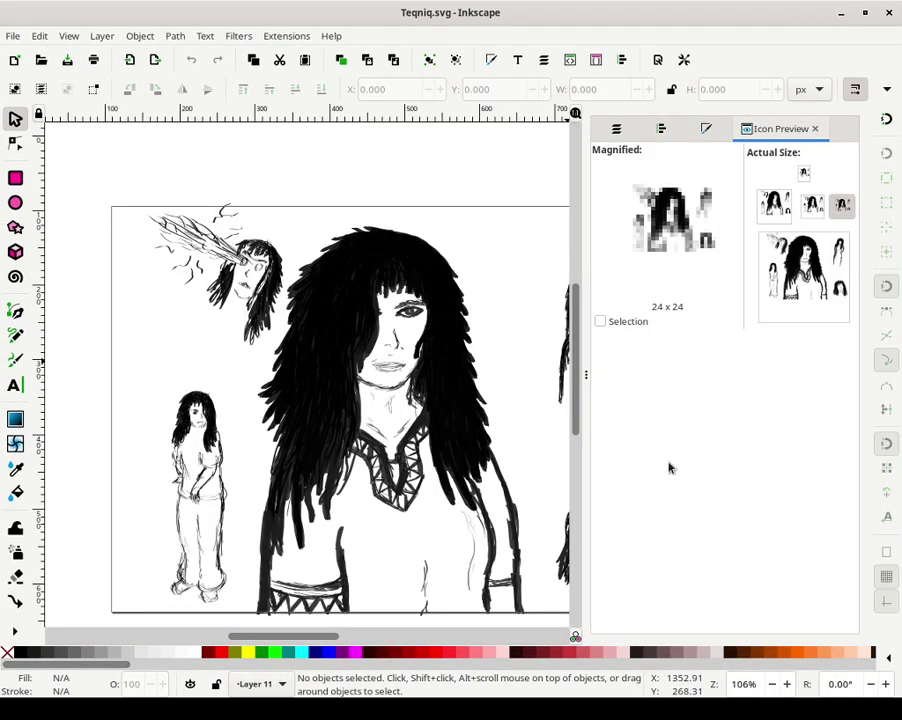
key(minus)
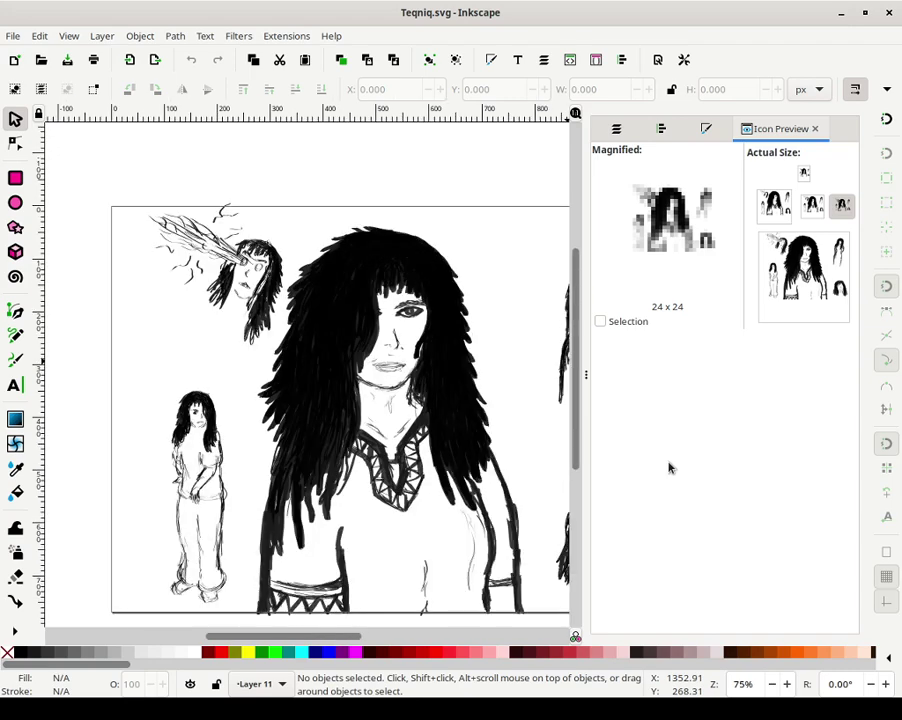
key(minus)
key(plus)
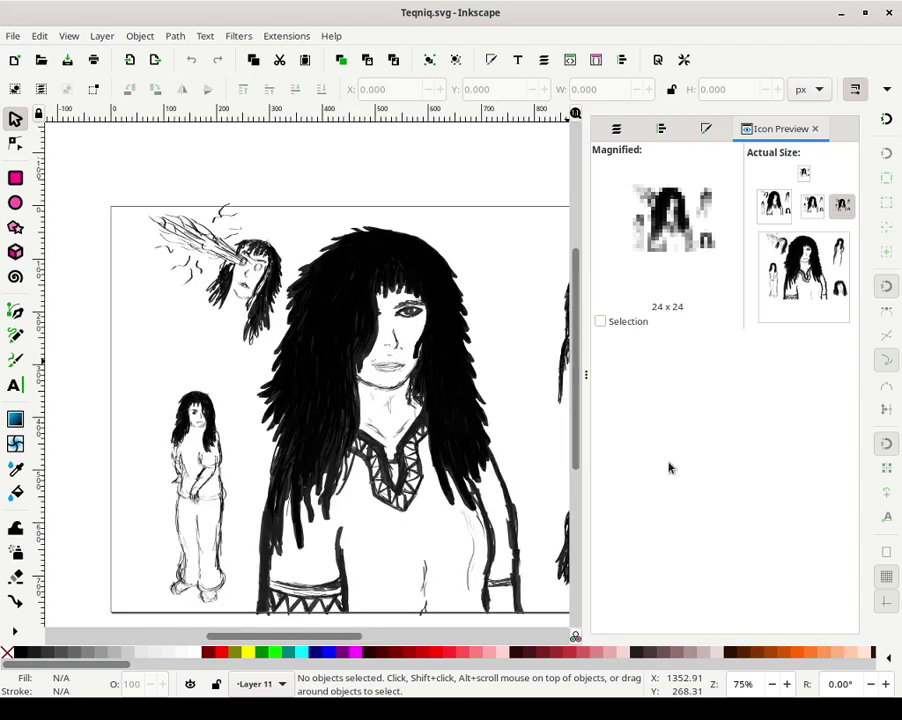
scroll(511, 578, right, 3)
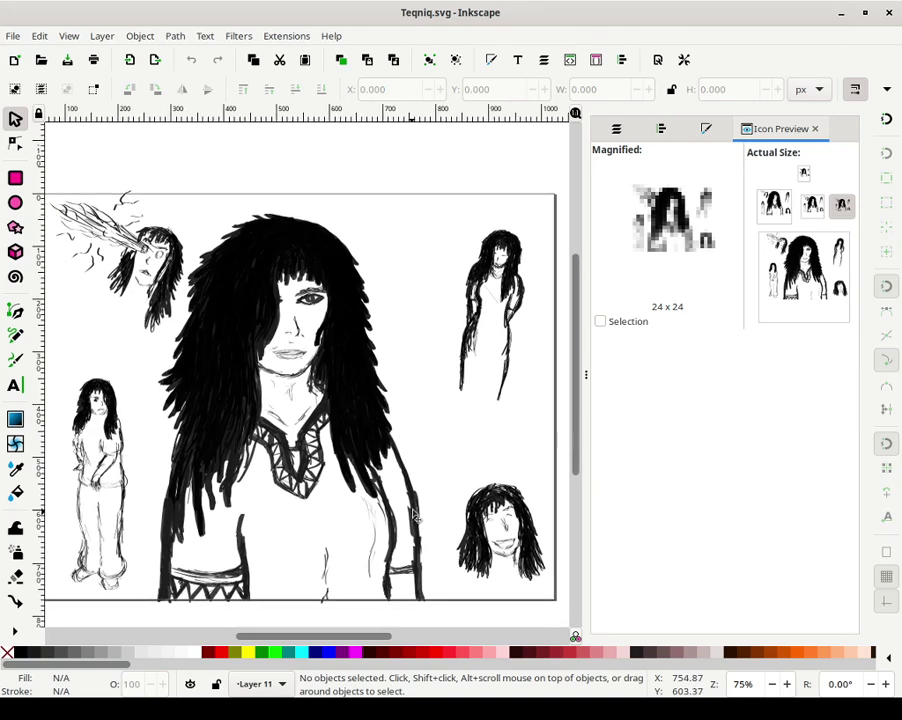
drag(413, 511, 427, 515)
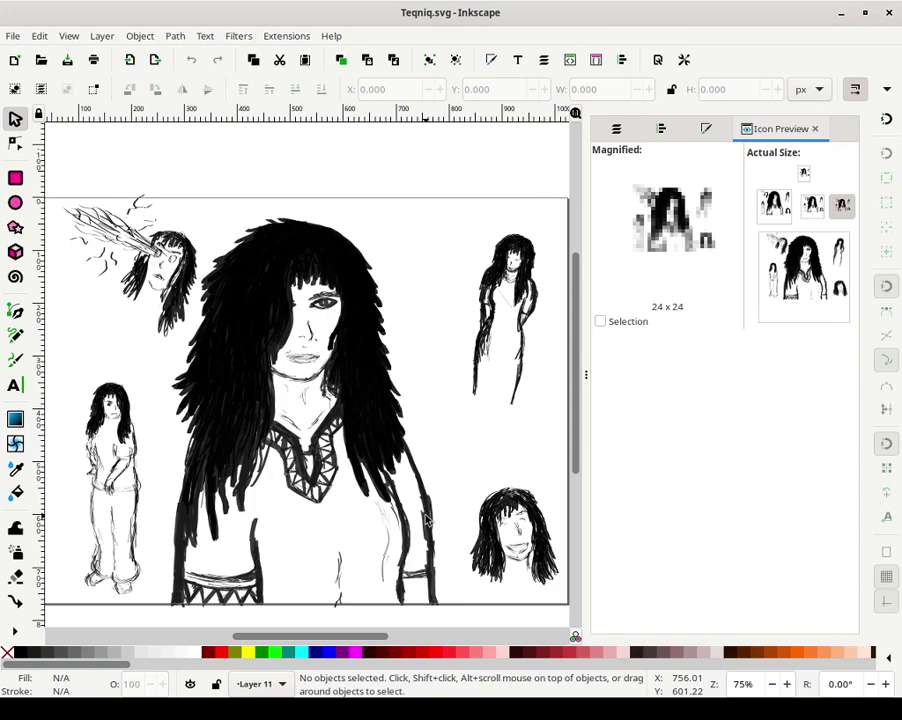
scroll(428, 518, up, 1)
scroll(428, 495, down, 2)
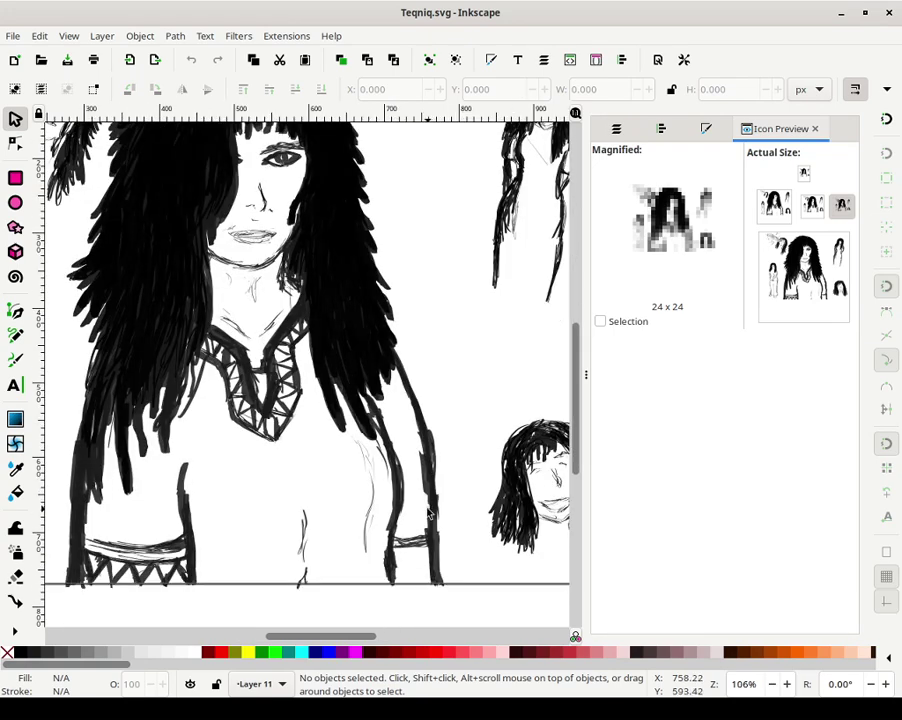
scroll(428, 500, down, 4)
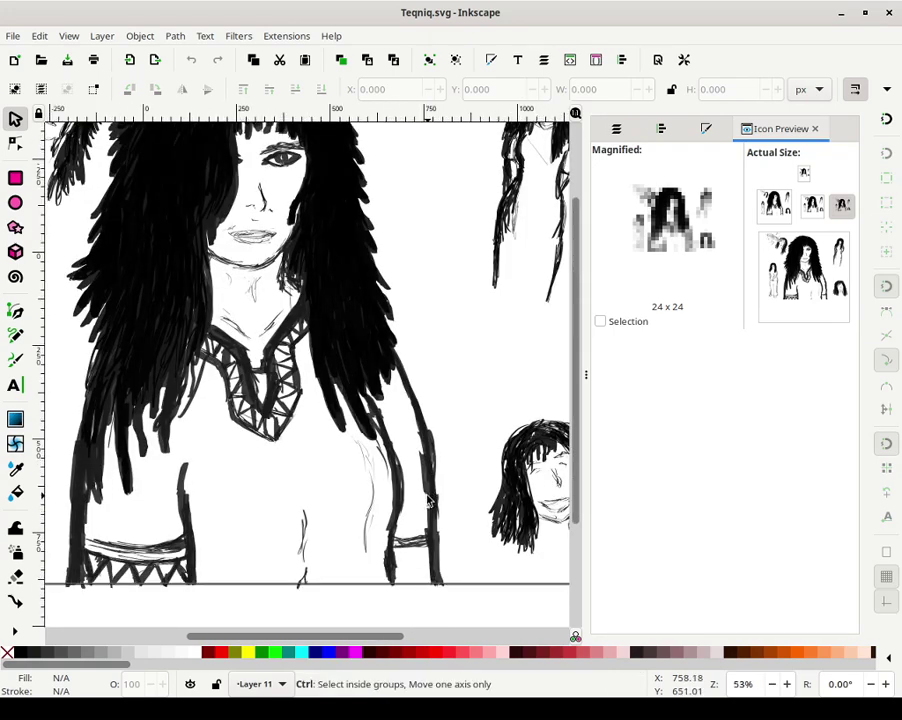
scroll(428, 502, up, 2)
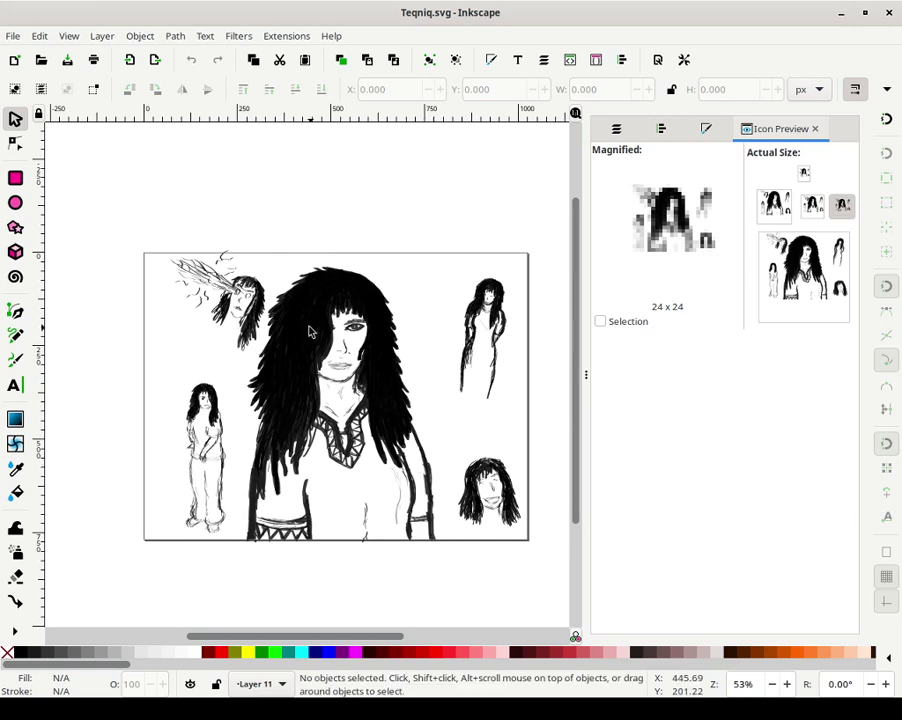
Open L'Ana Draft 0.svg from the L'Ana folder in the character drafts
click(41, 60)
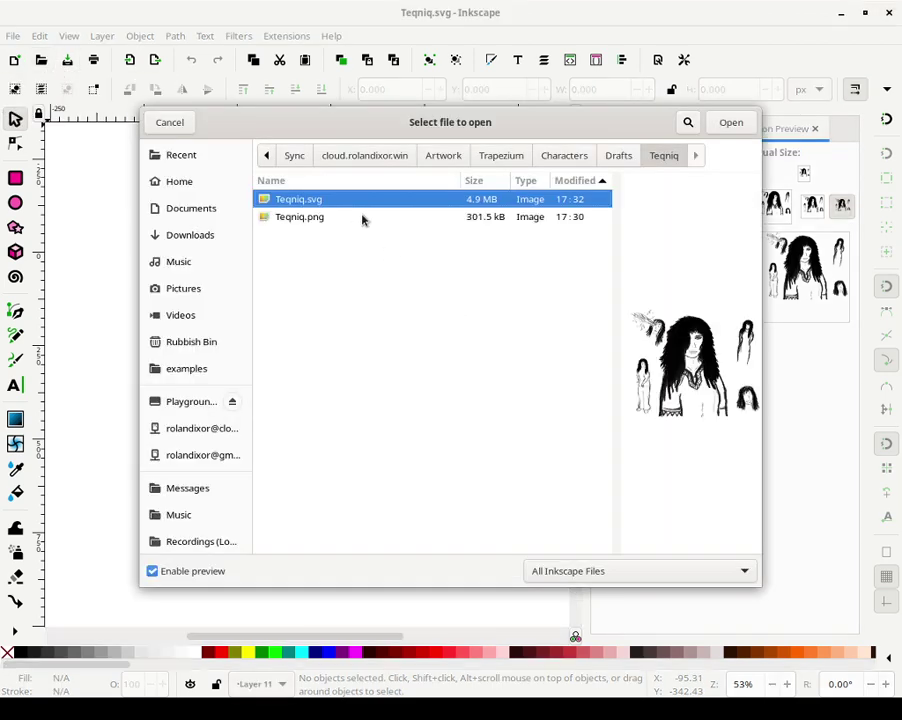
click(624, 164)
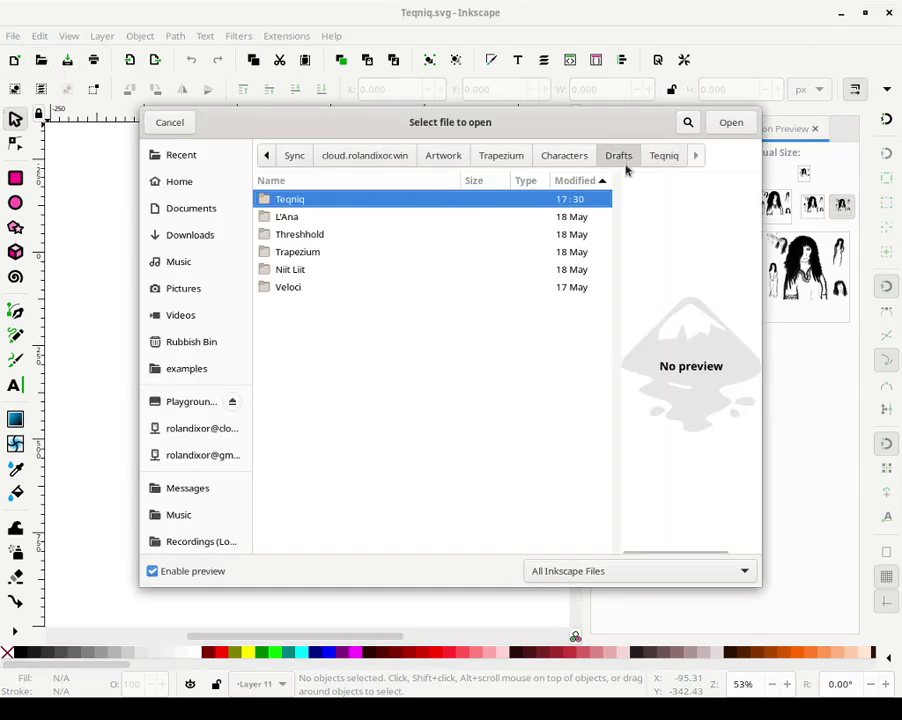
double_click(335, 218)
double_click(345, 203)
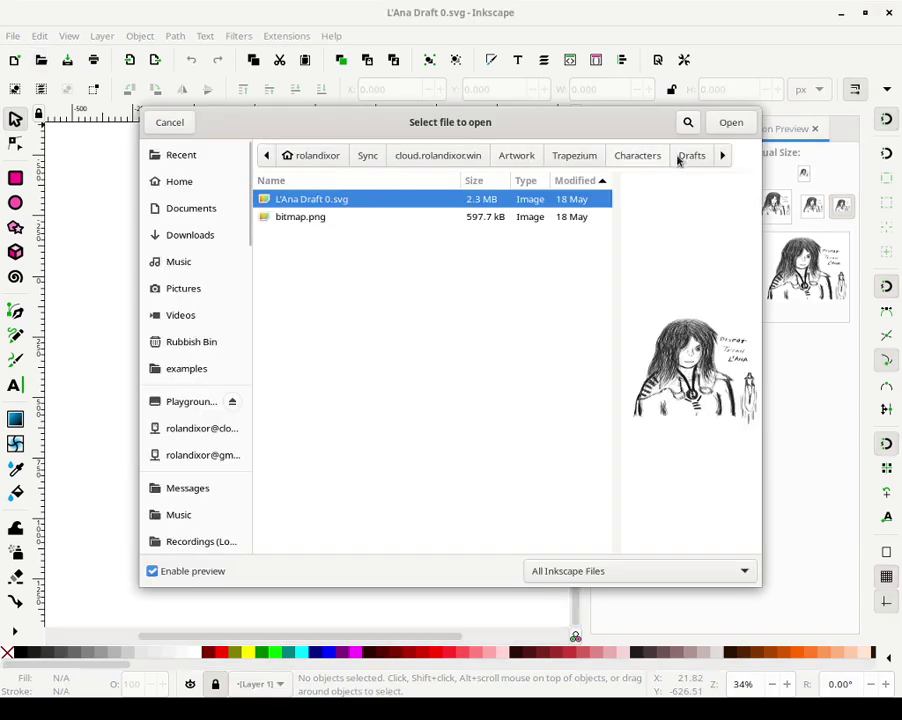
Open Draft0.svg from the Veloci folder in the character drafts
click(676, 157)
click(310, 236)
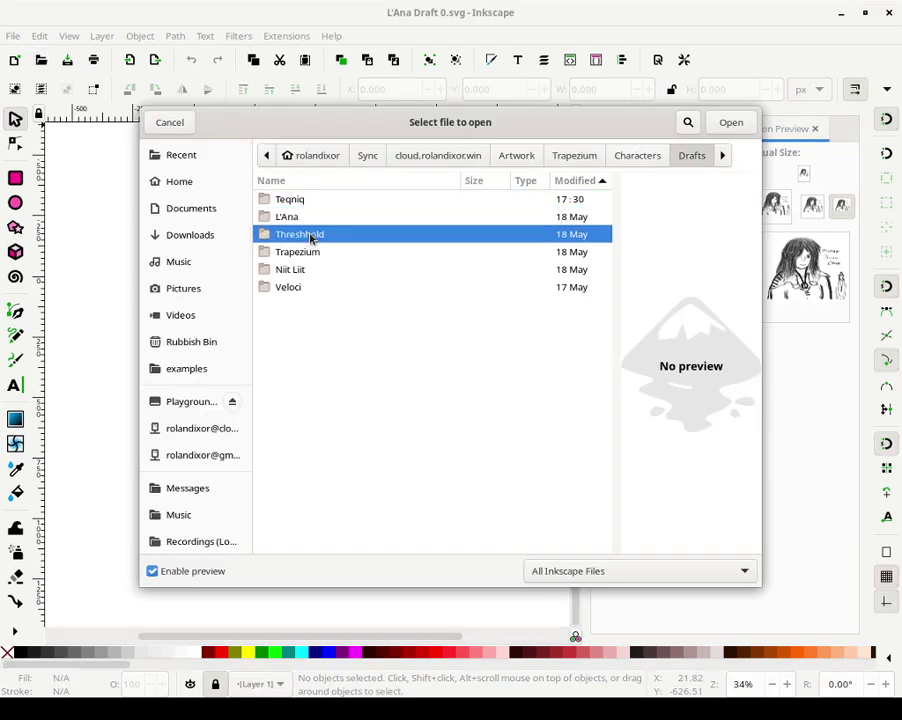
click(308, 259)
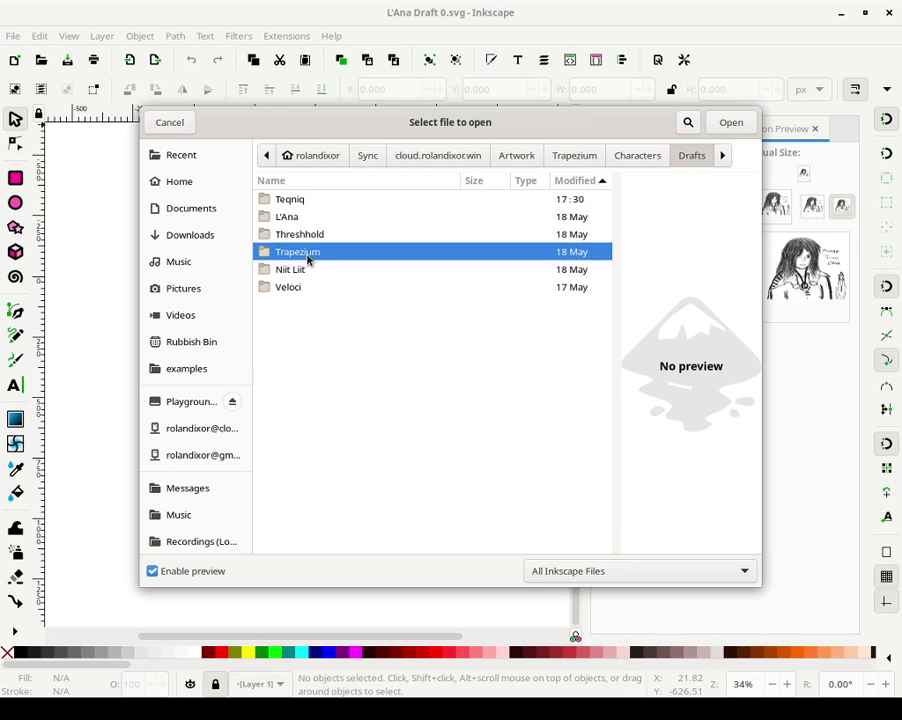
double_click(299, 287)
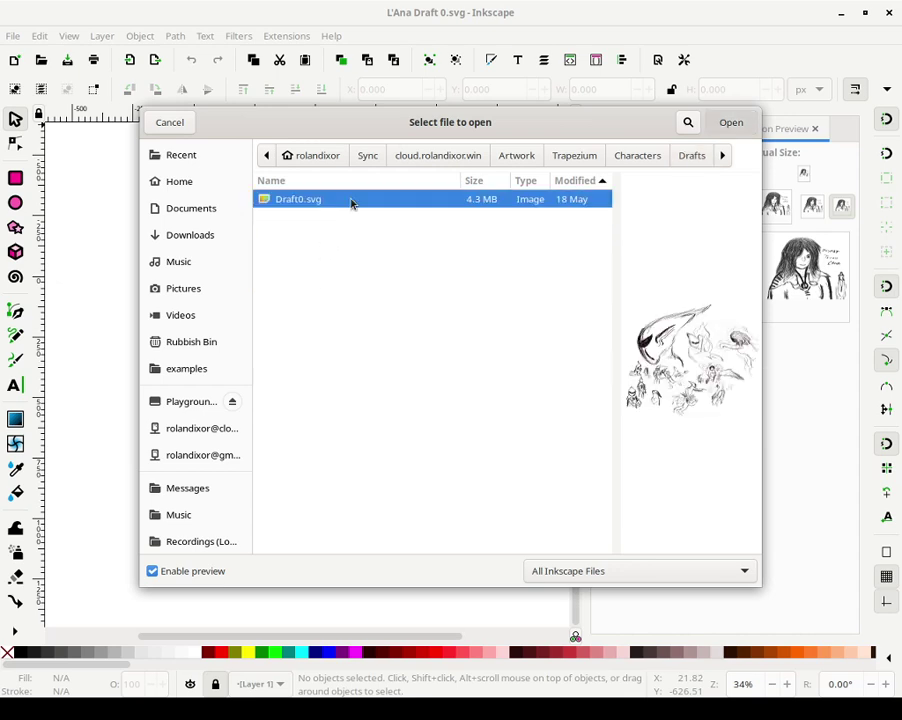
double_click(351, 203)
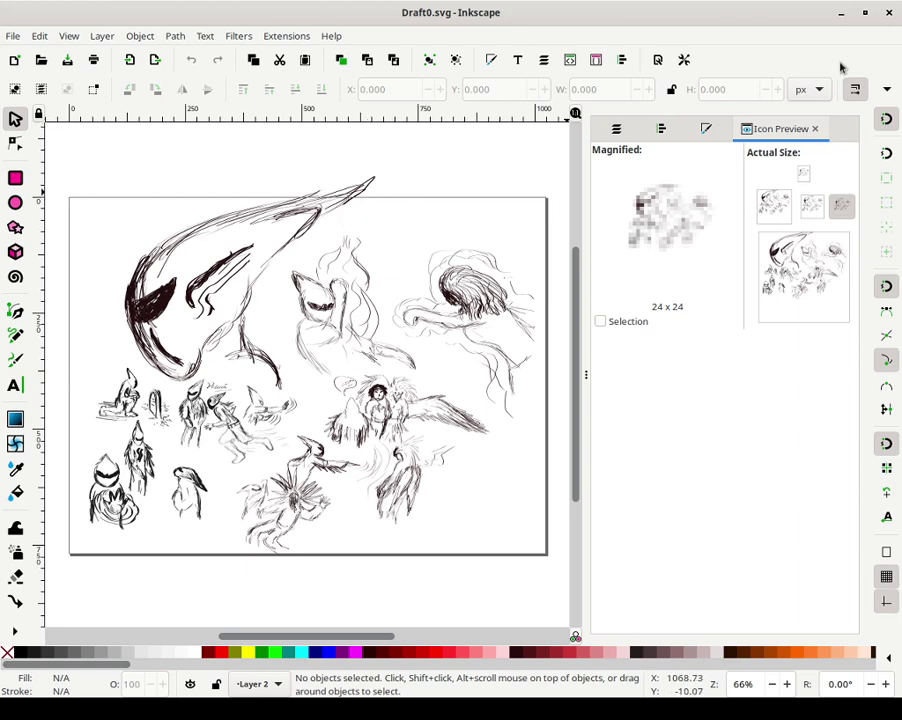
Close the Veloci Draft0.svg, L'Ana Draft 0.svg and Teqniq.svg drawings and return to the blank new document
click(889, 13)
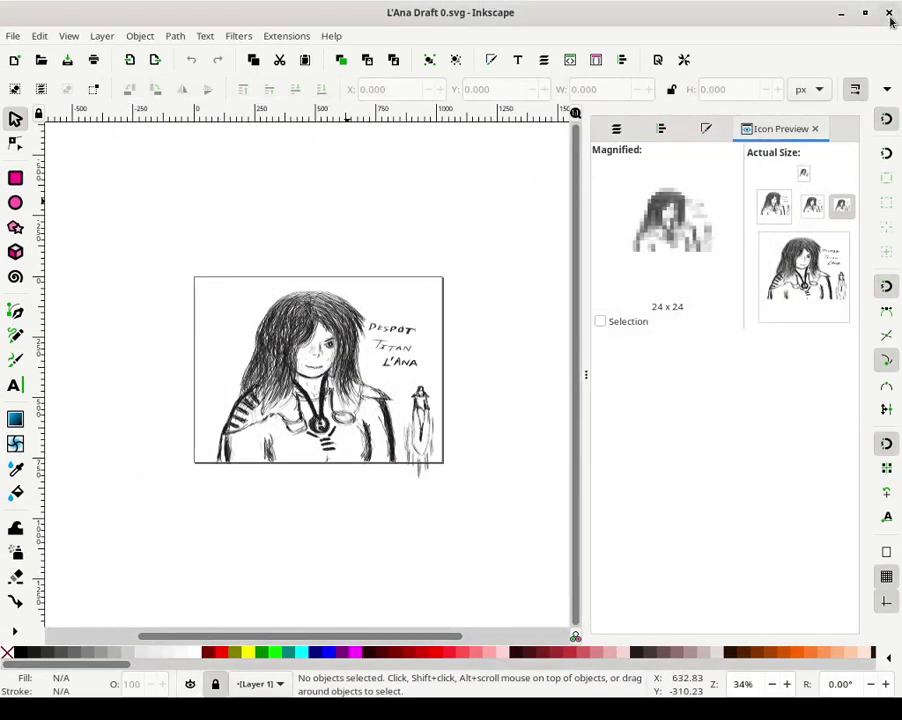
click(889, 13)
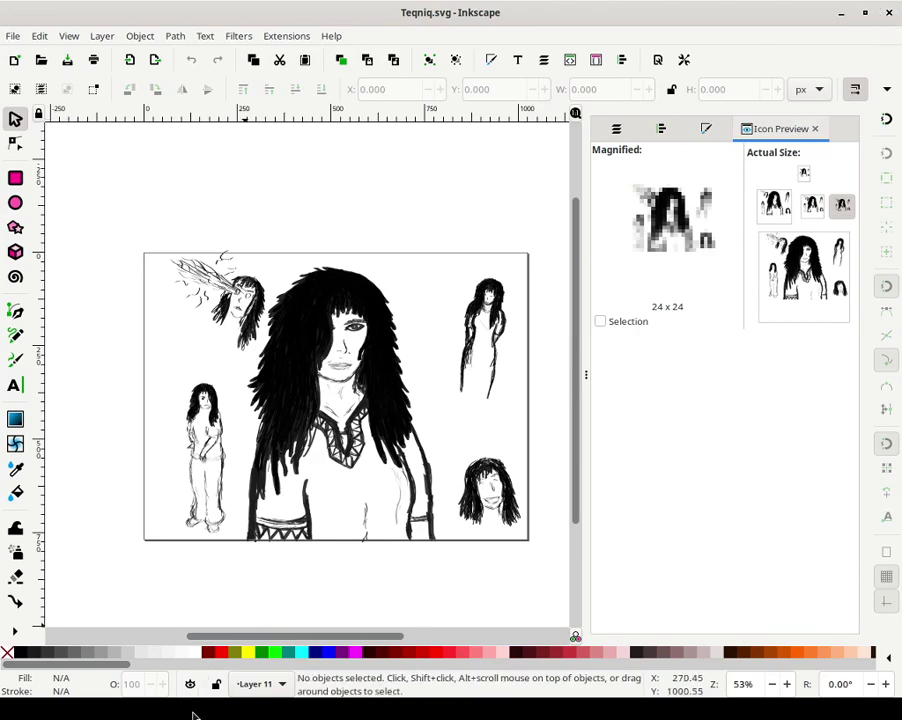
click(16, 40)
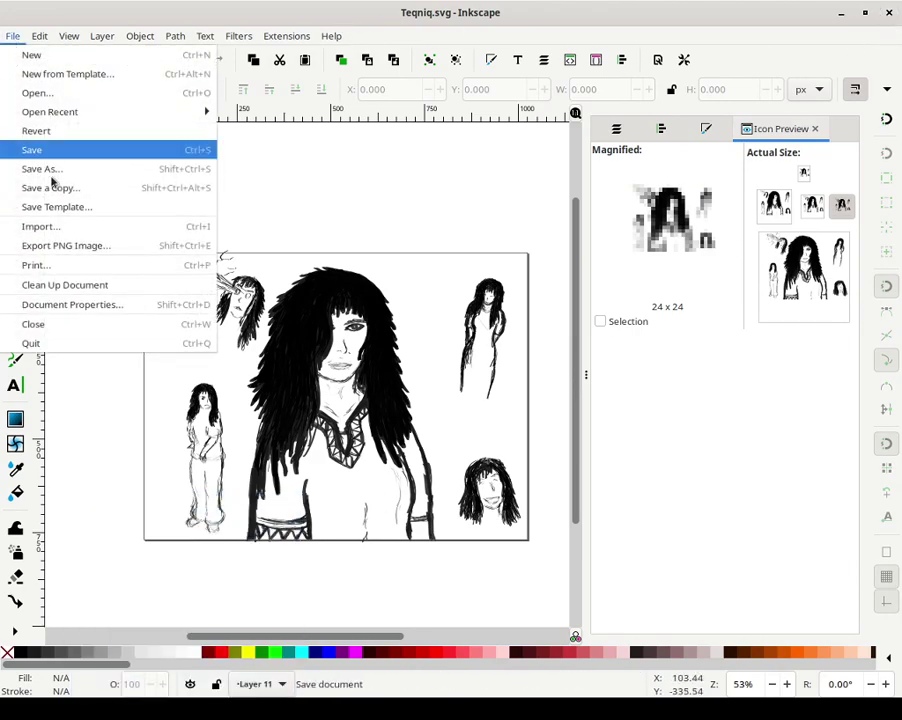
click(72, 322)
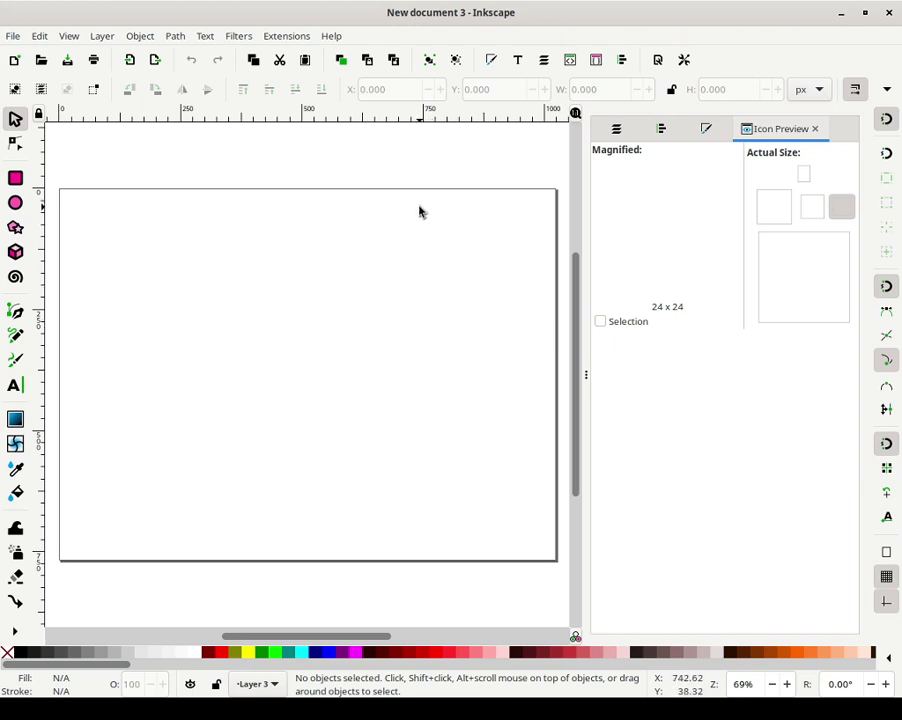
Sketch the arched inner edge of a hood near the page centre with thin calligraphy strokes
click(15, 360)
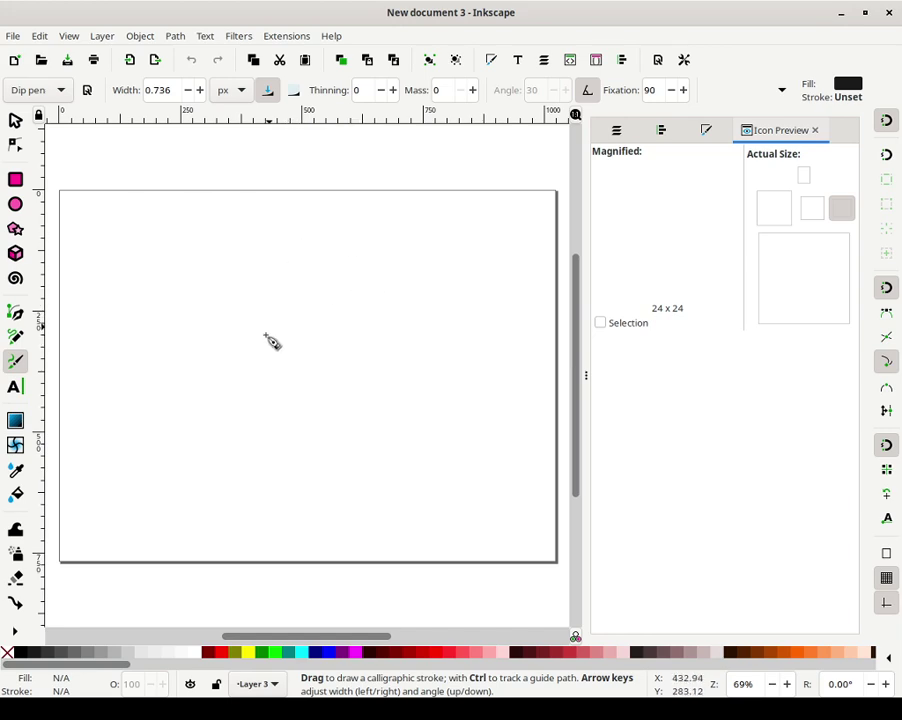
mouse_move(256, 312)
mouse_down()
mouse_move(253, 383)
mouse_move(265, 306)
mouse_move(259, 320)
mouse_move(284, 287)
mouse_move(294, 282)
mouse_move(274, 294)
mouse_move(329, 277)
mouse_move(293, 287)
mouse_move(260, 323)
mouse_move(268, 309)
mouse_move(252, 369)
mouse_move(262, 456)
mouse_up()
mouse_move(310, 282)
mouse_down()
mouse_move(358, 273)
mouse_move(321, 276)
mouse_move(359, 275)
mouse_move(379, 350)
mouse_move(381, 337)
mouse_move(376, 322)
mouse_move(375, 369)
mouse_move(379, 316)
mouse_move(378, 432)
mouse_up()
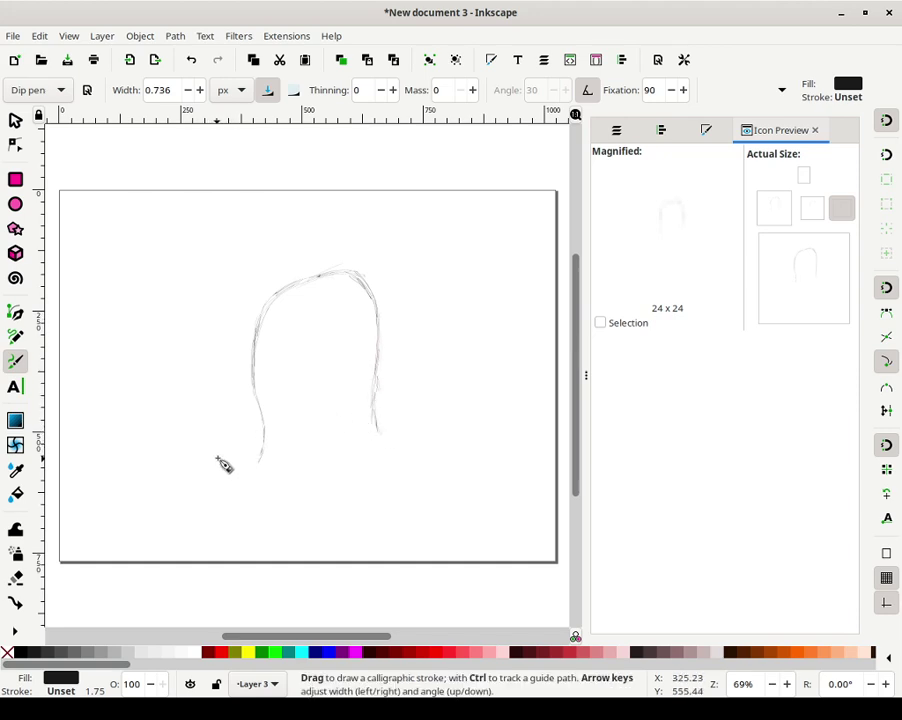
Sketch the hood's outer outline around the inner arch and extend its left side into a sloping shoulder and upper arm
mouse_move(195, 427)
mouse_down()
mouse_move(202, 419)
mouse_move(183, 451)
mouse_move(191, 439)
mouse_up()
mouse_move(230, 402)
mouse_down()
mouse_move(227, 432)
mouse_move(231, 318)
mouse_move(249, 287)
mouse_move(278, 266)
mouse_up()
mouse_move(221, 365)
mouse_down()
mouse_move(280, 256)
mouse_move(270, 274)
mouse_move(311, 256)
mouse_move(258, 274)
mouse_move(338, 247)
mouse_move(263, 271)
mouse_move(287, 257)
mouse_move(269, 266)
mouse_move(350, 251)
mouse_move(379, 281)
mouse_move(345, 258)
mouse_move(275, 267)
mouse_move(368, 262)
mouse_move(387, 294)
mouse_move(378, 289)
mouse_move(392, 343)
mouse_move(382, 373)
mouse_move(390, 418)
mouse_move(392, 329)
mouse_move(372, 271)
mouse_move(379, 282)
mouse_move(317, 254)
mouse_move(249, 294)
mouse_move(273, 271)
mouse_move(249, 301)
mouse_move(327, 244)
mouse_move(298, 253)
mouse_move(217, 349)
mouse_up()
mouse_move(246, 301)
mouse_down()
mouse_move(222, 339)
mouse_move(221, 374)
mouse_move(224, 339)
mouse_move(256, 280)
mouse_move(222, 353)
mouse_move(234, 307)
mouse_move(209, 459)
mouse_move(221, 432)
mouse_move(211, 452)
mouse_move(227, 332)
mouse_move(207, 417)
mouse_move(219, 405)
mouse_move(183, 463)
mouse_up()
drag(214, 408, 186, 442)
drag(200, 422, 172, 466)
drag(197, 417, 163, 501)
drag(188, 450, 177, 502)
drag(190, 439, 194, 456)
mouse_move(176, 516)
mouse_down()
mouse_move(170, 468)
mouse_move(197, 426)
mouse_move(165, 502)
mouse_move(177, 457)
mouse_move(222, 393)
mouse_move(223, 339)
mouse_move(219, 404)
mouse_move(228, 318)
mouse_move(289, 259)
mouse_move(257, 272)
mouse_move(303, 254)
mouse_move(348, 255)
mouse_move(275, 264)
mouse_move(306, 256)
mouse_up()
mouse_move(367, 268)
mouse_down()
mouse_move(310, 260)
mouse_move(324, 256)
mouse_move(288, 268)
mouse_move(251, 302)
mouse_move(222, 372)
mouse_move(231, 328)
mouse_move(269, 273)
mouse_move(236, 310)
mouse_move(260, 293)
mouse_move(238, 300)
mouse_move(238, 316)
mouse_move(223, 322)
mouse_move(212, 410)
mouse_move(255, 305)
mouse_move(318, 257)
mouse_move(290, 326)
mouse_up()
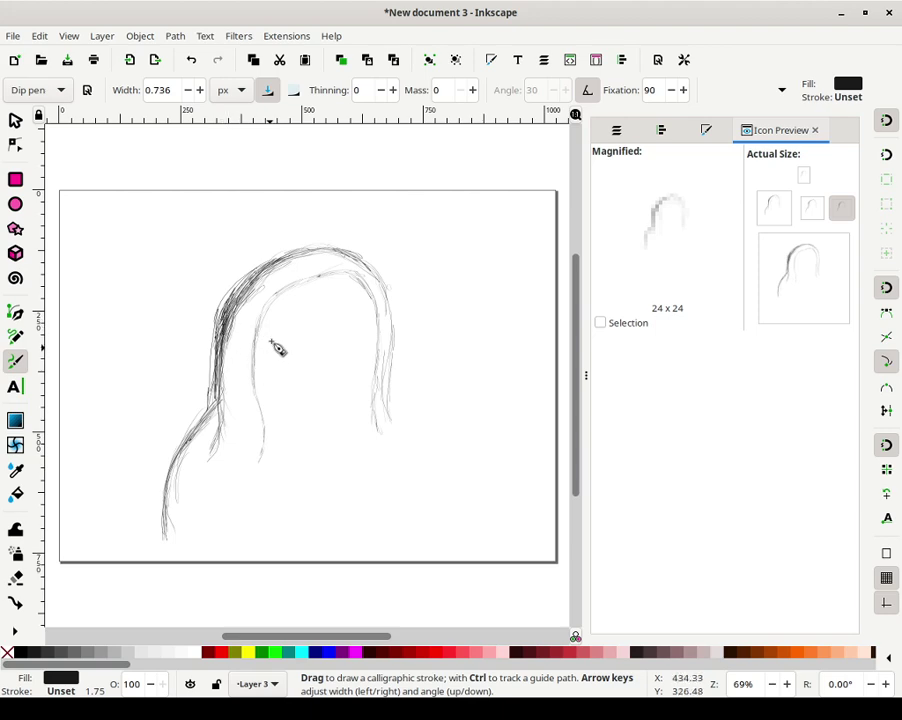
Draw the fabric folds inside the hood and a curved band across the forehead
mouse_move(271, 413)
mouse_down()
mouse_move(273, 470)
mouse_move(270, 396)
mouse_move(290, 306)
mouse_move(318, 283)
mouse_up()
mouse_move(316, 284)
mouse_down()
mouse_move(288, 305)
mouse_move(273, 370)
mouse_up()
mouse_move(275, 388)
mouse_down()
mouse_move(278, 334)
mouse_move(327, 294)
mouse_up()
mouse_move(284, 326)
mouse_down()
mouse_move(309, 304)
mouse_move(299, 314)
mouse_move(326, 322)
mouse_move(308, 322)
mouse_move(352, 319)
mouse_move(290, 331)
mouse_move(324, 333)
mouse_move(361, 322)
mouse_move(375, 312)
mouse_move(370, 306)
mouse_move(373, 314)
mouse_move(373, 300)
mouse_move(377, 343)
mouse_move(378, 309)
mouse_move(384, 324)
mouse_move(381, 397)
mouse_move(390, 412)
mouse_move(385, 302)
mouse_move(300, 257)
mouse_up()
drag(277, 264, 240, 305)
mouse_move(284, 267)
mouse_down()
mouse_move(226, 329)
mouse_move(234, 322)
mouse_move(226, 418)
mouse_up()
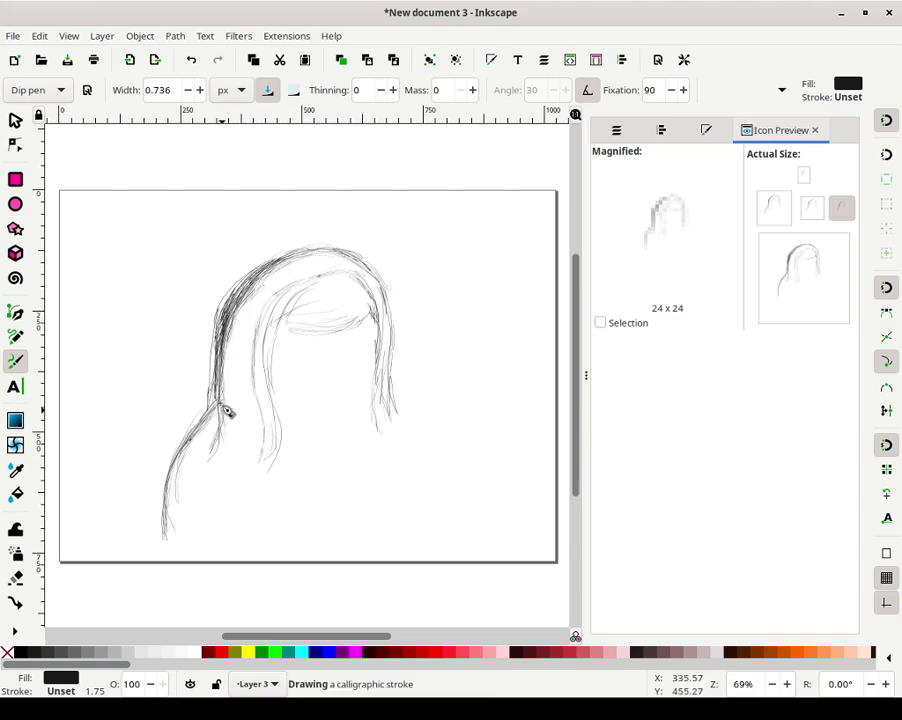
Sketch the left edge of the face opening, the lower left arm and a neckline fold running diagonally across the chest
mouse_move(298, 336)
mouse_down()
mouse_move(288, 346)
mouse_move(314, 334)
mouse_move(283, 362)
mouse_move(284, 474)
mouse_up()
drag(277, 431, 275, 489)
drag(280, 412, 278, 474)
drag(277, 411, 282, 472)
drag(188, 512, 191, 542)
mouse_move(183, 508)
mouse_down()
mouse_move(181, 556)
mouse_move(175, 540)
mouse_move(185, 558)
mouse_move(178, 520)
mouse_move(172, 559)
mouse_up()
drag(280, 478, 303, 516)
drag(282, 479, 299, 517)
drag(284, 480, 321, 512)
drag(285, 482, 354, 530)
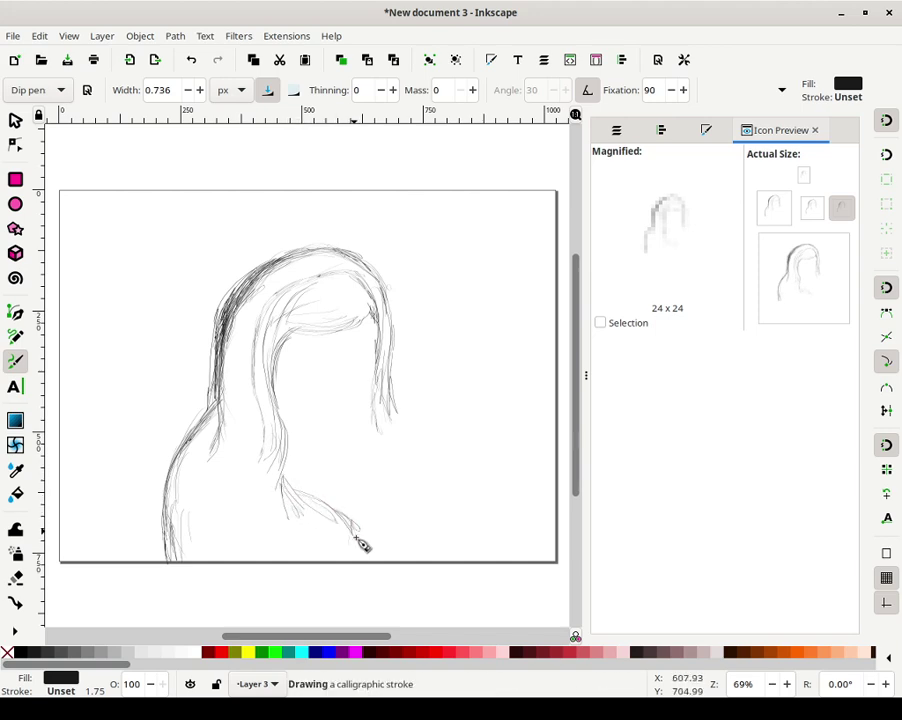
drag(355, 532, 357, 541)
Draw the hood's right drape down to the chest fold, and outline the right shoulder and arm to the page's lower edge
mouse_move(374, 405)
mouse_down()
mouse_move(377, 437)
mouse_move(354, 521)
mouse_move(400, 410)
mouse_up()
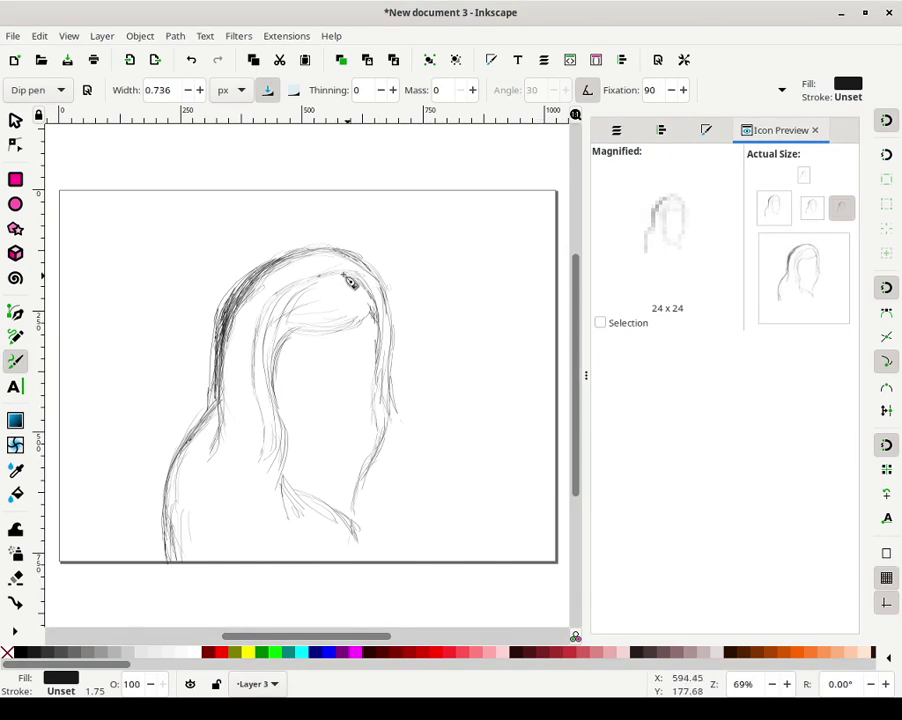
drag(392, 401, 408, 418)
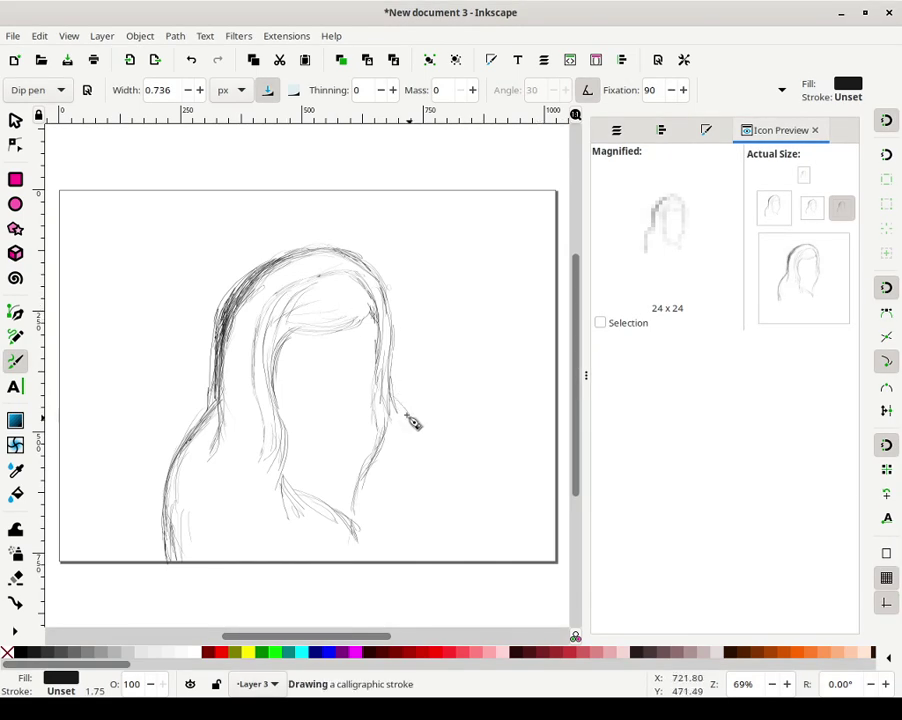
mouse_move(396, 375)
mouse_down()
mouse_move(401, 409)
mouse_move(406, 401)
mouse_move(437, 471)
mouse_up()
mouse_move(414, 414)
mouse_down()
mouse_move(438, 435)
mouse_move(448, 560)
mouse_up()
drag(448, 492, 452, 523)
drag(447, 470, 457, 553)
drag(432, 432, 451, 530)
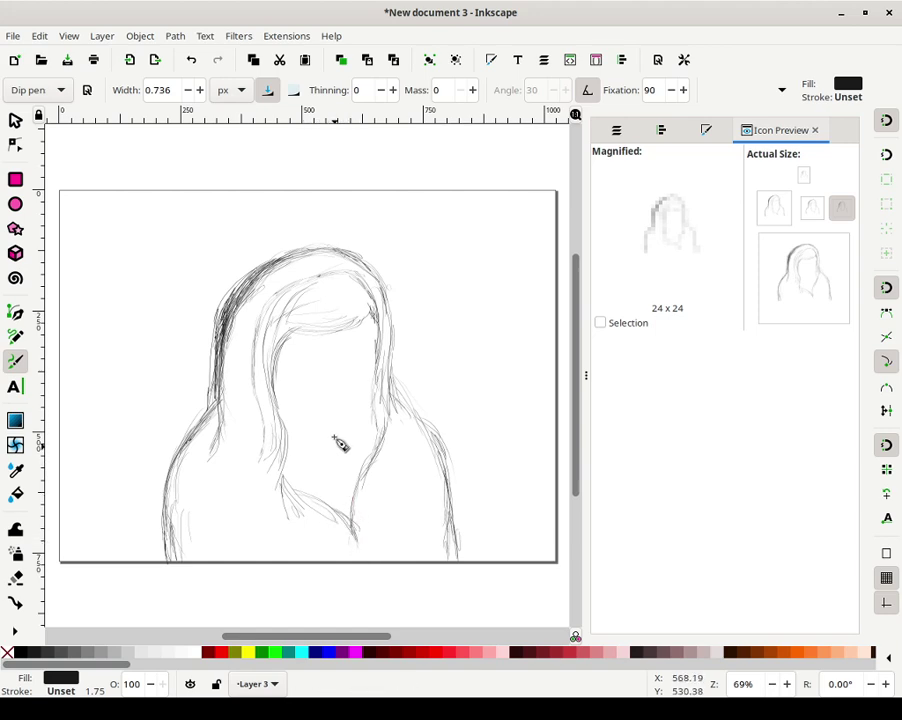
Outline the face from jaw to cheeks inside the hood, with a curved scarf edge around the neck
mouse_move(319, 427)
mouse_down()
mouse_move(349, 426)
mouse_move(369, 396)
mouse_move(371, 327)
mouse_move(362, 466)
mouse_move(332, 482)
mouse_move(311, 471)
mouse_move(346, 471)
mouse_move(365, 459)
mouse_move(306, 463)
mouse_move(343, 466)
mouse_move(320, 469)
mouse_up()
drag(290, 450, 303, 463)
drag(294, 411, 292, 408)
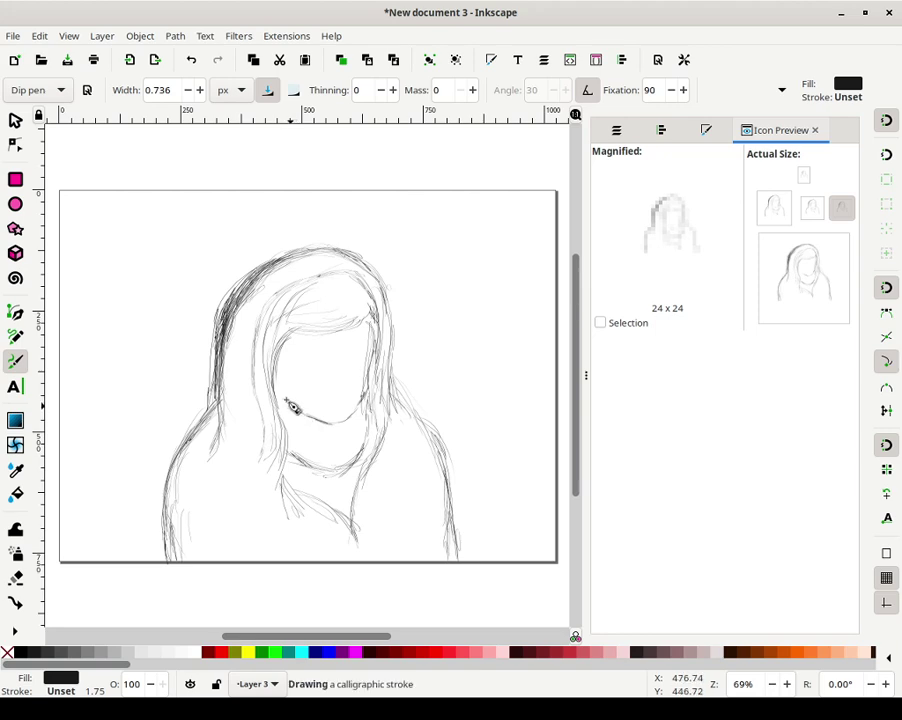
drag(293, 405, 278, 375)
drag(287, 341, 281, 400)
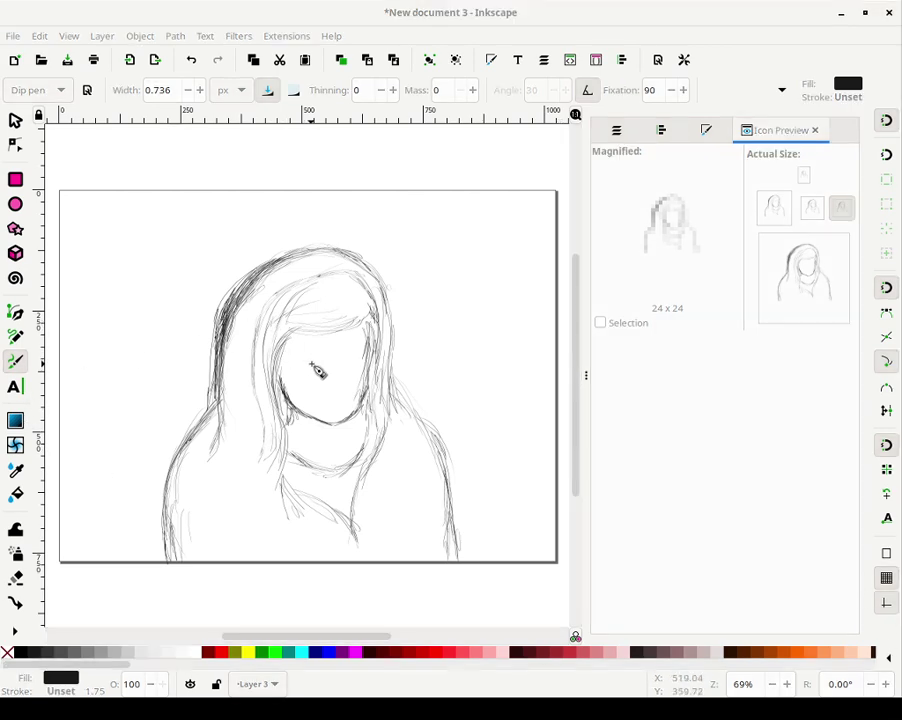
Draw the eyebrows, both eyes and the nose on the face
drag(310, 362, 316, 362)
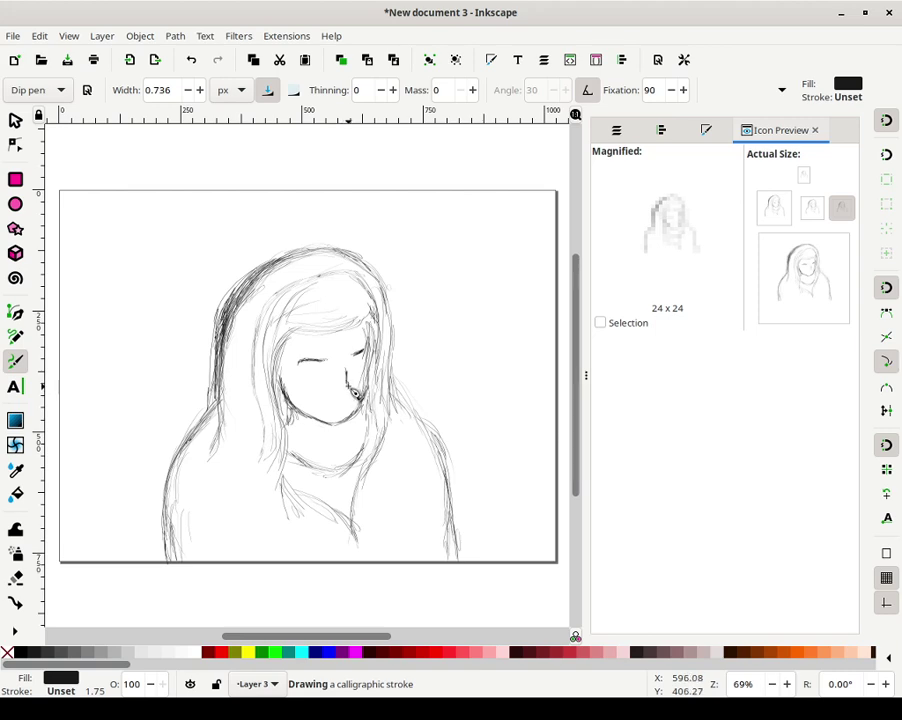
mouse_move(348, 378)
mouse_down()
mouse_move(355, 393)
mouse_move(337, 388)
mouse_move(347, 378)
mouse_up()
drag(346, 373, 350, 383)
drag(350, 373, 351, 381)
drag(362, 363, 321, 369)
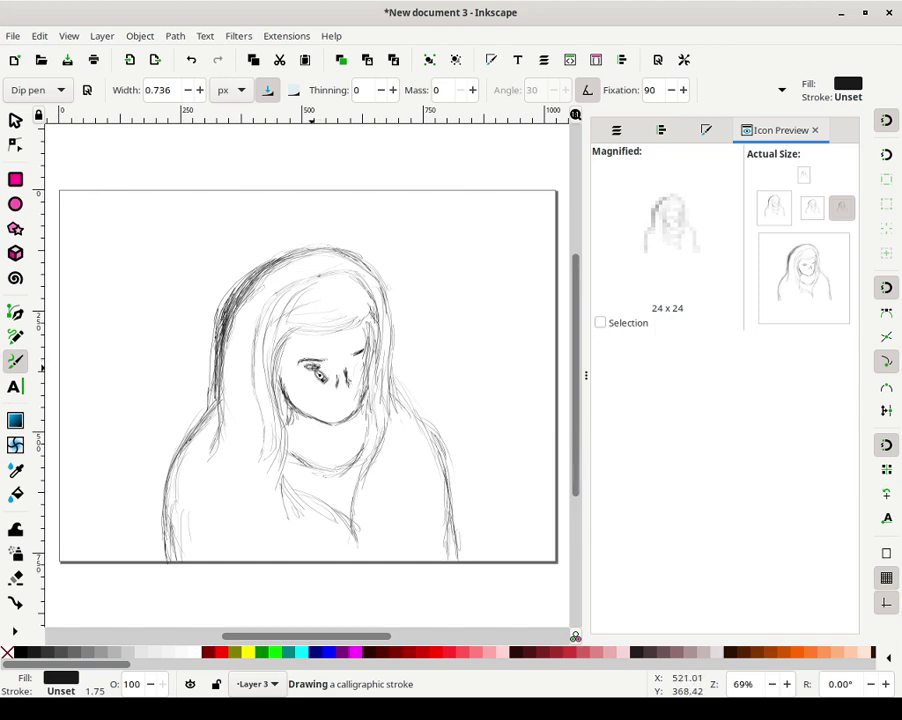
mouse_move(316, 369)
mouse_down()
mouse_move(361, 351)
mouse_move(356, 358)
mouse_up()
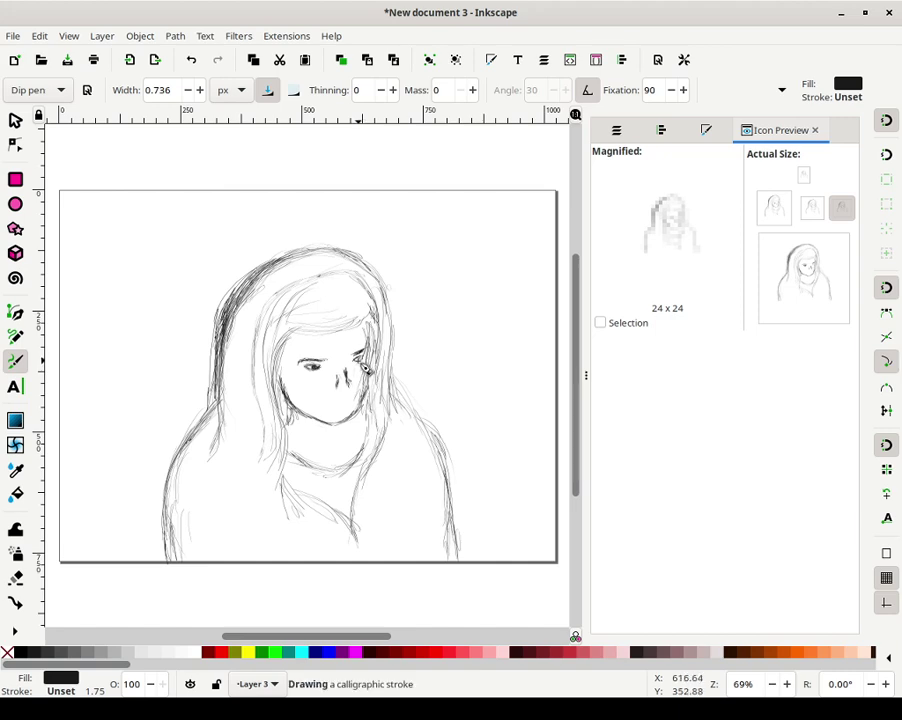
drag(365, 367, 363, 368)
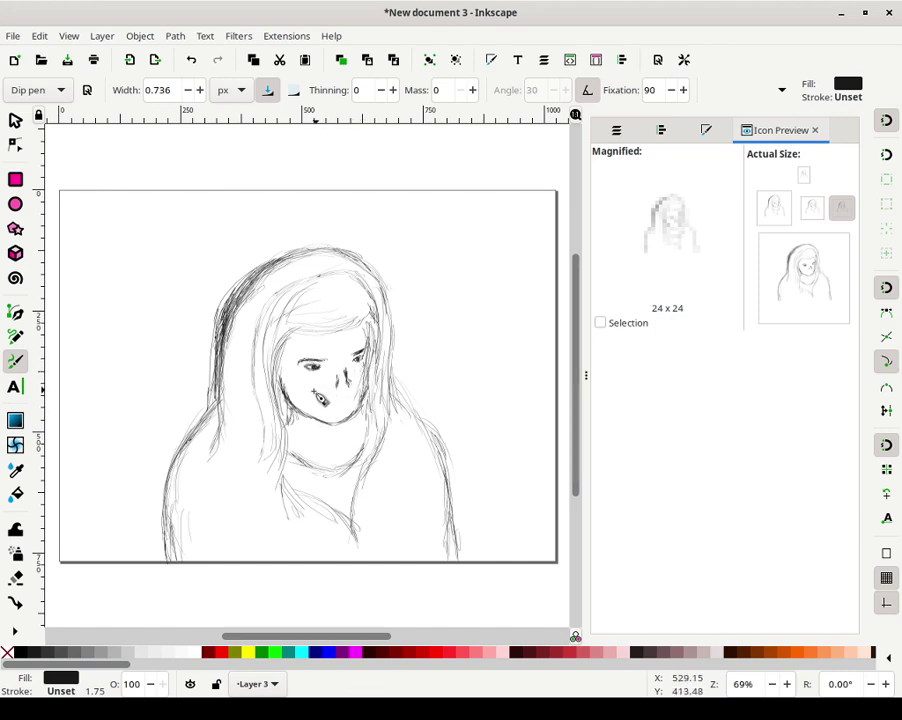
Draw a mask edge across the lower face and add fold lines in the scarf beneath the chin
mouse_move(289, 366)
mouse_down()
mouse_move(297, 371)
mouse_move(293, 385)
mouse_move(285, 382)
mouse_up()
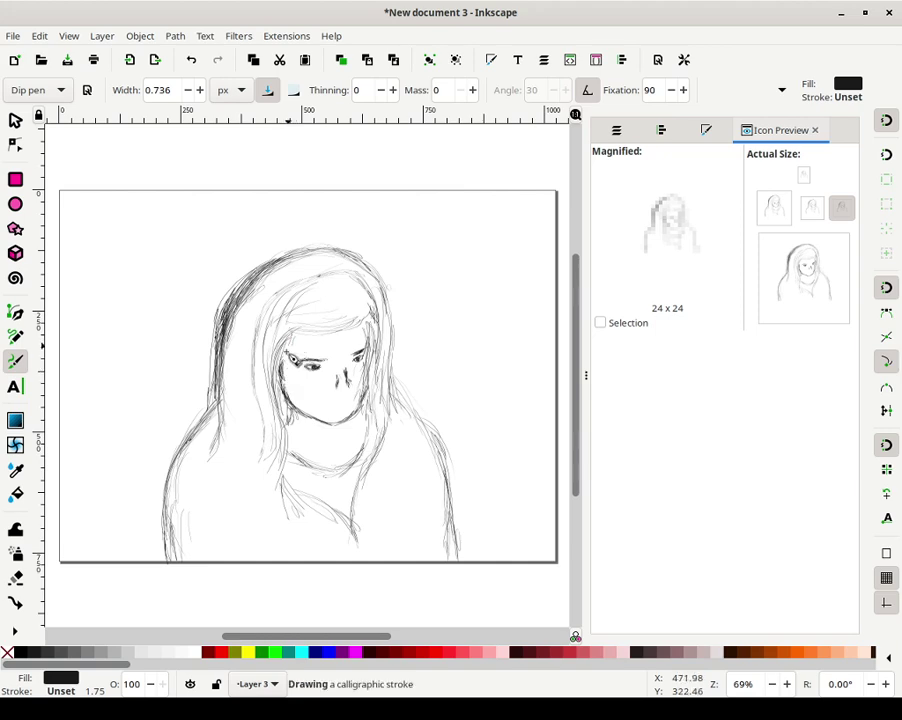
drag(327, 337, 352, 329)
drag(306, 396, 333, 395)
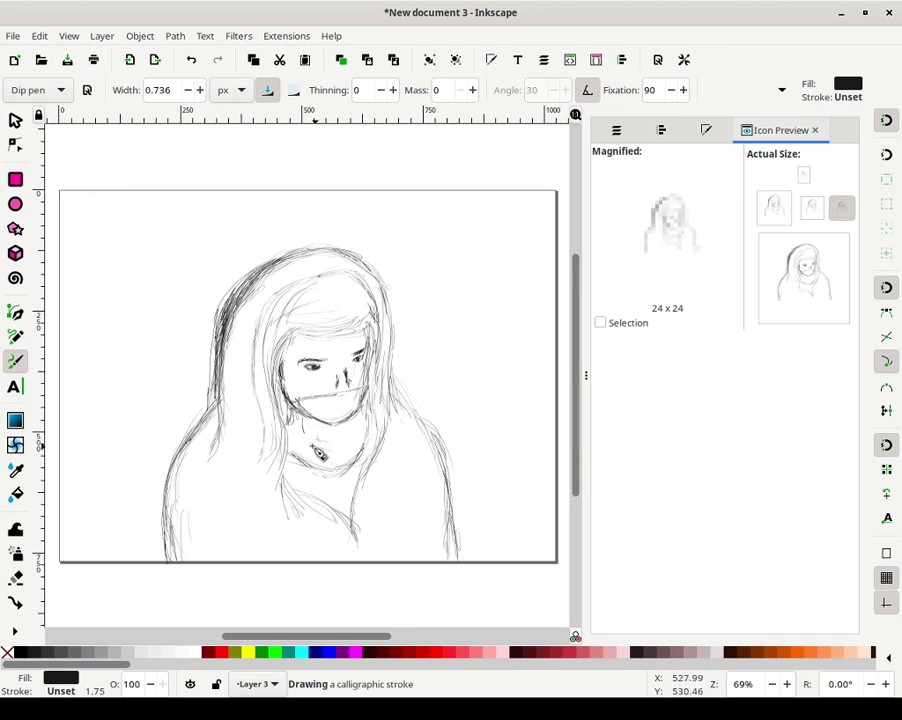
mouse_move(304, 442)
mouse_down()
mouse_move(355, 443)
mouse_move(349, 397)
mouse_move(337, 397)
mouse_move(367, 396)
mouse_up()
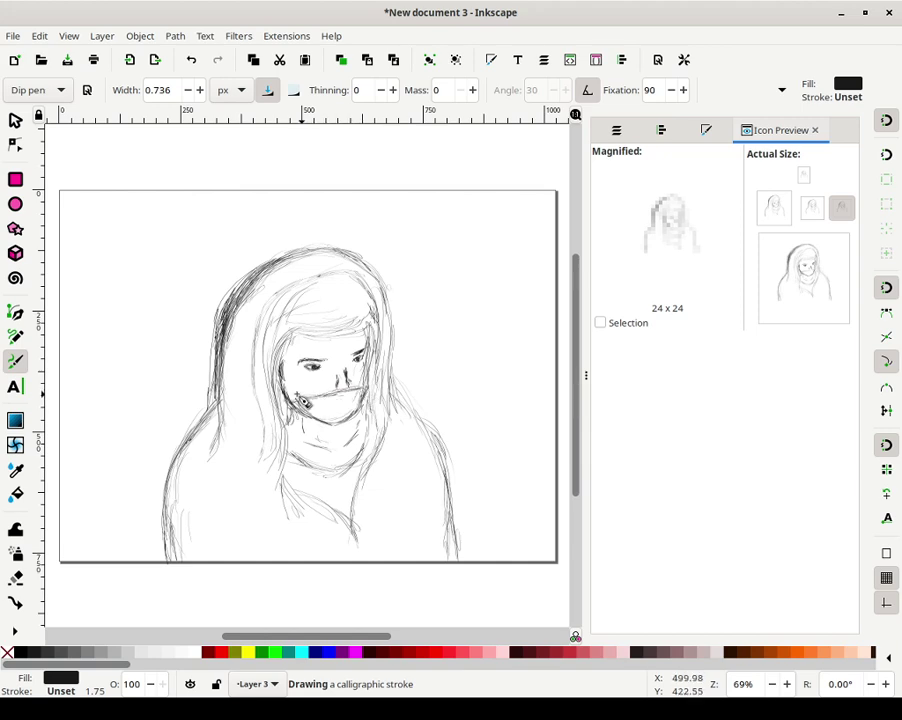
drag(315, 400, 359, 390)
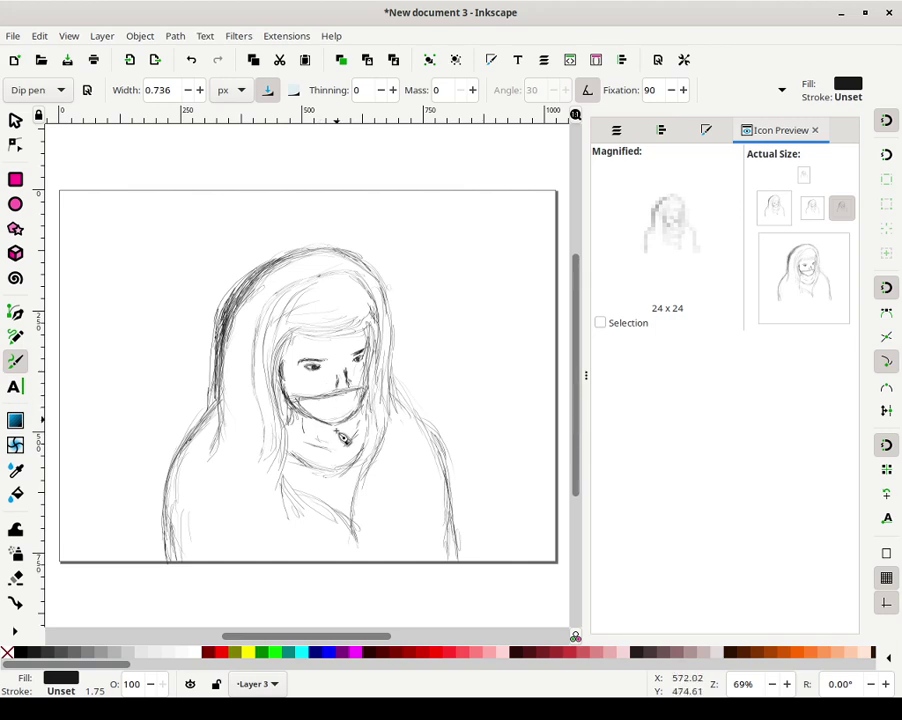
Darken the scarf's lower curve and add shaded creases between the torso and both arms
mouse_move(348, 451)
mouse_down()
mouse_move(335, 479)
mouse_move(311, 469)
mouse_up()
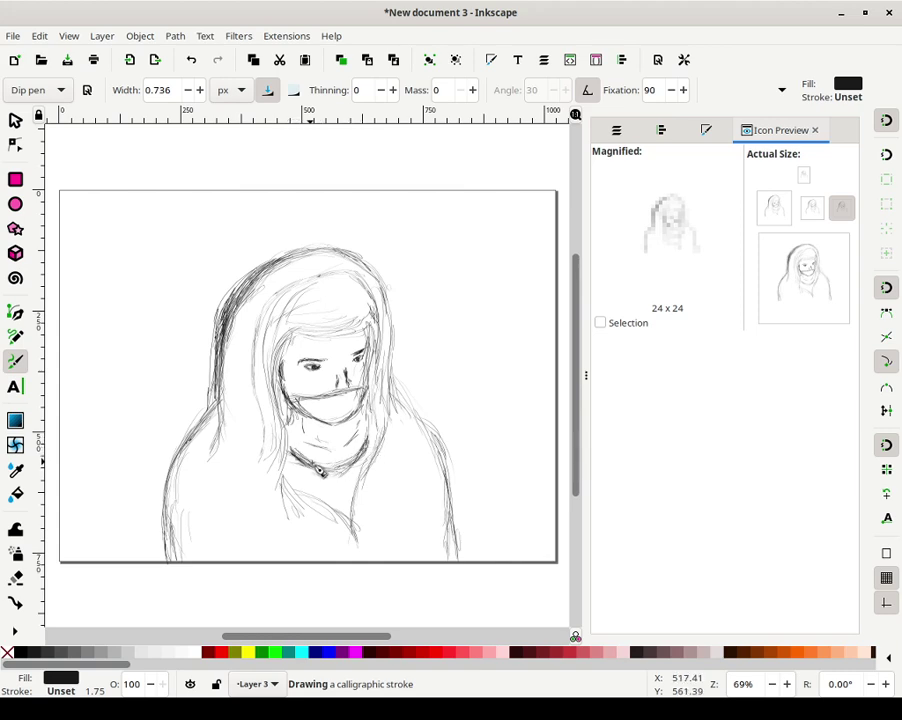
mouse_move(282, 428)
mouse_down()
mouse_move(284, 396)
mouse_move(281, 480)
mouse_up()
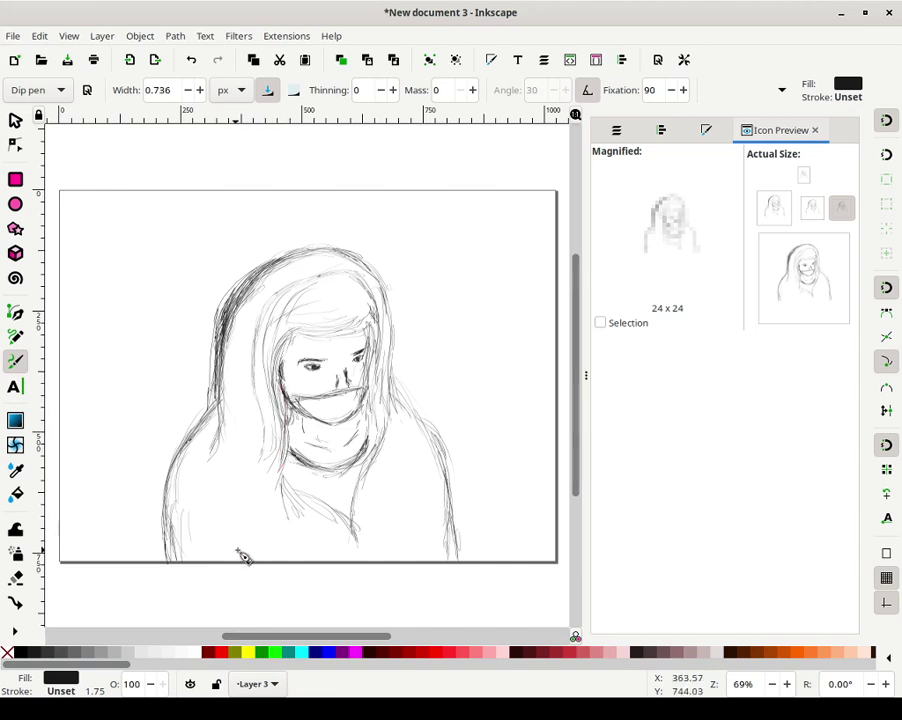
drag(235, 550, 244, 534)
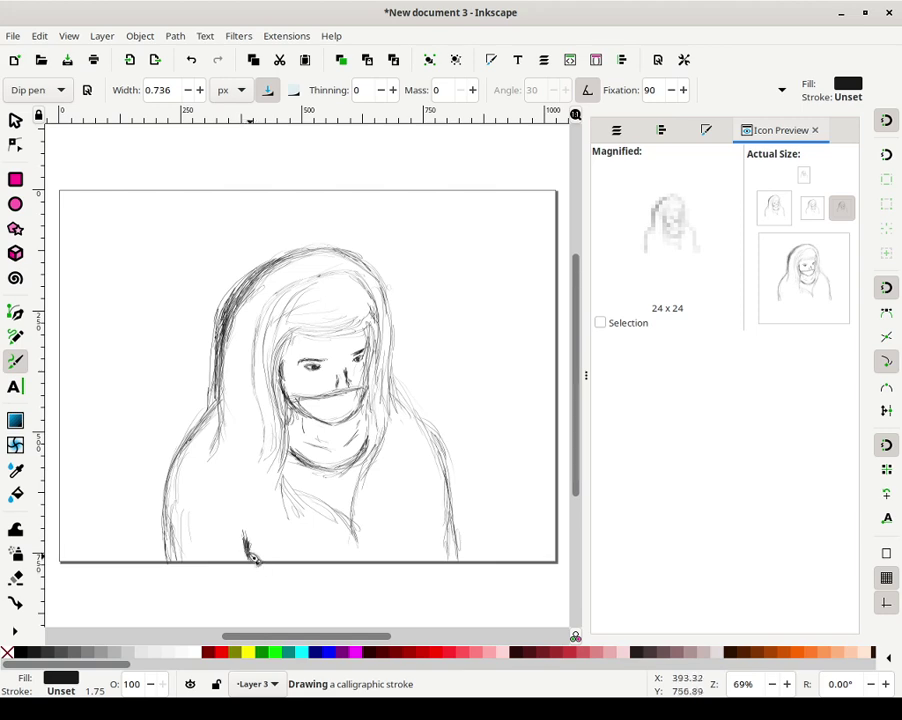
mouse_move(419, 521)
mouse_down()
mouse_move(425, 575)
mouse_move(430, 552)
mouse_up()
mouse_move(436, 443)
mouse_down()
mouse_move(416, 416)
mouse_move(450, 505)
mouse_move(400, 391)
mouse_up()
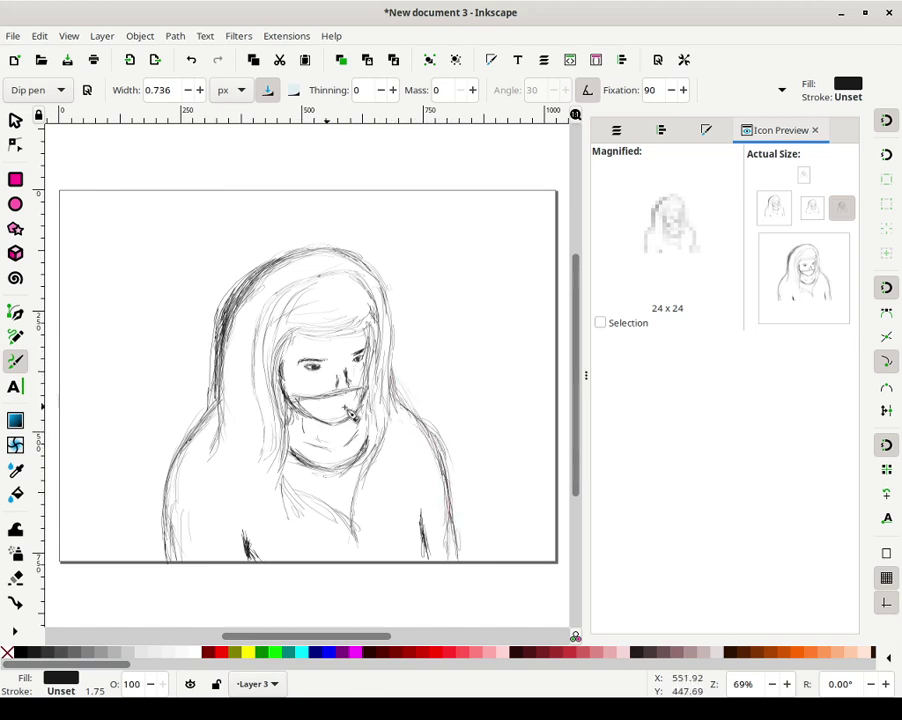
Reinforce the mask and face opening, add light forehead lines, and thicken the hood's right side
drag(305, 408, 293, 403)
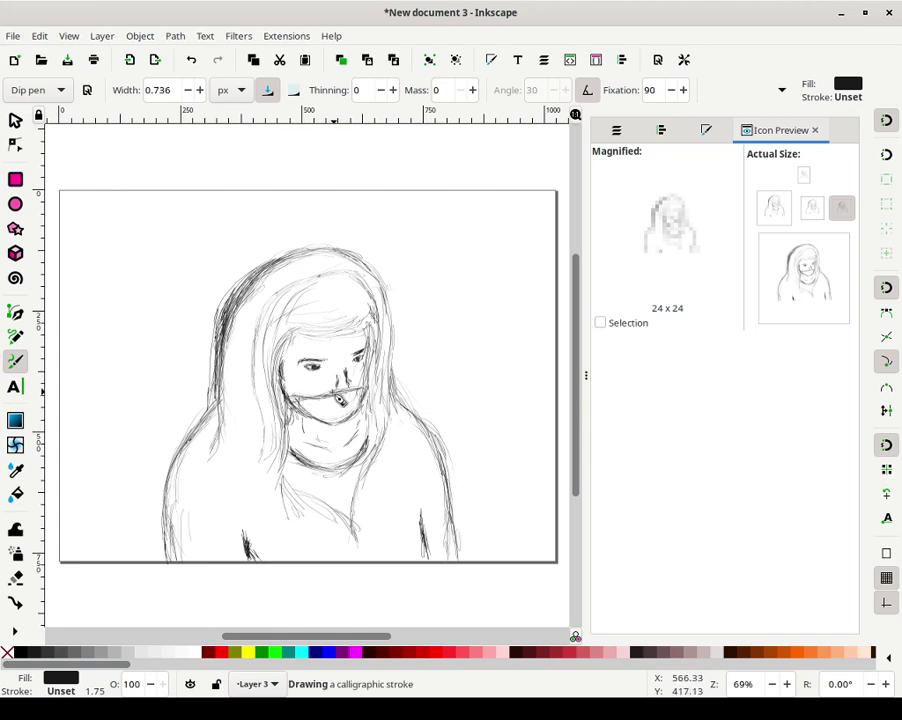
mouse_move(355, 395)
mouse_down()
mouse_move(311, 457)
mouse_move(295, 451)
mouse_move(330, 405)
mouse_move(293, 405)
mouse_up()
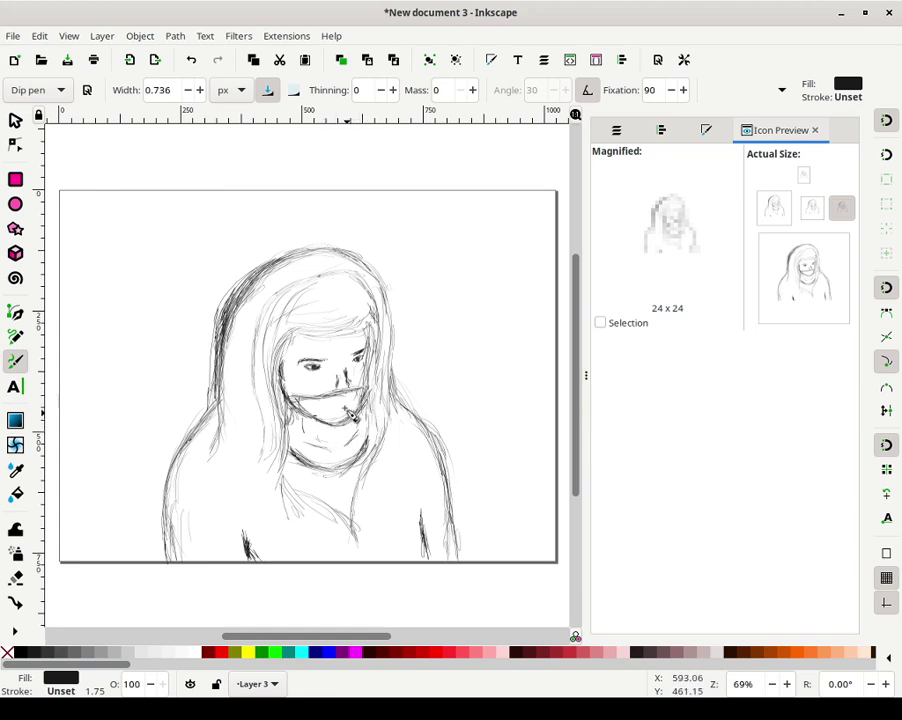
mouse_move(362, 367)
mouse_down()
mouse_move(369, 365)
mouse_move(360, 358)
mouse_move(322, 356)
mouse_up()
mouse_move(304, 353)
mouse_down()
mouse_move(289, 361)
mouse_move(291, 450)
mouse_up()
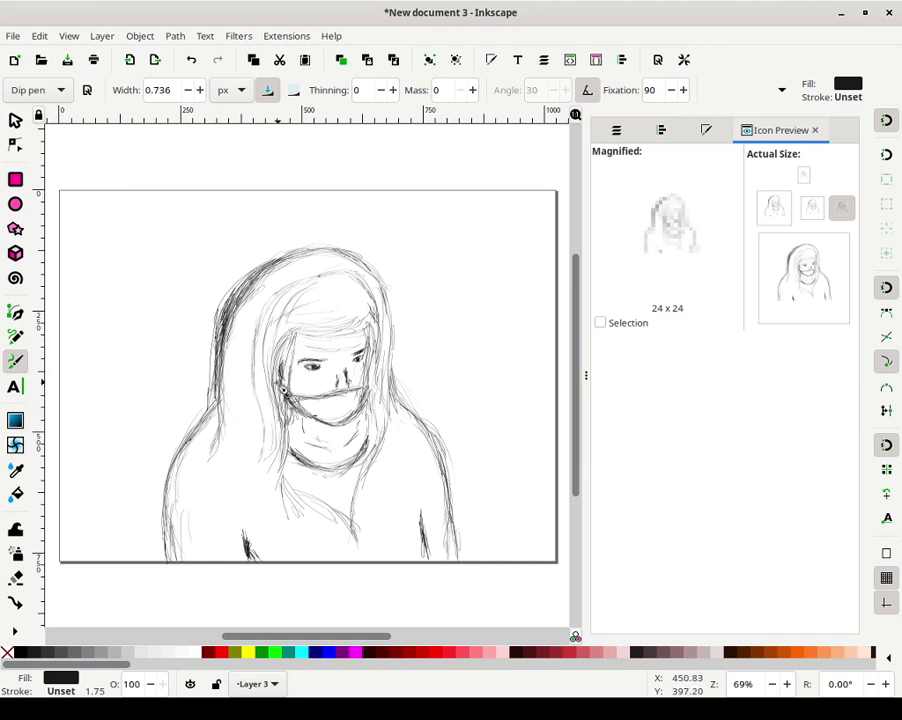
mouse_move(305, 345)
mouse_down()
mouse_move(288, 402)
mouse_move(316, 340)
mouse_move(287, 384)
mouse_move(314, 340)
mouse_move(290, 360)
mouse_move(344, 347)
mouse_move(297, 336)
mouse_up()
mouse_move(279, 394)
mouse_down()
mouse_move(299, 335)
mouse_move(366, 330)
mouse_up()
mouse_move(377, 317)
mouse_down()
mouse_move(371, 376)
mouse_move(407, 403)
mouse_up()
mouse_move(402, 352)
mouse_down()
mouse_move(375, 285)
mouse_move(400, 349)
mouse_up()
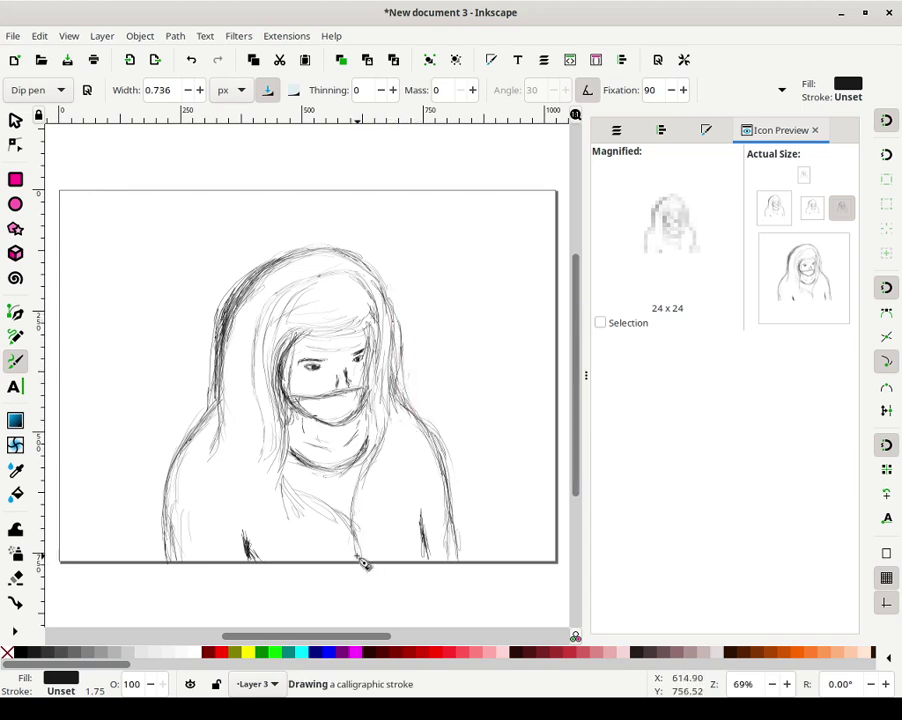
Extend and darken the folds on the chest, adding a heavy lapel line from the left side toward the centre
mouse_move(323, 505)
mouse_down()
mouse_move(365, 555)
mouse_move(316, 502)
mouse_up()
mouse_move(266, 485)
mouse_down()
mouse_move(253, 473)
mouse_move(258, 499)
mouse_move(256, 490)
mouse_up()
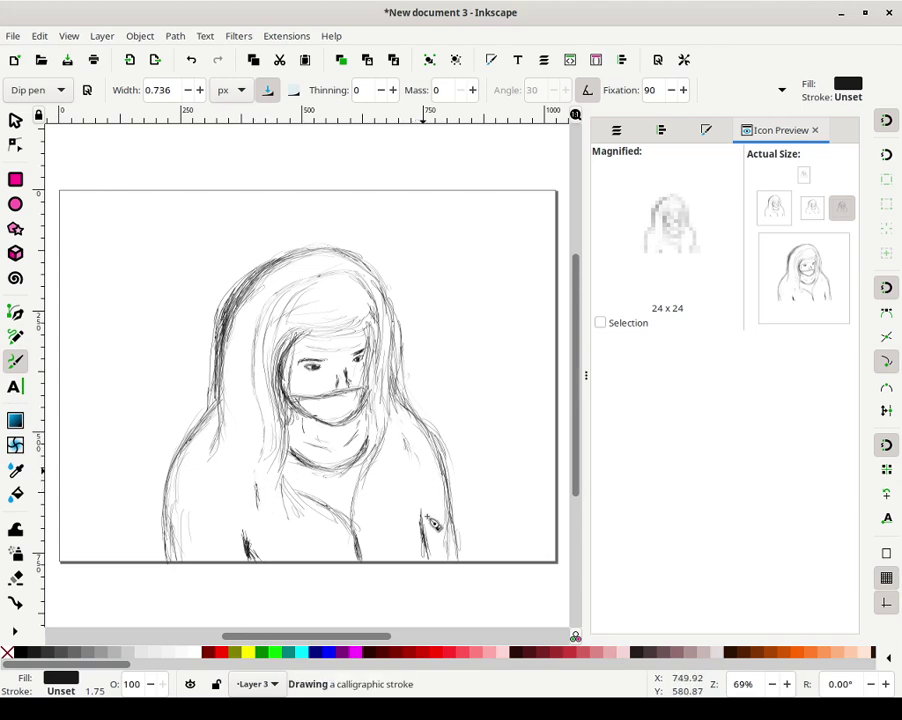
mouse_move(364, 338)
mouse_down()
mouse_move(370, 386)
mouse_move(378, 344)
mouse_move(367, 494)
mouse_move(376, 461)
mouse_move(369, 490)
mouse_move(390, 442)
mouse_move(385, 467)
mouse_move(408, 434)
mouse_move(398, 415)
mouse_move(409, 439)
mouse_move(412, 424)
mouse_move(397, 393)
mouse_move(403, 424)
mouse_move(370, 498)
mouse_up()
drag(381, 477, 381, 528)
mouse_move(254, 464)
mouse_down()
mouse_move(255, 502)
mouse_move(279, 508)
mouse_move(260, 497)
mouse_move(264, 510)
mouse_move(257, 484)
mouse_move(263, 509)
mouse_move(256, 494)
mouse_move(334, 541)
mouse_up()
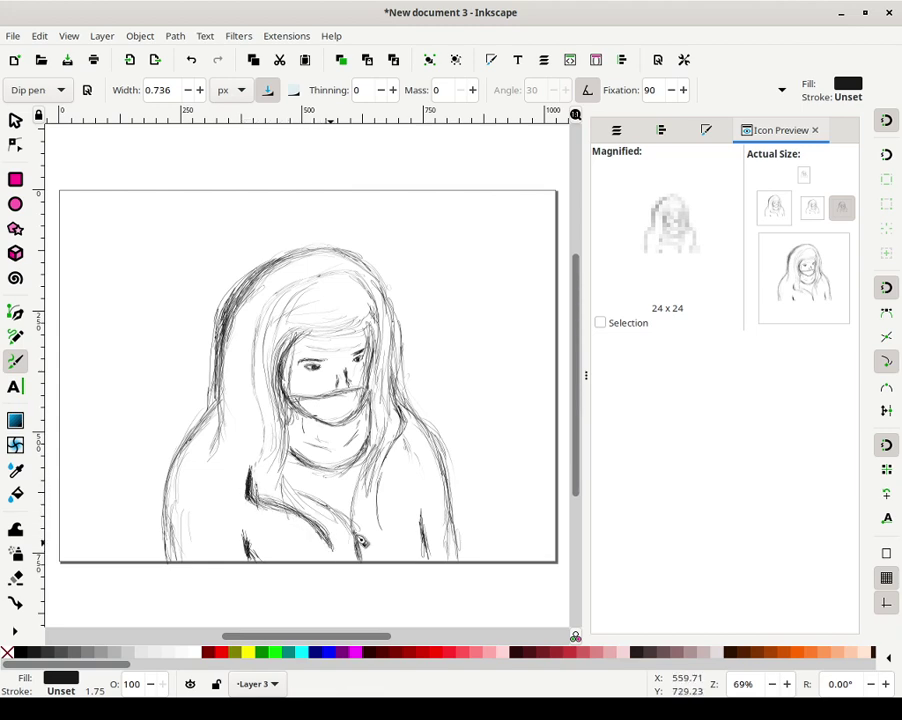
Darken the drapes on both sides of the neck and add fold strokes on the left shoulder and right arm
mouse_move(380, 528)
mouse_down()
mouse_move(388, 476)
mouse_move(408, 474)
mouse_move(377, 501)
mouse_move(389, 462)
mouse_move(381, 519)
mouse_move(404, 443)
mouse_move(384, 484)
mouse_move(410, 441)
mouse_move(390, 464)
mouse_move(414, 428)
mouse_move(388, 487)
mouse_move(402, 463)
mouse_move(389, 526)
mouse_move(402, 459)
mouse_move(390, 487)
mouse_move(410, 442)
mouse_move(395, 524)
mouse_move(393, 497)
mouse_move(389, 546)
mouse_up()
mouse_move(364, 490)
mouse_down()
mouse_move(382, 442)
mouse_move(380, 352)
mouse_move(380, 435)
mouse_move(370, 455)
mouse_move(340, 420)
mouse_up()
mouse_move(295, 470)
mouse_down()
mouse_move(295, 486)
mouse_move(316, 498)
mouse_move(286, 471)
mouse_move(287, 481)
mouse_move(298, 433)
mouse_move(293, 420)
mouse_move(294, 443)
mouse_move(287, 411)
mouse_up()
mouse_move(257, 455)
mouse_down()
mouse_move(247, 470)
mouse_move(258, 433)
mouse_move(264, 449)
mouse_move(243, 472)
mouse_move(252, 492)
mouse_move(234, 474)
mouse_move(246, 475)
mouse_move(188, 481)
mouse_move(199, 462)
mouse_move(212, 478)
mouse_move(196, 490)
mouse_up()
mouse_move(416, 452)
mouse_down()
mouse_move(418, 426)
mouse_move(457, 517)
mouse_up()
mouse_move(457, 519)
mouse_down()
mouse_move(457, 555)
mouse_move(435, 483)
mouse_up()
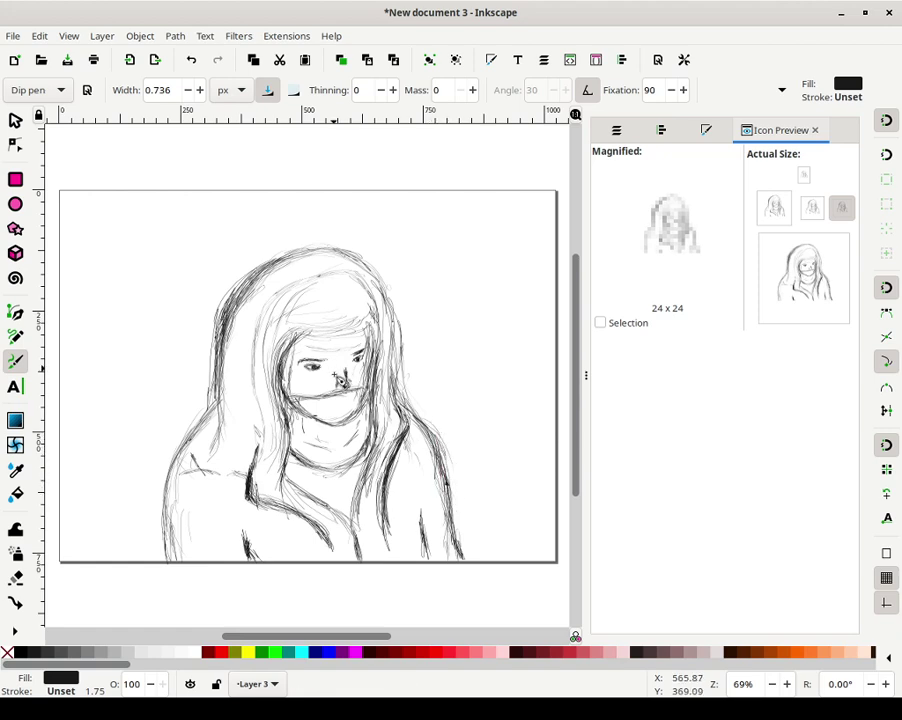
Add light shading strokes around the nose and cheeks, and darken the outer outline of the hood and shoulders
mouse_move(304, 375)
mouse_down()
mouse_move(329, 391)
mouse_move(337, 373)
mouse_up()
drag(336, 364, 350, 375)
mouse_move(344, 359)
mouse_down()
mouse_move(353, 380)
mouse_move(355, 370)
mouse_move(363, 379)
mouse_move(308, 388)
mouse_up()
mouse_move(311, 380)
mouse_down()
mouse_move(368, 384)
mouse_move(338, 400)
mouse_up()
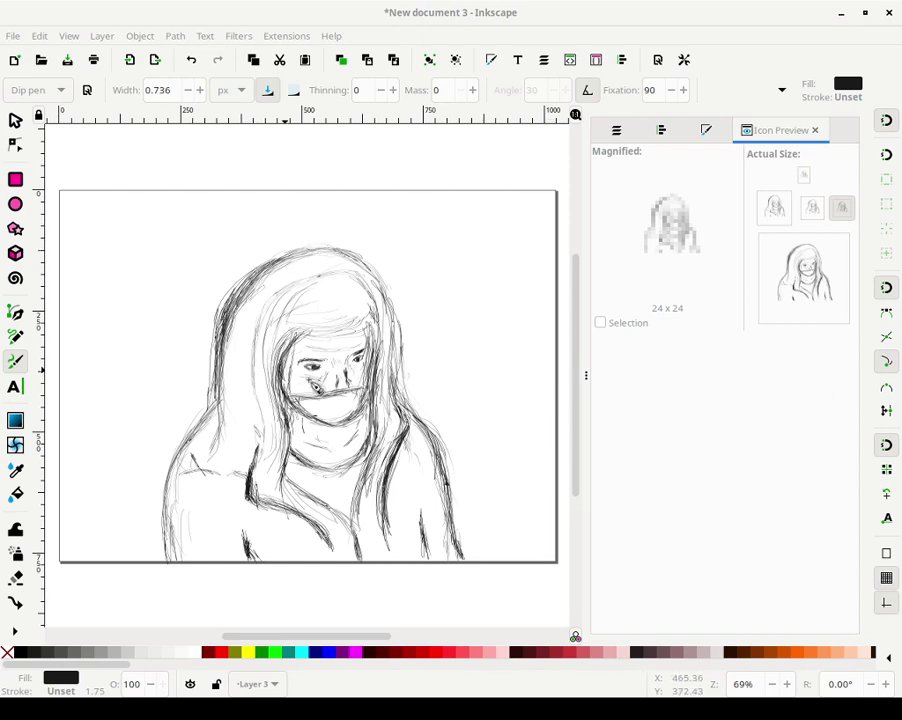
mouse_move(421, 432)
mouse_down()
mouse_move(400, 387)
mouse_move(407, 416)
mouse_move(409, 363)
mouse_move(405, 386)
mouse_move(395, 311)
mouse_move(405, 349)
mouse_move(401, 324)
mouse_move(387, 295)
mouse_move(399, 307)
mouse_move(367, 269)
mouse_move(393, 305)
mouse_move(376, 279)
mouse_move(406, 376)
mouse_move(407, 334)
mouse_move(383, 289)
mouse_move(349, 256)
mouse_move(321, 250)
mouse_move(266, 276)
mouse_move(295, 259)
mouse_move(252, 290)
mouse_move(308, 257)
mouse_move(265, 277)
mouse_move(316, 257)
mouse_move(345, 261)
mouse_move(305, 252)
mouse_move(350, 260)
mouse_move(292, 249)
mouse_move(350, 261)
mouse_up()
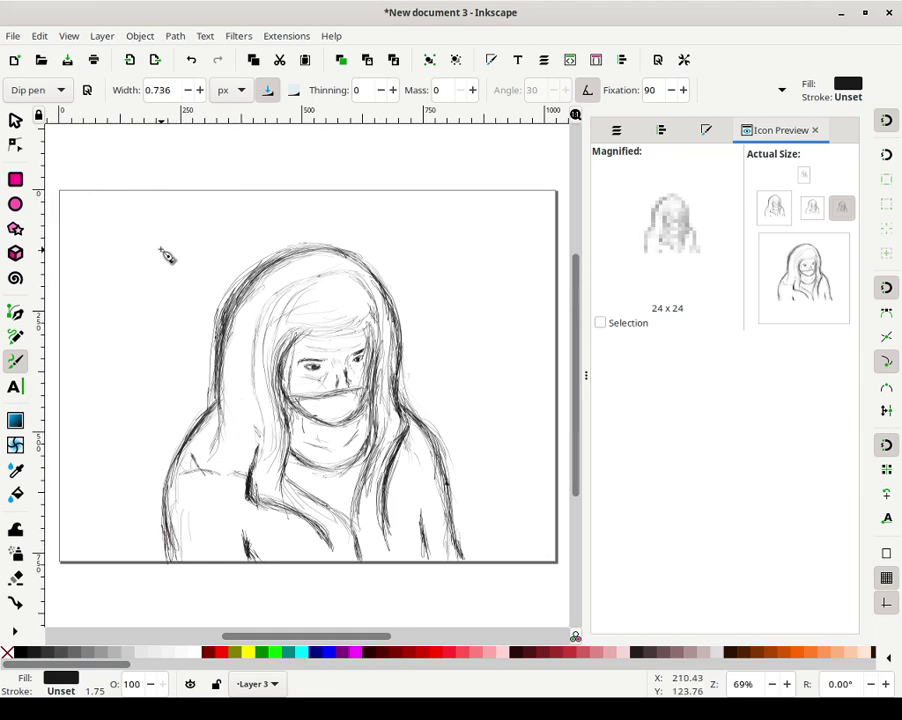
Sketch a smaller background figure behind the hood at the page's upper left, outlining its head, torso and waist
mouse_move(162, 231)
mouse_down()
mouse_move(179, 306)
mouse_move(180, 280)
mouse_up()
mouse_move(163, 247)
mouse_down()
mouse_move(168, 232)
mouse_move(200, 218)
mouse_move(230, 285)
mouse_up()
mouse_move(175, 310)
mouse_down()
mouse_move(183, 420)
mouse_move(188, 408)
mouse_up()
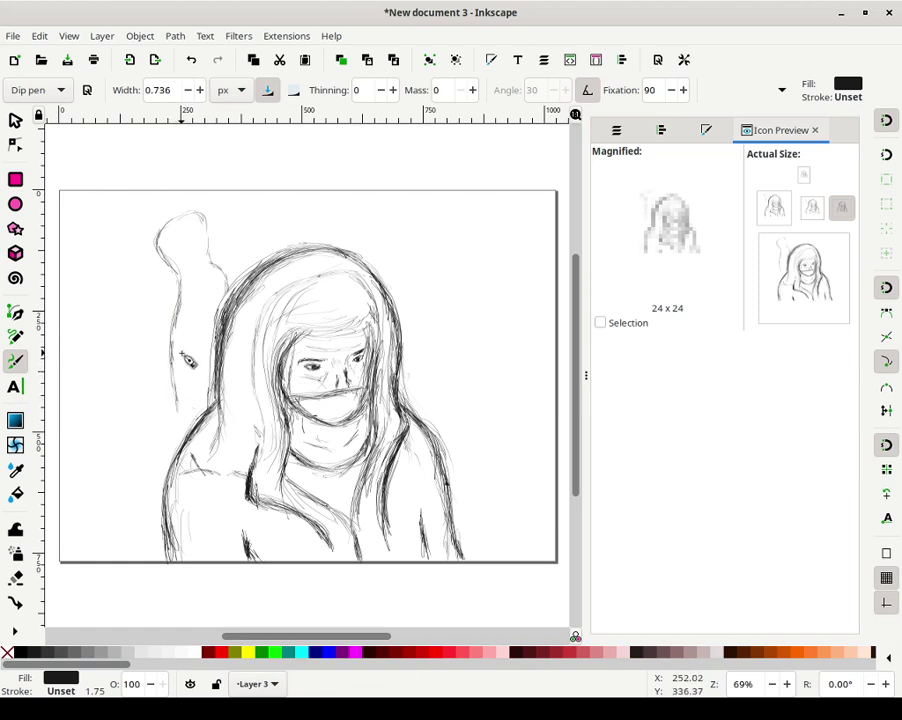
mouse_move(198, 347)
mouse_down()
mouse_move(186, 360)
mouse_move(192, 332)
mouse_move(189, 360)
mouse_up()
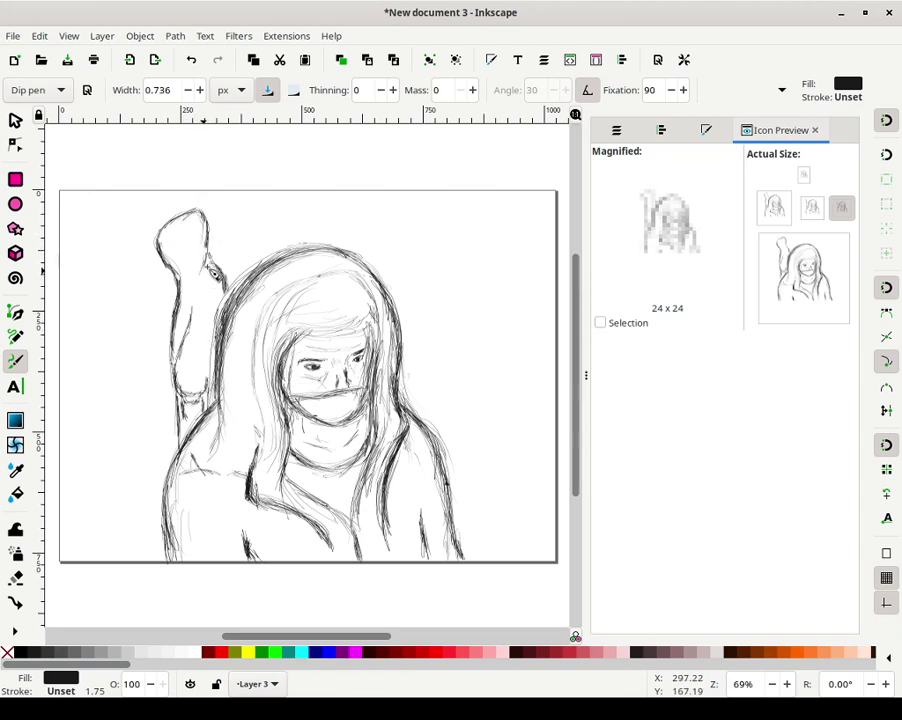
mouse_move(212, 263)
mouse_down()
mouse_move(219, 316)
mouse_move(198, 270)
mouse_move(206, 268)
mouse_move(192, 293)
mouse_move(212, 266)
mouse_move(208, 222)
mouse_move(186, 296)
mouse_move(178, 297)
mouse_move(182, 289)
mouse_move(170, 315)
mouse_move(177, 298)
mouse_move(169, 320)
mouse_move(177, 318)
mouse_move(186, 297)
mouse_move(171, 344)
mouse_move(187, 293)
mouse_move(178, 318)
mouse_move(185, 297)
mouse_move(168, 313)
mouse_move(176, 315)
mouse_move(167, 348)
mouse_move(184, 300)
mouse_up()
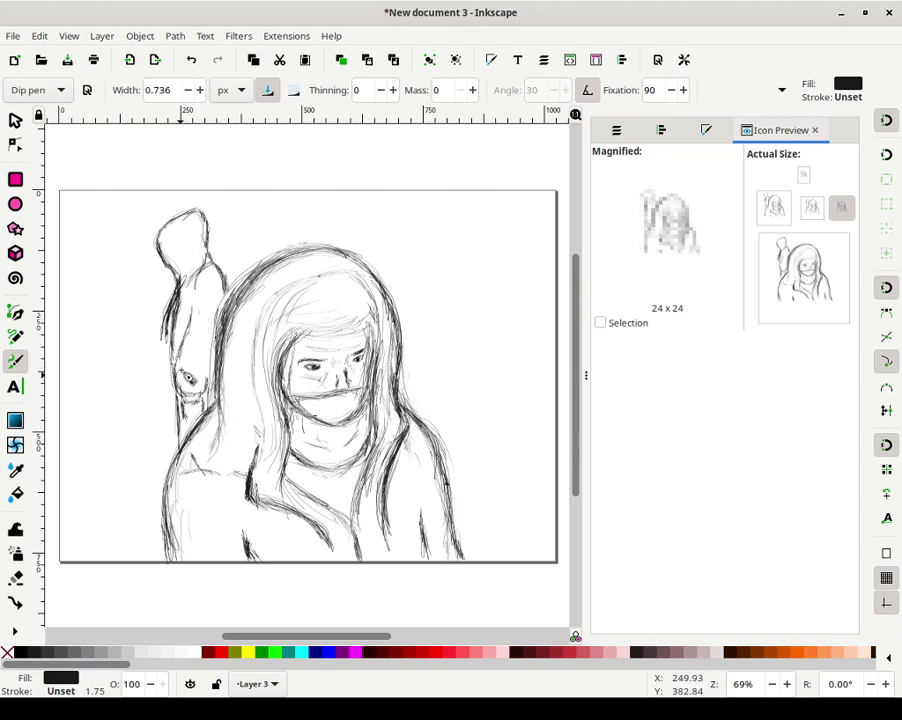
Darken the upper-left background figure's lower body down to the main character's shoulder
mouse_move(181, 376)
mouse_down()
mouse_move(178, 345)
mouse_move(185, 403)
mouse_move(176, 350)
mouse_move(180, 364)
mouse_move(183, 322)
mouse_move(187, 454)
mouse_move(178, 397)
mouse_move(181, 422)
mouse_move(186, 394)
mouse_move(176, 433)
mouse_up()
drag(175, 412, 178, 447)
mouse_move(176, 386)
mouse_down()
mouse_move(174, 469)
mouse_move(180, 436)
mouse_move(177, 461)
mouse_move(186, 451)
mouse_up()
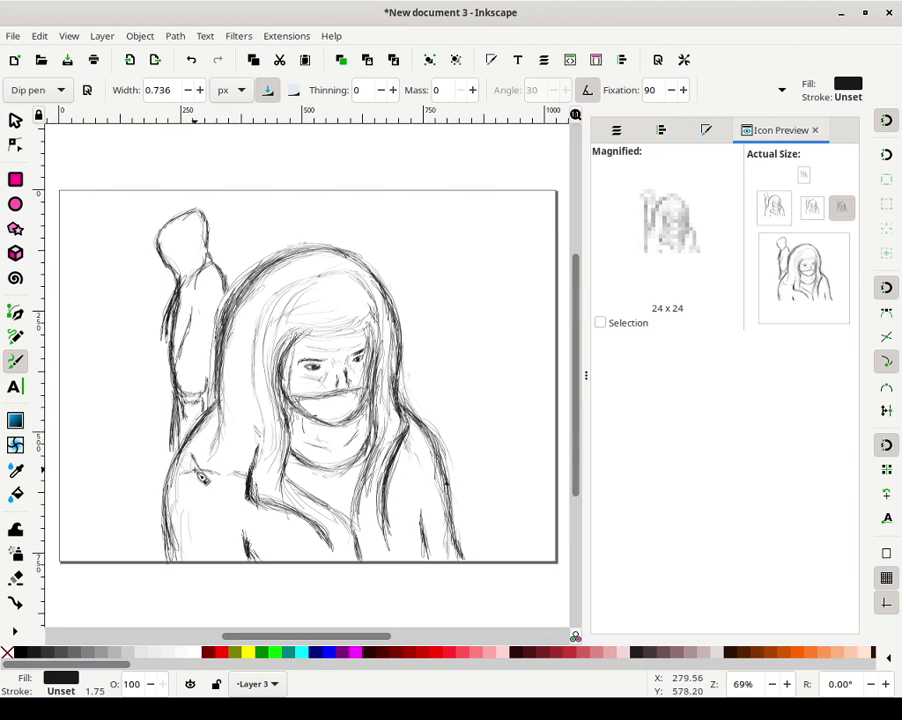
mouse_move(195, 331)
mouse_down()
mouse_move(199, 304)
mouse_move(181, 377)
mouse_move(195, 326)
mouse_move(210, 324)
mouse_up()
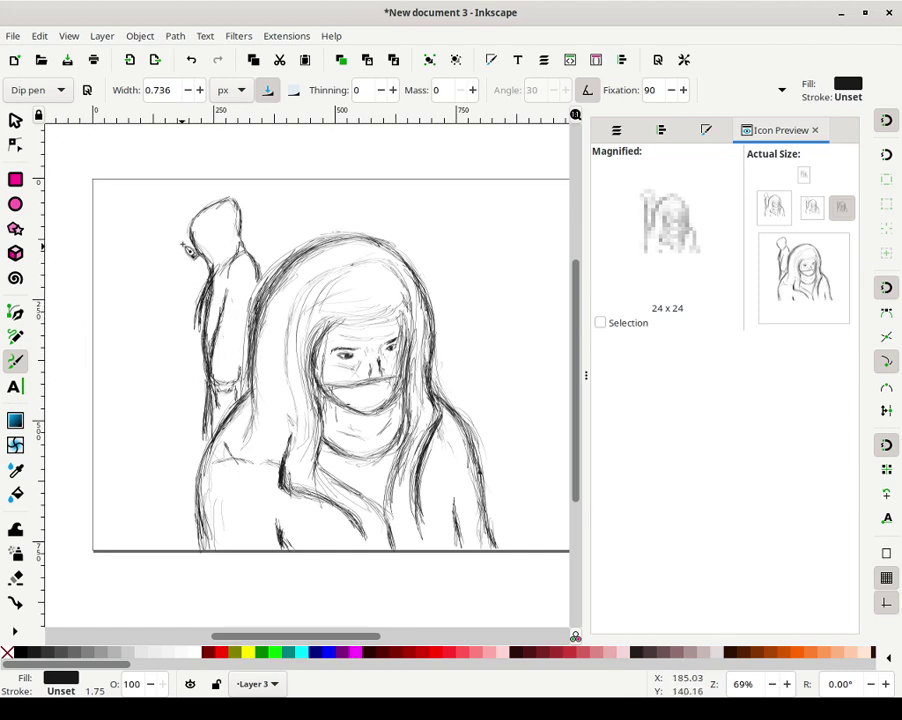
Sketch the background figure's arm as two parallel lines reaching diagonally down to the left from its shoulder
drag(192, 253, 187, 252)
drag(187, 252, 164, 284)
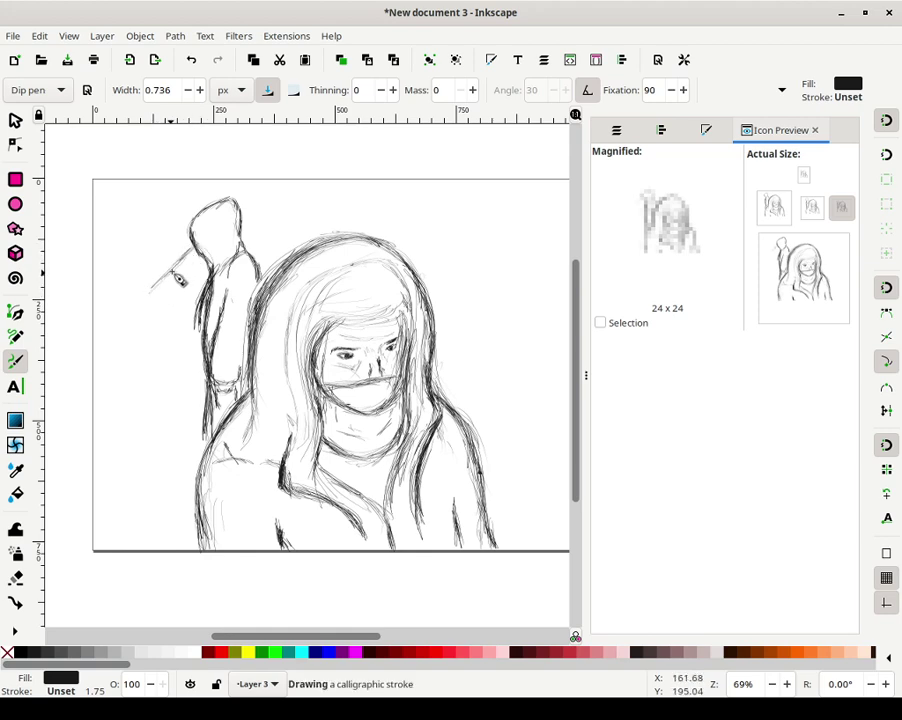
drag(158, 285, 190, 252)
mouse_move(192, 247)
mouse_down()
mouse_move(147, 295)
mouse_move(151, 276)
mouse_move(139, 306)
mouse_move(151, 296)
mouse_up()
drag(141, 298, 198, 251)
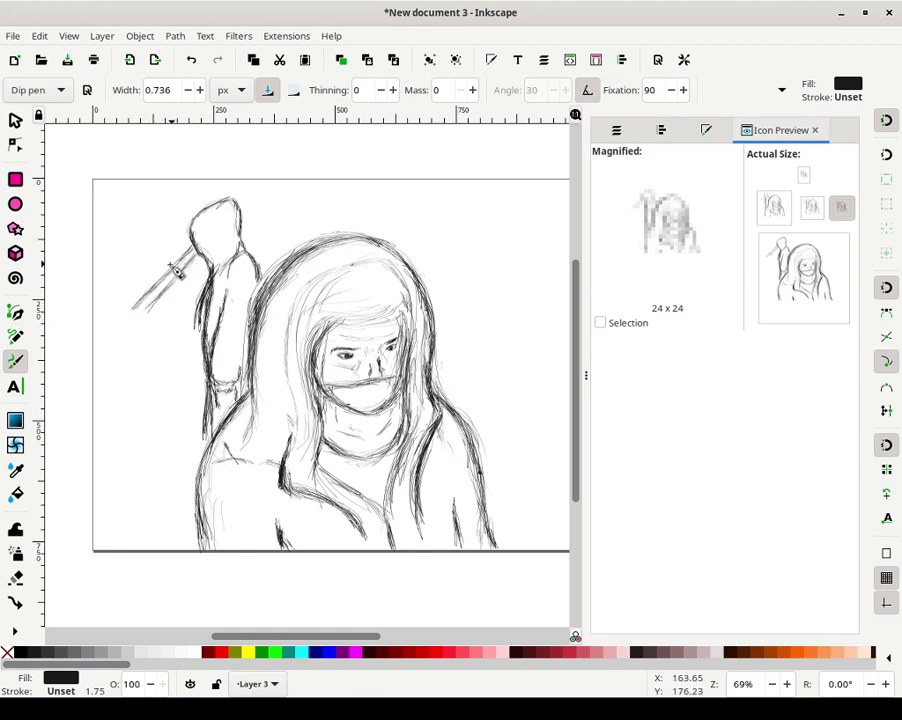
drag(174, 268, 180, 277)
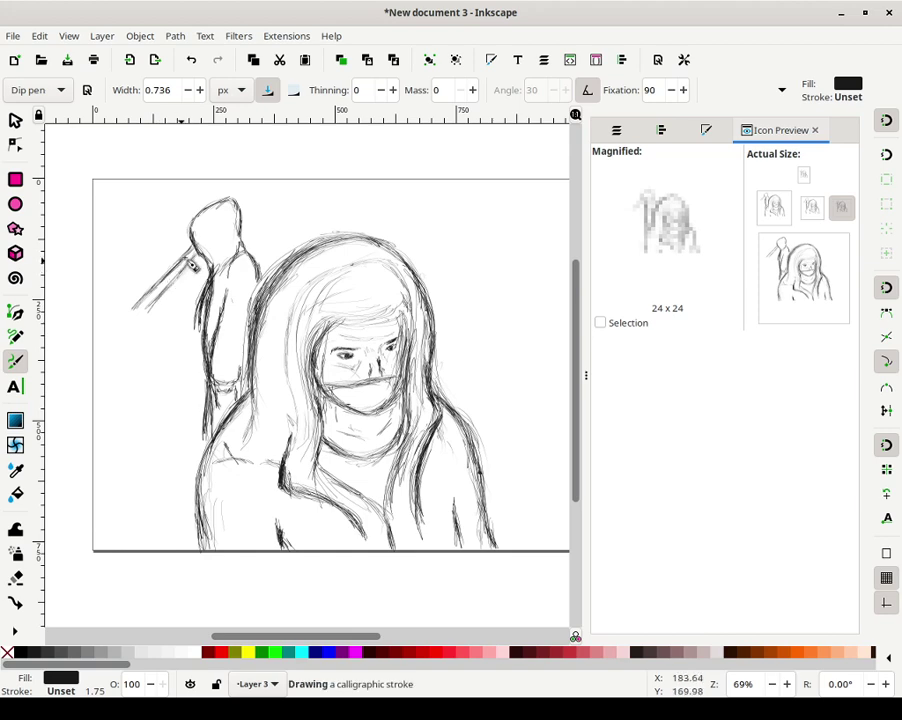
Thicken both edges of the upper-left figure's diagonal arm with repeated strokes
mouse_move(182, 276)
mouse_down()
mouse_move(144, 317)
mouse_move(165, 292)
mouse_move(142, 315)
mouse_move(160, 290)
mouse_up()
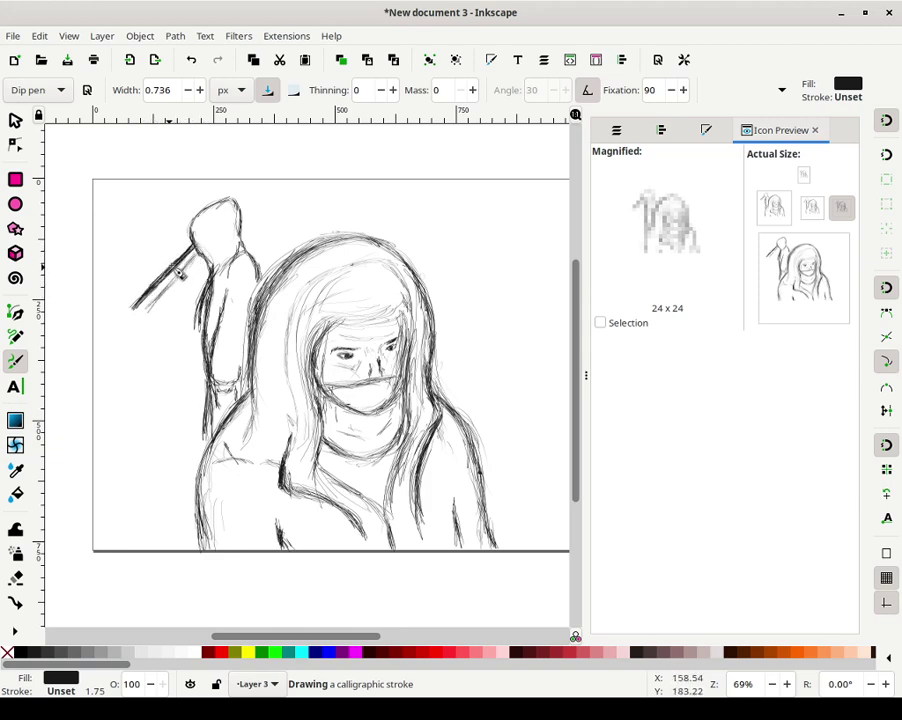
drag(197, 250, 145, 308)
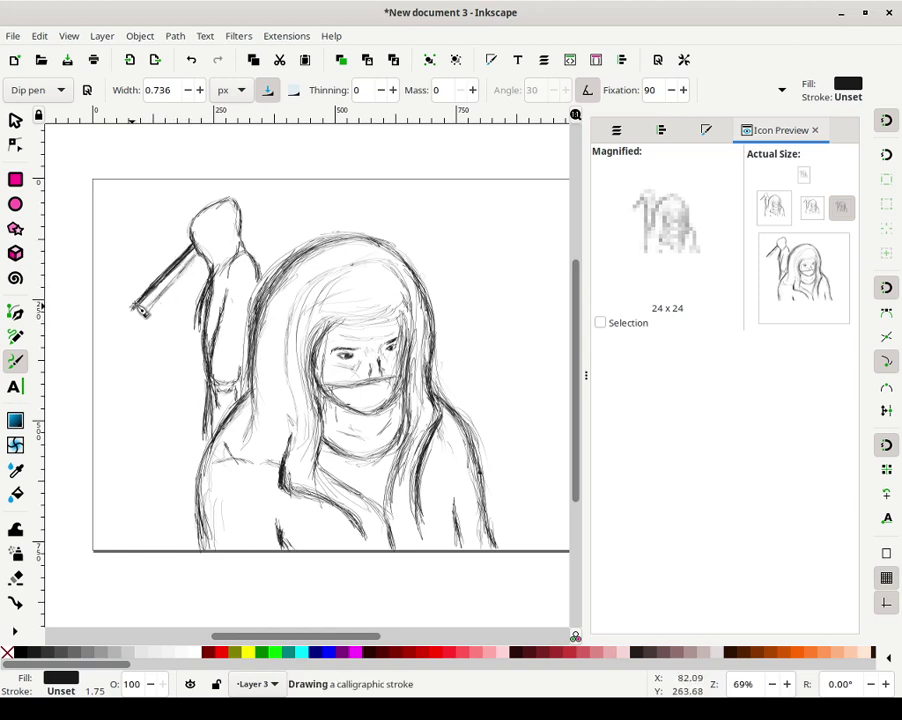
mouse_move(138, 309)
mouse_down()
mouse_move(199, 259)
mouse_move(152, 317)
mouse_move(204, 259)
mouse_move(175, 290)
mouse_move(198, 262)
mouse_move(168, 282)
mouse_up()
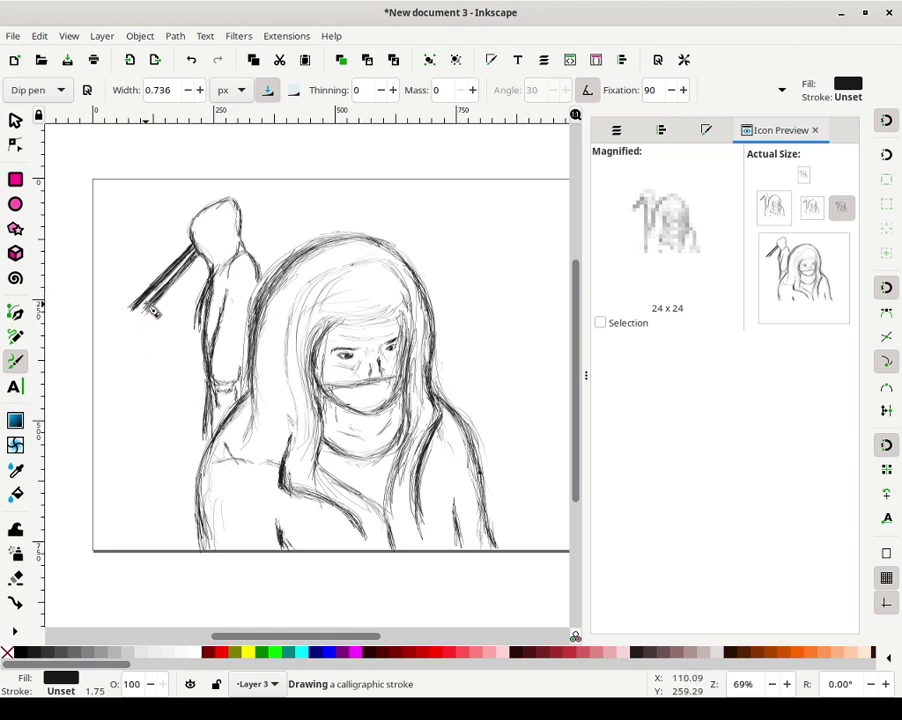
mouse_move(153, 303)
mouse_down()
mouse_move(138, 307)
mouse_move(142, 317)
mouse_up()
Draw light wavy flames rising around the end of the arm, with a loose rounded outline below as the fire's base
mouse_move(130, 306)
mouse_down()
mouse_move(167, 210)
mouse_move(108, 259)
mouse_move(135, 282)
mouse_move(136, 244)
mouse_move(130, 279)
mouse_move(120, 256)
mouse_move(118, 280)
mouse_move(127, 228)
mouse_move(117, 263)
mouse_move(129, 228)
mouse_move(141, 267)
mouse_move(138, 227)
mouse_move(142, 235)
mouse_move(126, 205)
mouse_move(122, 226)
mouse_move(128, 195)
mouse_move(135, 216)
mouse_move(131, 187)
mouse_move(147, 233)
mouse_move(148, 252)
mouse_move(138, 207)
mouse_move(148, 279)
mouse_move(146, 223)
mouse_move(155, 270)
mouse_move(143, 164)
mouse_up()
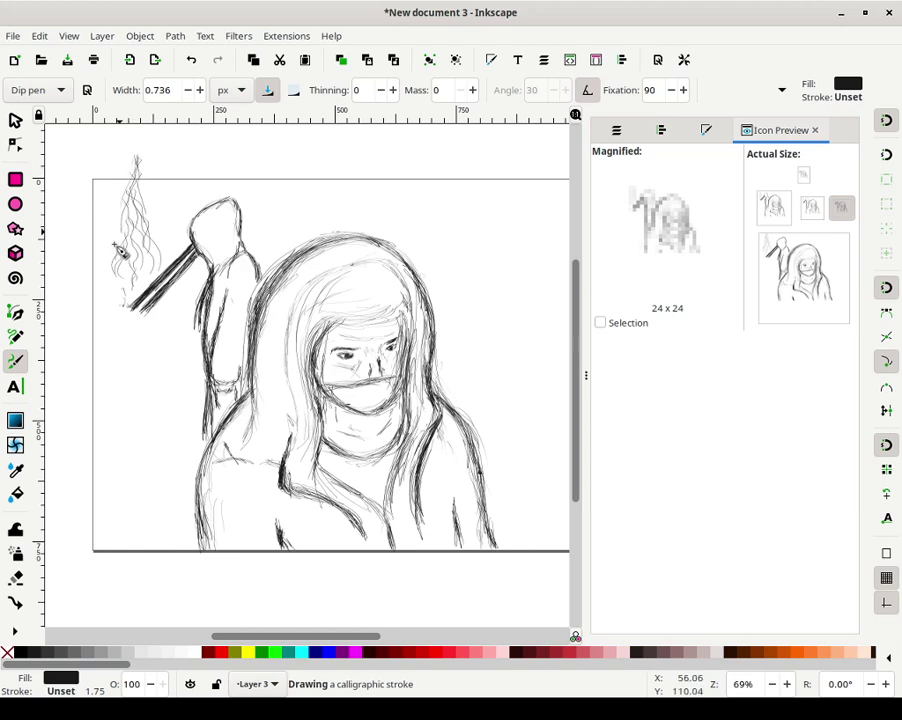
mouse_move(97, 301)
mouse_down()
mouse_move(153, 320)
mouse_move(164, 308)
mouse_move(168, 328)
mouse_move(166, 293)
mouse_move(148, 266)
mouse_move(101, 283)
mouse_move(102, 251)
mouse_move(110, 268)
mouse_move(102, 223)
mouse_up()
drag(163, 205, 181, 275)
drag(186, 320, 181, 276)
mouse_move(98, 314)
mouse_down()
mouse_move(61, 320)
mouse_move(90, 326)
mouse_move(64, 330)
mouse_move(72, 317)
mouse_move(100, 345)
mouse_move(68, 343)
mouse_move(90, 360)
mouse_move(198, 355)
mouse_up()
mouse_move(188, 361)
mouse_down()
mouse_move(79, 353)
mouse_move(150, 362)
mouse_up()
mouse_move(147, 358)
mouse_down()
mouse_move(97, 340)
mouse_move(79, 355)
mouse_move(88, 359)
mouse_up()
drag(158, 359, 160, 352)
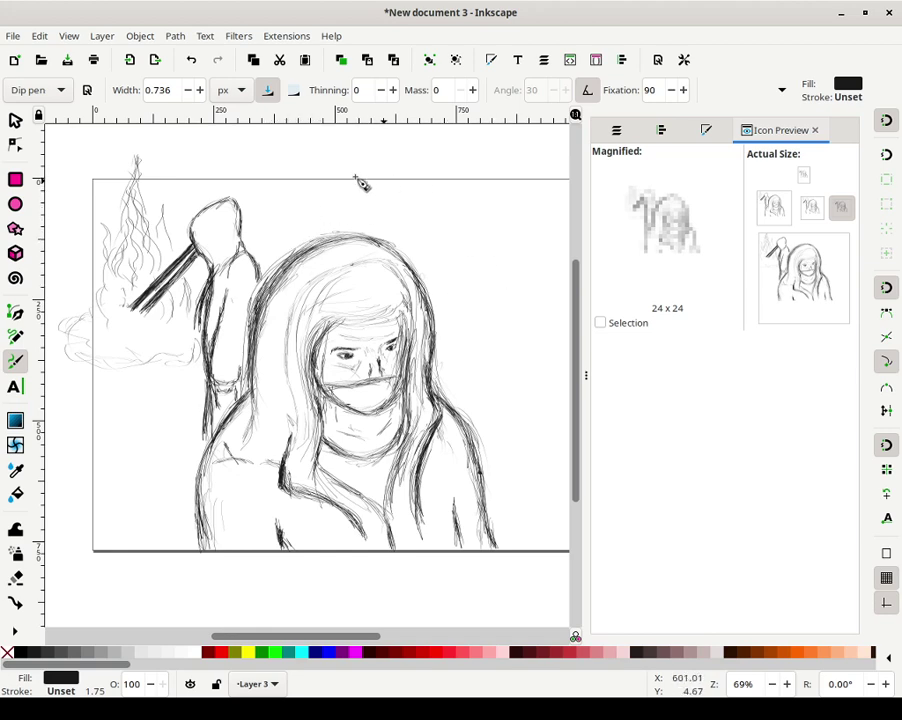
Sketch a second background figure at the page's upper right, with an open coat, a hanging sleeve and a hooded head
mouse_move(528, 311)
mouse_down()
mouse_move(387, 351)
mouse_move(371, 370)
mouse_up()
scroll(396, 370, left, 2)
scroll(396, 370, up, 1)
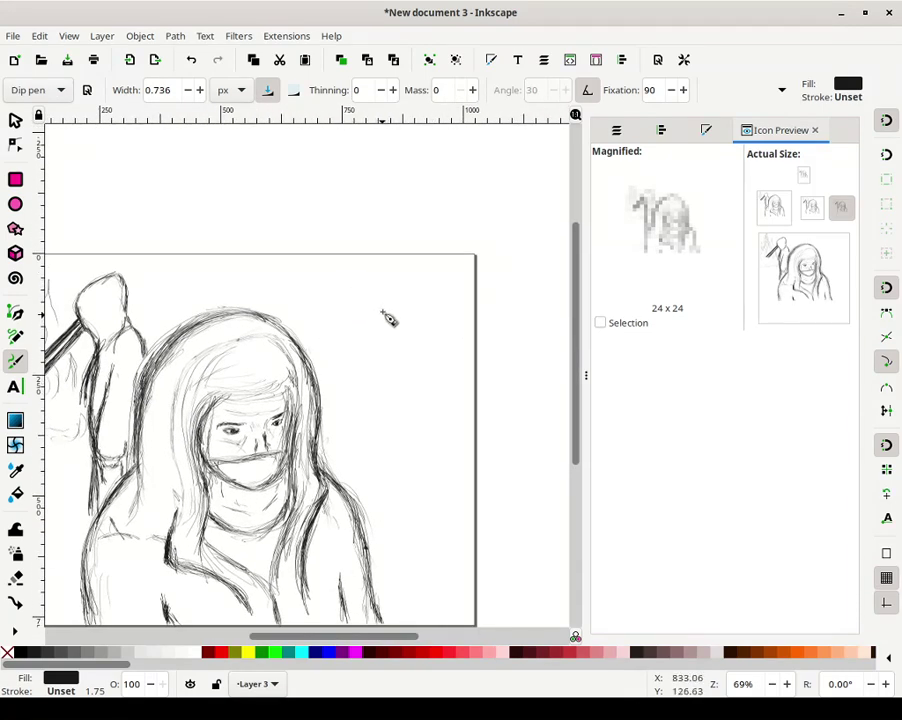
mouse_move(374, 300)
mouse_down()
mouse_move(377, 316)
mouse_move(381, 297)
mouse_move(370, 307)
mouse_move(386, 322)
mouse_move(387, 340)
mouse_up()
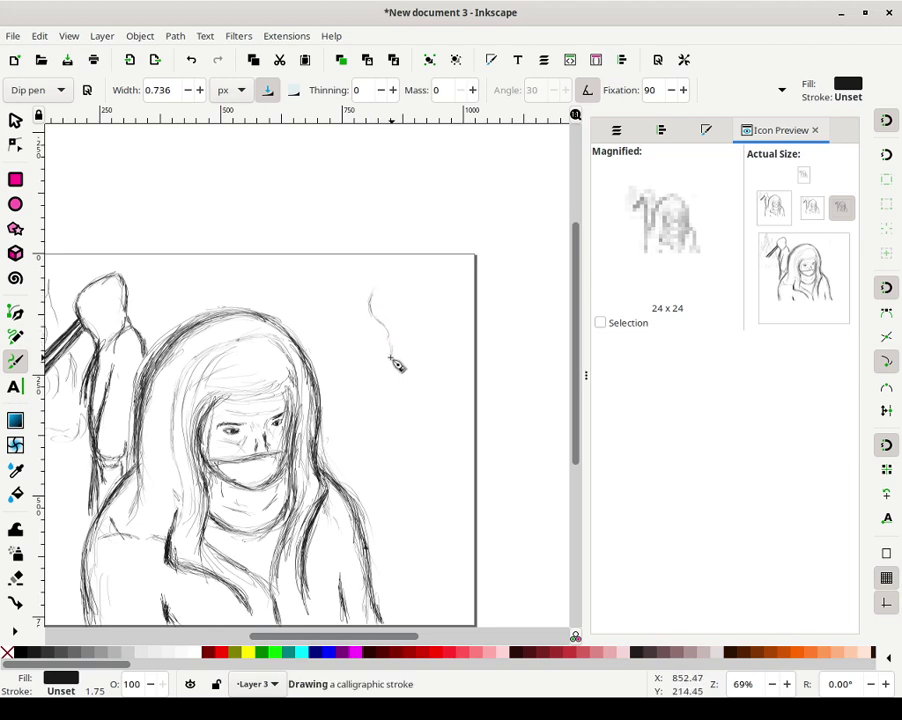
drag(390, 338, 414, 425)
drag(417, 433, 417, 434)
mouse_move(393, 343)
mouse_down()
mouse_move(402, 397)
mouse_move(386, 430)
mouse_up()
mouse_move(392, 368)
mouse_down()
mouse_move(383, 439)
mouse_move(360, 449)
mouse_move(384, 441)
mouse_move(355, 452)
mouse_move(362, 414)
mouse_move(360, 440)
mouse_move(384, 438)
mouse_up()
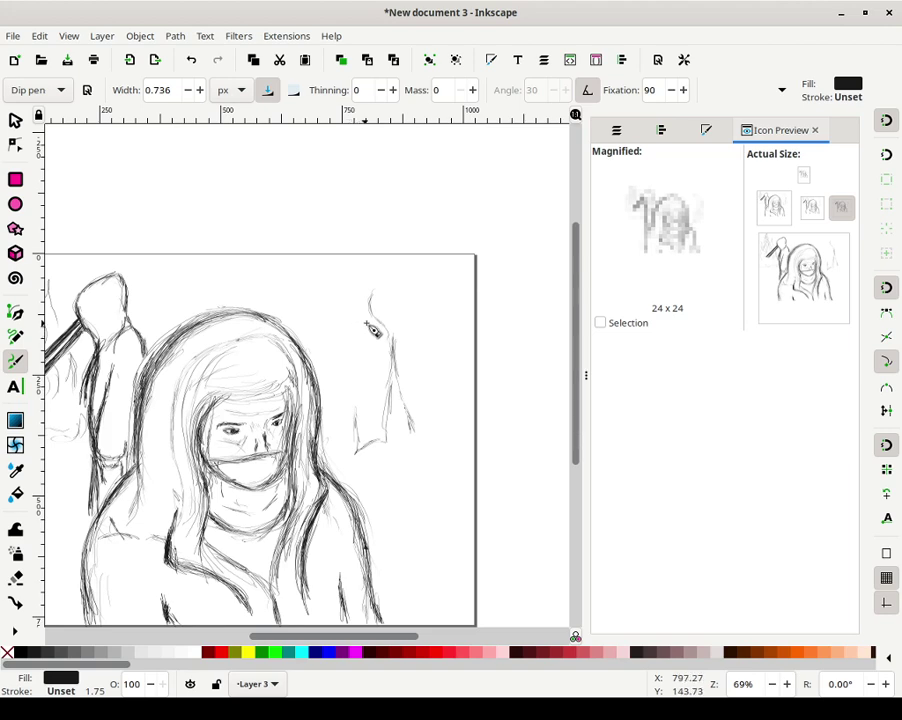
mouse_move(369, 333)
mouse_down()
mouse_move(349, 385)
mouse_move(362, 418)
mouse_up()
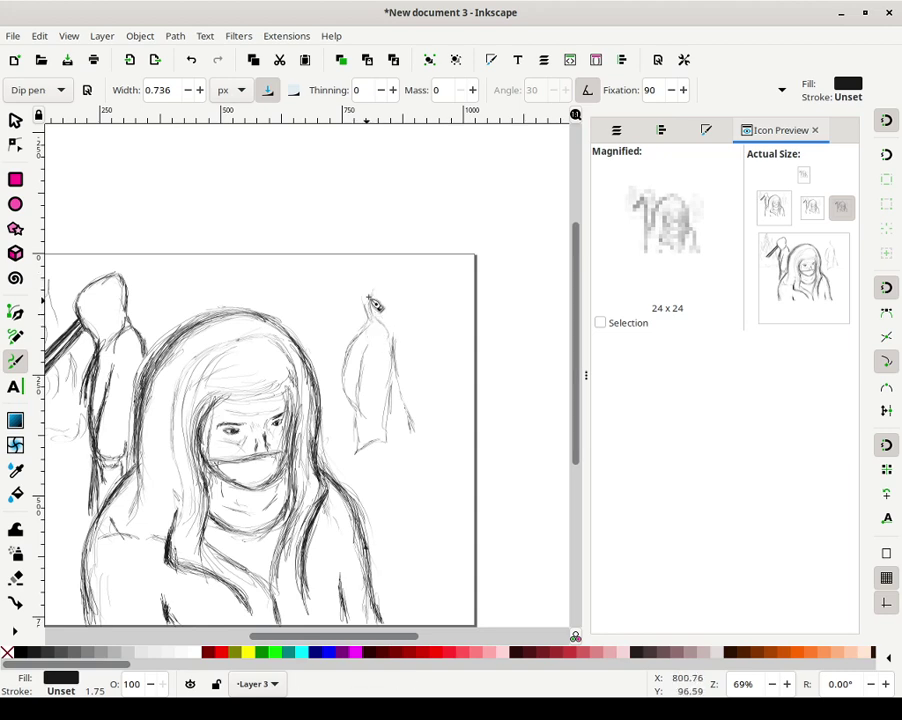
mouse_move(377, 293)
mouse_down()
mouse_move(403, 286)
mouse_move(374, 307)
mouse_move(381, 314)
mouse_up()
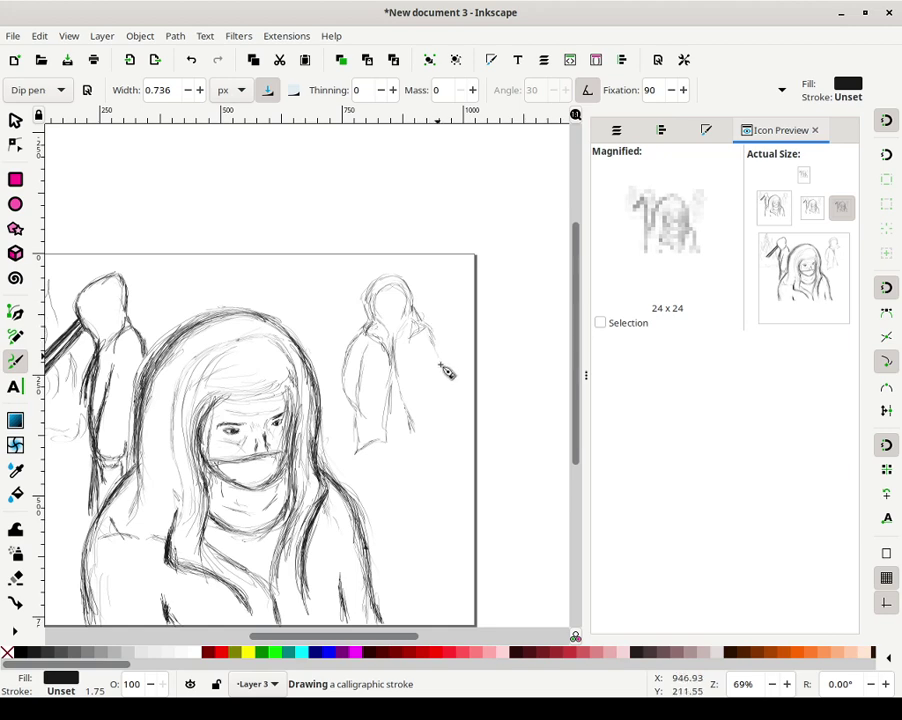
Add an outstretched arm with an open hand and a flaring coat tail to the upper-right figure
drag(433, 387, 435, 391)
drag(422, 368, 430, 385)
mouse_move(424, 360)
mouse_down()
mouse_move(440, 406)
mouse_move(455, 413)
mouse_move(445, 441)
mouse_move(482, 455)
mouse_move(443, 423)
mouse_move(465, 447)
mouse_move(451, 452)
mouse_move(493, 457)
mouse_move(433, 382)
mouse_move(438, 374)
mouse_move(445, 389)
mouse_move(450, 370)
mouse_move(458, 383)
mouse_move(463, 356)
mouse_move(471, 373)
mouse_up()
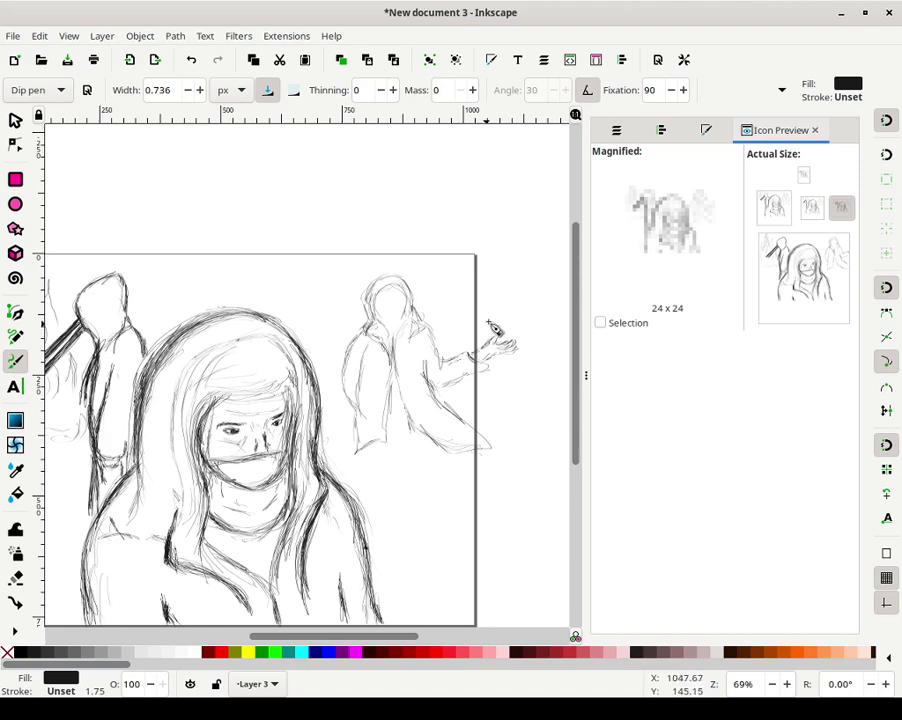
Darken the right front edge of the second figure's coat and the inner line of its left sleeve
scroll(366, 346, right, 4)
scroll(366, 346, up, 2)
mouse_move(249, 487)
mouse_down()
mouse_move(248, 457)
mouse_move(263, 504)
mouse_move(260, 496)
mouse_move(298, 518)
mouse_move(250, 478)
mouse_up()
mouse_move(230, 499)
mouse_down()
mouse_move(210, 526)
mouse_move(198, 504)
mouse_move(220, 471)
mouse_move(196, 488)
mouse_up()
drag(197, 441, 196, 489)
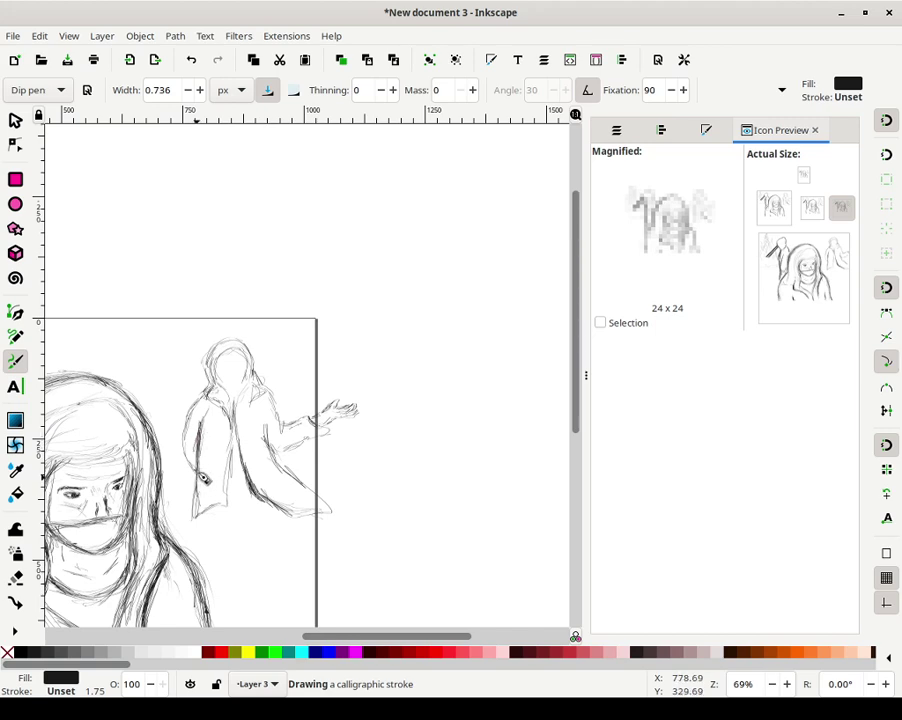
mouse_move(203, 456)
mouse_down()
mouse_move(203, 526)
mouse_move(197, 500)
mouse_move(200, 532)
mouse_up()
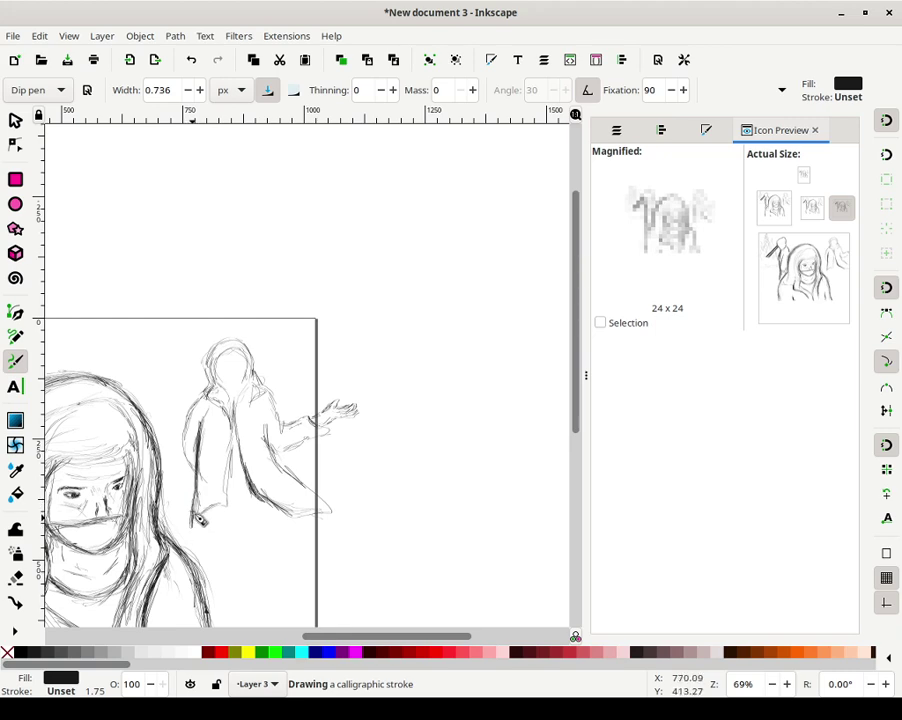
Reinforce the second figure's coat hem, front opening and collar, and thicken the outer edge of its left sleeve
drag(197, 517, 215, 505)
mouse_move(217, 504)
mouse_down()
mouse_move(224, 506)
mouse_move(230, 456)
mouse_up()
mouse_move(228, 500)
mouse_down()
mouse_move(238, 425)
mouse_move(235, 483)
mouse_move(230, 402)
mouse_up()
mouse_move(233, 410)
mouse_down()
mouse_move(248, 439)
mouse_move(244, 402)
mouse_move(254, 399)
mouse_move(243, 432)
mouse_move(254, 395)
mouse_move(247, 460)
mouse_move(252, 404)
mouse_up()
drag(244, 410, 247, 410)
mouse_move(250, 462)
mouse_down()
mouse_move(249, 429)
mouse_move(254, 458)
mouse_move(261, 408)
mouse_move(240, 451)
mouse_move(221, 408)
mouse_up()
drag(207, 396, 202, 400)
drag(205, 393, 187, 431)
drag(196, 406, 189, 435)
drag(197, 405, 187, 438)
mouse_move(187, 430)
mouse_down()
mouse_move(199, 468)
mouse_move(193, 431)
mouse_move(188, 456)
mouse_move(201, 473)
mouse_move(188, 453)
mouse_move(196, 469)
mouse_move(192, 439)
mouse_move(203, 479)
mouse_move(196, 432)
mouse_up()
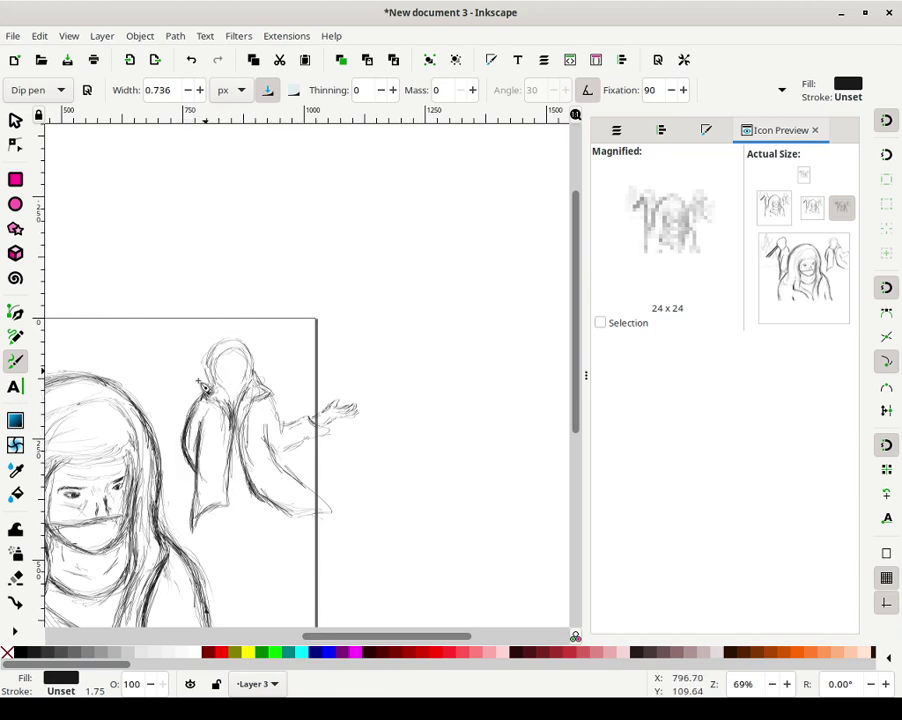
Darken the second figure's hood and collar, and add a face mask and neckline inside the hood
mouse_move(221, 381)
mouse_down()
mouse_move(226, 395)
mouse_move(212, 383)
mouse_move(211, 355)
mouse_move(248, 356)
mouse_move(249, 373)
mouse_move(247, 342)
mouse_move(257, 370)
mouse_move(248, 344)
mouse_move(231, 364)
mouse_up()
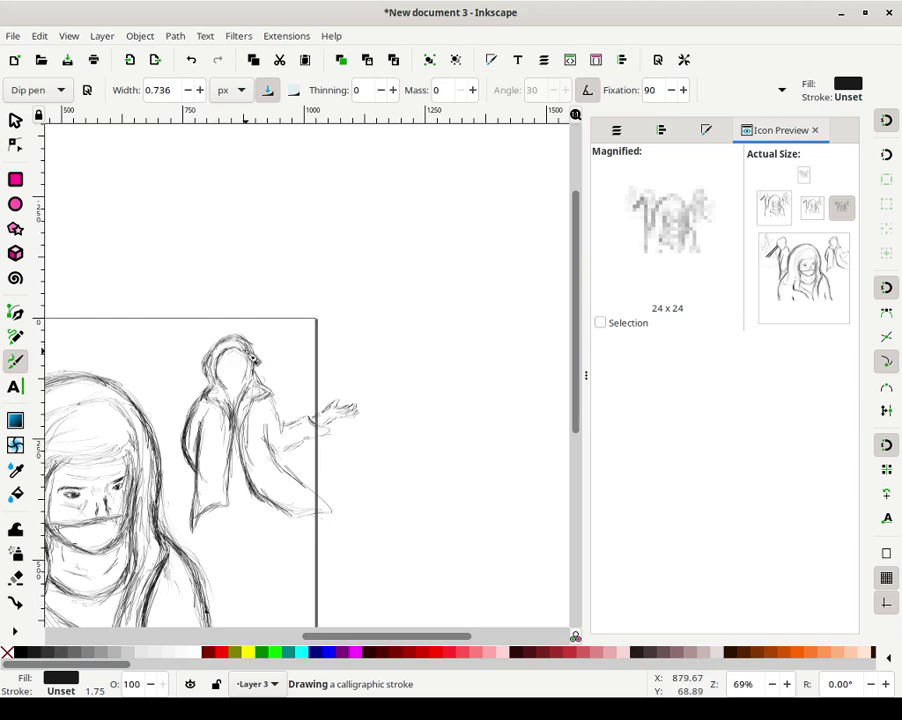
mouse_move(231, 348)
mouse_down()
mouse_move(261, 381)
mouse_move(259, 361)
mouse_move(256, 372)
mouse_move(230, 365)
mouse_move(246, 352)
mouse_move(167, 332)
mouse_move(238, 394)
mouse_up()
mouse_move(240, 395)
mouse_down()
mouse_move(234, 387)
mouse_move(246, 386)
mouse_move(236, 382)
mouse_move(250, 367)
mouse_move(225, 380)
mouse_move(221, 373)
mouse_up()
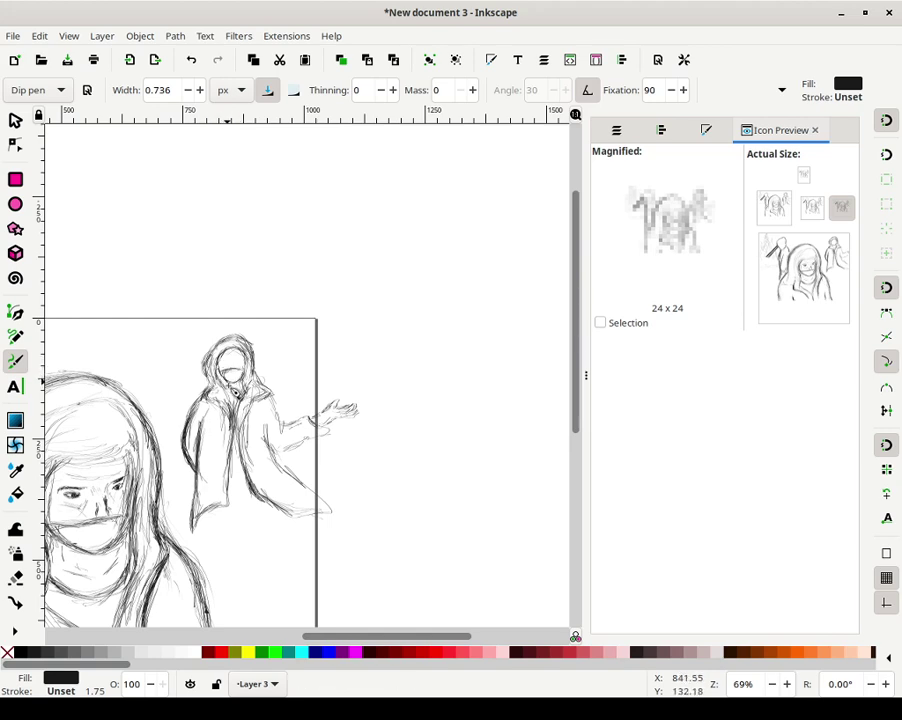
drag(229, 386, 255, 402)
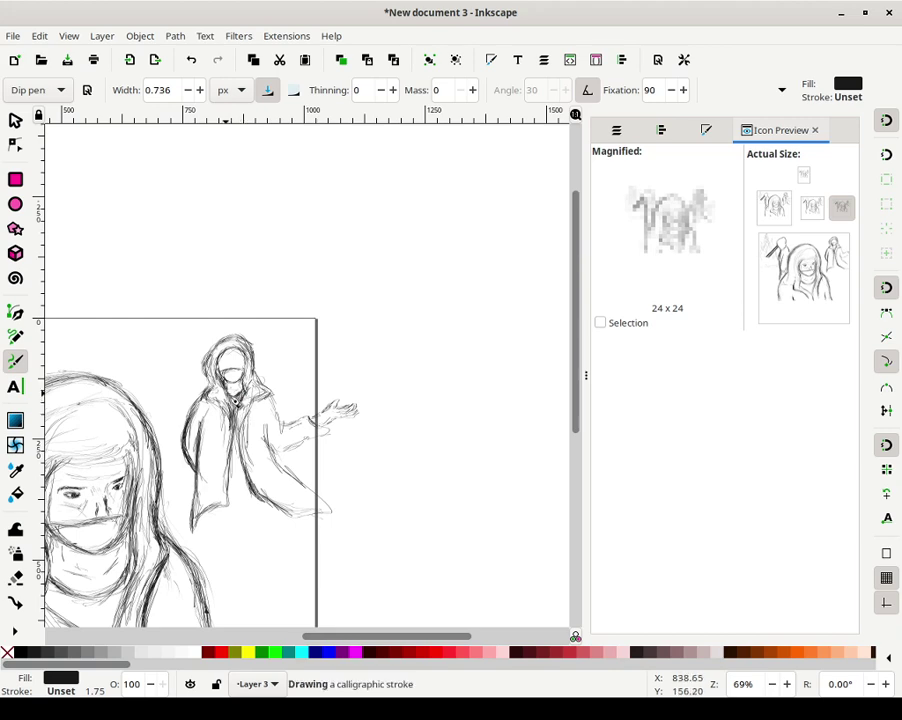
drag(219, 400, 216, 396)
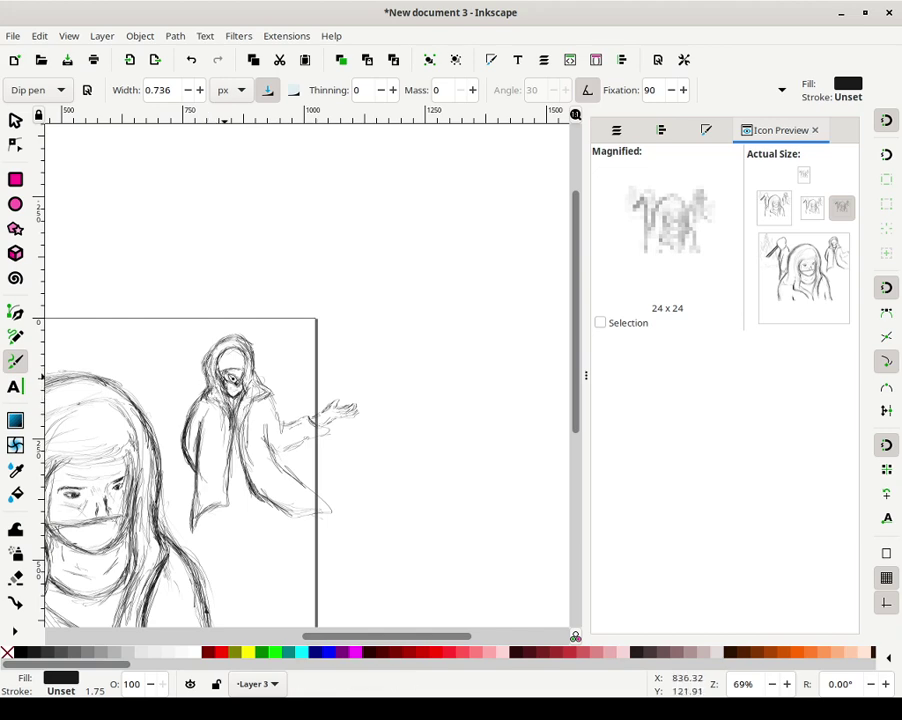
drag(239, 373, 244, 372)
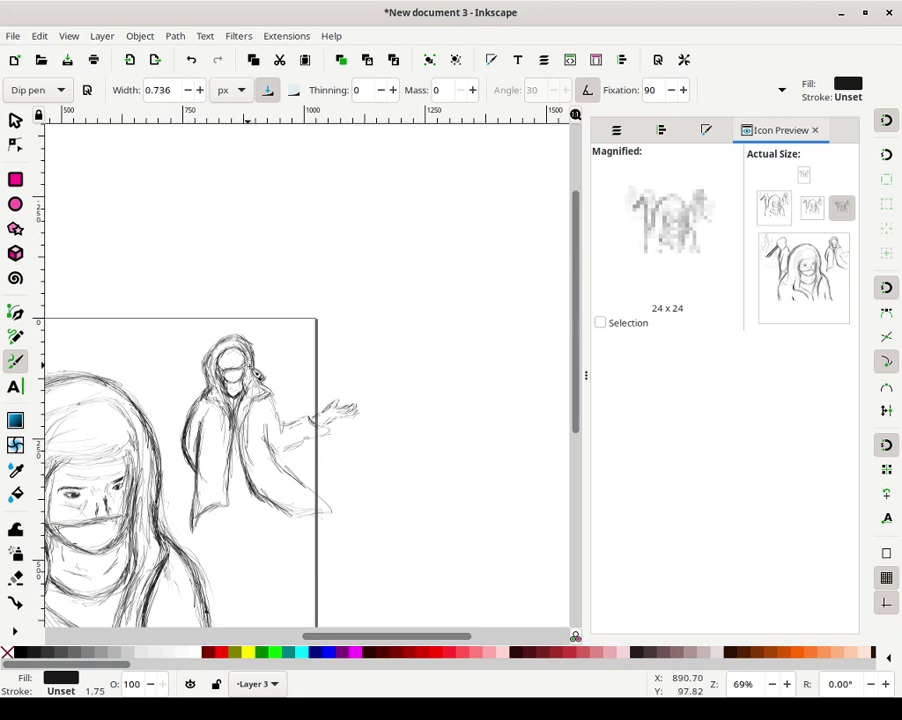
mouse_move(262, 384)
mouse_down()
mouse_move(264, 398)
mouse_move(277, 393)
mouse_up()
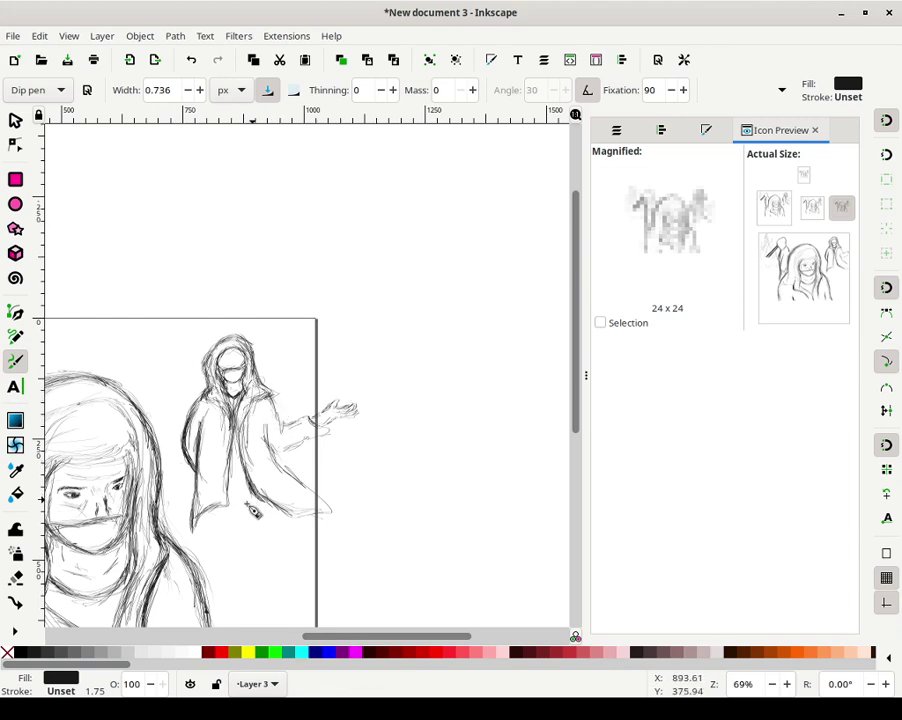
Draw a belt across the second figure's waist and the outer lines of both legs below the coat
drag(232, 500, 226, 494)
drag(246, 494, 242, 493)
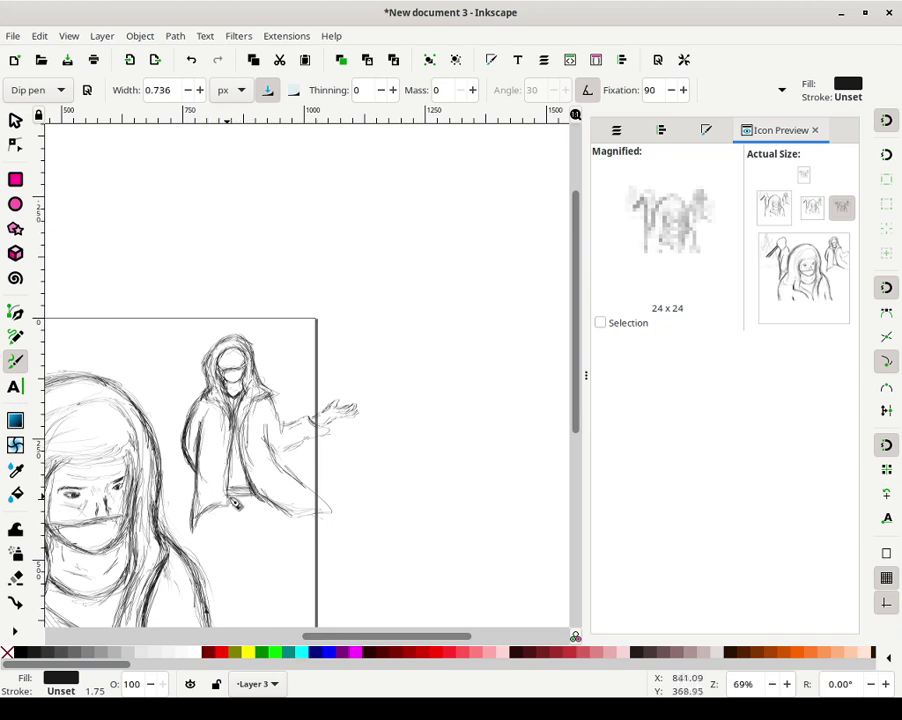
mouse_move(264, 501)
mouse_down()
mouse_move(270, 536)
mouse_move(272, 509)
mouse_move(275, 564)
mouse_move(272, 519)
mouse_move(274, 512)
mouse_move(278, 528)
mouse_move(280, 513)
mouse_move(283, 600)
mouse_up()
mouse_move(208, 511)
mouse_down()
mouse_move(208, 550)
mouse_move(208, 516)
mouse_up()
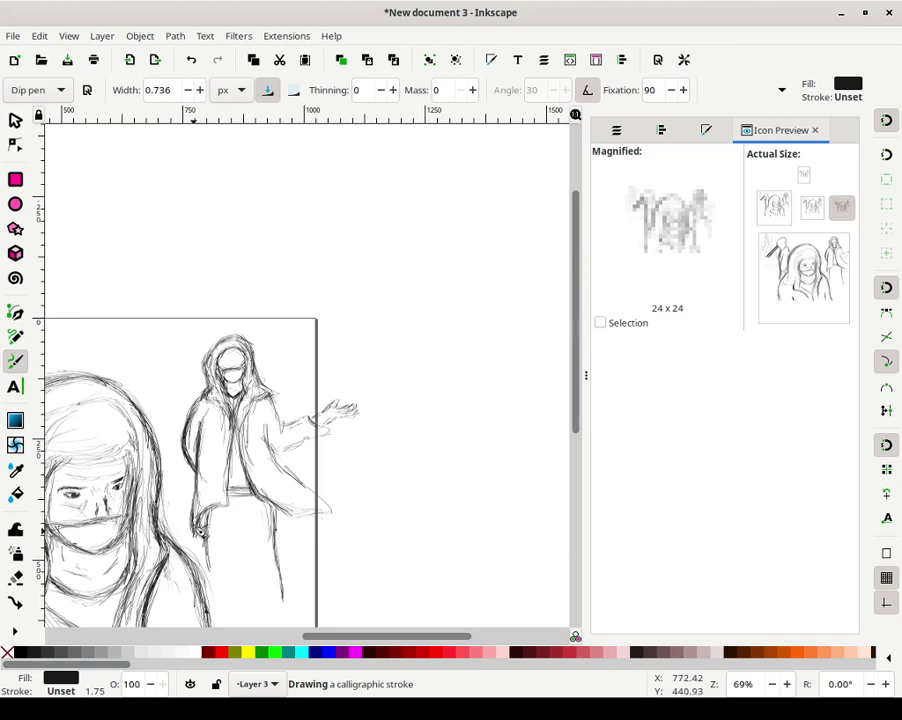
Shade the lower-left corner of the second figure's coat and darken both edges of its front opening
drag(197, 505, 202, 484)
drag(198, 540, 200, 490)
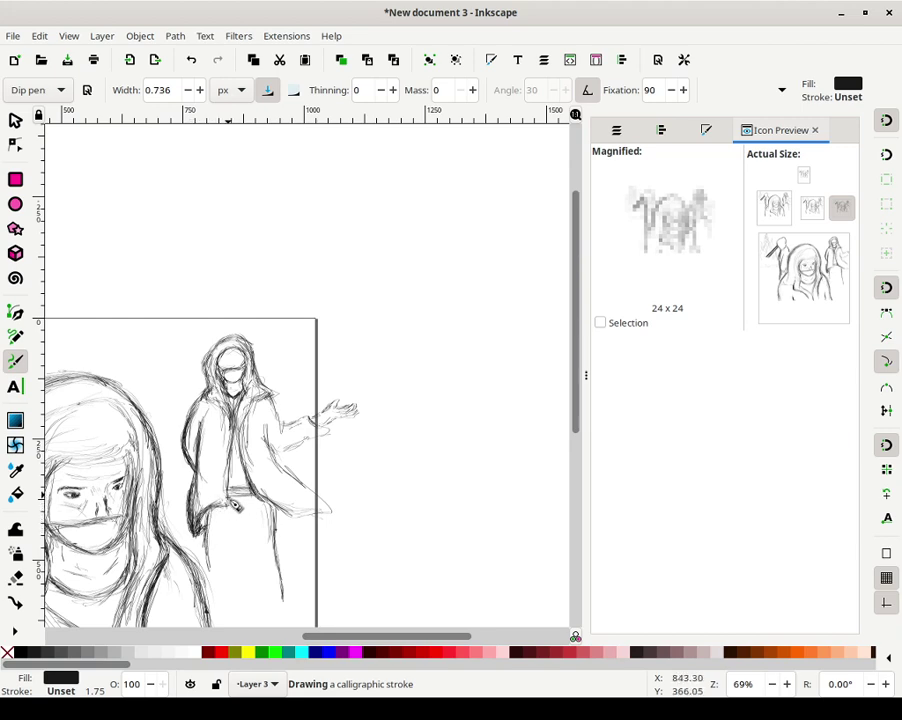
mouse_move(230, 498)
mouse_down()
mouse_move(237, 449)
mouse_move(229, 498)
mouse_up()
mouse_move(236, 454)
mouse_down()
mouse_move(243, 435)
mouse_move(246, 445)
mouse_up()
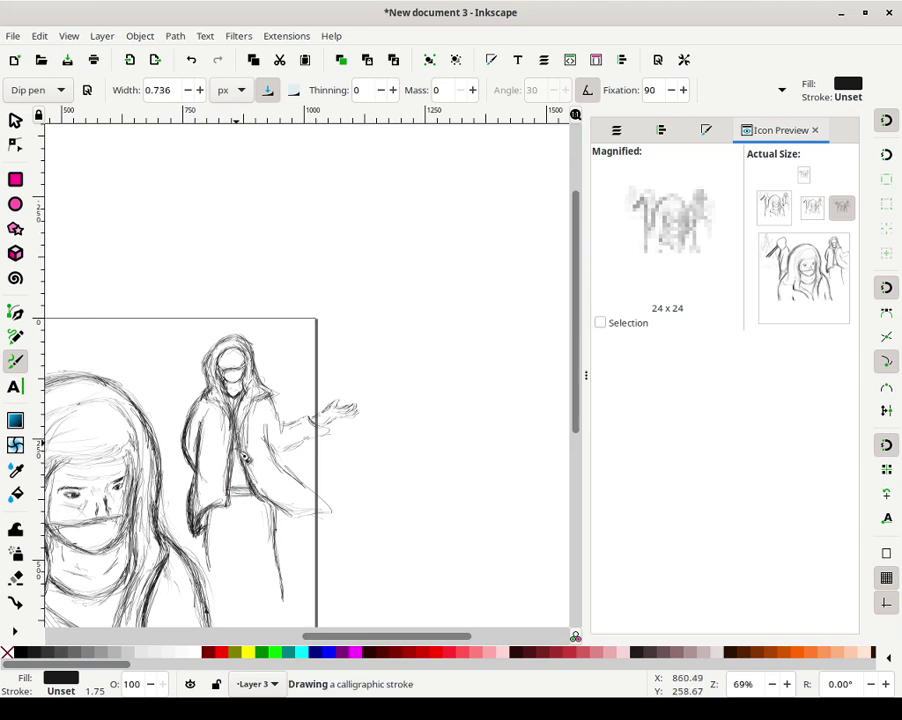
Darken the flared coat tail and reinforce the outstretched arm, cuff and hand of the second figure
drag(274, 507, 308, 516)
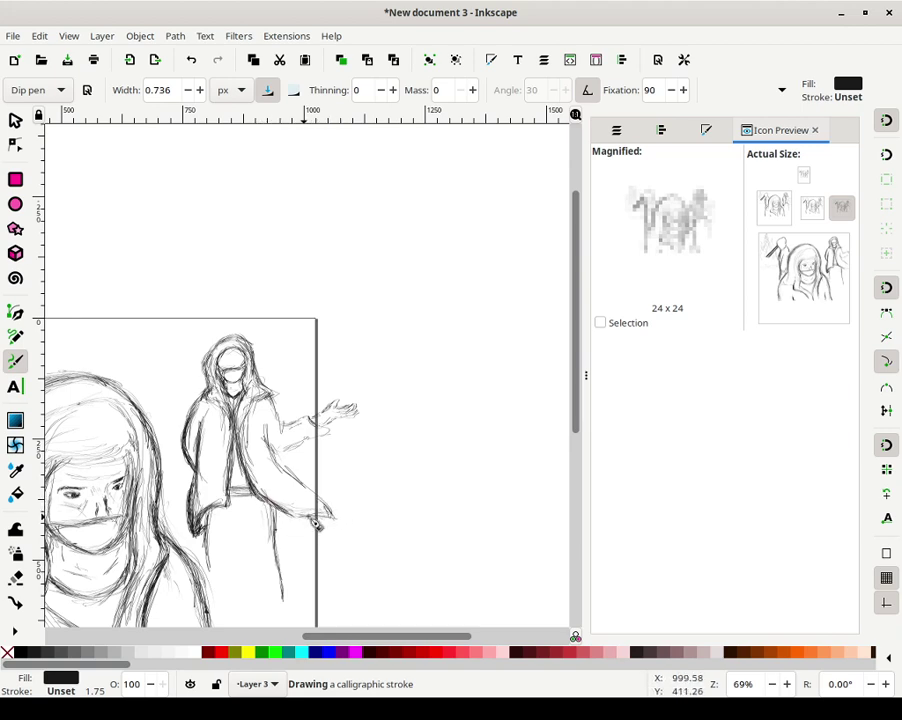
drag(334, 523, 298, 478)
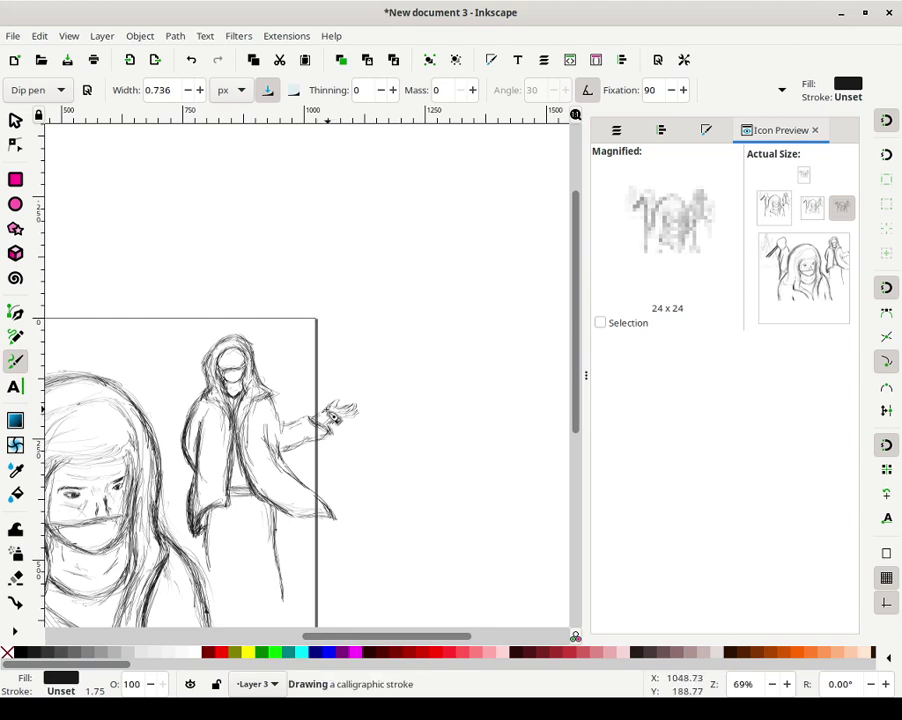
drag(337, 400, 334, 404)
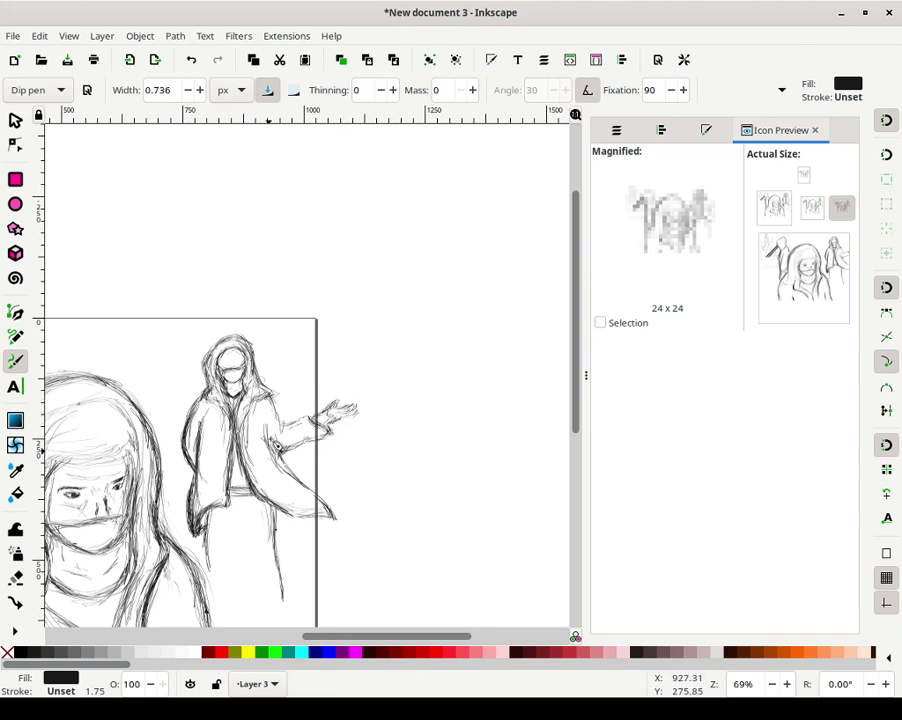
Add eyes and a nose to the second figure's masked face, and draw the trousers' inseam, outer leg, hem and shoe beneath the outstretched arm
mouse_move(240, 362)
mouse_down()
mouse_move(226, 358)
mouse_move(236, 361)
mouse_up()
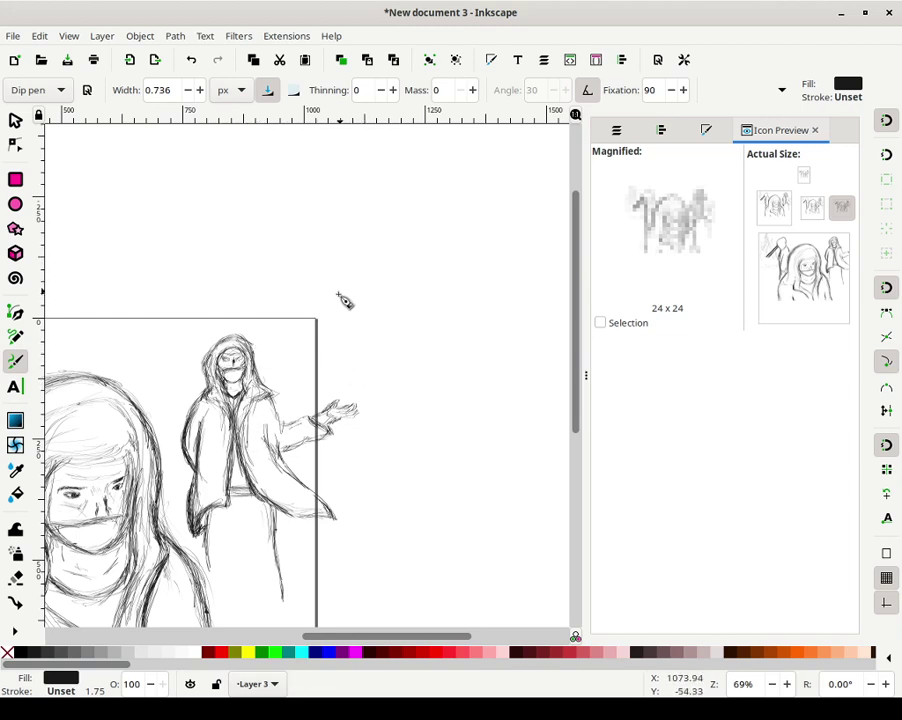
drag(277, 576, 291, 618)
scroll(366, 506, down, 3)
drag(274, 428, 281, 430)
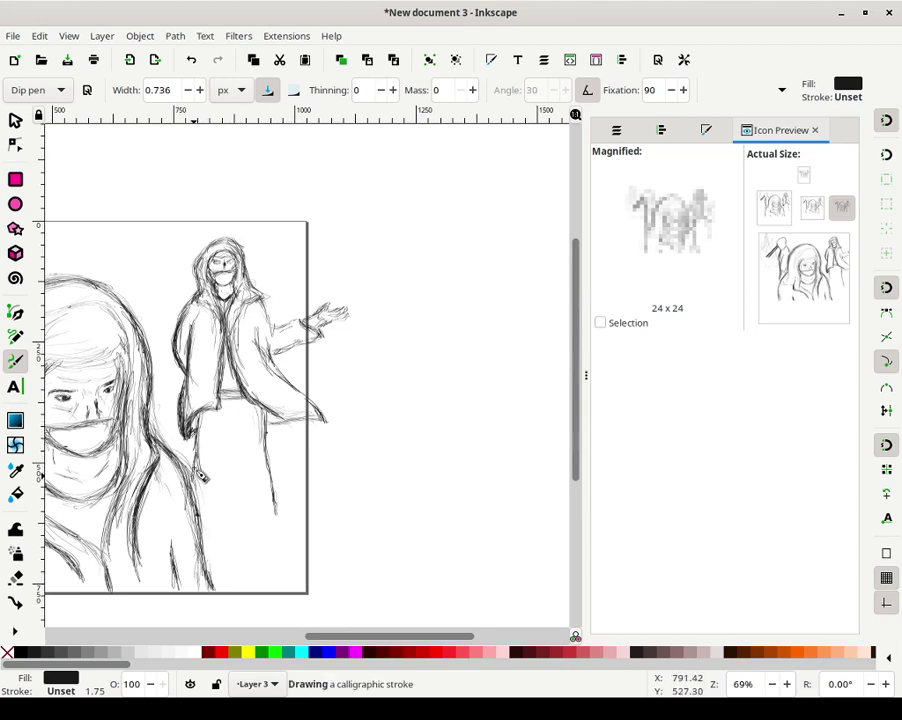
mouse_move(223, 516)
mouse_down()
mouse_move(228, 432)
mouse_move(236, 431)
mouse_move(242, 513)
mouse_up()
mouse_move(240, 458)
mouse_down()
mouse_move(221, 426)
mouse_move(242, 445)
mouse_move(257, 435)
mouse_move(232, 428)
mouse_move(230, 462)
mouse_move(225, 430)
mouse_move(226, 472)
mouse_up()
drag(254, 426, 264, 464)
mouse_move(266, 431)
mouse_down()
mouse_move(295, 479)
mouse_move(282, 488)
mouse_move(268, 430)
mouse_move(271, 500)
mouse_move(277, 492)
mouse_move(289, 524)
mouse_up()
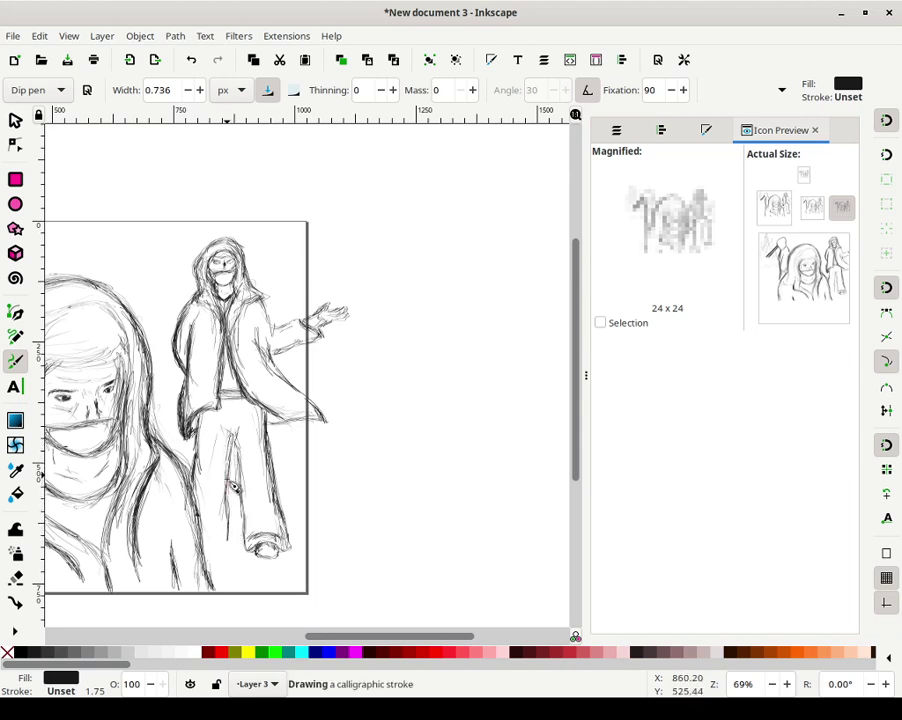
Add folds to the second figure's other trouser leg and draw its hem and shoe
mouse_move(207, 458)
mouse_down()
mouse_move(207, 445)
mouse_move(197, 484)
mouse_move(192, 442)
mouse_move(192, 457)
mouse_move(205, 419)
mouse_move(211, 476)
mouse_up()
drag(236, 541, 239, 548)
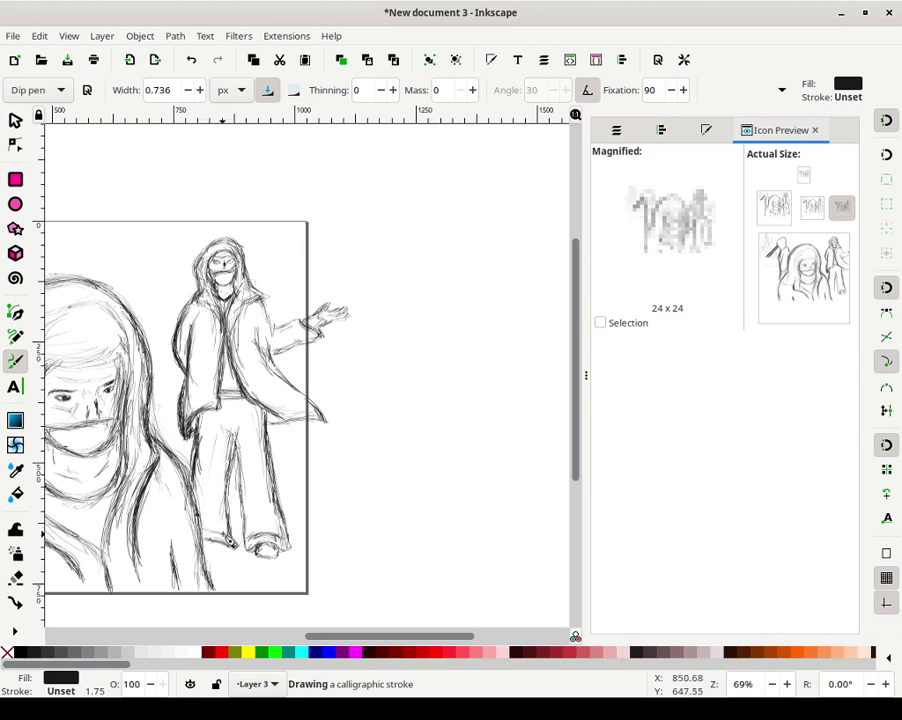
mouse_move(203, 532)
mouse_down()
mouse_move(227, 543)
mouse_move(205, 546)
mouse_up()
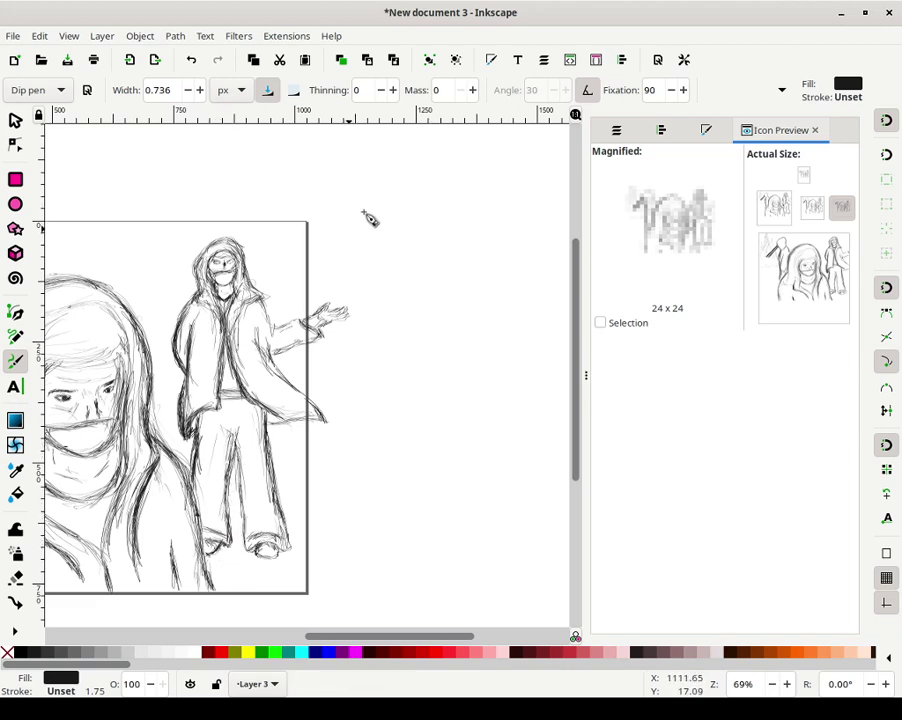
Draw a group of curved motion lines rising from the second figure's outstretched hand
mouse_move(333, 290)
mouse_down()
mouse_move(376, 256)
mouse_move(372, 248)
mouse_move(370, 268)
mouse_move(346, 298)
mouse_move(375, 252)
mouse_move(372, 268)
mouse_up()
drag(344, 296, 373, 273)
drag(347, 298, 386, 262)
Sketch a steeply tilted flying car beyond the motion lines, with four wheels, a body outline, a roof and side windows
mouse_move(383, 215)
mouse_down()
mouse_move(406, 206)
mouse_move(408, 219)
mouse_up()
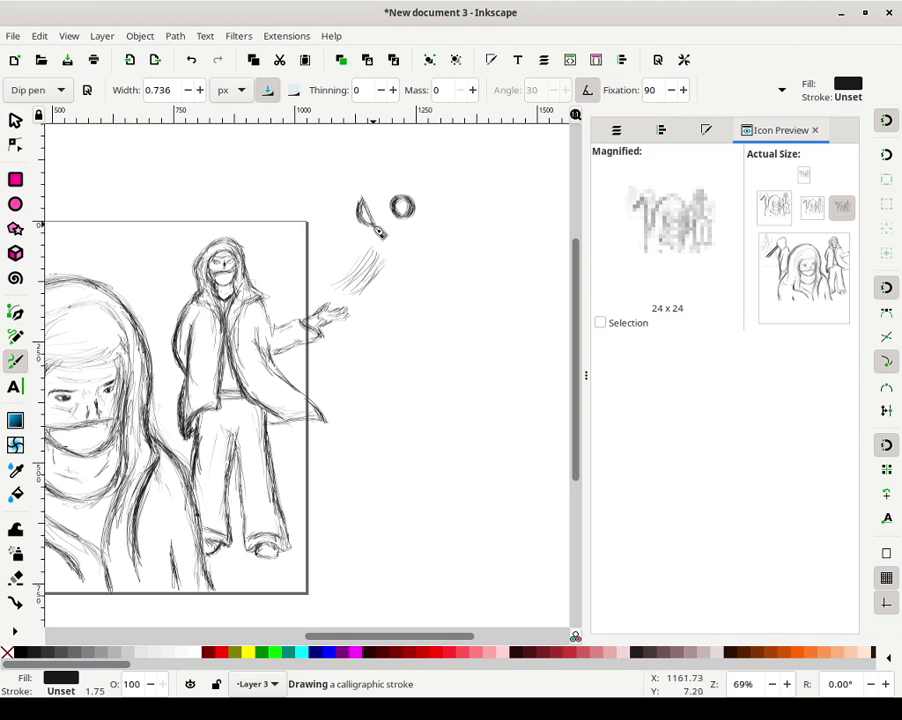
mouse_move(361, 207)
mouse_down()
mouse_move(394, 204)
mouse_move(362, 197)
mouse_move(364, 174)
mouse_move(380, 170)
mouse_move(395, 204)
mouse_move(380, 236)
mouse_move(397, 258)
mouse_move(411, 245)
mouse_move(409, 228)
mouse_move(419, 257)
mouse_move(380, 237)
mouse_move(392, 262)
mouse_move(428, 263)
mouse_move(434, 284)
mouse_move(413, 231)
mouse_move(419, 203)
mouse_move(421, 230)
mouse_move(423, 209)
mouse_move(408, 203)
mouse_move(400, 170)
mouse_move(417, 190)
mouse_move(392, 166)
mouse_move(414, 191)
mouse_move(371, 180)
mouse_move(381, 165)
mouse_move(368, 175)
mouse_move(381, 162)
mouse_move(426, 200)
mouse_move(417, 197)
mouse_move(434, 228)
mouse_move(447, 228)
mouse_move(432, 208)
mouse_move(469, 231)
mouse_move(450, 207)
mouse_move(452, 255)
mouse_up()
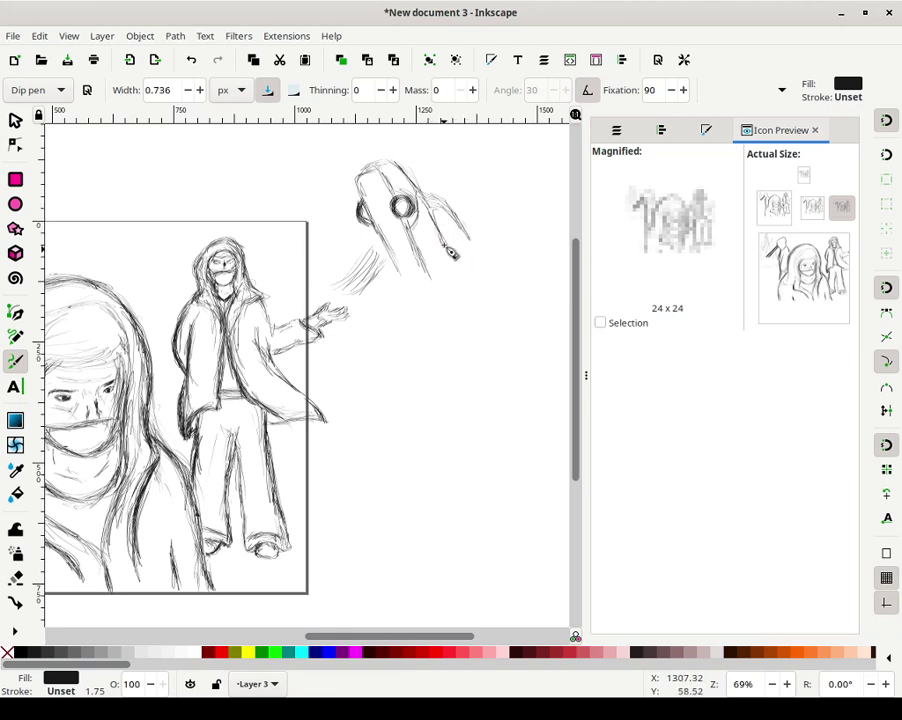
mouse_move(469, 256)
mouse_down()
mouse_move(452, 215)
mouse_move(442, 215)
mouse_move(481, 250)
mouse_up()
mouse_move(446, 199)
mouse_down()
mouse_move(489, 262)
mouse_move(480, 246)
mouse_move(484, 290)
mouse_move(479, 248)
mouse_move(468, 250)
mouse_move(479, 280)
mouse_move(478, 260)
mouse_move(473, 280)
mouse_move(468, 263)
mouse_move(437, 266)
mouse_move(428, 237)
mouse_move(421, 246)
mouse_move(423, 224)
mouse_move(439, 236)
mouse_move(433, 253)
mouse_move(452, 289)
mouse_move(446, 299)
mouse_move(427, 267)
mouse_move(427, 300)
mouse_move(427, 282)
mouse_move(398, 258)
mouse_move(415, 294)
mouse_move(445, 302)
mouse_move(403, 296)
mouse_move(475, 318)
mouse_move(495, 318)
mouse_move(490, 305)
mouse_move(505, 338)
mouse_move(458, 330)
mouse_move(465, 360)
mouse_move(482, 342)
mouse_move(456, 346)
mouse_up()
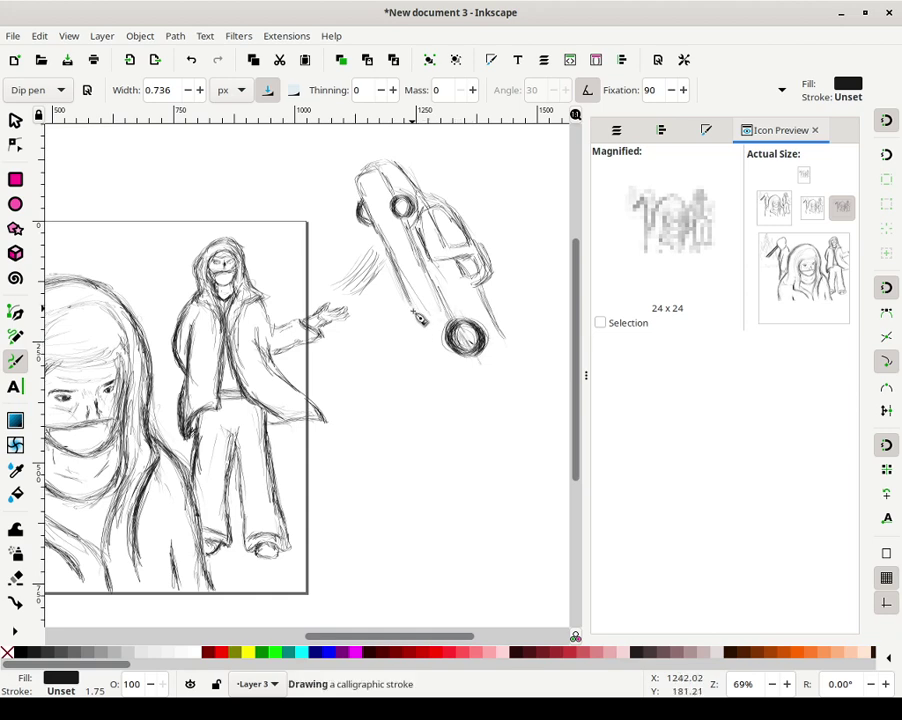
drag(426, 329, 421, 331)
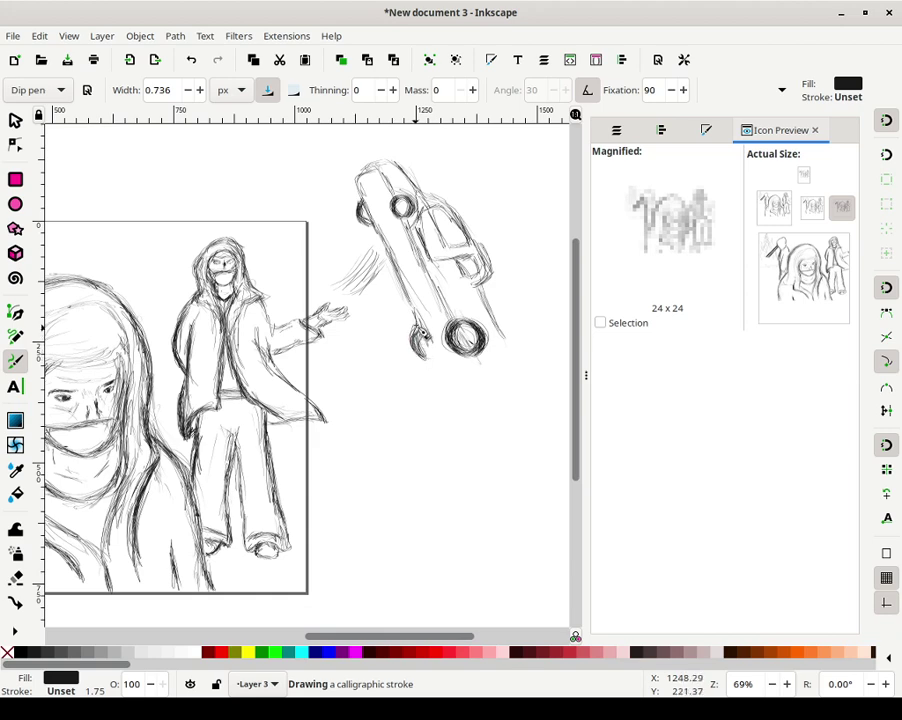
drag(422, 350, 432, 357)
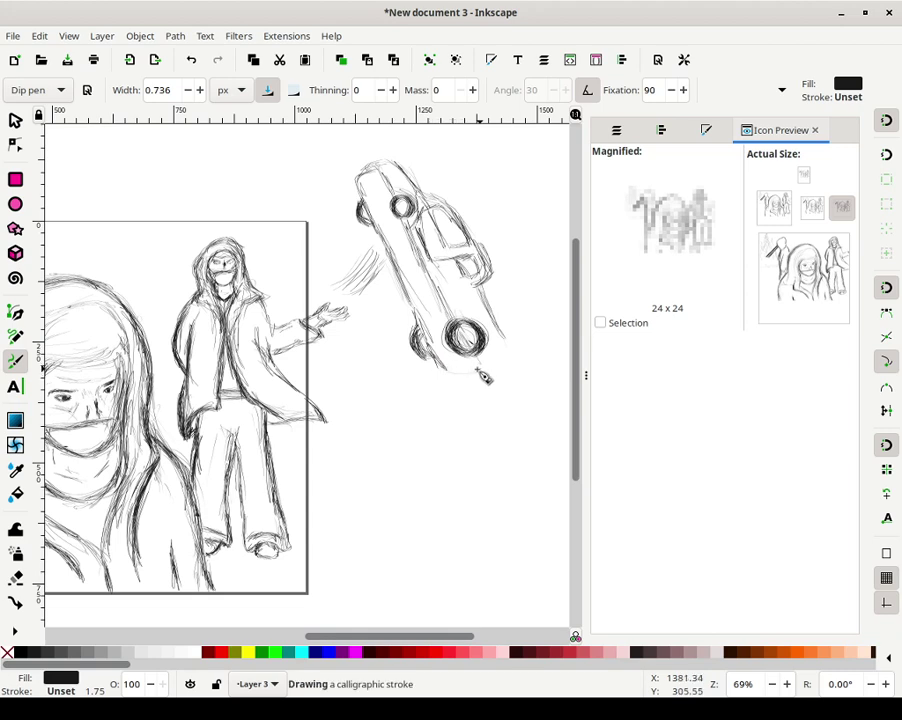
Draw the lower end of the flying car with its bumper and bodywork lines, and extend the tip of the second figure's coat tail
mouse_move(447, 369)
mouse_down()
mouse_move(455, 378)
mouse_move(474, 372)
mouse_move(468, 377)
mouse_move(443, 370)
mouse_move(479, 366)
mouse_move(486, 386)
mouse_up()
mouse_move(487, 384)
mouse_down()
mouse_move(506, 359)
mouse_move(493, 376)
mouse_move(516, 350)
mouse_move(513, 360)
mouse_move(512, 343)
mouse_move(497, 341)
mouse_move(500, 350)
mouse_move(492, 338)
mouse_move(484, 350)
mouse_move(498, 344)
mouse_move(491, 348)
mouse_move(482, 325)
mouse_move(493, 354)
mouse_move(452, 373)
mouse_move(486, 332)
mouse_up()
mouse_move(460, 290)
mouse_down()
mouse_move(458, 283)
mouse_move(487, 332)
mouse_up()
mouse_move(445, 268)
mouse_down()
mouse_move(437, 286)
mouse_move(417, 263)
mouse_move(428, 288)
mouse_move(450, 290)
mouse_up()
mouse_move(481, 330)
mouse_down()
mouse_move(417, 340)
mouse_move(421, 313)
mouse_move(409, 287)
mouse_move(417, 313)
mouse_move(395, 316)
mouse_move(387, 290)
mouse_move(405, 336)
mouse_up()
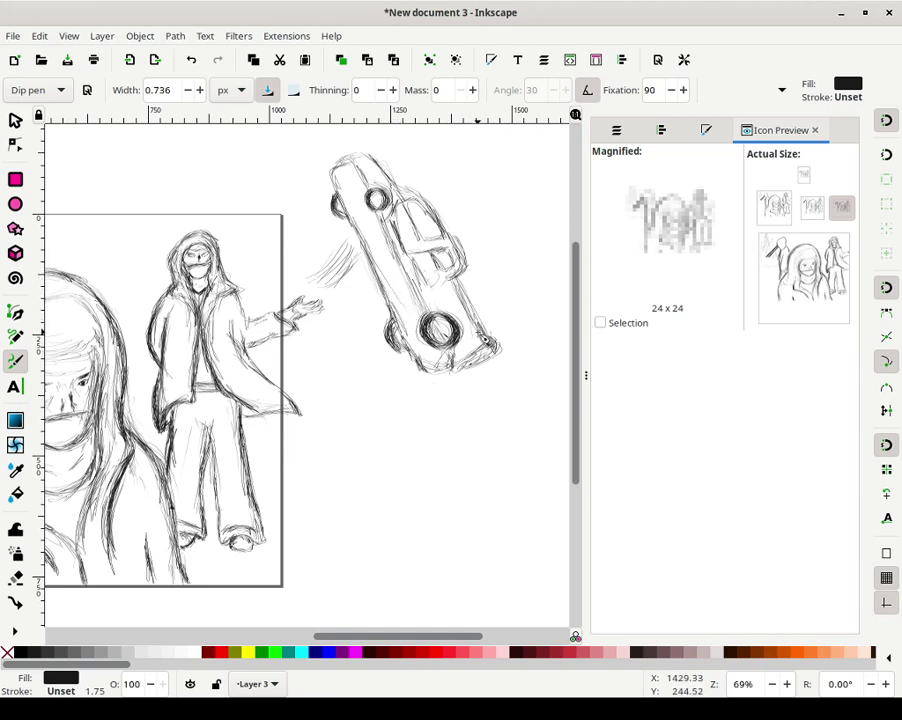
mouse_move(260, 406)
mouse_down()
mouse_move(290, 423)
mouse_move(273, 423)
mouse_move(297, 426)
mouse_move(273, 426)
mouse_move(313, 431)
mouse_move(291, 424)
mouse_move(306, 421)
mouse_move(314, 432)
mouse_move(302, 416)
mouse_move(312, 431)
mouse_move(279, 416)
mouse_up()
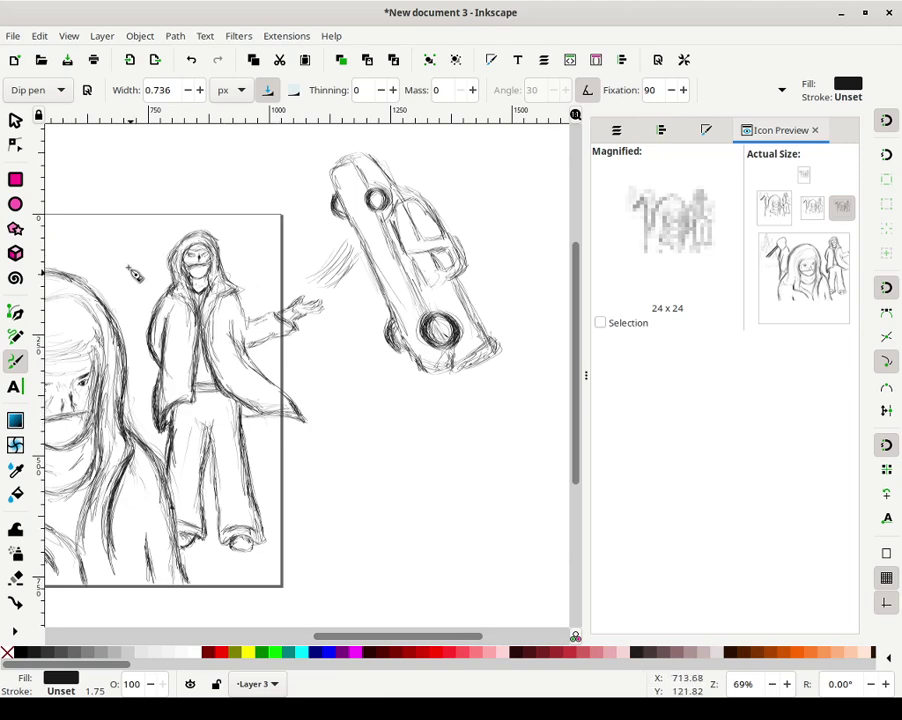
Sketch a third figure's head between the portrait and the second figure, with an oval face, fringe and long wavy hair
drag(251, 263, 402, 308)
drag(288, 296, 289, 338)
mouse_move(287, 297)
mouse_down()
mouse_move(287, 359)
mouse_move(291, 313)
mouse_move(296, 353)
mouse_move(285, 313)
mouse_move(289, 326)
mouse_move(292, 311)
mouse_move(292, 333)
mouse_move(292, 306)
mouse_move(291, 369)
mouse_up()
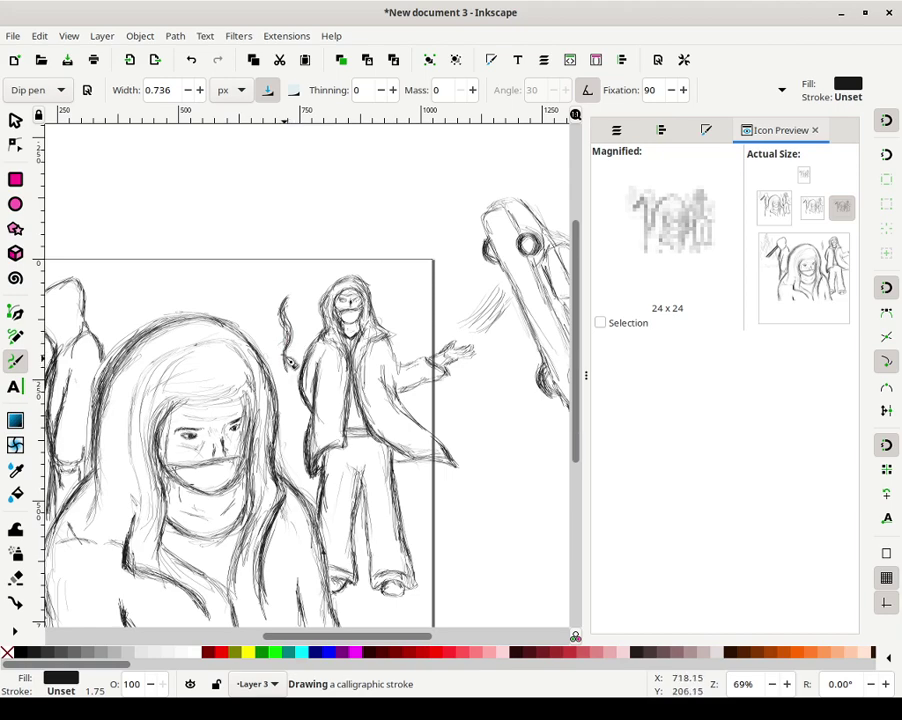
mouse_move(293, 312)
mouse_down()
mouse_move(306, 306)
mouse_move(315, 326)
mouse_move(310, 296)
mouse_up()
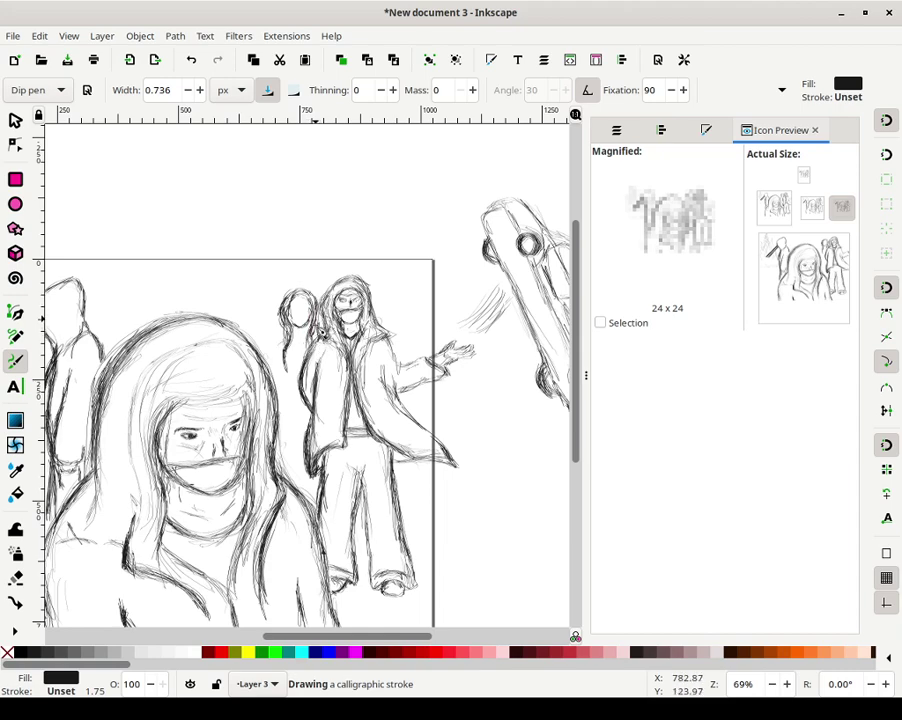
mouse_move(296, 316)
mouse_down()
mouse_move(280, 365)
mouse_move(279, 346)
mouse_up()
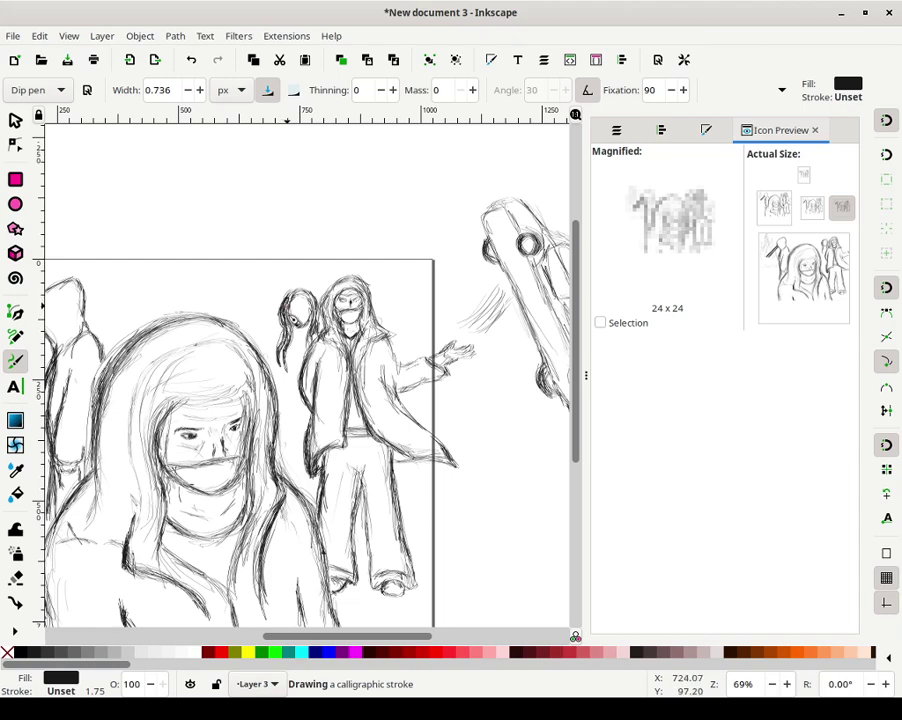
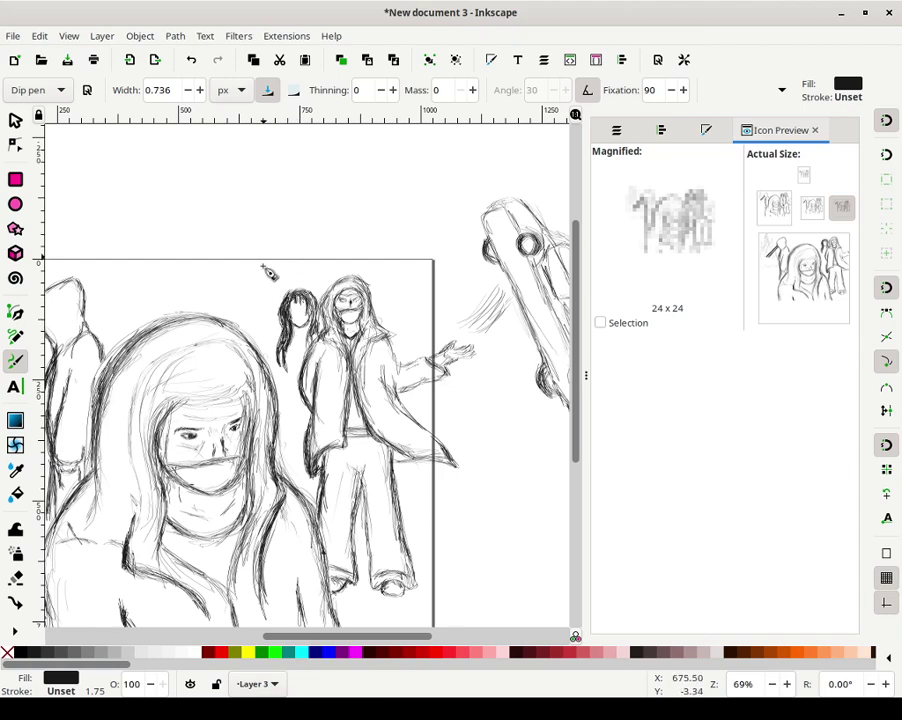
mouse_move(291, 379)
mouse_down()
mouse_move(284, 338)
mouse_move(284, 365)
mouse_up()
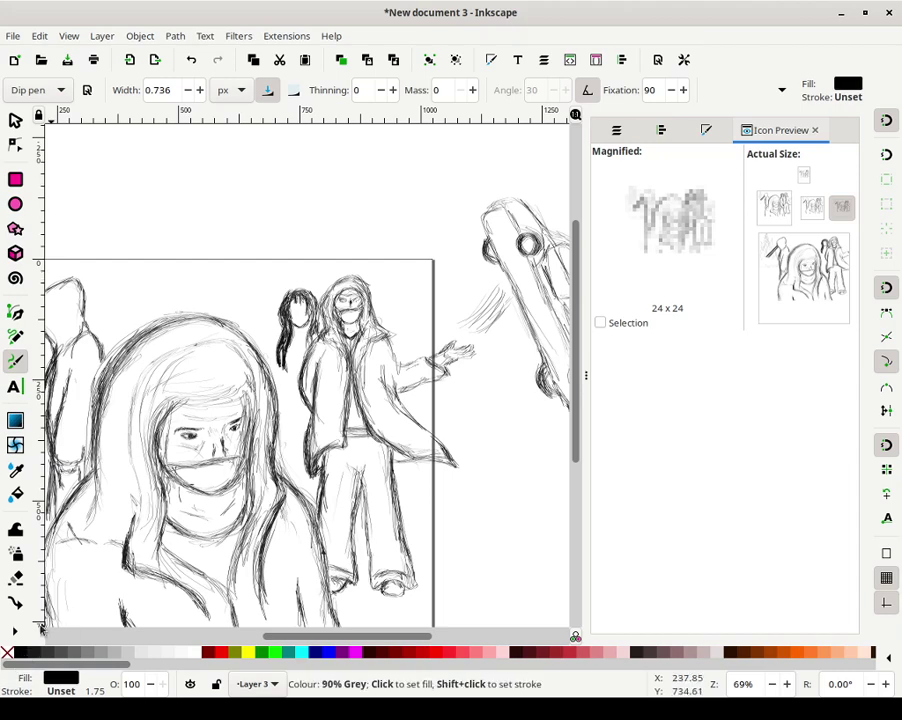
Set the calligraphy stroke width to 1.236 px
click(188, 91)
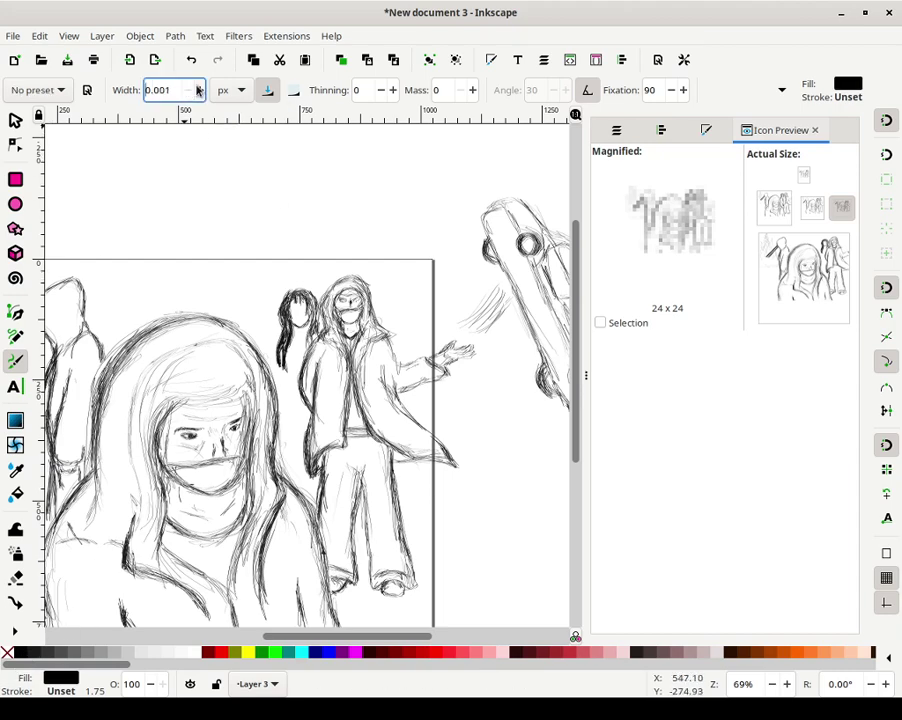
double_click(171, 89)
text(1)
text(1.)
key(Left)
key(Left)
key(Return)
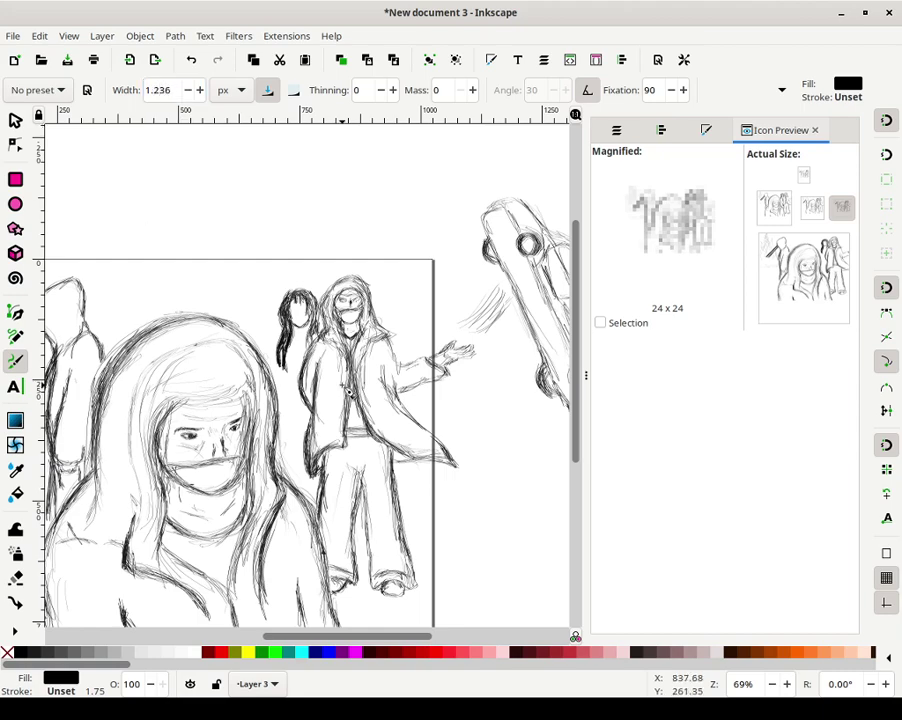
Fill in the third figure's long hair and fringe with dense black strokes, adding loose strands down the outer side
scroll(330, 370, up, 4)
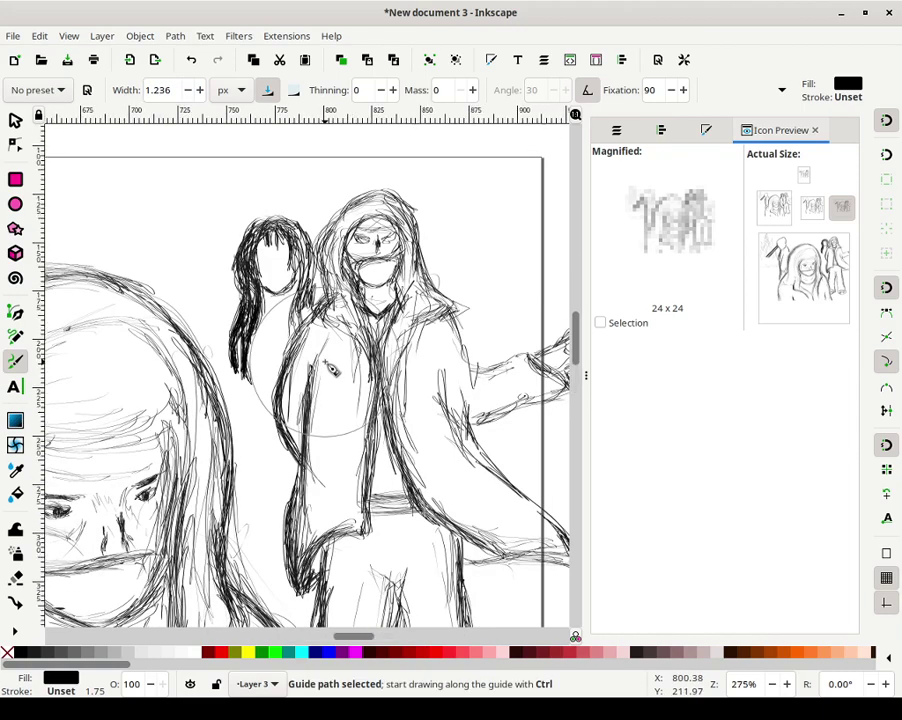
scroll(331, 368, down, 2)
drag(334, 202, 382, 333)
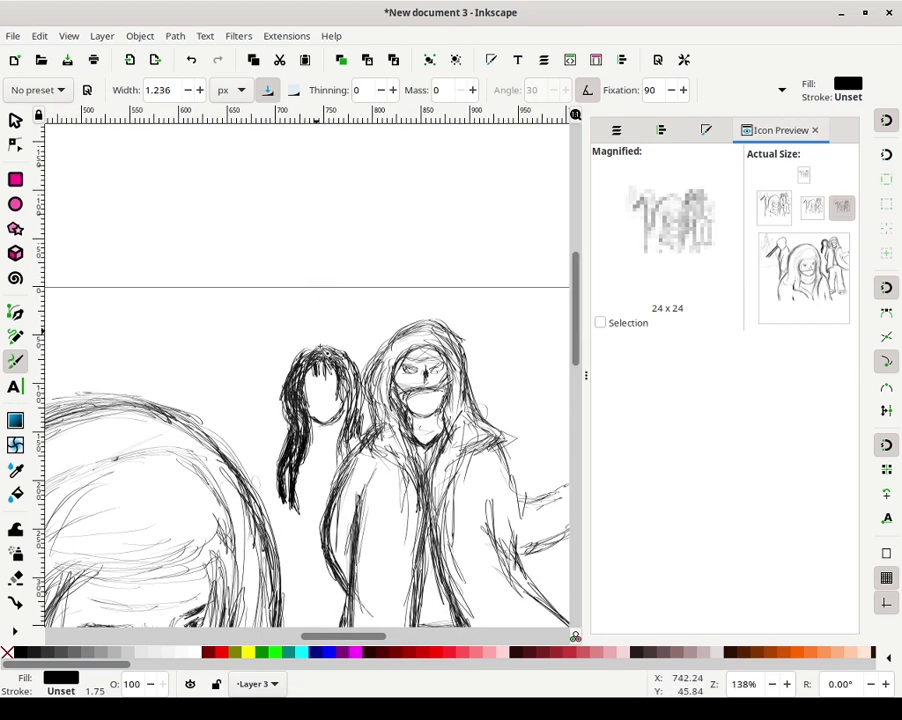
mouse_move(293, 362)
mouse_down()
mouse_move(330, 354)
mouse_move(302, 377)
mouse_move(296, 429)
mouse_move(287, 402)
mouse_move(299, 434)
mouse_move(291, 414)
mouse_move(297, 434)
mouse_move(285, 479)
mouse_move(288, 435)
mouse_move(298, 518)
mouse_move(312, 429)
mouse_move(304, 427)
mouse_move(299, 448)
mouse_move(312, 442)
mouse_move(309, 427)
mouse_move(316, 463)
mouse_move(314, 484)
mouse_move(299, 439)
mouse_move(297, 446)
mouse_move(305, 435)
mouse_move(312, 484)
mouse_move(306, 370)
mouse_move(298, 387)
mouse_move(304, 362)
mouse_move(300, 394)
mouse_move(329, 375)
mouse_up()
mouse_move(332, 352)
mouse_down()
mouse_move(335, 419)
mouse_move(345, 424)
mouse_move(344, 360)
mouse_move(354, 389)
mouse_move(345, 356)
mouse_move(356, 365)
mouse_move(337, 356)
mouse_move(304, 364)
mouse_move(314, 360)
mouse_move(289, 394)
mouse_move(302, 370)
mouse_move(295, 423)
mouse_move(302, 367)
mouse_move(292, 380)
mouse_move(304, 365)
mouse_move(279, 402)
mouse_up()
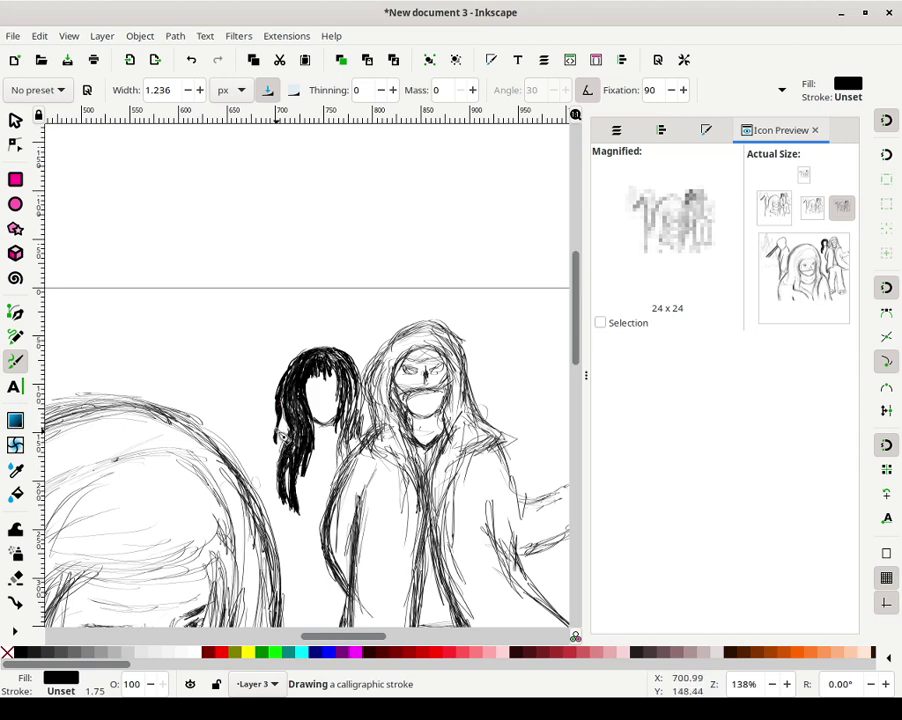
drag(290, 444, 289, 434)
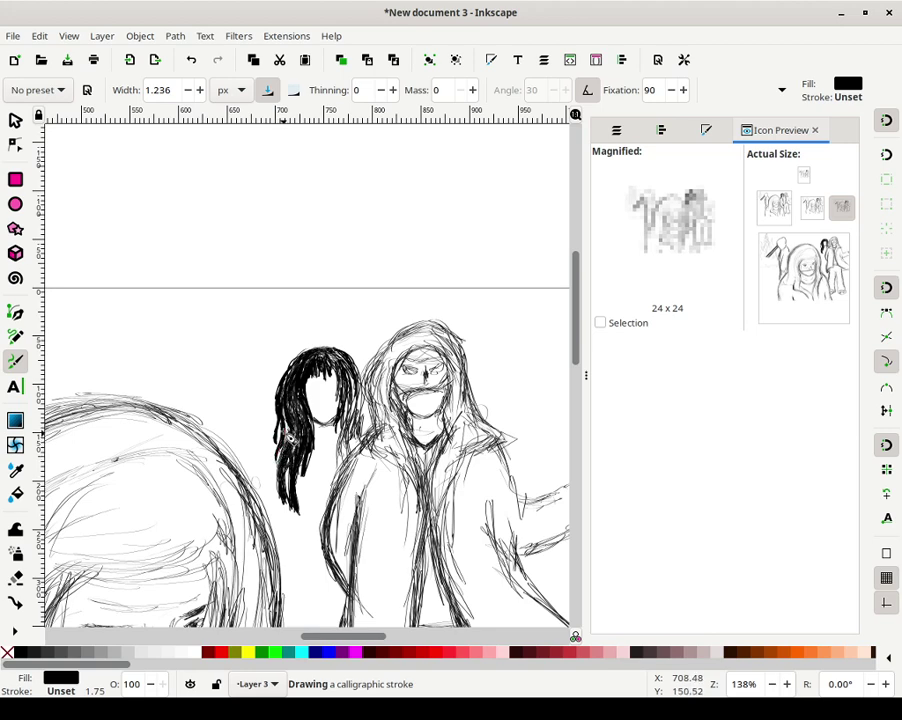
drag(294, 408, 290, 497)
mouse_move(290, 440)
mouse_down()
mouse_move(294, 462)
mouse_move(296, 439)
mouse_move(306, 437)
mouse_up()
Draw the eyes, eyebrows and nose on the long-haired figure's face, and try a mouth stroke before undoing it
mouse_move(312, 388)
mouse_down()
mouse_move(318, 397)
mouse_move(335, 388)
mouse_move(312, 393)
mouse_up()
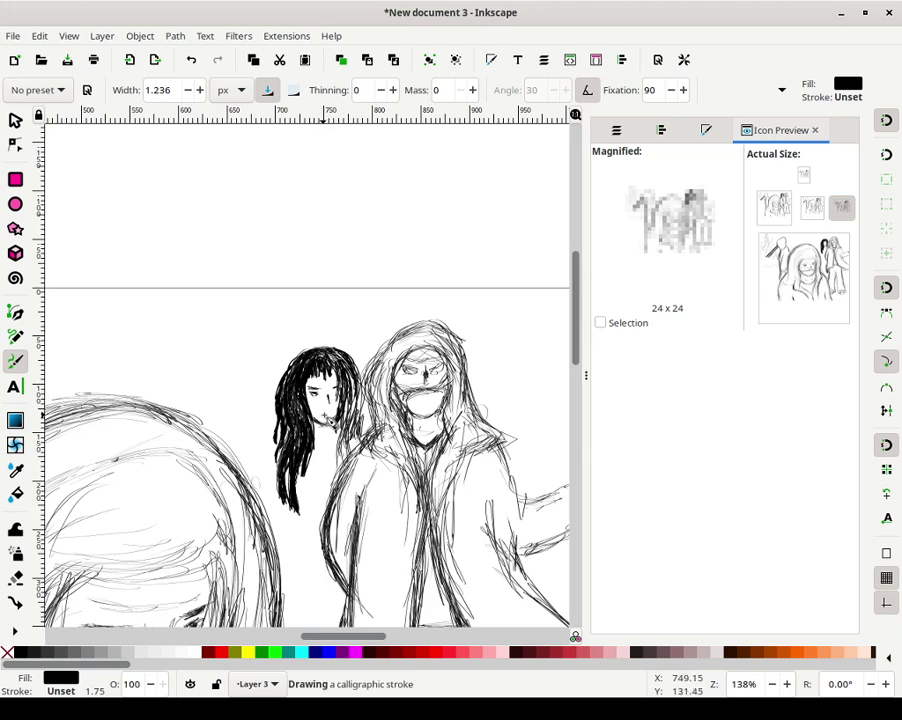
drag(320, 414, 328, 415)
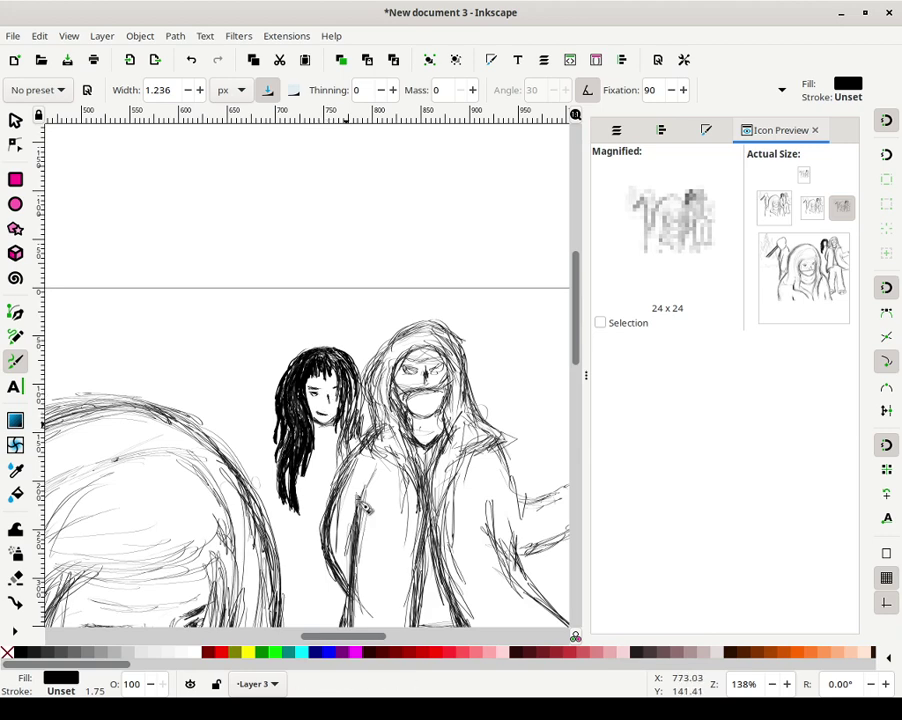
click(192, 60)
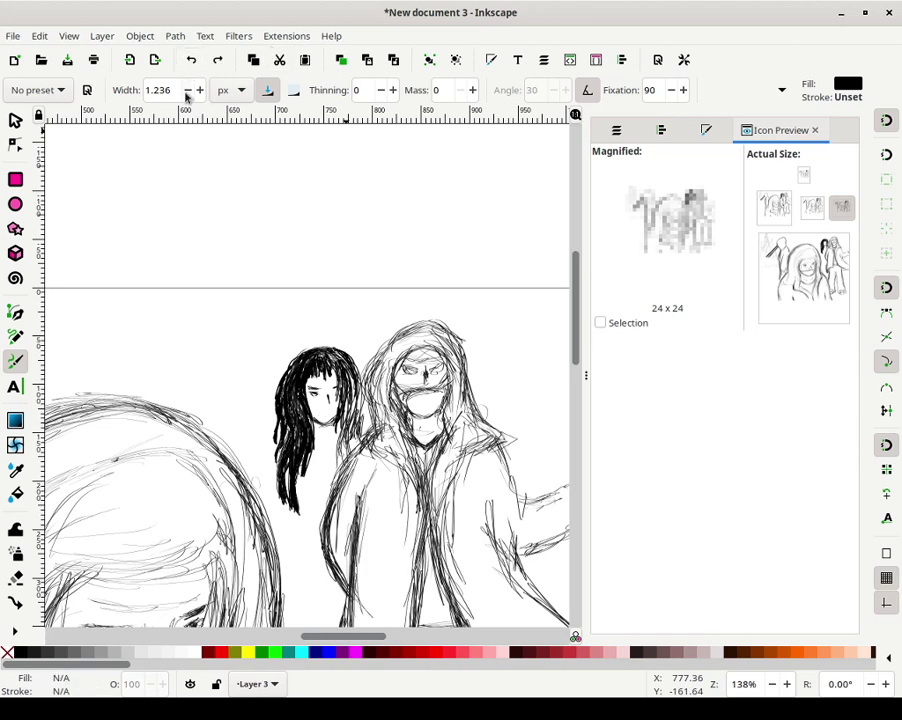
Set the stroke width to 0.736 px and redraw the long-haired figure's mouth with fine strokes, undoing the unwanted ones
click(161, 91)
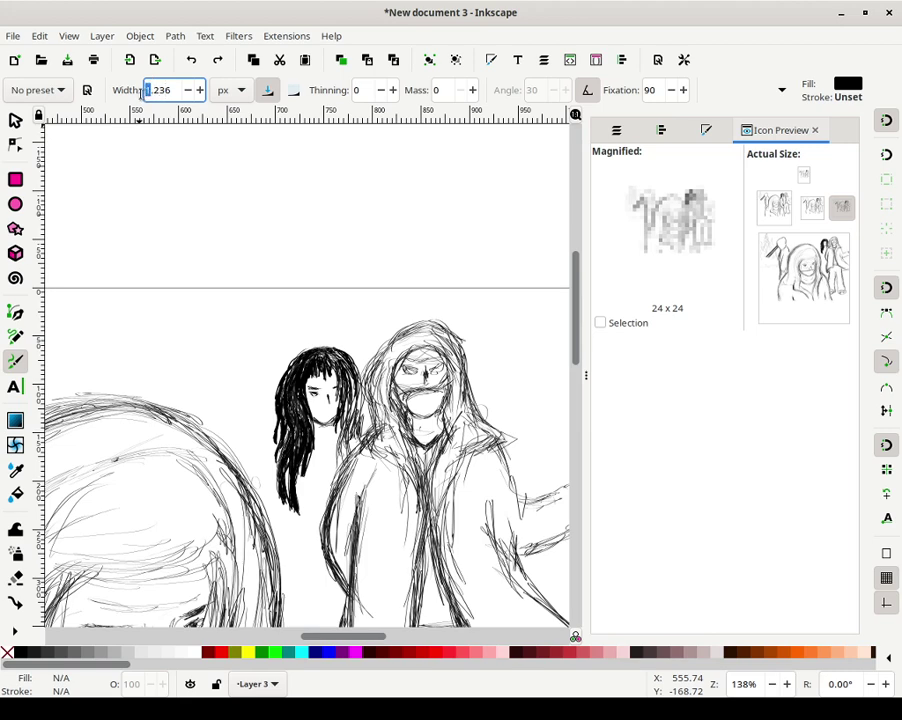
text(0)
key(Return)
drag(327, 423, 331, 424)
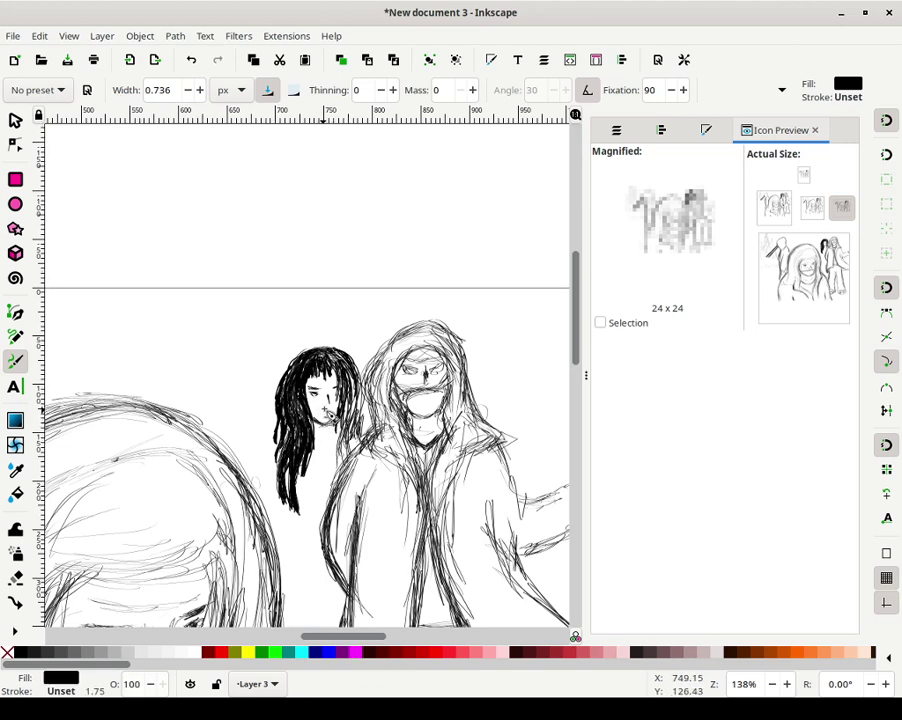
click(190, 62)
mouse_move(328, 424)
mouse_down()
mouse_move(340, 418)
mouse_move(344, 391)
mouse_move(312, 392)
mouse_move(331, 408)
mouse_up()
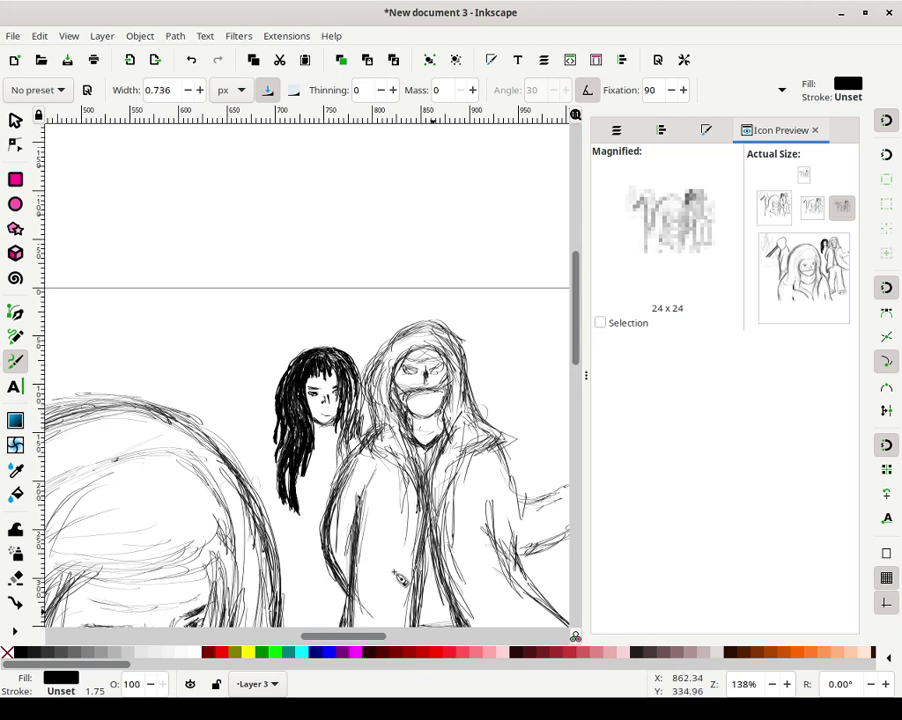
click(191, 60)
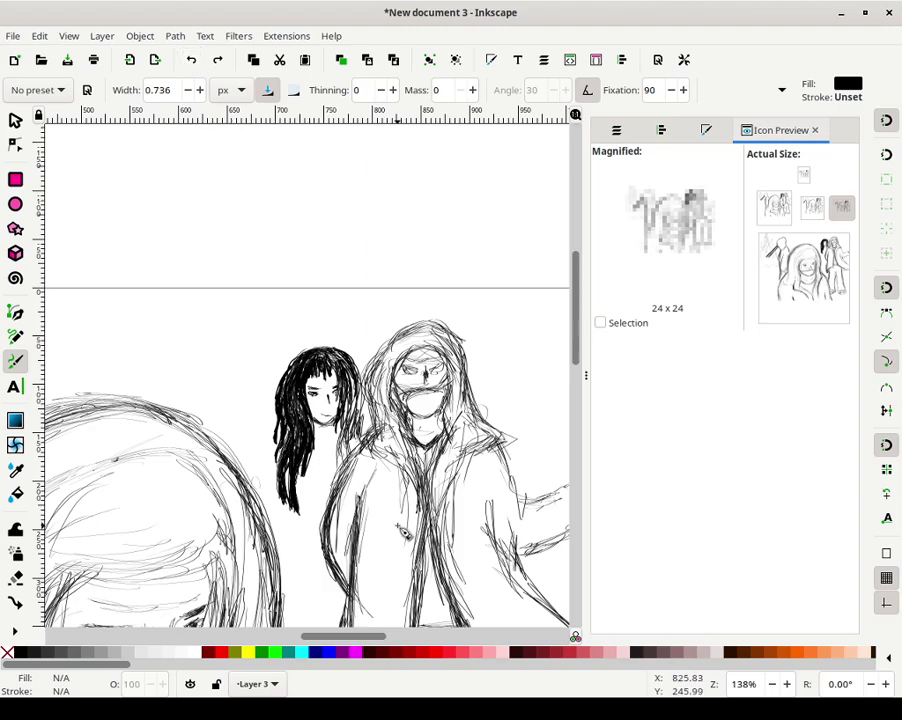
Reset the canvas rotation to 0°, add nostrils and strengthen the mouth line on the long-haired figure's face
ctrl+scroll(381, 473, up, 3)
ctrl+drag(293, 378, 320, 428)
right_click(826, 684)
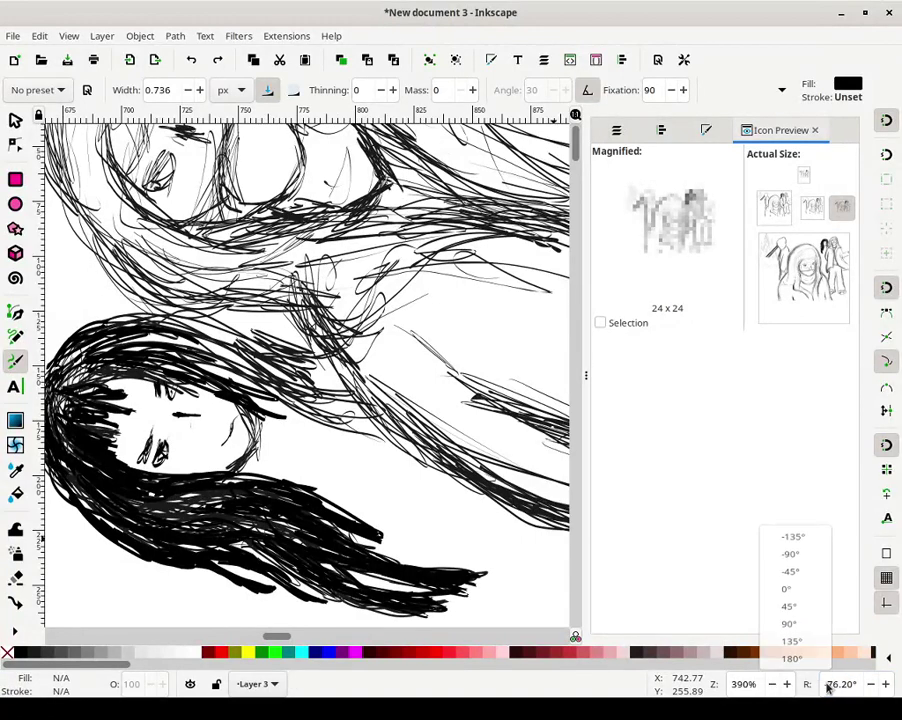
click(790, 595)
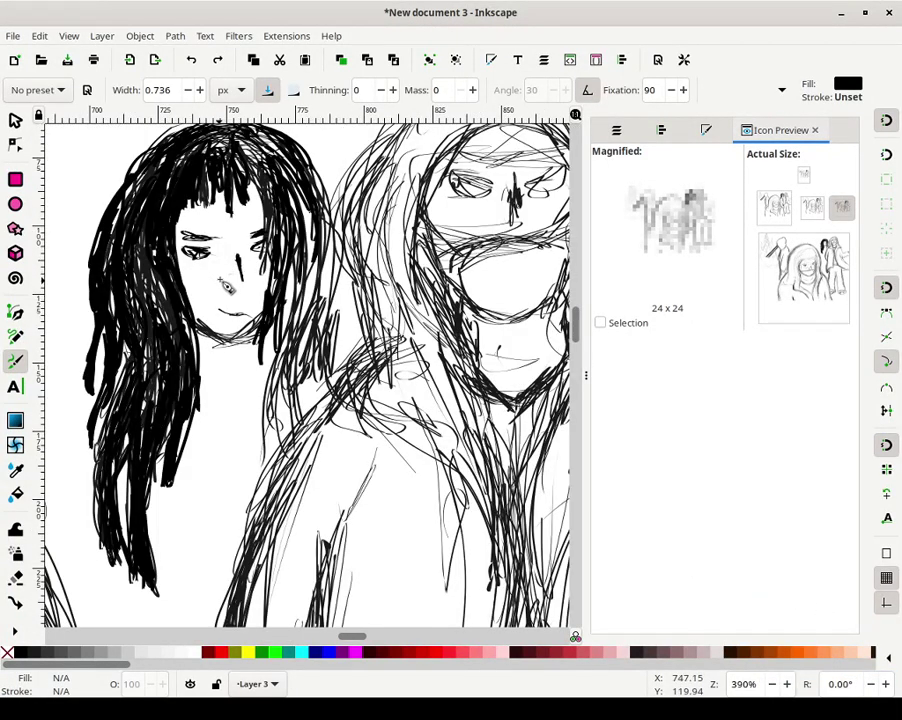
mouse_move(228, 279)
mouse_down()
mouse_move(256, 296)
mouse_move(235, 283)
mouse_move(228, 290)
mouse_move(249, 288)
mouse_move(236, 268)
mouse_move(247, 270)
mouse_move(228, 330)
mouse_move(288, 232)
mouse_move(287, 292)
mouse_move(298, 235)
mouse_move(277, 324)
mouse_move(297, 277)
mouse_move(278, 325)
mouse_move(294, 237)
mouse_up()
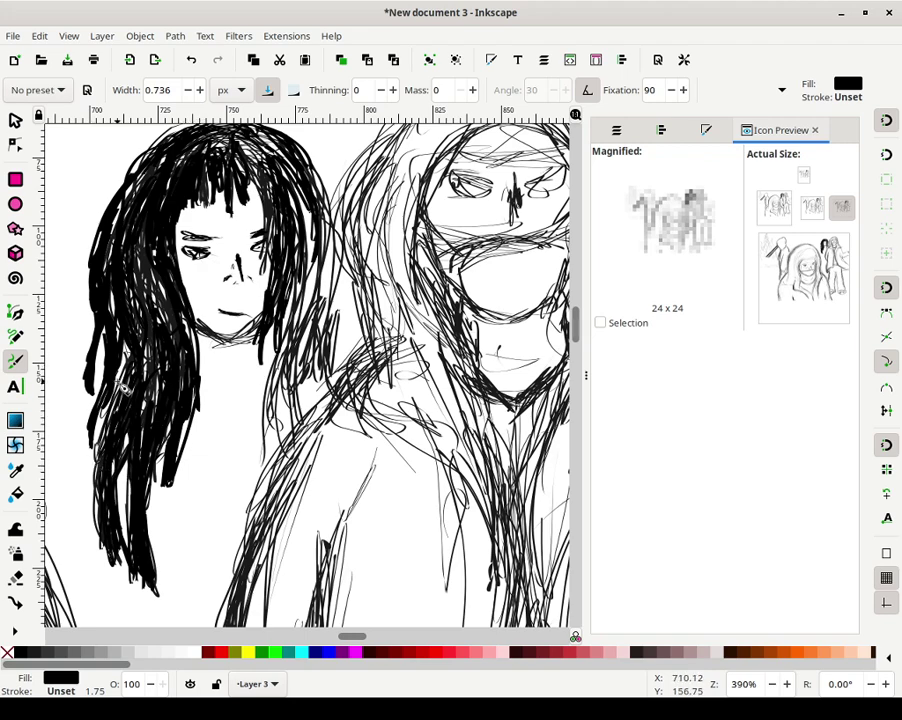
Draw the long-haired figure's outer shoulder and arm beside the hair, and add the neck and neckline below the chin
drag(110, 418, 106, 341)
mouse_move(106, 362)
mouse_down()
mouse_move(116, 411)
mouse_move(106, 394)
mouse_move(84, 442)
mouse_move(112, 377)
mouse_move(82, 445)
mouse_move(88, 419)
mouse_move(77, 475)
mouse_move(85, 435)
mouse_move(75, 465)
mouse_move(73, 552)
mouse_move(74, 470)
mouse_move(85, 440)
mouse_move(73, 554)
mouse_move(81, 567)
mouse_move(72, 494)
mouse_move(82, 588)
mouse_up()
mouse_move(201, 390)
mouse_down()
mouse_move(232, 399)
mouse_move(202, 376)
mouse_move(202, 348)
mouse_move(213, 347)
mouse_move(207, 353)
mouse_move(203, 344)
mouse_move(205, 374)
mouse_move(205, 341)
mouse_move(206, 353)
mouse_move(193, 321)
mouse_move(197, 354)
mouse_move(199, 343)
mouse_move(214, 358)
mouse_move(216, 351)
mouse_move(246, 413)
mouse_up()
Sketch chest folds and the inner arm line below the long-haired figure's neckline, and reinforce the outer arm and the hair tips
mouse_move(180, 496)
mouse_down()
mouse_move(204, 516)
mouse_move(187, 524)
mouse_move(201, 539)
mouse_up()
drag(168, 504, 223, 542)
mouse_move(175, 545)
mouse_down()
mouse_move(180, 579)
mouse_move(171, 579)
mouse_move(169, 533)
mouse_move(175, 588)
mouse_move(165, 534)
mouse_move(152, 524)
mouse_move(156, 542)
mouse_up()
drag(85, 569, 73, 570)
drag(69, 555, 68, 592)
drag(69, 572, 70, 580)
mouse_move(142, 584)
mouse_down()
mouse_move(165, 616)
mouse_move(162, 602)
mouse_up()
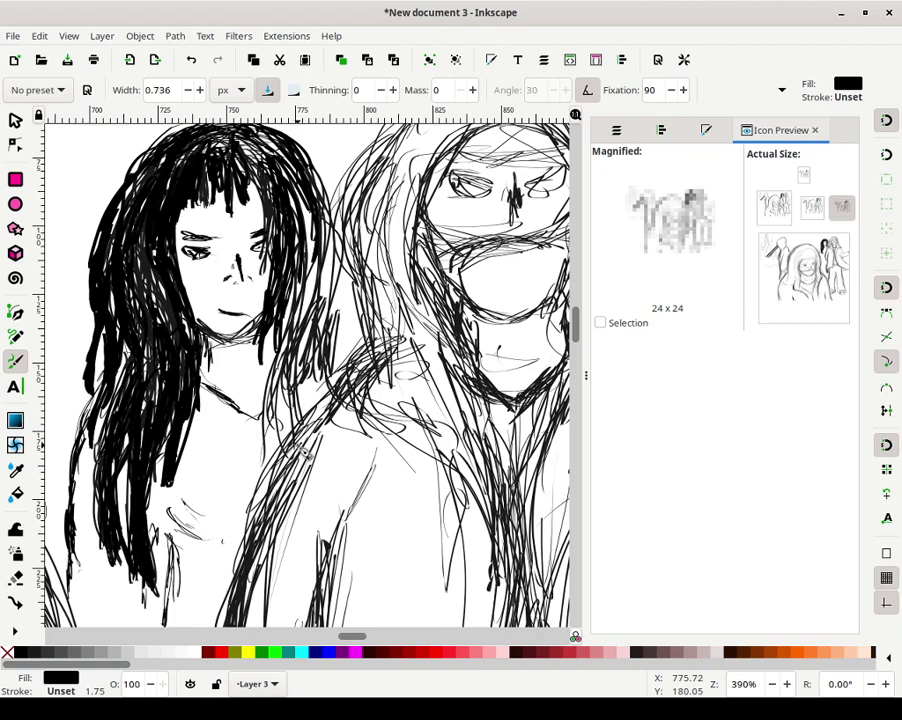
scroll(165, 296, down, 5)
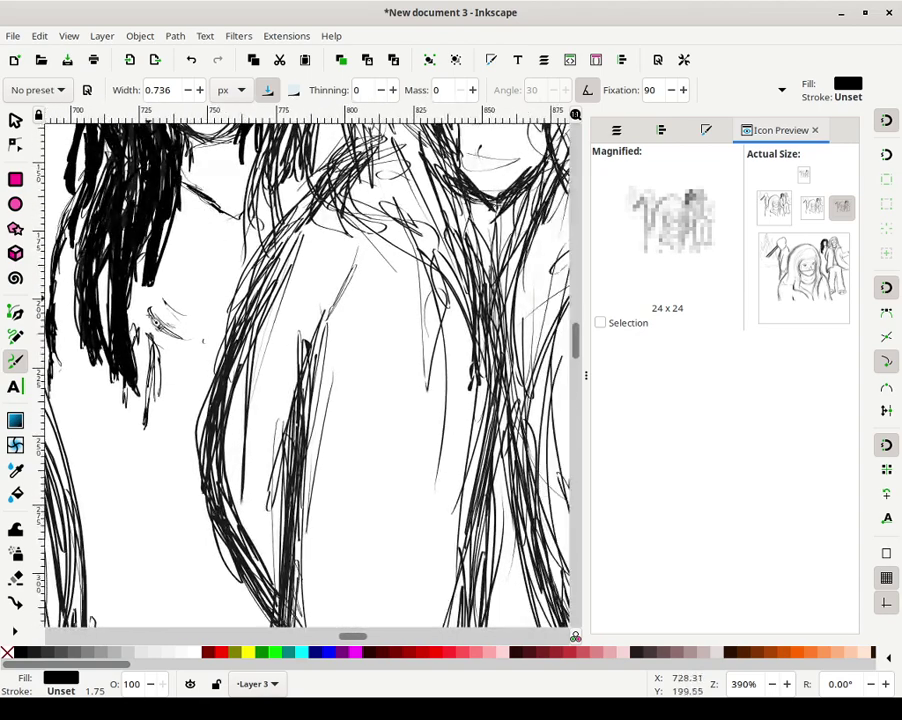
Draw the long-haired figure's waist line and slanted shirt hem, and extend the outer leg line below it
mouse_move(147, 425)
mouse_down()
mouse_move(145, 467)
mouse_move(150, 414)
mouse_move(136, 513)
mouse_move(148, 517)
mouse_move(202, 488)
mouse_move(205, 495)
mouse_move(160, 530)
mouse_move(162, 514)
mouse_move(154, 556)
mouse_move(167, 505)
mouse_move(150, 576)
mouse_up()
mouse_move(166, 521)
mouse_down()
mouse_move(153, 582)
mouse_move(154, 567)
mouse_up()
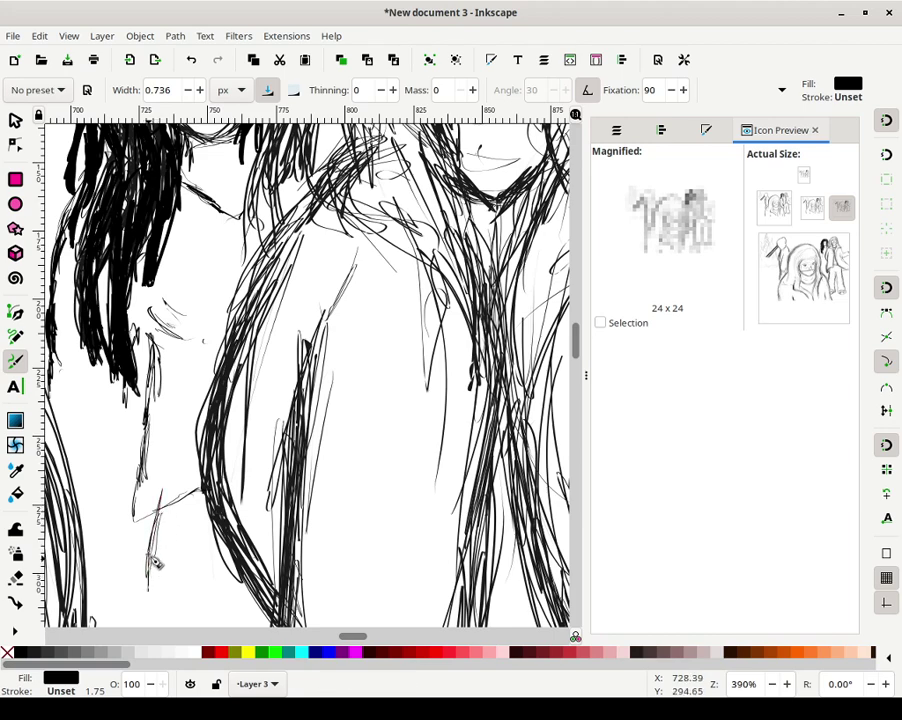
mouse_move(150, 511)
mouse_down()
mouse_move(135, 520)
mouse_move(188, 499)
mouse_move(141, 519)
mouse_move(142, 455)
mouse_move(134, 521)
mouse_move(191, 501)
mouse_move(136, 528)
mouse_up()
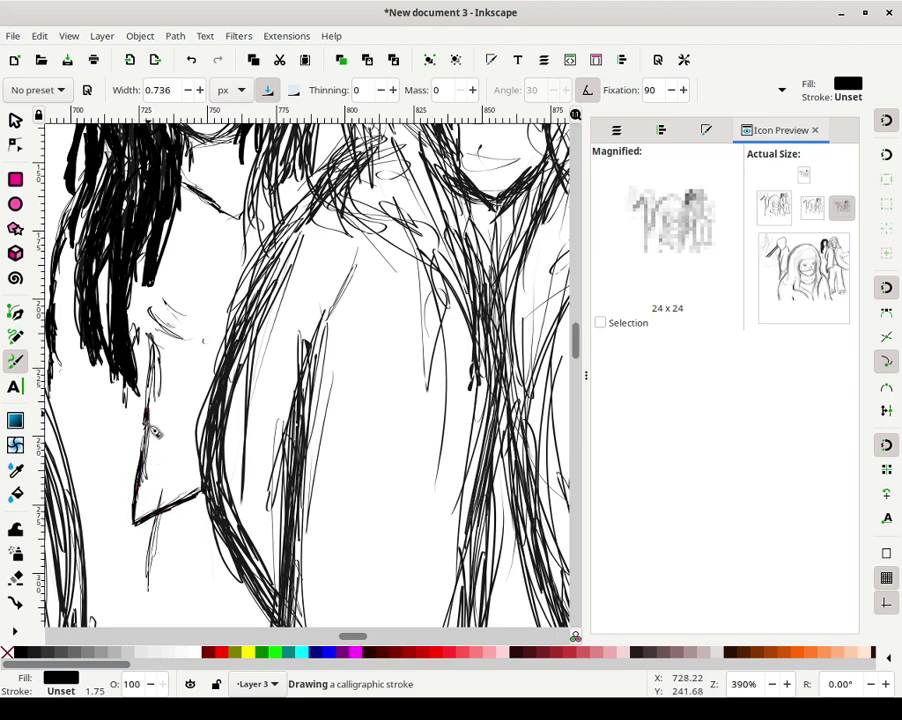
mouse_move(166, 545)
mouse_down()
mouse_move(150, 594)
mouse_move(157, 510)
mouse_move(150, 625)
mouse_up()
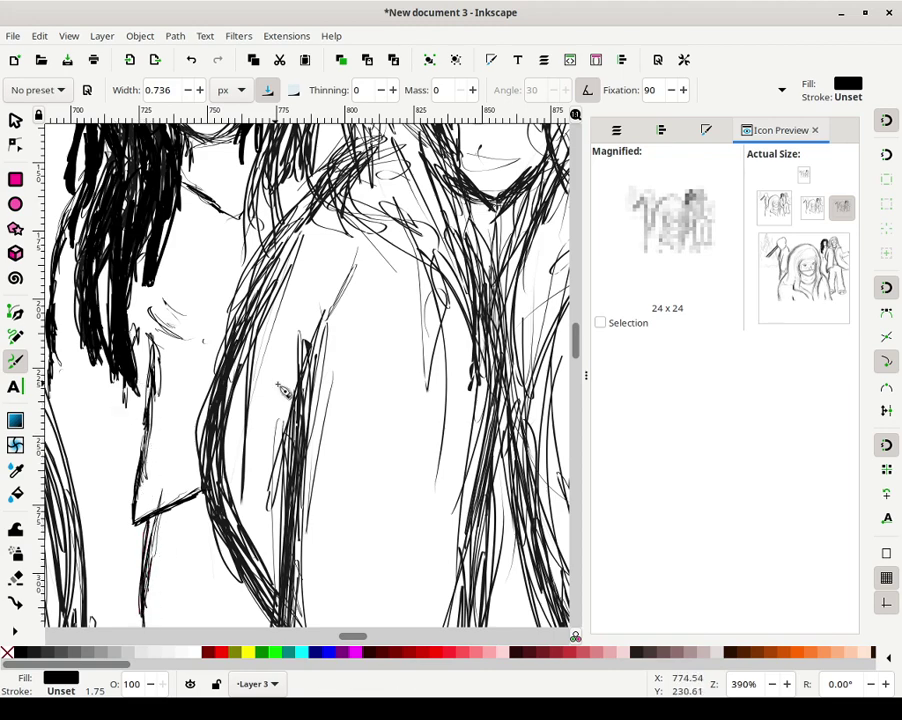
scroll(265, 405, down, 6)
mouse_move(142, 406)
mouse_down()
mouse_move(155, 390)
mouse_move(130, 494)
mouse_up()
mouse_move(142, 430)
mouse_down()
mouse_move(129, 529)
mouse_move(151, 390)
mouse_move(128, 540)
mouse_move(148, 383)
mouse_move(152, 420)
mouse_up()
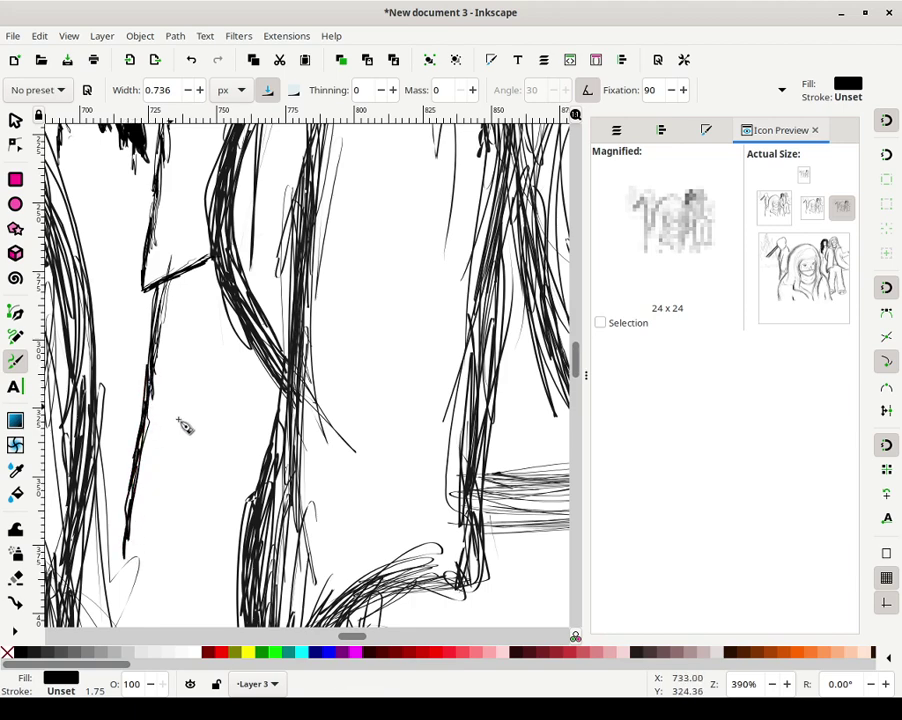
Sketch the long-haired figure's inner leg lines beside the neighbouring jacket, and add a curved hip crease and the lower leg edge
mouse_move(241, 490)
mouse_down()
mouse_move(267, 359)
mouse_move(273, 382)
mouse_move(266, 388)
mouse_move(263, 377)
mouse_move(265, 405)
mouse_move(270, 373)
mouse_move(229, 556)
mouse_up()
drag(231, 545, 229, 572)
drag(187, 446, 229, 426)
drag(226, 429, 170, 460)
mouse_move(139, 534)
mouse_down()
mouse_move(132, 559)
mouse_move(148, 574)
mouse_move(129, 576)
mouse_move(146, 594)
mouse_up()
mouse_move(220, 554)
mouse_down()
mouse_move(221, 606)
mouse_move(217, 594)
mouse_up()
drag(215, 453, 221, 235)
mouse_move(230, 399)
mouse_down()
mouse_move(226, 409)
mouse_move(240, 337)
mouse_move(230, 432)
mouse_move(210, 366)
mouse_up()
mouse_move(128, 373)
mouse_down()
mouse_move(131, 359)
mouse_move(120, 399)
mouse_up()
mouse_move(221, 434)
mouse_down()
mouse_move(228, 394)
mouse_move(210, 400)
mouse_move(237, 362)
mouse_move(242, 333)
mouse_move(223, 408)
mouse_up()
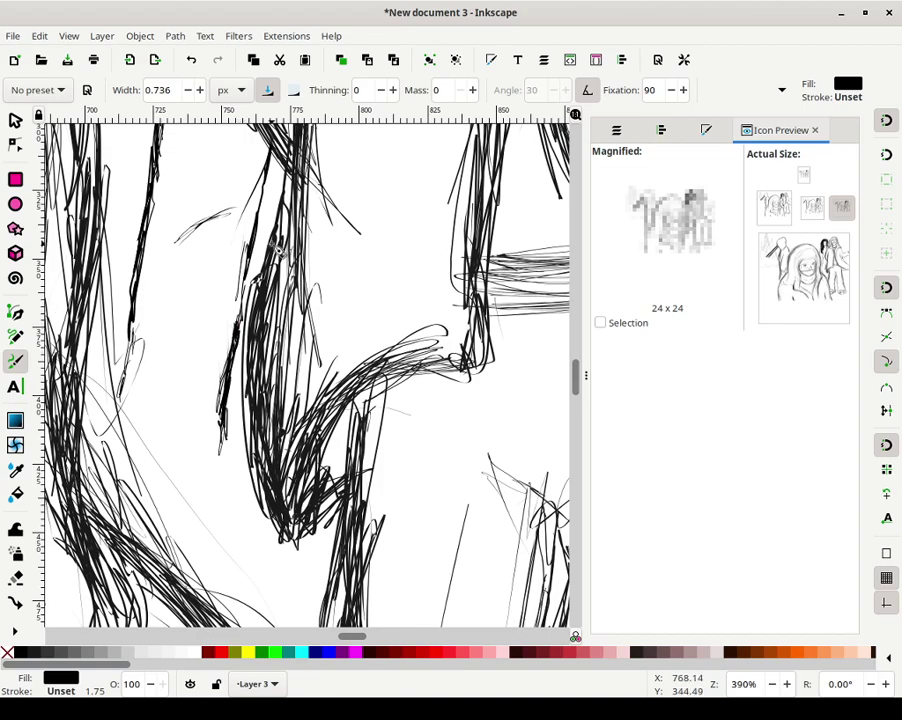
Darken the long-haired figure's forearm and the shirt hem at the waist with short strokes
key(minus)
key(minus)
key(minus)
key(minus)
key(minus)
key(minus)
key(plus)
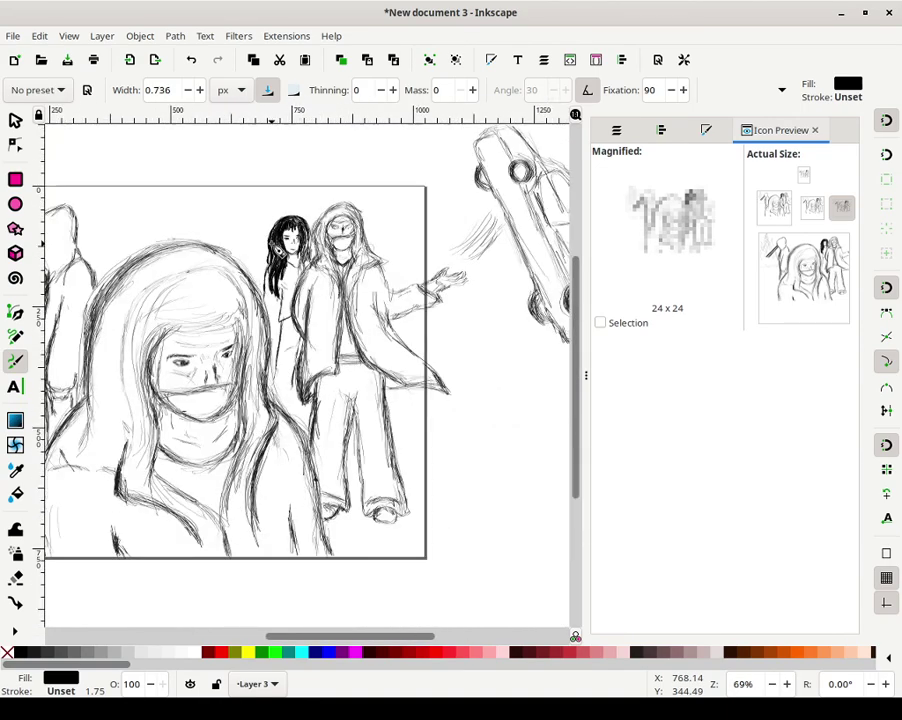
drag(287, 302, 280, 306)
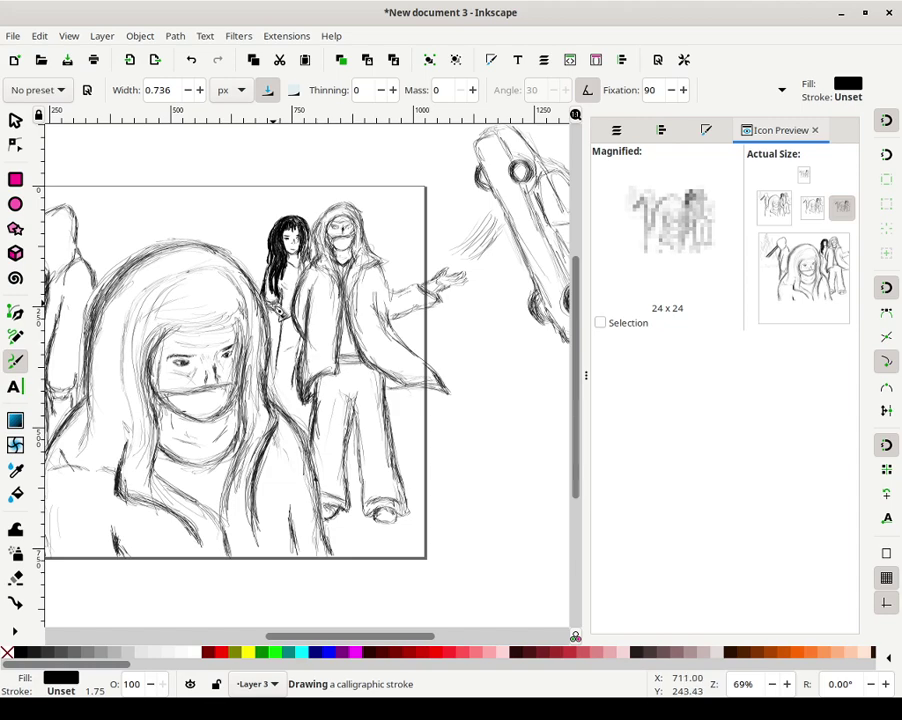
drag(268, 304, 281, 324)
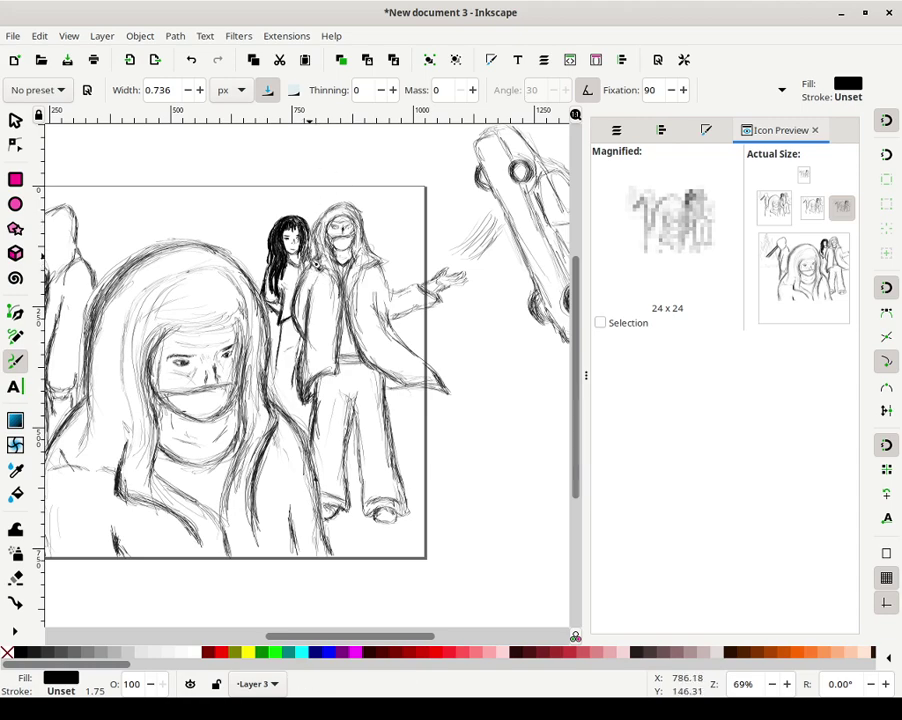
Thicken the long-haired figure's hair with black strokes over the crown, fringe and outer edge, adding jagged strands along the side
mouse_move(288, 232)
mouse_down()
mouse_move(273, 229)
mouse_move(278, 221)
mouse_move(279, 270)
mouse_move(271, 255)
mouse_up()
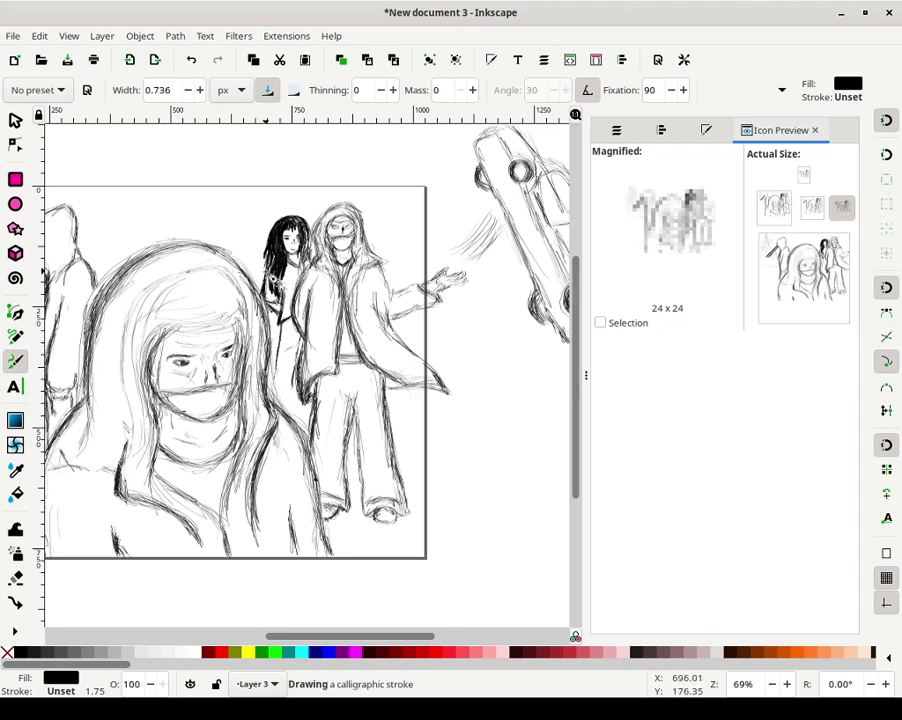
drag(289, 221, 295, 223)
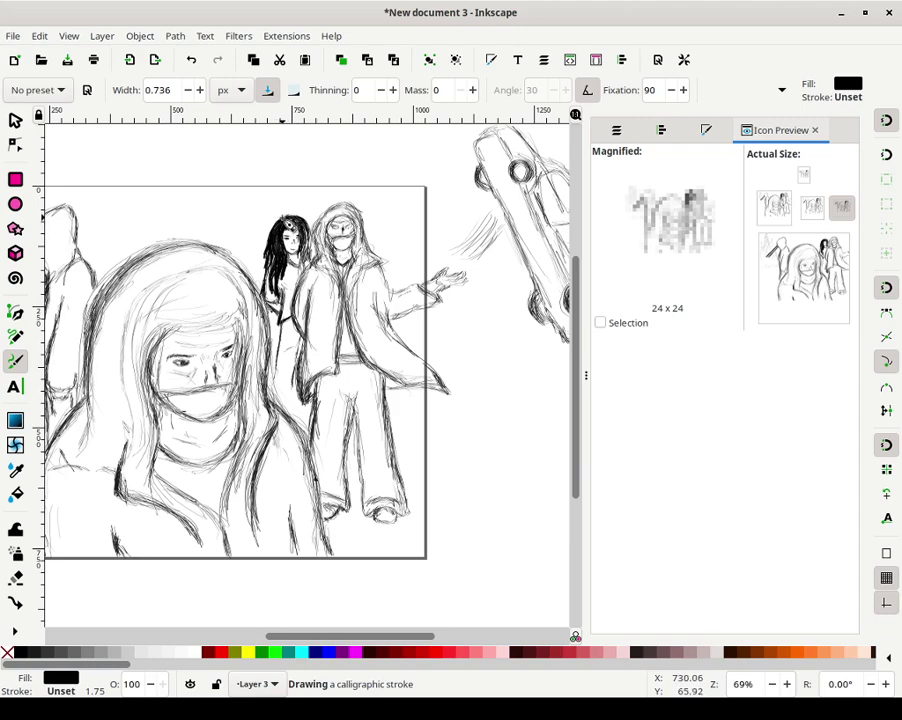
drag(304, 225, 308, 232)
drag(289, 213, 293, 213)
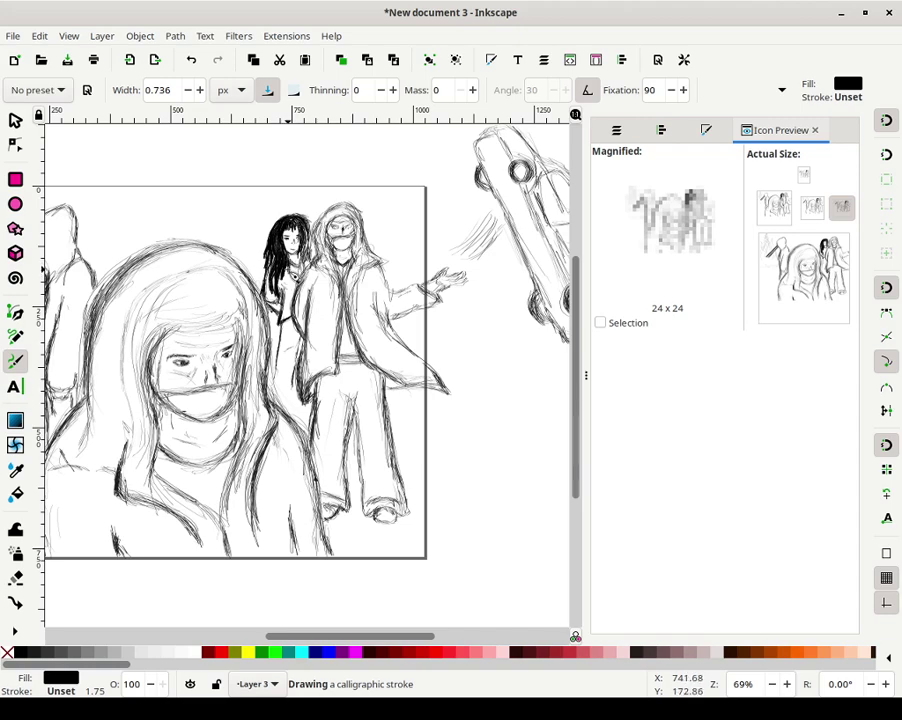
mouse_move(287, 258)
mouse_down()
mouse_move(281, 227)
mouse_move(267, 251)
mouse_up()
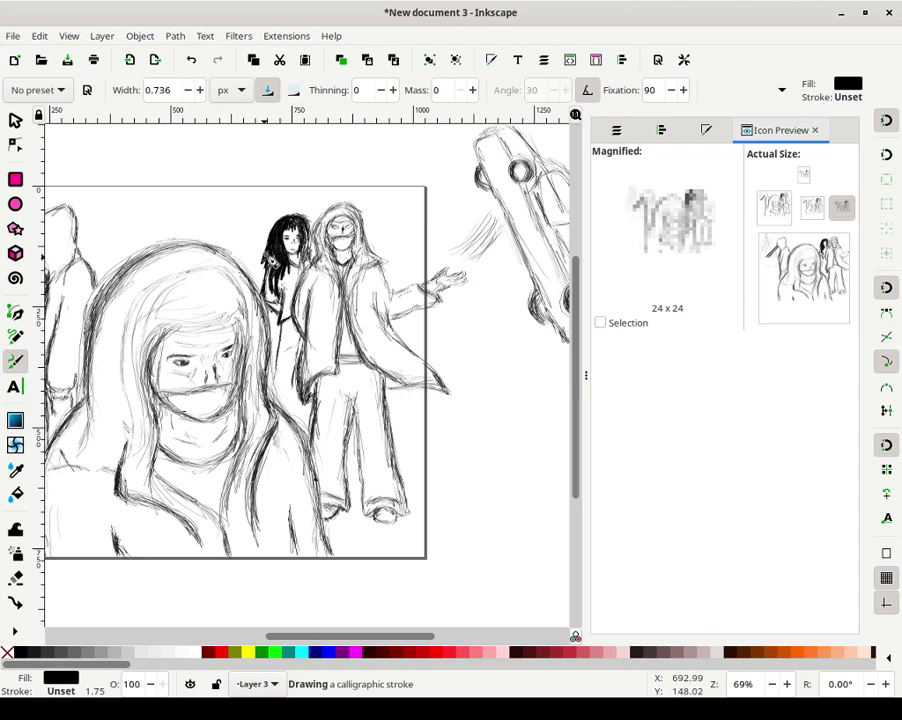
drag(271, 251, 271, 258)
drag(269, 256, 268, 262)
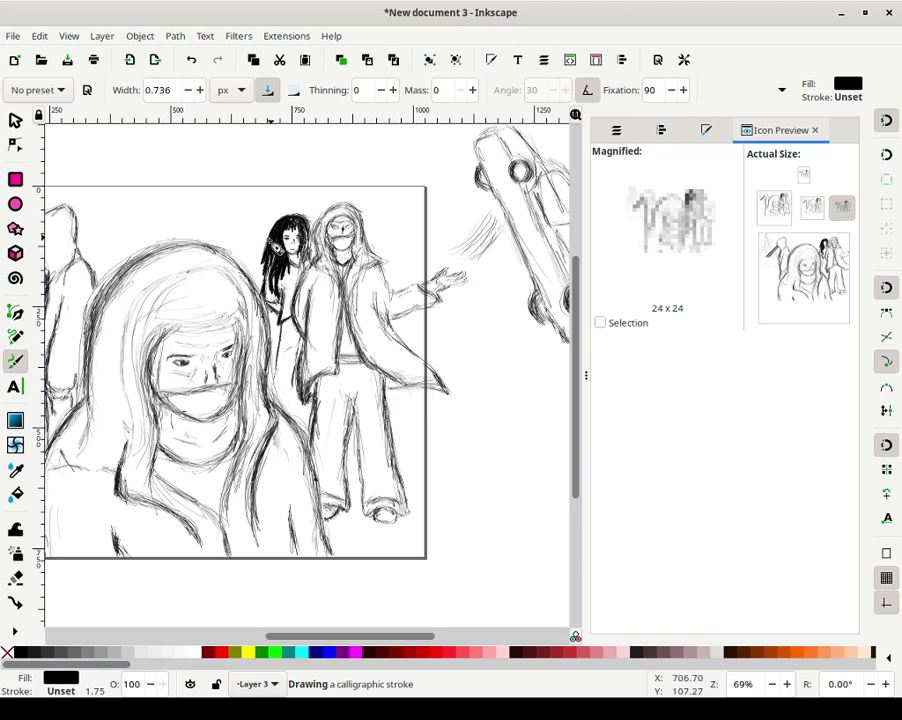
mouse_move(284, 220)
mouse_down()
mouse_move(277, 255)
mouse_move(267, 240)
mouse_move(277, 228)
mouse_up()
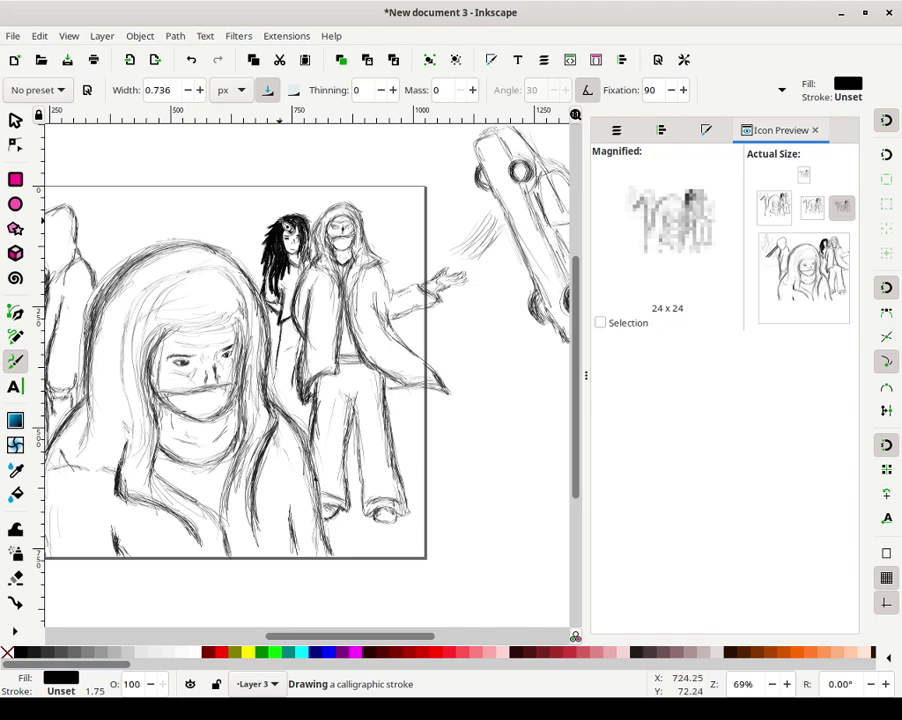
mouse_move(280, 222)
mouse_down()
mouse_move(289, 215)
mouse_move(309, 236)
mouse_up()
mouse_move(289, 221)
mouse_down()
mouse_move(279, 252)
mouse_move(275, 234)
mouse_move(279, 265)
mouse_move(282, 246)
mouse_up()
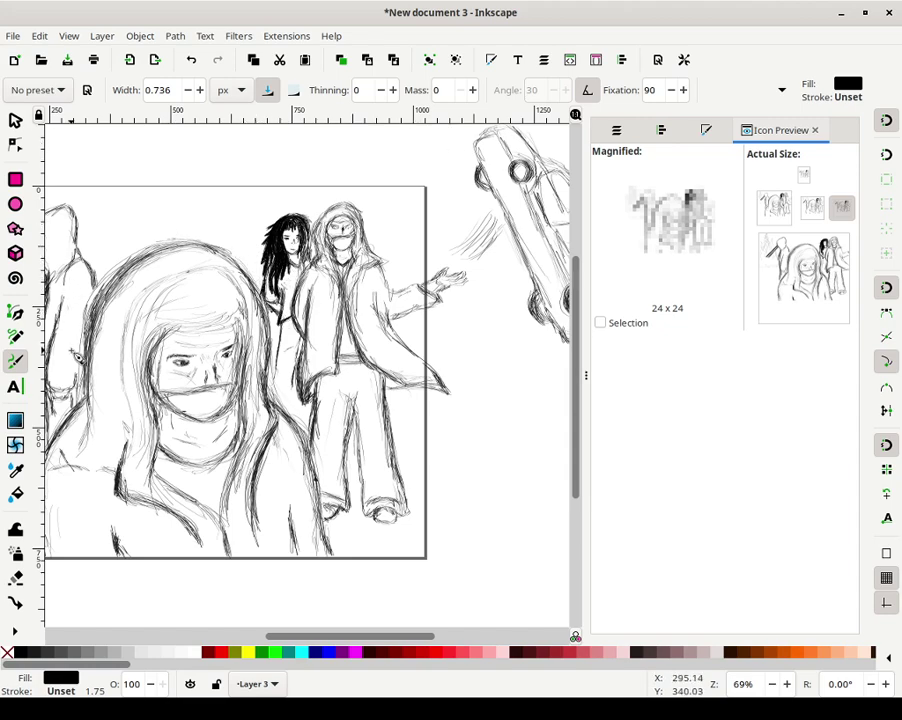
Darken the jacket collar and front opening of the standing masked figure and add fold lines on the chest
mouse_move(364, 353)
mouse_down()
mouse_move(421, 400)
mouse_move(423, 420)
mouse_move(403, 425)
mouse_move(402, 407)
mouse_move(397, 420)
mouse_move(396, 345)
mouse_up()
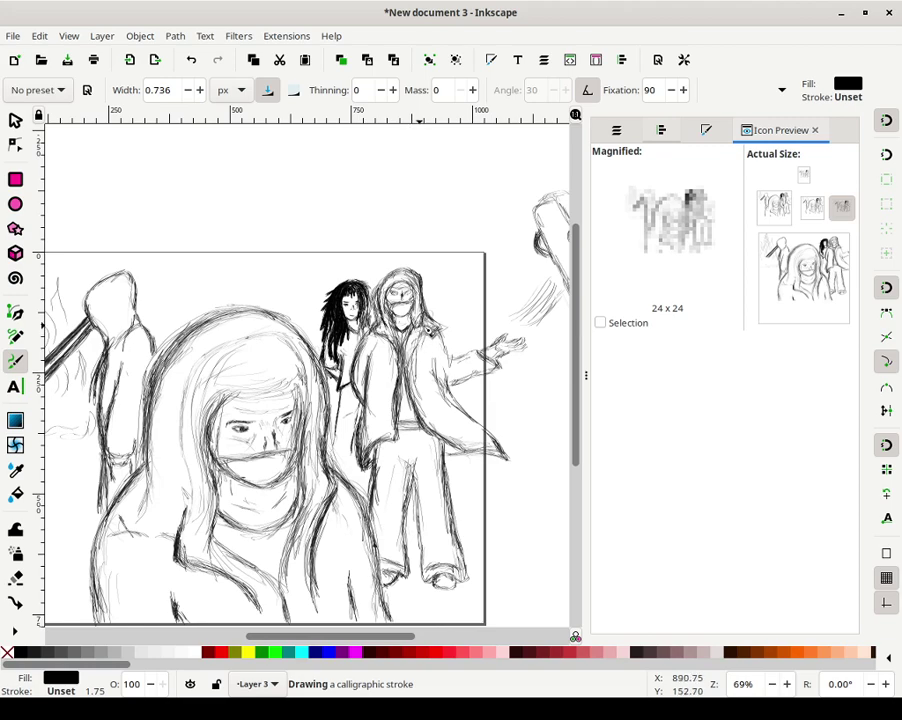
drag(421, 329, 422, 395)
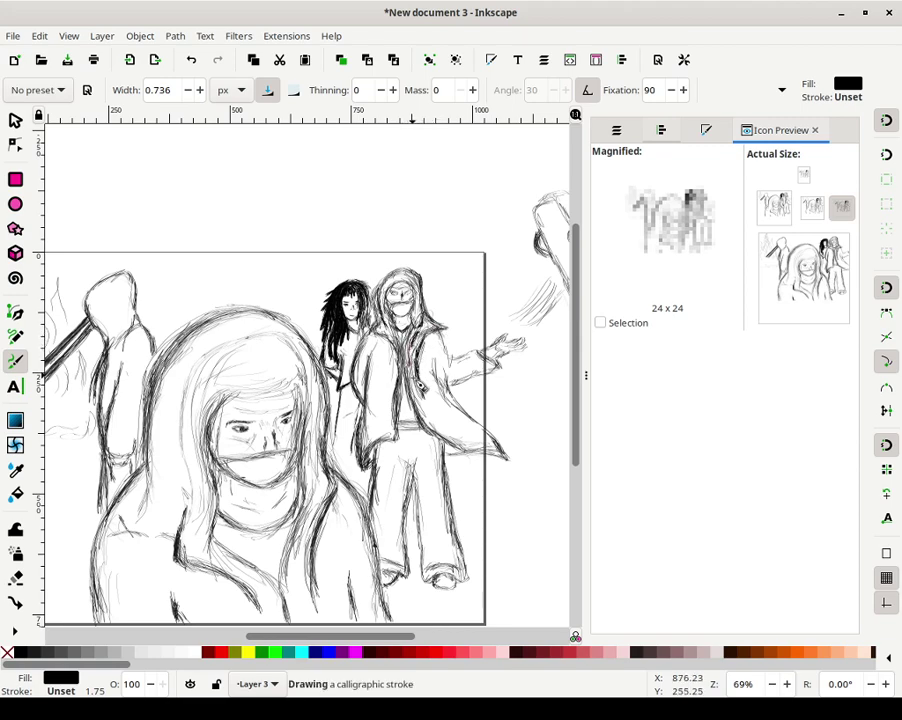
mouse_move(413, 392)
mouse_down()
mouse_move(470, 471)
mouse_move(444, 454)
mouse_move(431, 412)
mouse_move(440, 453)
mouse_move(415, 409)
mouse_up()
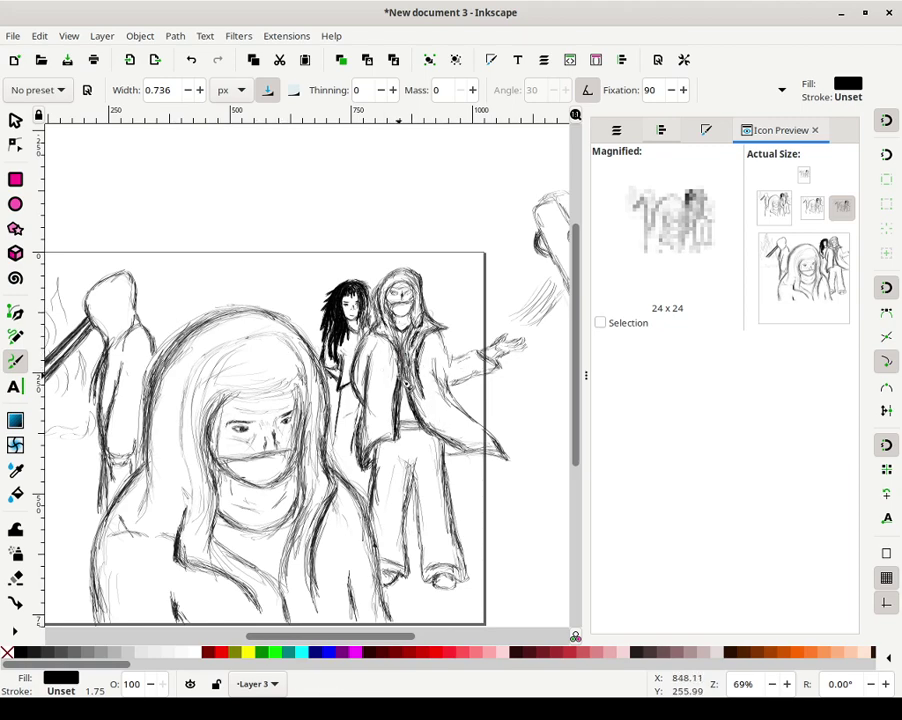
Reinforce the long-haired figure's leg lines and add shading strokes beside the masked figure's jacket
mouse_move(370, 422)
mouse_down()
mouse_move(366, 460)
mouse_move(370, 411)
mouse_move(354, 436)
mouse_move(361, 399)
mouse_move(343, 412)
mouse_move(345, 442)
mouse_move(352, 399)
mouse_move(341, 397)
mouse_move(344, 404)
mouse_up()
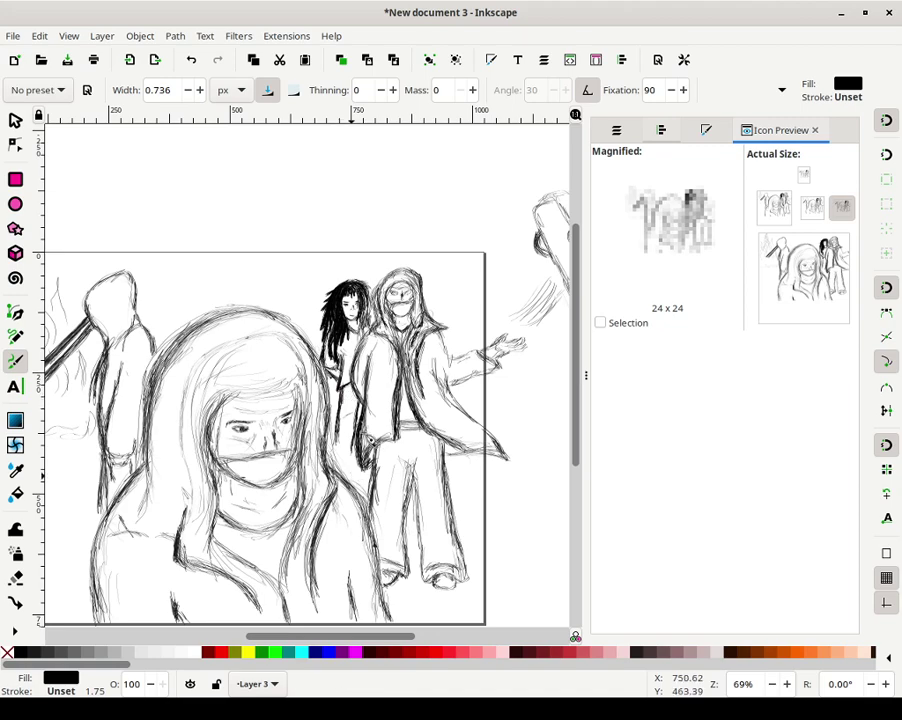
drag(350, 447, 356, 408)
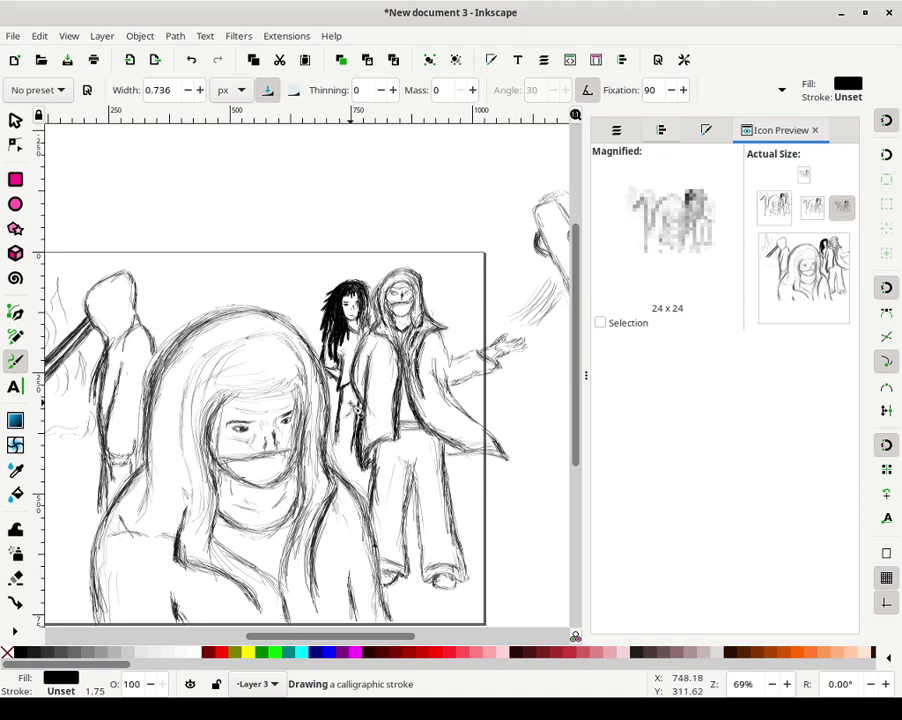
mouse_move(352, 453)
mouse_down()
mouse_move(377, 378)
mouse_move(360, 420)
mouse_up()
Darken the standing masked figure's jacket edges and outstretched sleeve, and add a dark belt with a round buckle
mouse_move(376, 372)
mouse_down()
mouse_move(376, 357)
mouse_move(371, 398)
mouse_up()
mouse_move(371, 342)
mouse_down()
mouse_move(357, 388)
mouse_move(364, 392)
mouse_move(351, 388)
mouse_move(357, 375)
mouse_move(370, 400)
mouse_move(369, 445)
mouse_move(393, 385)
mouse_move(437, 375)
mouse_move(398, 385)
mouse_move(397, 345)
mouse_move(395, 407)
mouse_up()
mouse_move(396, 408)
mouse_down()
mouse_move(392, 447)
mouse_move(378, 446)
mouse_move(385, 443)
mouse_move(374, 461)
mouse_move(419, 427)
mouse_up()
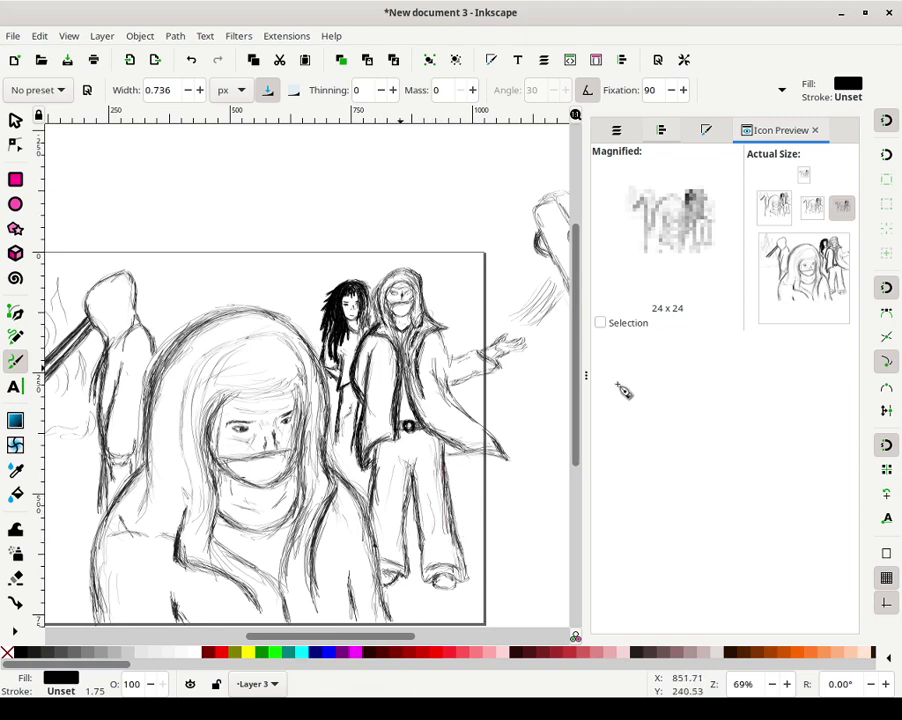
mouse_move(463, 464)
mouse_down()
mouse_move(455, 465)
mouse_move(512, 462)
mouse_move(496, 464)
mouse_move(504, 467)
mouse_move(498, 443)
mouse_up()
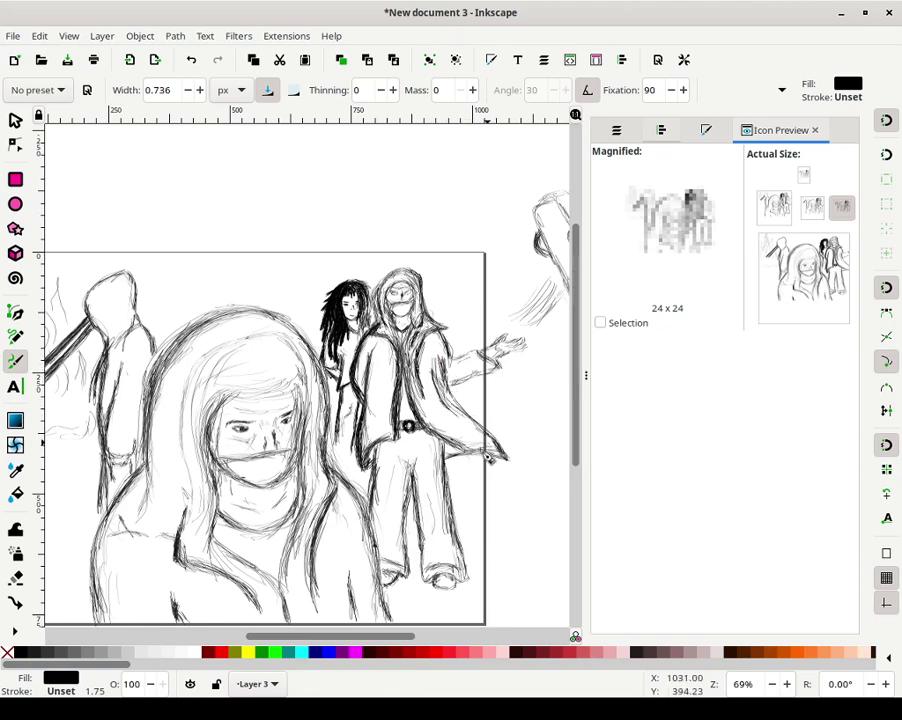
mouse_move(458, 389)
mouse_down()
mouse_move(461, 374)
mouse_move(486, 382)
mouse_up()
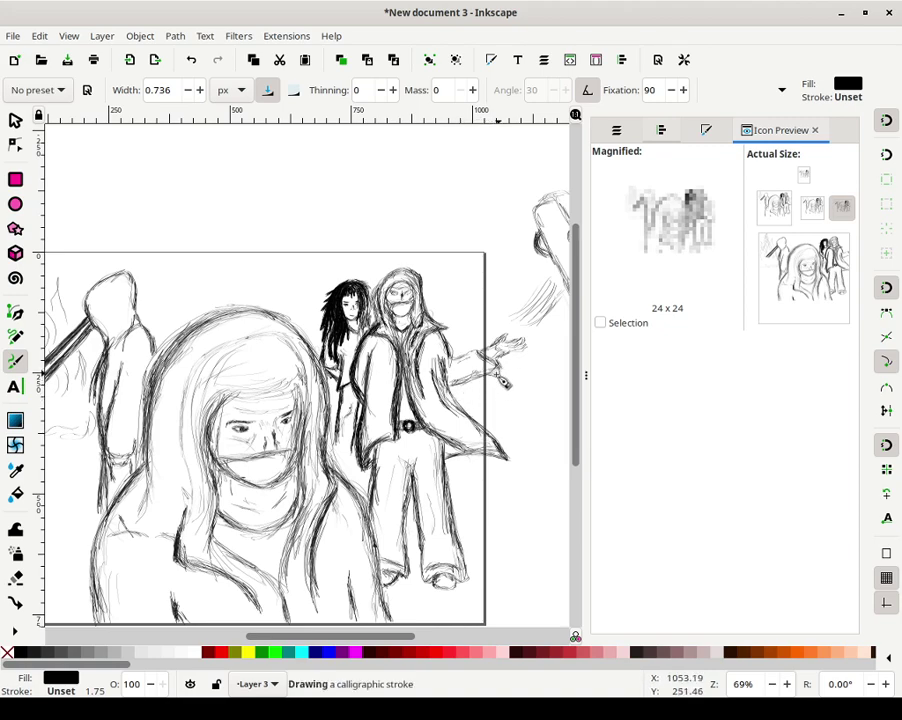
Surround the flying car with loose, wavy aura strokes reaching towards the masked figure's outstretched hand
mouse_move(501, 377)
mouse_down()
mouse_move(467, 357)
mouse_move(465, 370)
mouse_move(534, 316)
mouse_move(494, 340)
mouse_move(491, 330)
mouse_move(523, 293)
mouse_move(518, 265)
mouse_move(540, 216)
mouse_move(523, 286)
mouse_move(539, 194)
mouse_up()
mouse_move(530, 336)
mouse_down()
mouse_move(398, 382)
mouse_move(406, 427)
mouse_move(447, 456)
mouse_move(413, 430)
mouse_move(455, 466)
mouse_move(446, 474)
mouse_move(500, 474)
mouse_move(539, 451)
mouse_move(486, 486)
mouse_move(546, 434)
mouse_move(486, 487)
mouse_move(555, 462)
mouse_move(536, 411)
mouse_move(549, 422)
mouse_move(529, 396)
mouse_move(524, 353)
mouse_move(513, 365)
mouse_move(517, 328)
mouse_move(531, 371)
mouse_move(523, 335)
mouse_move(486, 297)
mouse_move(496, 299)
mouse_move(471, 260)
mouse_move(456, 260)
mouse_move(434, 229)
mouse_move(448, 258)
mouse_move(417, 234)
mouse_move(496, 242)
mouse_move(292, 297)
mouse_move(386, 237)
mouse_move(348, 240)
mouse_move(383, 325)
mouse_up()
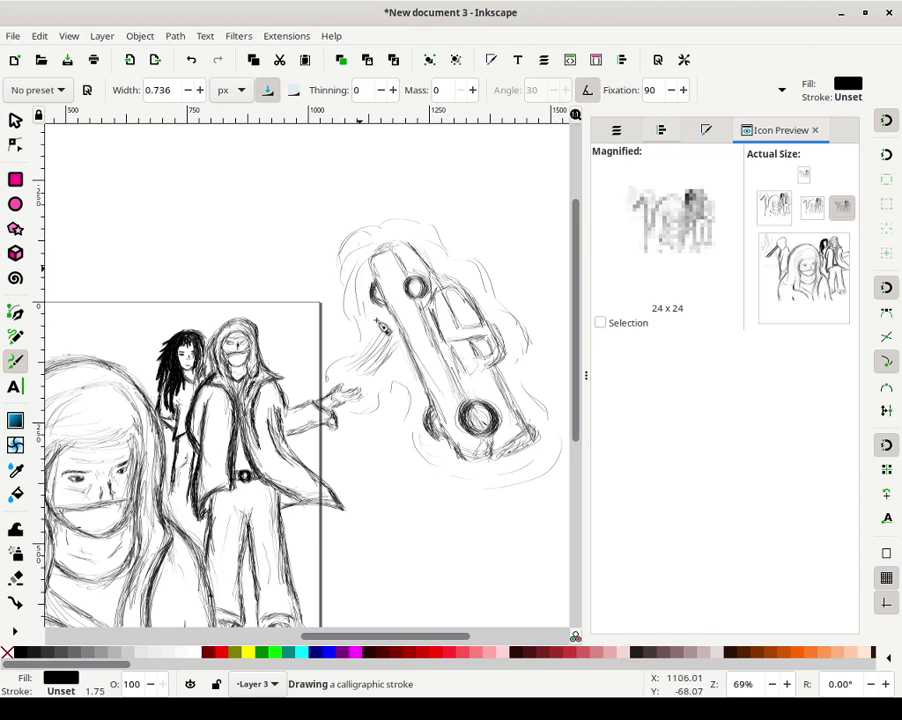
mouse_move(364, 427)
mouse_down()
mouse_move(382, 401)
mouse_move(374, 422)
mouse_move(355, 425)
mouse_move(402, 385)
mouse_up()
mouse_move(328, 388)
mouse_down()
mouse_move(322, 378)
mouse_move(355, 323)
mouse_move(334, 288)
mouse_up()
mouse_move(462, 263)
mouse_down()
mouse_move(485, 287)
mouse_move(411, 229)
mouse_move(467, 238)
mouse_move(414, 238)
mouse_move(371, 213)
mouse_move(371, 229)
mouse_move(424, 224)
mouse_move(358, 218)
mouse_move(537, 375)
mouse_move(539, 350)
mouse_move(546, 402)
mouse_move(535, 368)
mouse_move(552, 360)
mouse_move(541, 372)
mouse_move(524, 334)
mouse_up()
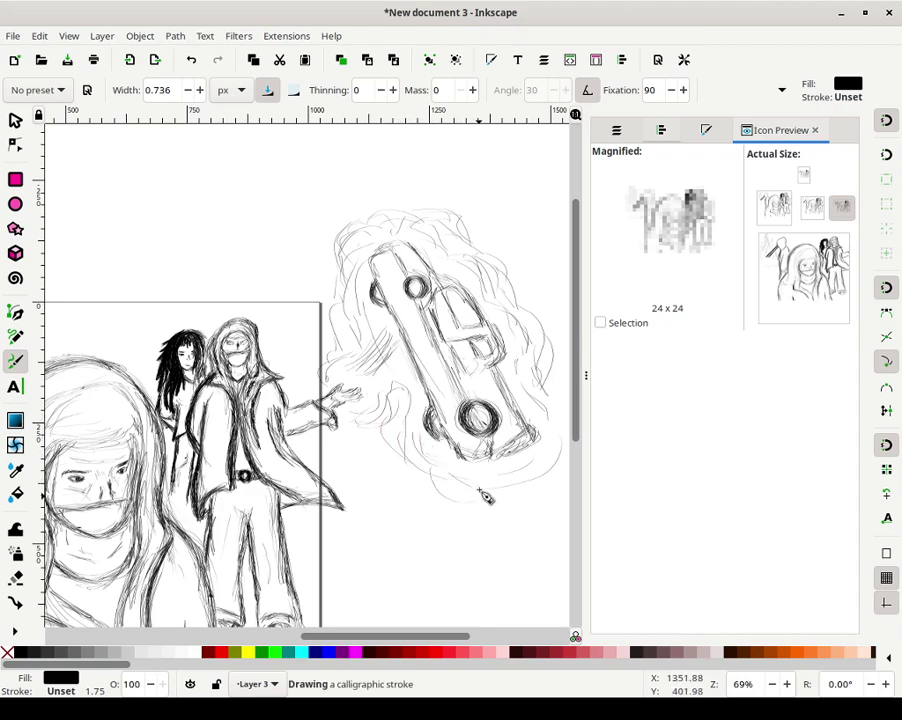
drag(531, 496, 544, 416)
mouse_move(550, 463)
mouse_down()
mouse_move(556, 411)
mouse_move(540, 385)
mouse_move(540, 425)
mouse_move(550, 425)
mouse_move(532, 373)
mouse_up()
drag(556, 406, 534, 347)
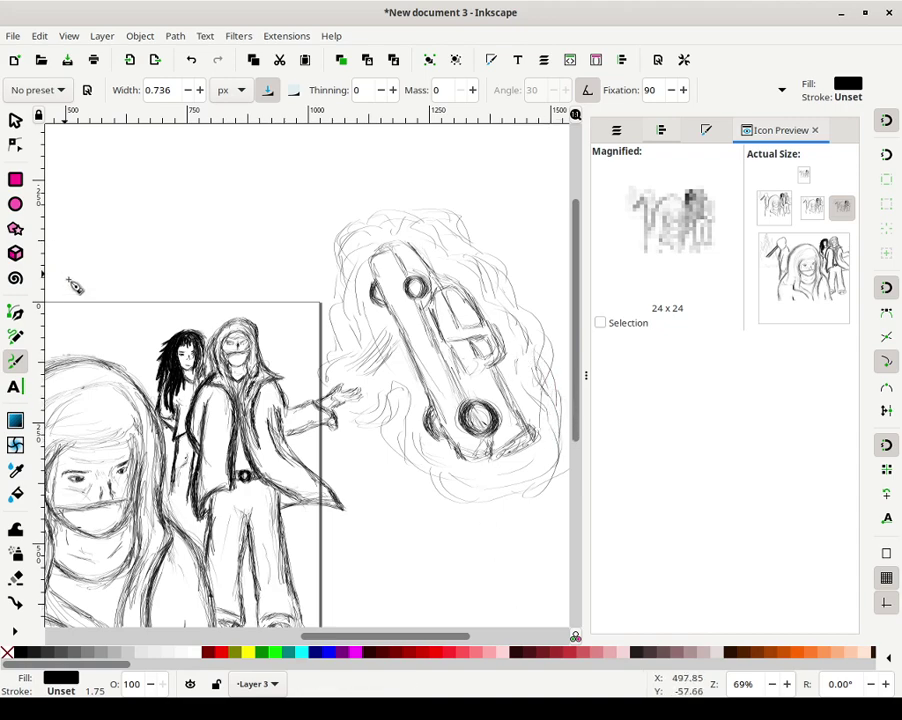
Darken the standing masked figure's eyes, nose and mask edge with small strokes
drag(326, 306, 517, 218)
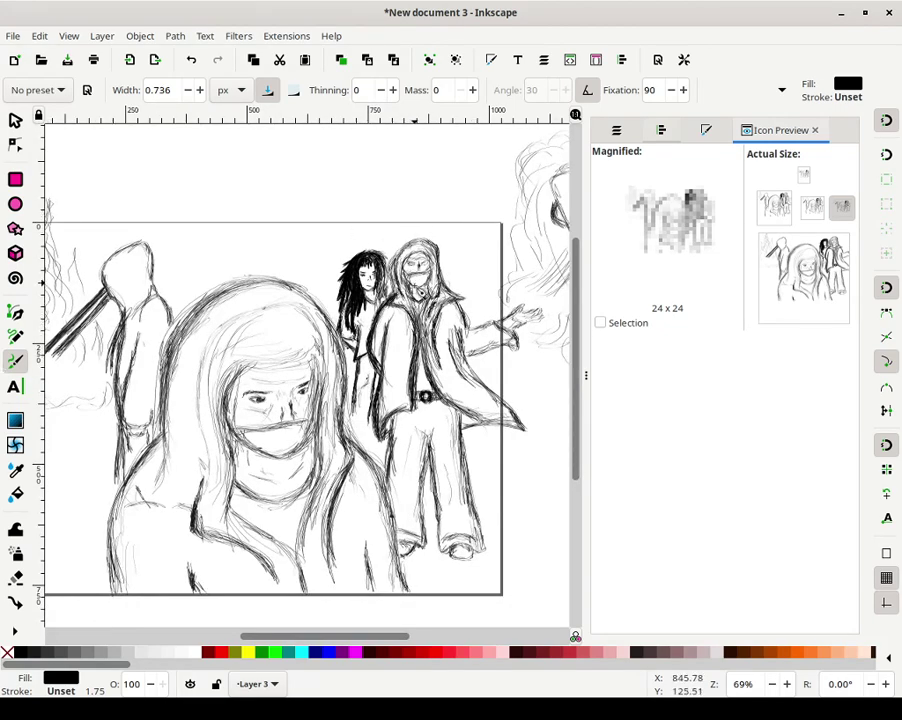
drag(456, 285, 409, 277)
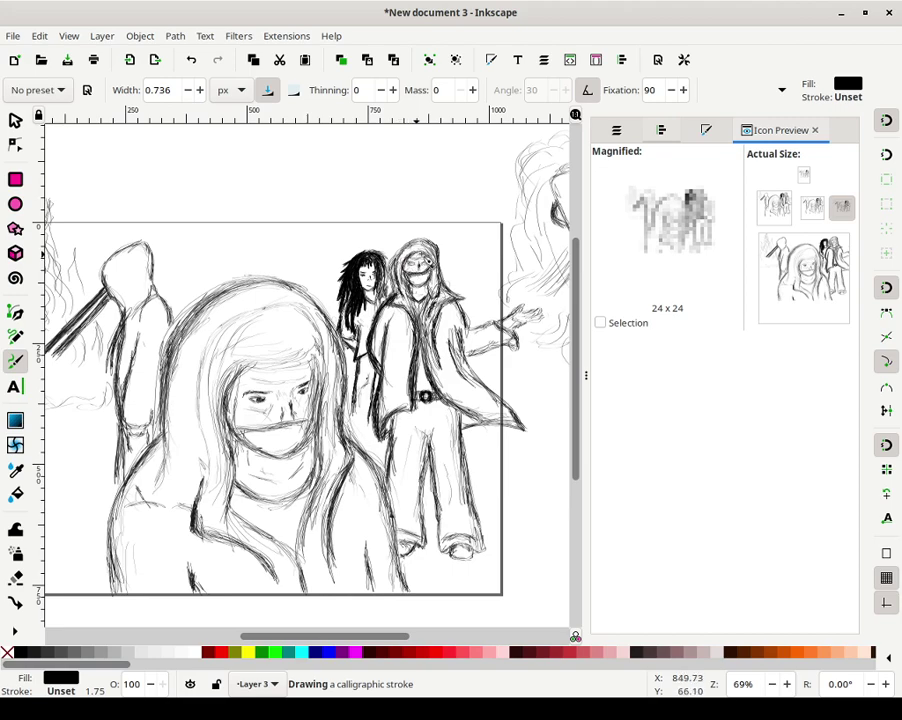
mouse_move(421, 254)
mouse_down()
mouse_move(408, 266)
mouse_move(422, 265)
mouse_up()
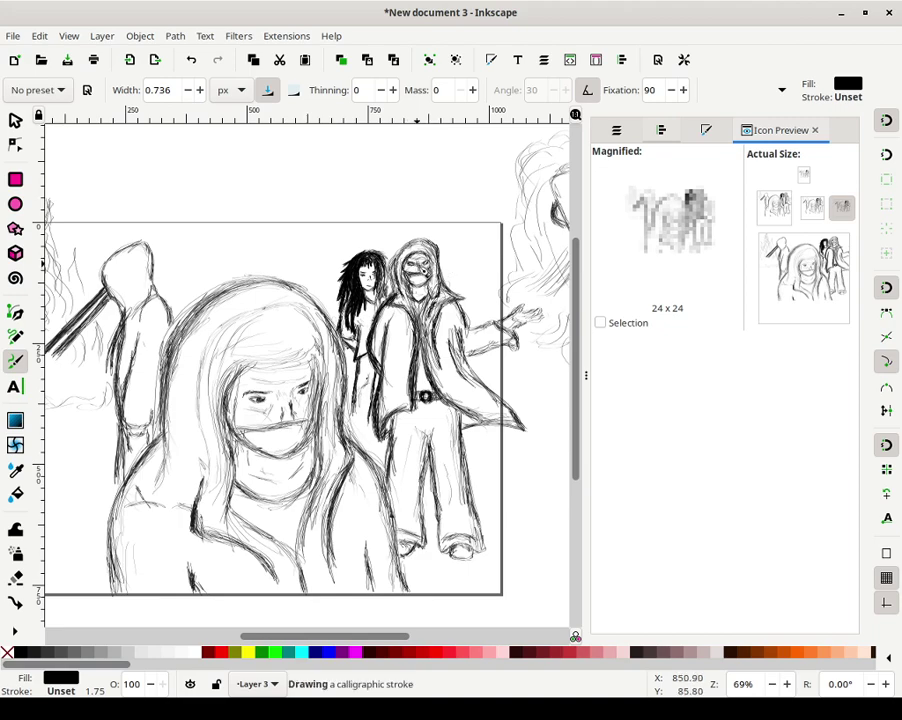
drag(420, 266, 418, 259)
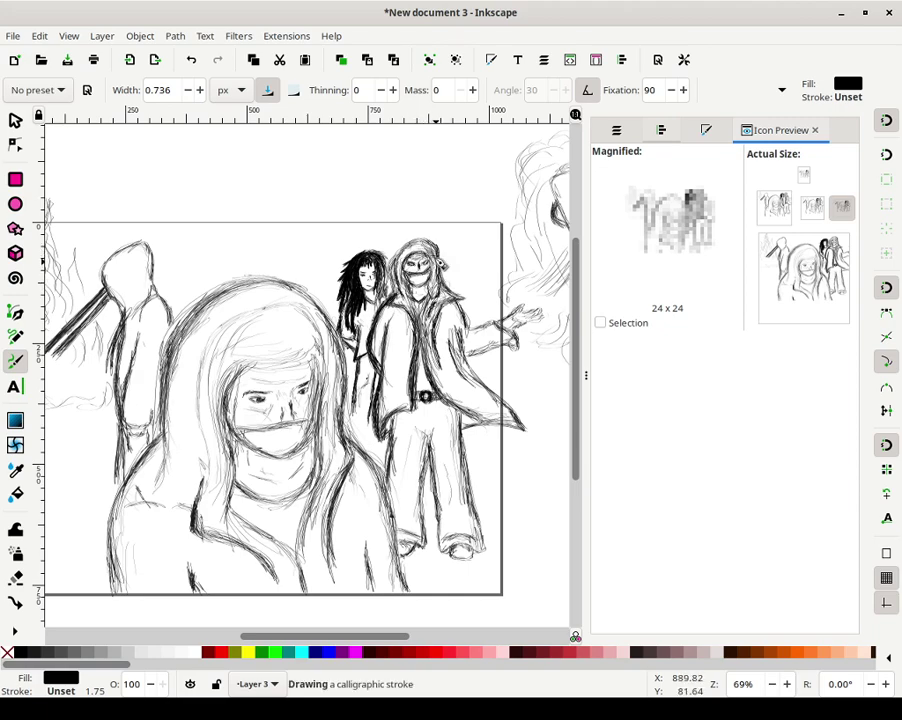
drag(408, 275, 411, 280)
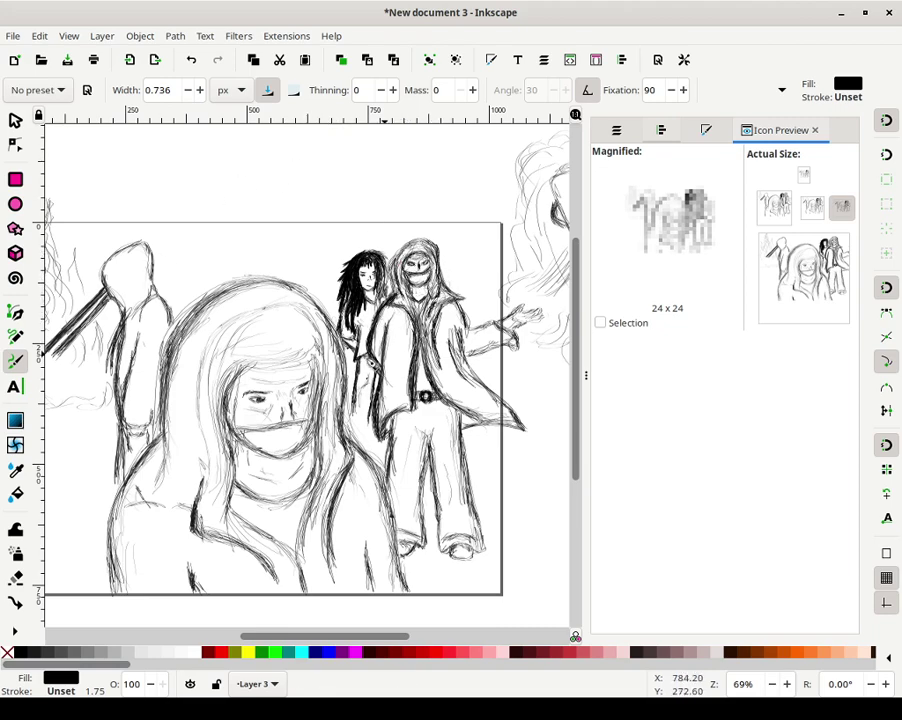
Reinforce the hood edge of the figure beside the fire and add fold lines down the hood and coat
drag(302, 526, 446, 503)
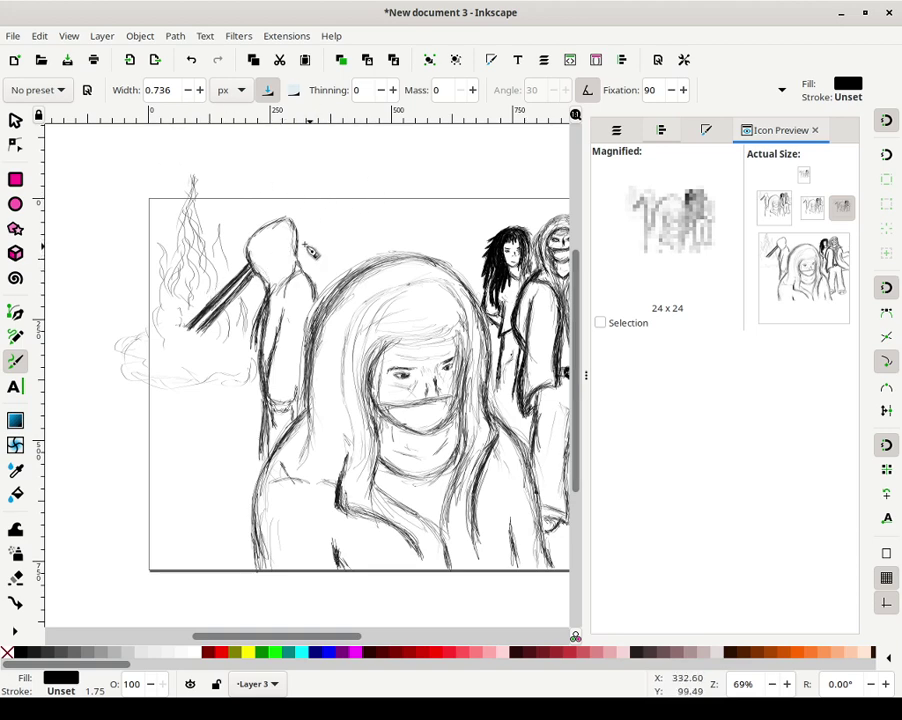
drag(282, 220, 291, 226)
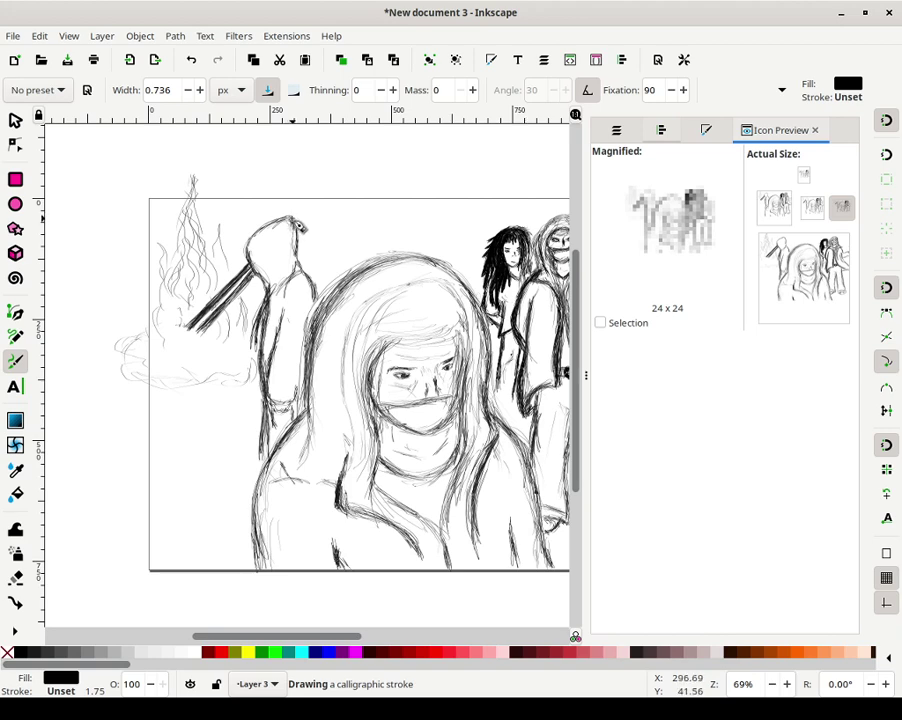
drag(292, 228, 302, 246)
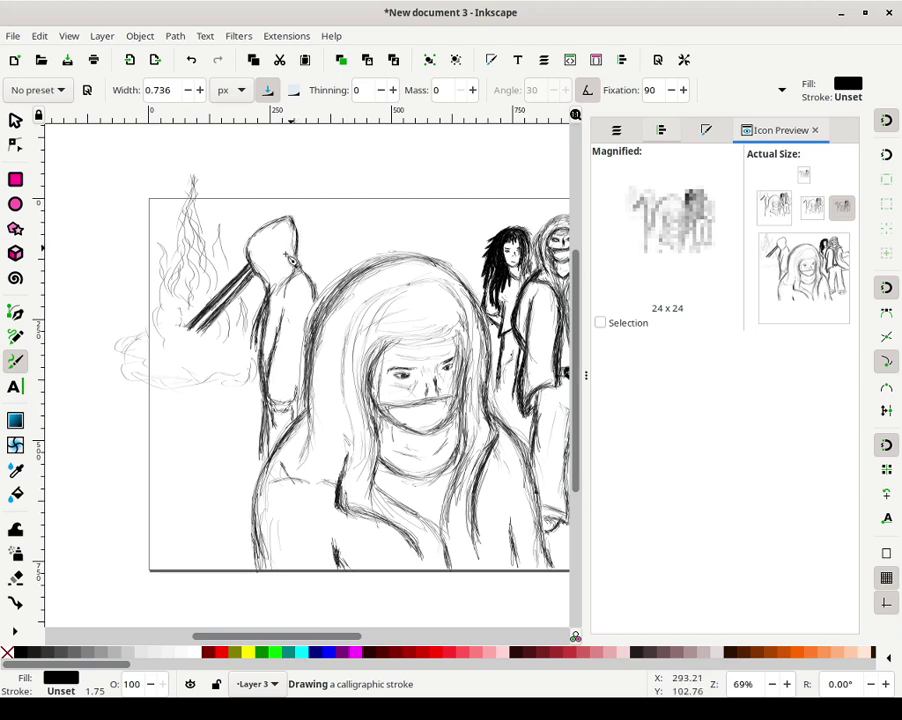
mouse_move(283, 263)
mouse_down()
mouse_move(288, 278)
mouse_move(282, 235)
mouse_move(270, 268)
mouse_move(300, 308)
mouse_up()
drag(298, 314, 294, 336)
drag(292, 340, 285, 376)
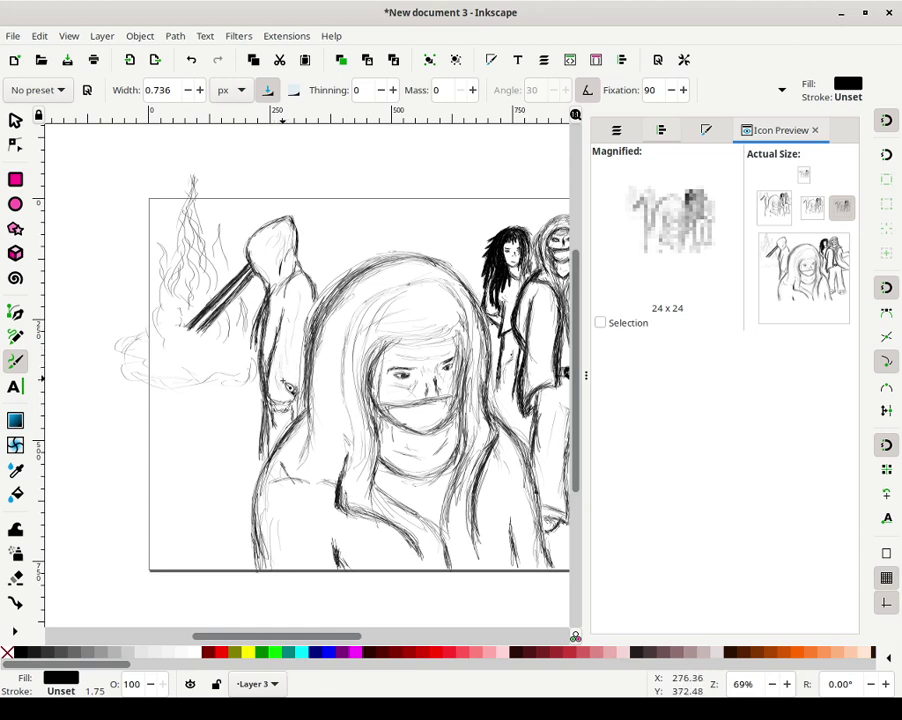
Add light fold strokes down the upper coat of the hooded figure beside the fire
drag(298, 316, 291, 319)
drag(288, 308, 278, 366)
drag(279, 314, 262, 378)
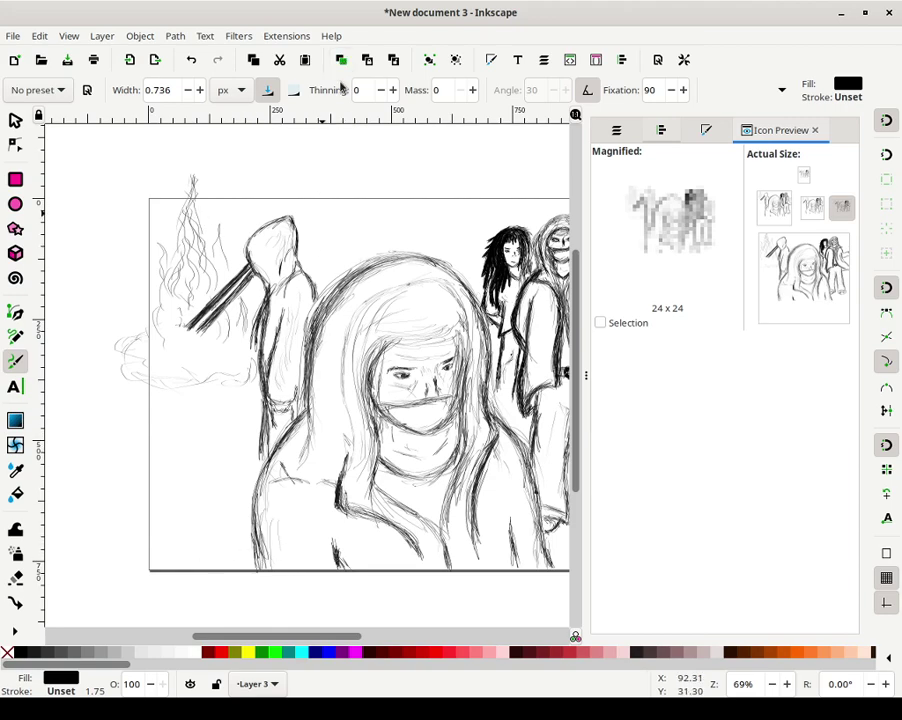
Review the whole composition, including the flying car, and magnify its 128 x 128 icon preview
mouse_move(457, 246)
mouse_down()
mouse_move(250, 339)
mouse_move(231, 371)
mouse_move(145, 396)
mouse_up()
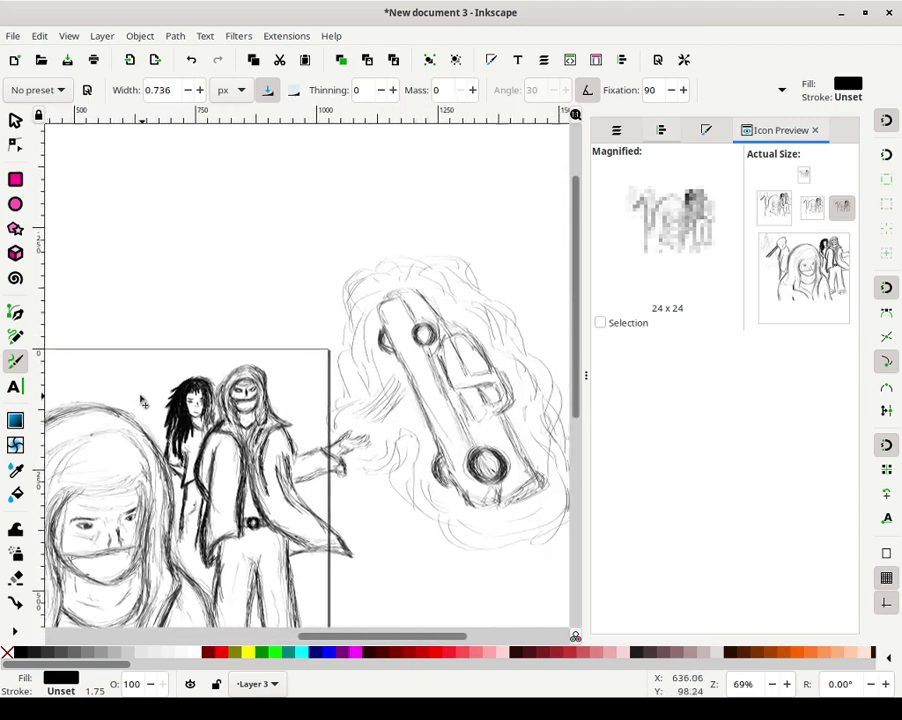
scroll(165, 398, left, 6)
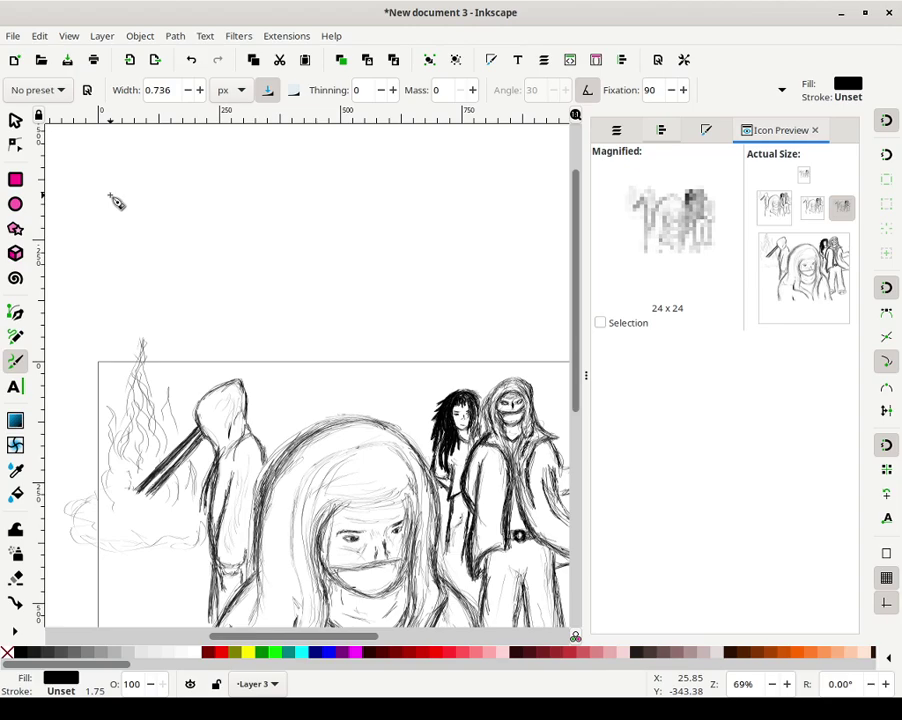
scroll(330, 360, down, 7)
scroll(330, 360, right, 2)
mouse_move(378, 232)
mouse_down()
mouse_move(391, 361)
mouse_move(426, 368)
mouse_up()
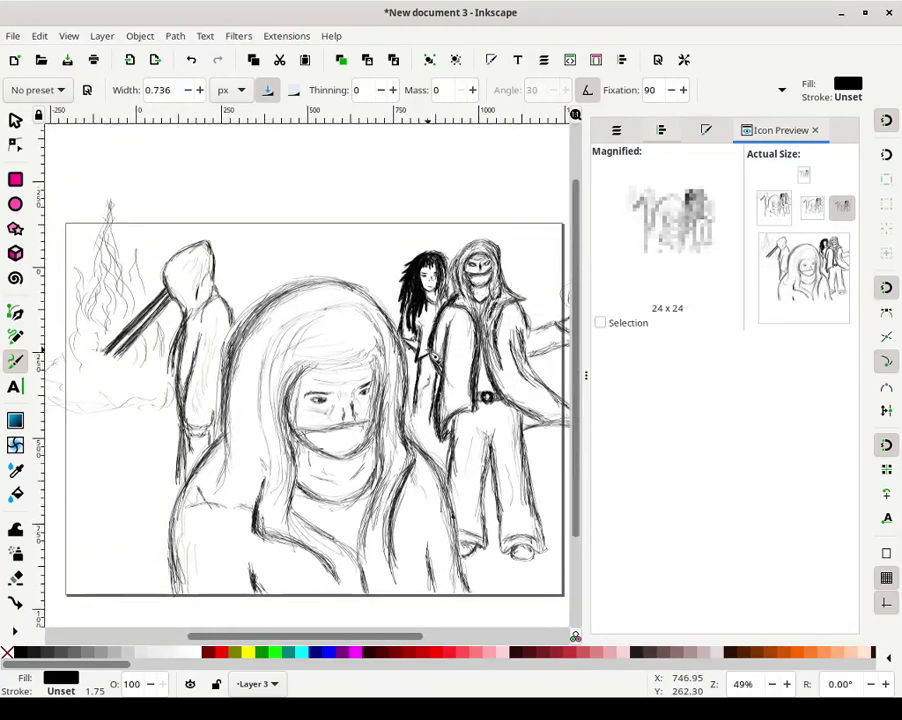
scroll(307, 376, down, 2)
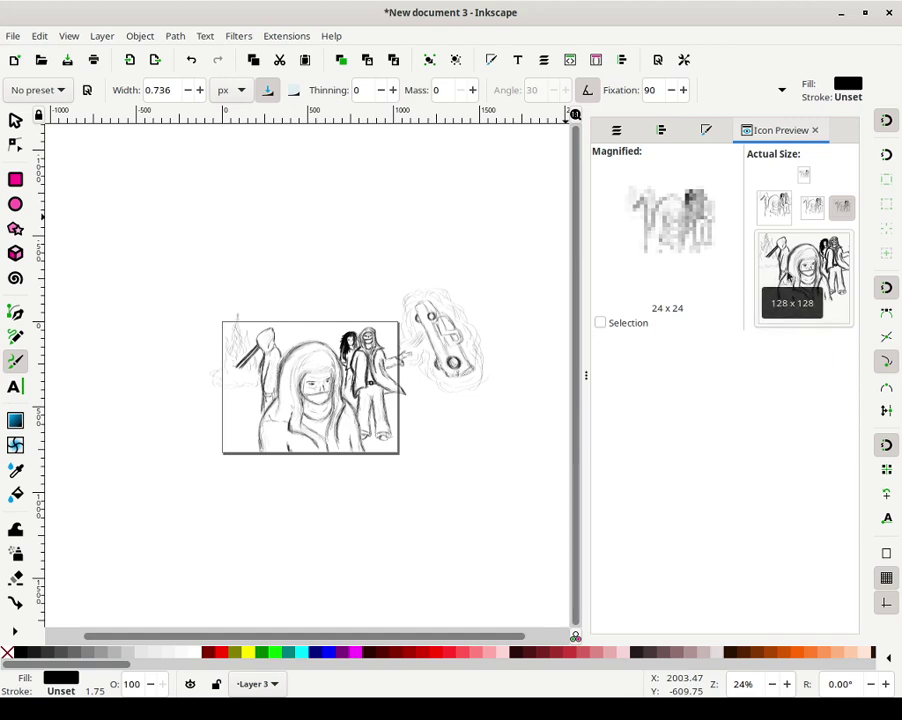
click(785, 280)
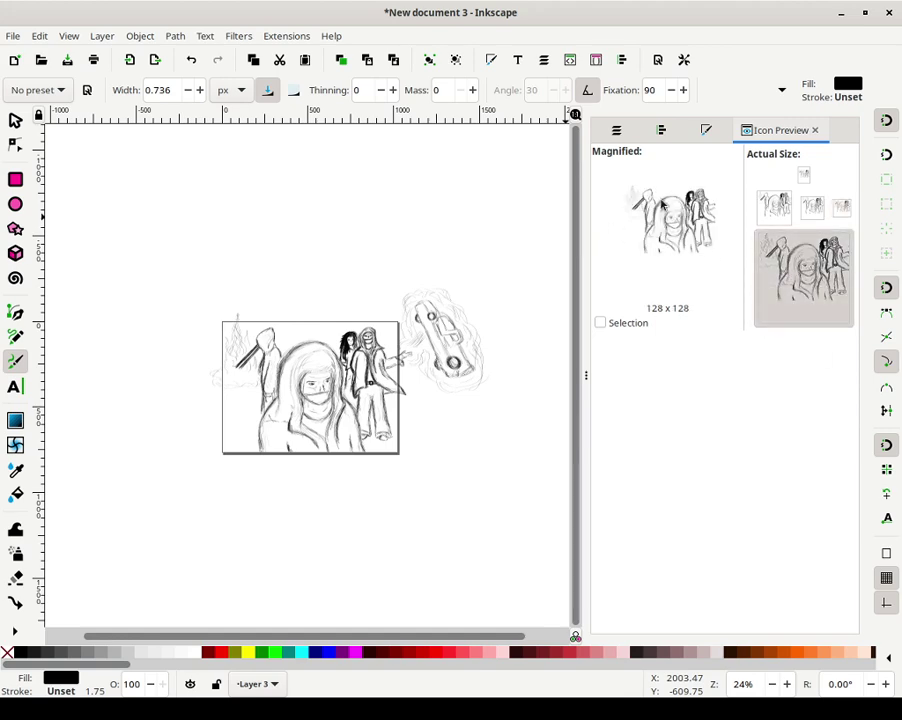
Scale all the drawing's strokes down proportionally to about 1067 by 632 px and move them to fit the page
click(15, 120)
mouse_move(528, 192)
mouse_down()
mouse_move(166, 440)
mouse_move(137, 531)
mouse_up()
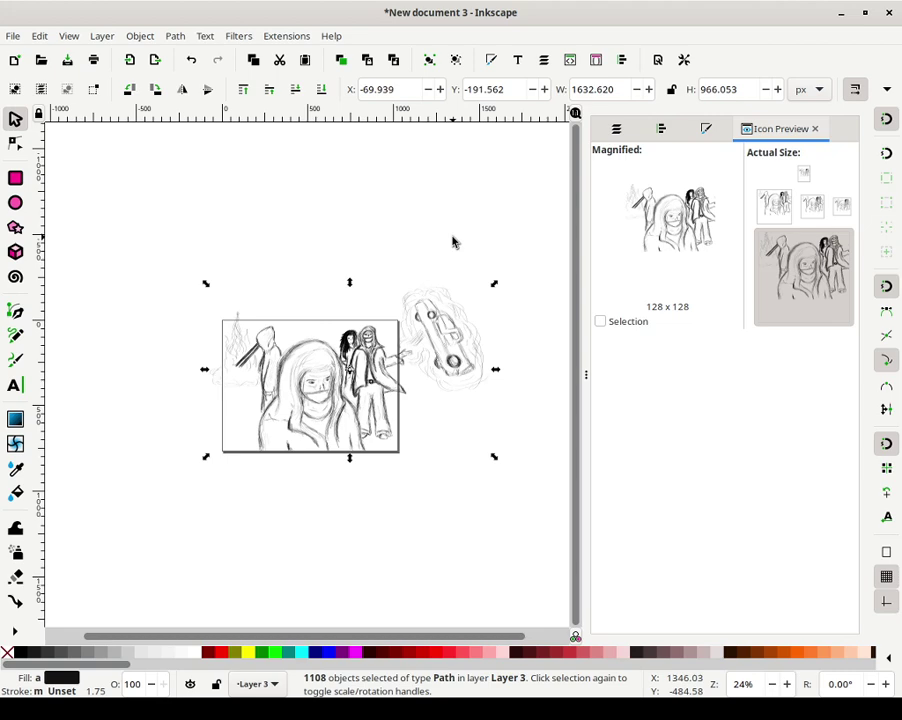
click(494, 286)
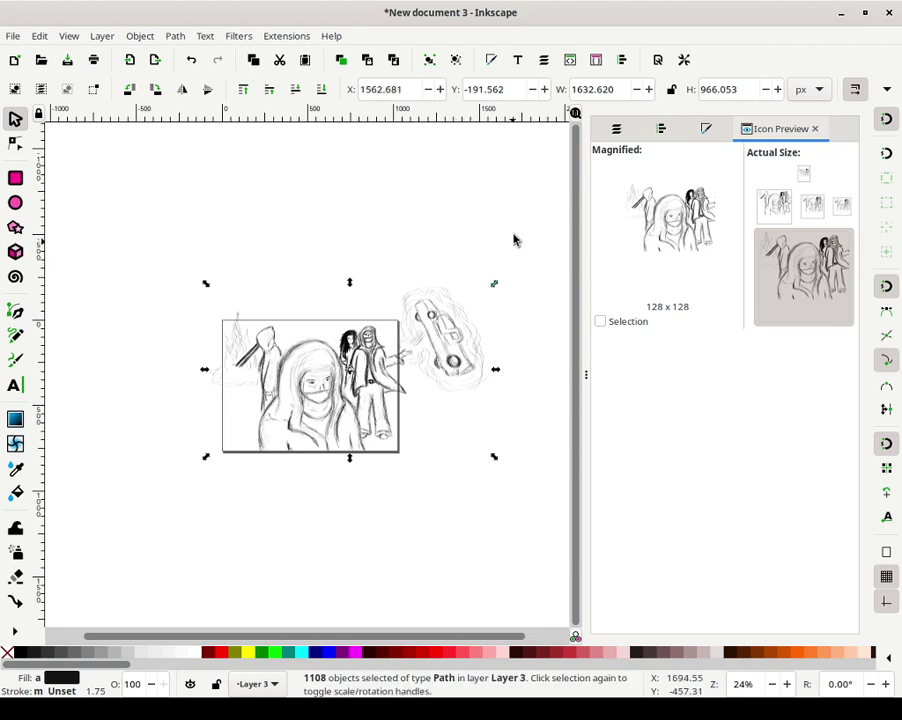
click(670, 89)
drag(495, 284, 397, 328)
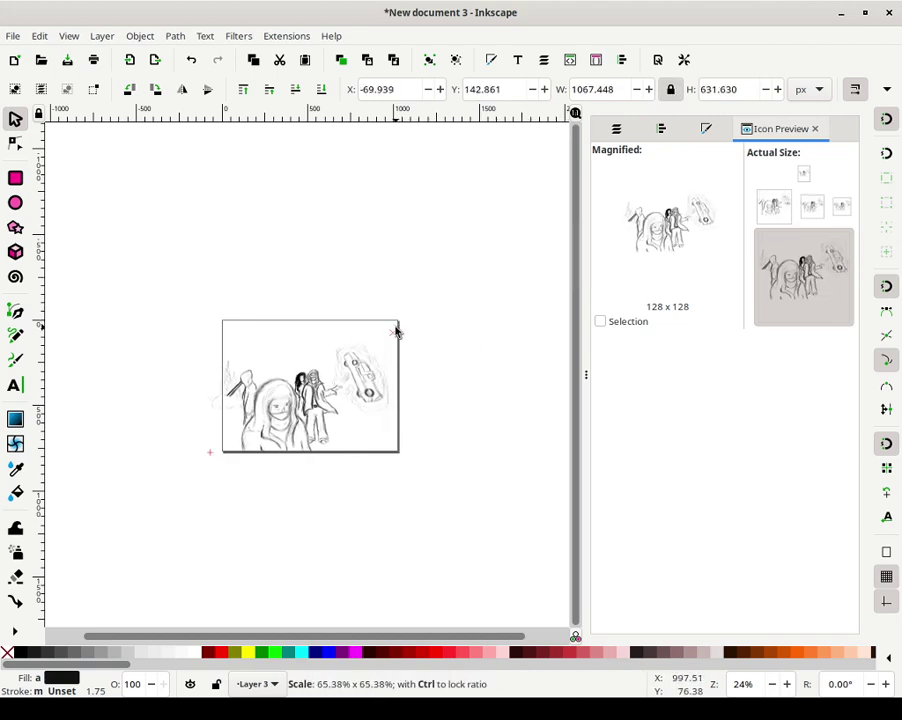
mouse_move(320, 400)
mouse_down()
mouse_move(330, 388)
mouse_move(335, 404)
mouse_up()
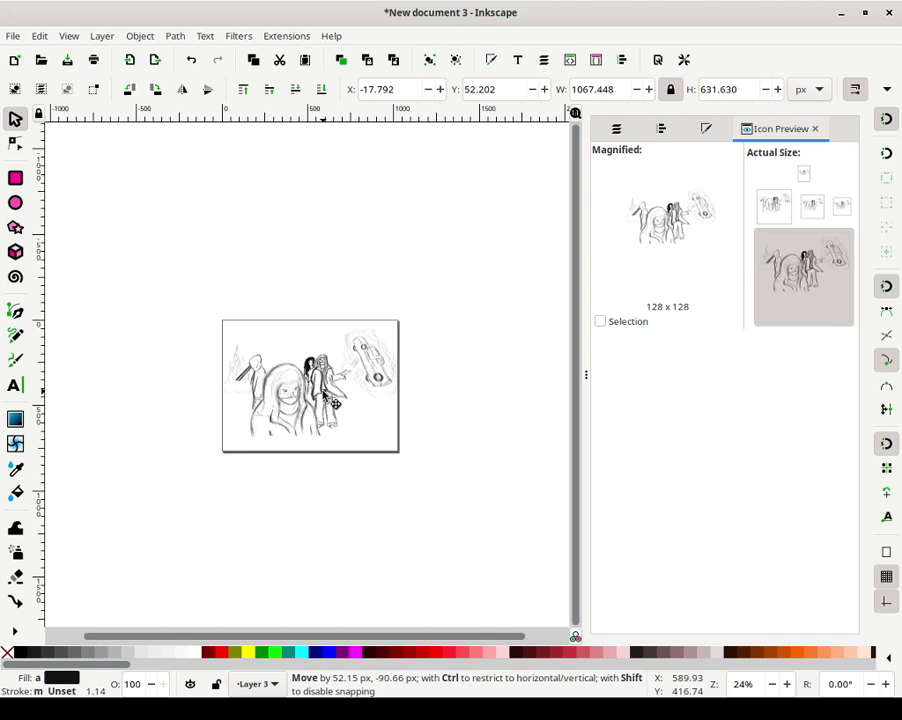
drag(335, 404, 337, 402)
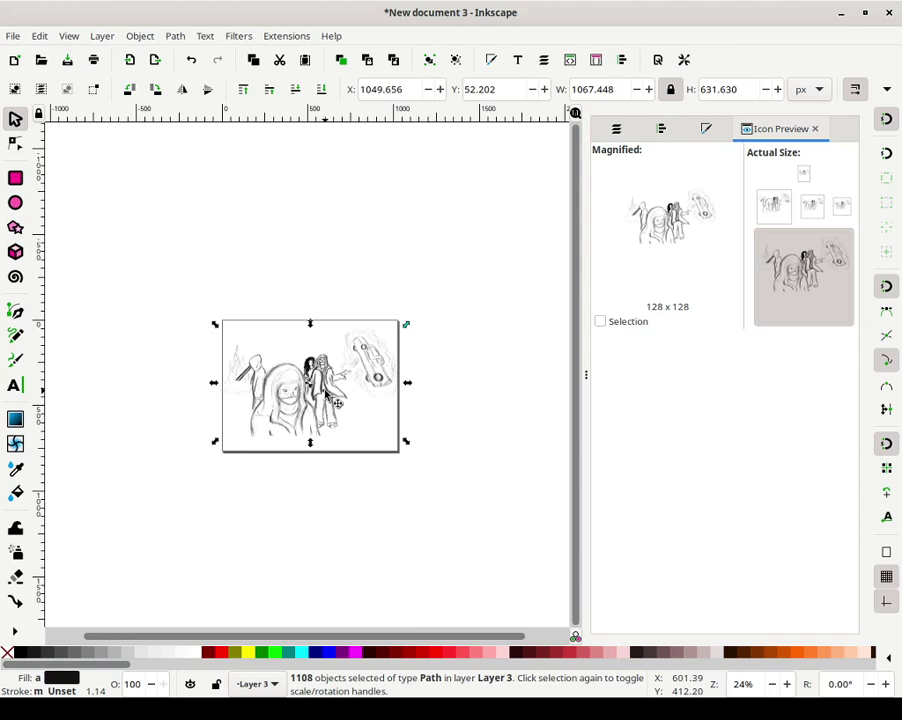